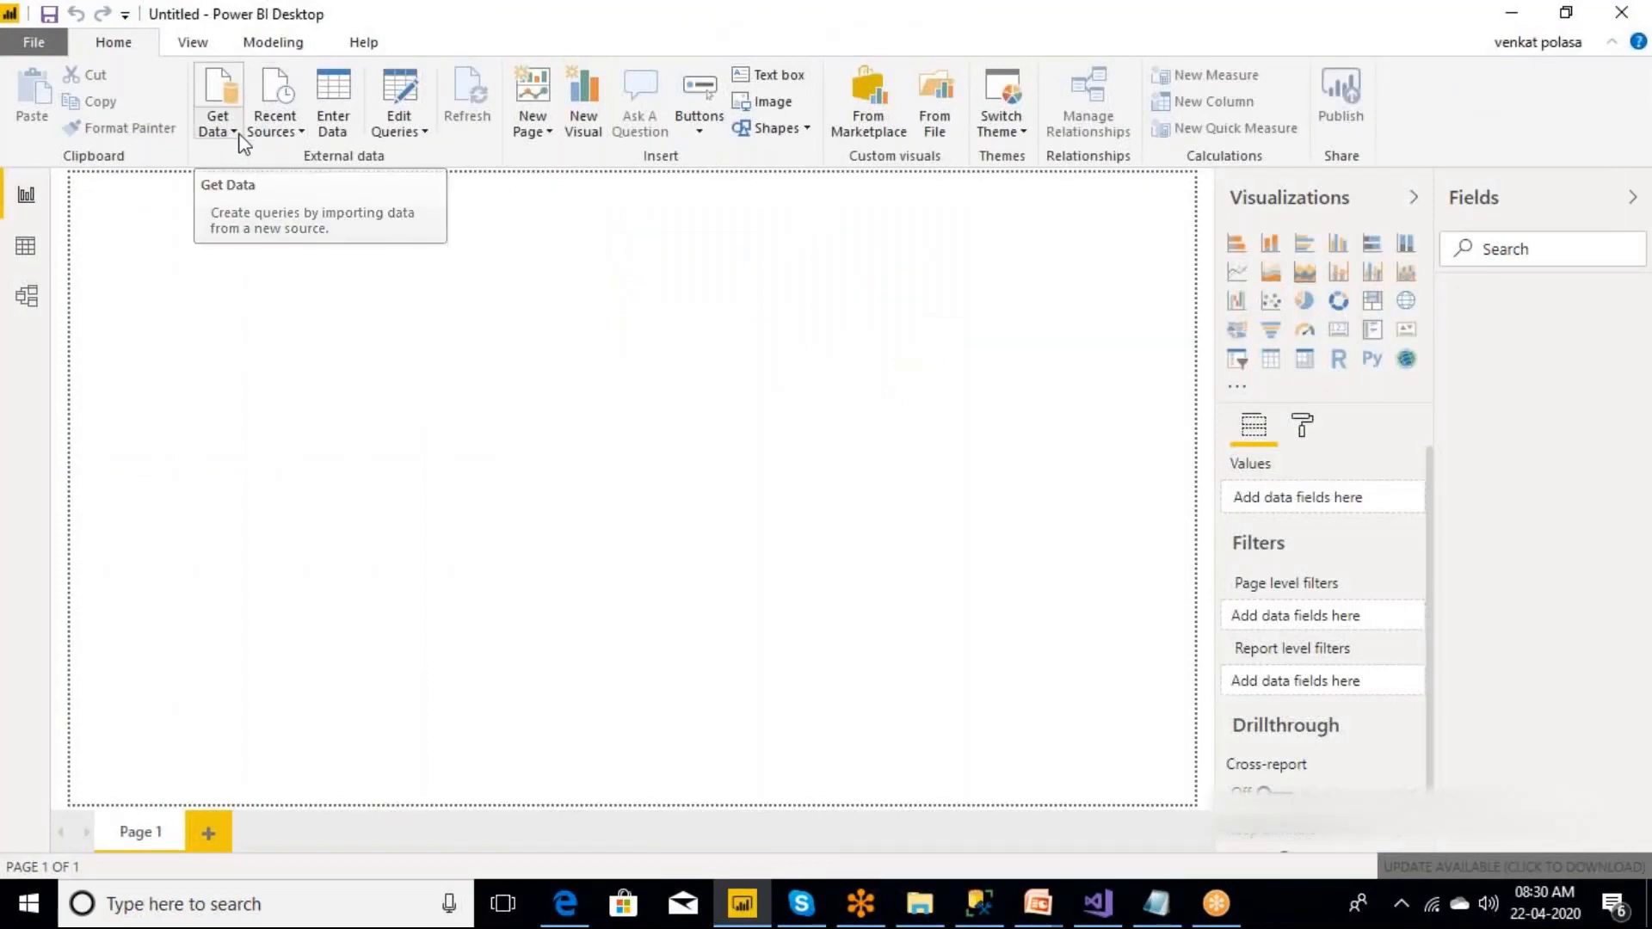
# Open the full data source list and review the File, Database, Power BI, Azure, Online Services and Other connector categories.
pyautogui.click(243, 142)
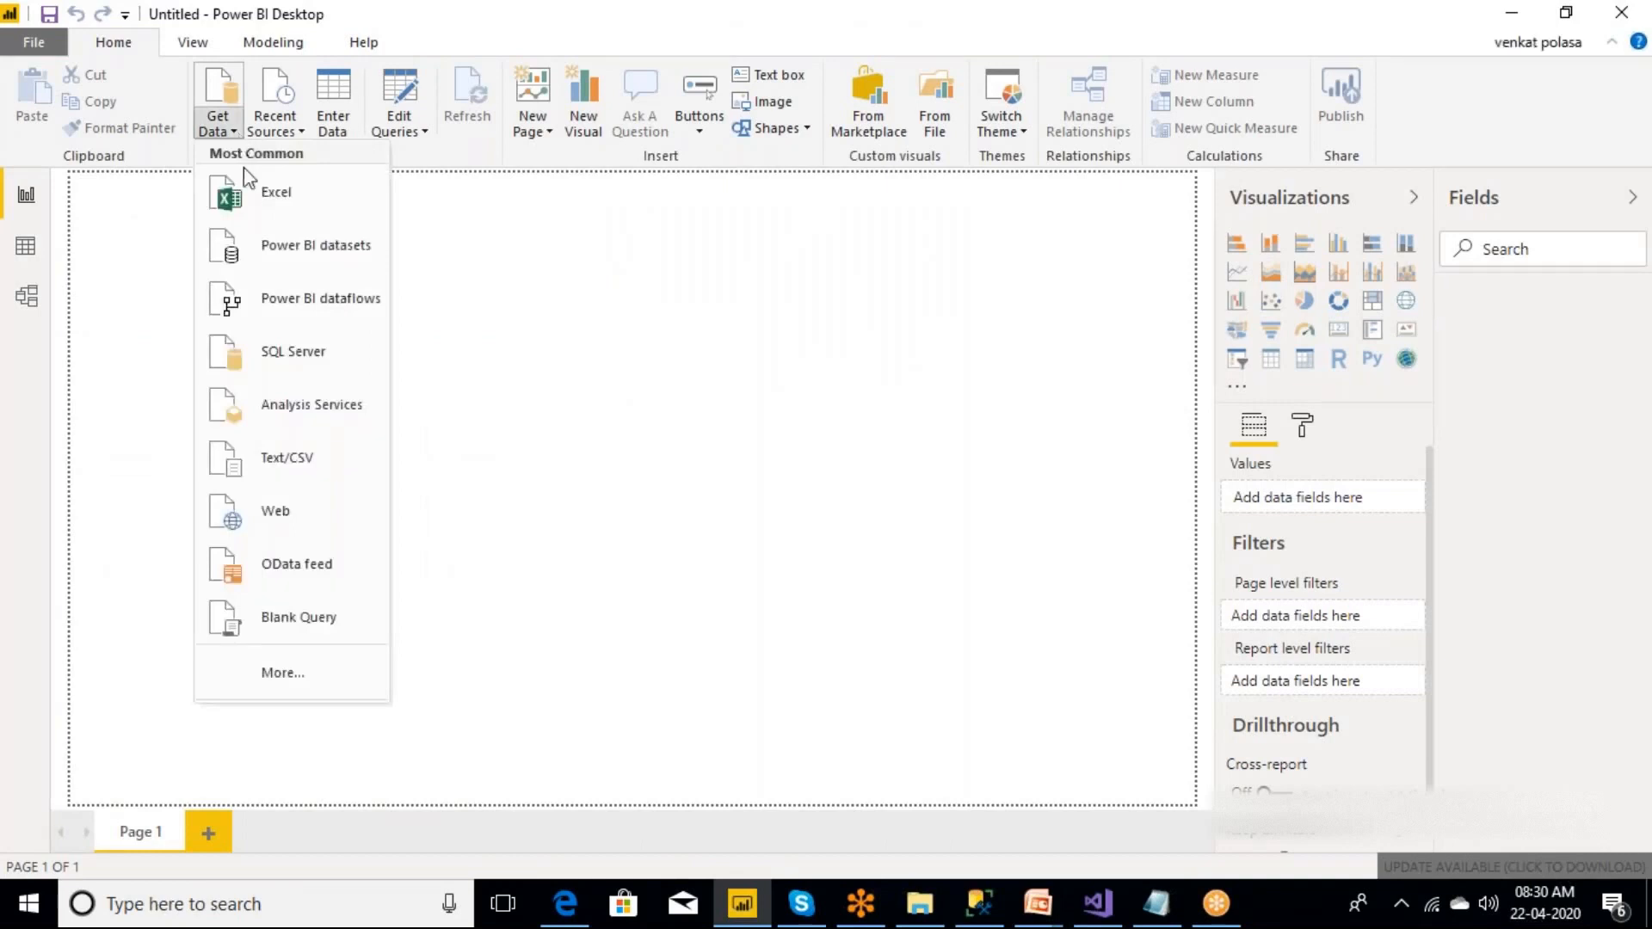
pyautogui.click(277, 673)
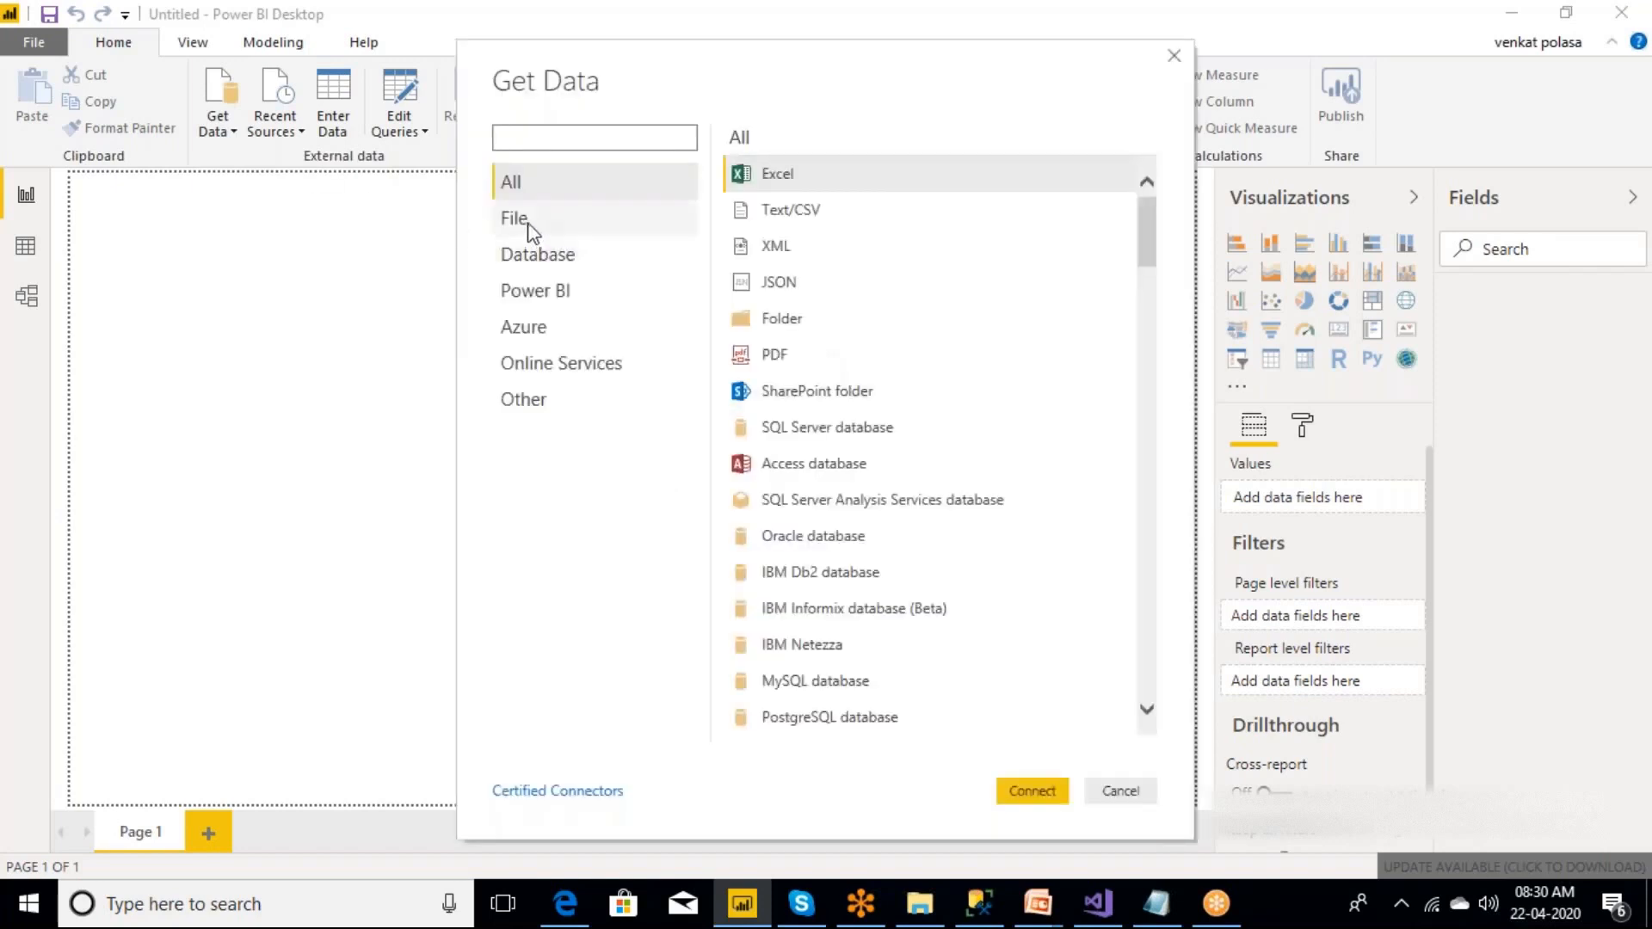
pyautogui.click(530, 225)
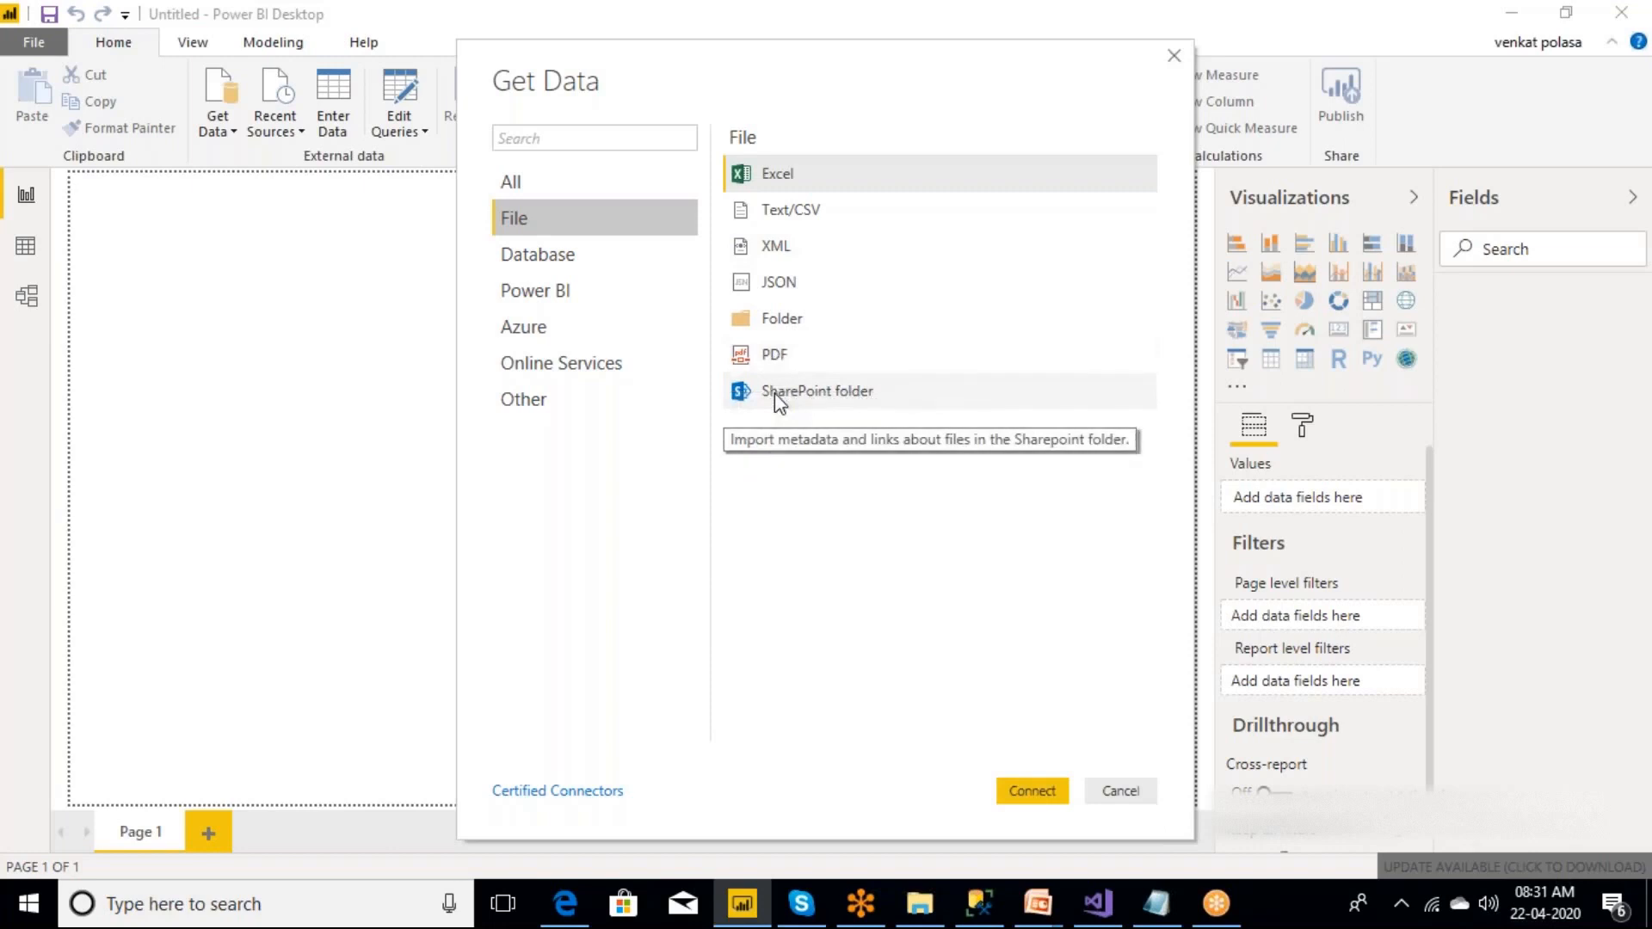
pyautogui.click(536, 258)
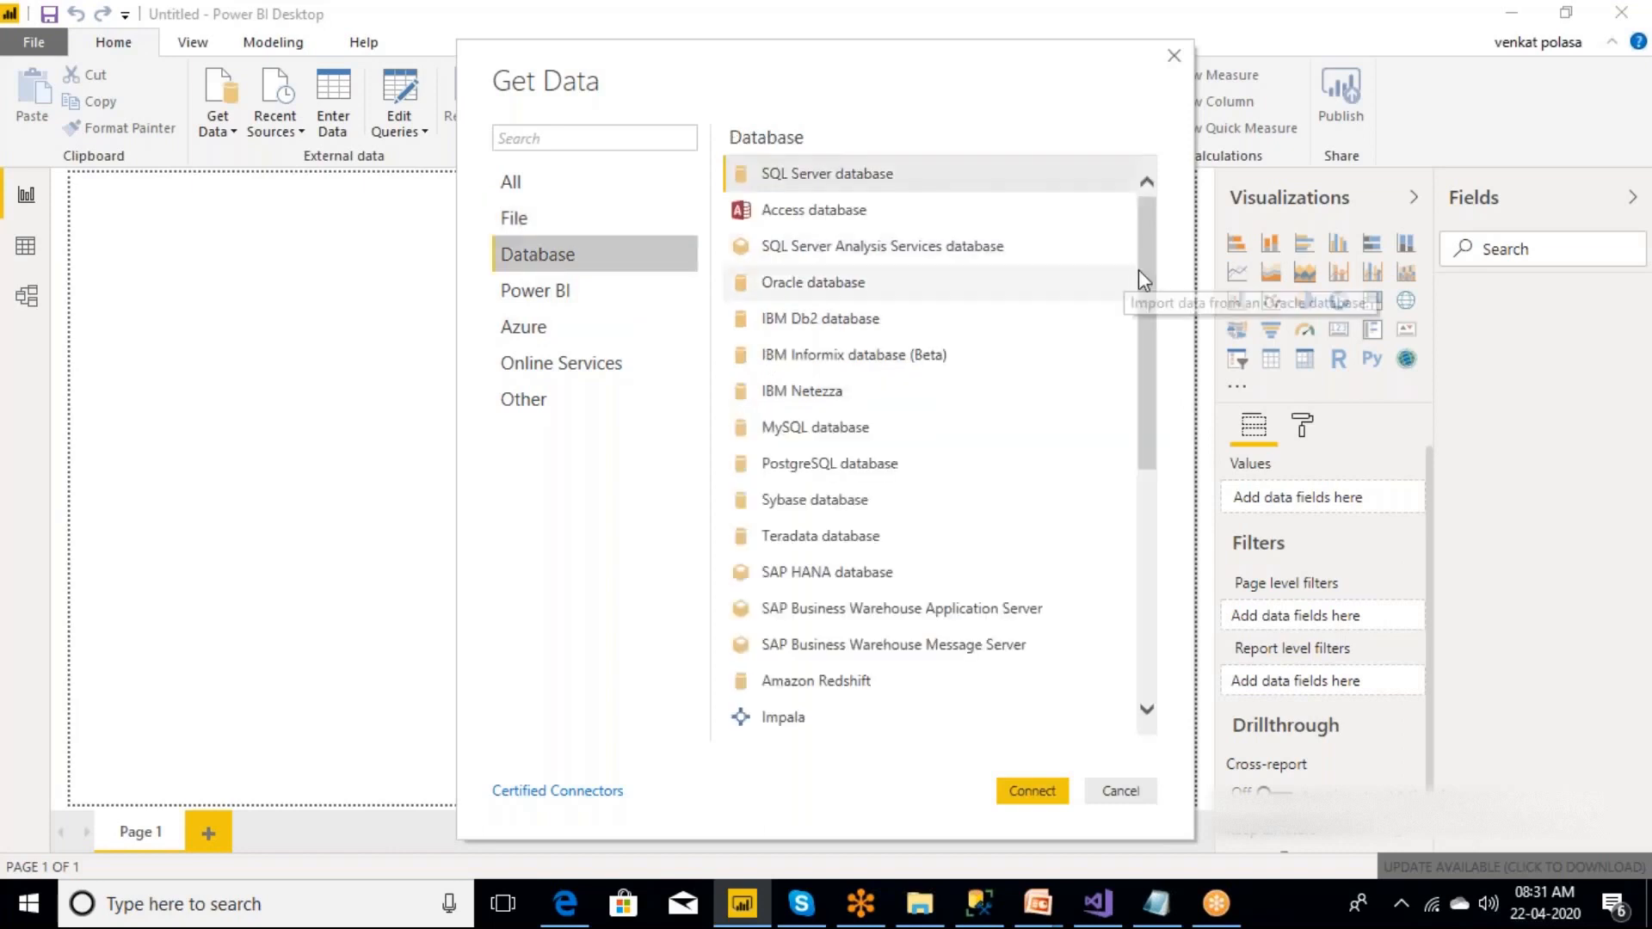
pyautogui.moveTo(1155, 323); pyautogui.dragTo(1166, 285)
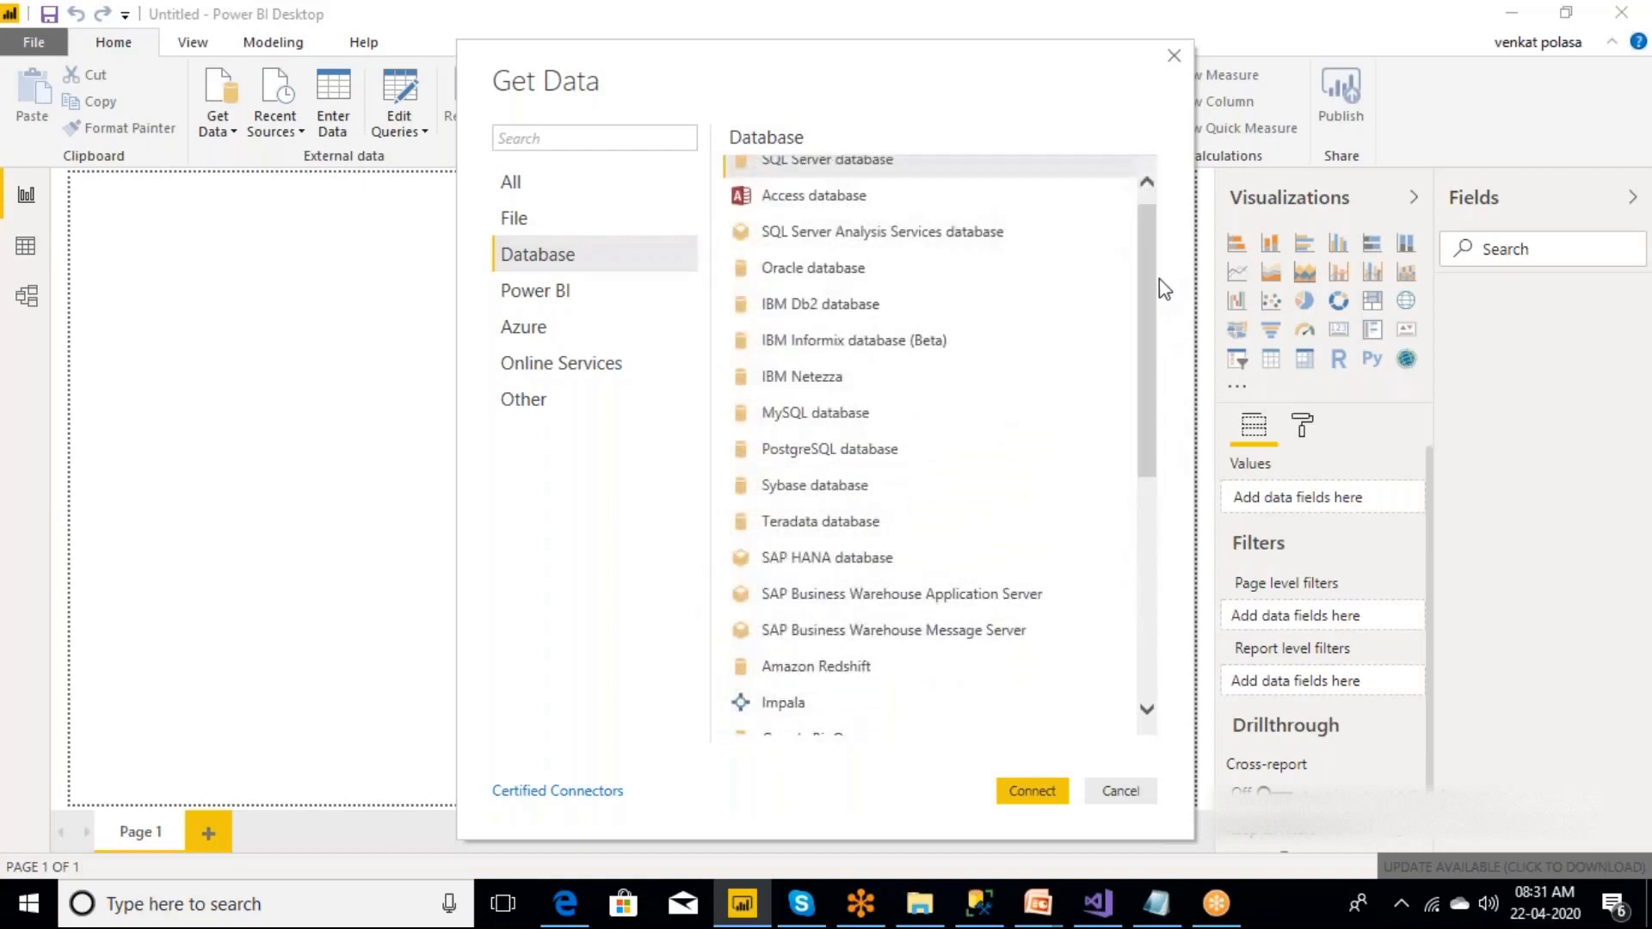
pyautogui.click(551, 301)
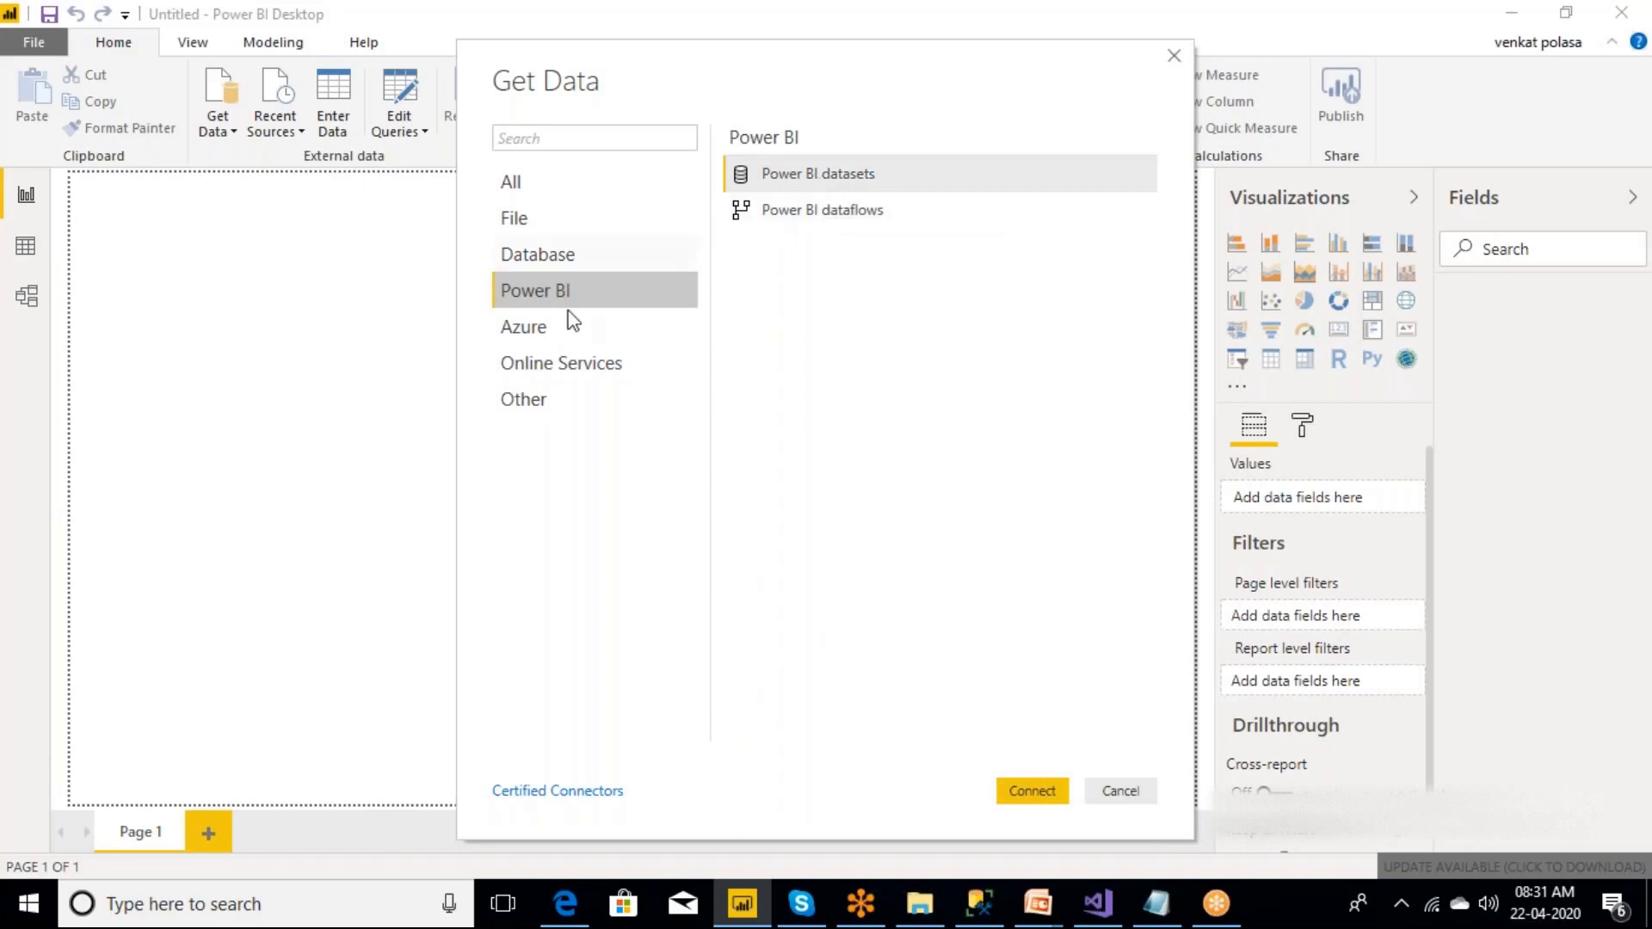
pyautogui.click(537, 334)
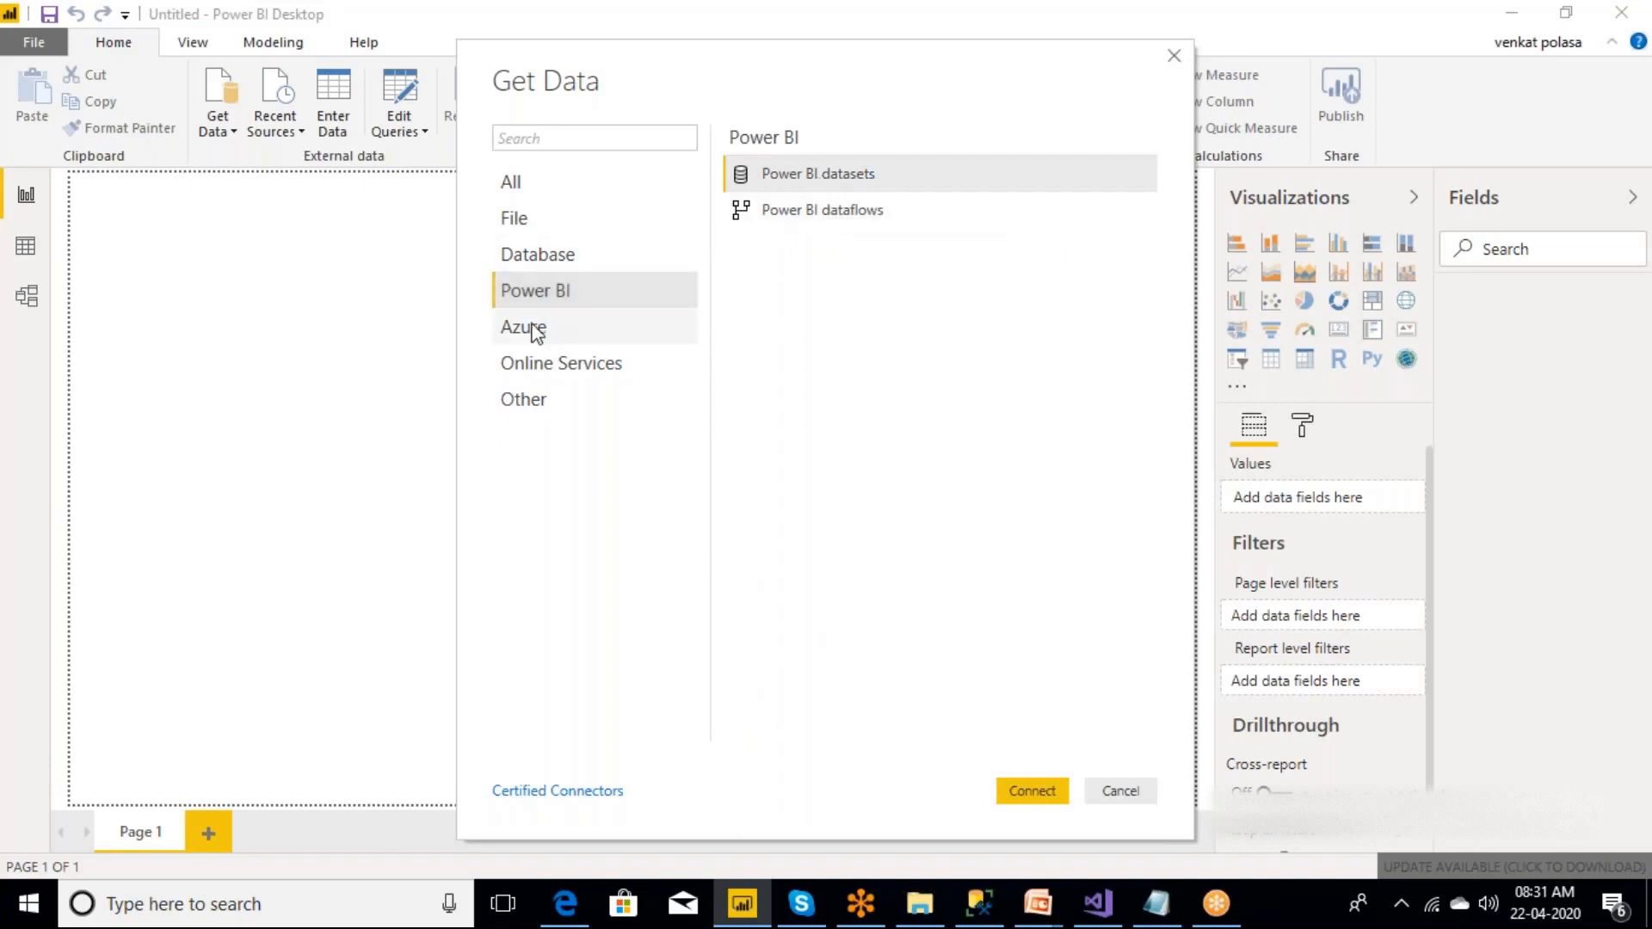
pyautogui.click(537, 334)
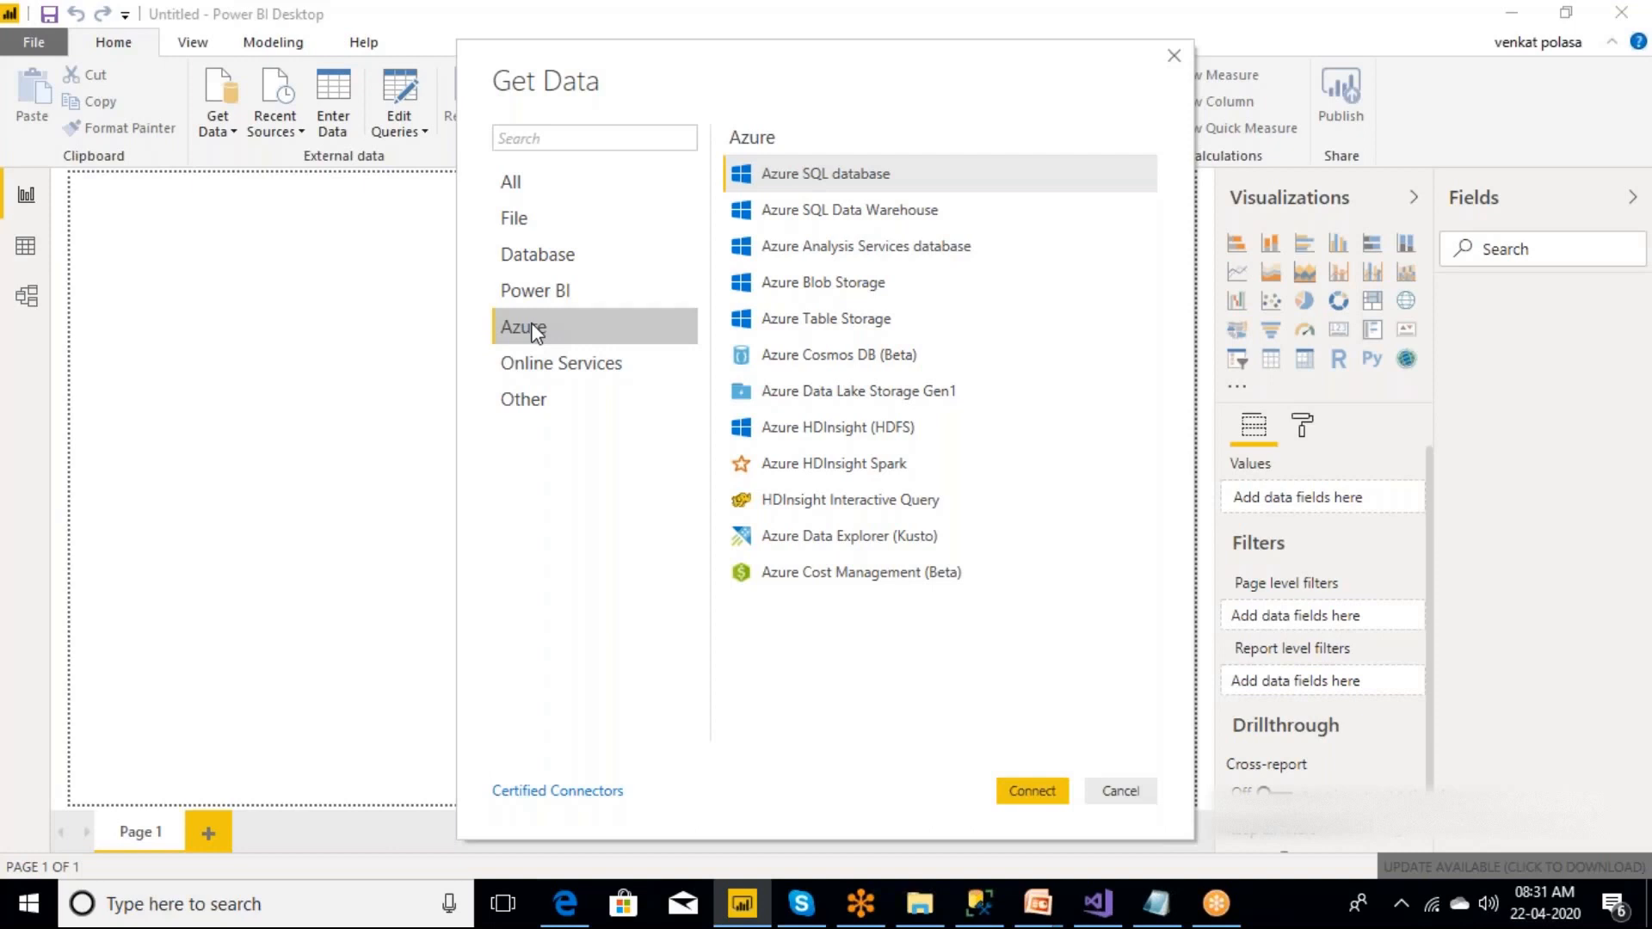
pyautogui.click(550, 368)
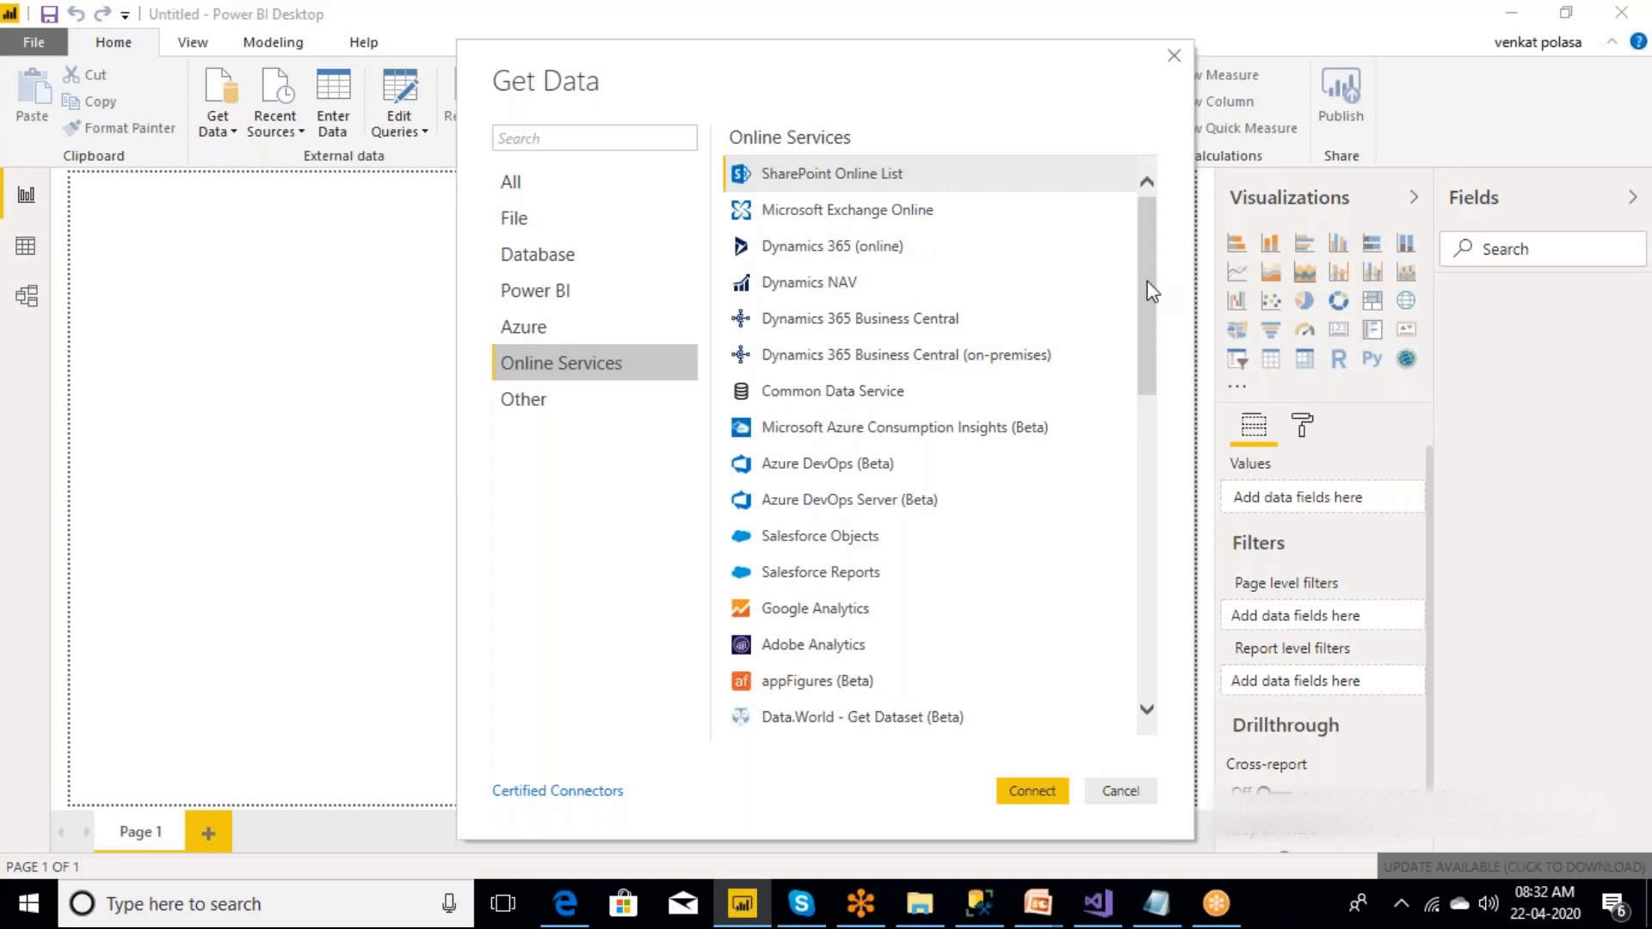
pyautogui.click(551, 412)
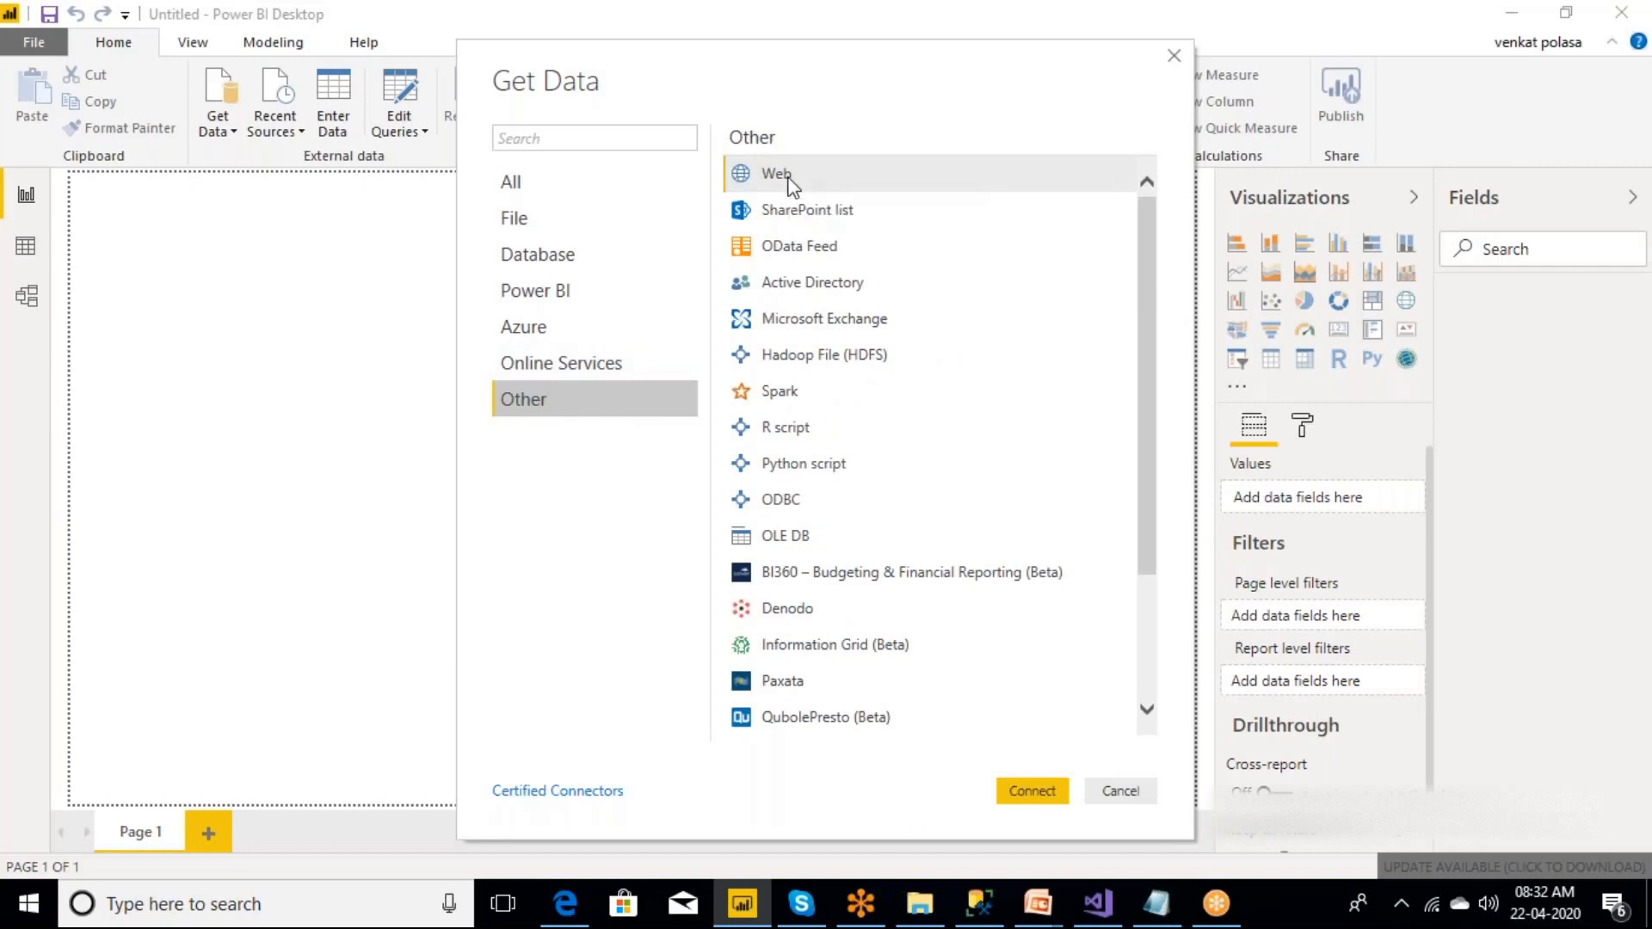
# Go through the data source categories once more, from File through to Other.
pyautogui.click(526, 230)
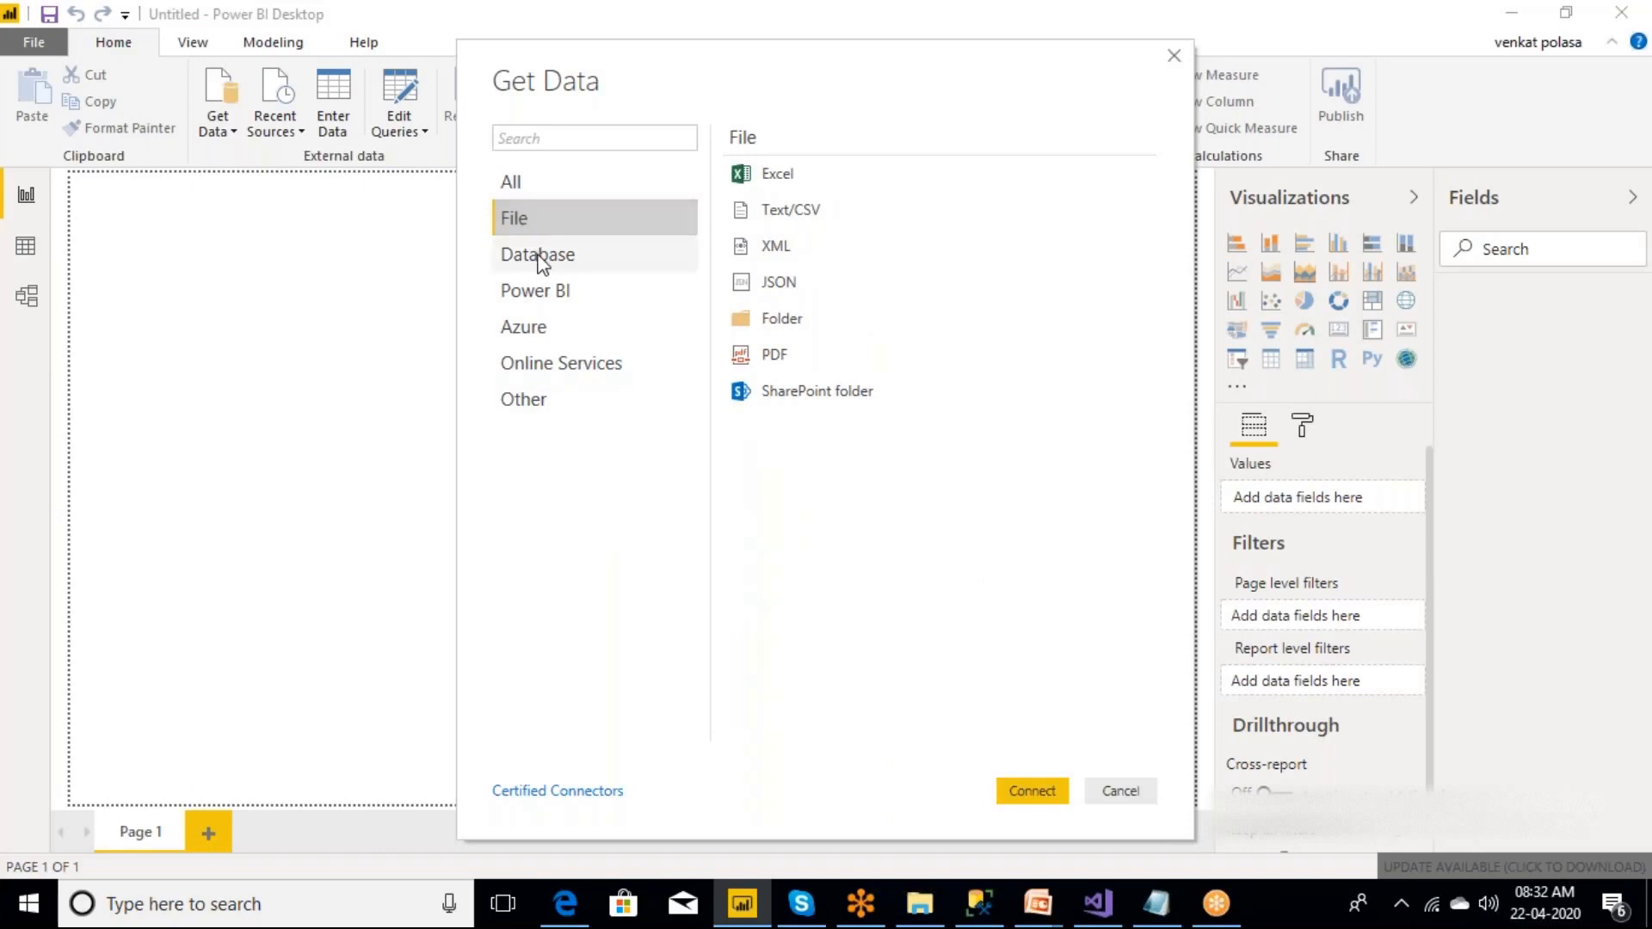
pyautogui.click(540, 258)
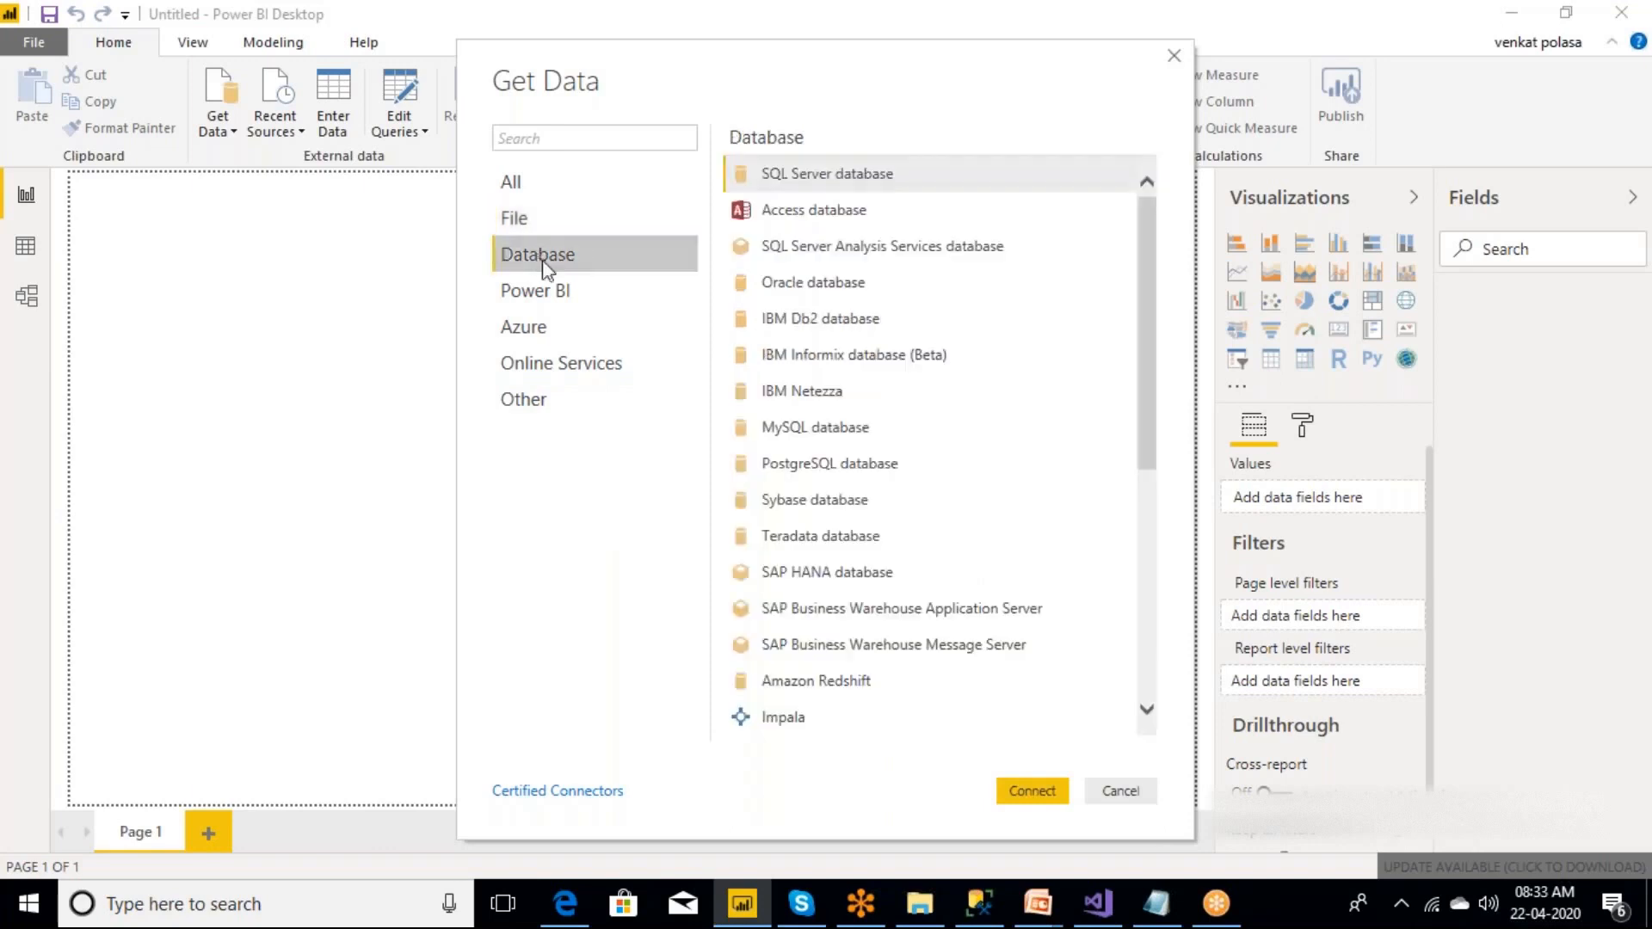
pyautogui.click(554, 292)
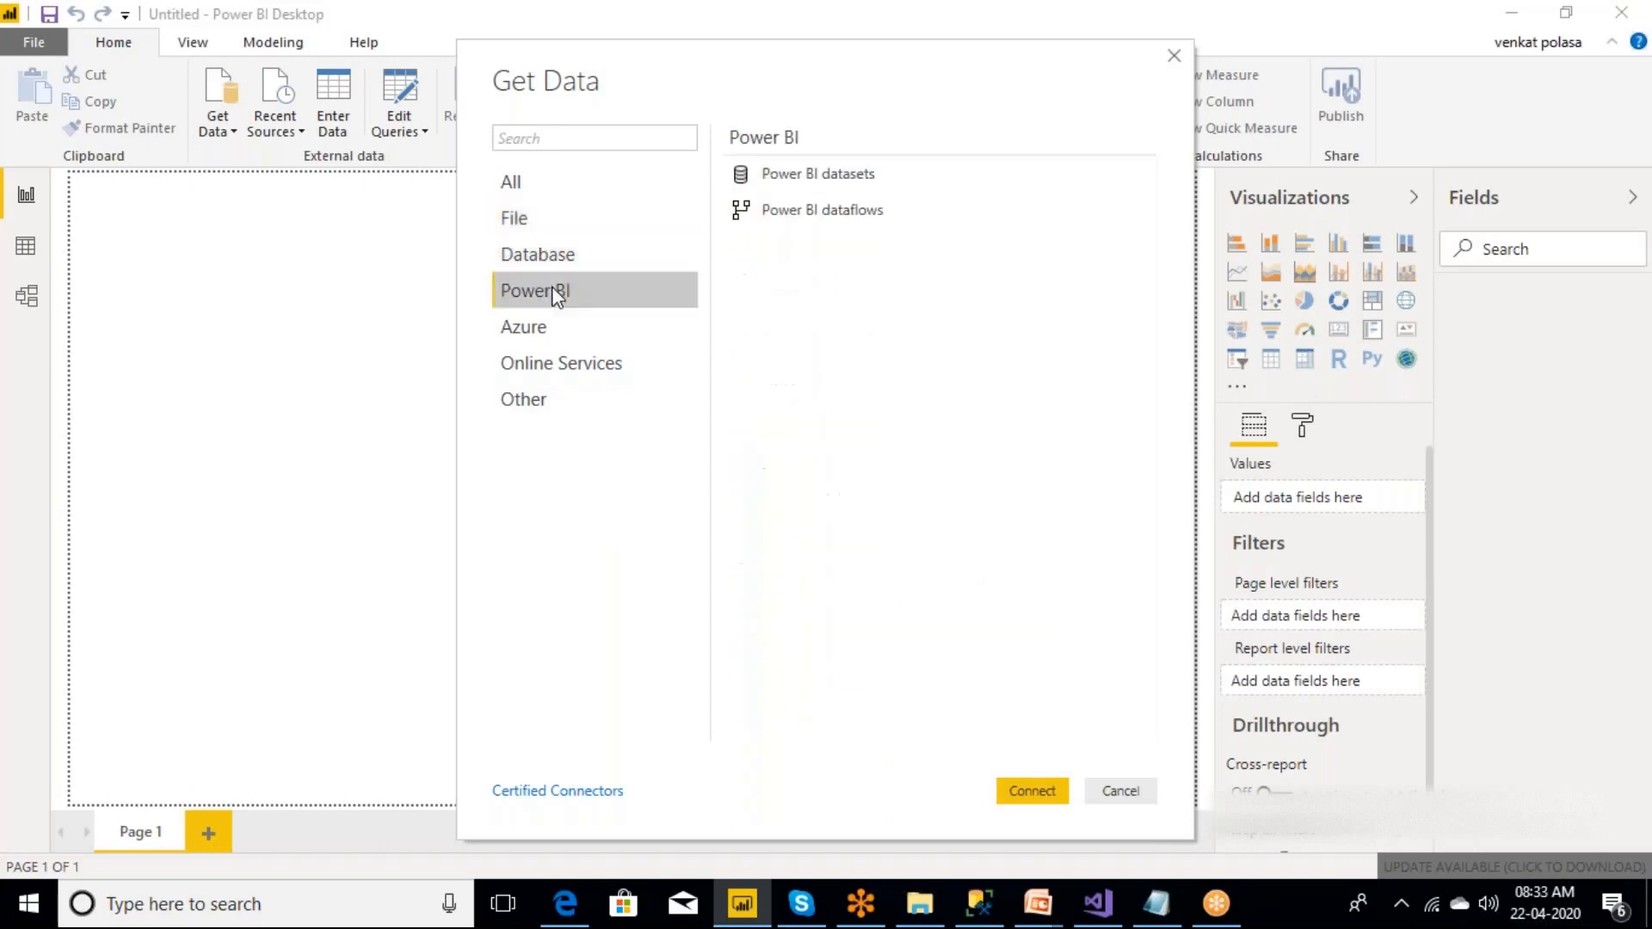
pyautogui.click(552, 334)
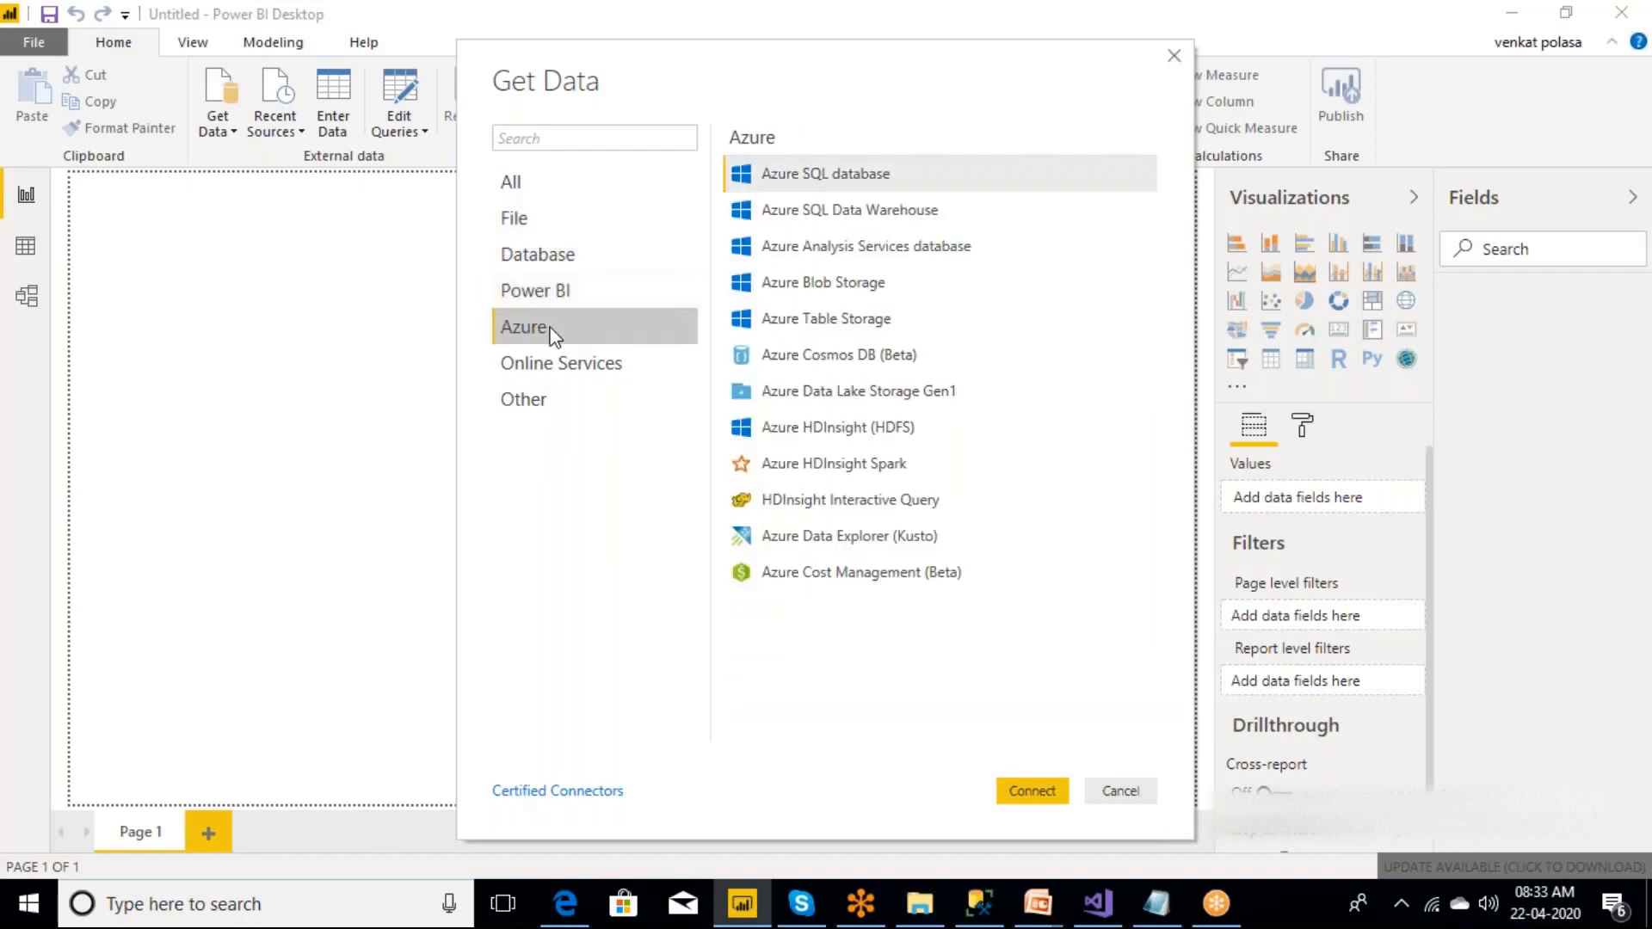
pyautogui.click(577, 363)
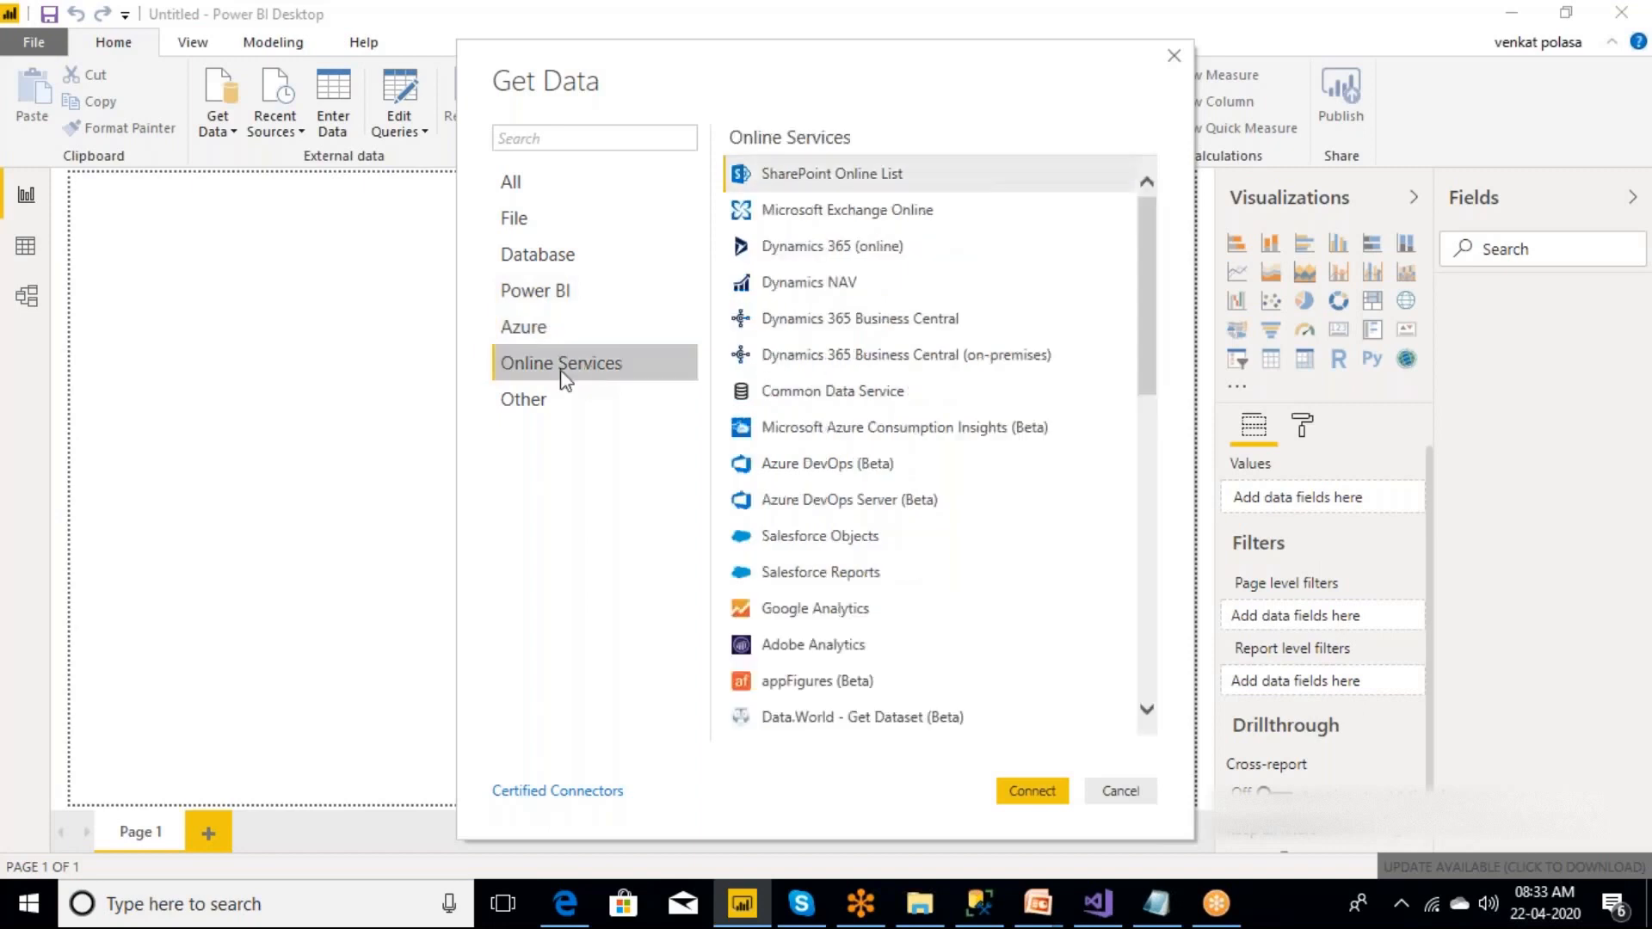
pyautogui.click(527, 405)
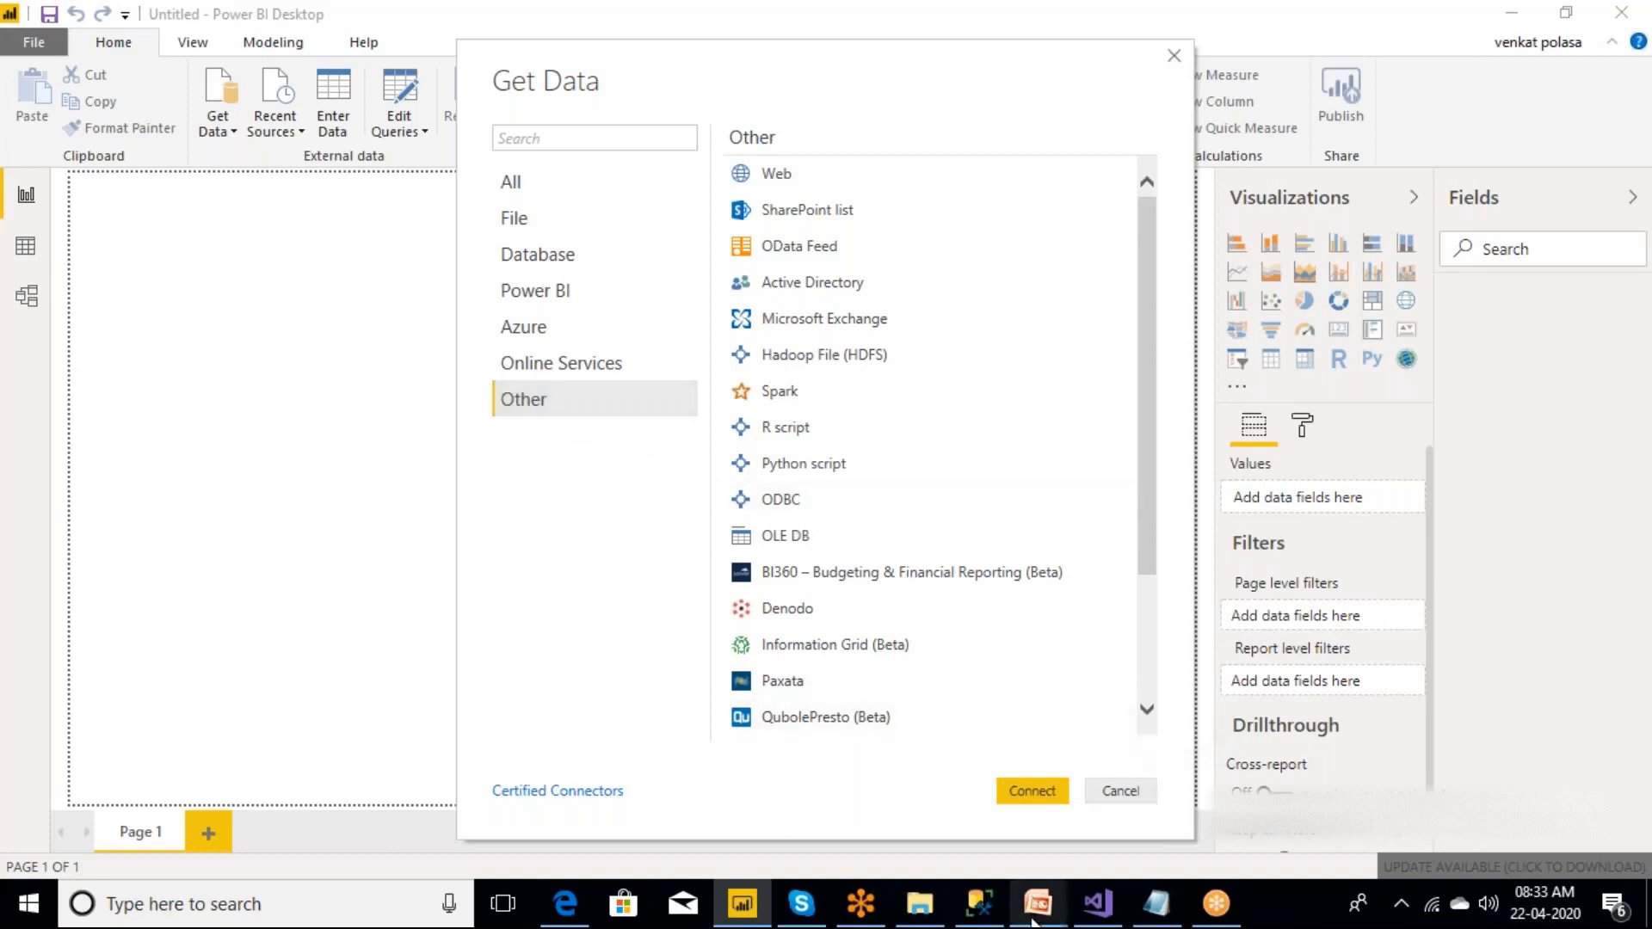
# Switch to the powerbiDemo1_imp presentation in PowerPoint, view the Query Editor slide, and return to Power BI Desktop.
pyautogui.moveTo(1032, 922)
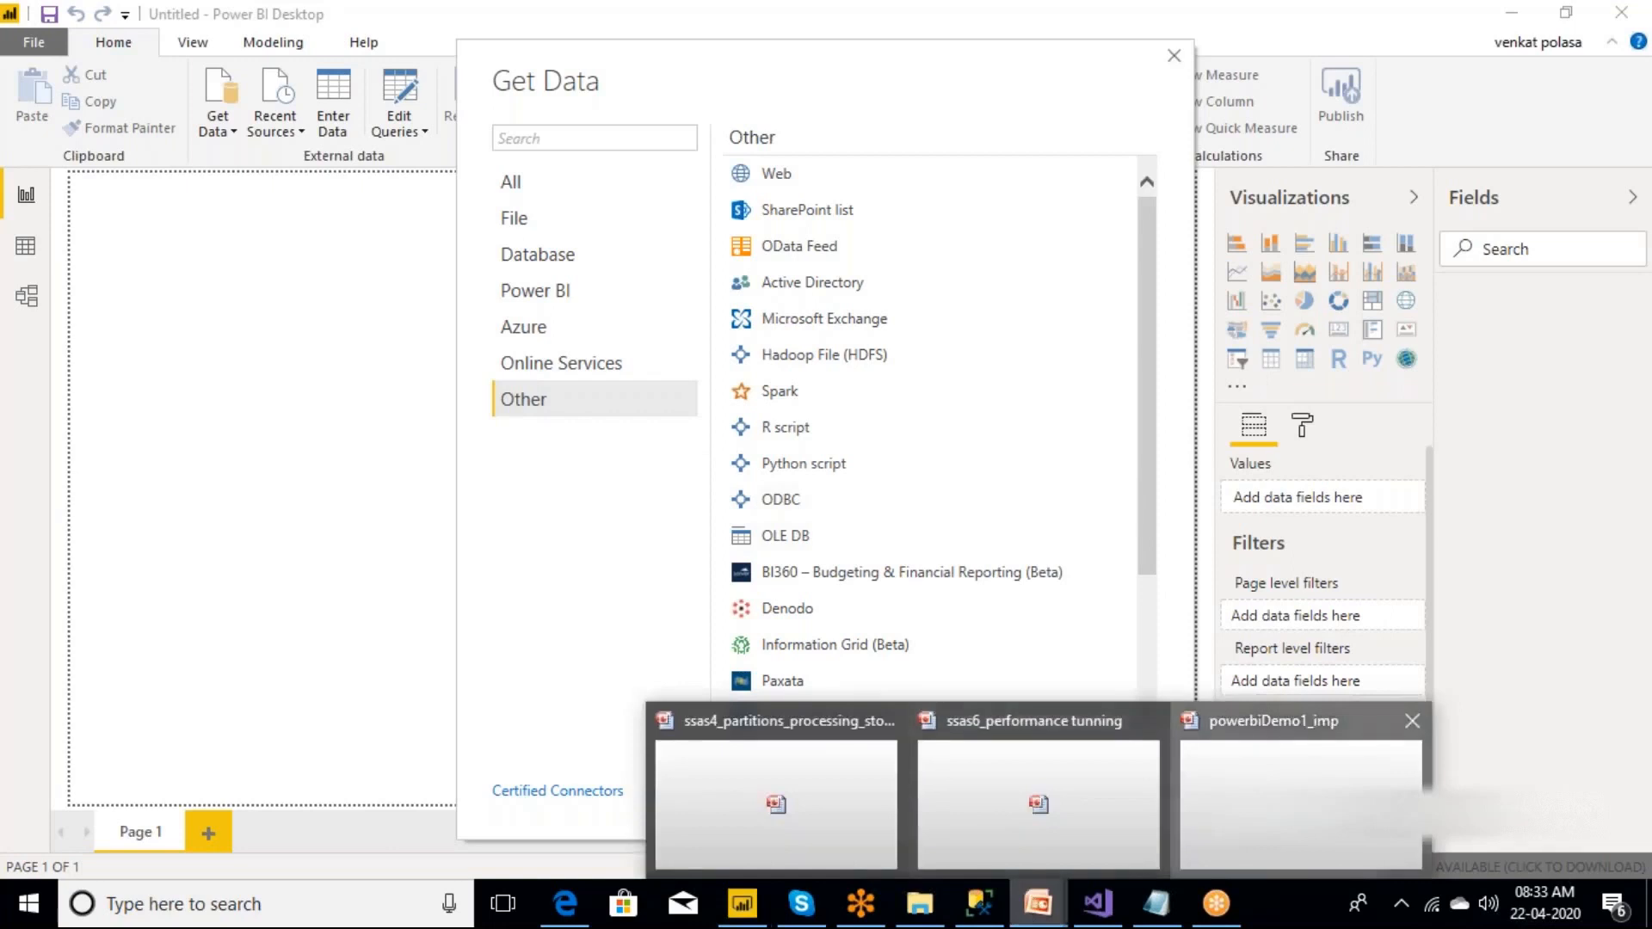
pyautogui.click(1299, 792)
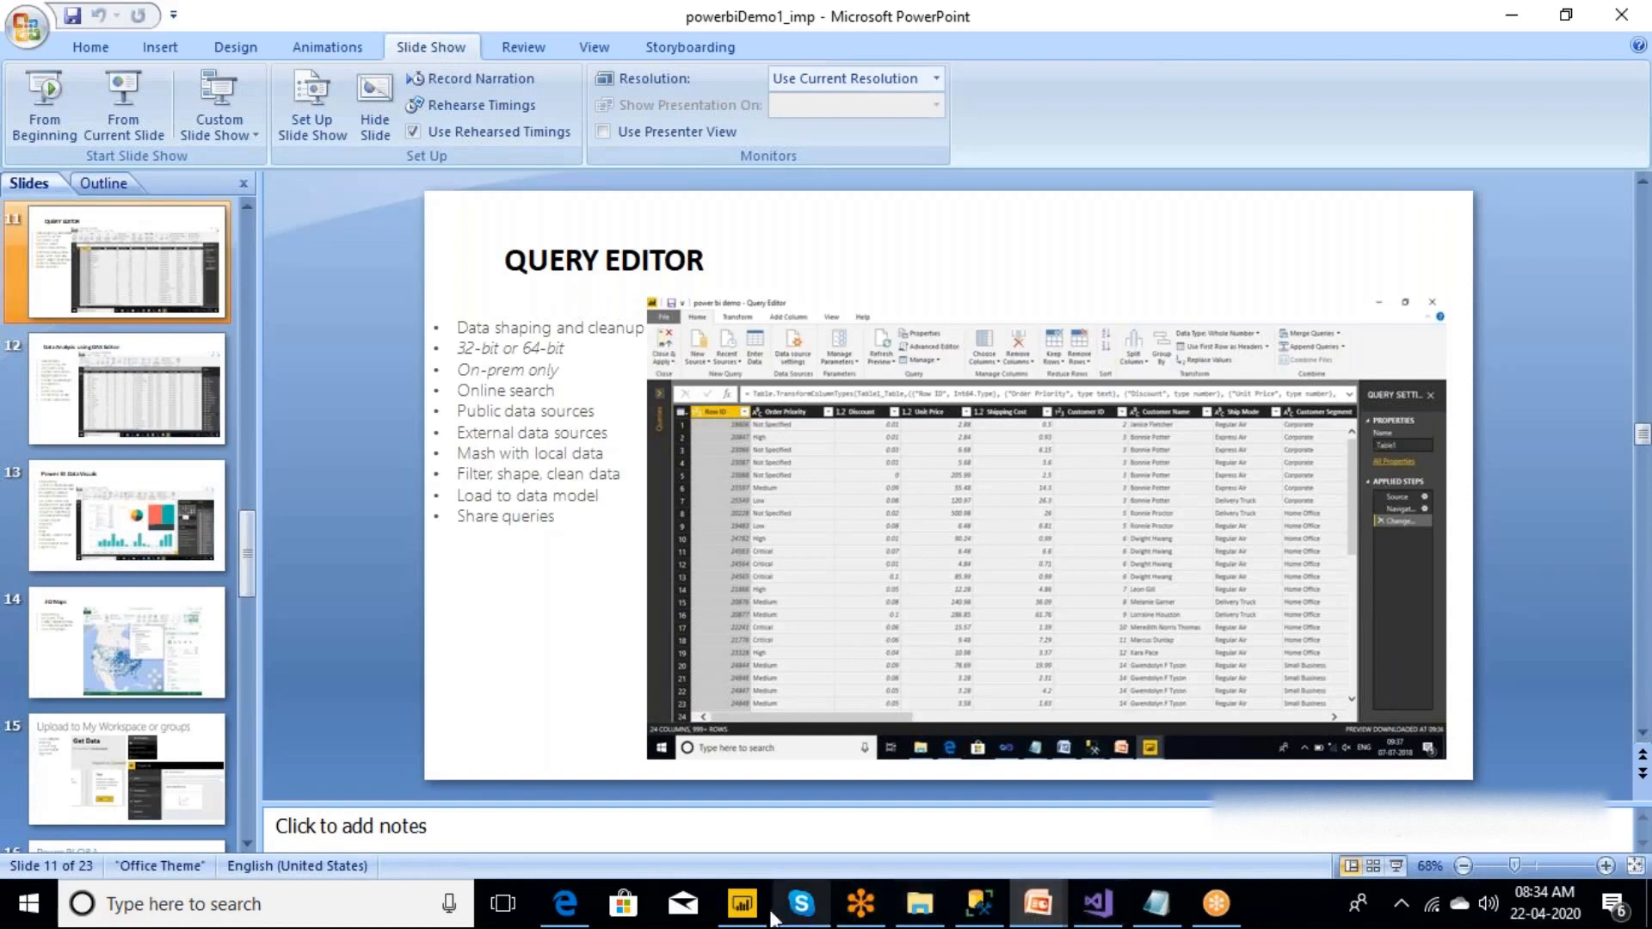
pyautogui.click(742, 904)
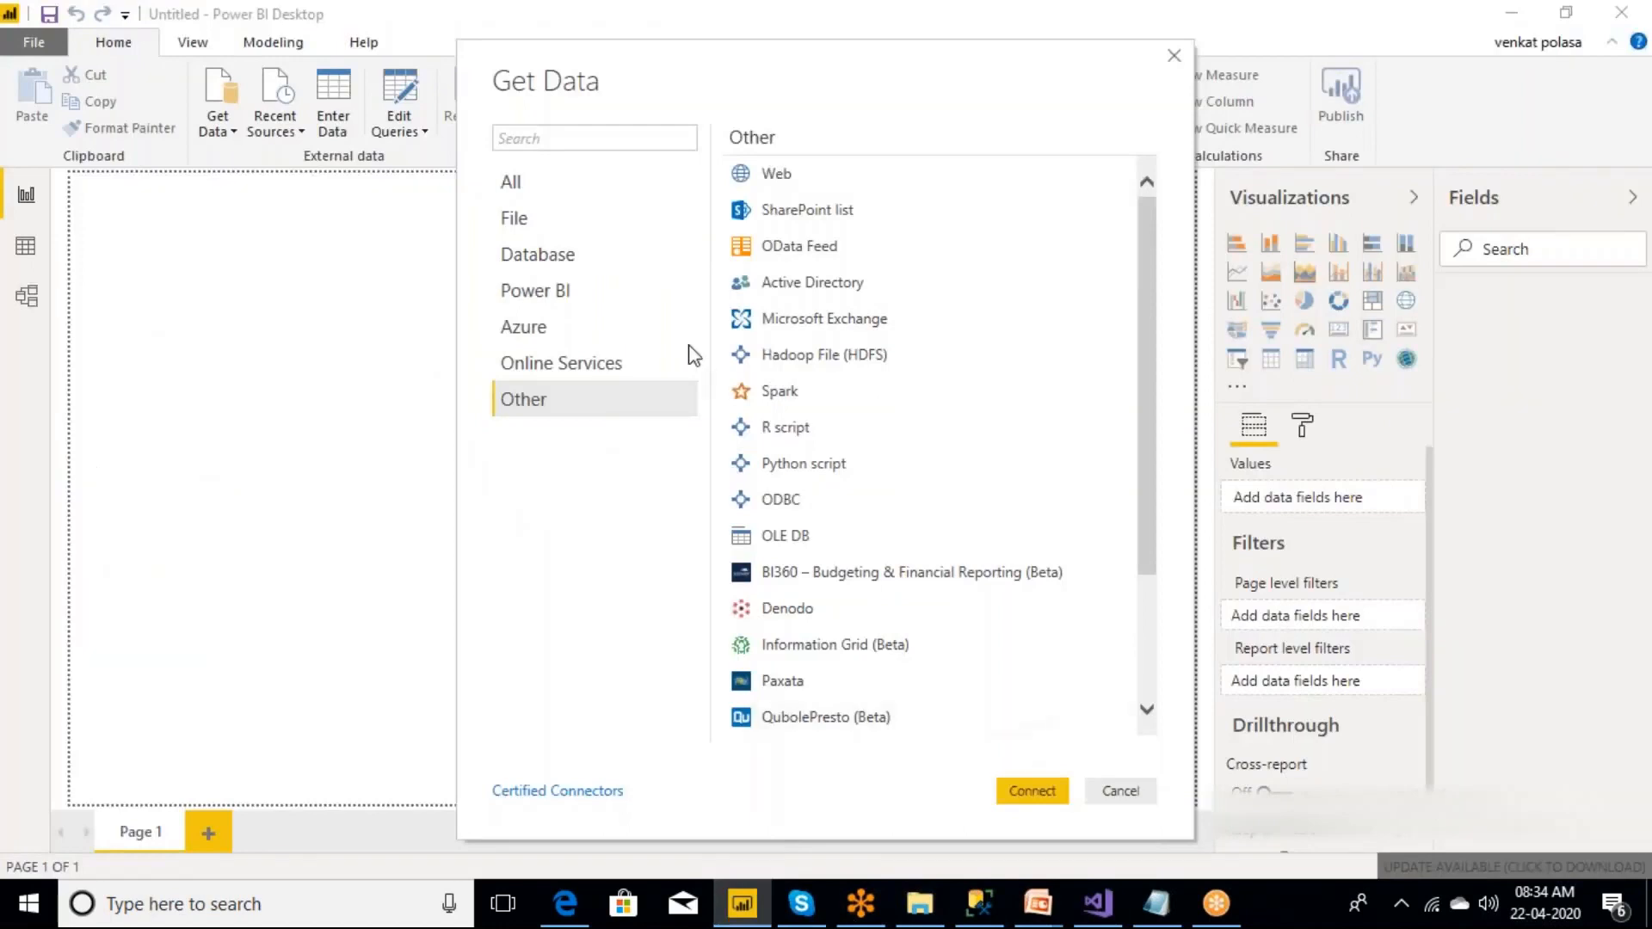
# Choose Excel as the file data source and connect to it to browse for a workbook.
pyautogui.click(524, 220)
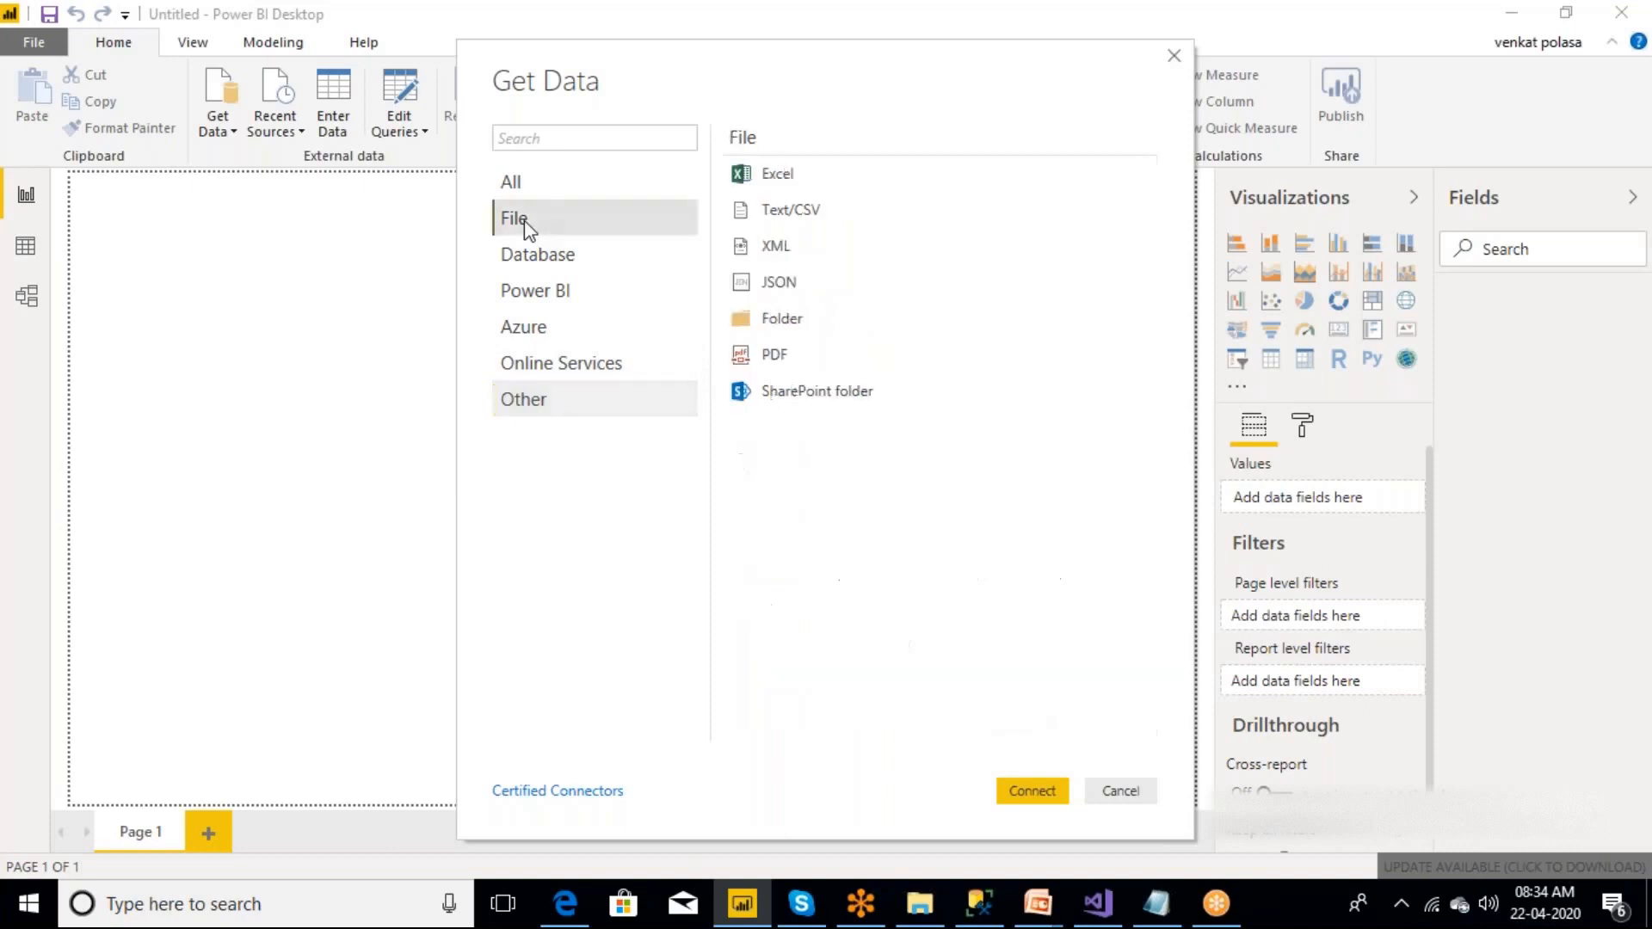
pyautogui.click(806, 170)
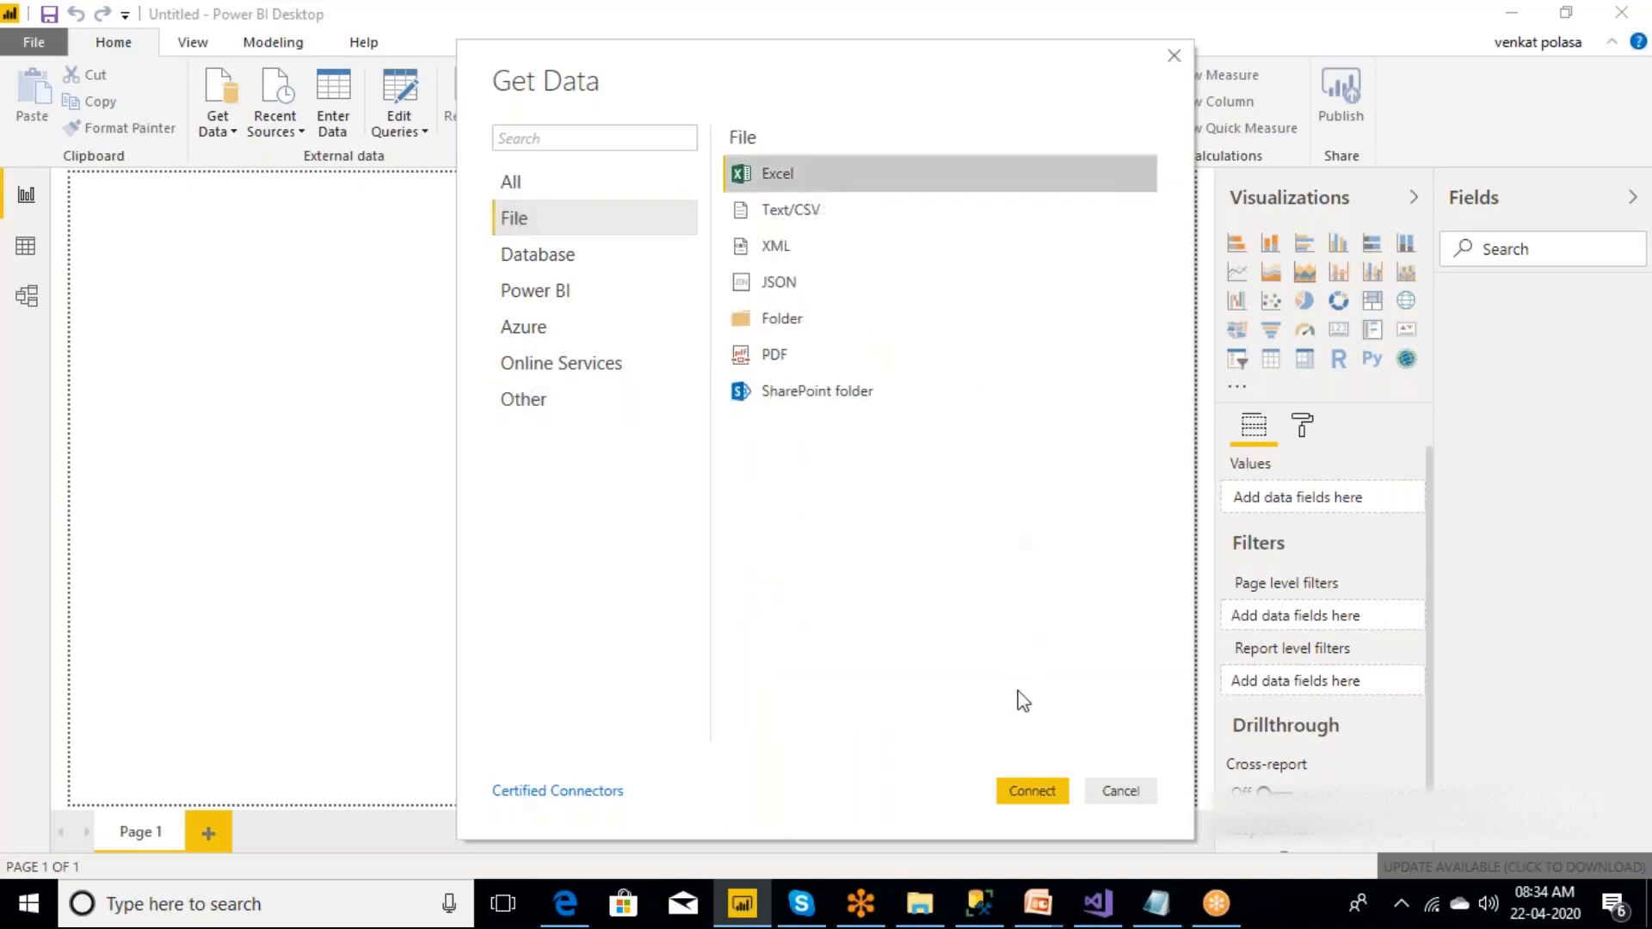
pyautogui.click(1042, 792)
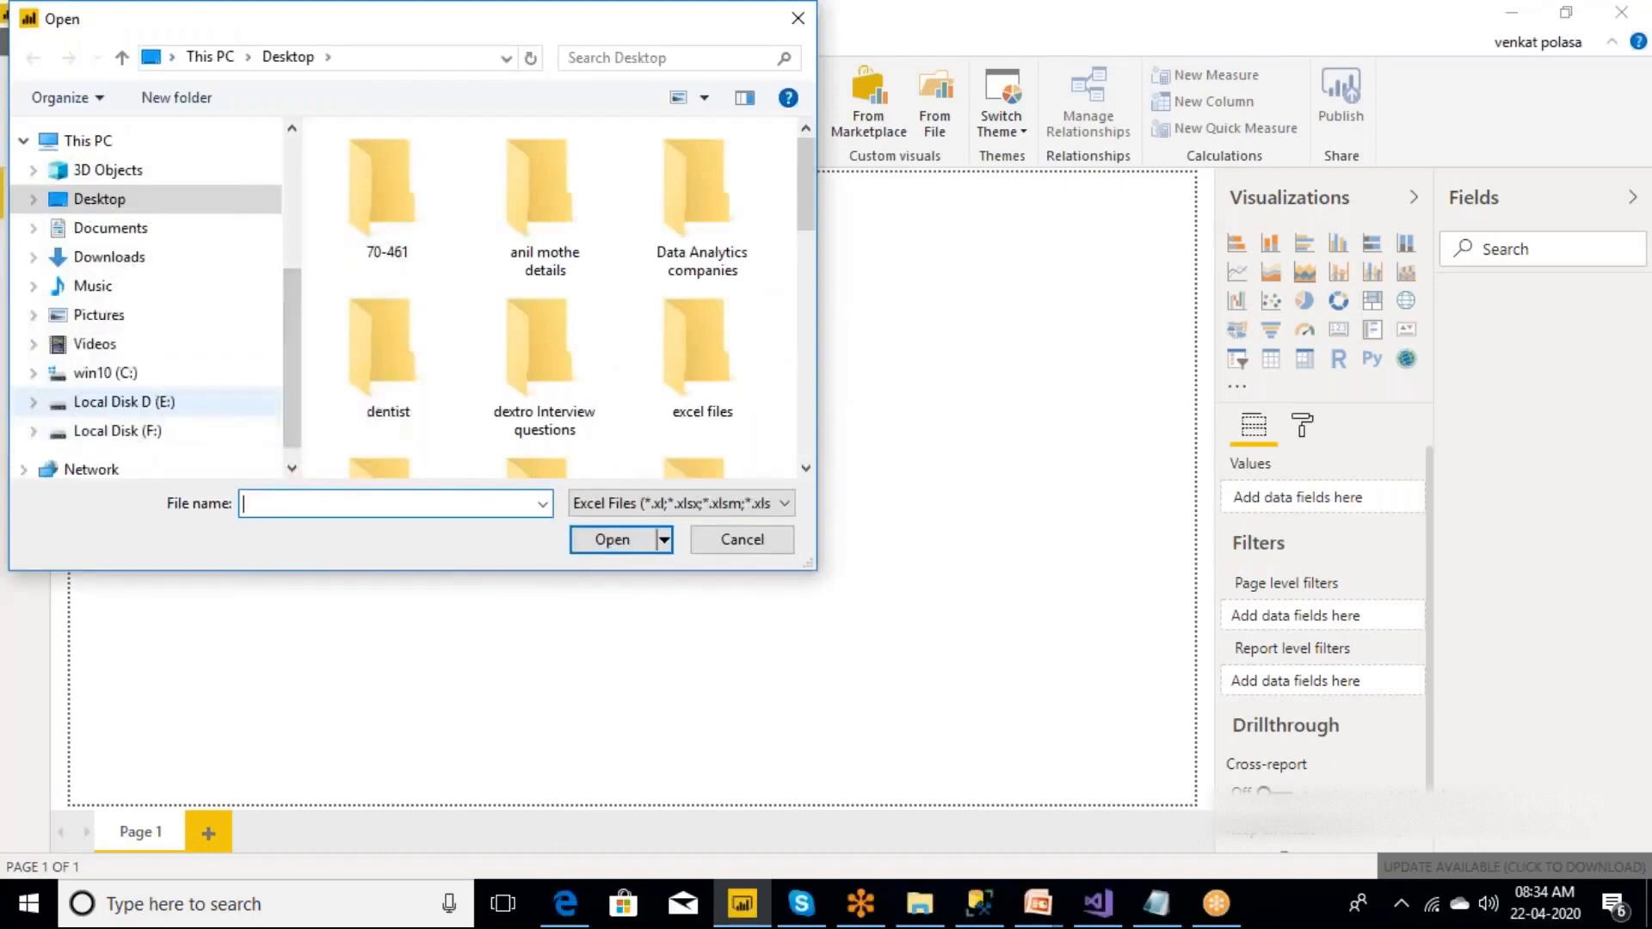
# Switch to File Explorer and open the Power BI folder inside Class Notes.
pyautogui.click(920, 921)
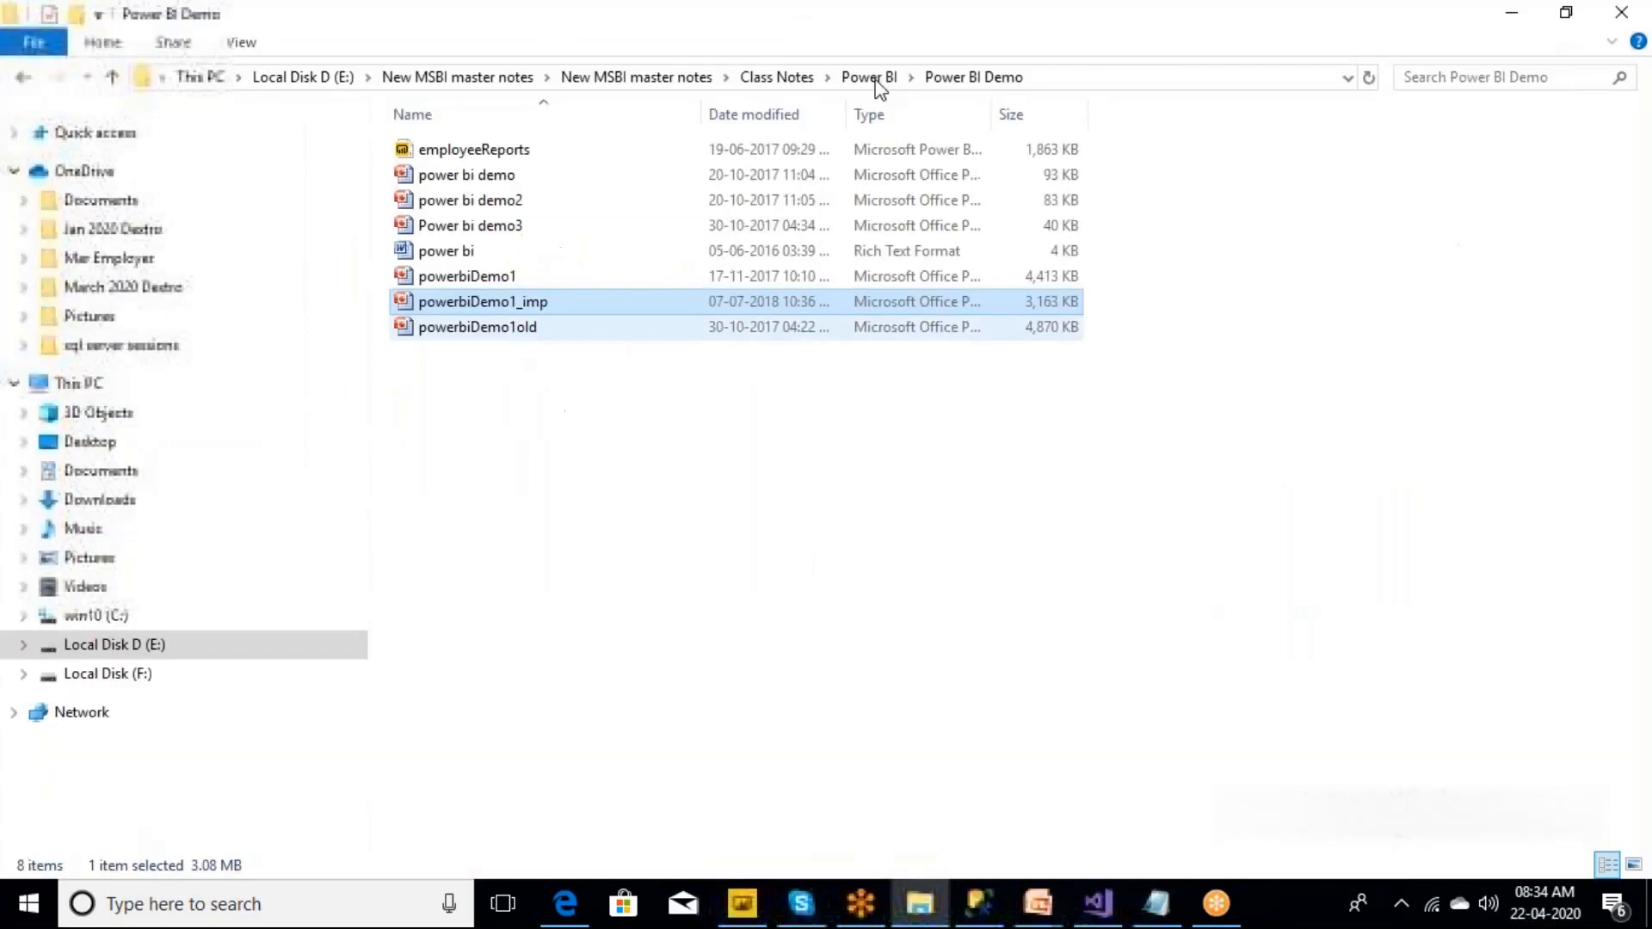
pyautogui.click(778, 79)
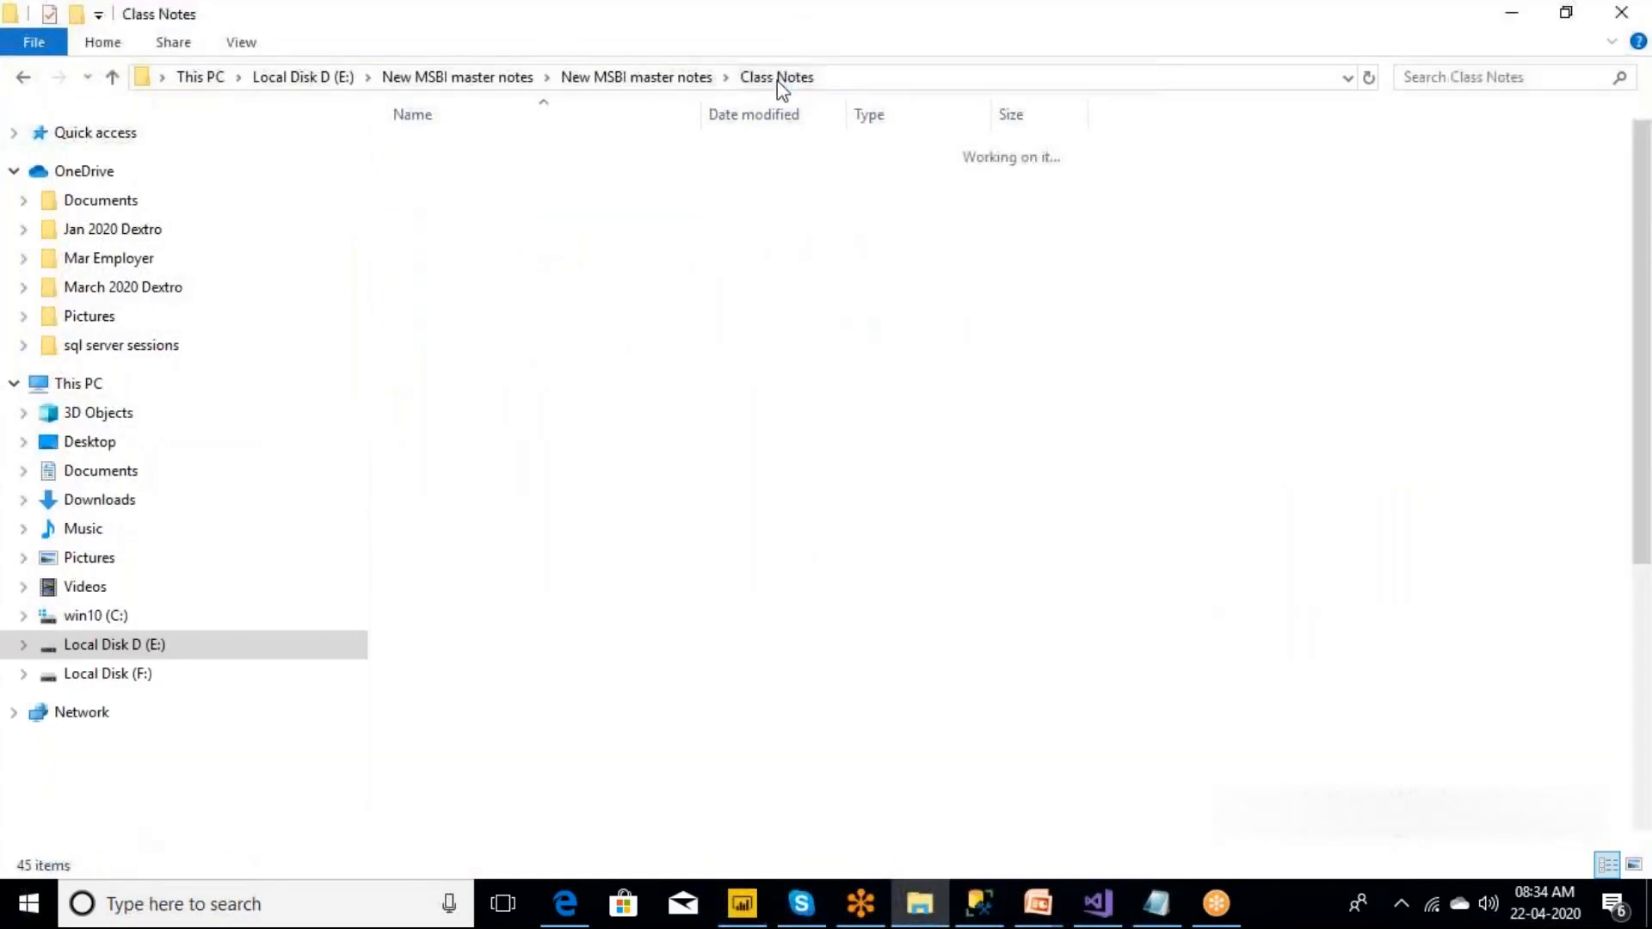
pyautogui.doubleClick(471, 710)
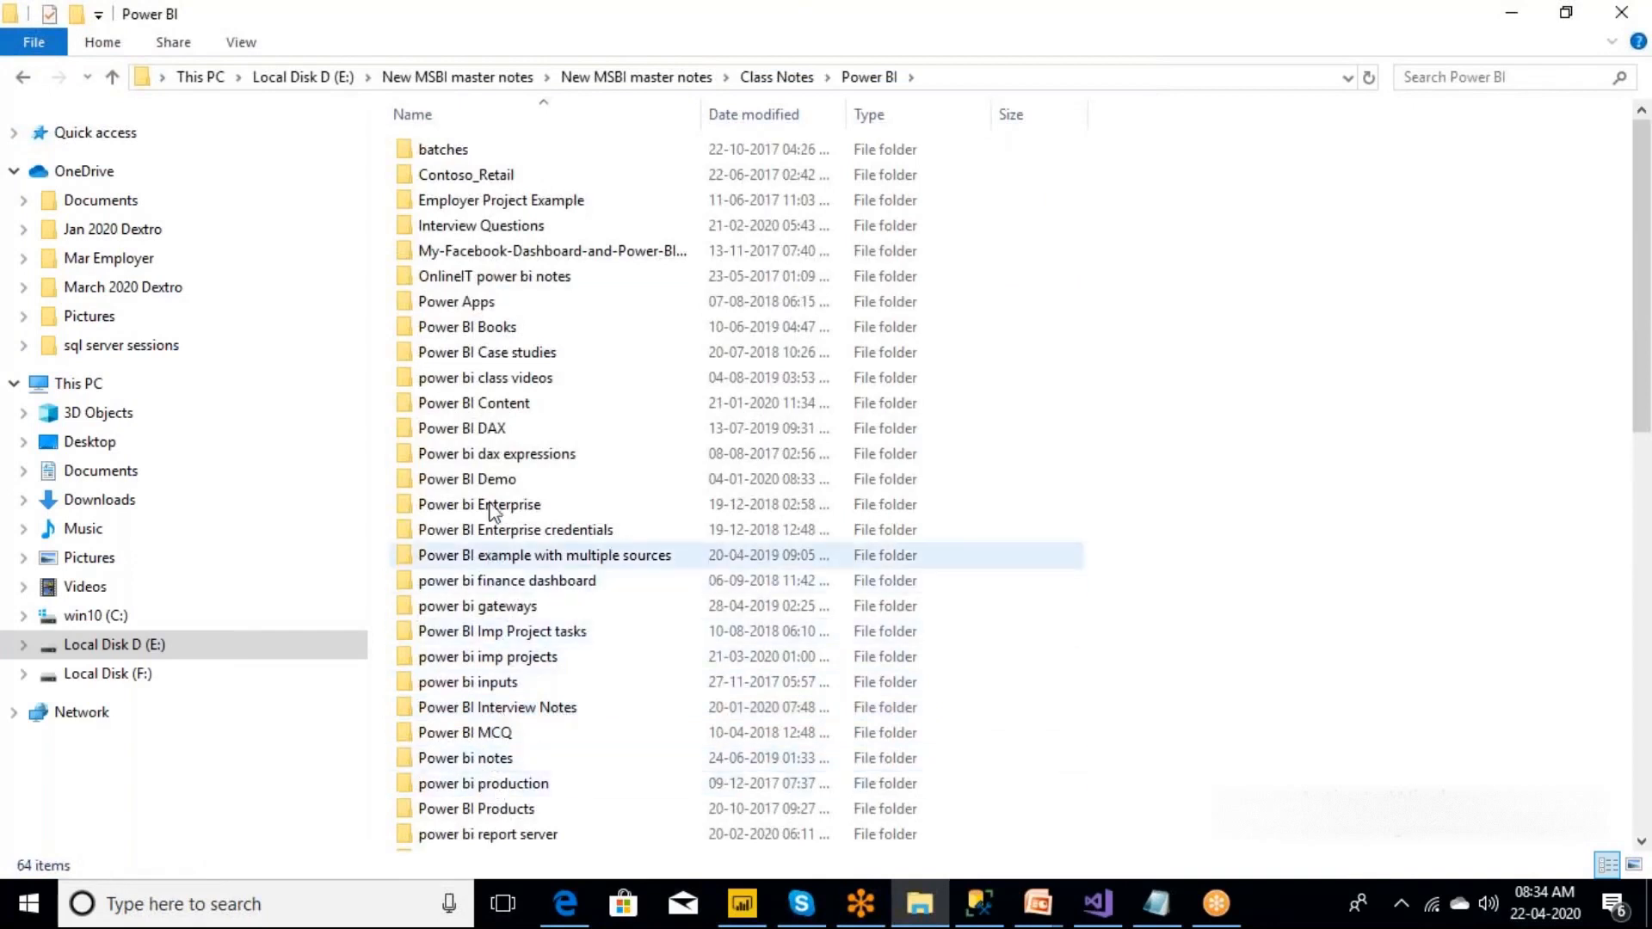
# Look through the subfolders of the Power BI folder for the one holding the input files.
pyautogui.click(495, 580)
pyautogui.press('Down')
pyautogui.press('Down')
pyautogui.press('Down')
pyautogui.press('Down')
pyautogui.press('Down')
pyautogui.press('Down')
pyautogui.press('Down')
pyautogui.press('Down')
pyautogui.press('Down')
pyautogui.press('Down')
pyautogui.press('Down')
pyautogui.press('Down')
pyautogui.press('Down')
pyautogui.press('Down')
pyautogui.press('Down')
pyautogui.press('Down')
pyautogui.press('Down')
pyautogui.press('Down')
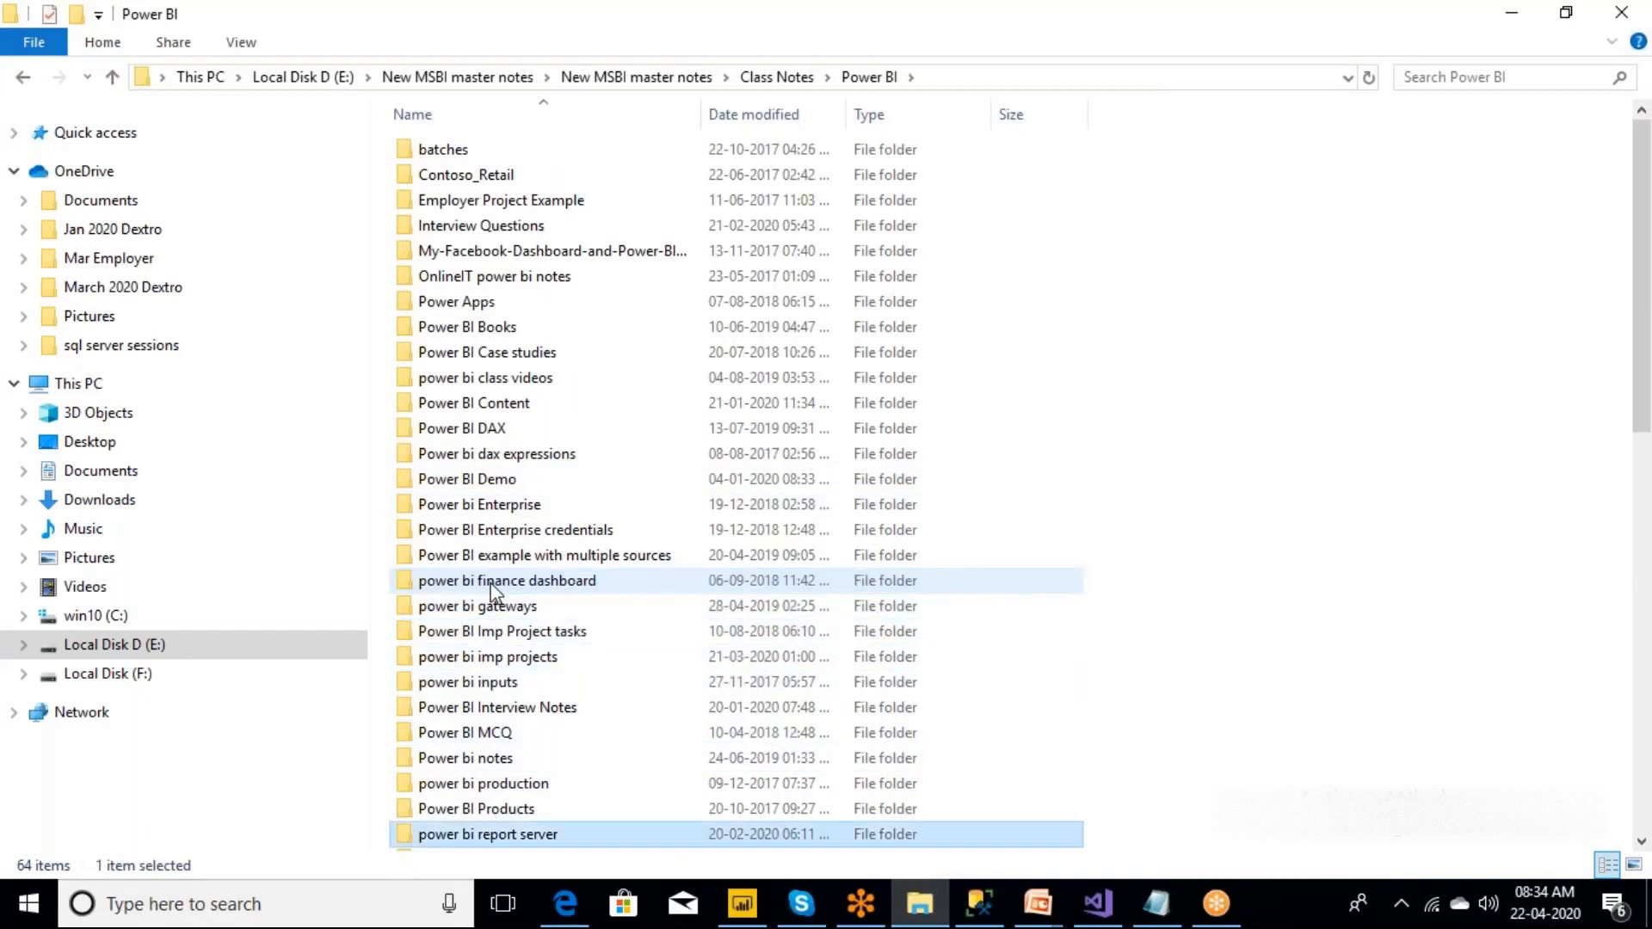
pyautogui.press('Down')
pyautogui.press('Down')
pyautogui.press('Down')
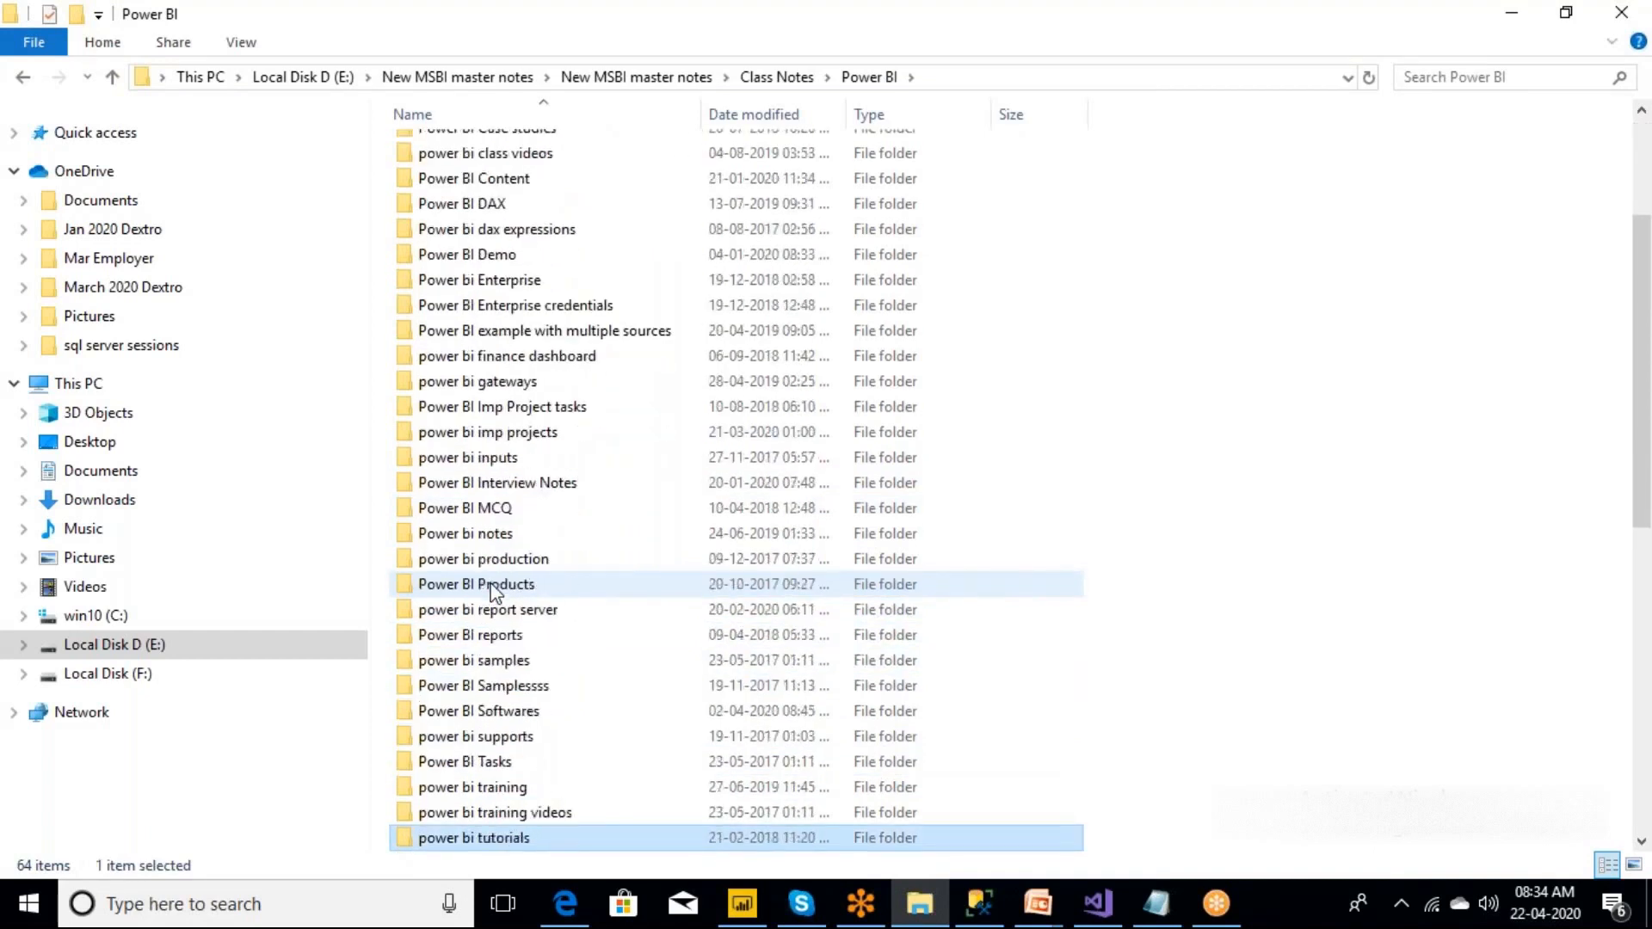
pyautogui.press('Up')
pyautogui.press('Up')
pyautogui.press('Up')
pyautogui.press('Up')
pyautogui.press('Up')
pyautogui.press('Up')
pyautogui.press('Up')
pyautogui.press('Up')
pyautogui.press('Up')
pyautogui.press('Up')
pyautogui.press('Up')
pyautogui.press('Up')
pyautogui.press('Up')
pyautogui.press('Up')
pyautogui.press('Up')
pyautogui.press('Up')
pyautogui.press('Up')
pyautogui.press('Up')
pyautogui.press('Up')
pyautogui.press('Up')
pyautogui.press('Up')
pyautogui.press('Up')
pyautogui.press('Up')
pyautogui.press('Up')
pyautogui.press('Up')
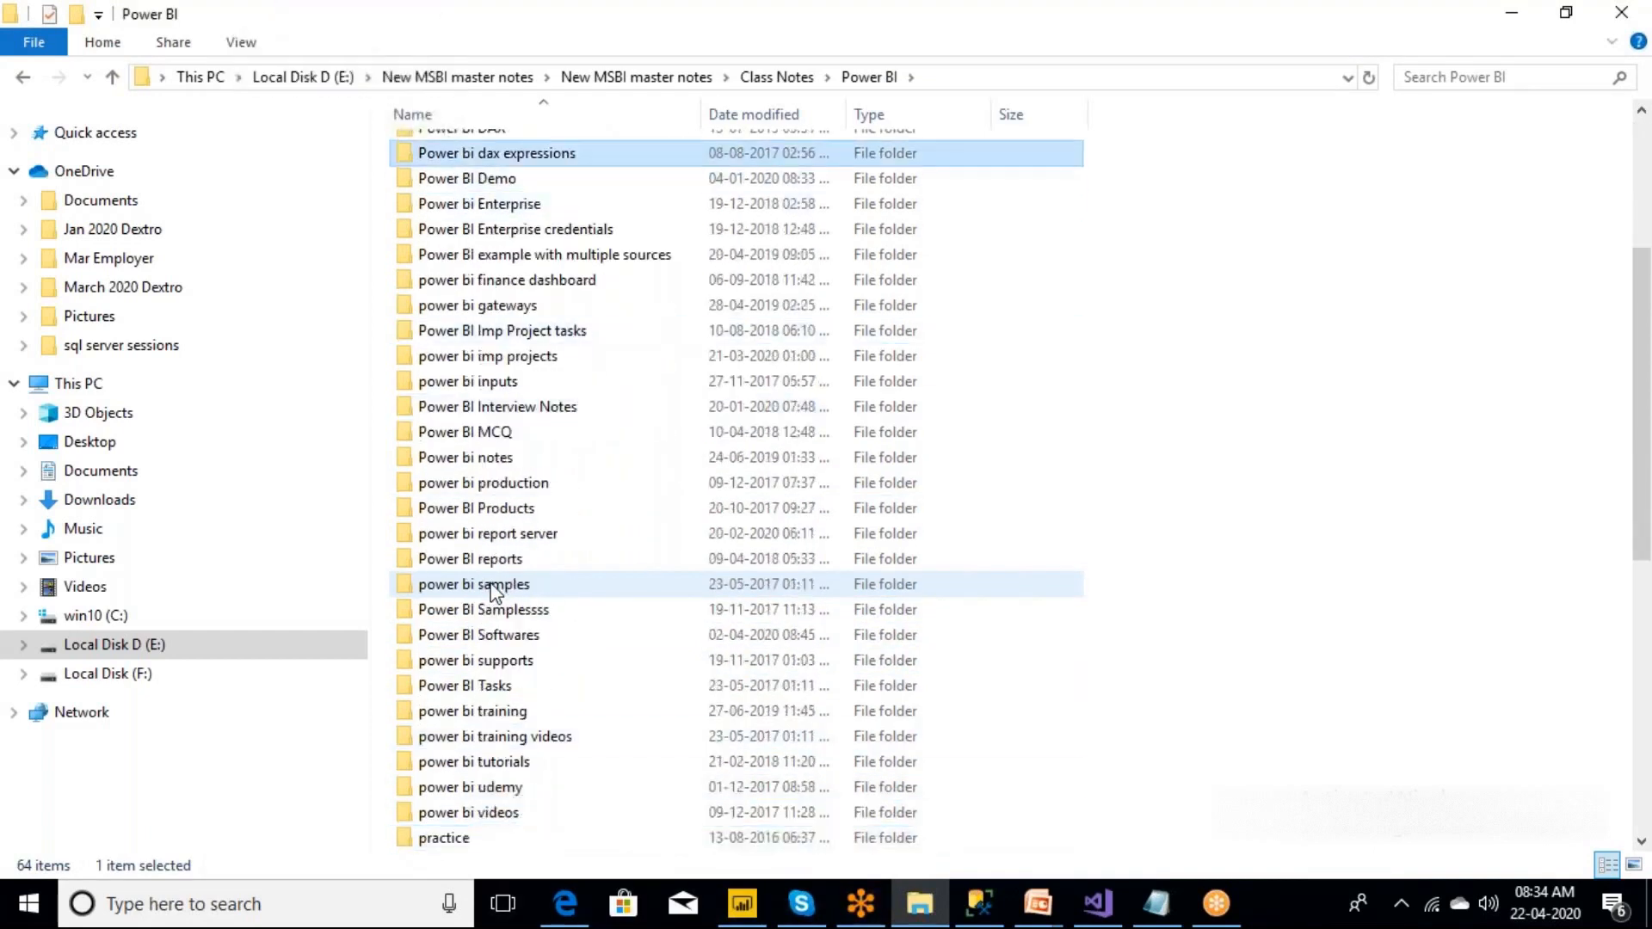
pyautogui.press('Up')
pyautogui.press('Up')
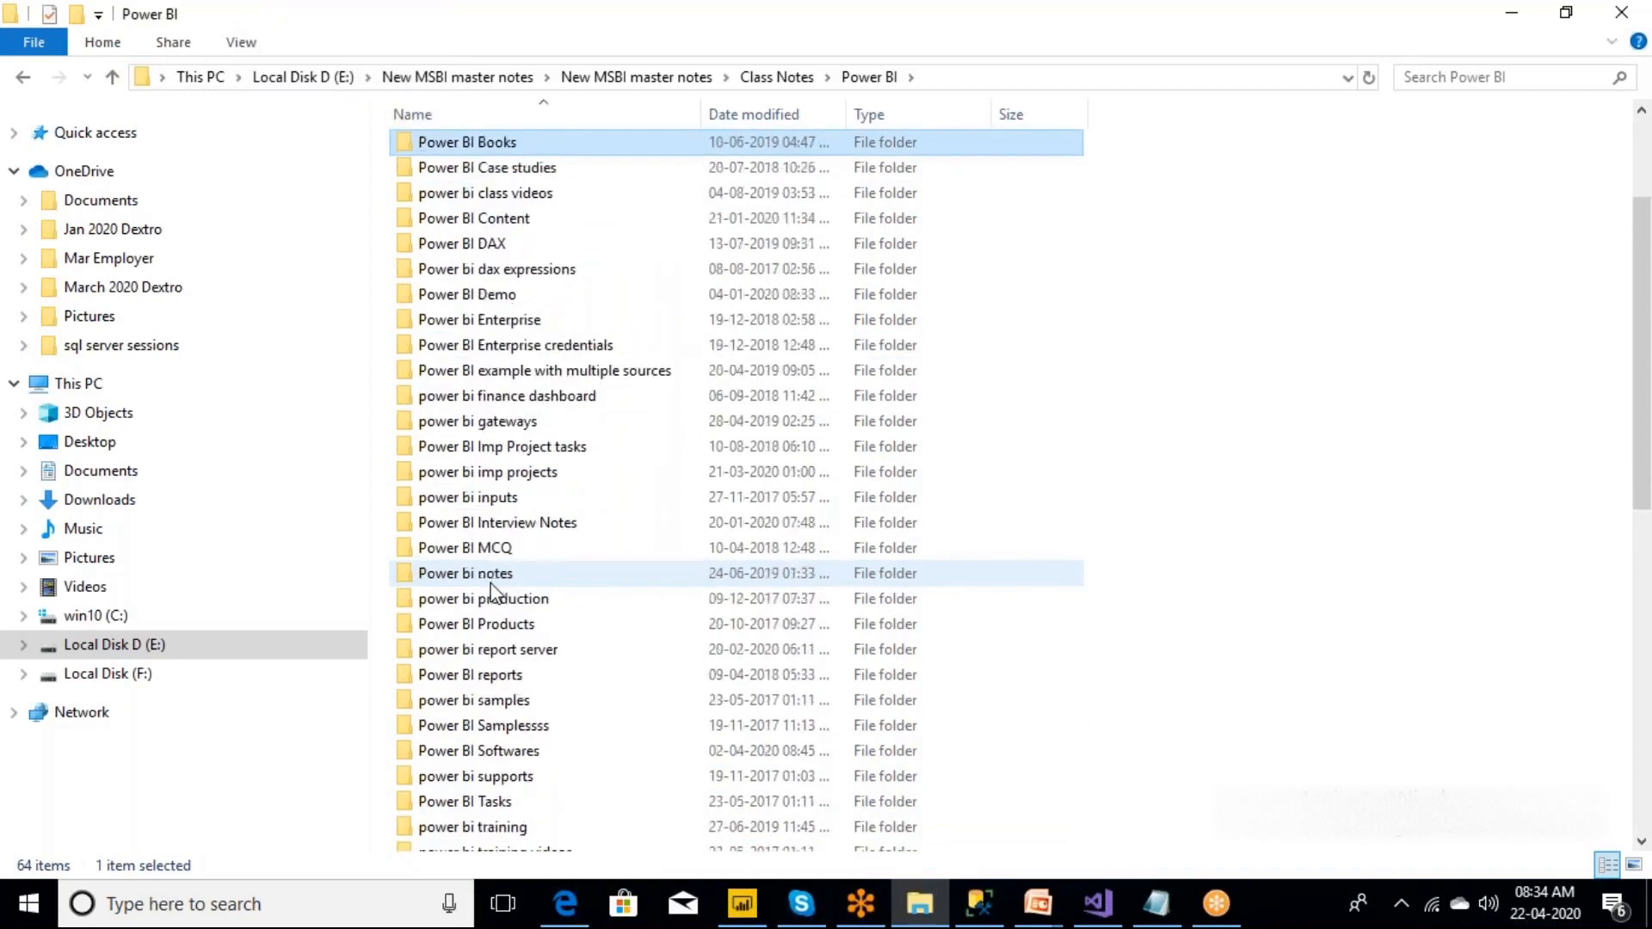
pyautogui.press('Up')
pyautogui.press('Up')
pyautogui.press('Up')
pyautogui.press('Up')
pyautogui.press('Up')
pyautogui.press('Up')
pyautogui.press('Up')
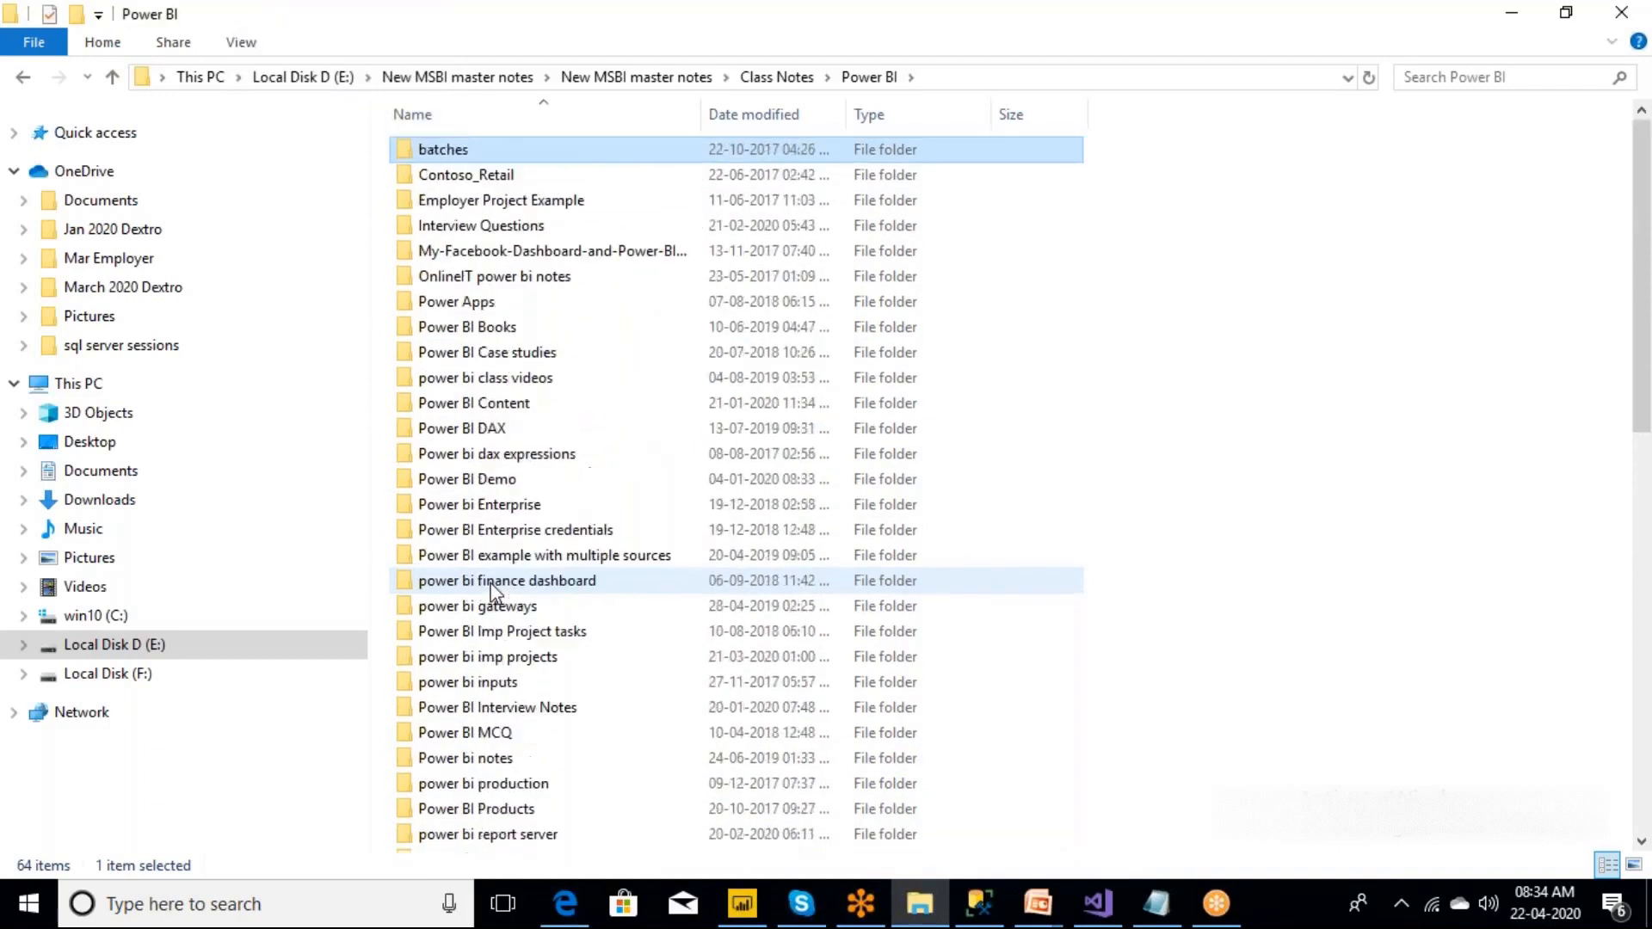
pyautogui.press('Down')
pyautogui.press('Down')
pyautogui.press('Down')
pyautogui.press('Down')
pyautogui.press('Down')
pyautogui.press('Down')
pyautogui.press('Down')
pyautogui.press('Down')
pyautogui.press('Down')
pyautogui.press('Down')
pyautogui.press('Down')
pyautogui.press('Down')
pyautogui.press('Down')
pyautogui.press('Down')
pyautogui.press('Down')
pyautogui.press('Down')
pyautogui.press('Down')
pyautogui.press('Down')
pyautogui.press('Down')
pyautogui.press('Down')
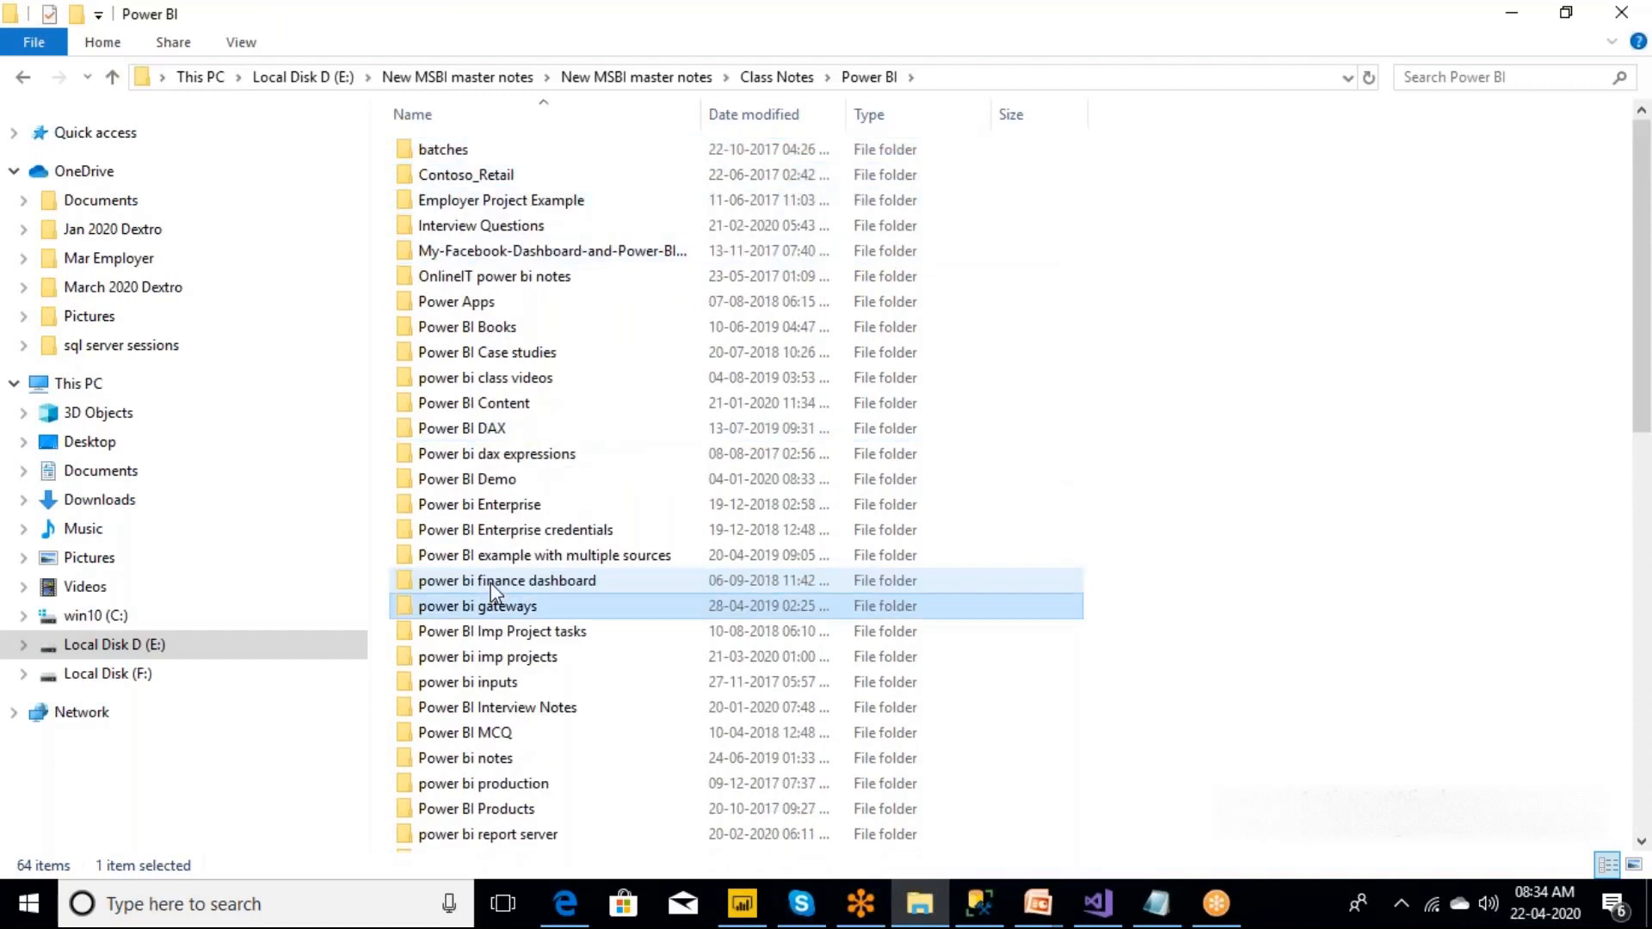
pyautogui.press('Down')
pyautogui.press('Down')
pyautogui.press('Down')
pyautogui.press('Down')
pyautogui.press('Down')
pyautogui.press('Down')
pyautogui.press('Down')
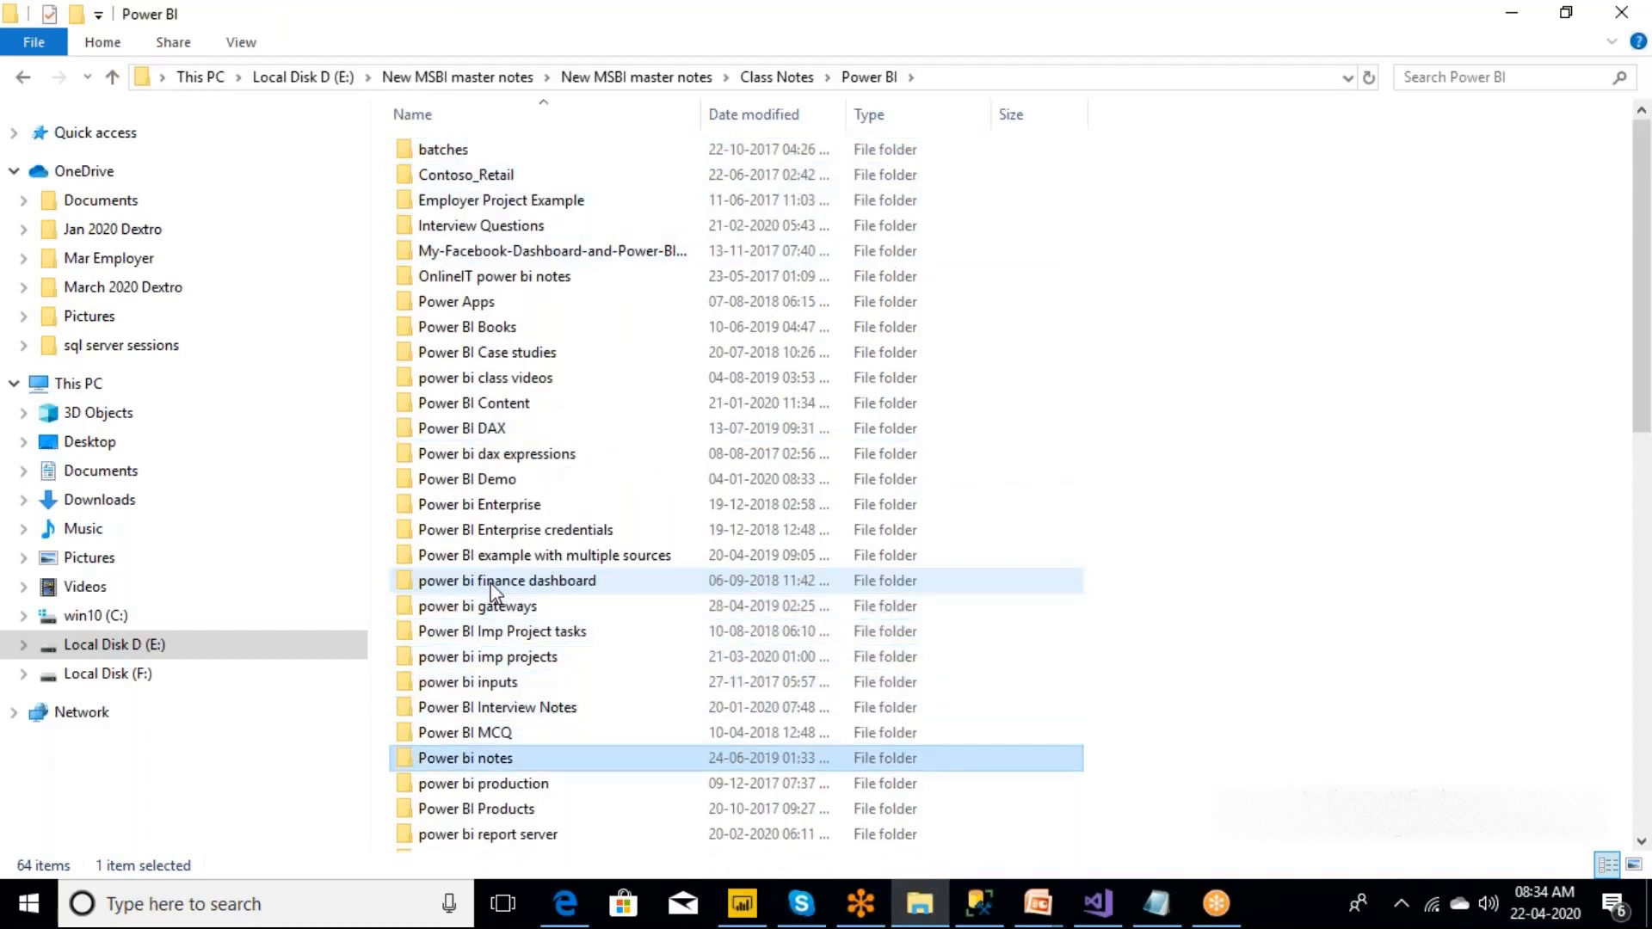
pyautogui.press('Down')
pyautogui.press('Down')
pyautogui.press('Down')
pyautogui.press('Down')
pyautogui.press('Down')
pyautogui.press('Down')
pyautogui.press('Down')
pyautogui.press('Down')
pyautogui.press('Down')
pyautogui.press('Down')
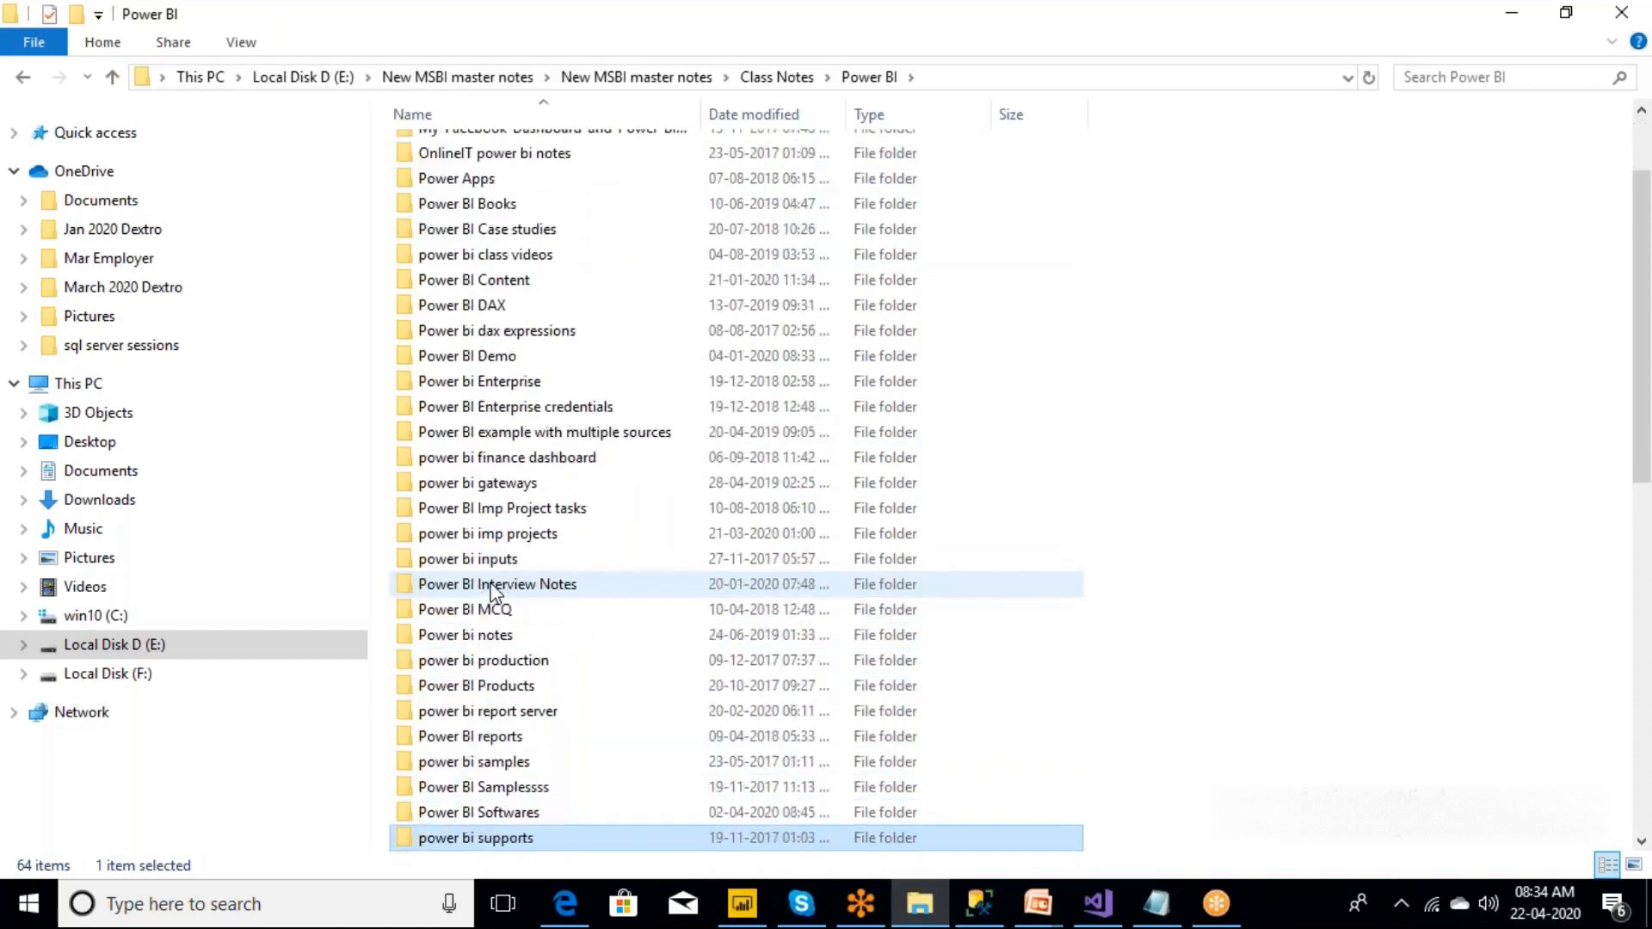
pyautogui.press('Down')
pyautogui.press('Down')
# Open the power bi inputs folder and its INPUT subfolder.
pyautogui.press('Up')
pyautogui.press('Up')
pyautogui.press('Up')
pyautogui.press('Up')
pyautogui.press('Up')
pyautogui.press('Up')
pyautogui.press('Up')
pyautogui.press('Up')
pyautogui.press('Up')
pyautogui.press('Up')
pyautogui.press('Up')
pyautogui.press('Up')
pyautogui.press('Up')
pyautogui.press('Up')
pyautogui.press('Up')
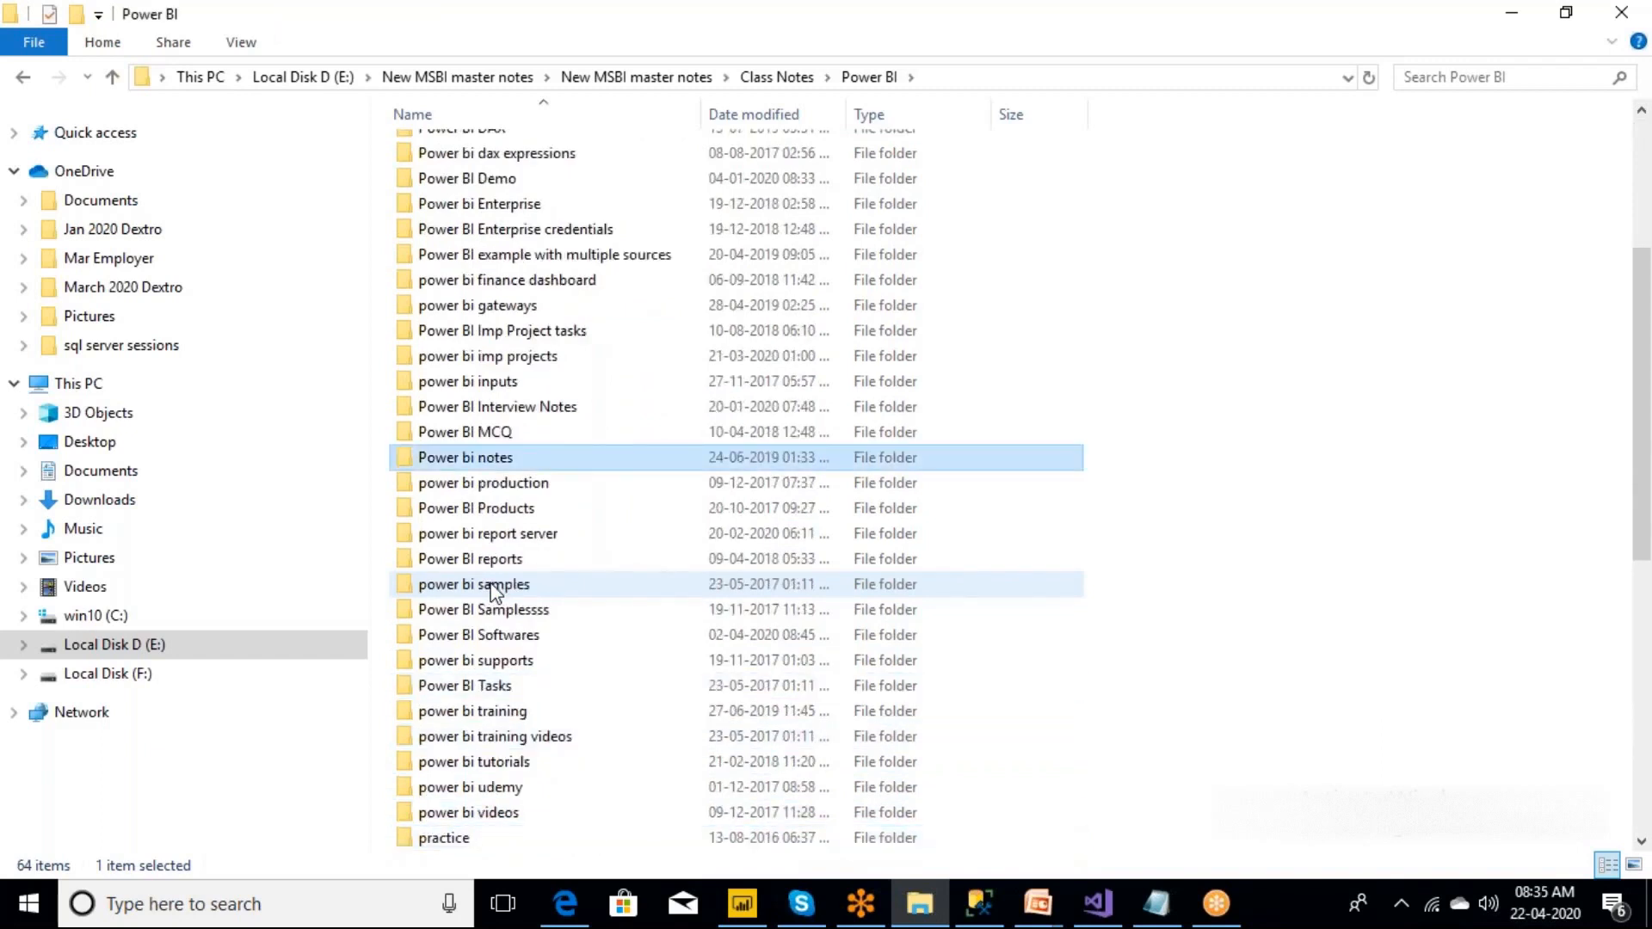
pyautogui.press('Up')
pyautogui.press('Up')
pyautogui.press('Up')
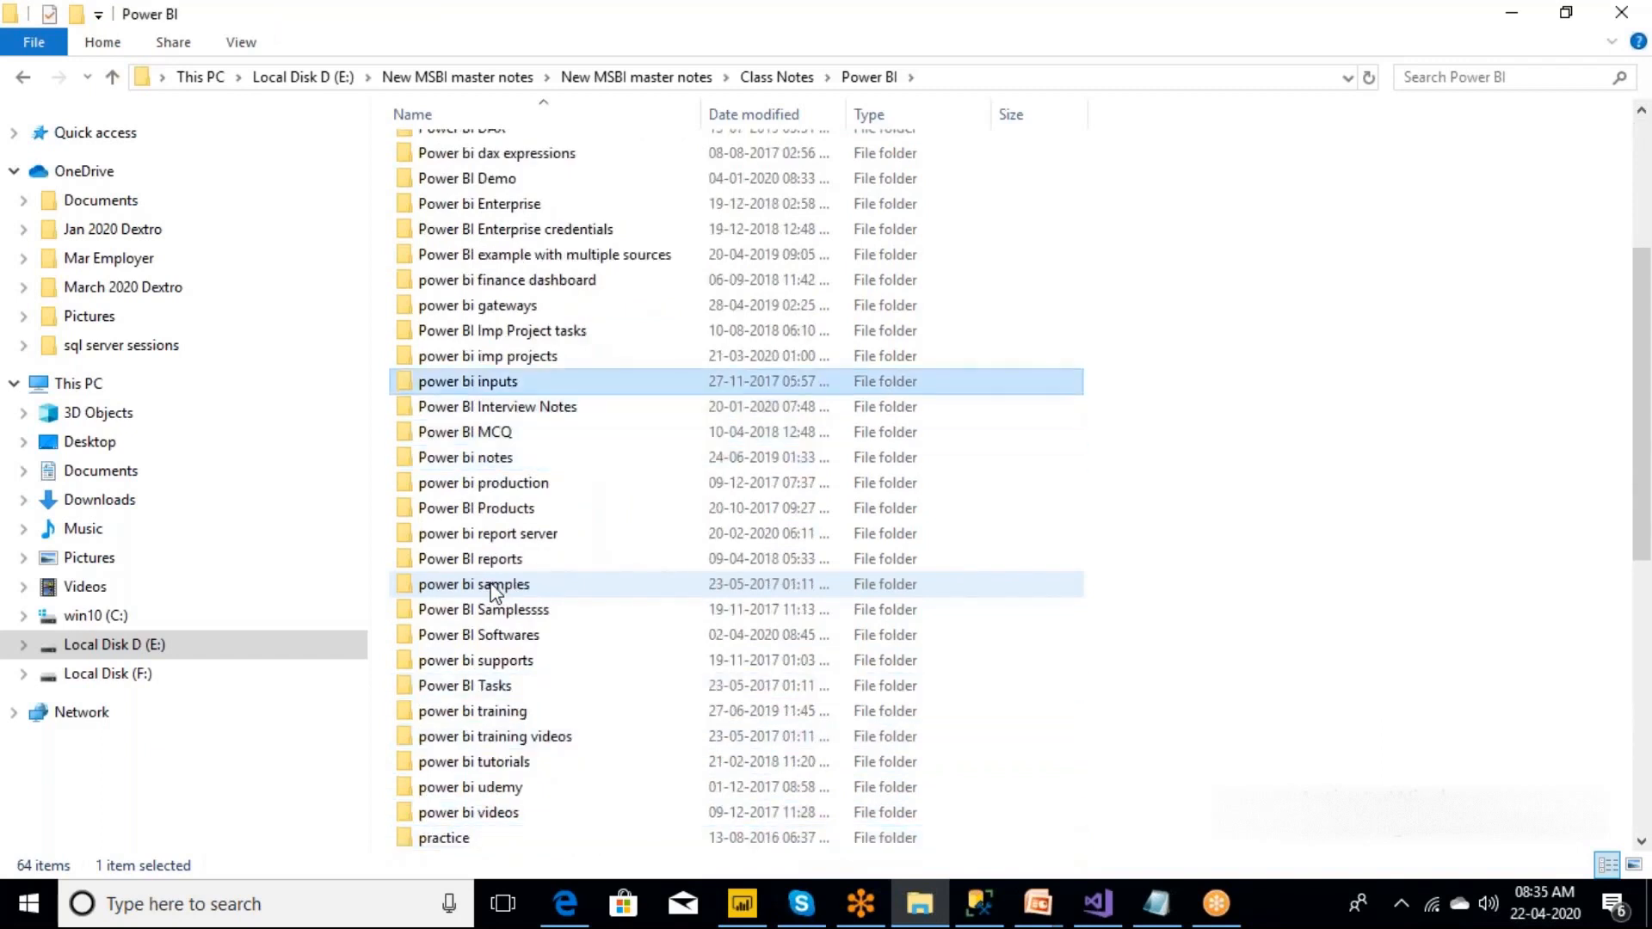
pyautogui.press('Return')
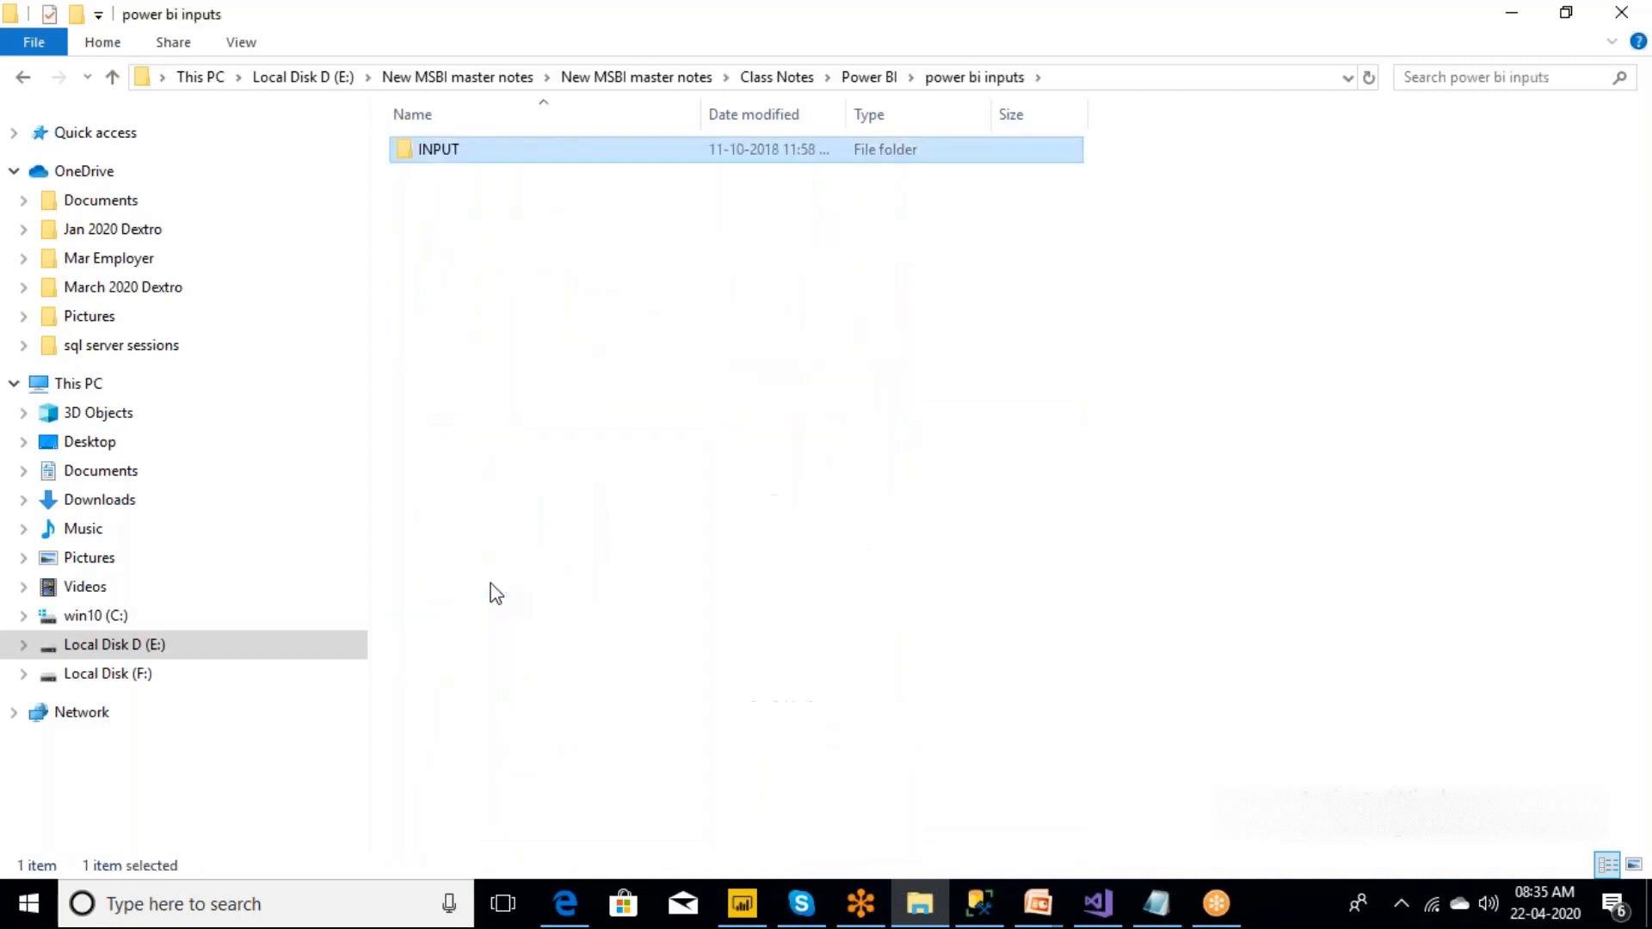
pyautogui.press('Return')
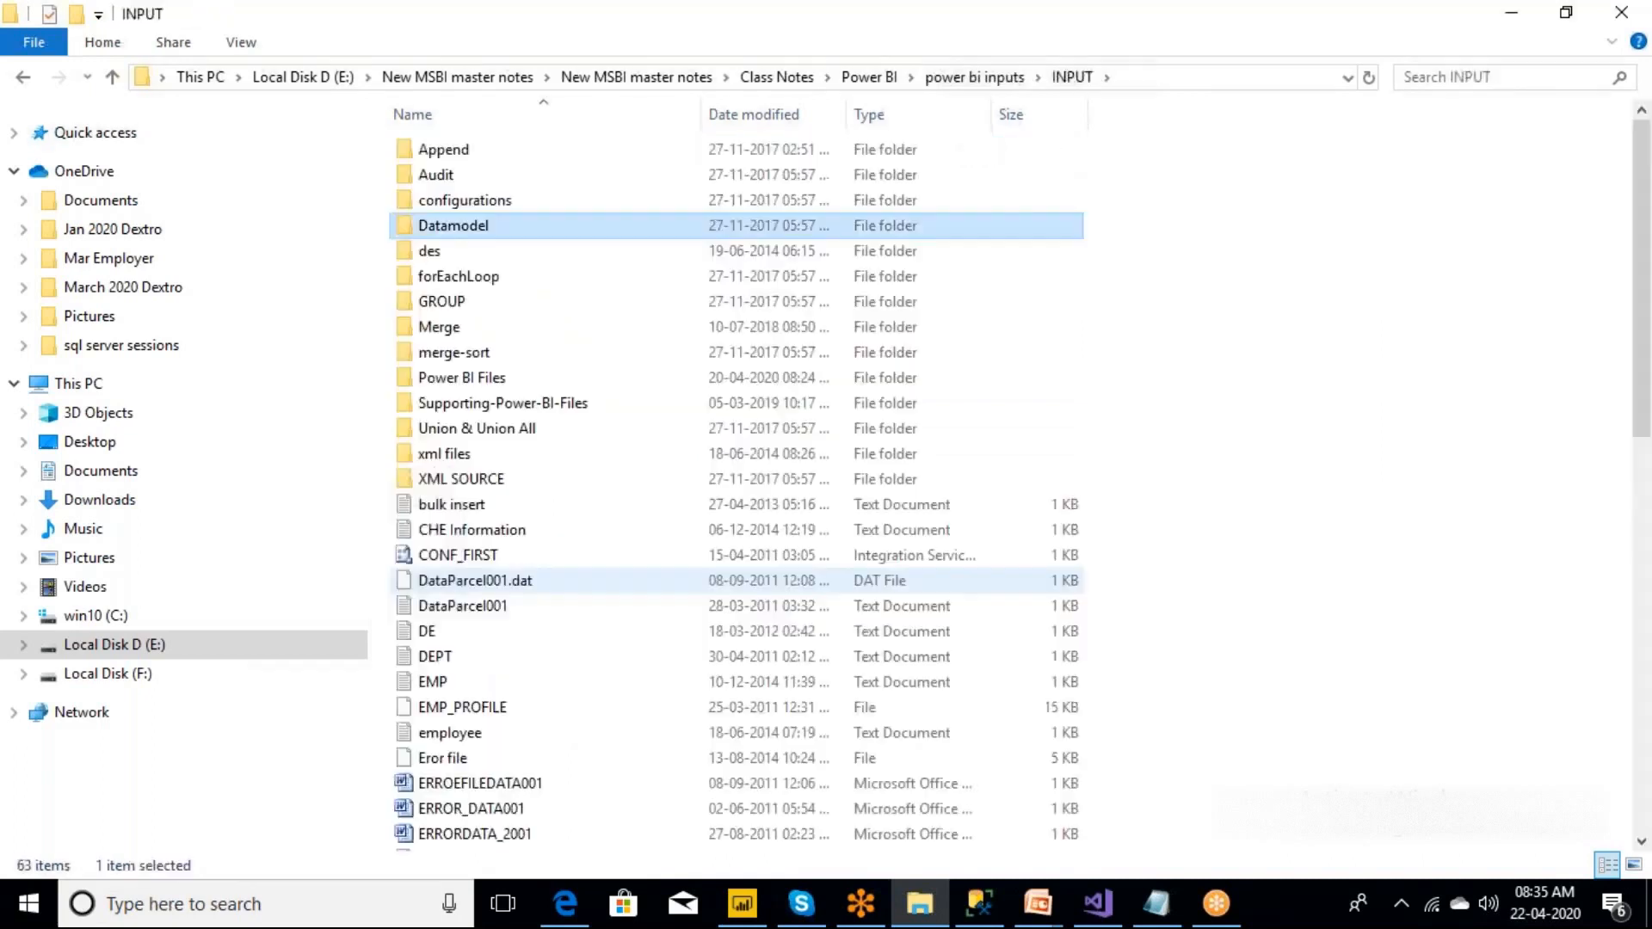
# Open the Power BI Files folder and load the PE-18 workbook in Excel.
pyautogui.press('Down')
pyautogui.press('Down')
pyautogui.press('Down')
pyautogui.press('Down')
pyautogui.press('Down')
pyautogui.press('Down')
pyautogui.press('Down')
pyautogui.press('Down')
pyautogui.press('Down')
pyautogui.press('Down')
pyautogui.press('Return')
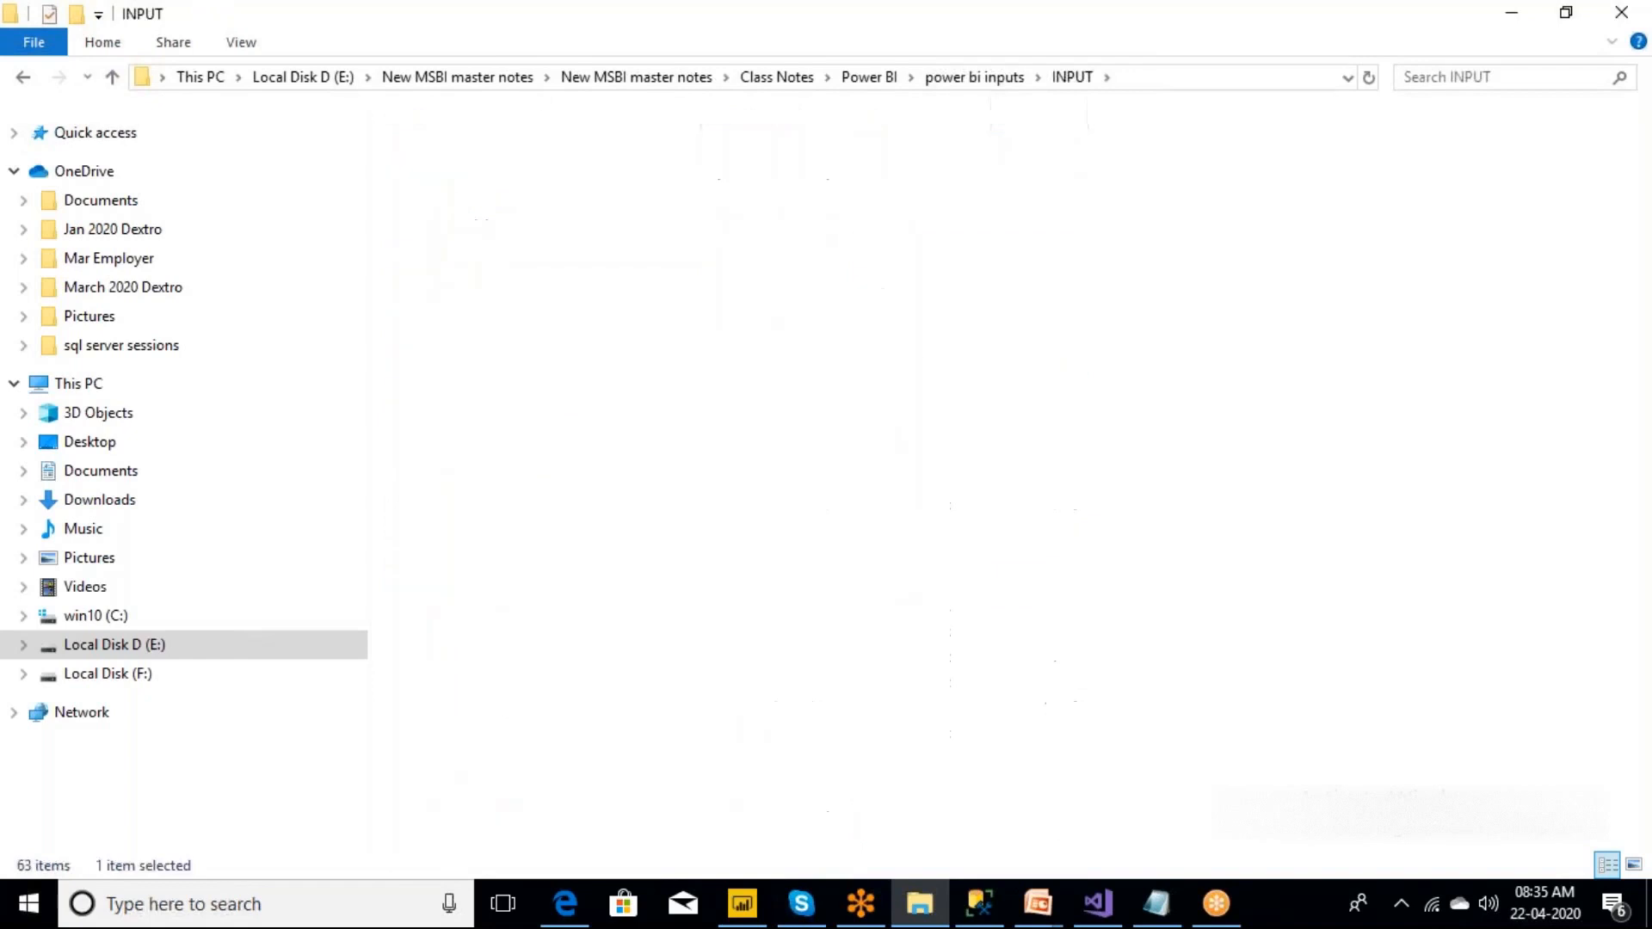
pyautogui.press('Down')
pyautogui.press('Down')
pyautogui.press('Down')
pyautogui.press('Down')
pyautogui.press('Down')
pyautogui.press('Down')
pyautogui.press('Down')
pyautogui.press('Down')
pyautogui.press('Down')
pyautogui.press('Down')
pyautogui.press('Down')
pyautogui.press('Down')
pyautogui.press('Down')
pyautogui.press('Down')
pyautogui.press('Down')
pyautogui.press('Down')
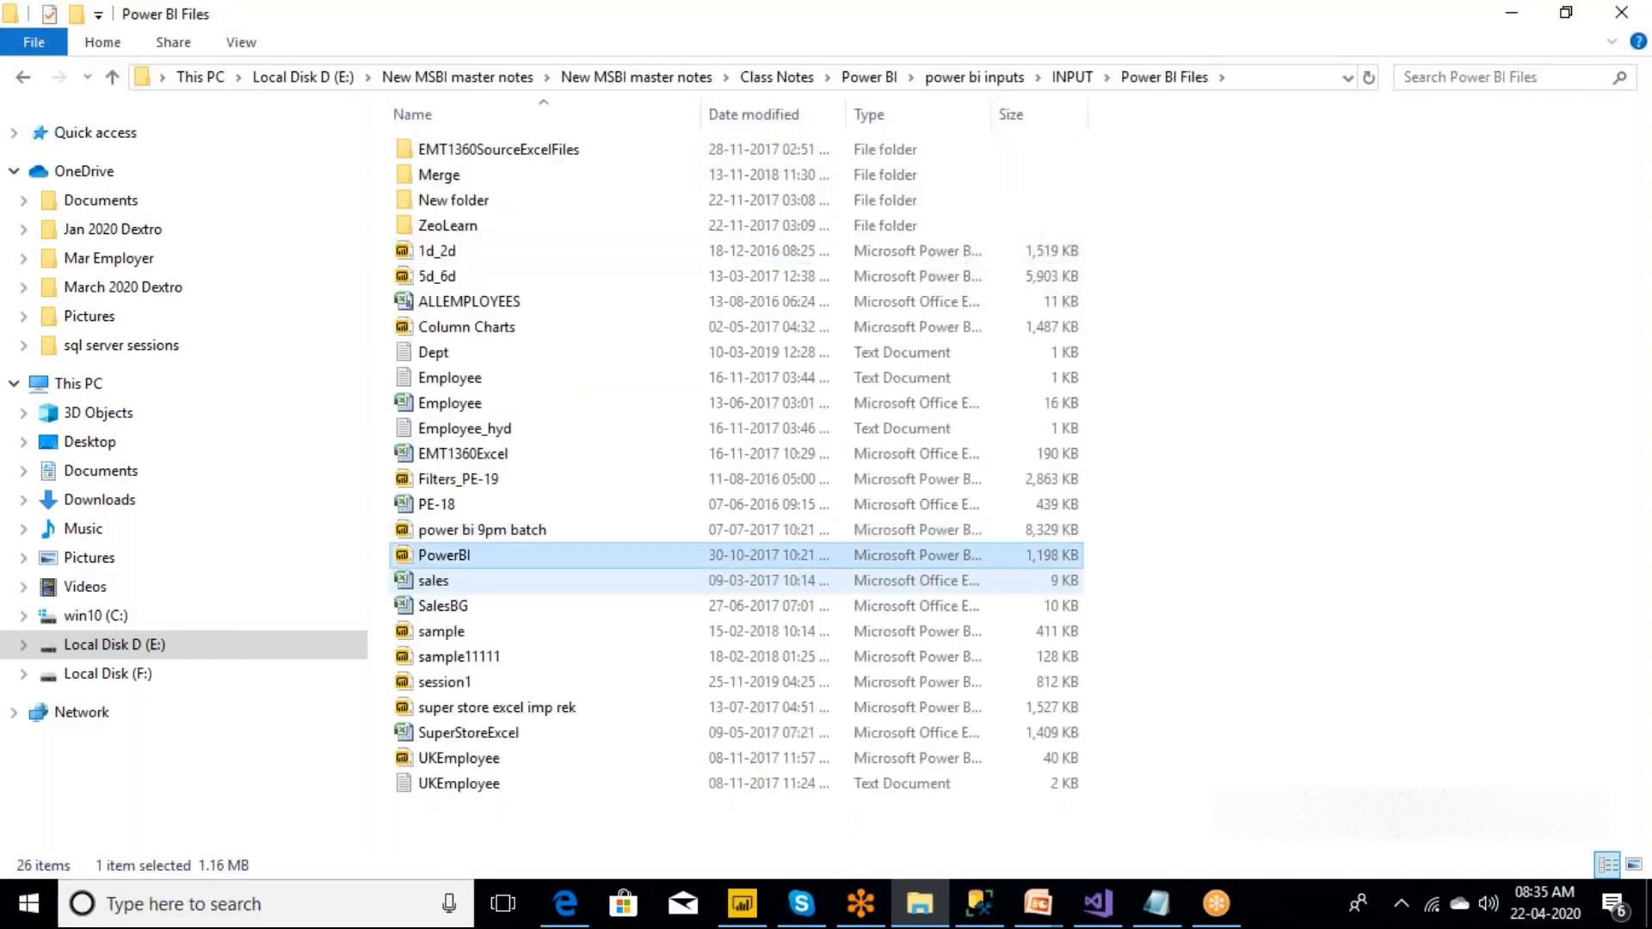
pyautogui.click(435, 510)
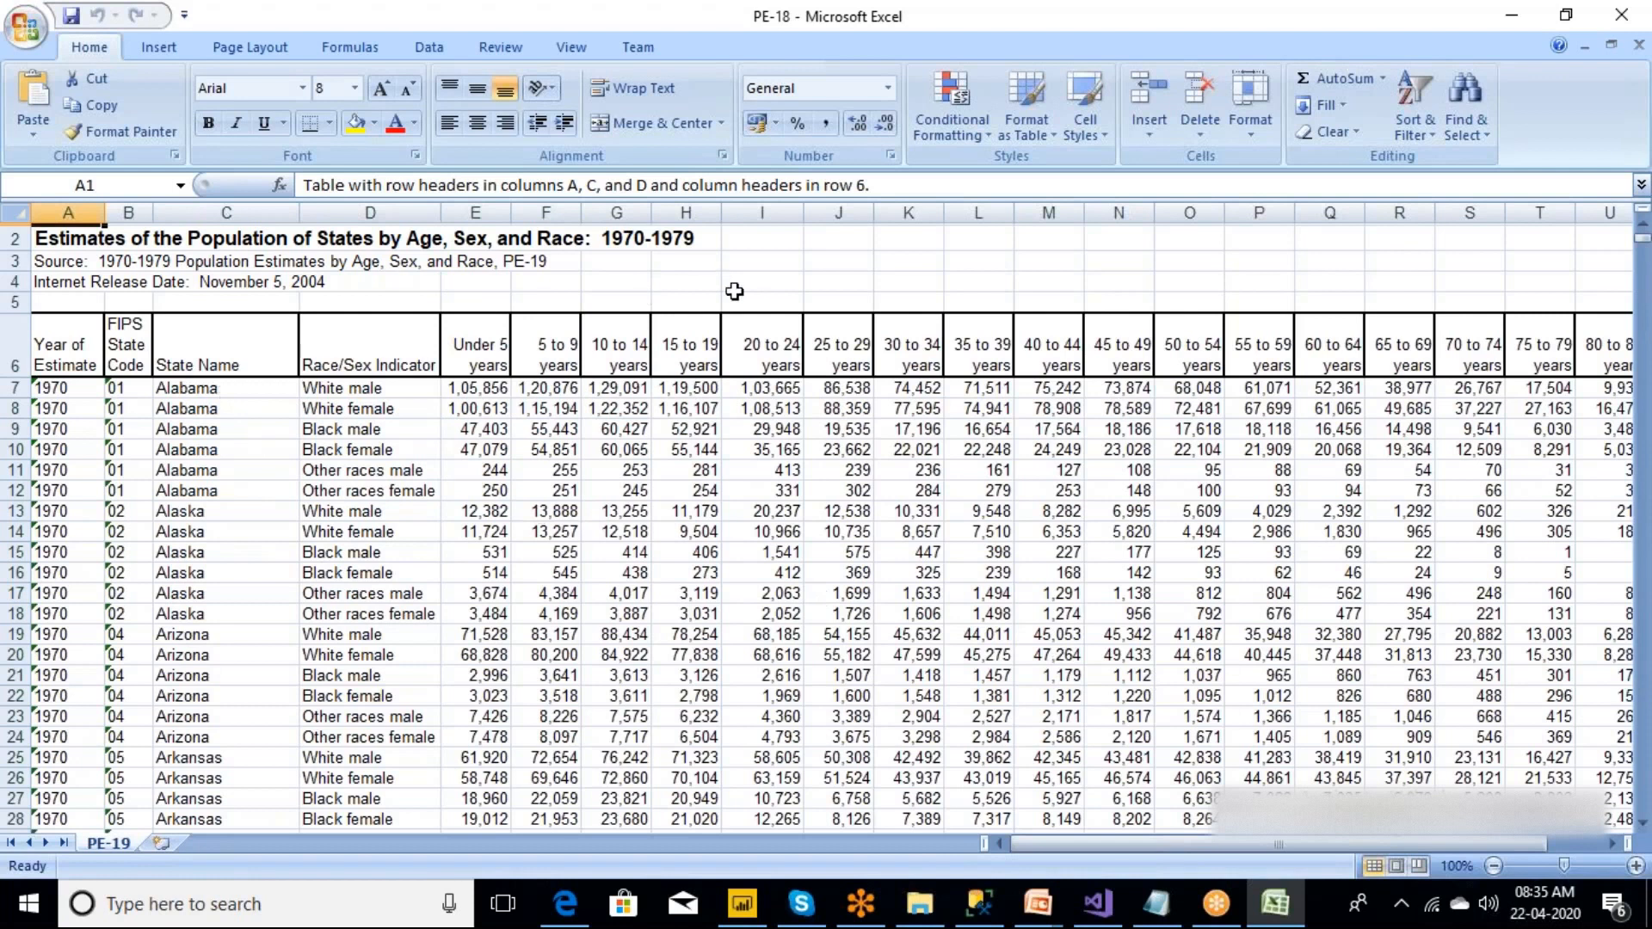
# Fill the title block above the table, columns A to I through row 5, and the Year of Estimate cells A6:A26 with yellow.
pyautogui.moveTo(740, 293); pyautogui.dragTo(64, 240)
pyautogui.click(356, 123)
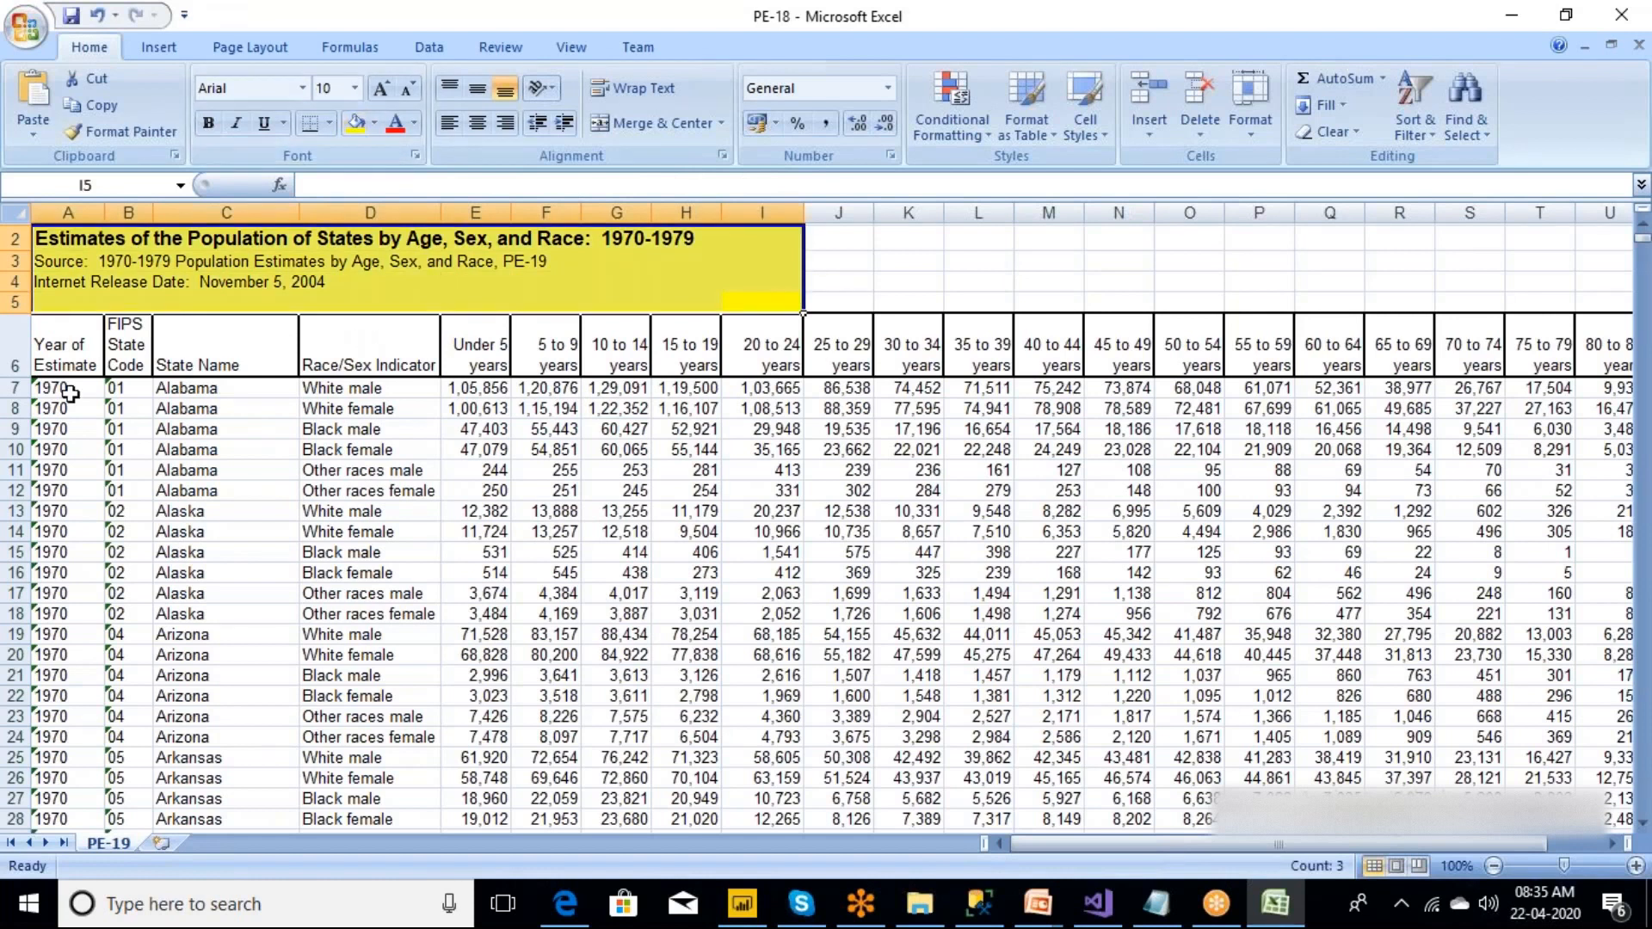
pyautogui.click(64, 347)
pyautogui.moveTo(64, 347); pyautogui.dragTo(69, 709)
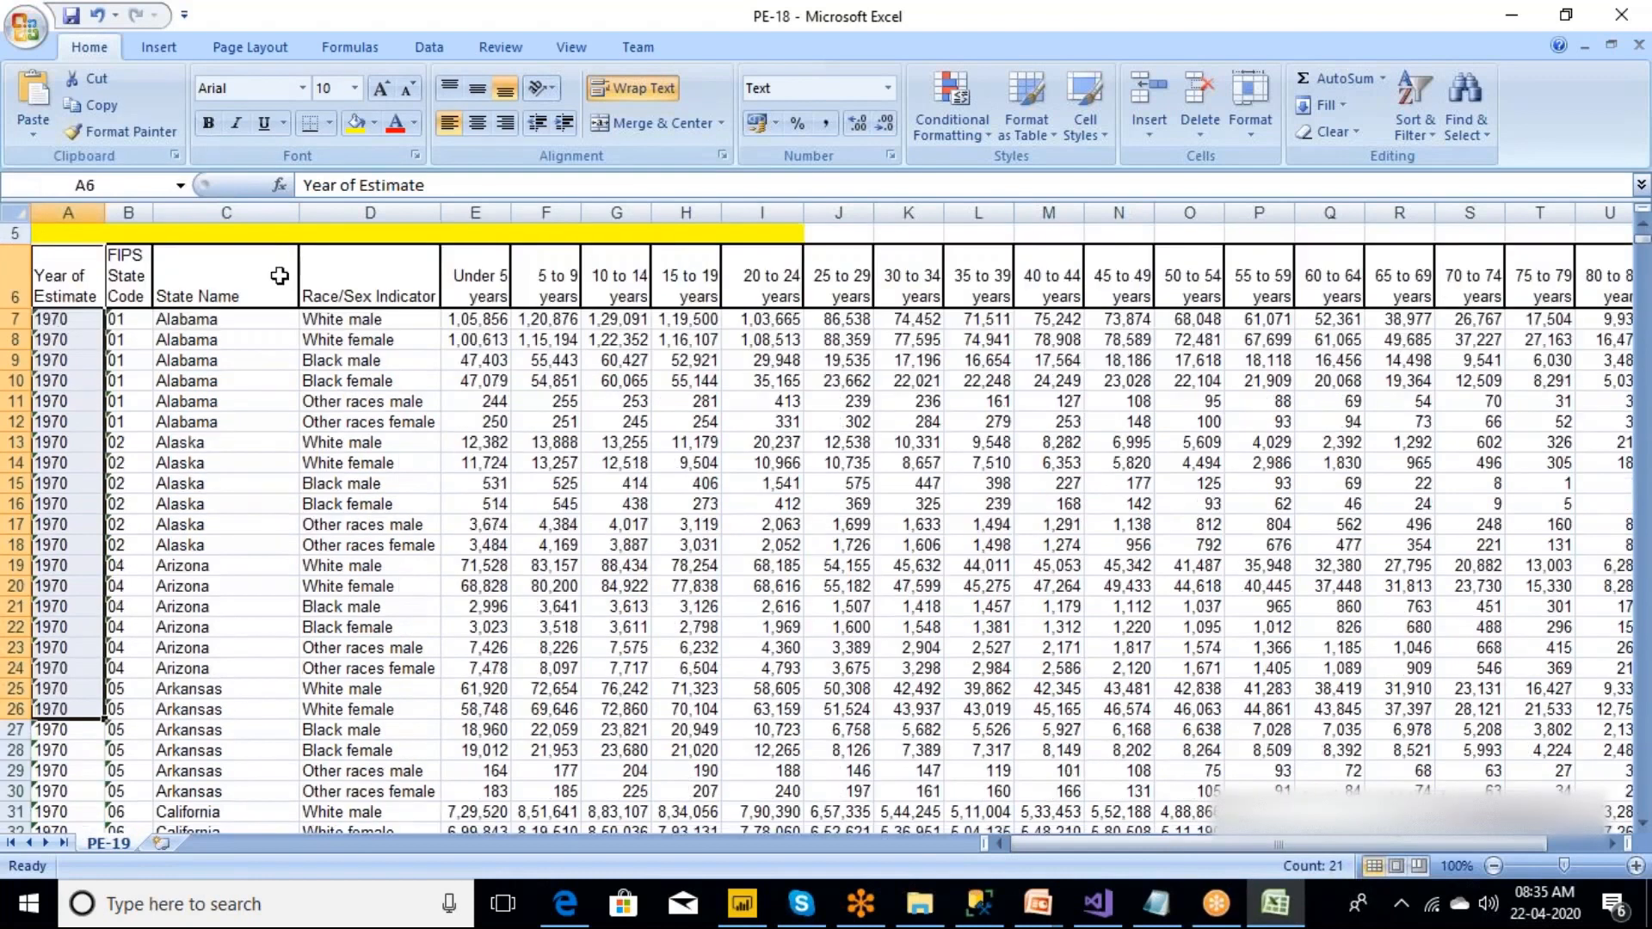
pyautogui.click(357, 126)
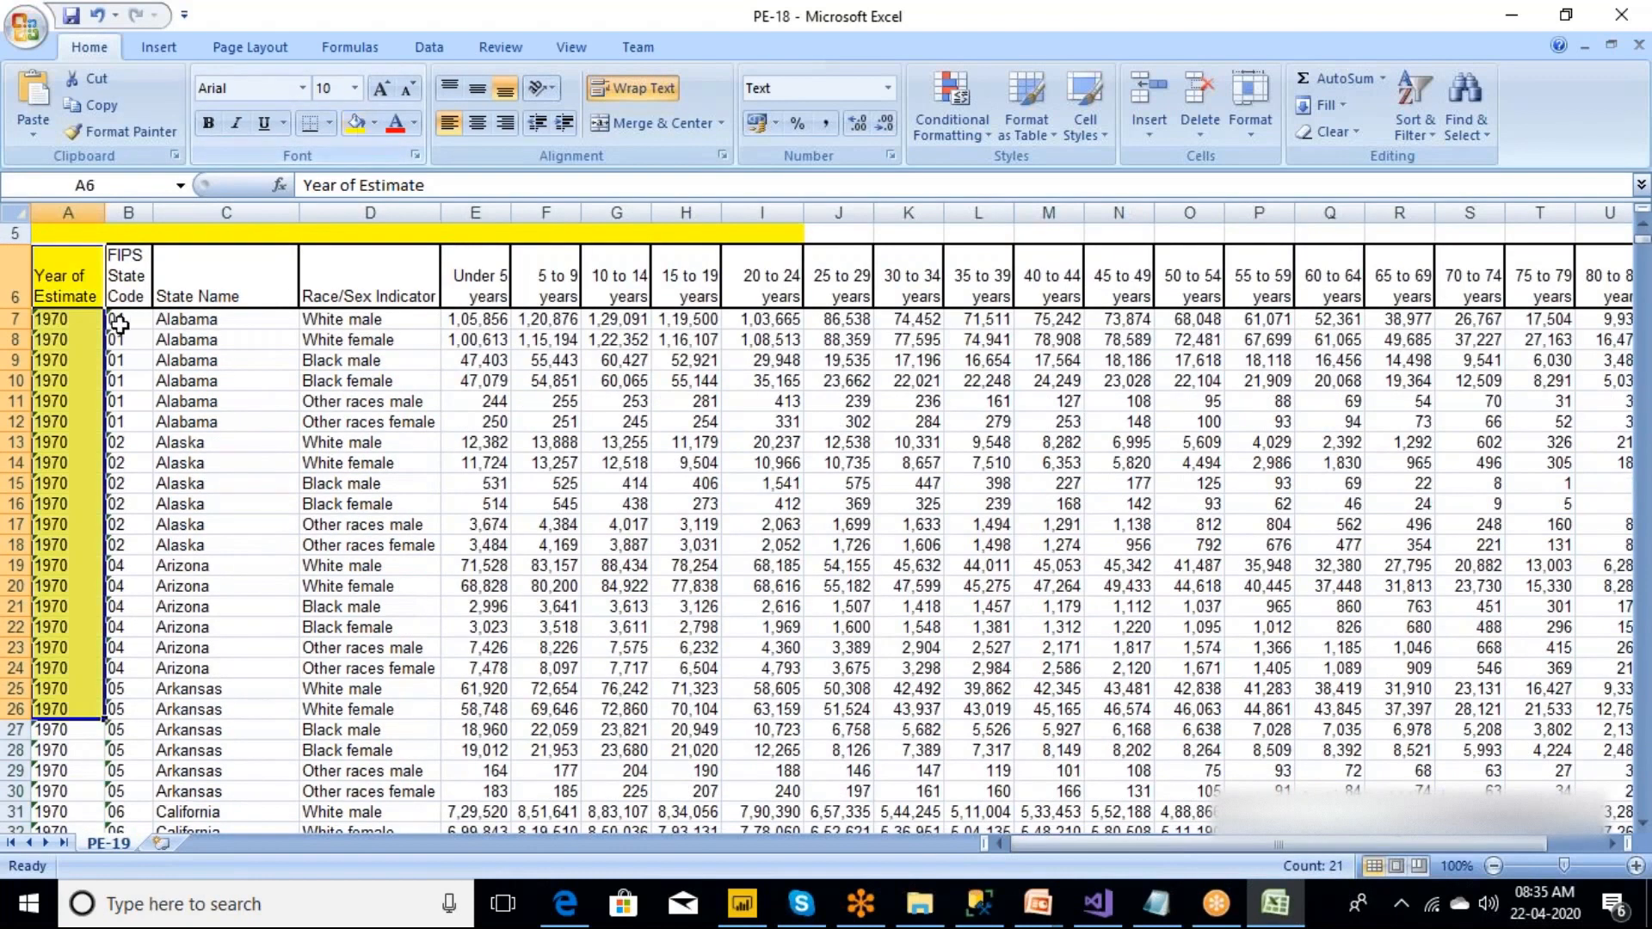
# Fill the FIPS State Code cells B6:B26 with light blue and the State Name cells C6:C26 with purple.
pyautogui.click(130, 288)
pyautogui.moveTo(140, 291); pyautogui.dragTo(137, 709)
pyautogui.click(377, 127)
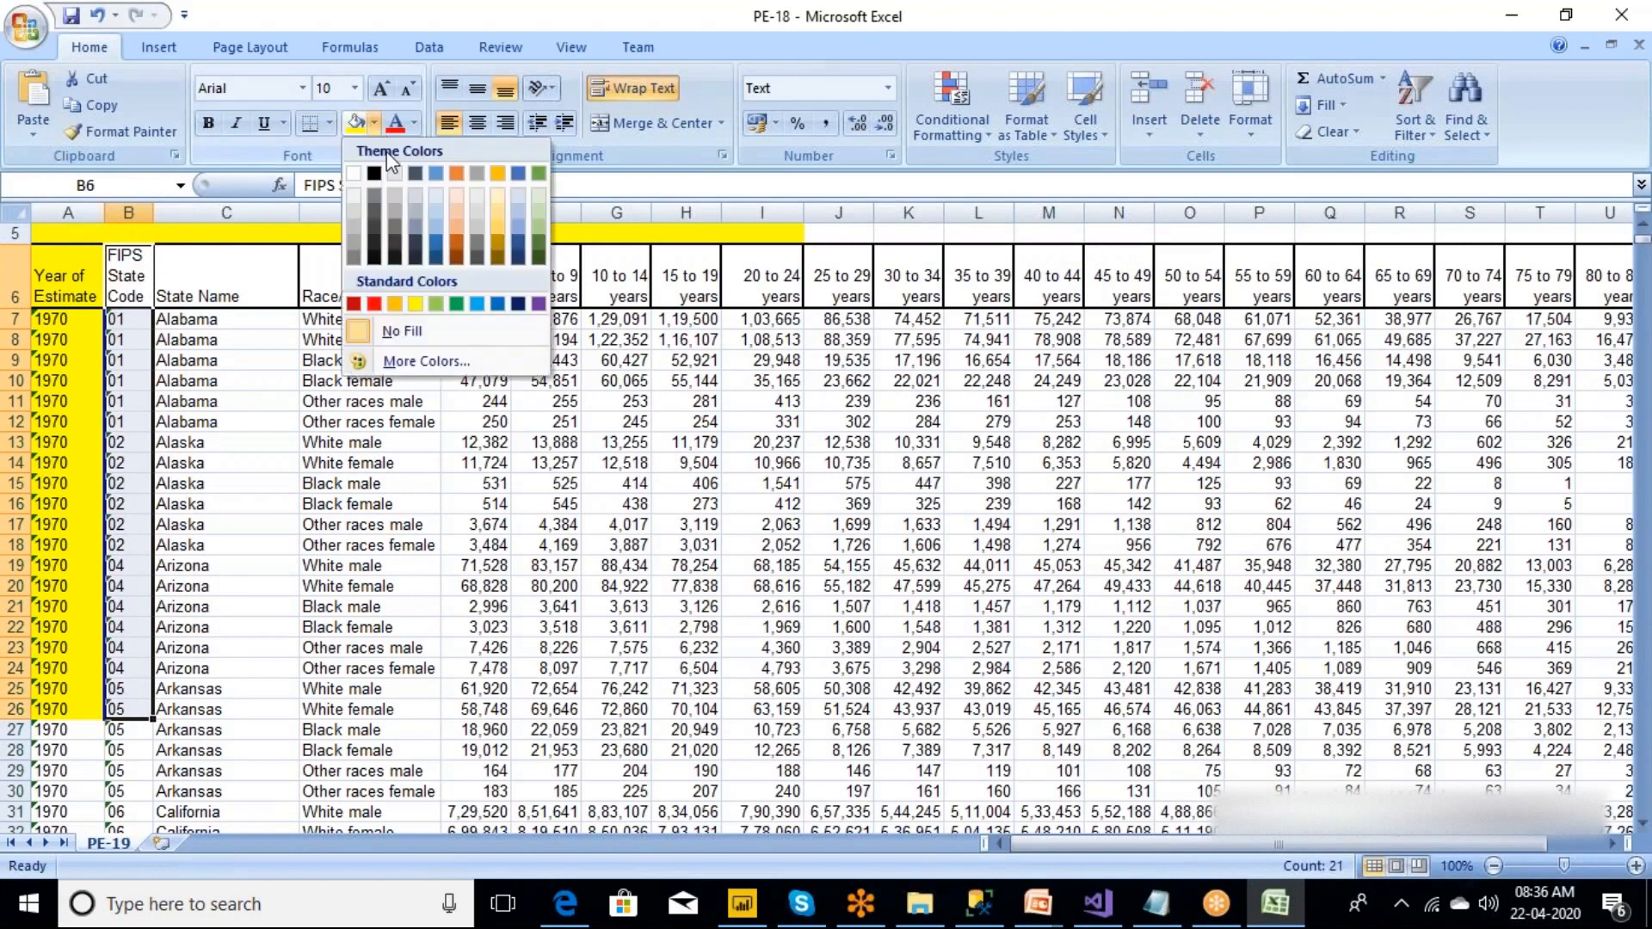
pyautogui.click(478, 306)
pyautogui.moveTo(237, 268); pyautogui.dragTo(215, 704)
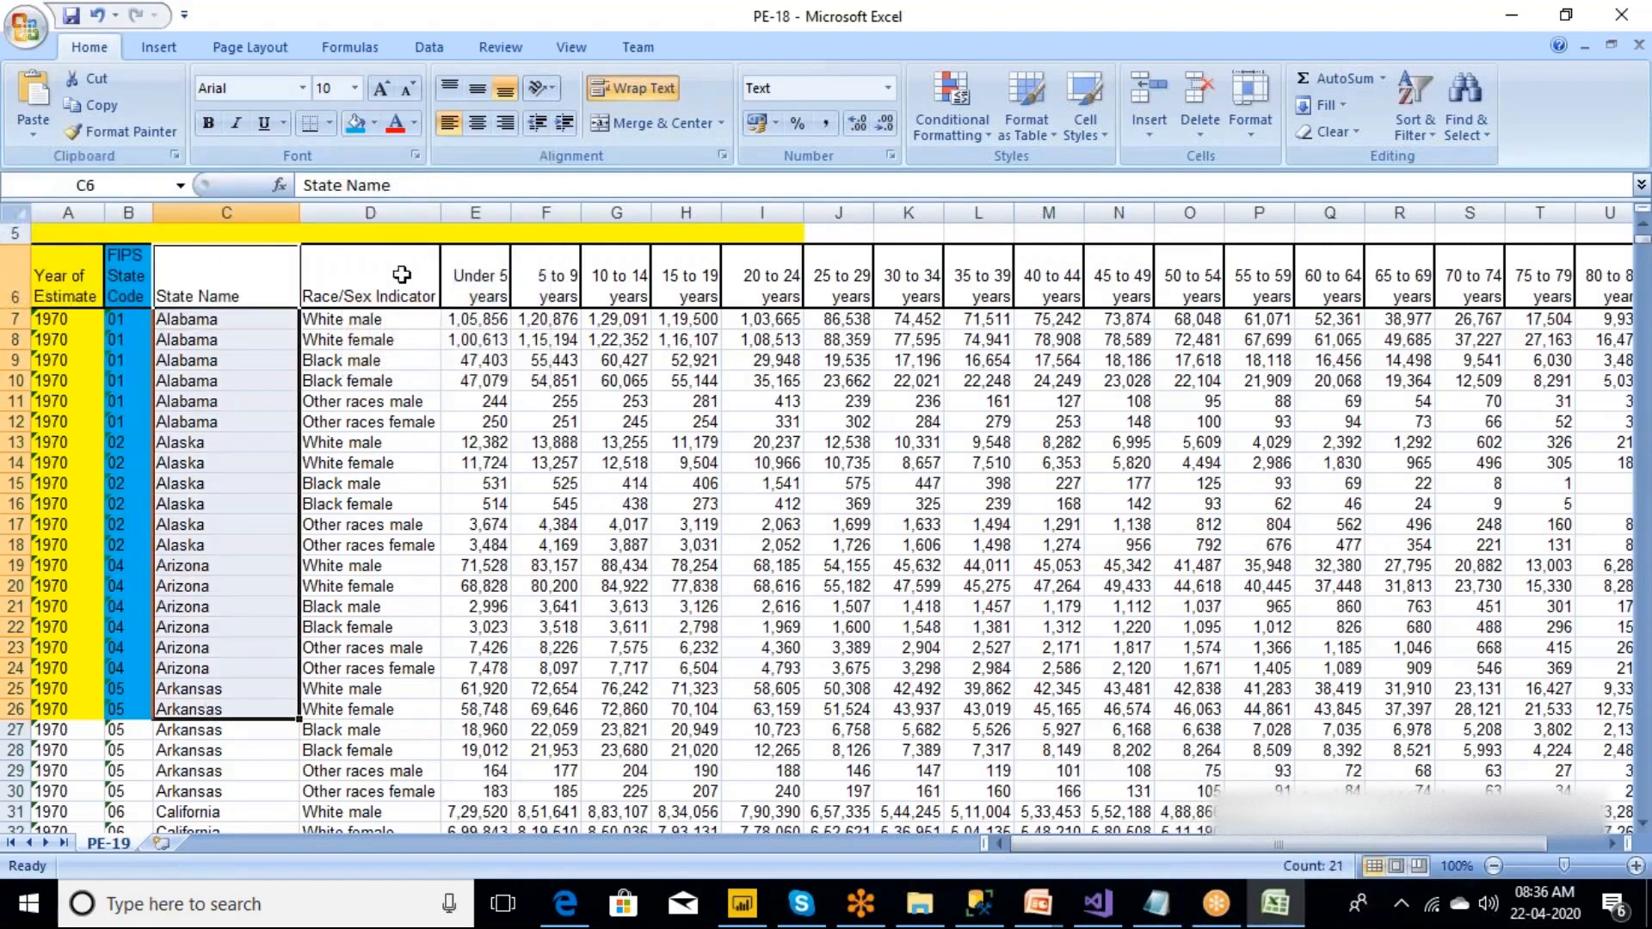
pyautogui.click(374, 124)
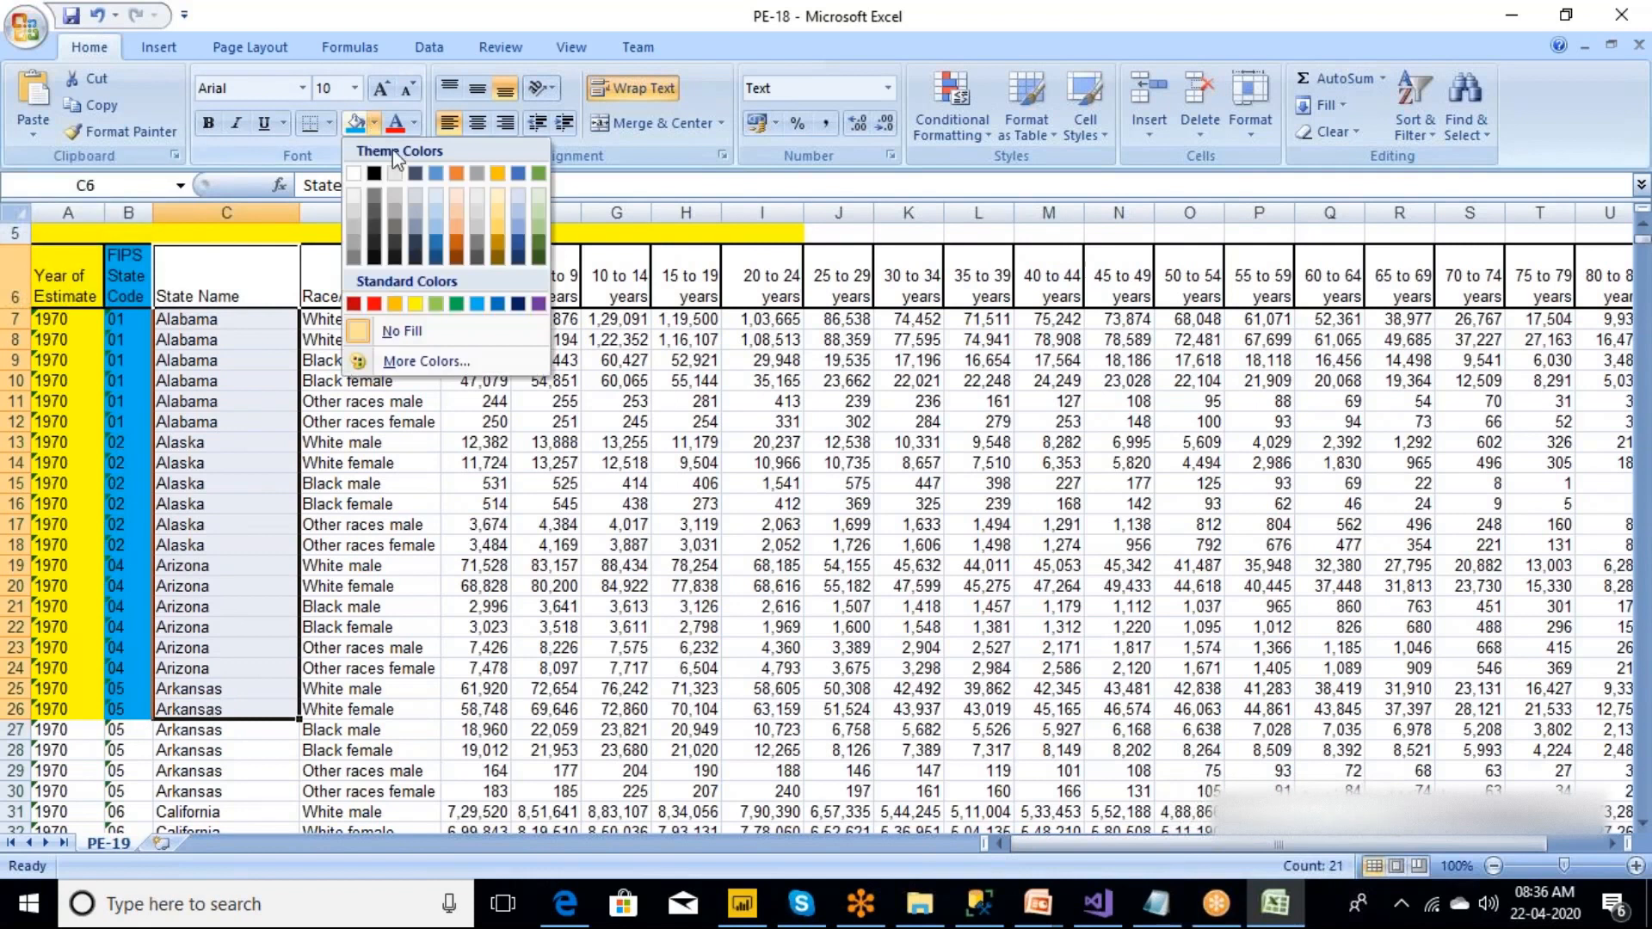
pyautogui.click(537, 305)
# Fill the Race/Sex Indicator cells D6:D26 with orange.
pyautogui.moveTo(370, 284); pyautogui.dragTo(372, 707)
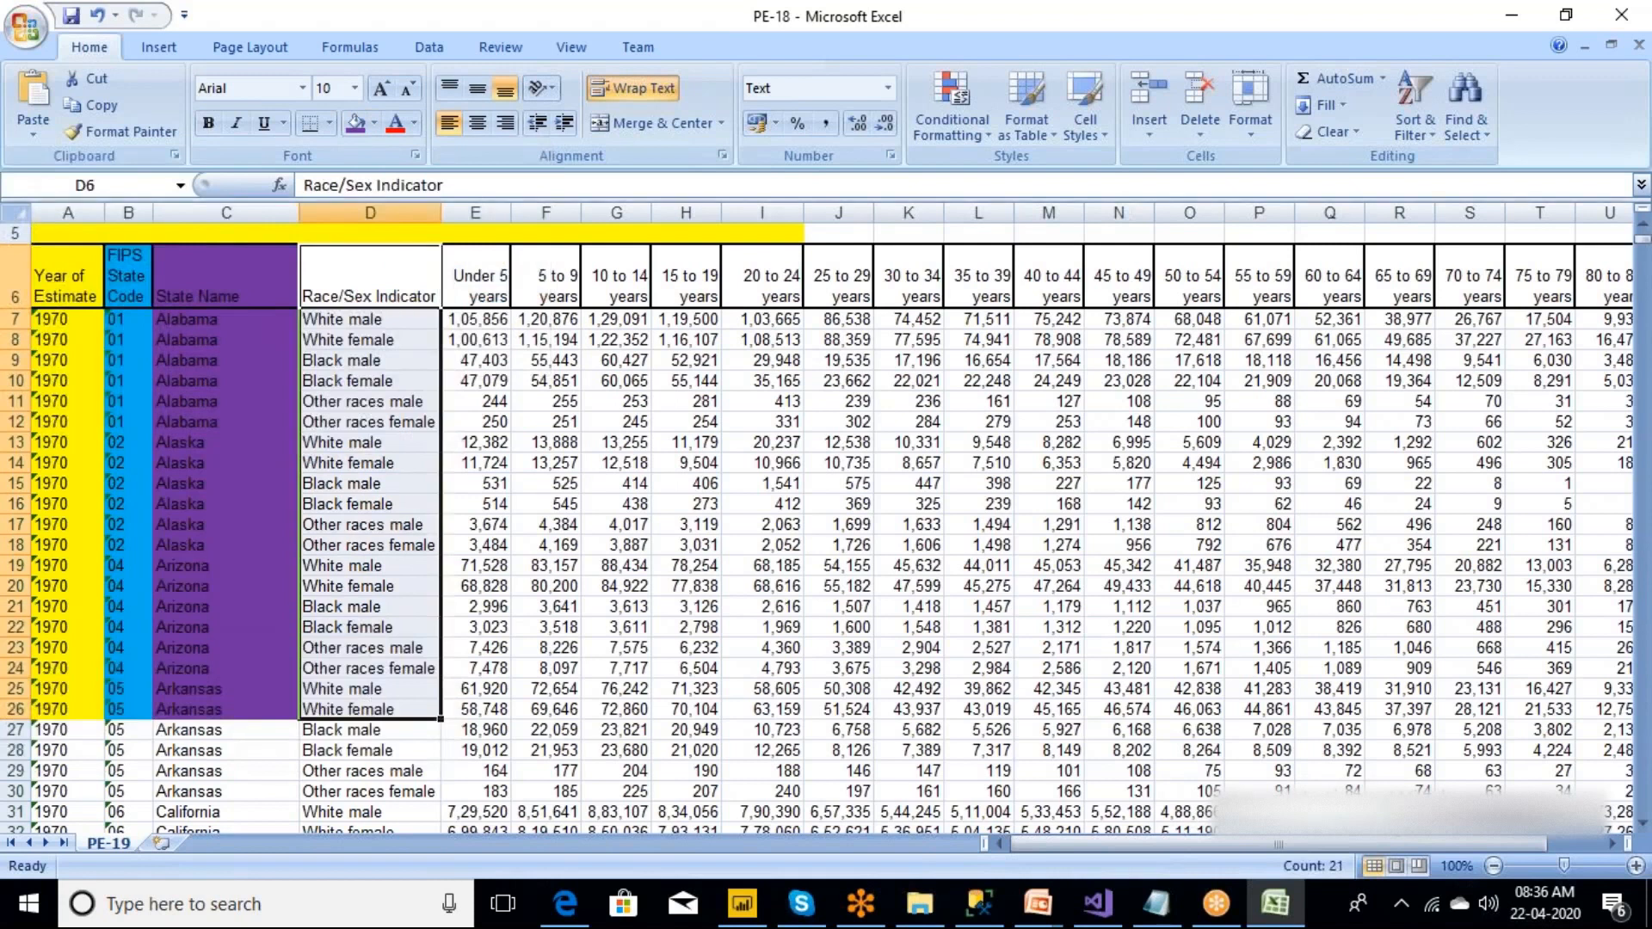
pyautogui.click(376, 123)
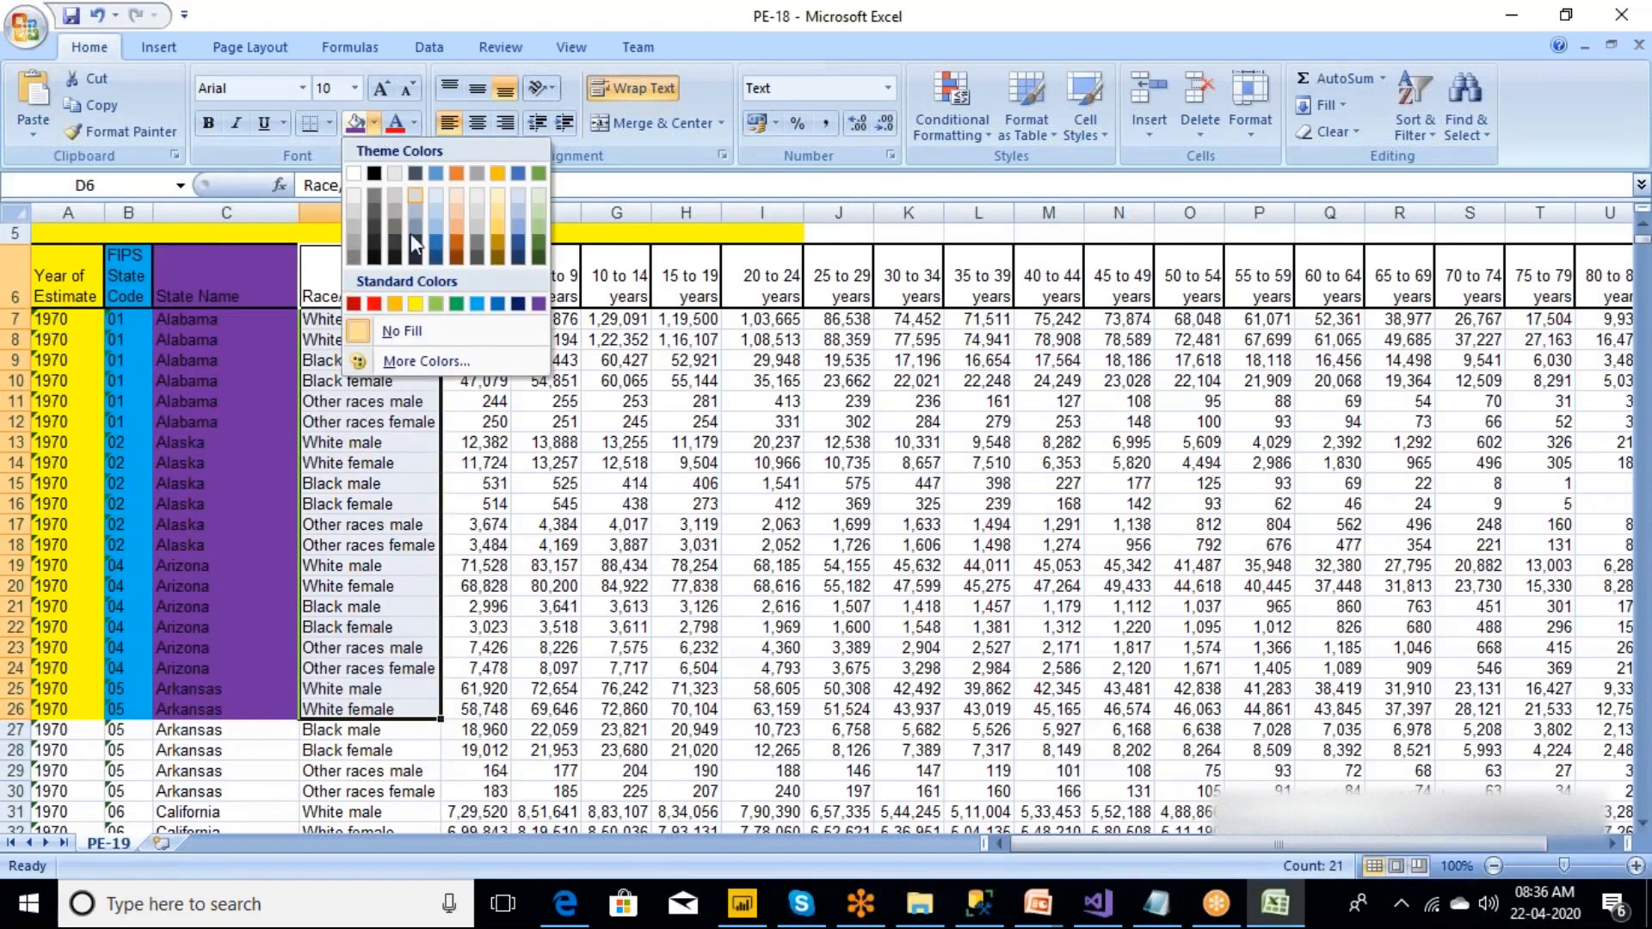
pyautogui.click(393, 304)
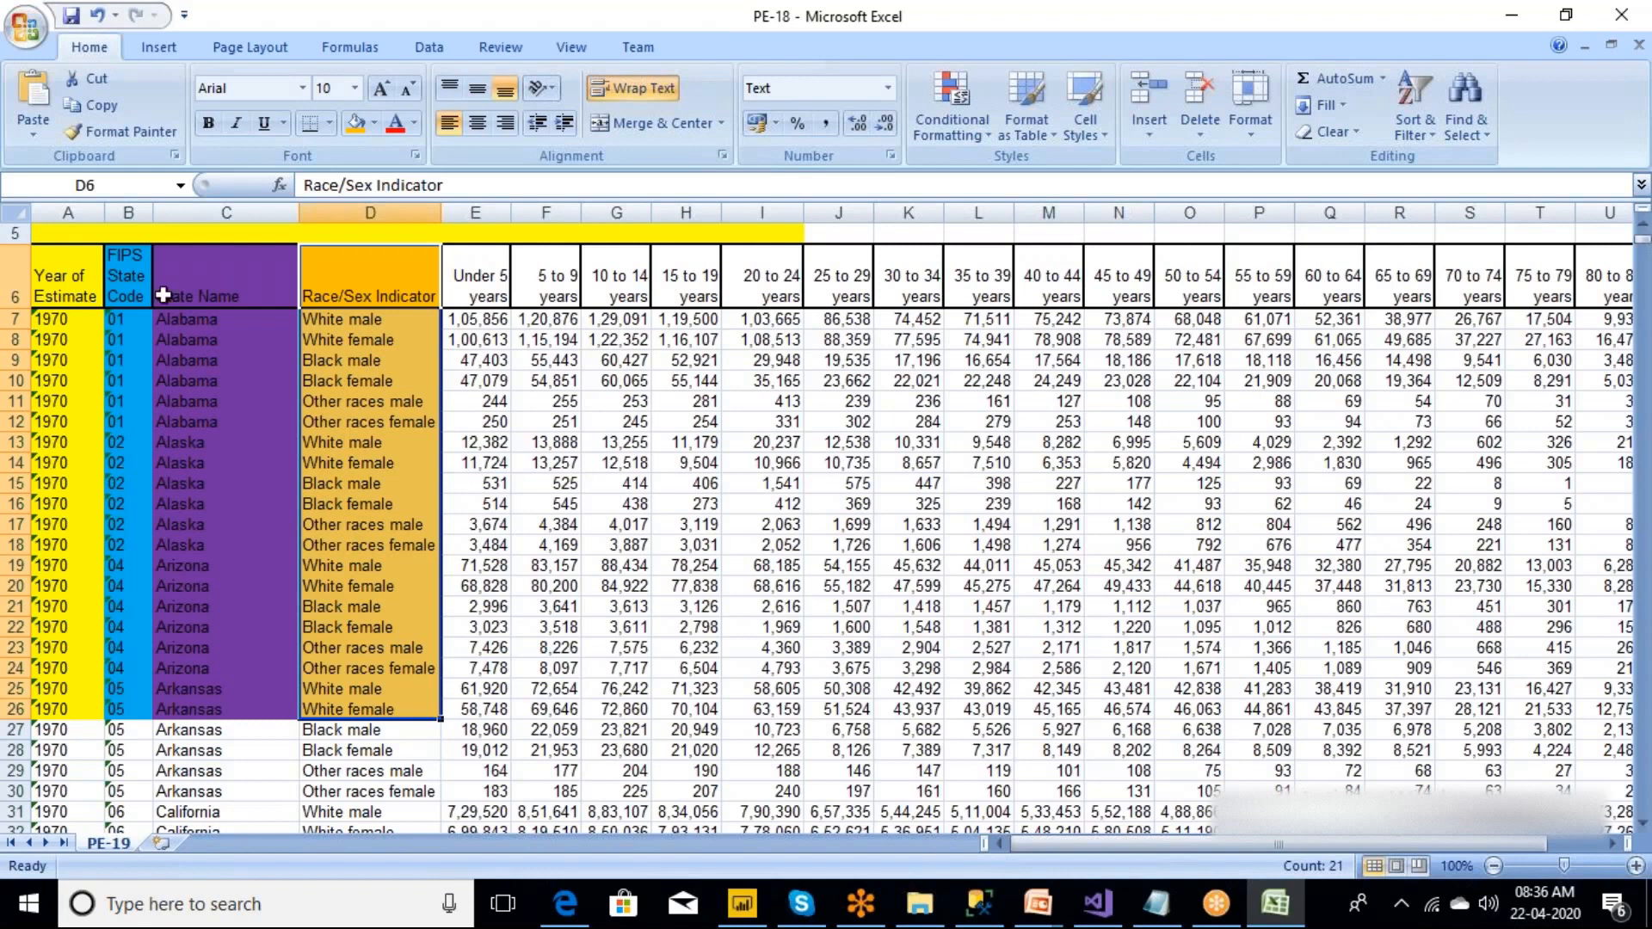
# Fill the age-group block E6:R26, from Under 5 years to 65 to 69 years, with red.
pyautogui.click(474, 287)
pyautogui.moveTo(474, 287); pyautogui.dragTo(1374, 712)
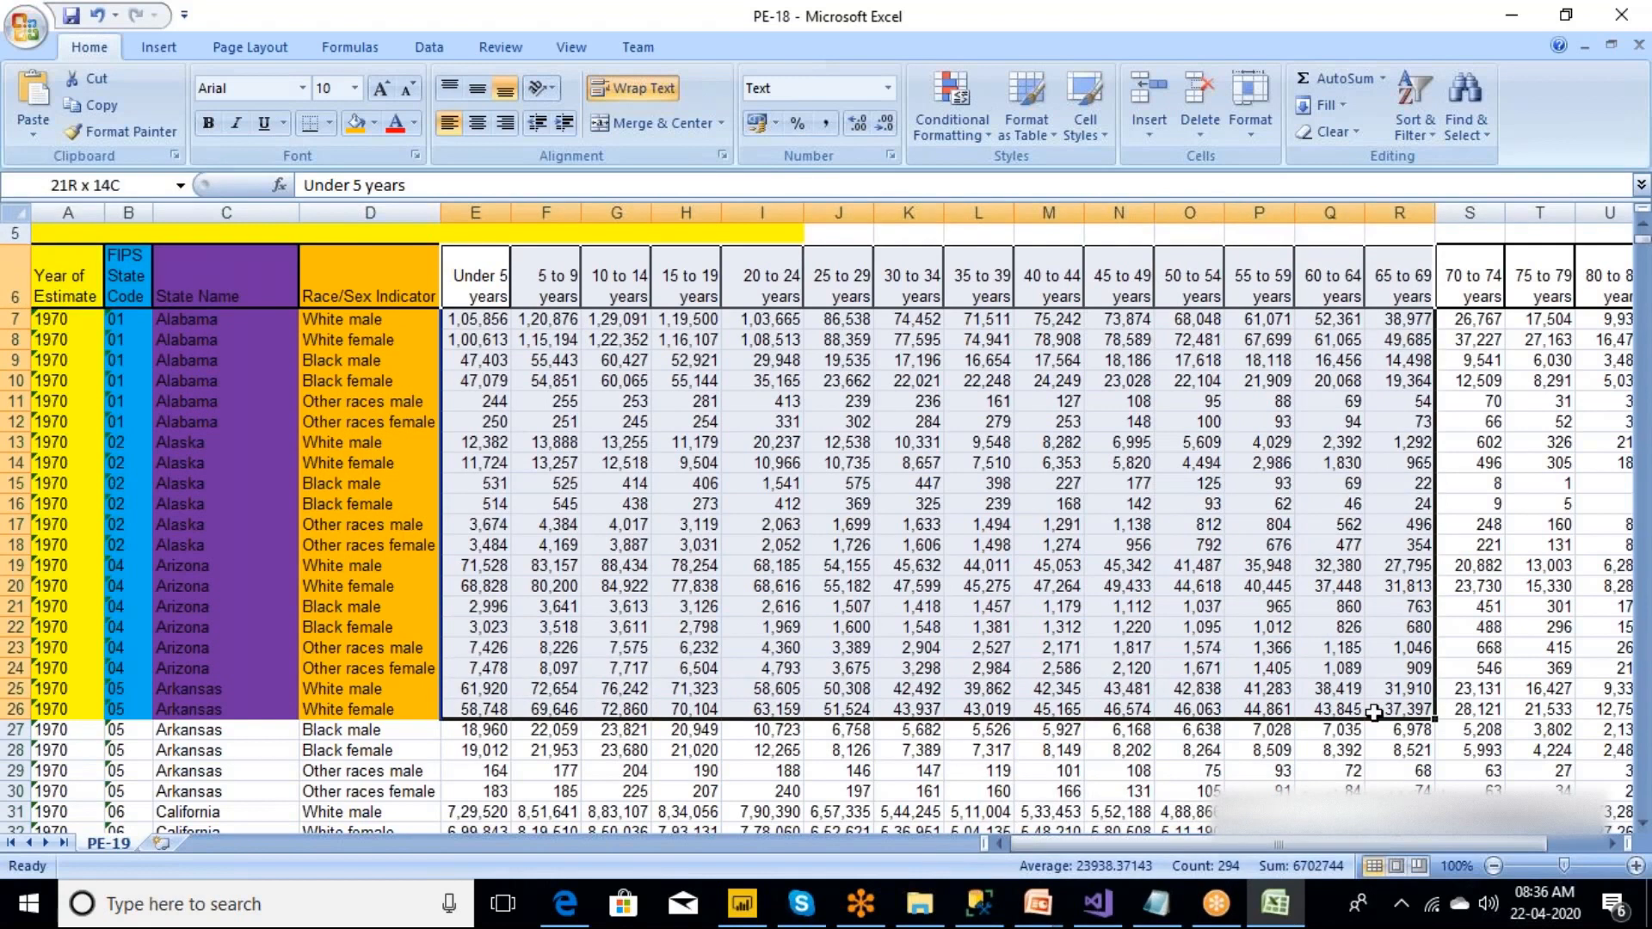
pyautogui.moveTo(1374, 712); pyautogui.dragTo(1374, 712)
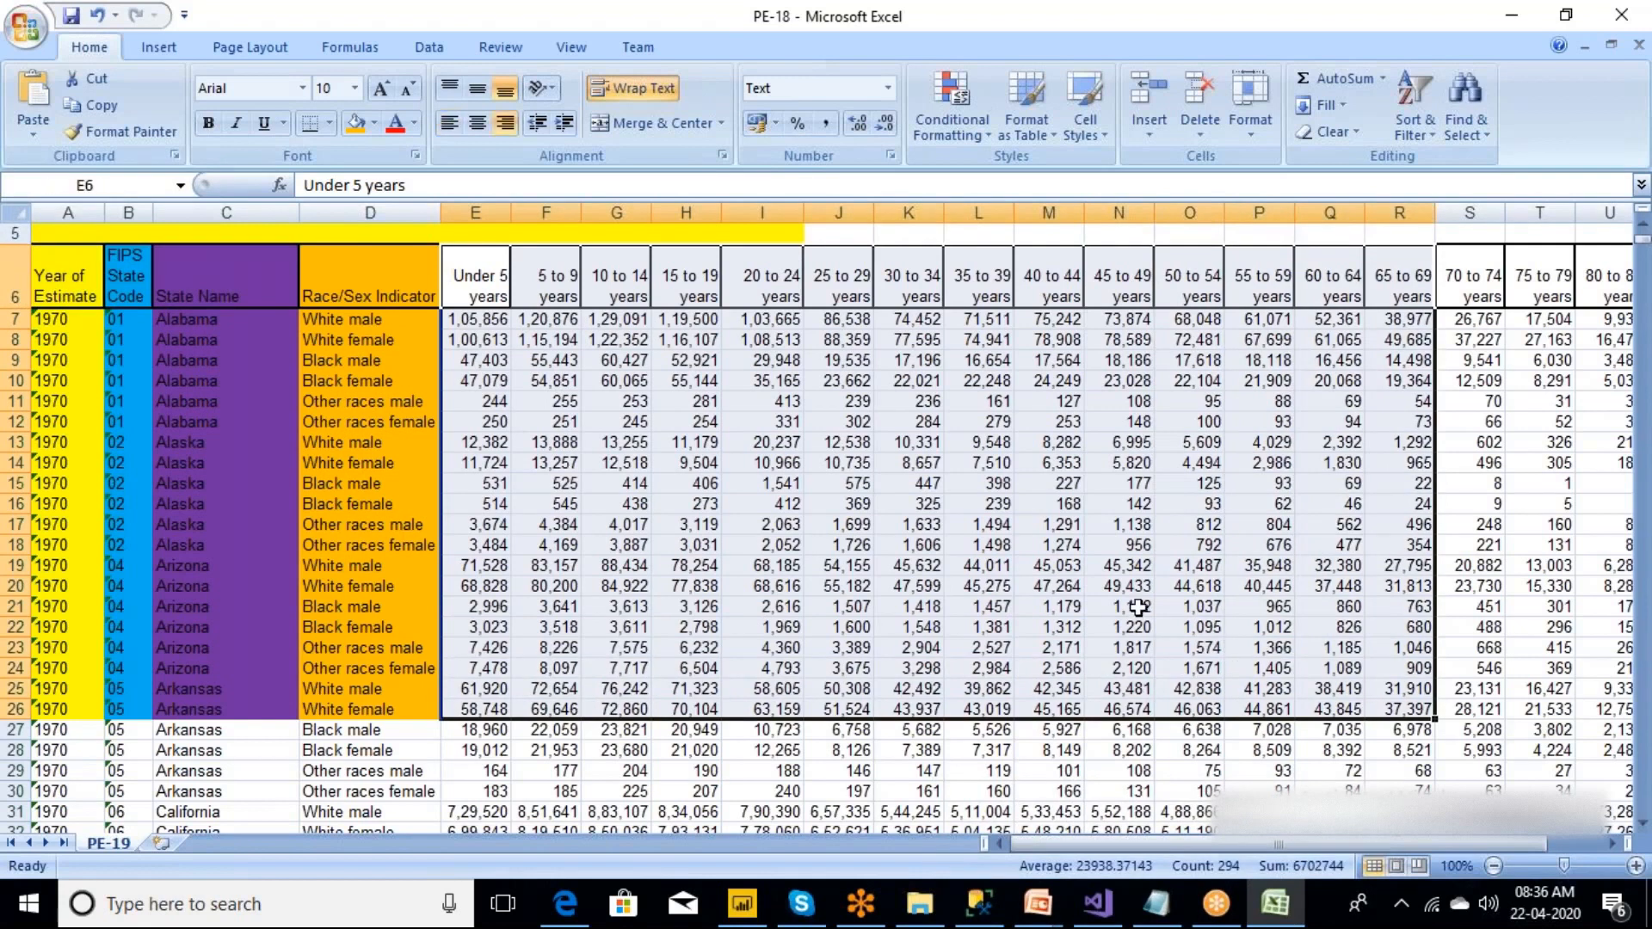
pyautogui.click(374, 123)
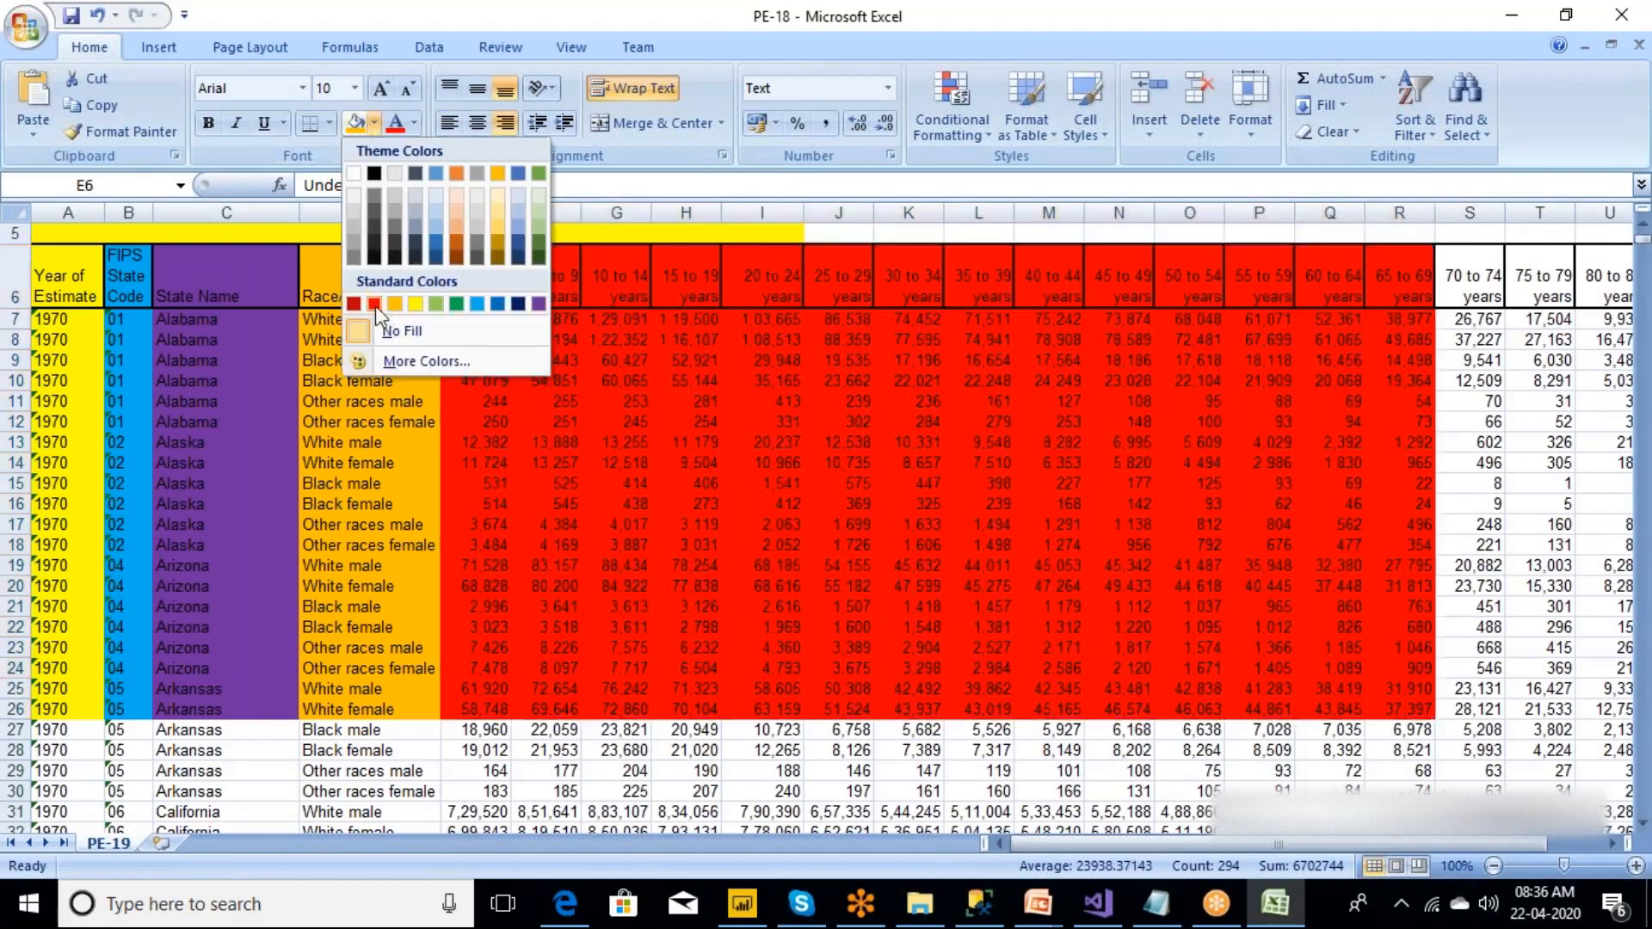
pyautogui.click(375, 305)
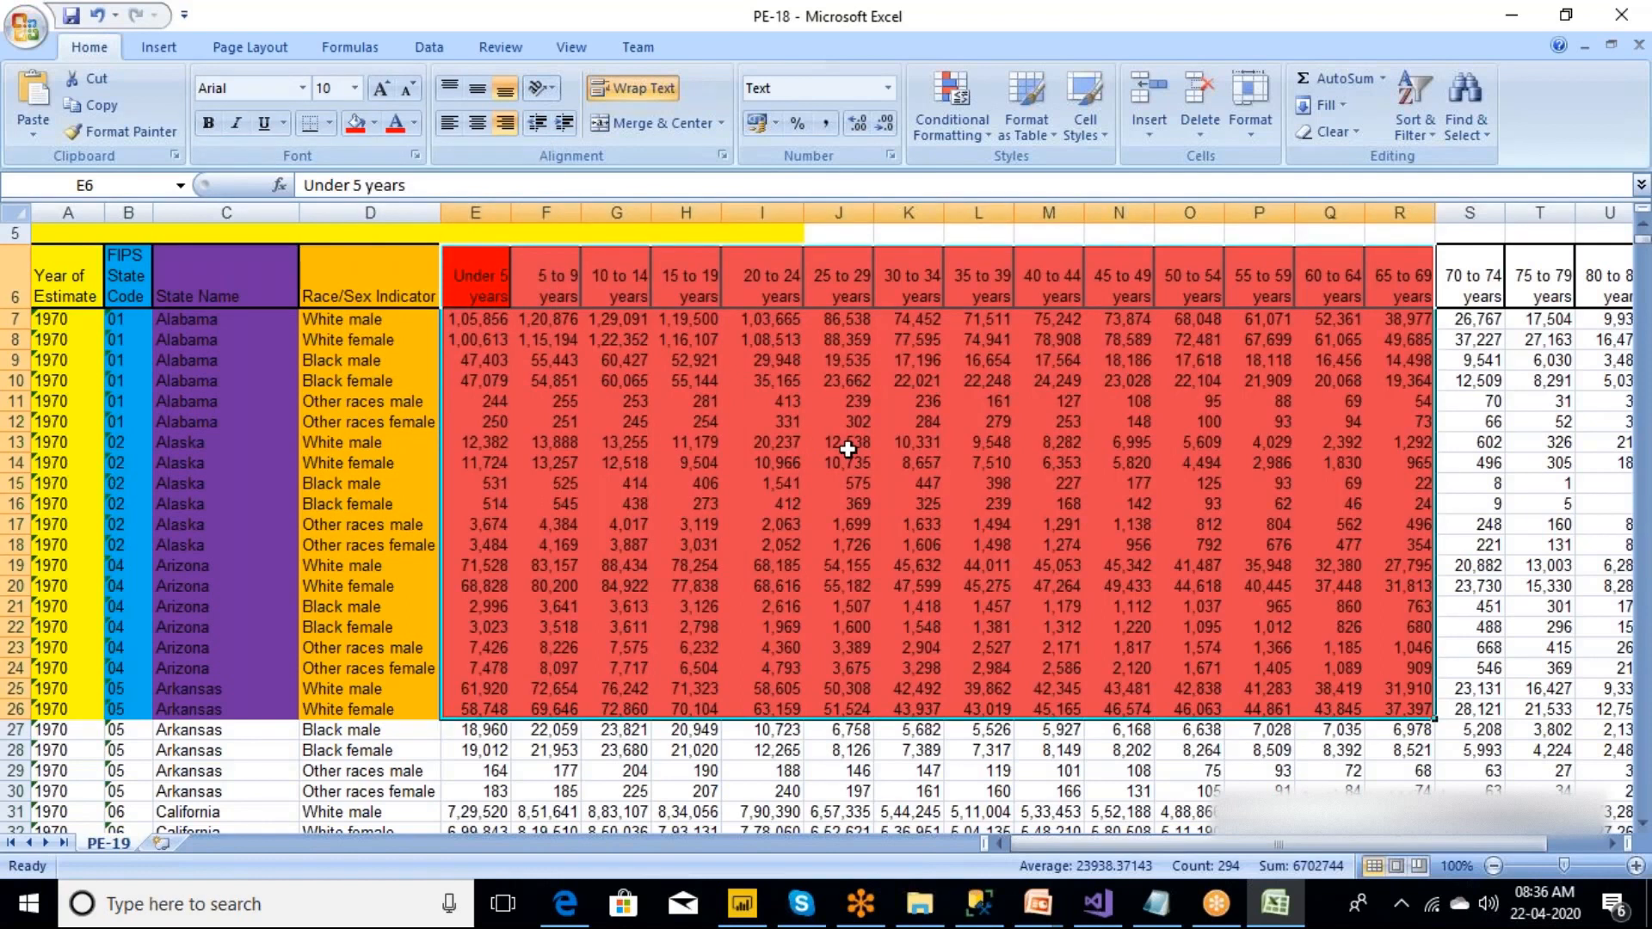
# Fill the age-group header cells E6:R6 with yellow.
pyautogui.click(670, 440)
pyautogui.moveTo(465, 280); pyautogui.dragTo(1381, 281)
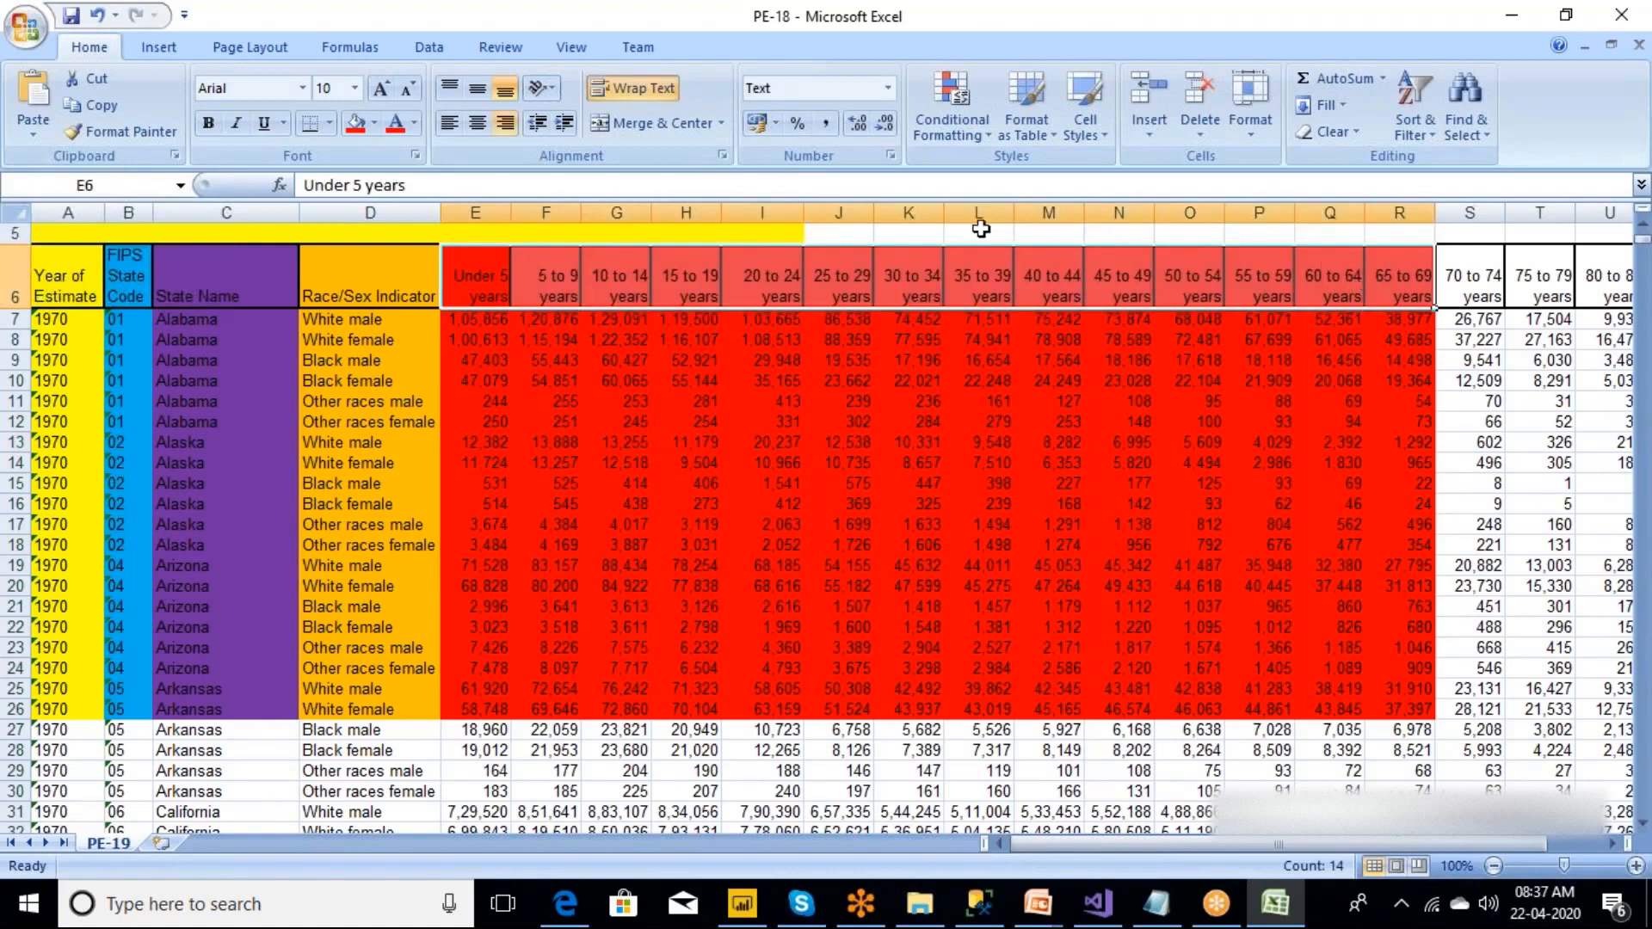
pyautogui.click(374, 123)
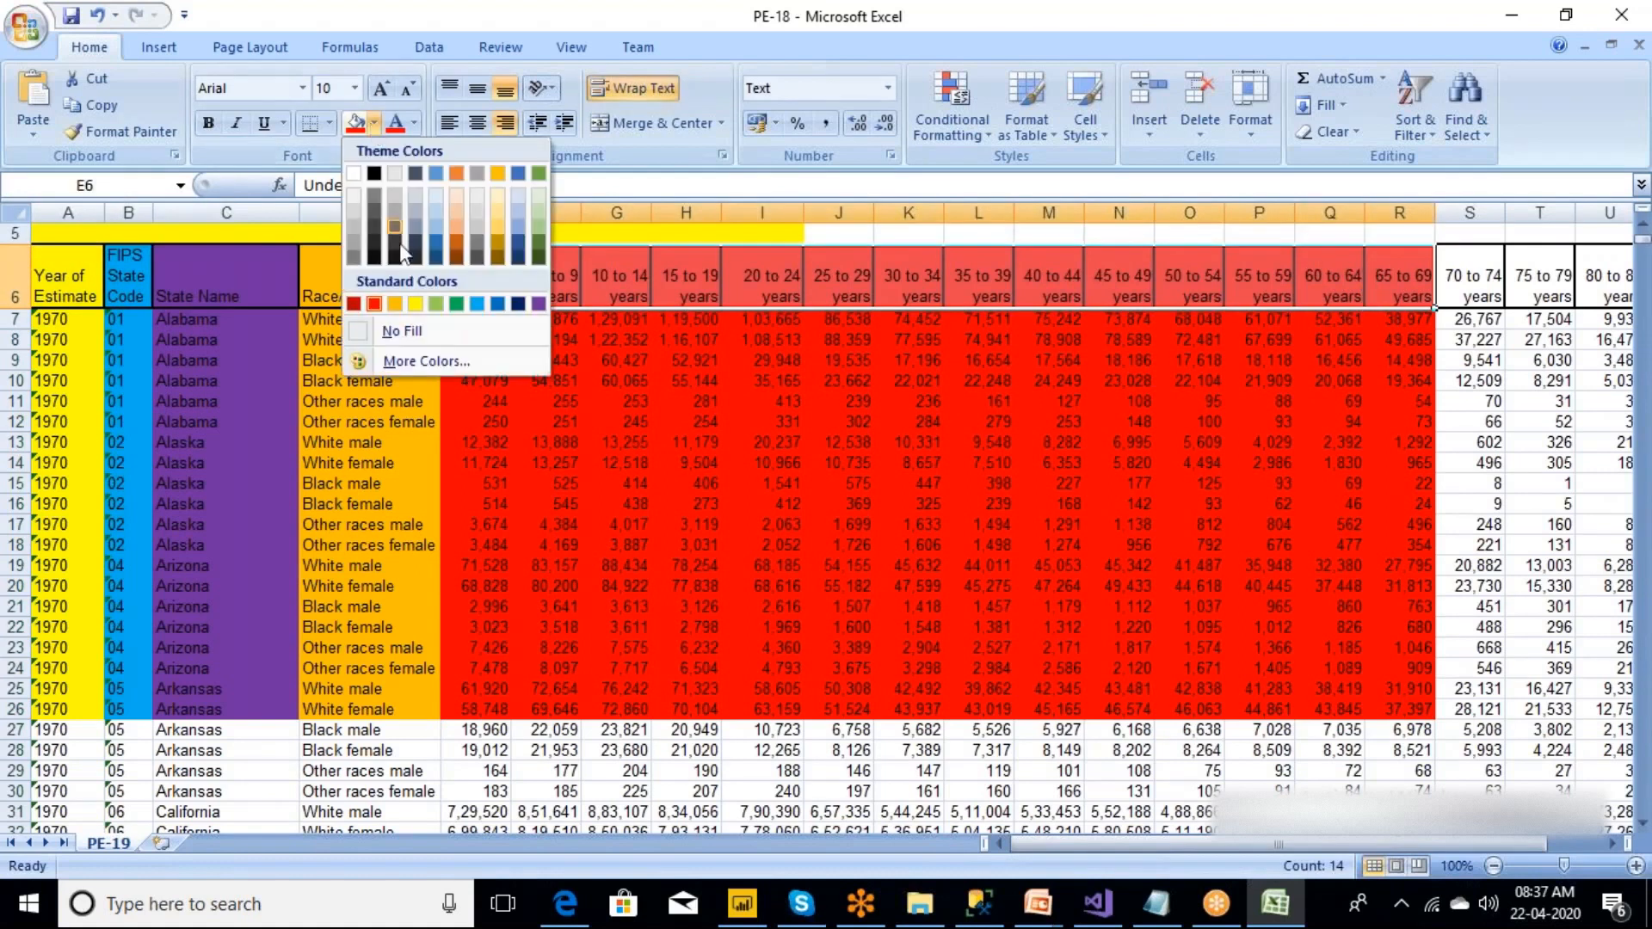
pyautogui.click(414, 304)
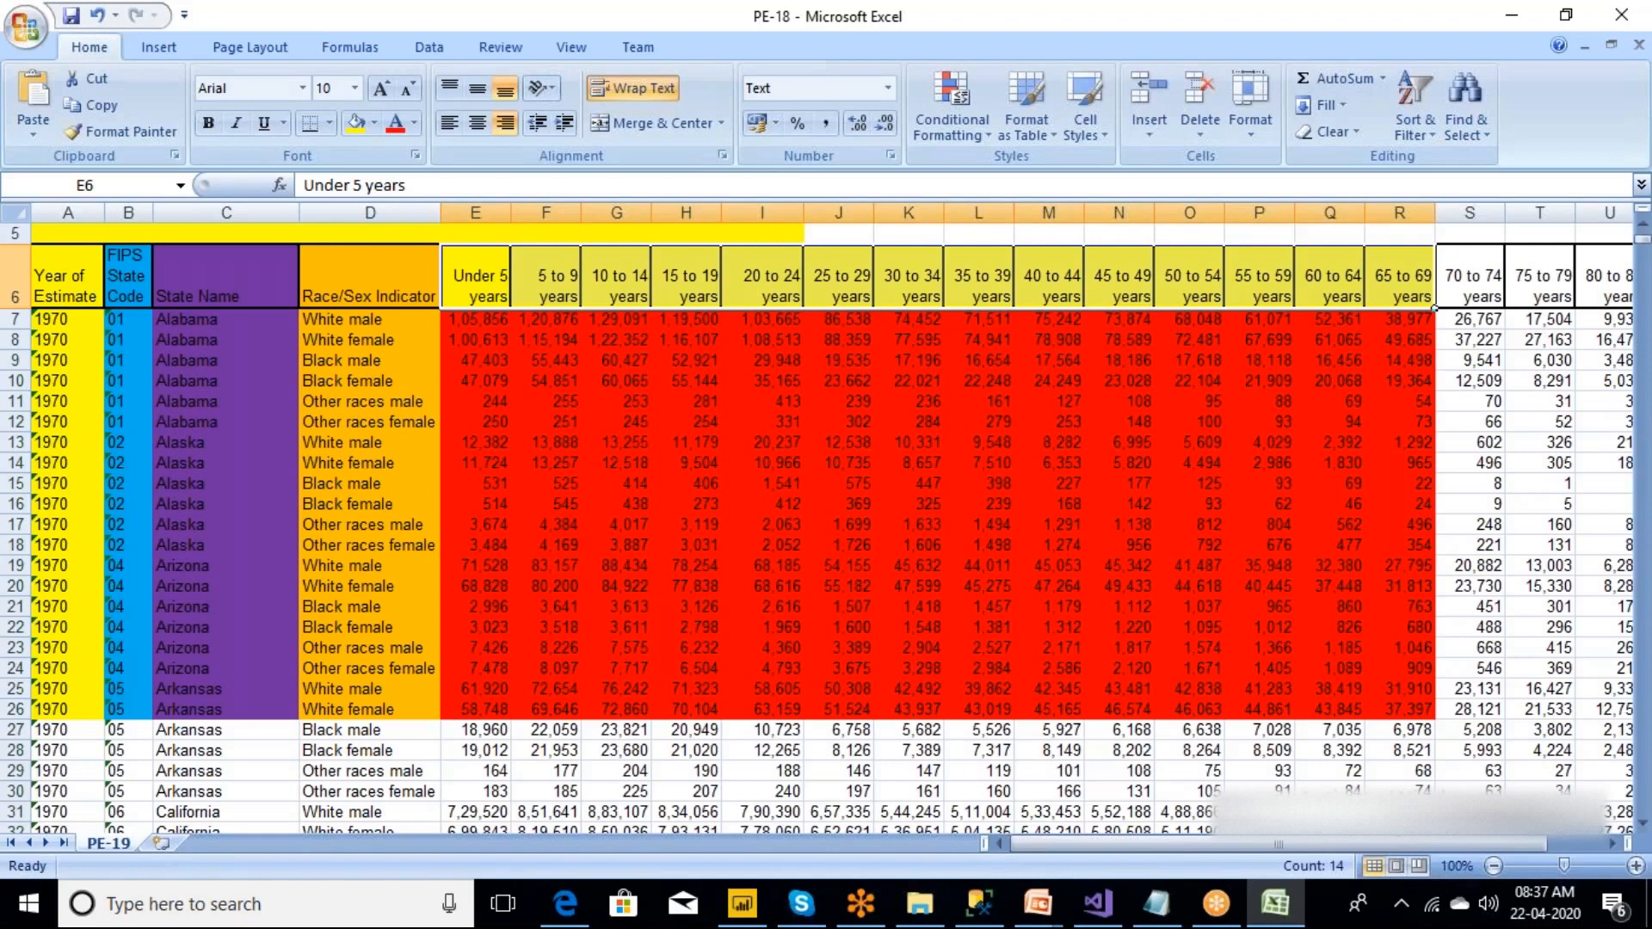
# Recolour the Race/Sex Indicator values in D7:D26 with a light green fill and deselect the range.
pyautogui.moveTo(370, 322); pyautogui.dragTo(387, 707)
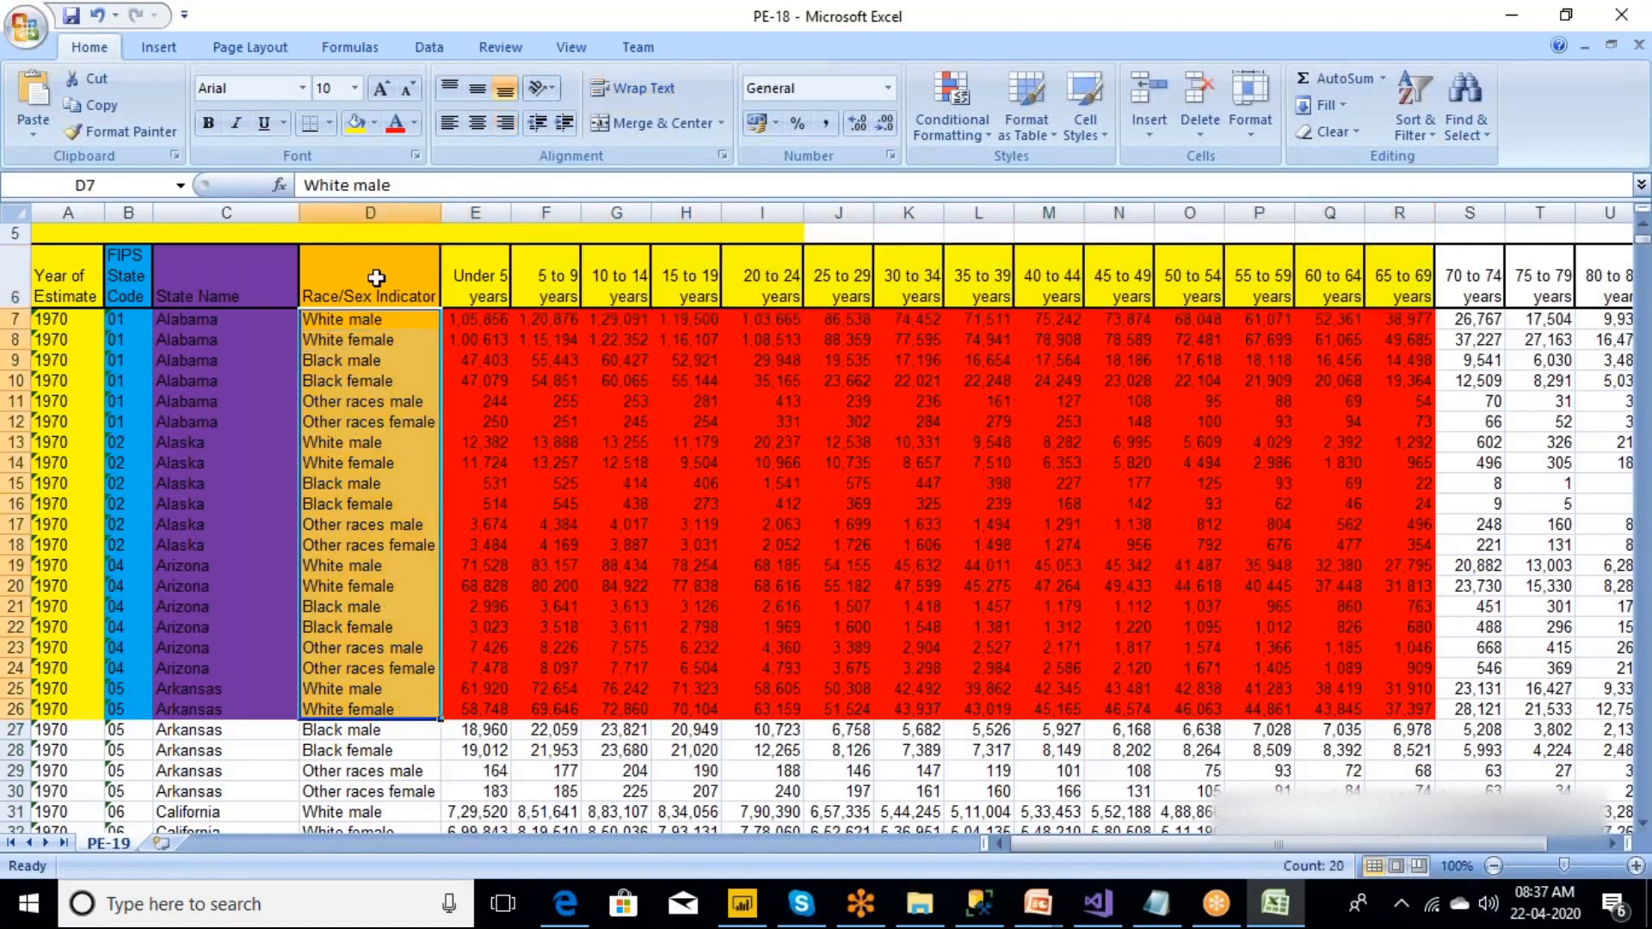
pyautogui.click(359, 129)
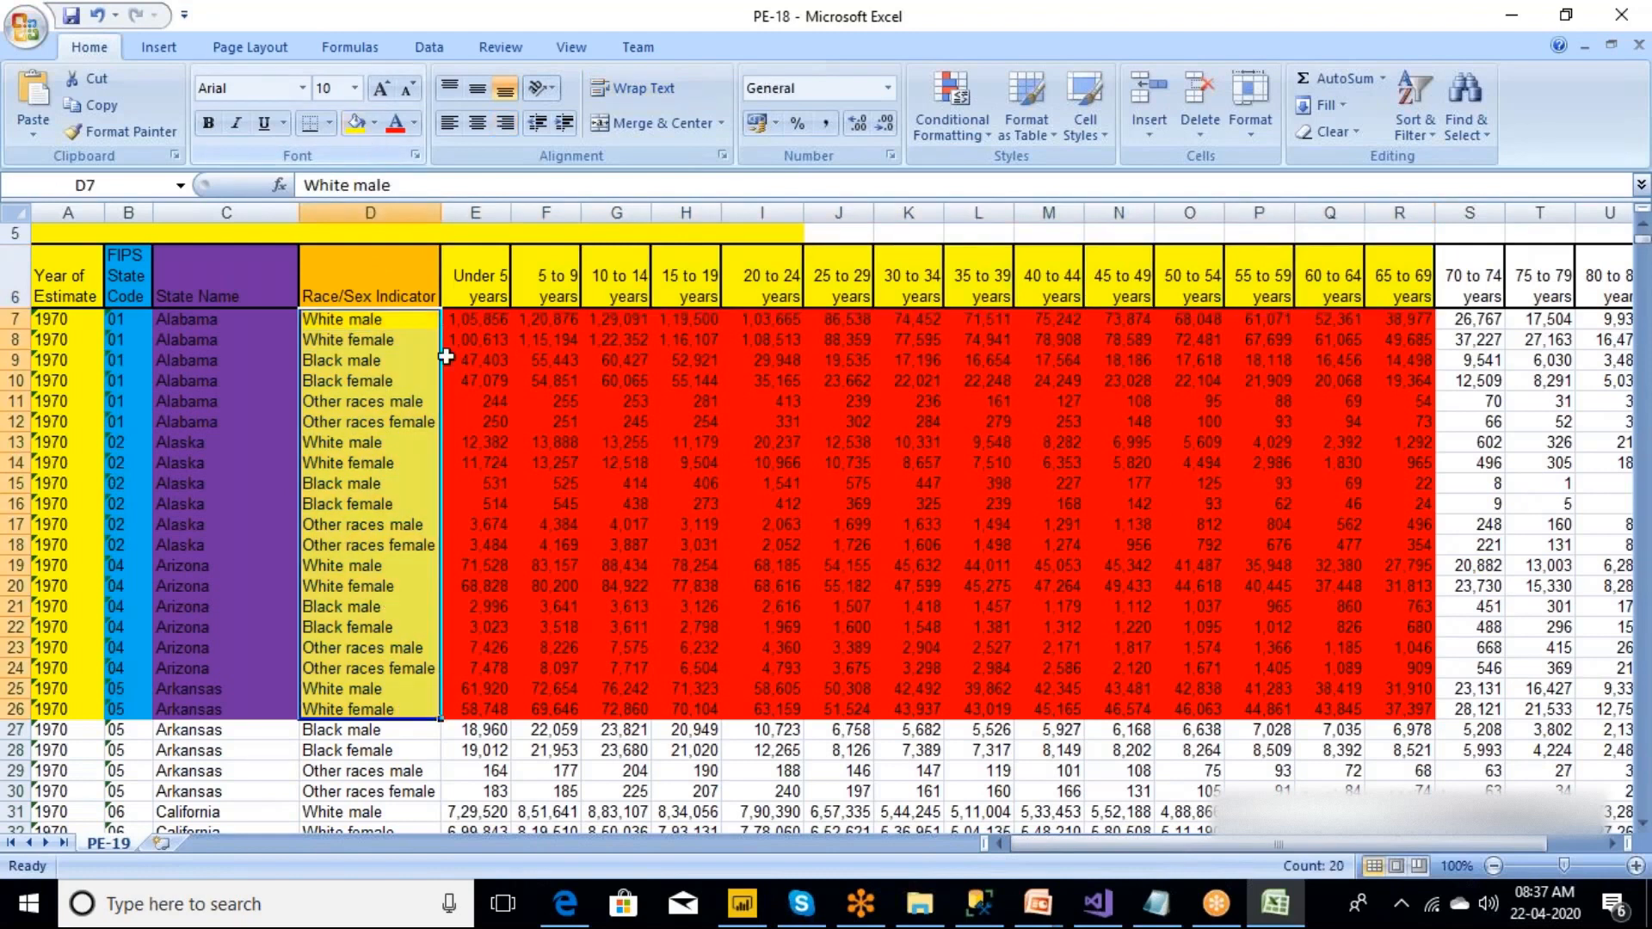
pyautogui.click(375, 129)
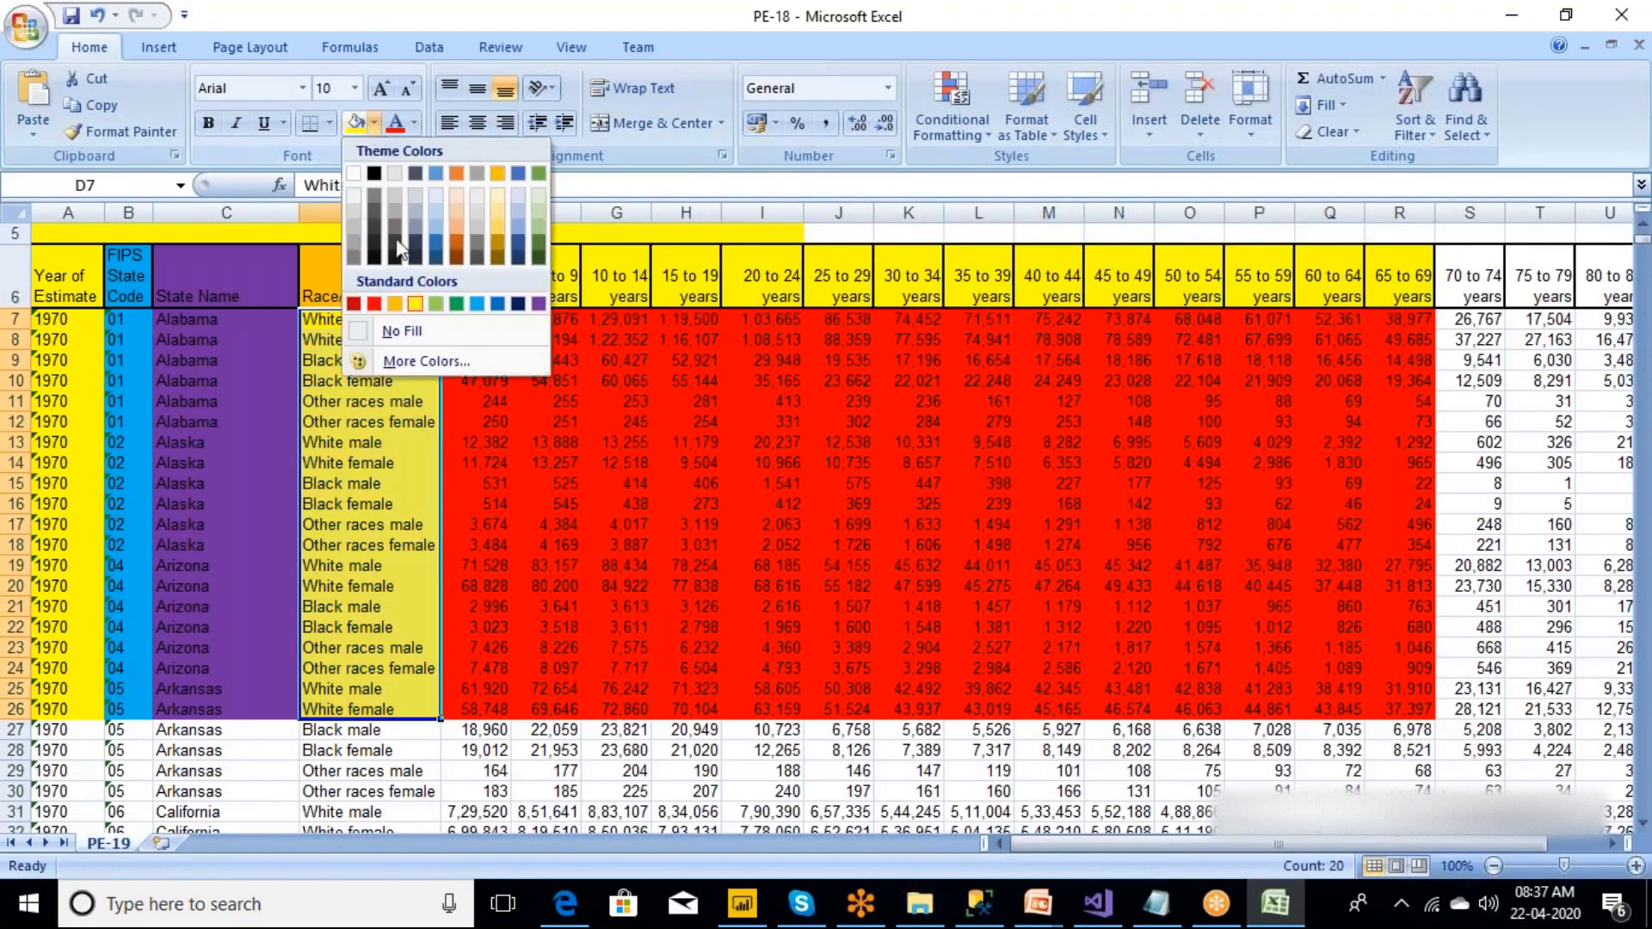
pyautogui.click(435, 304)
pyautogui.click(553, 542)
pyautogui.click(792, 543)
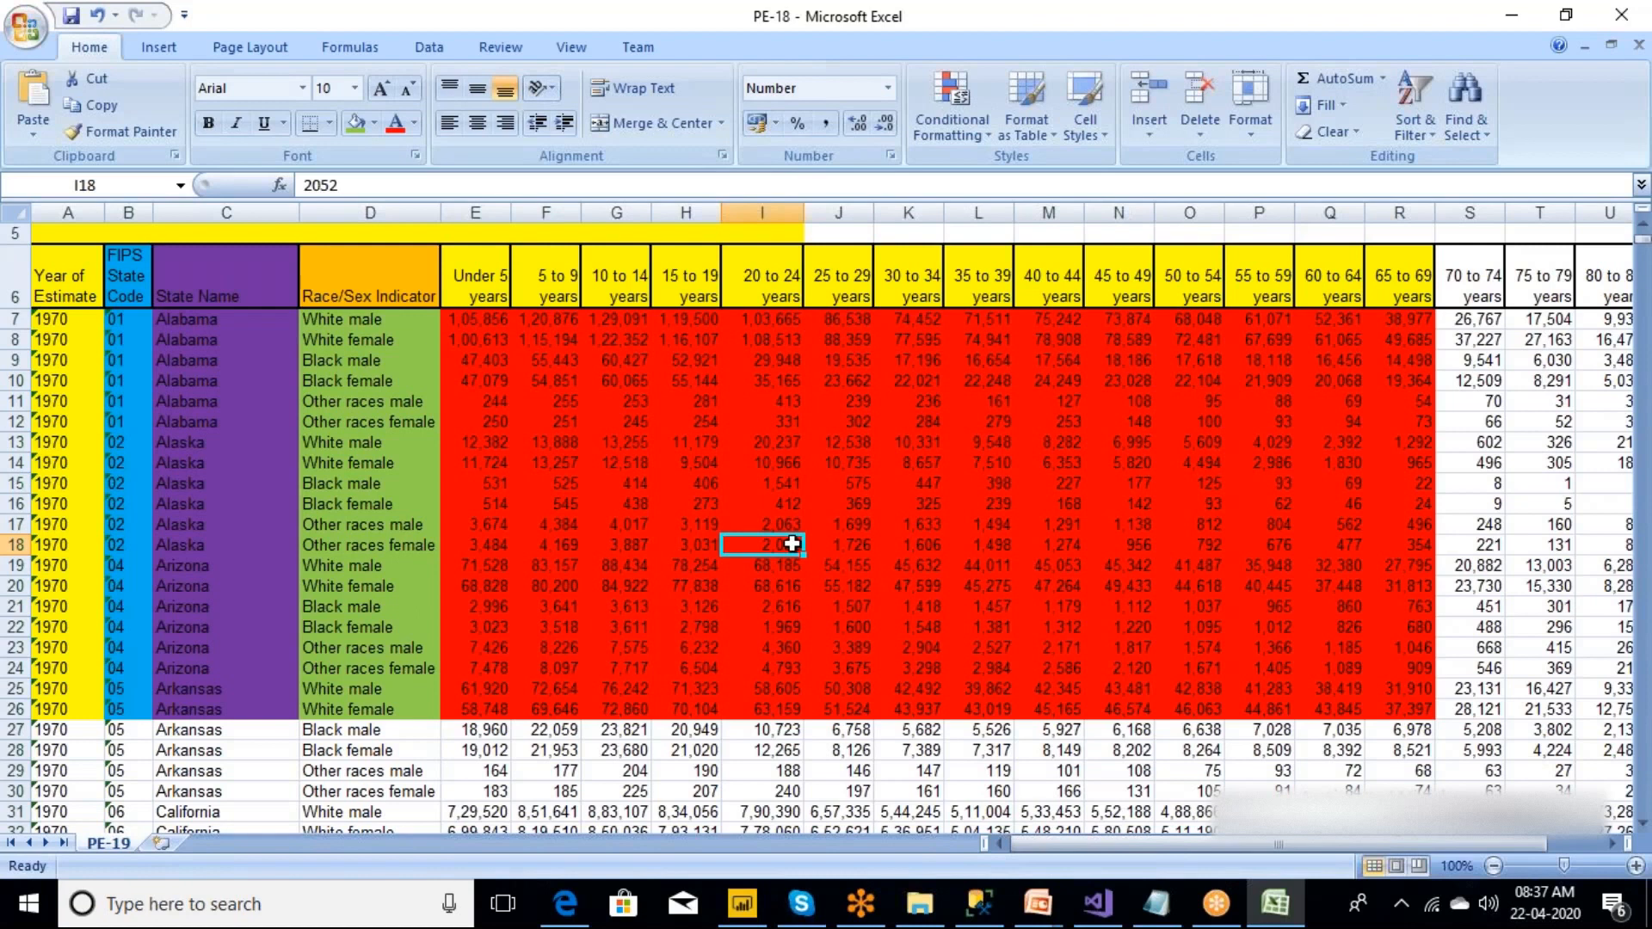
# Switch to Power BI Desktop and open the PE-18 workbook as a data source, using the Power BI Files folder path copied from File Explorer.
pyautogui.click(742, 910)
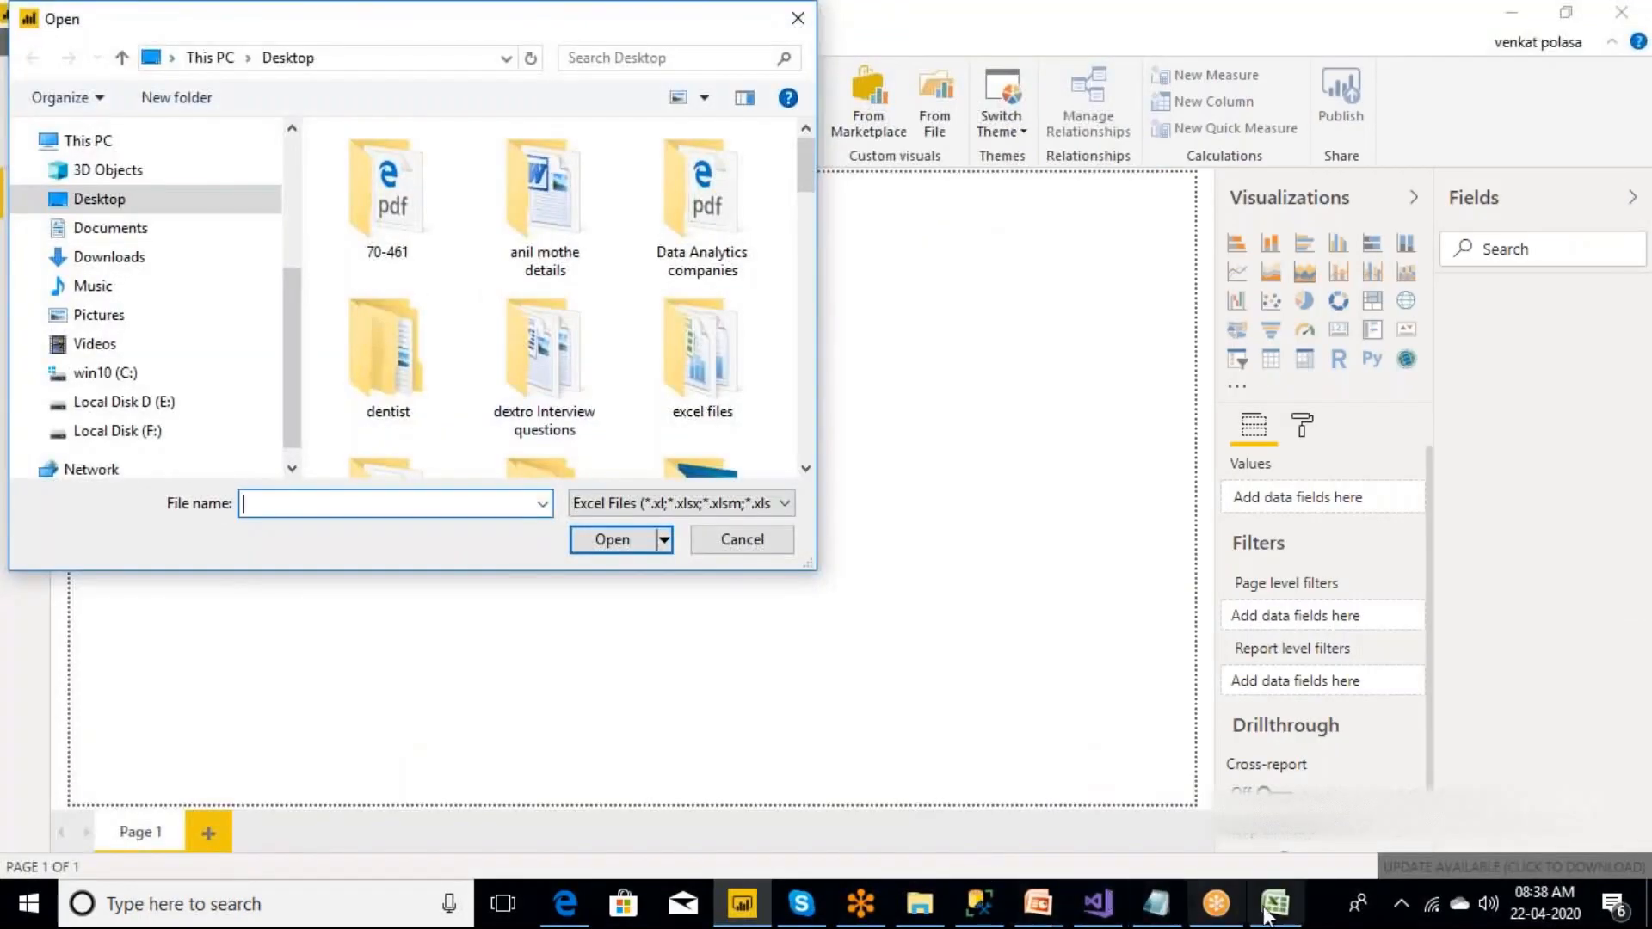
pyautogui.click(920, 913)
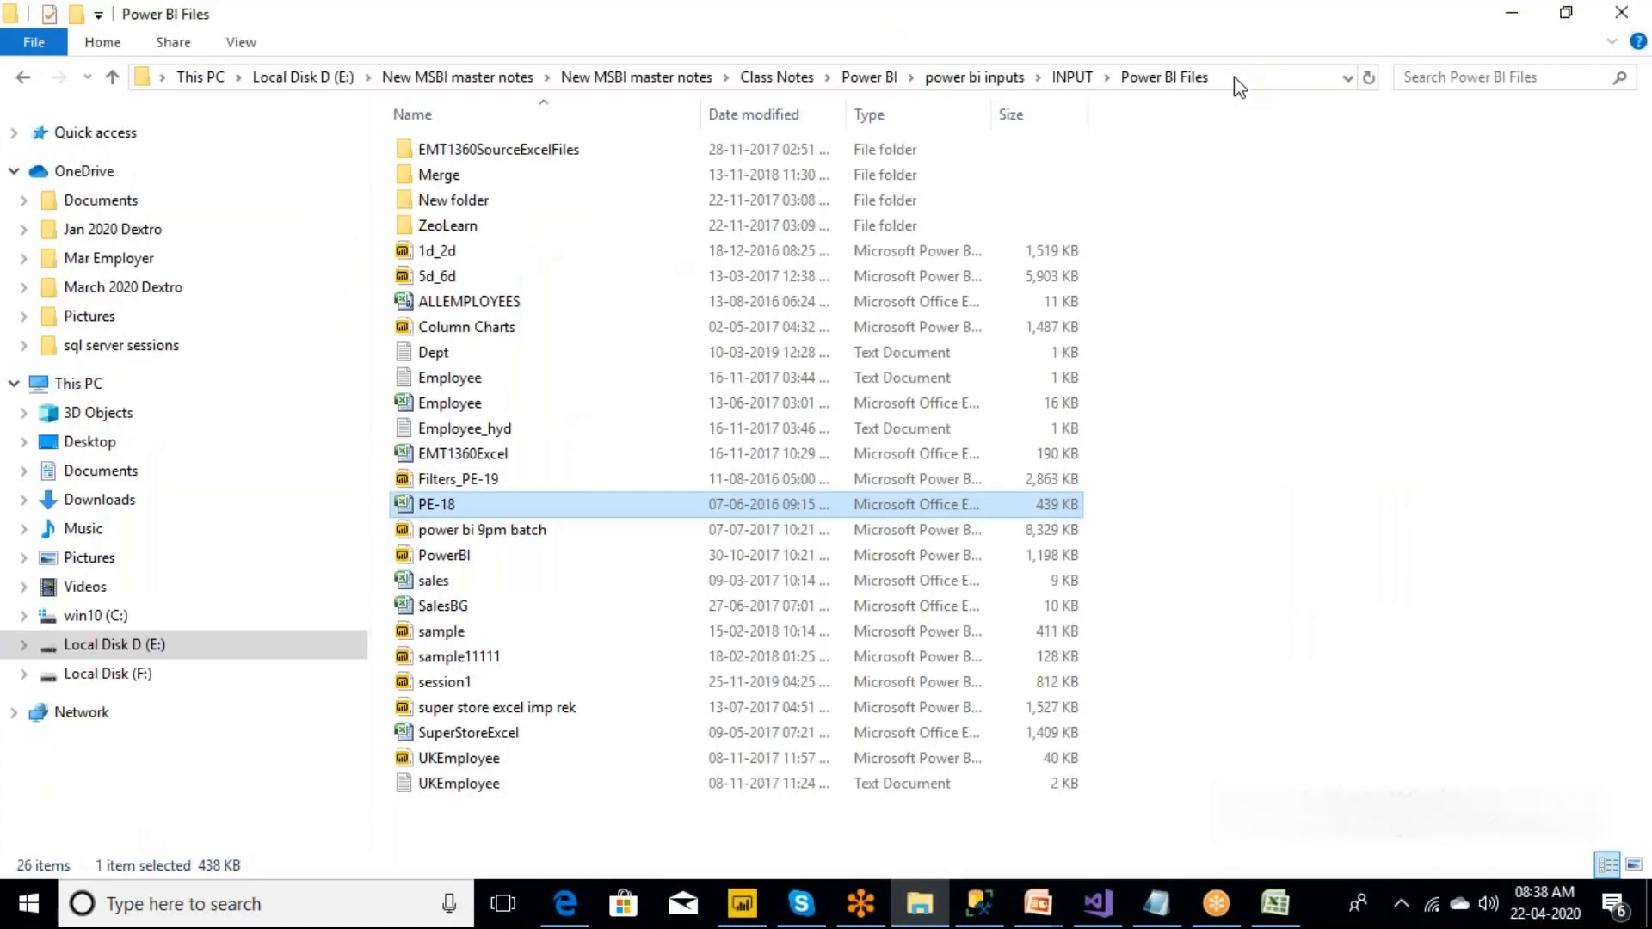
pyautogui.click(1234, 76)
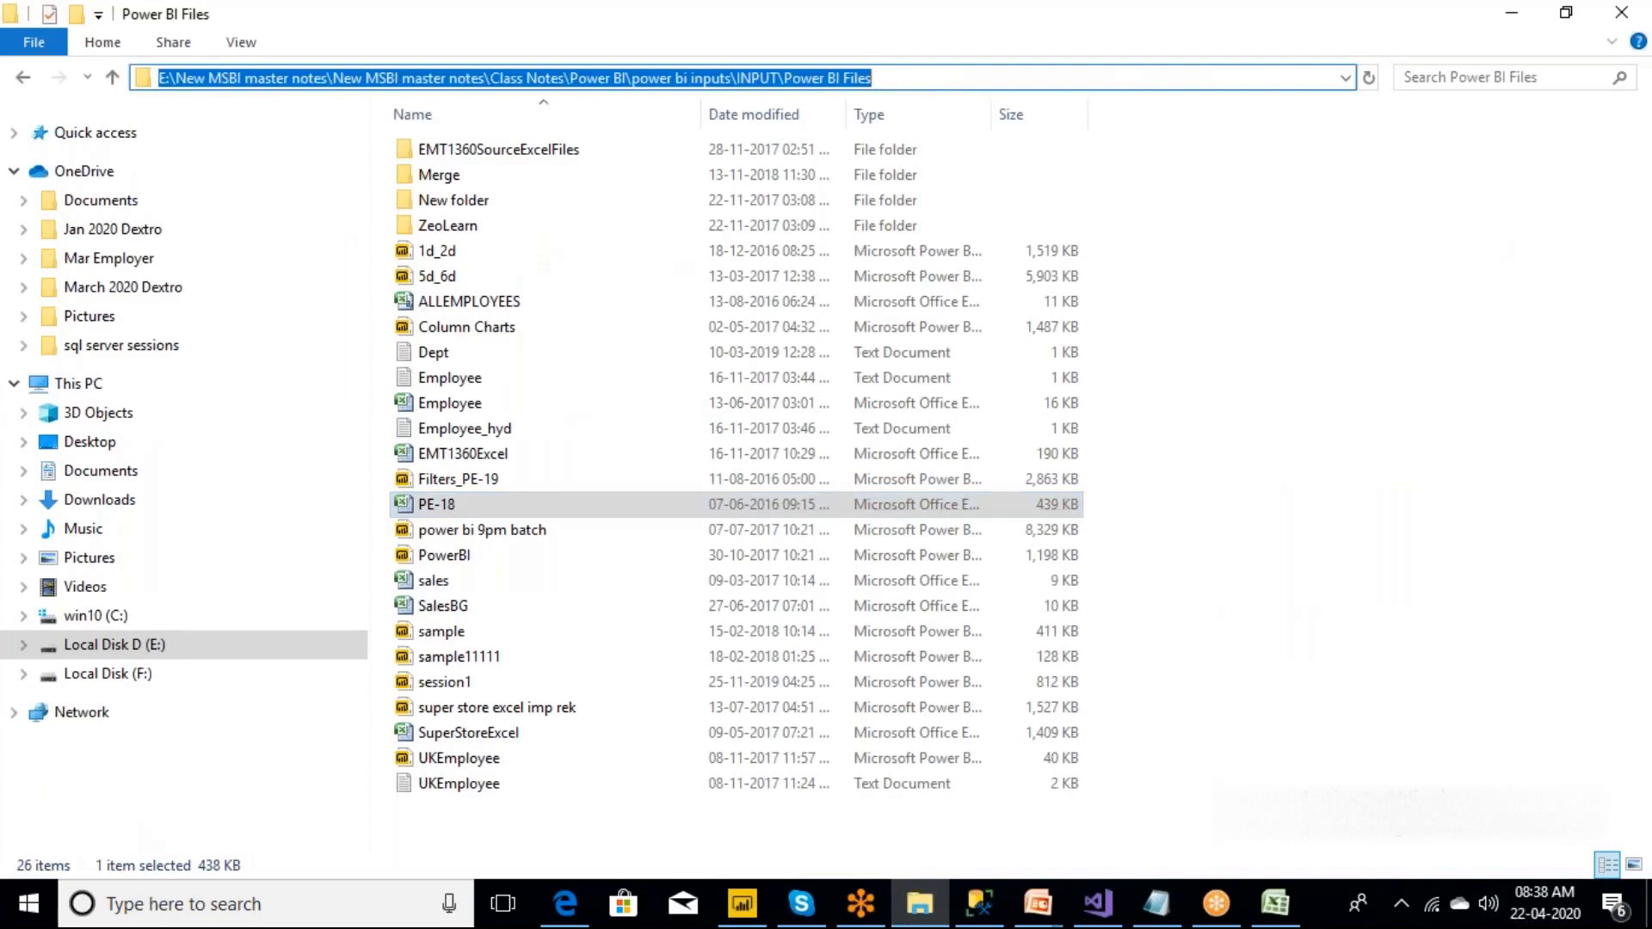
pyautogui.click(1511, 12)
pyautogui.click(419, 58)
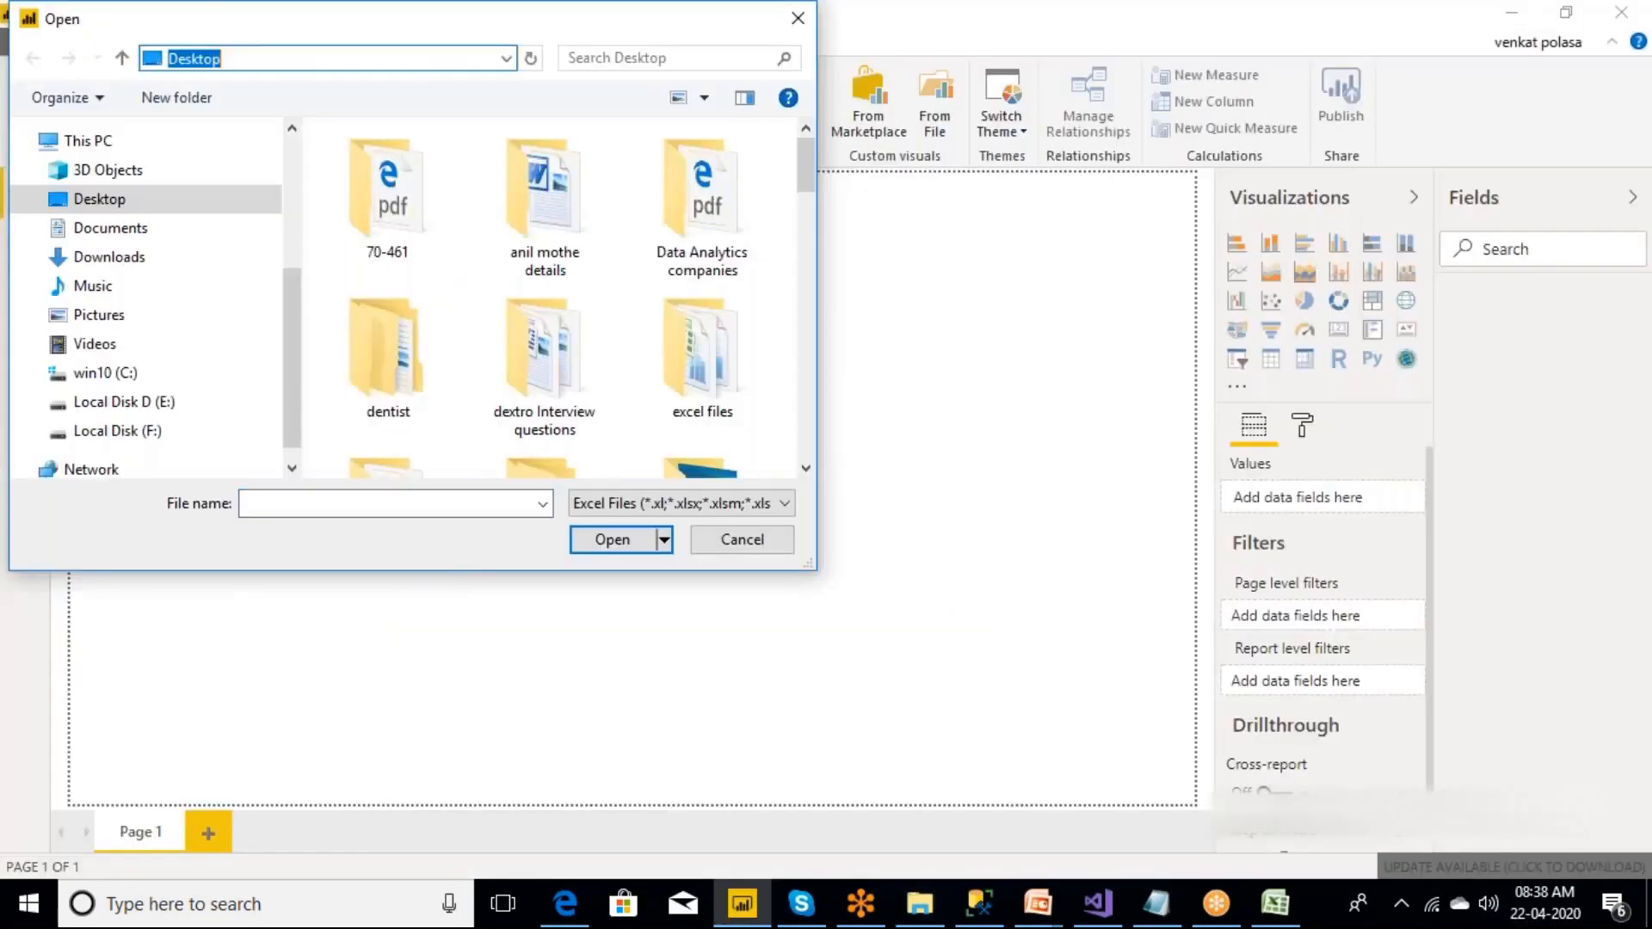
pyautogui.hotkey('ctrl', 'v')
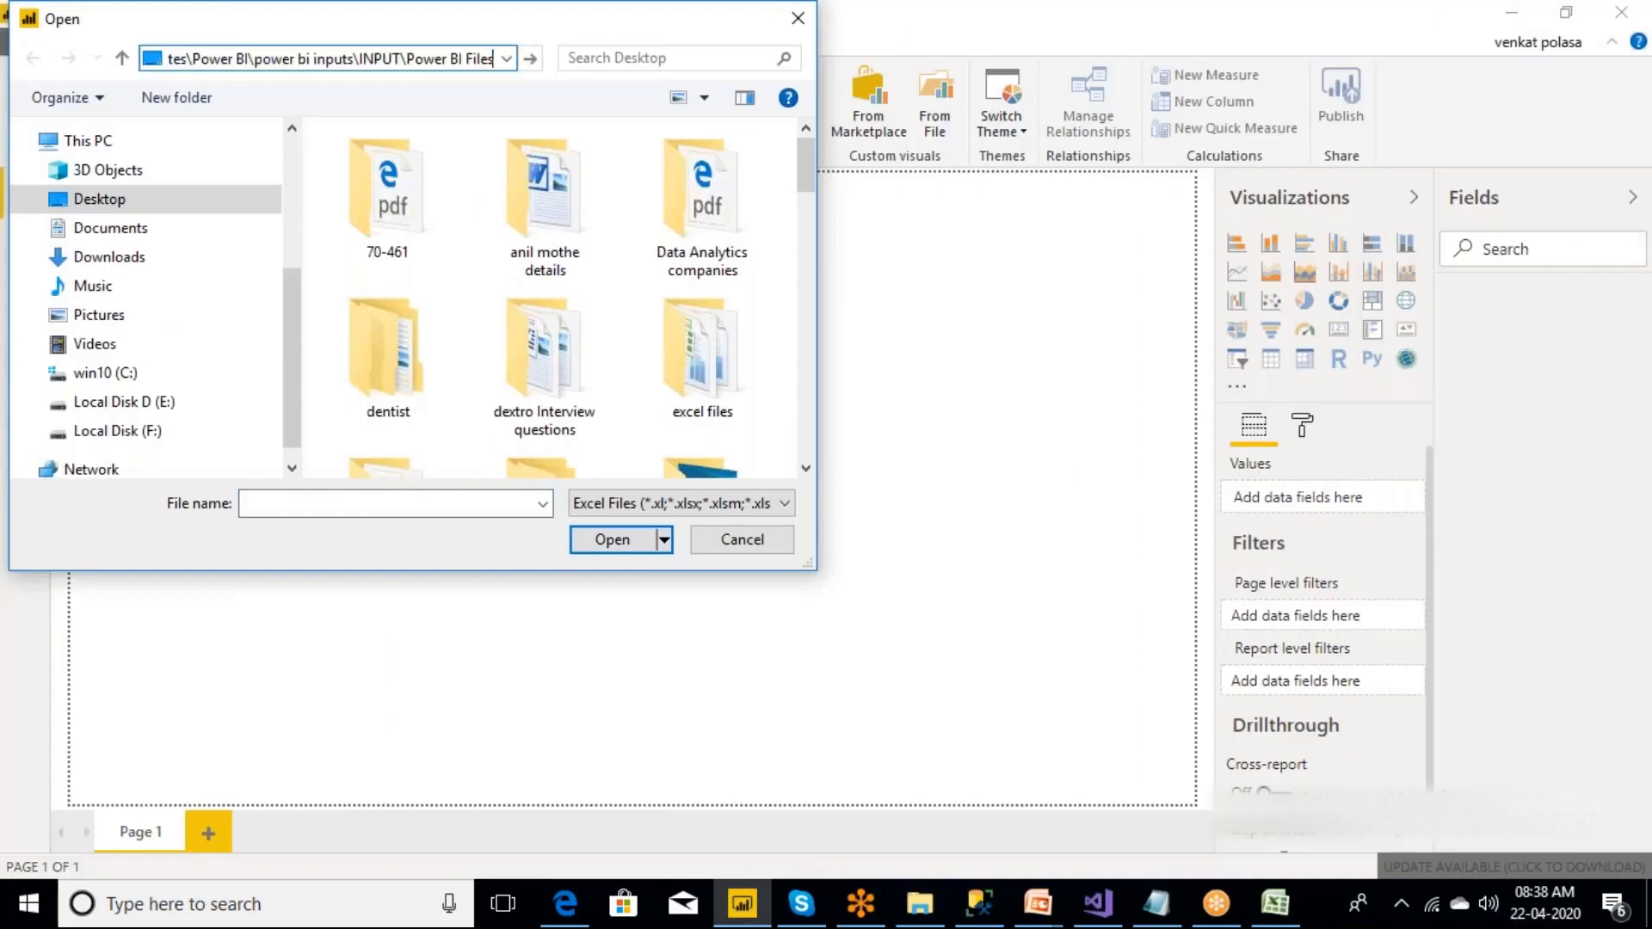
pyautogui.press('Return')
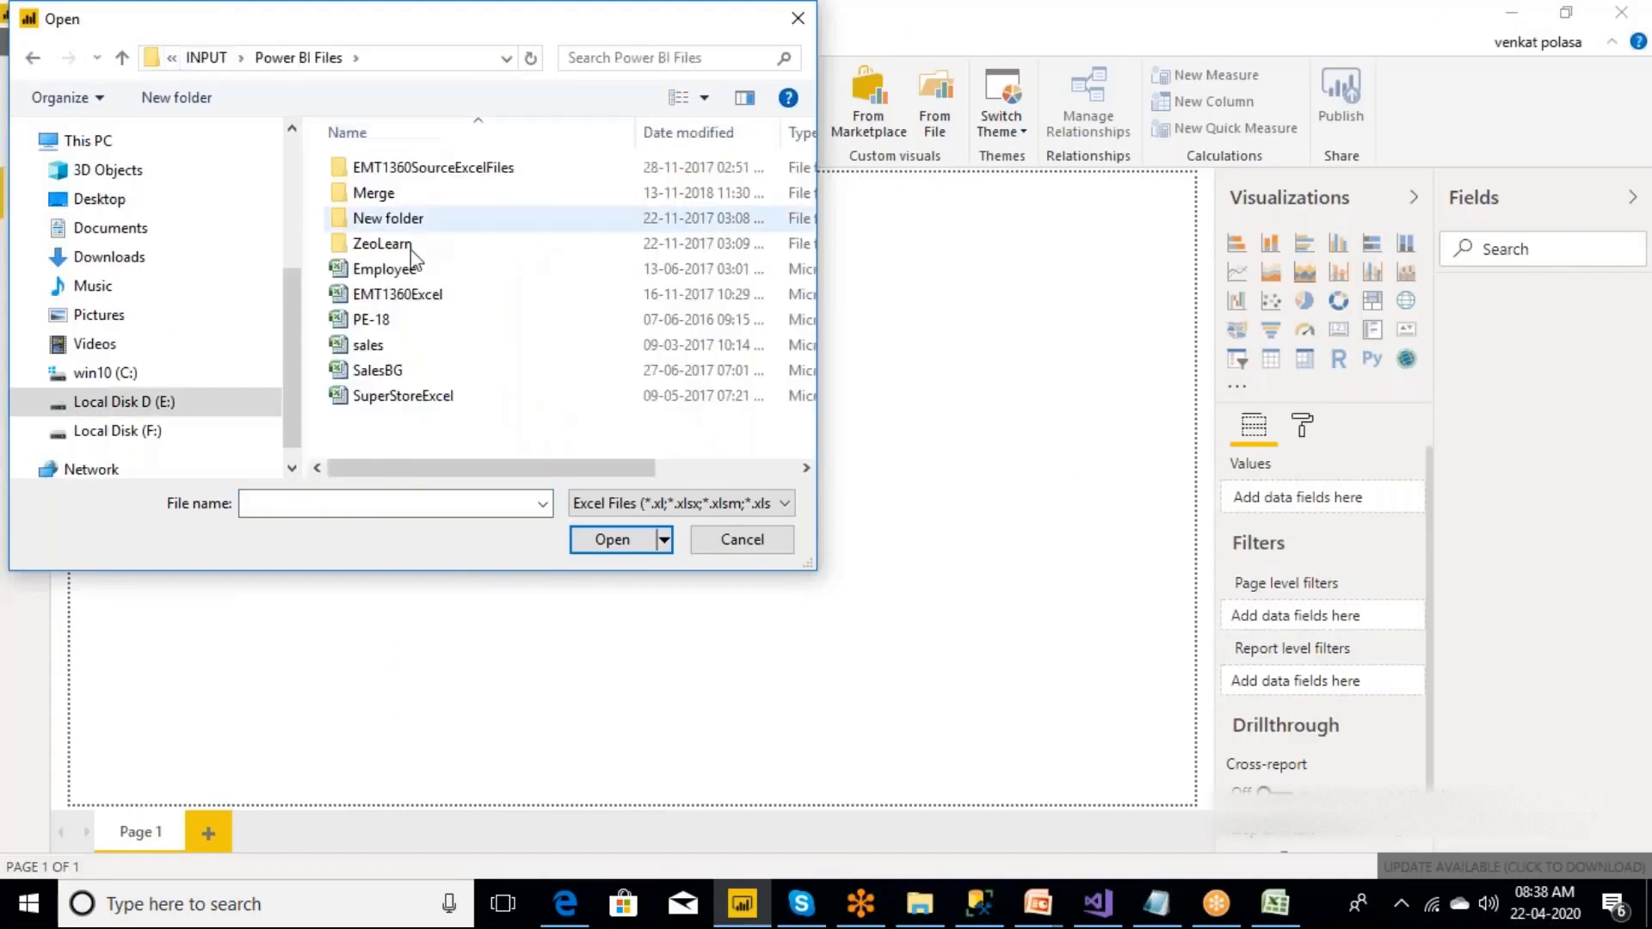
pyautogui.click(382, 320)
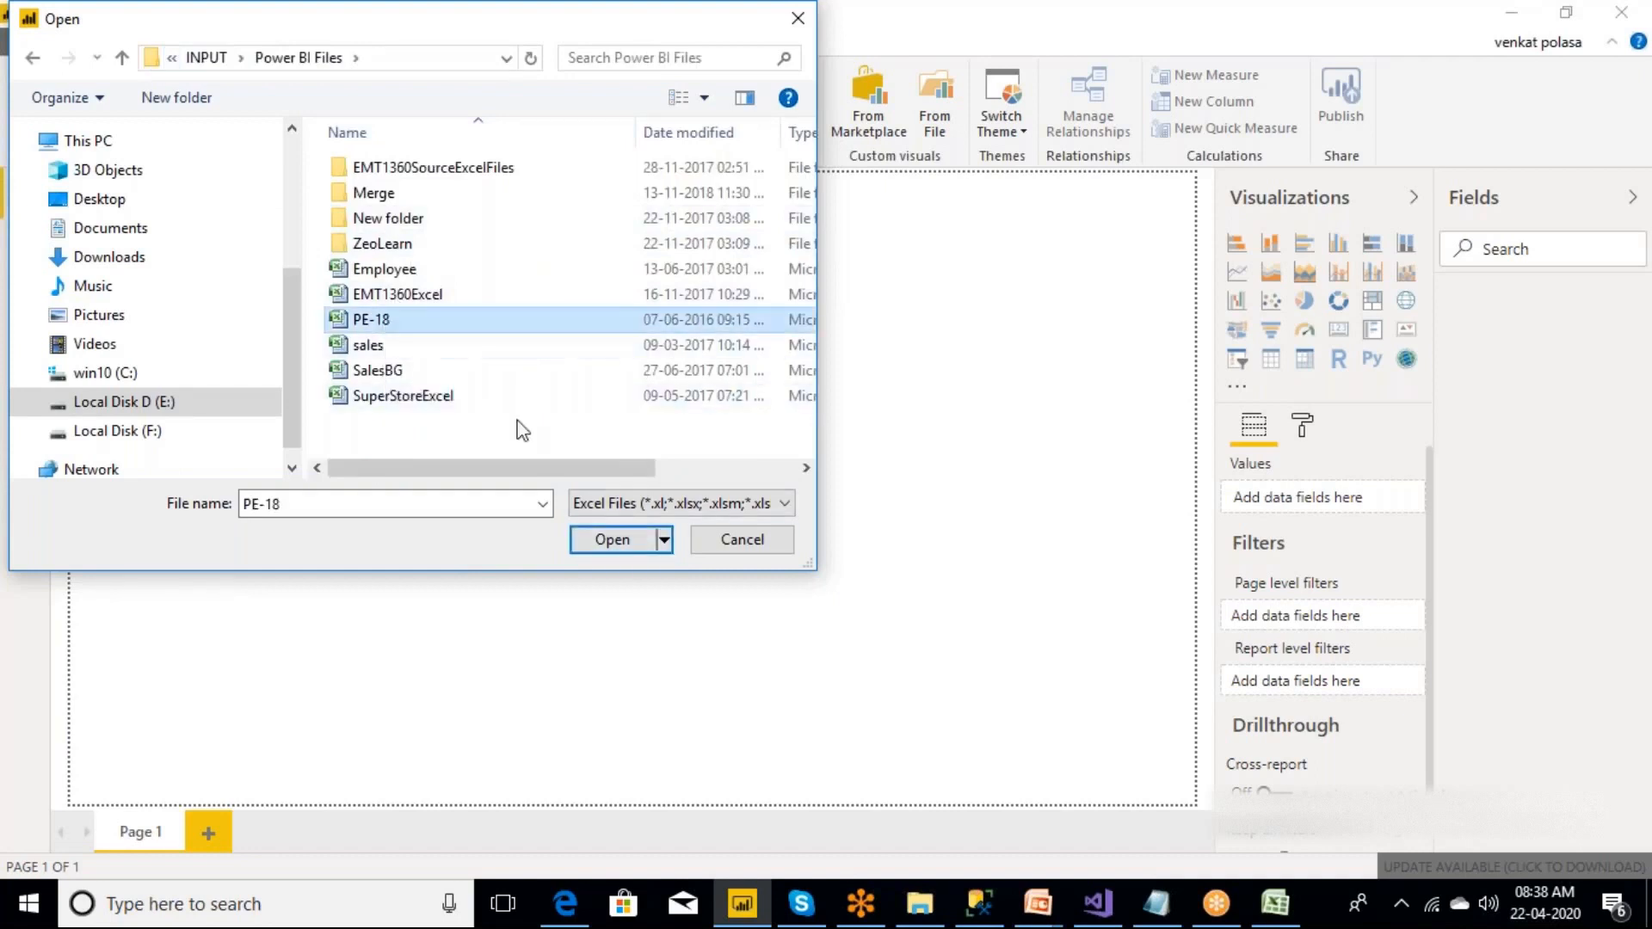
pyautogui.click(611, 540)
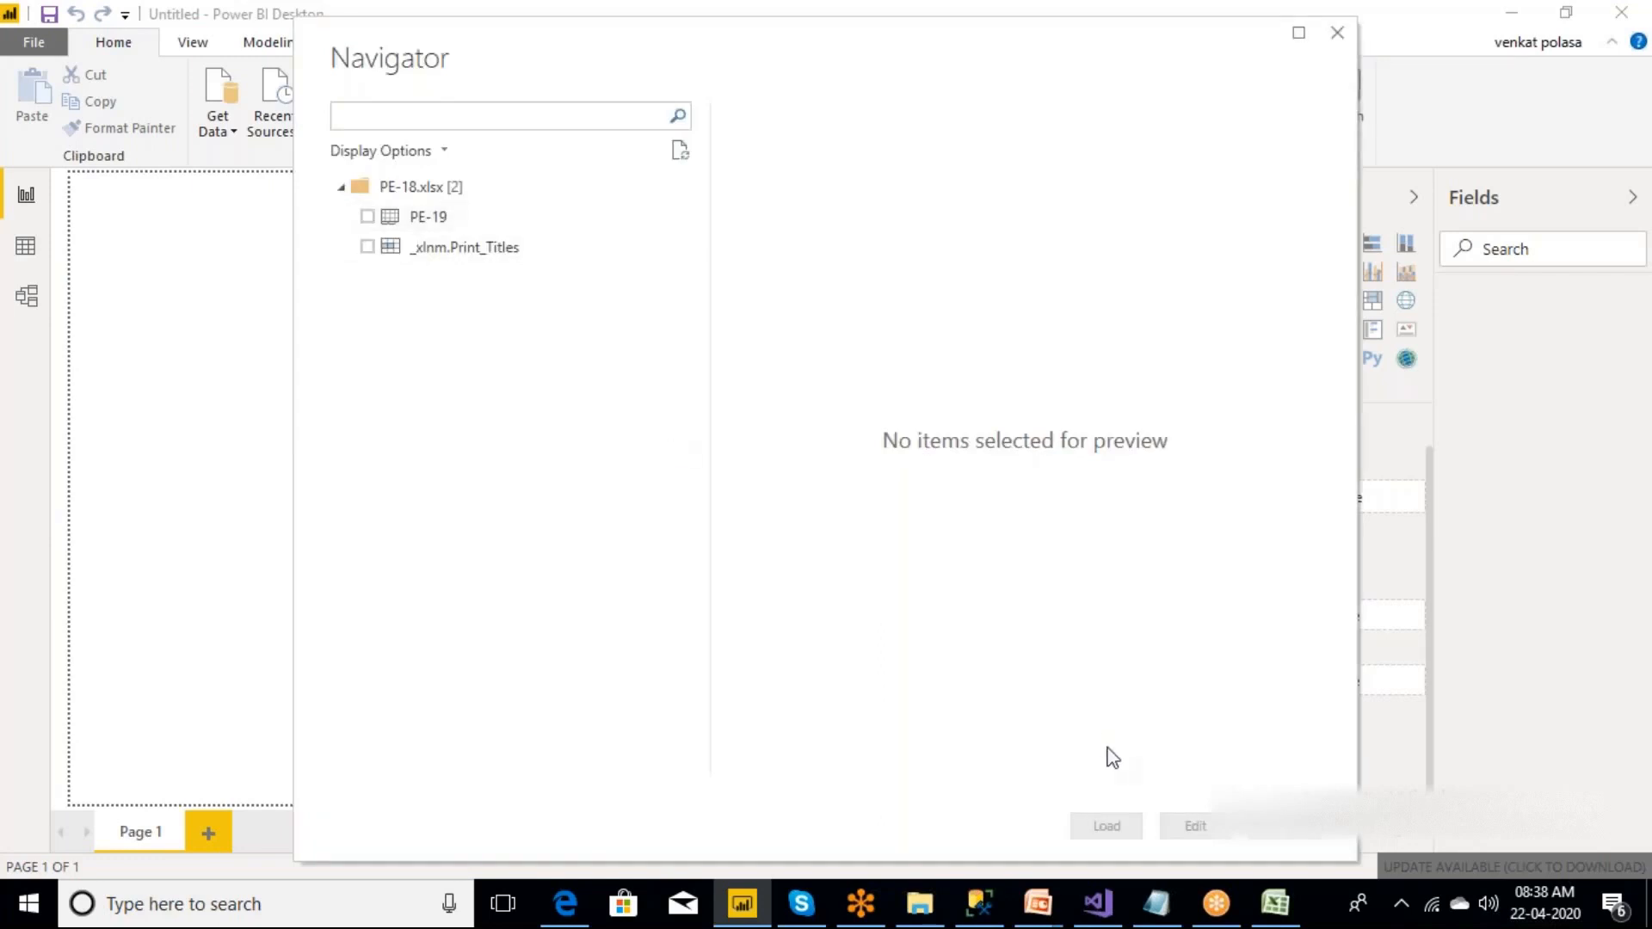
# Switch to Excel, add two blank worksheets to the PE-18 workbook, and return to Power BI Desktop.
pyautogui.click(1277, 908)
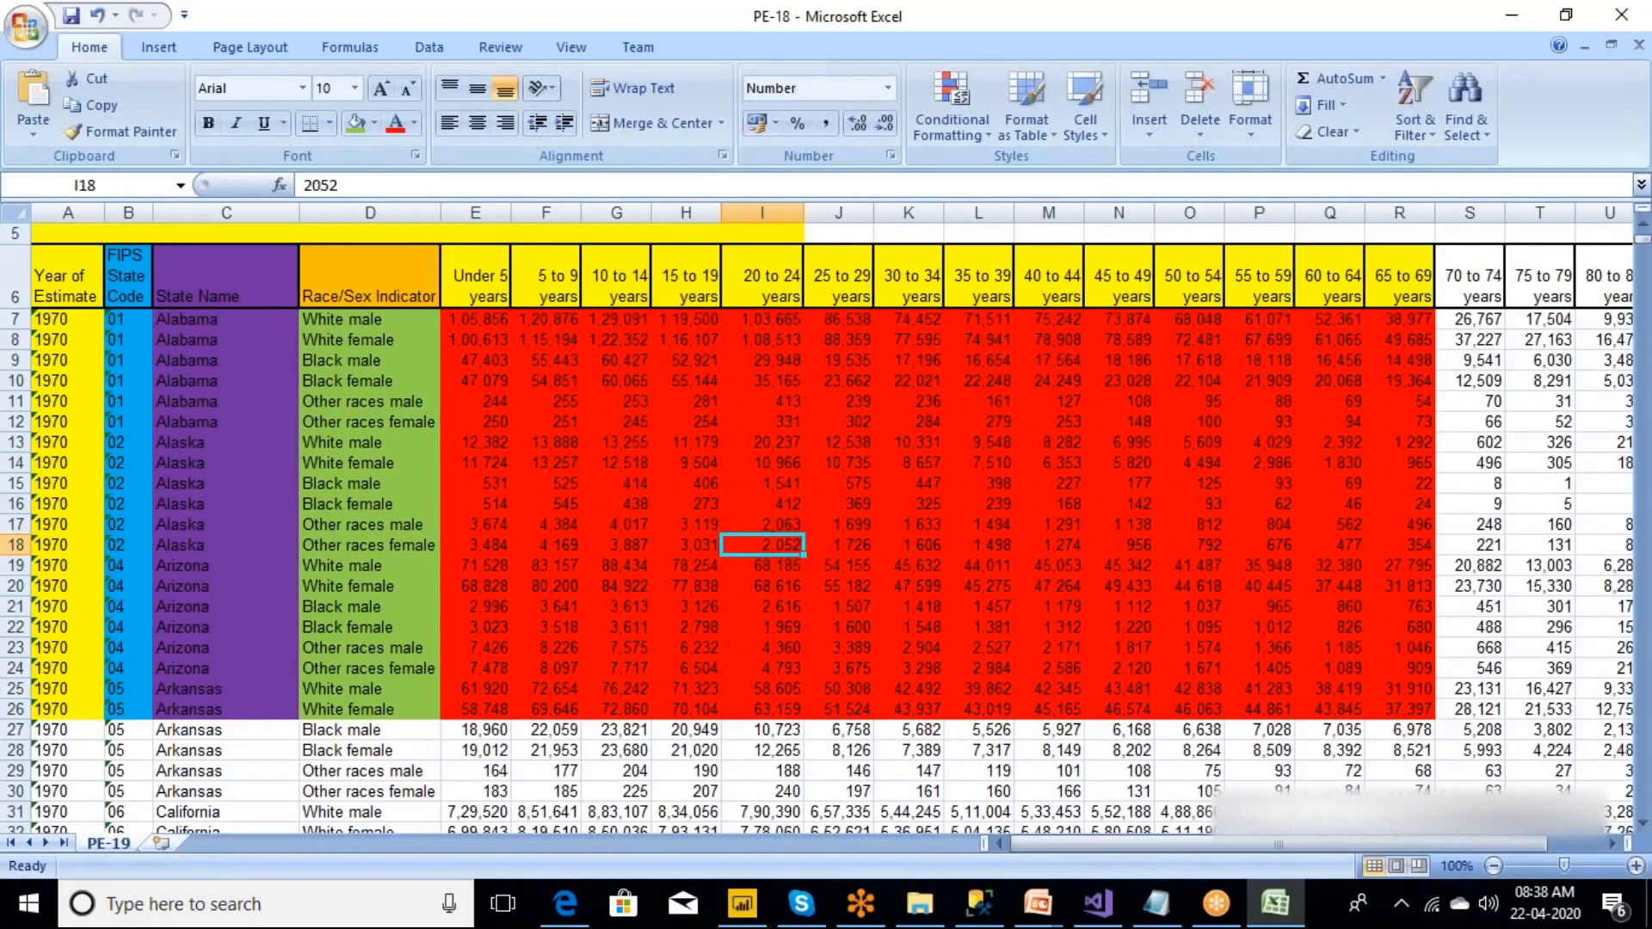
pyautogui.click(163, 843)
pyautogui.click(235, 843)
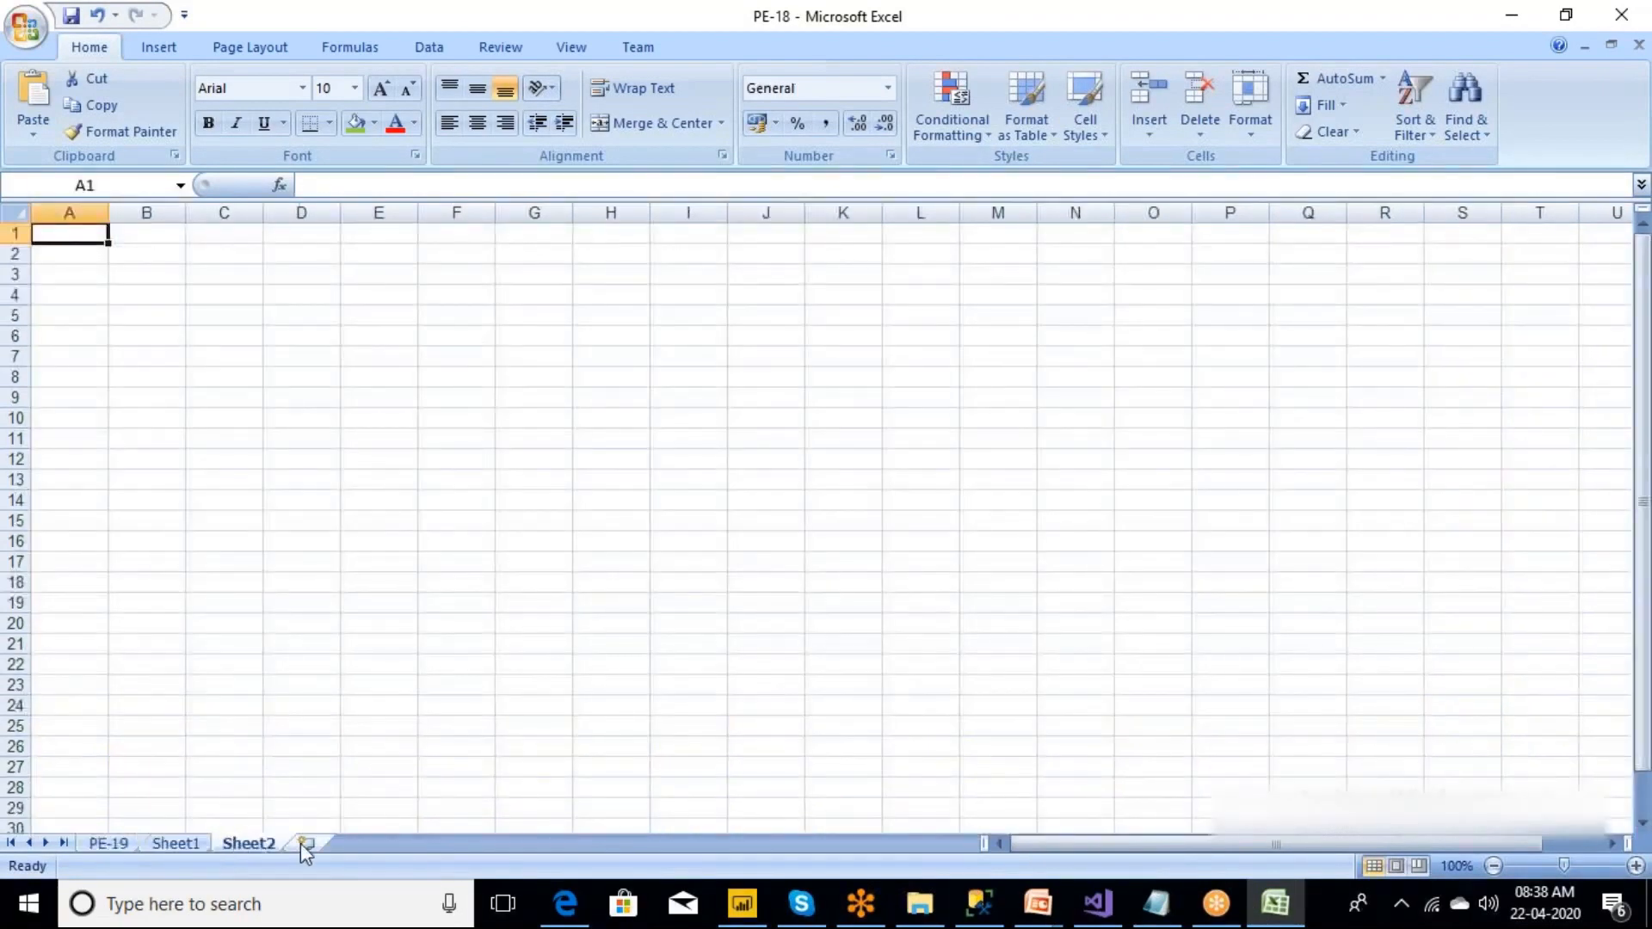
pyautogui.click(1511, 21)
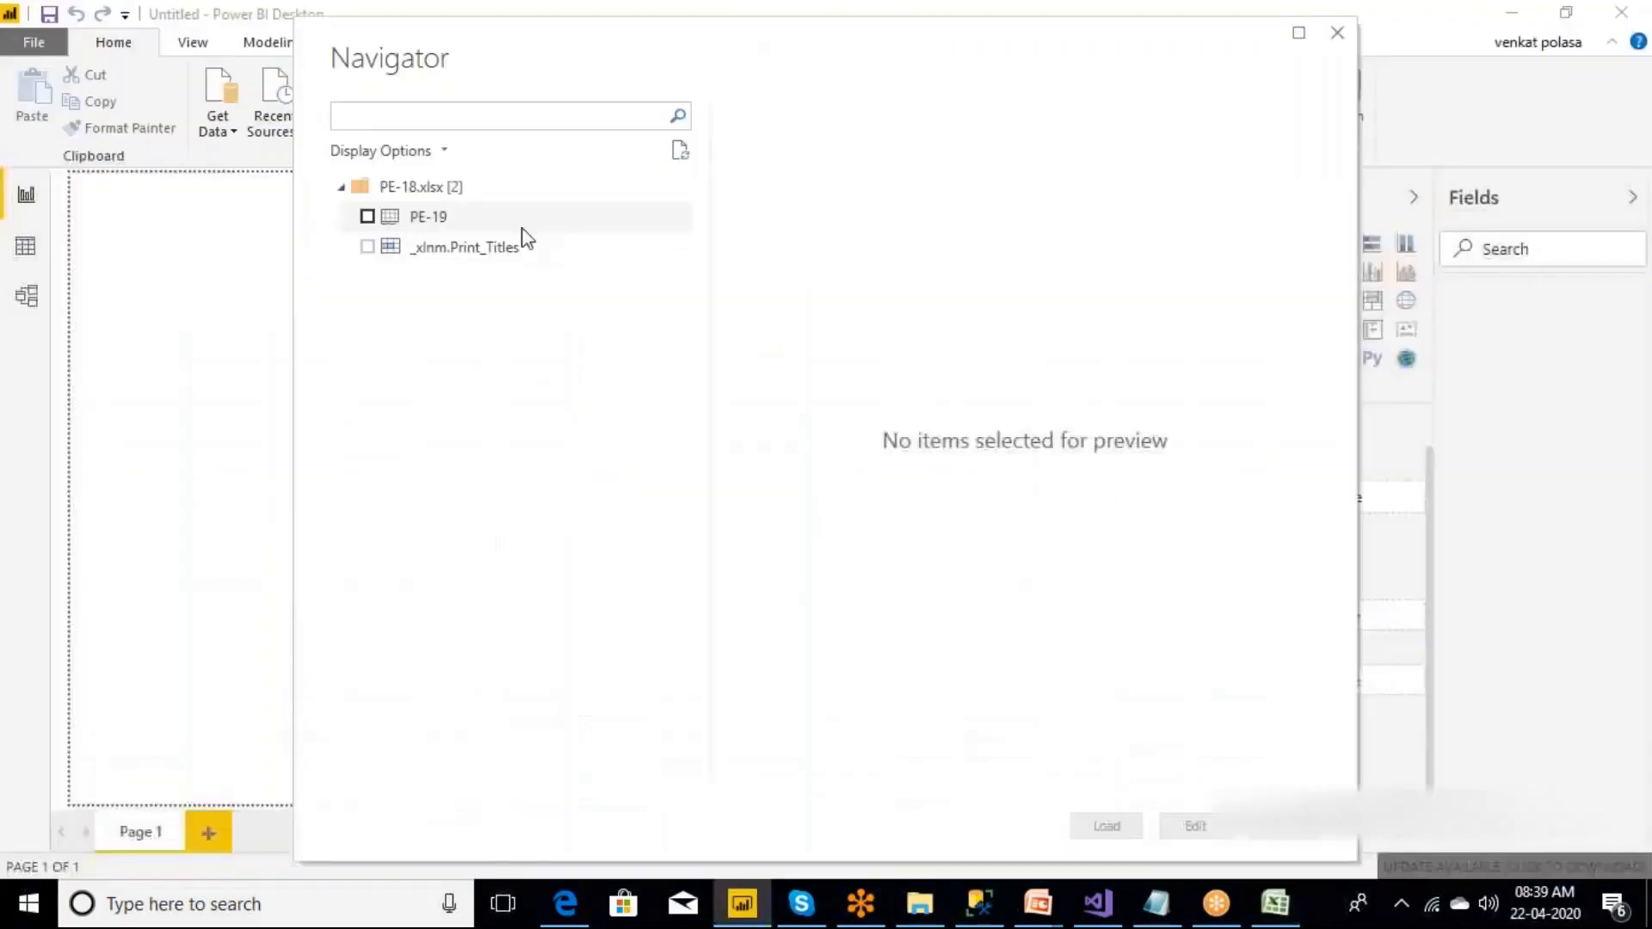
# Choose the PE-19 sheet for import, compare it with the sheet in Excel, and open it for editing in Power Query Editor.
pyautogui.click(367, 216)
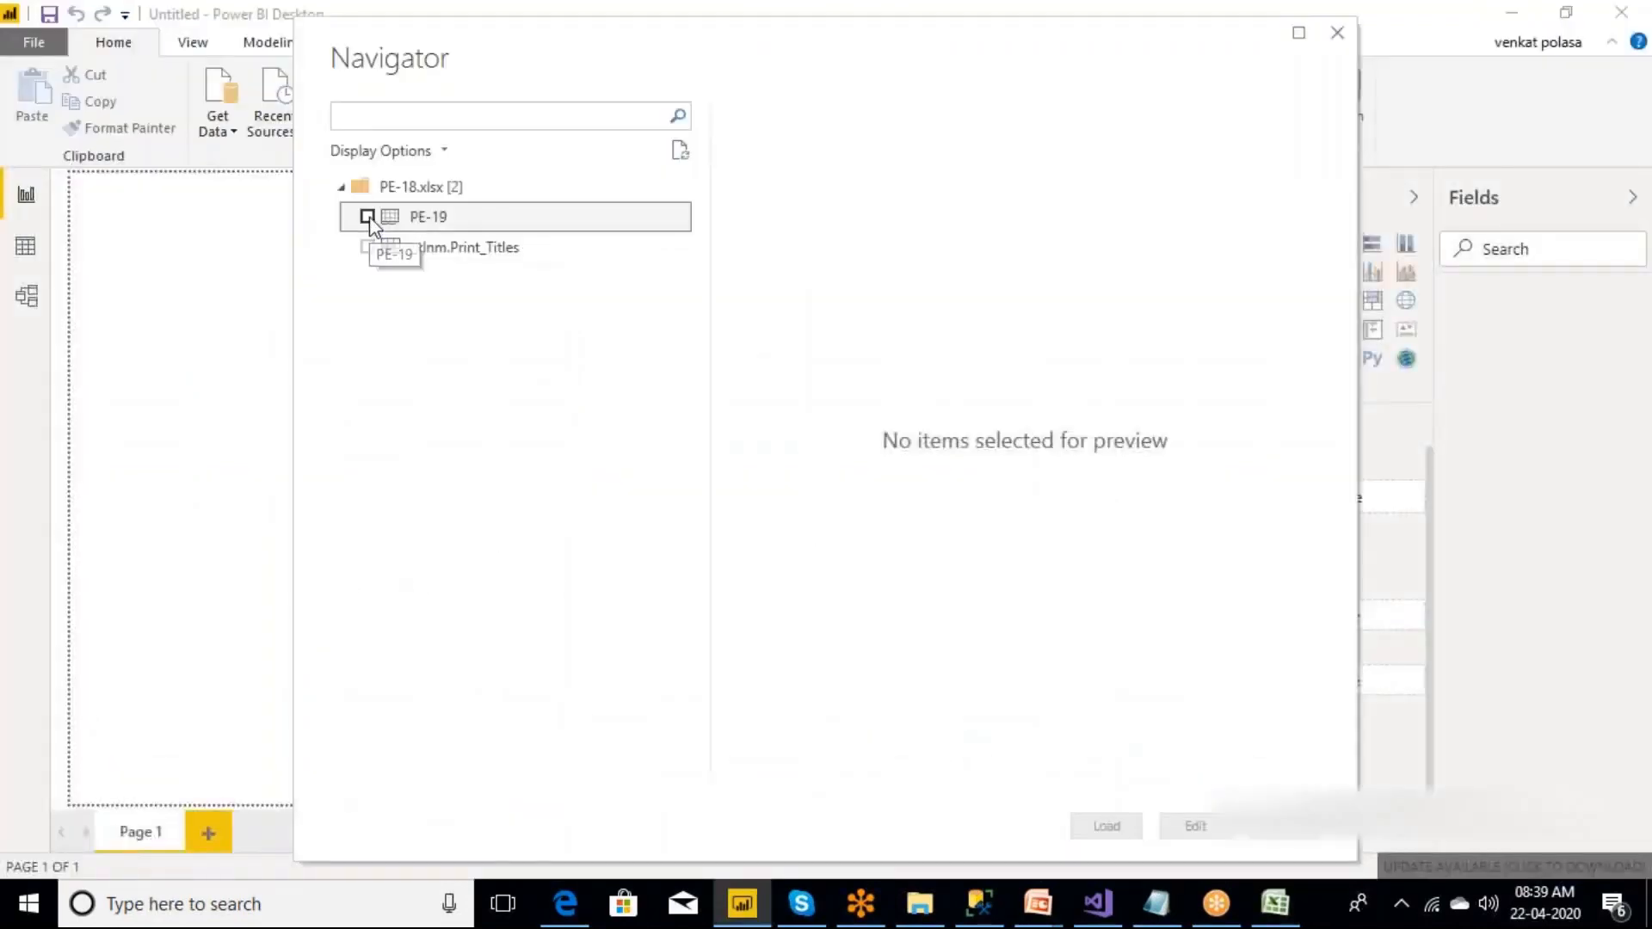
pyautogui.click(1275, 903)
pyautogui.click(108, 844)
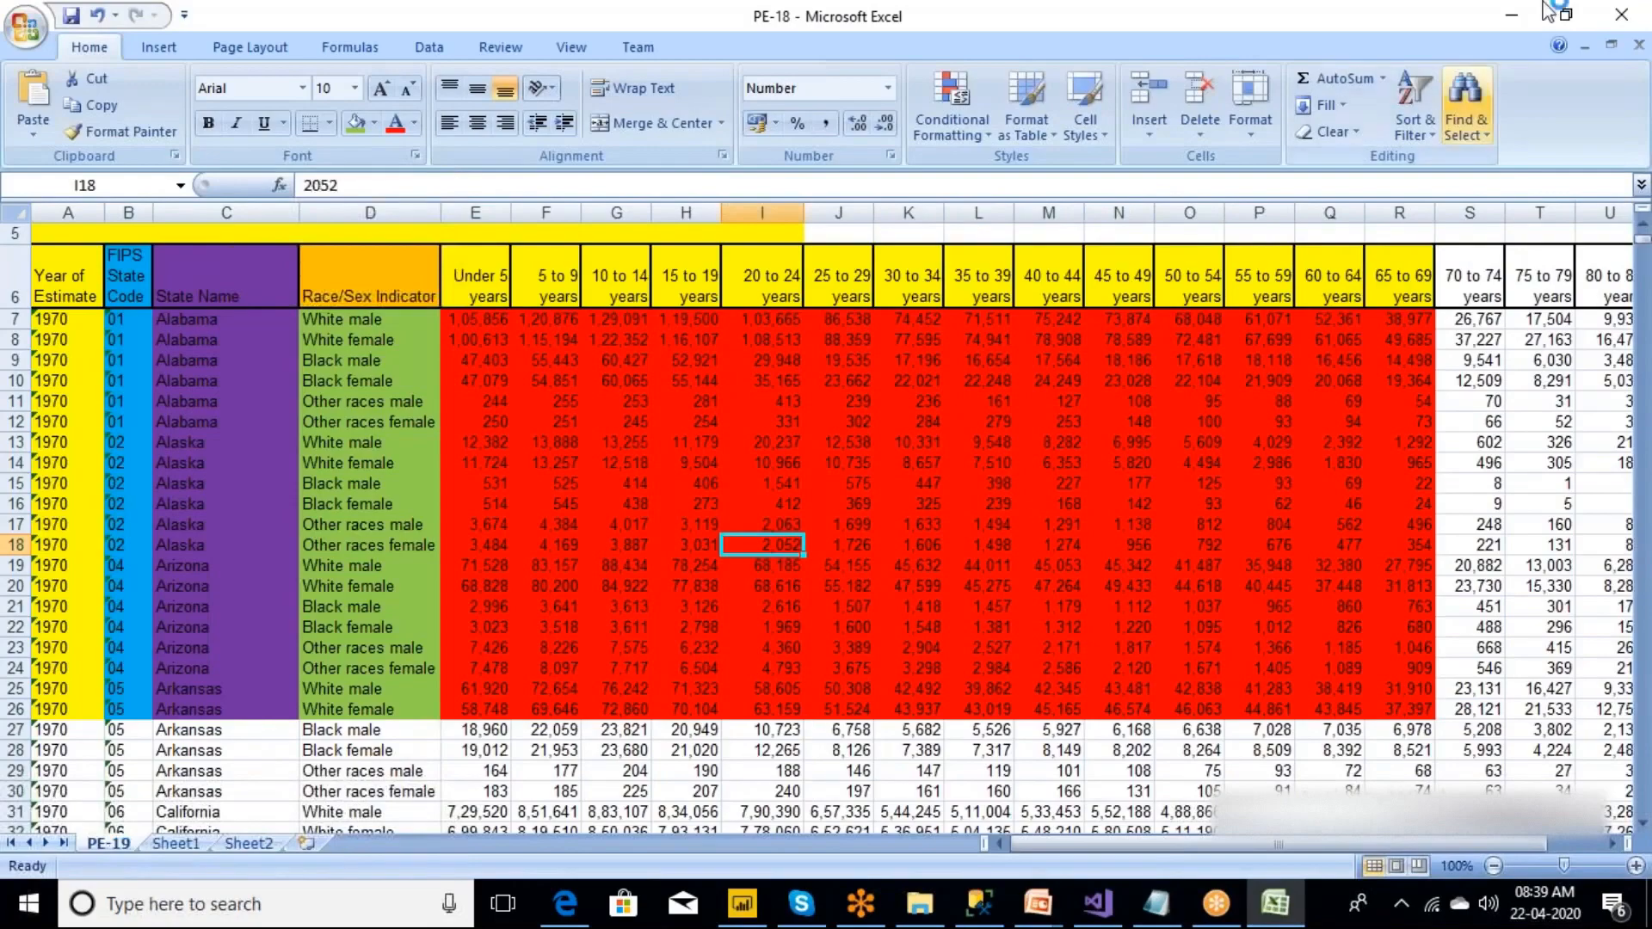
pyautogui.click(1511, 14)
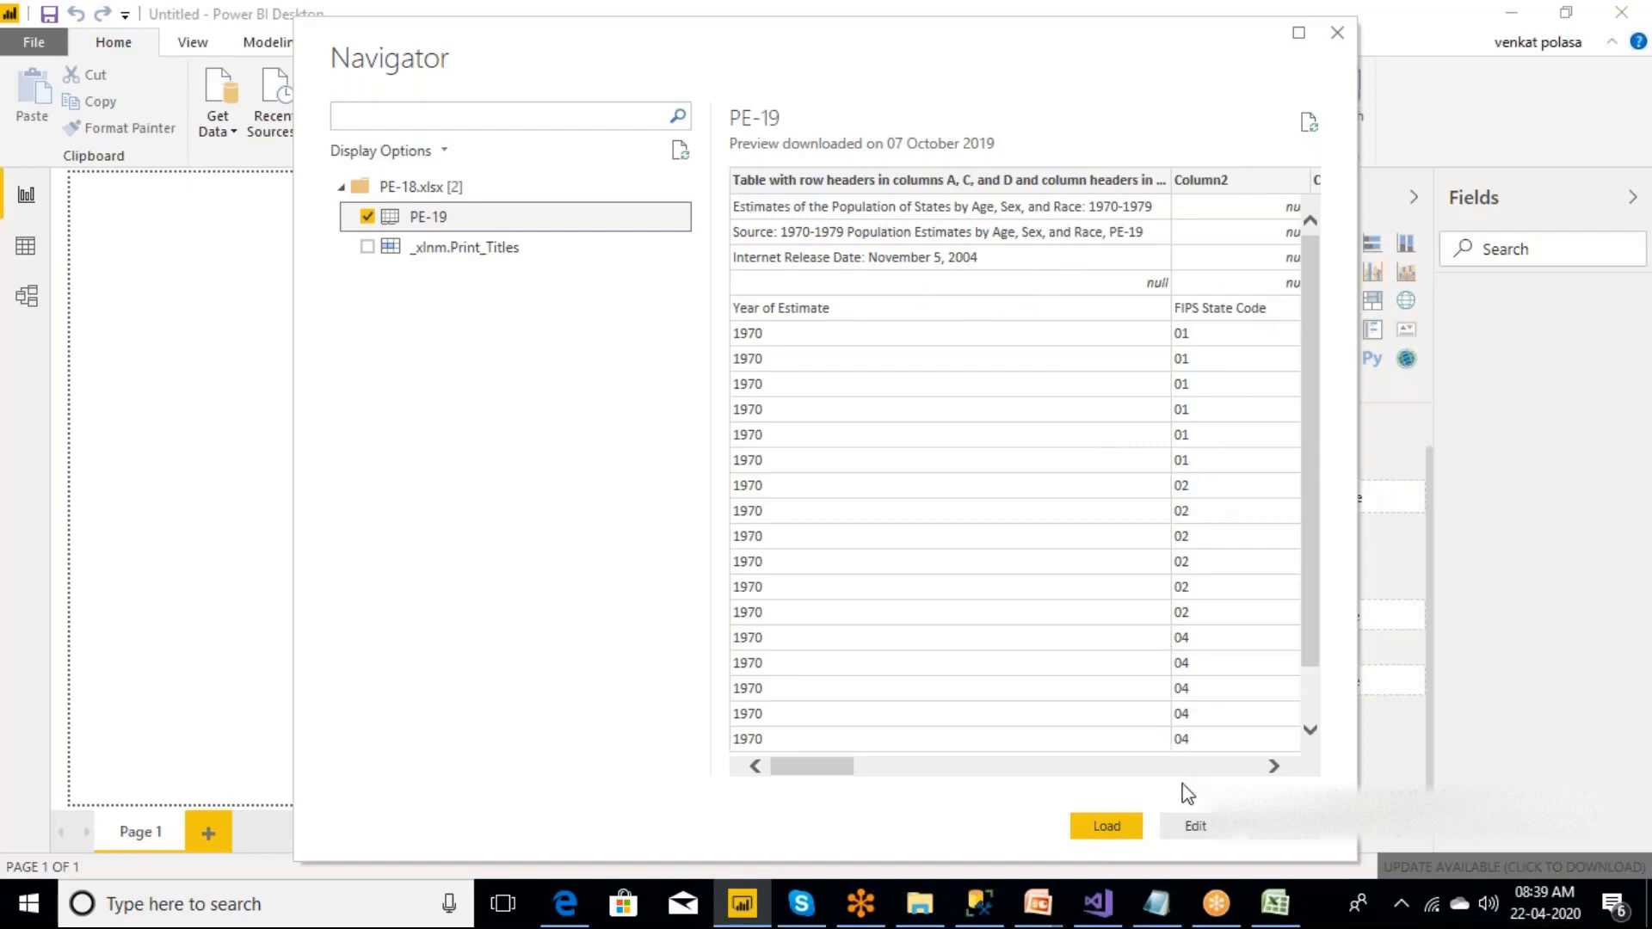
pyautogui.click(1202, 826)
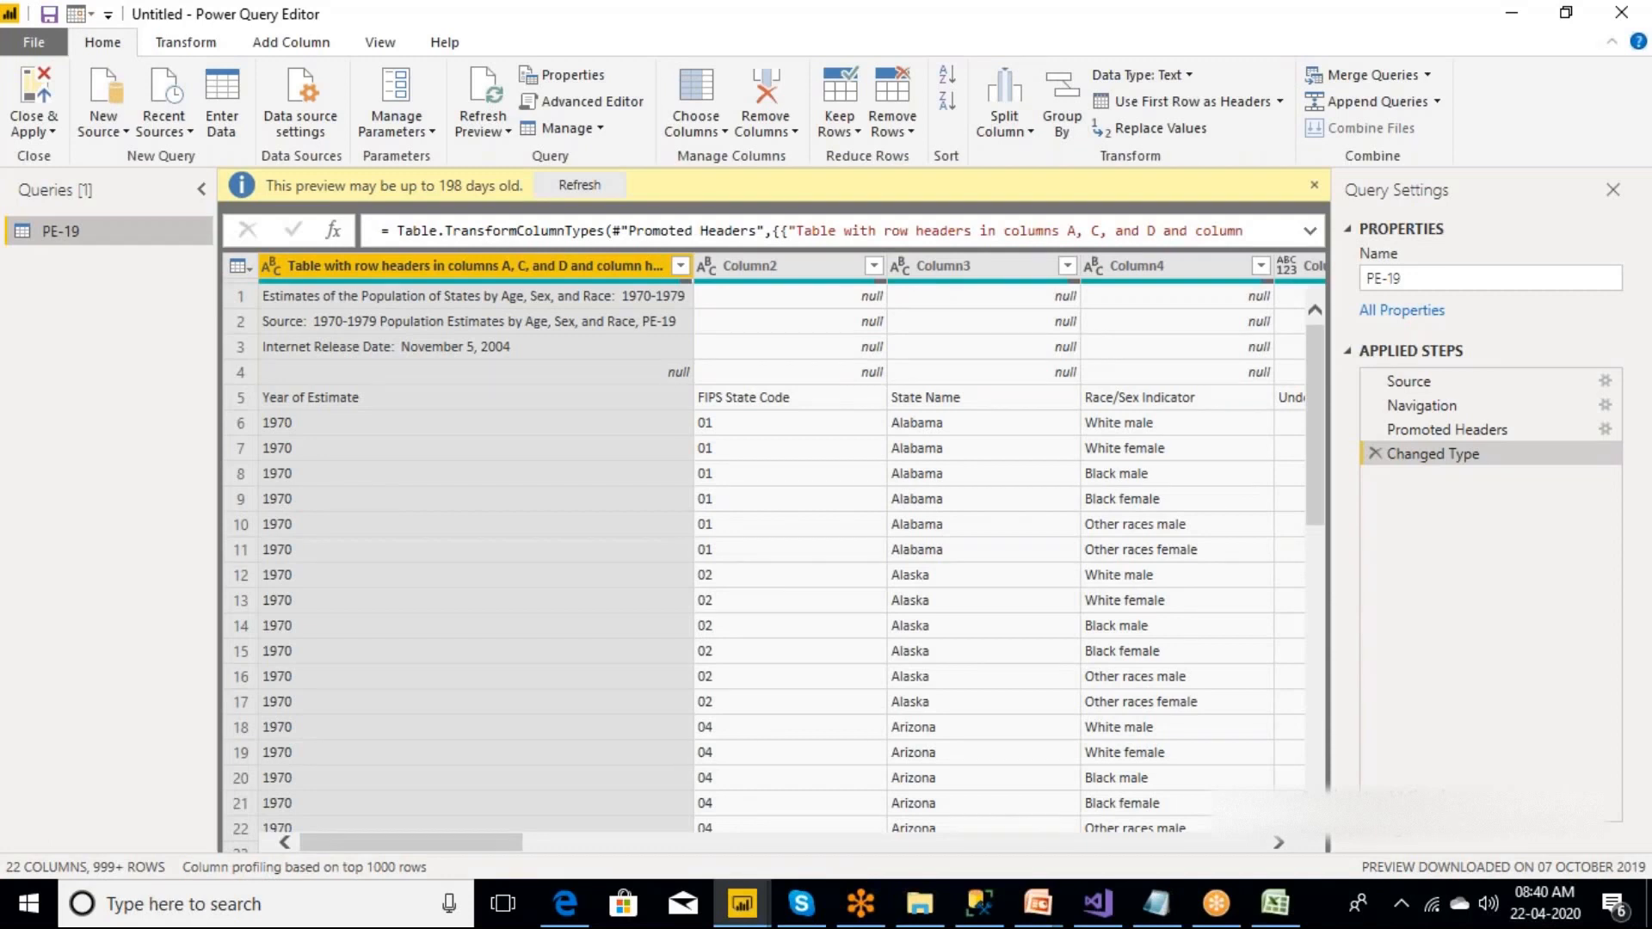
# Examine the title, source, release date and null rows above the column headings in the PE-19 query.
pyautogui.click(516, 348)
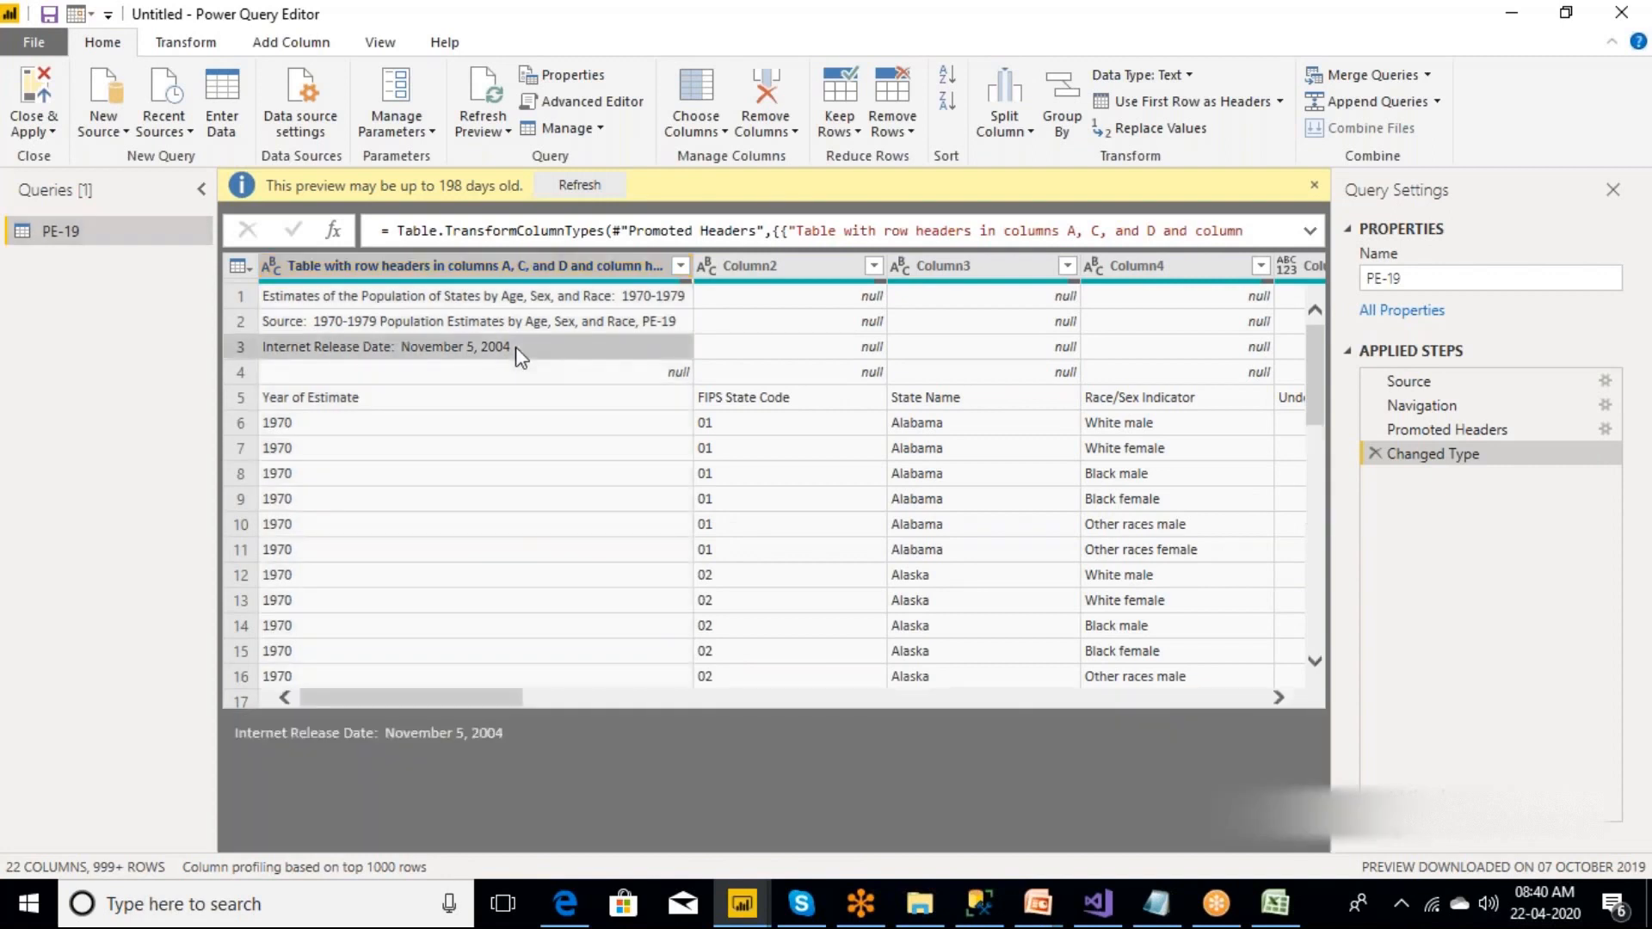
pyautogui.click(479, 298)
pyautogui.click(410, 326)
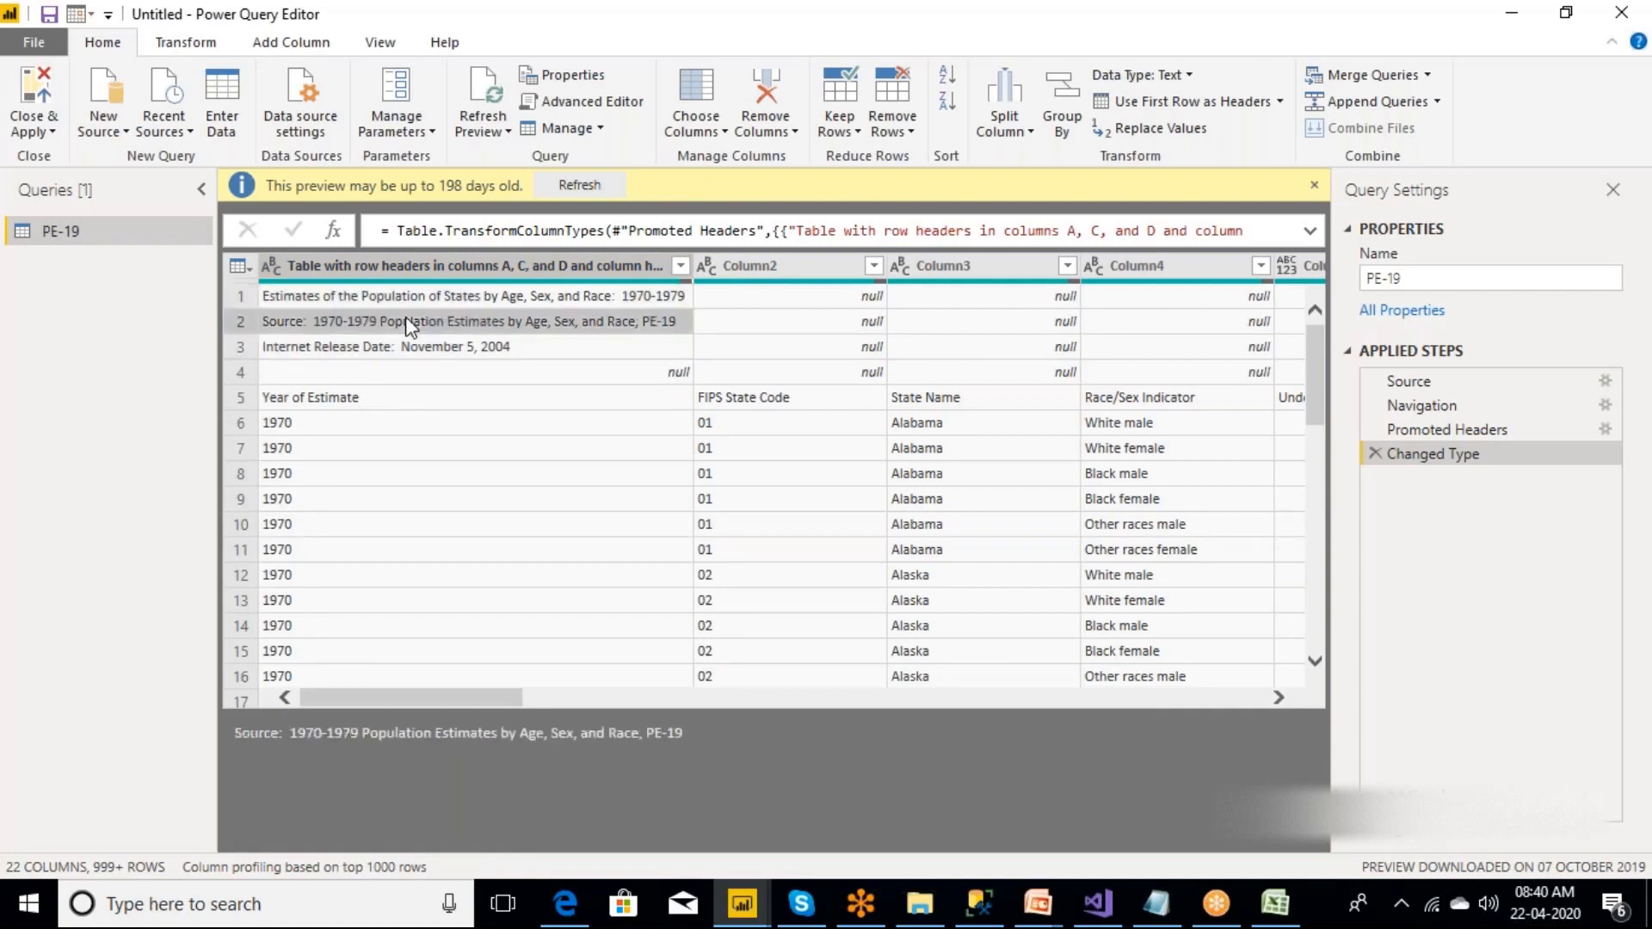
pyautogui.click(421, 348)
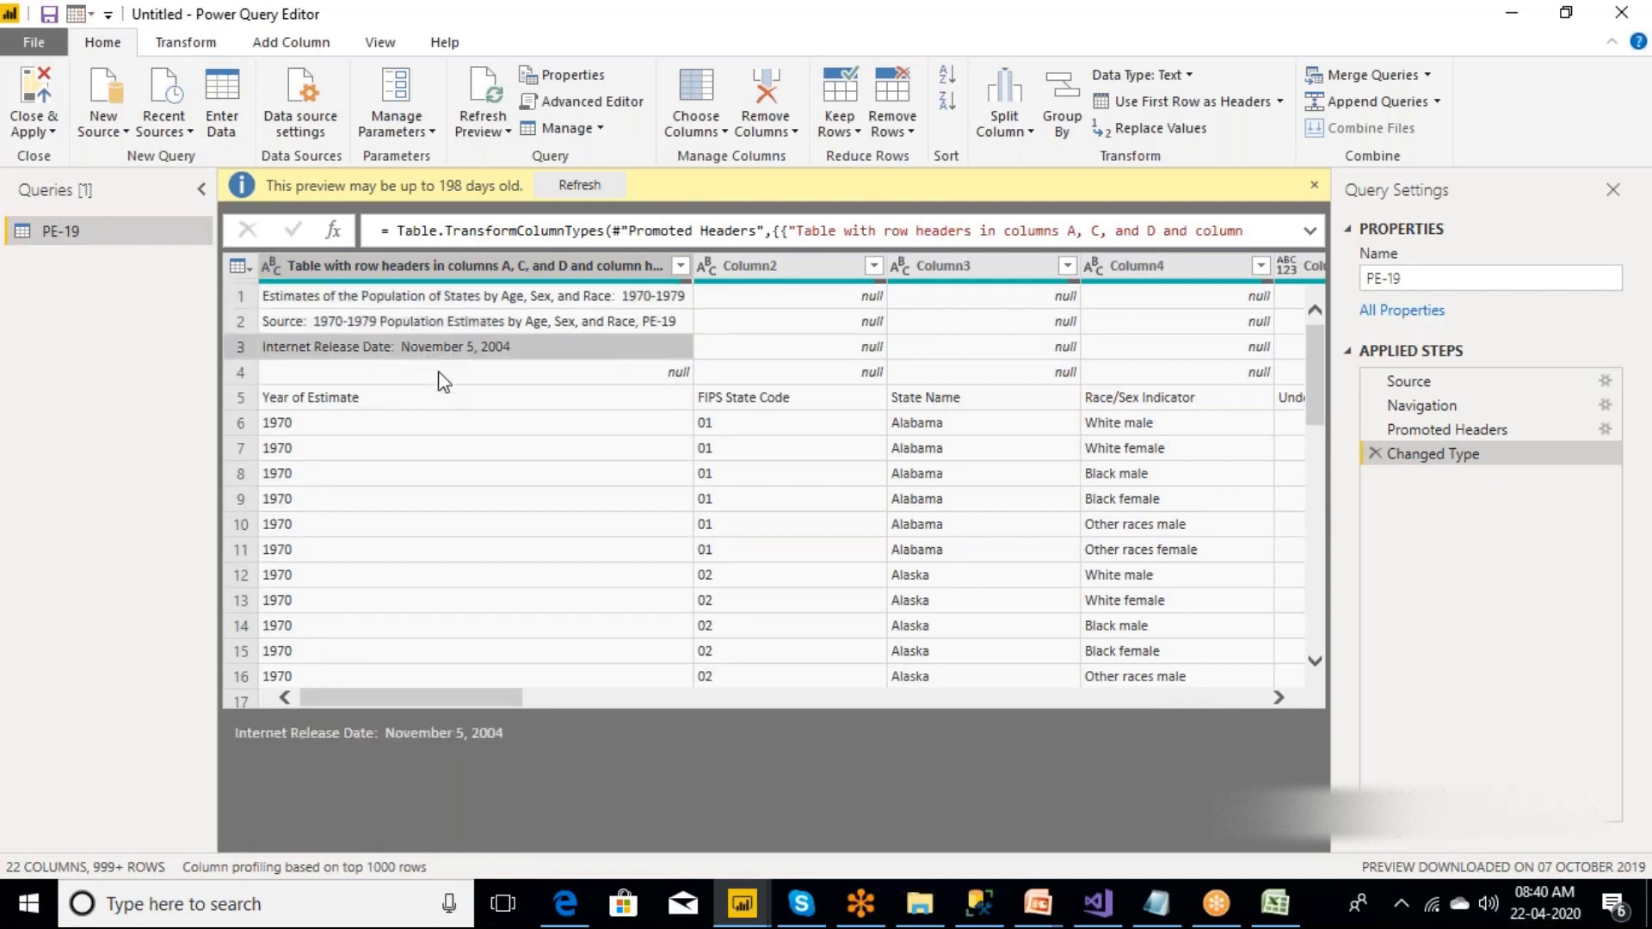
pyautogui.click(444, 376)
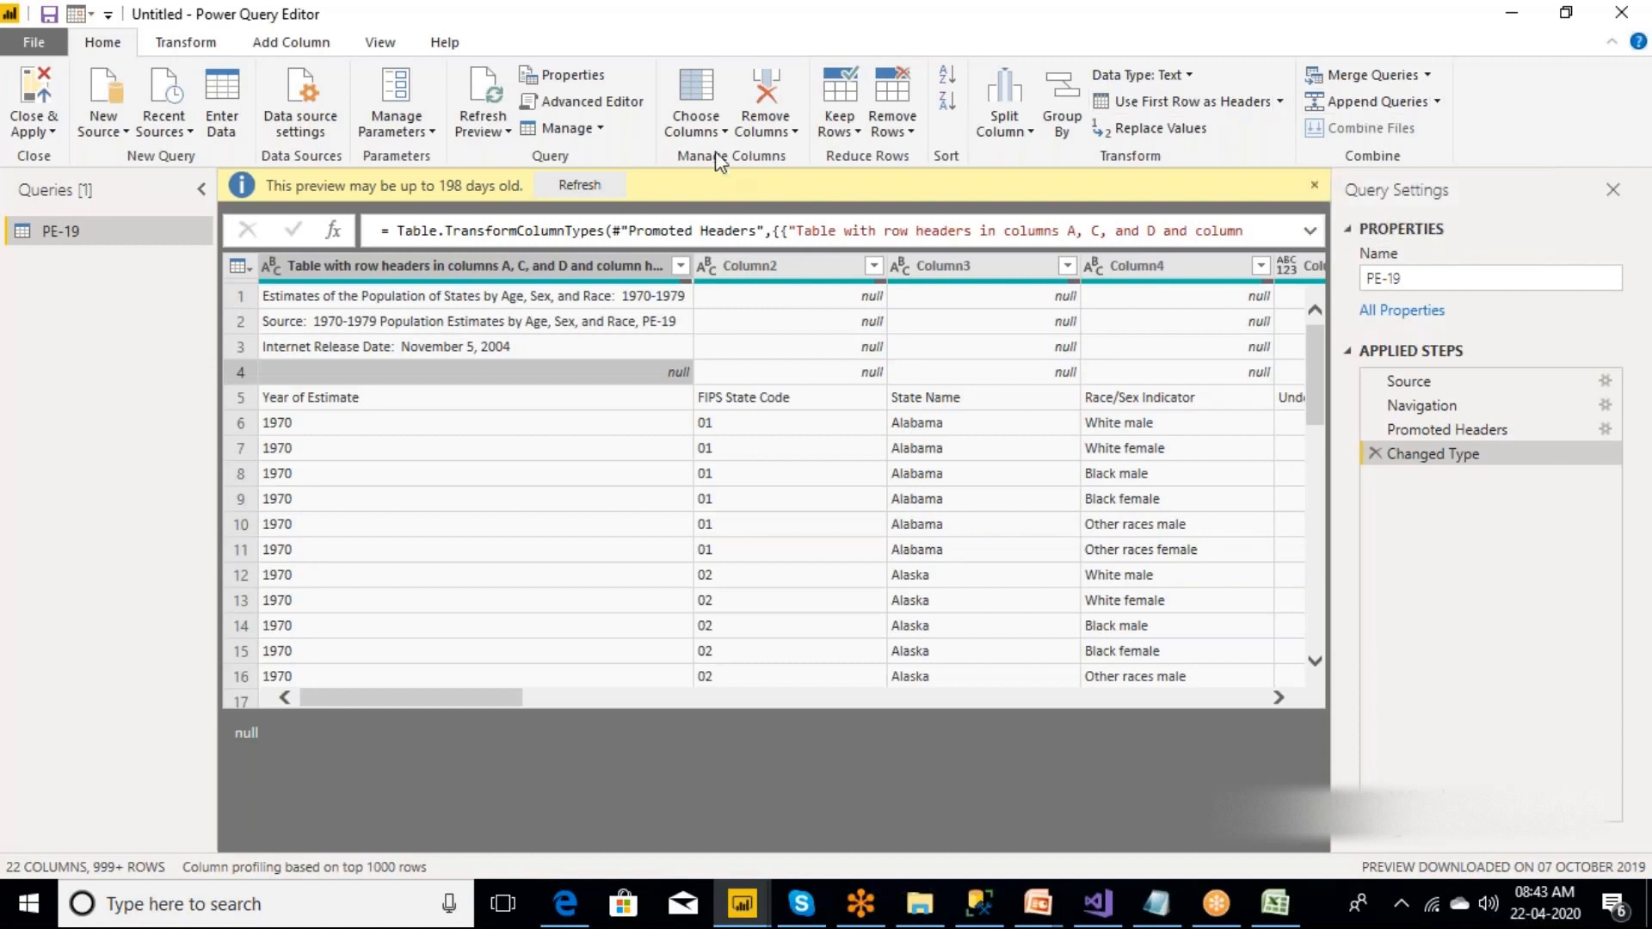
# Try removing the top 4 rows from the PE-19 query, and delete the Removed Top Rows applied step.
pyautogui.click(203, 49)
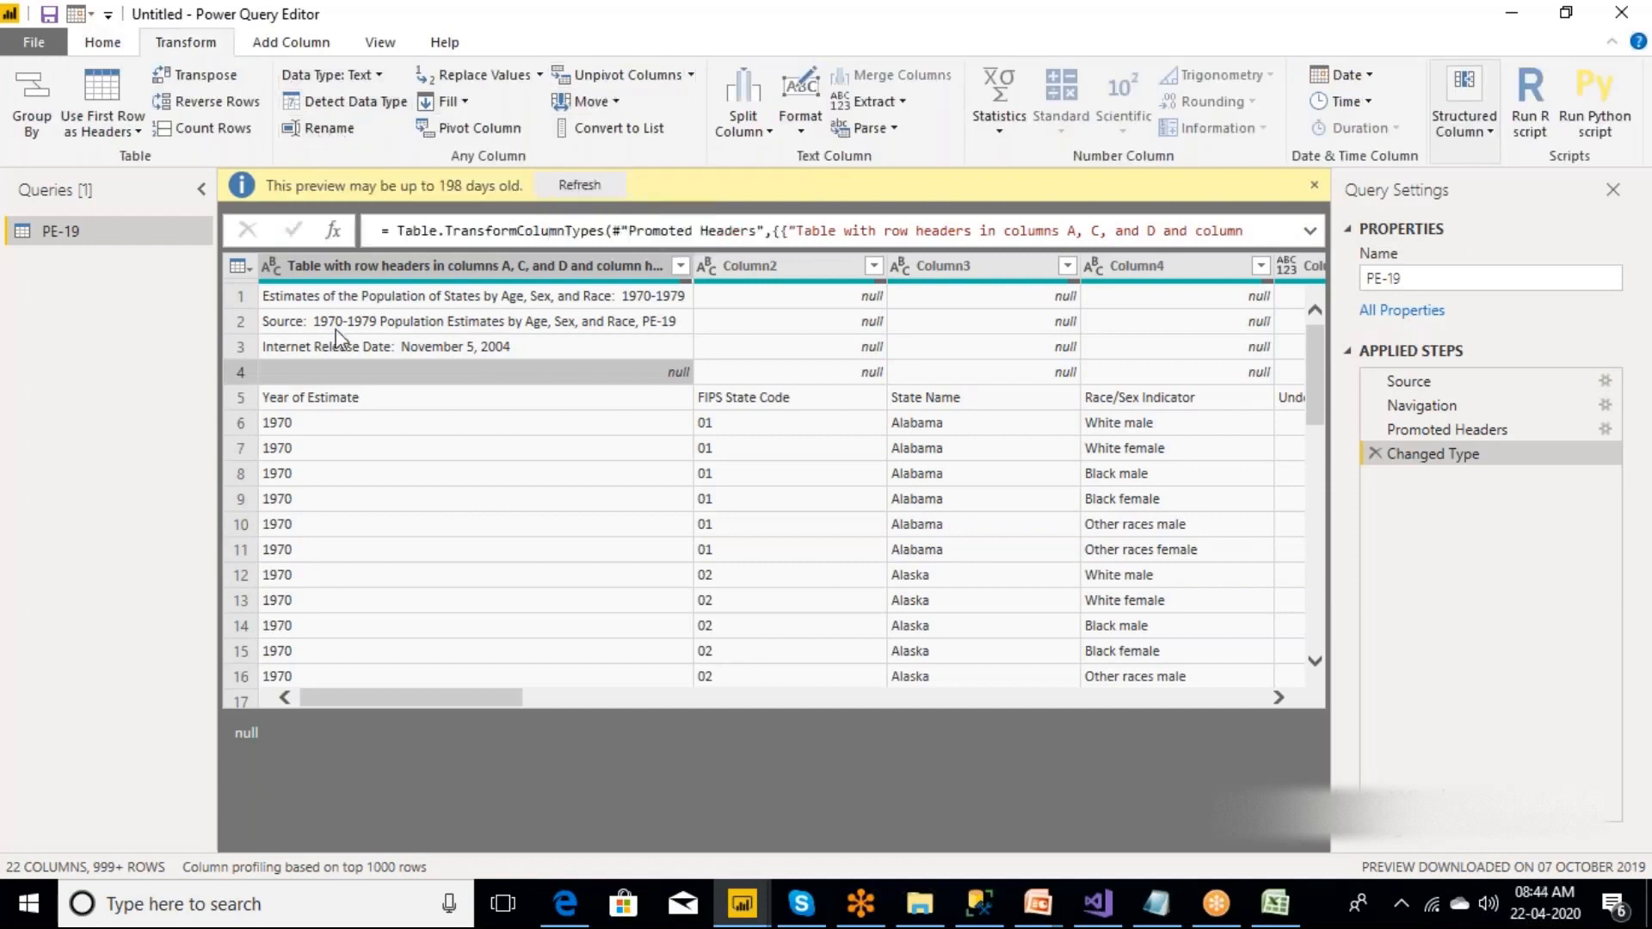
pyautogui.click(241, 295)
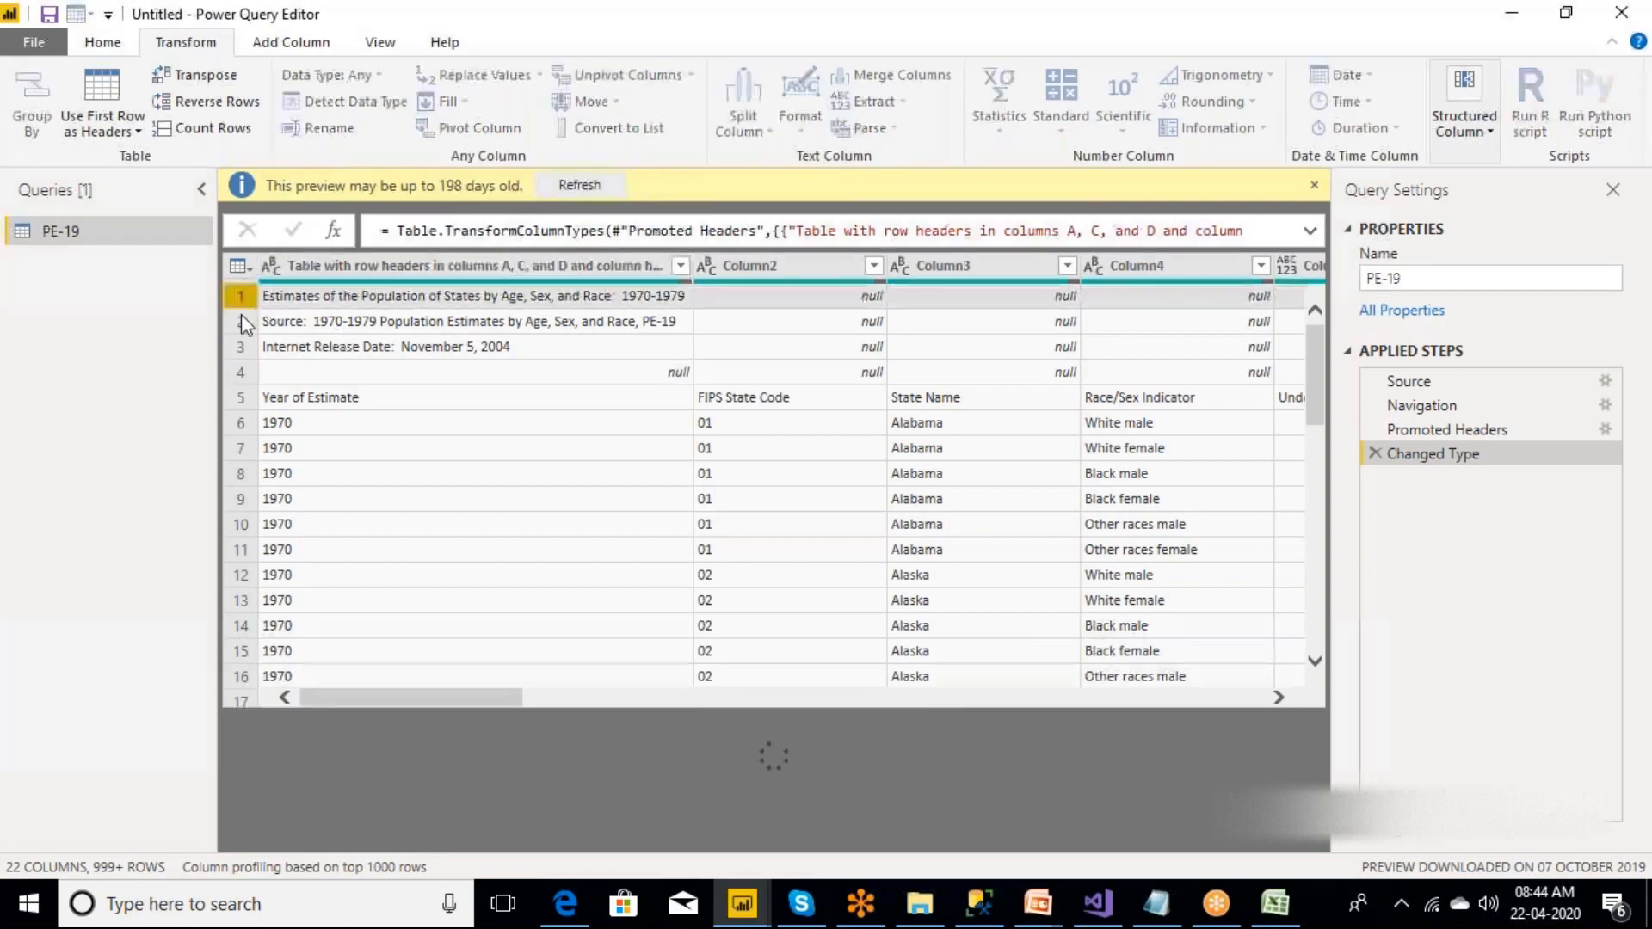
pyautogui.click(241, 323)
pyautogui.click(240, 347)
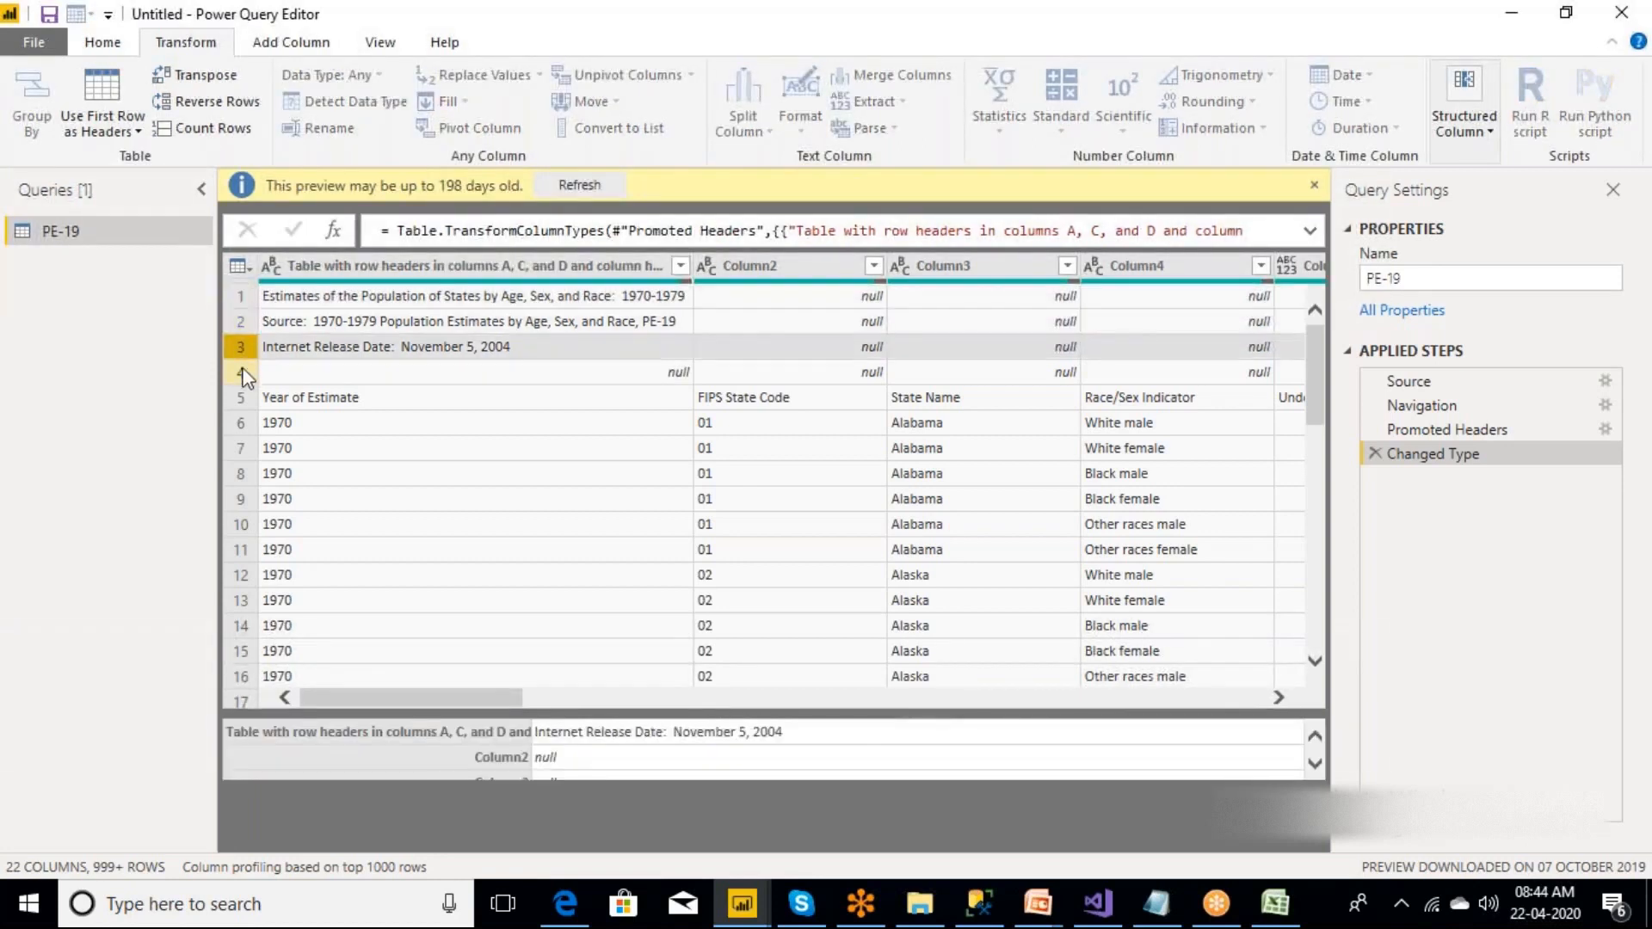
pyautogui.click(242, 373)
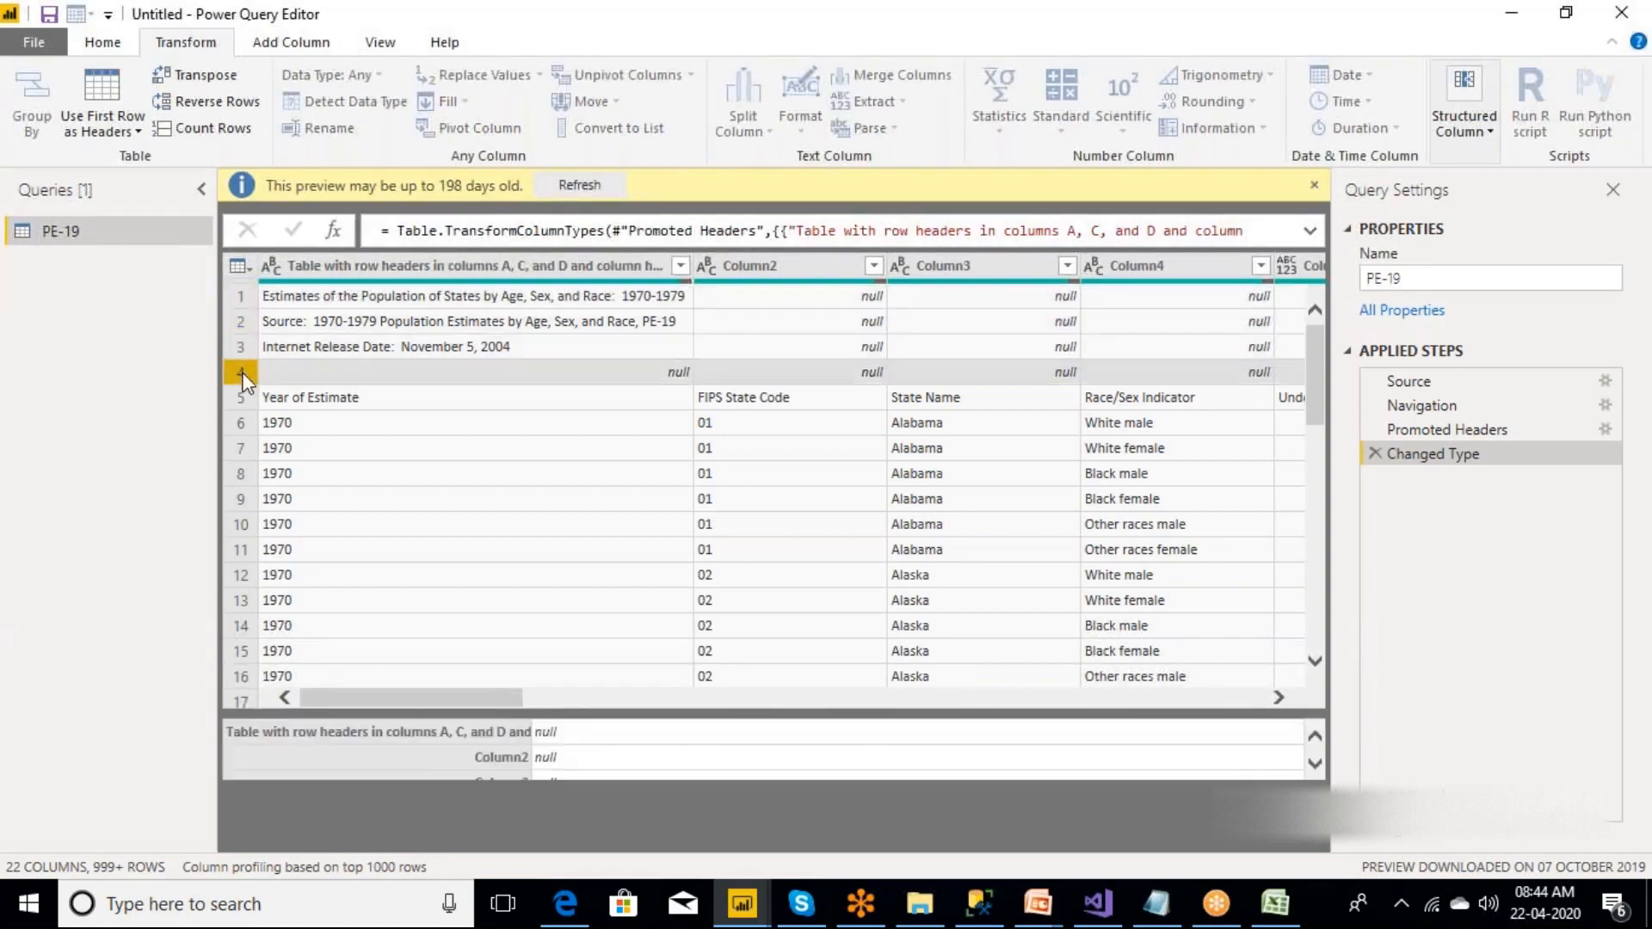
pyautogui.click(112, 49)
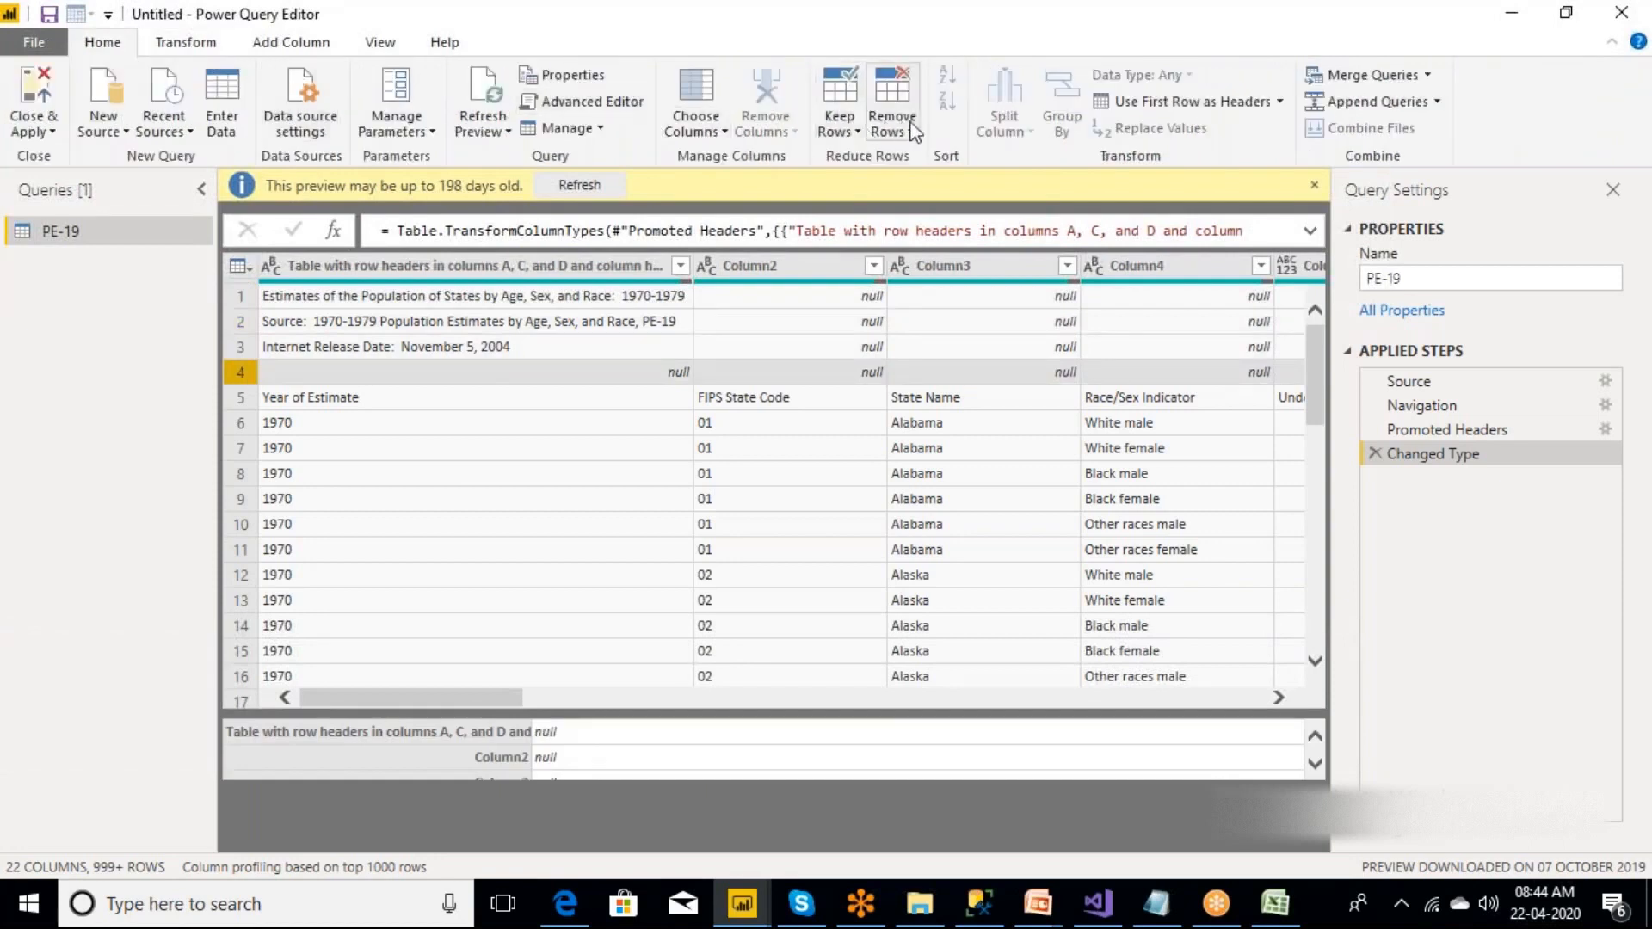
pyautogui.click(910, 134)
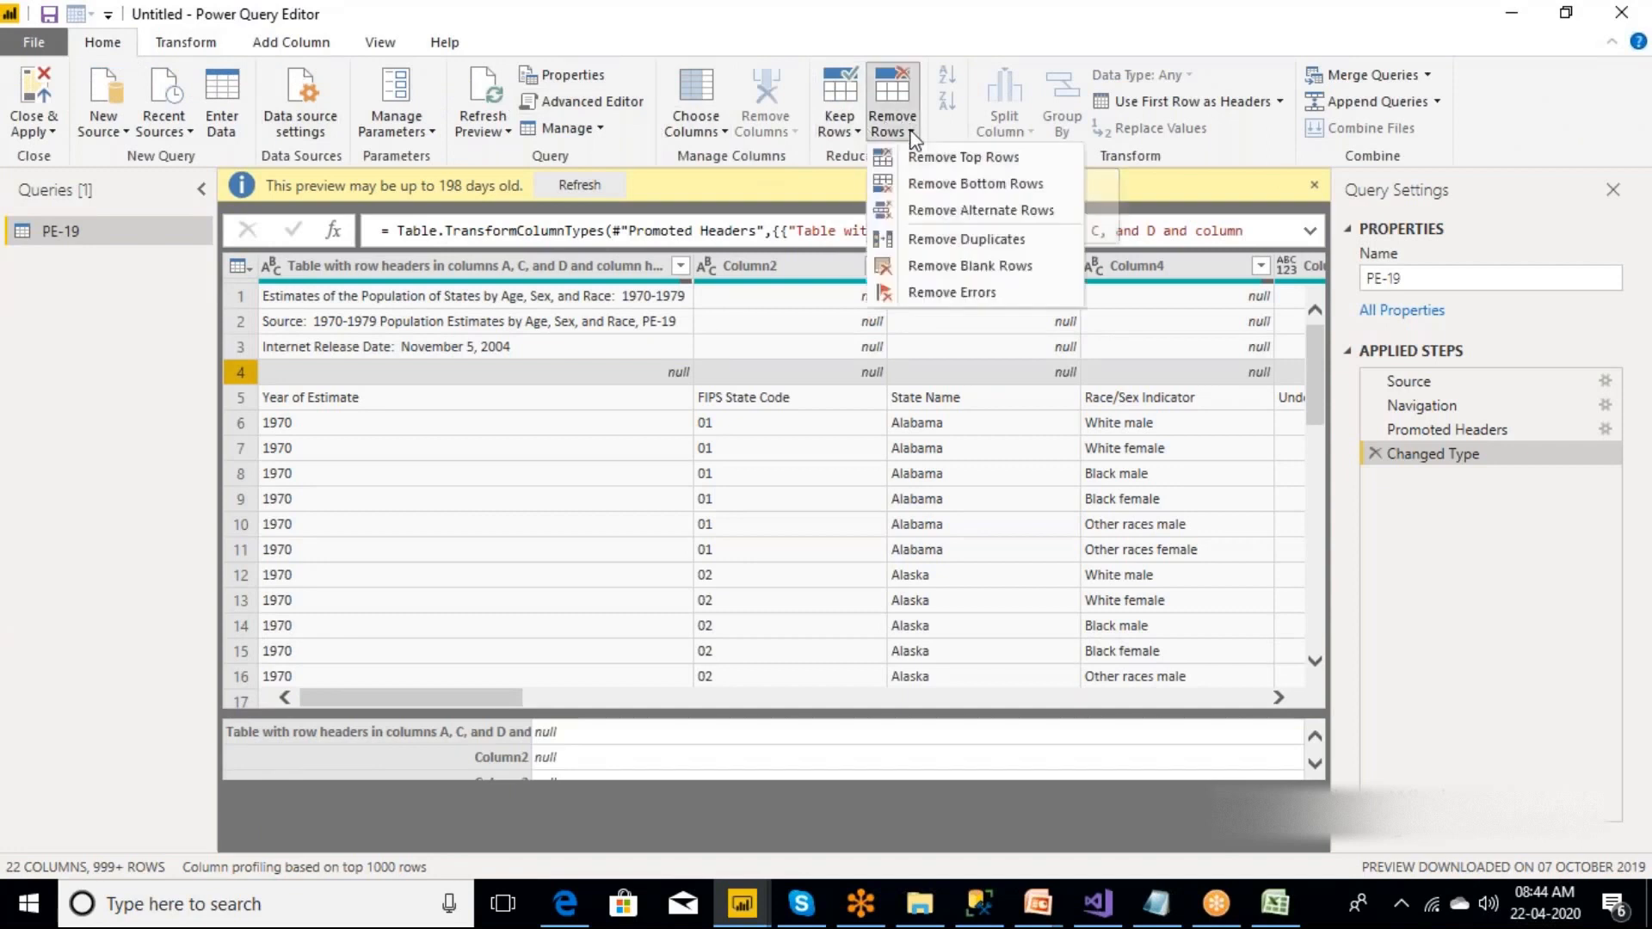
pyautogui.click(986, 158)
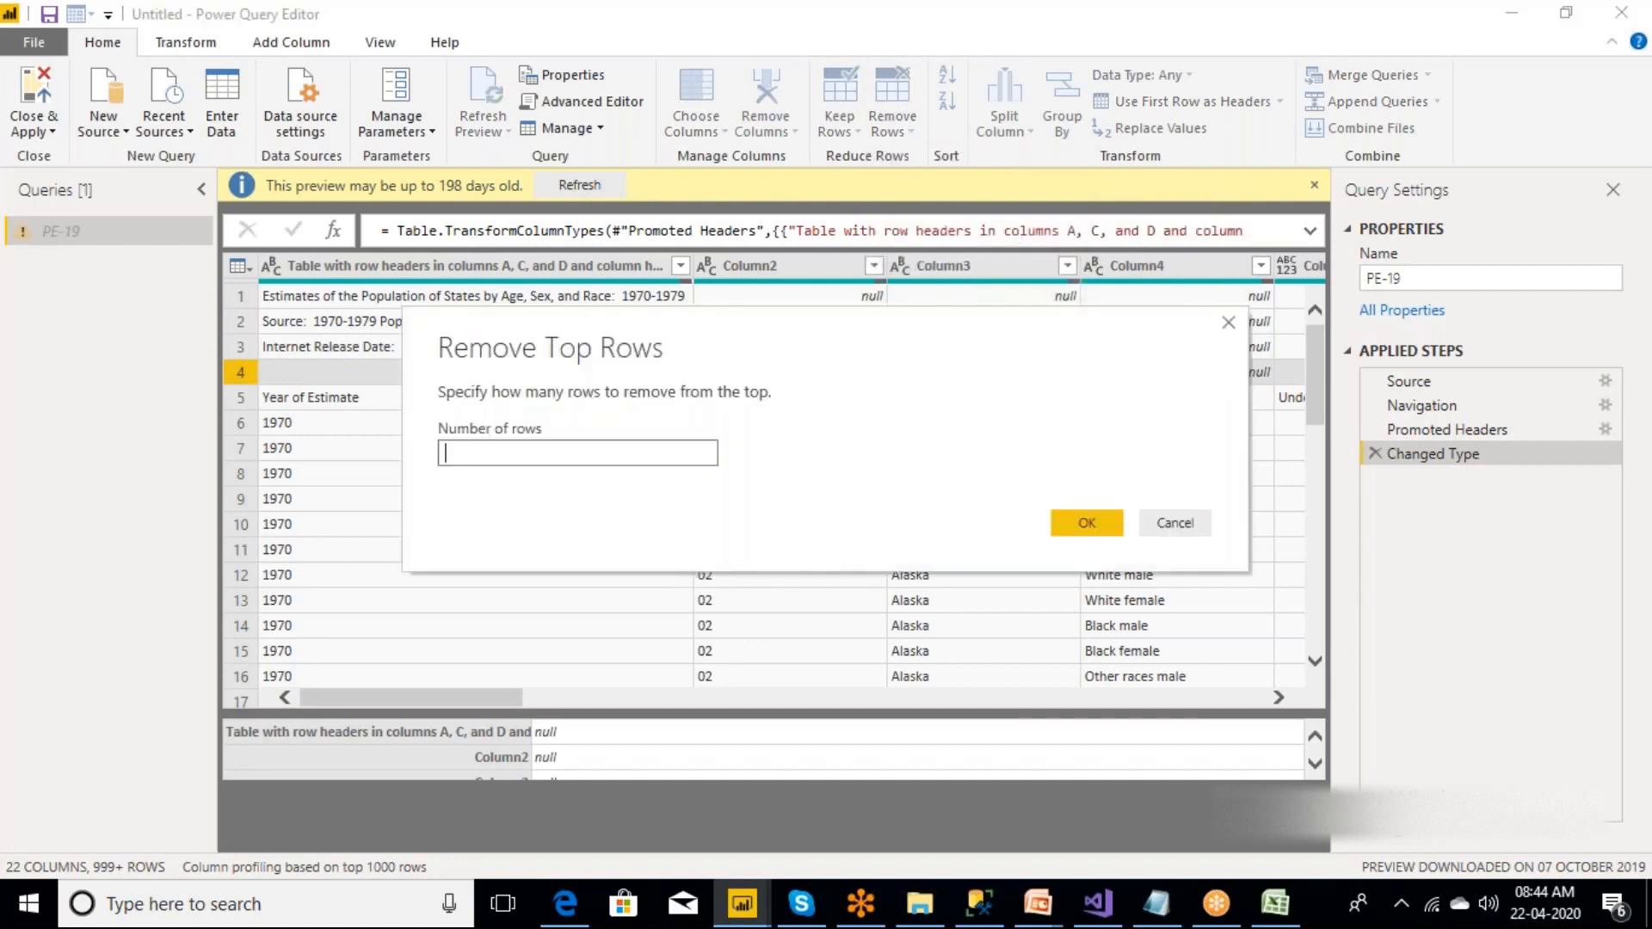
pyautogui.write('4')
pyautogui.press('Return')
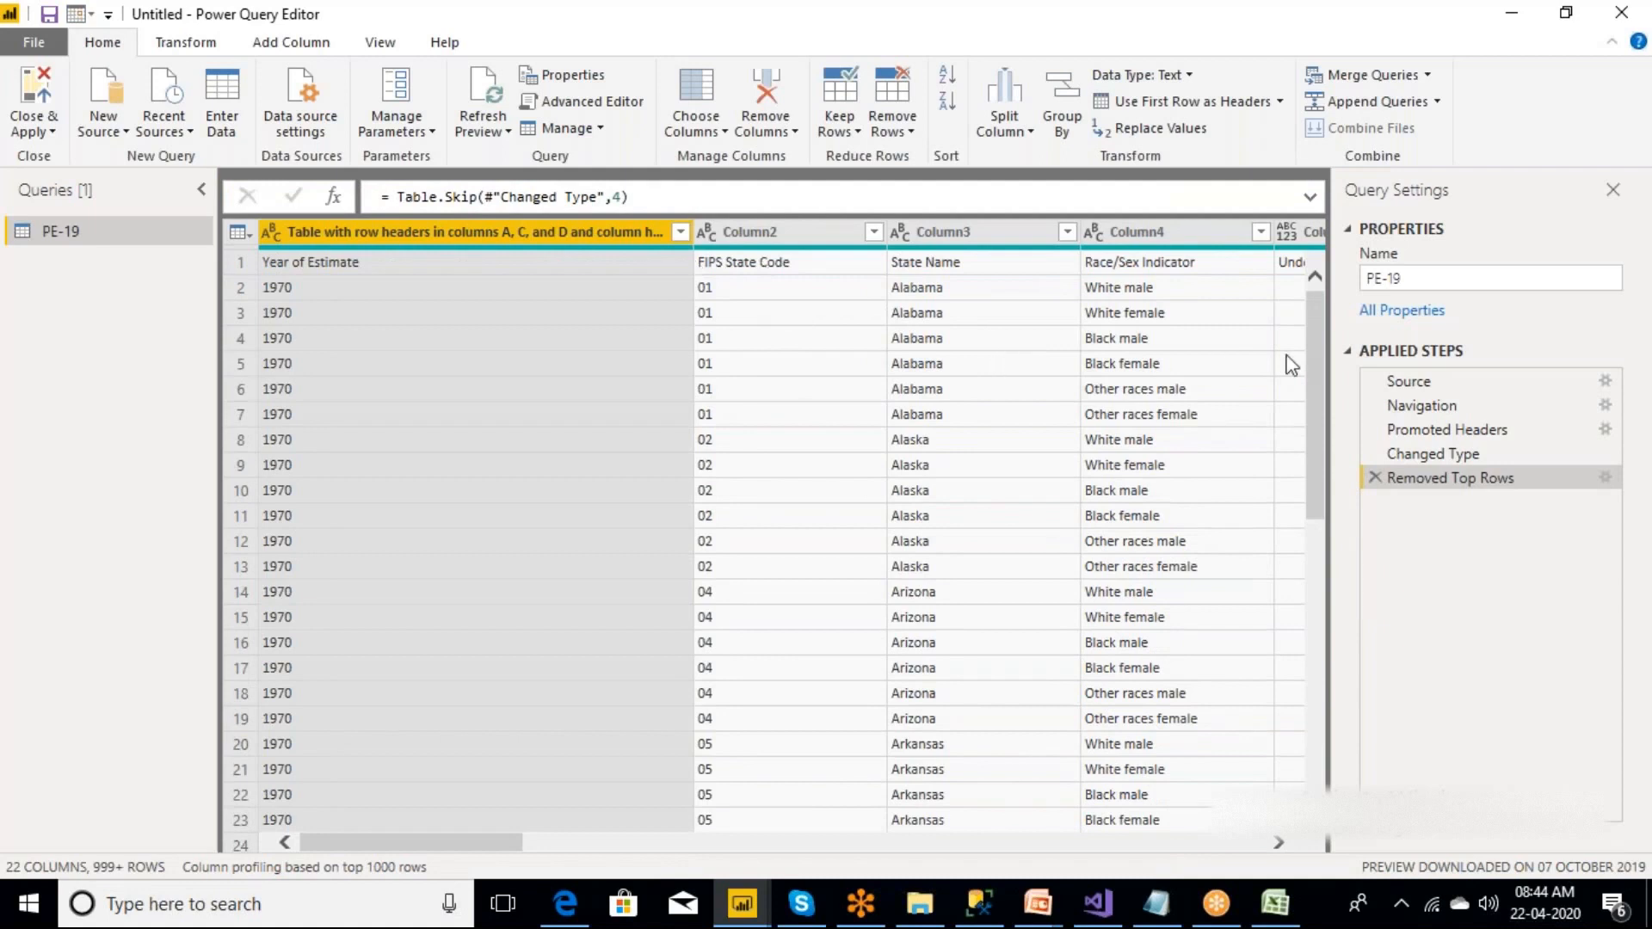
pyautogui.moveTo(1432, 454); pyautogui.dragTo(1352, 404)
pyautogui.click(1375, 478)
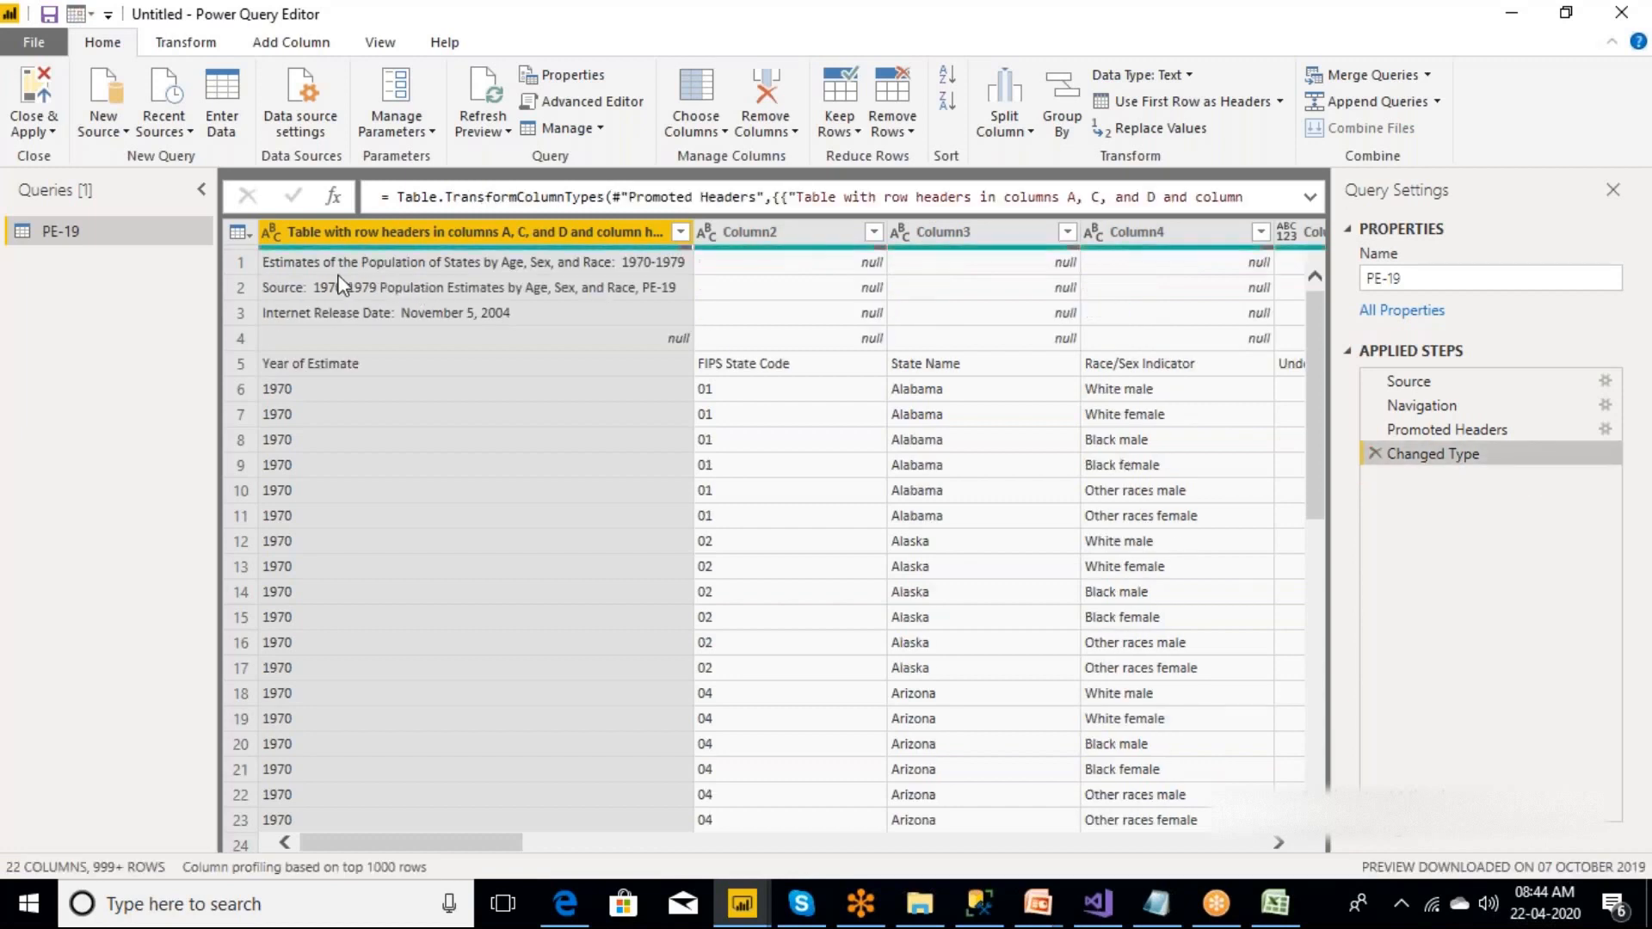
# Remove the top 4 rows above the column headings in the PE-19 query.
pyautogui.click(251, 270)
pyautogui.click(244, 291)
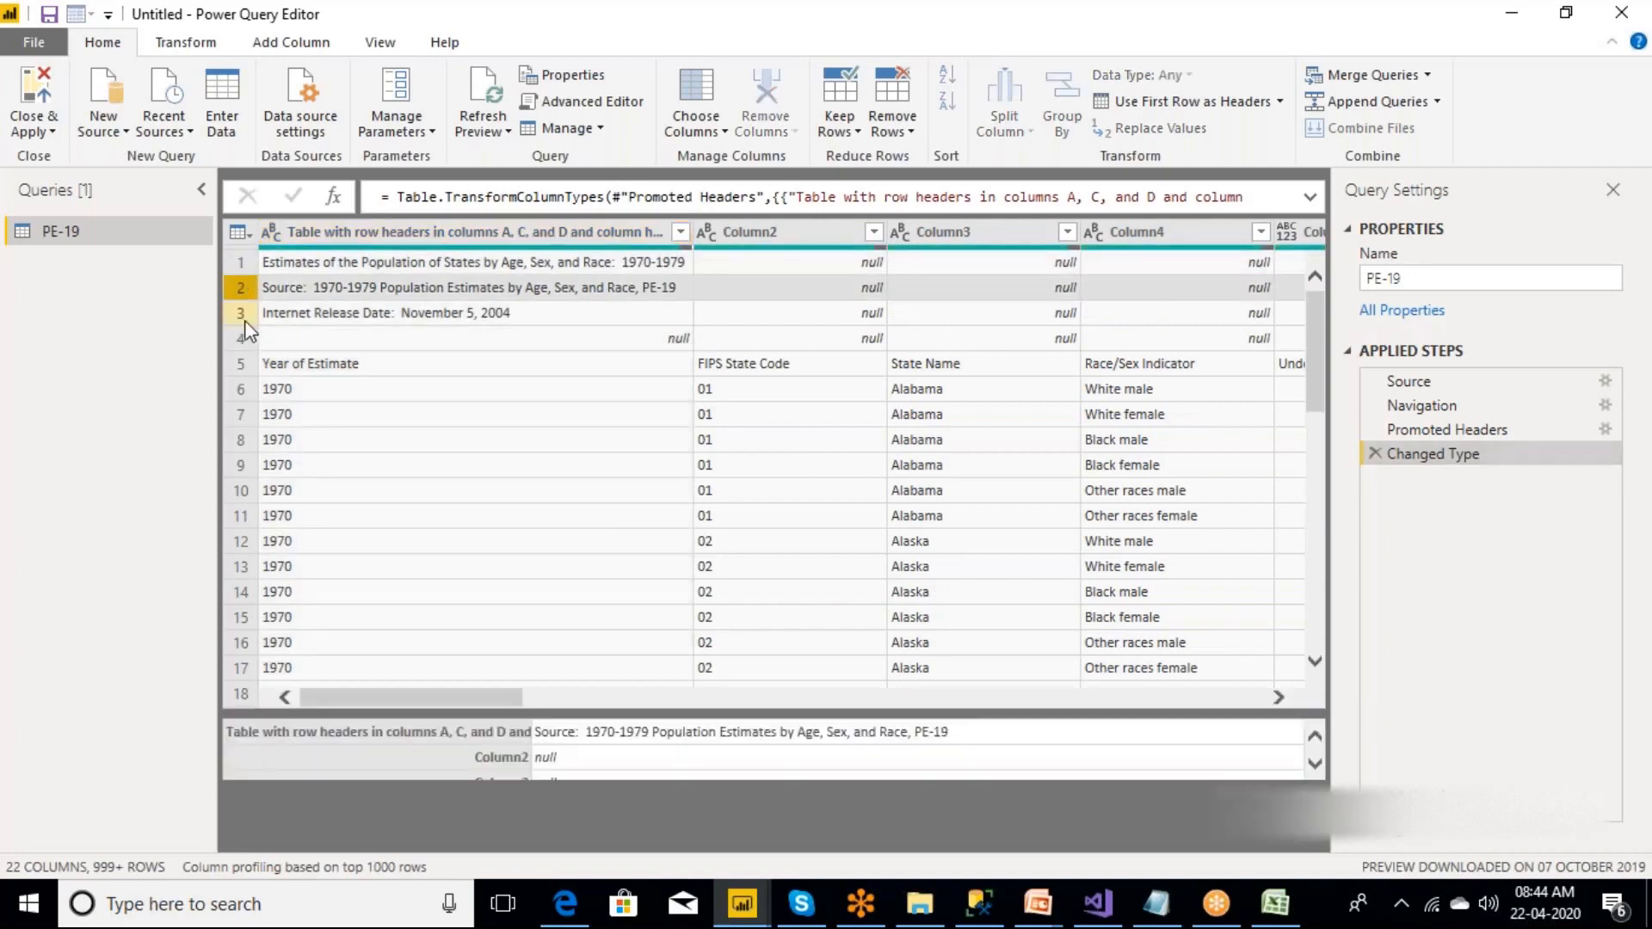
pyautogui.click(244, 314)
pyautogui.click(244, 338)
pyautogui.click(909, 137)
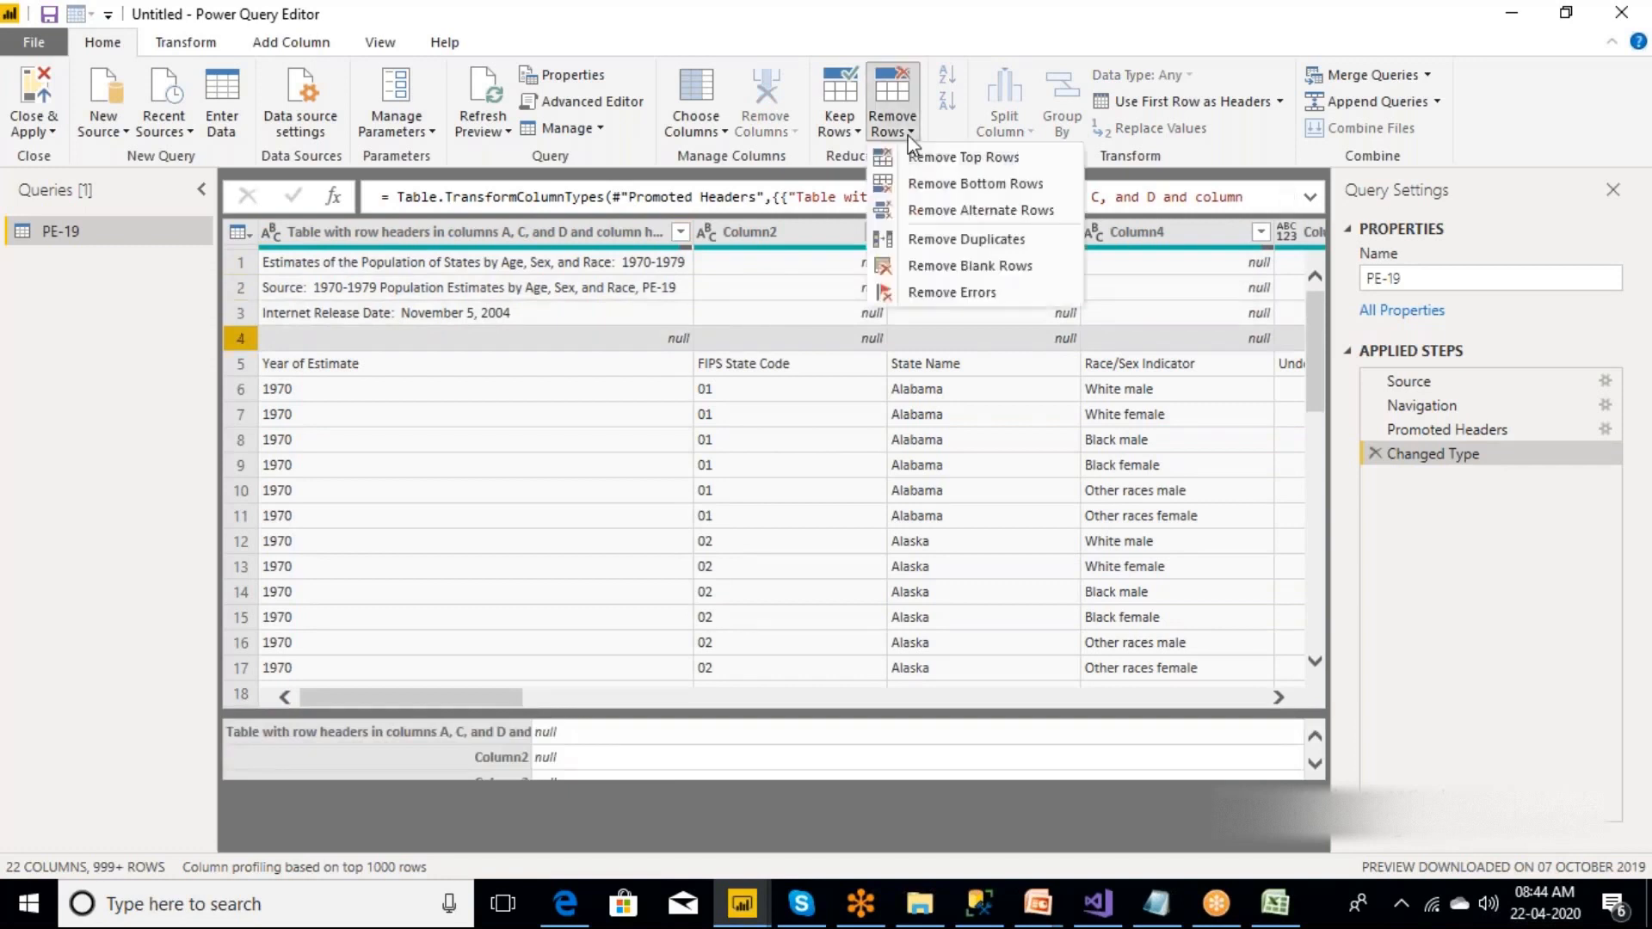
pyautogui.click(946, 161)
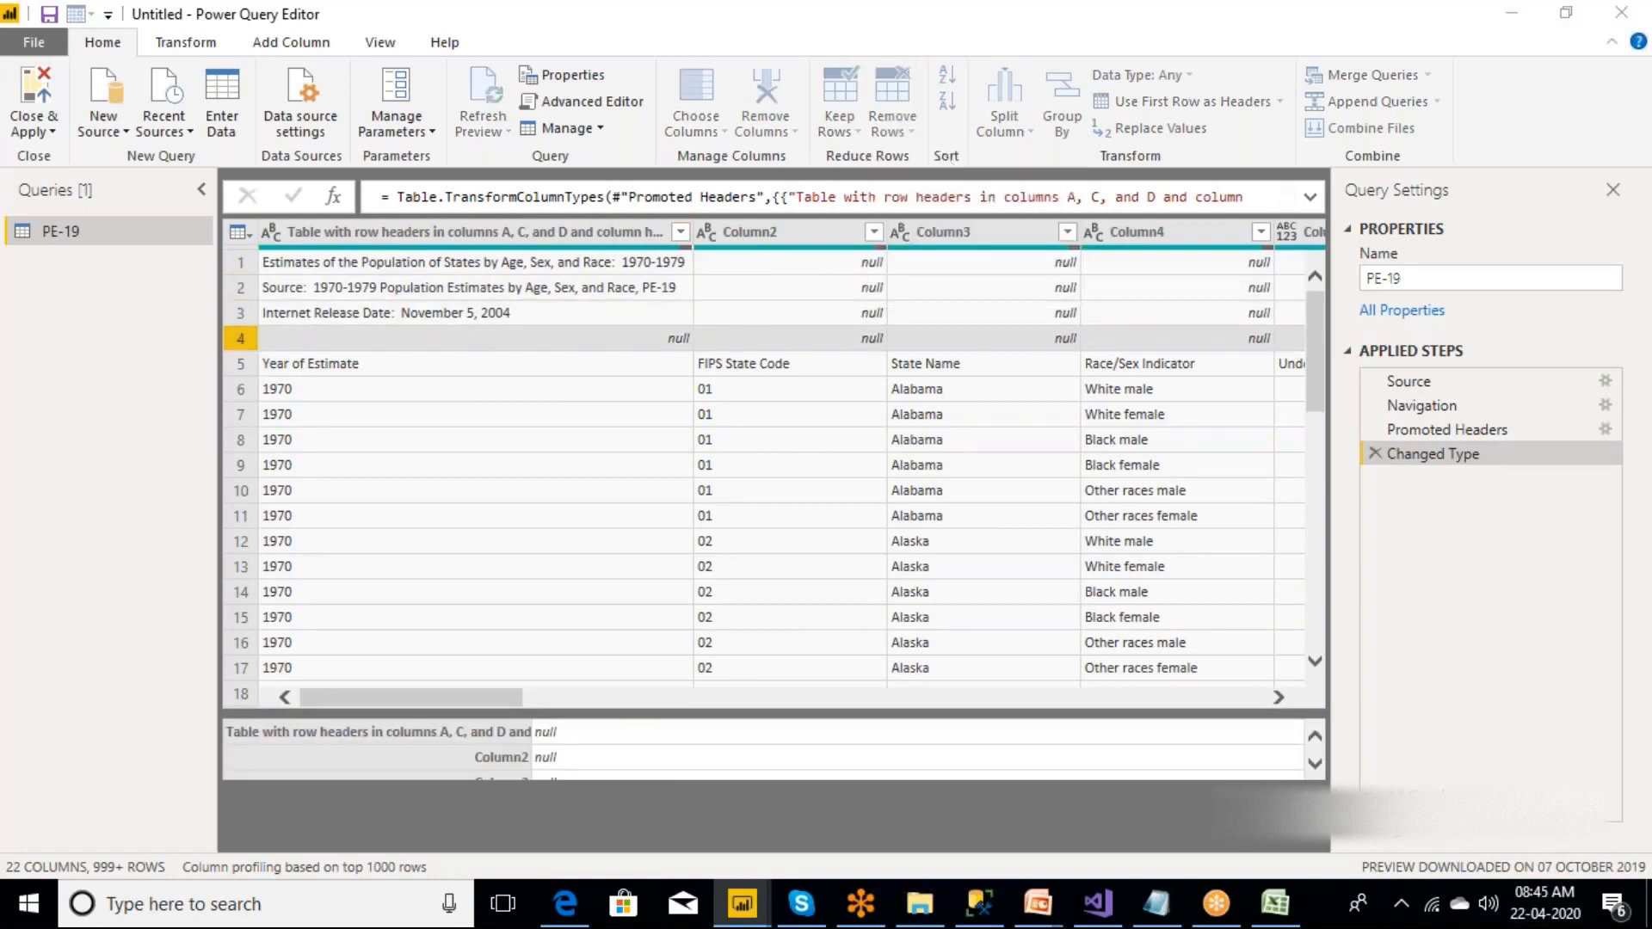
pyautogui.write('4')
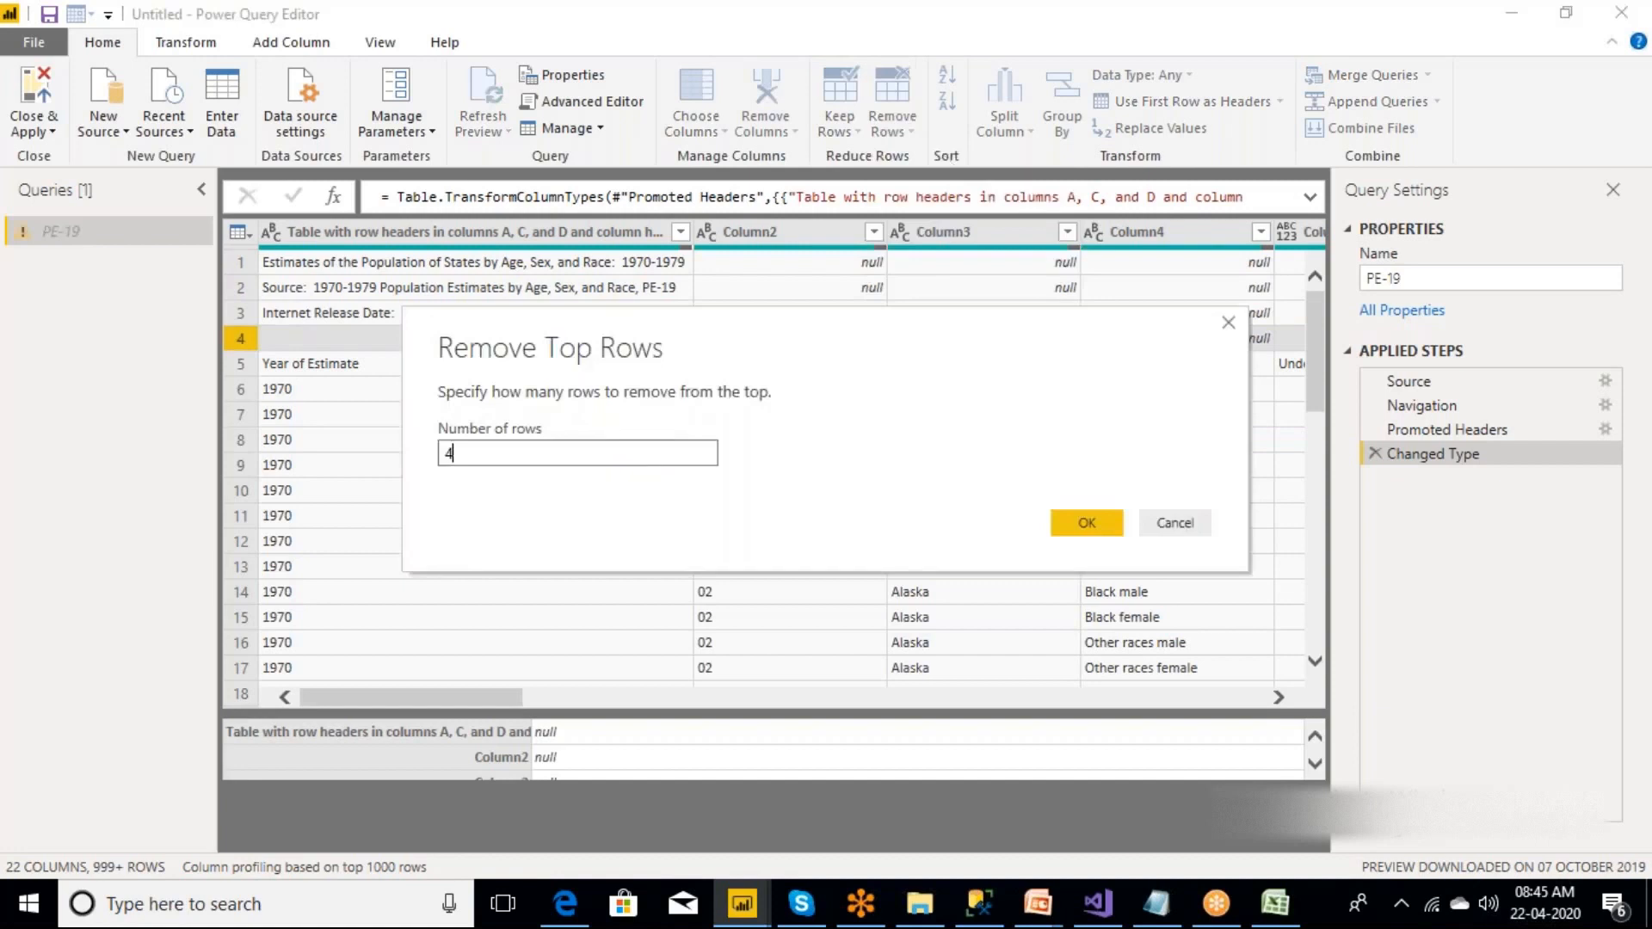
pyautogui.press('Return')
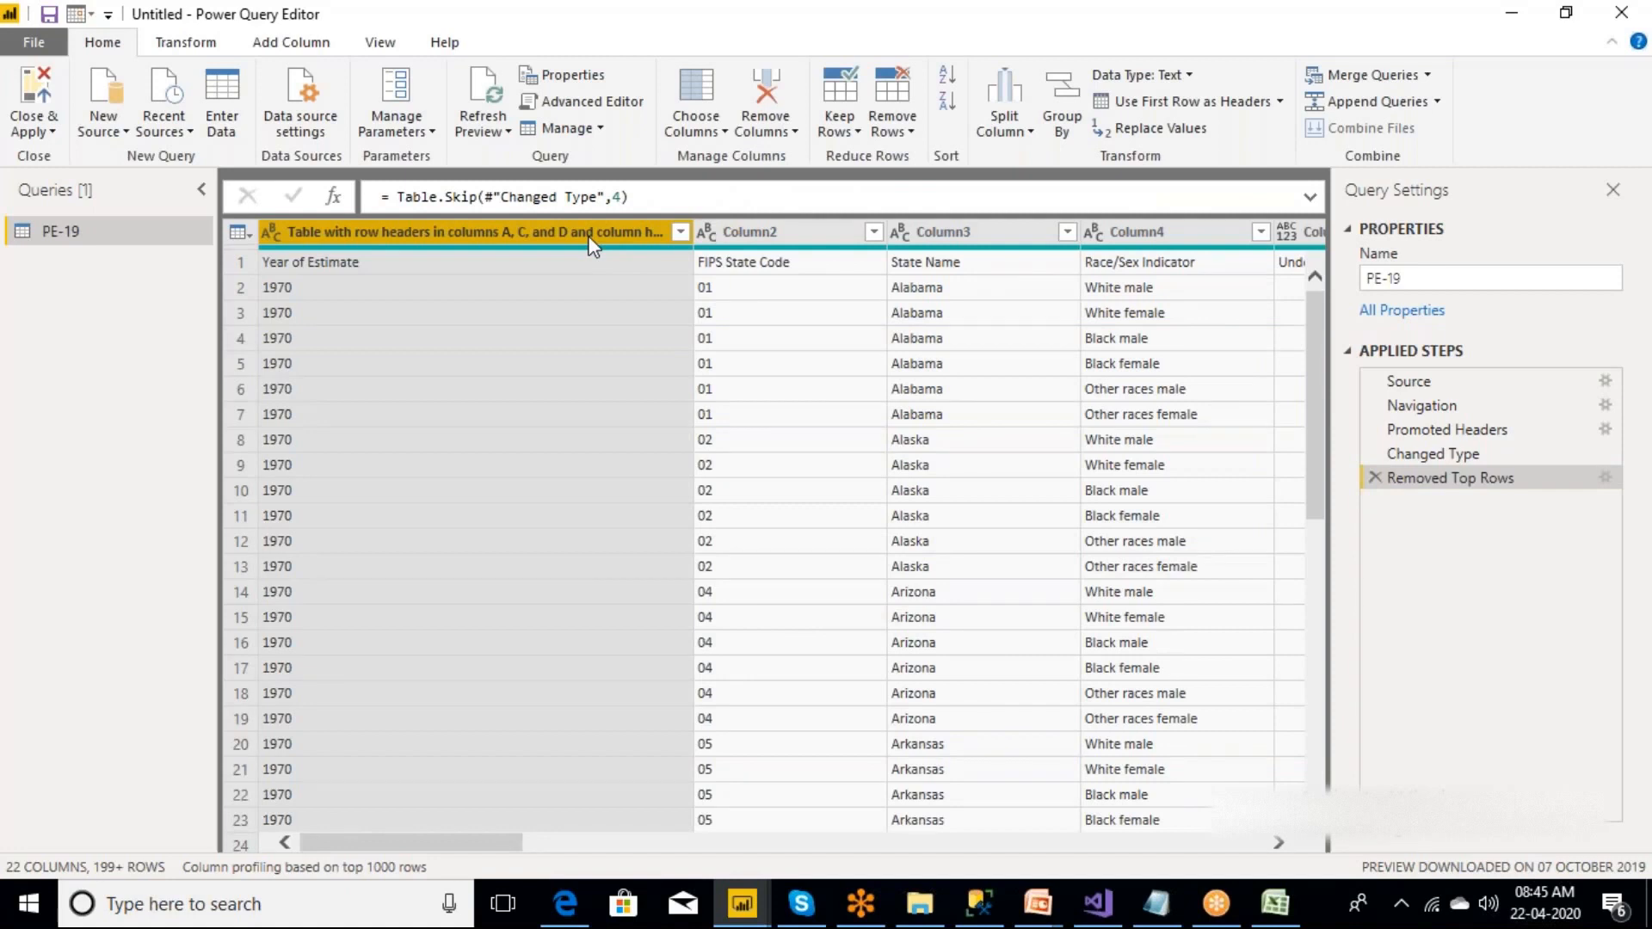
# Examine the generic column headers and the first rows of the PE-19 query.
pyautogui.click(777, 242)
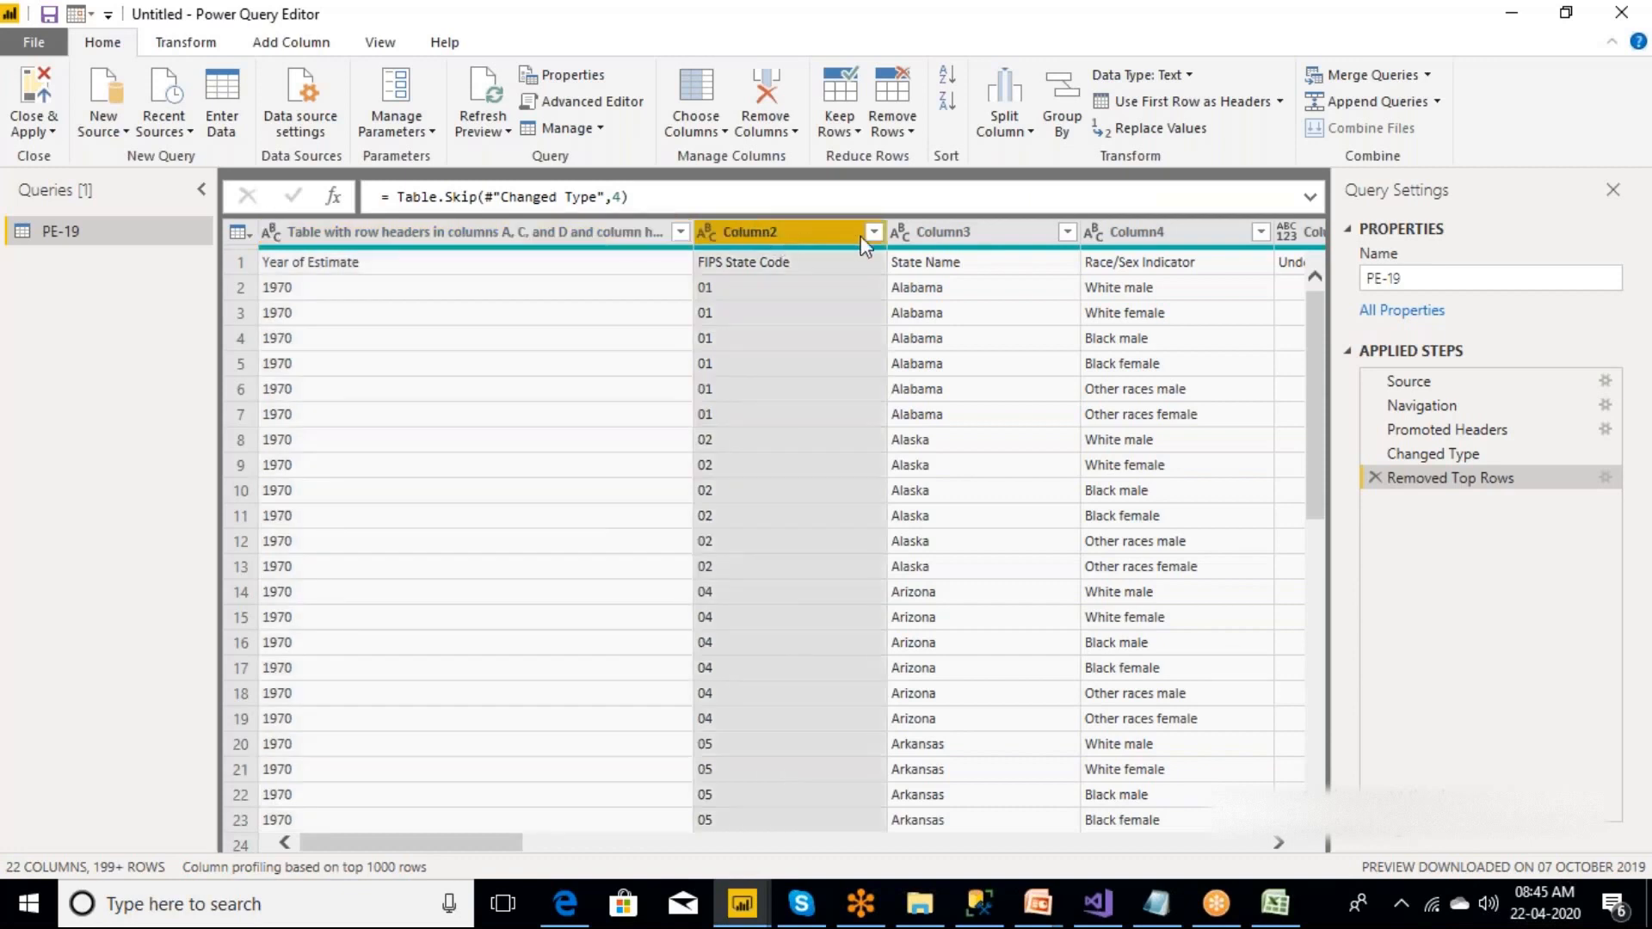
pyautogui.click(966, 241)
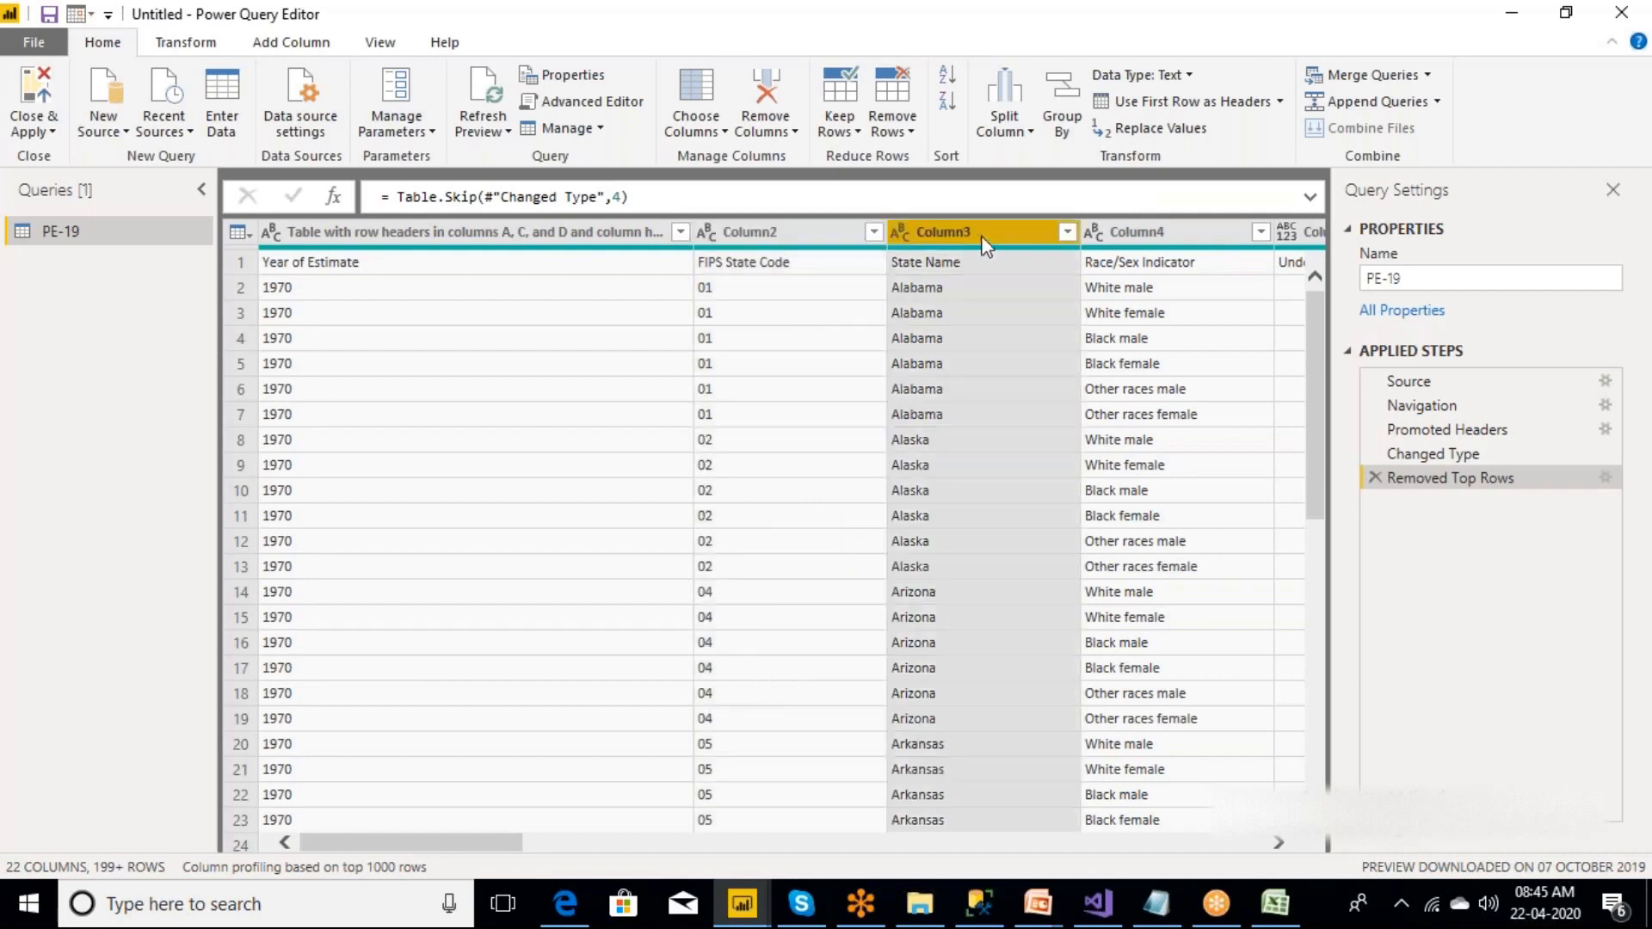
pyautogui.click(1138, 235)
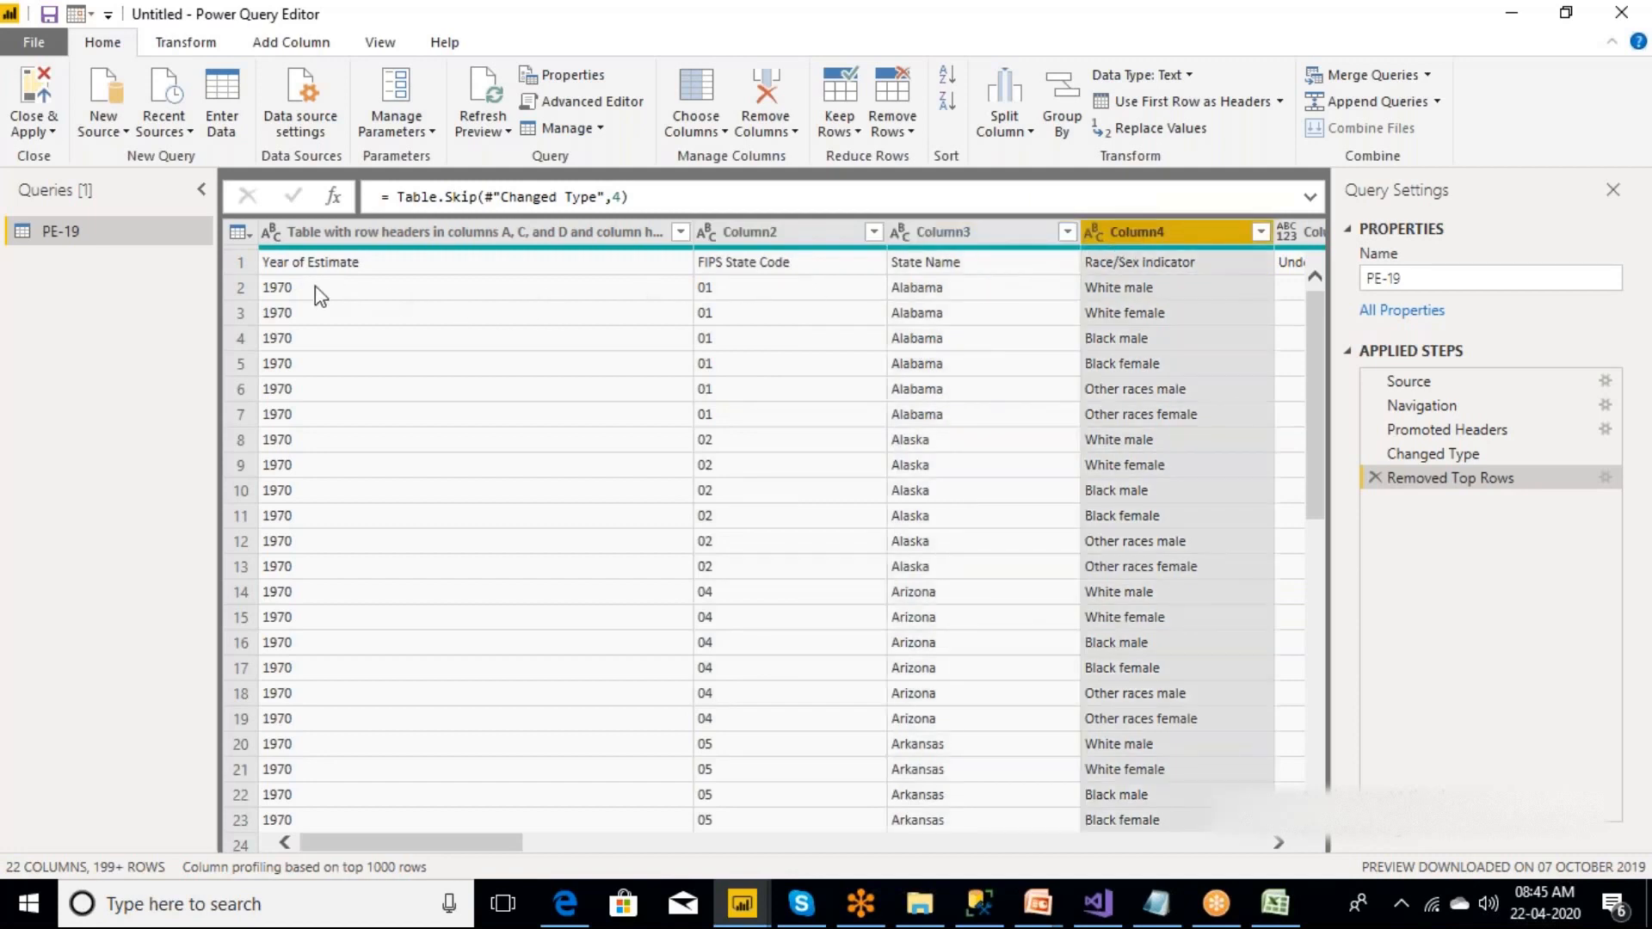
pyautogui.click(242, 263)
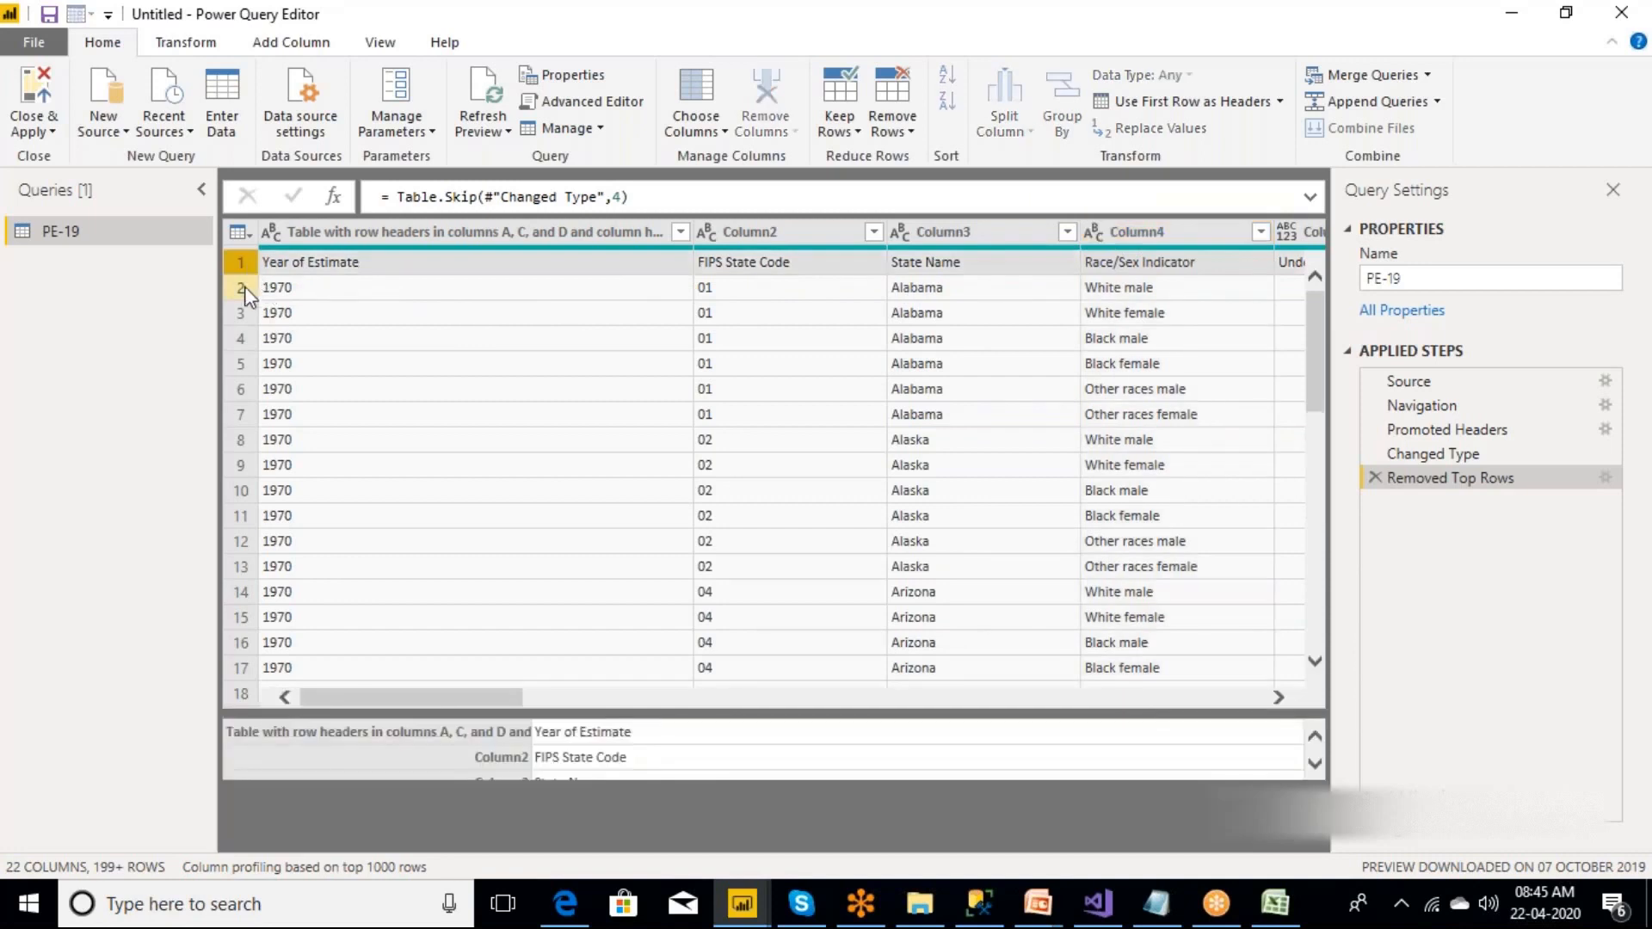
pyautogui.click(242, 289)
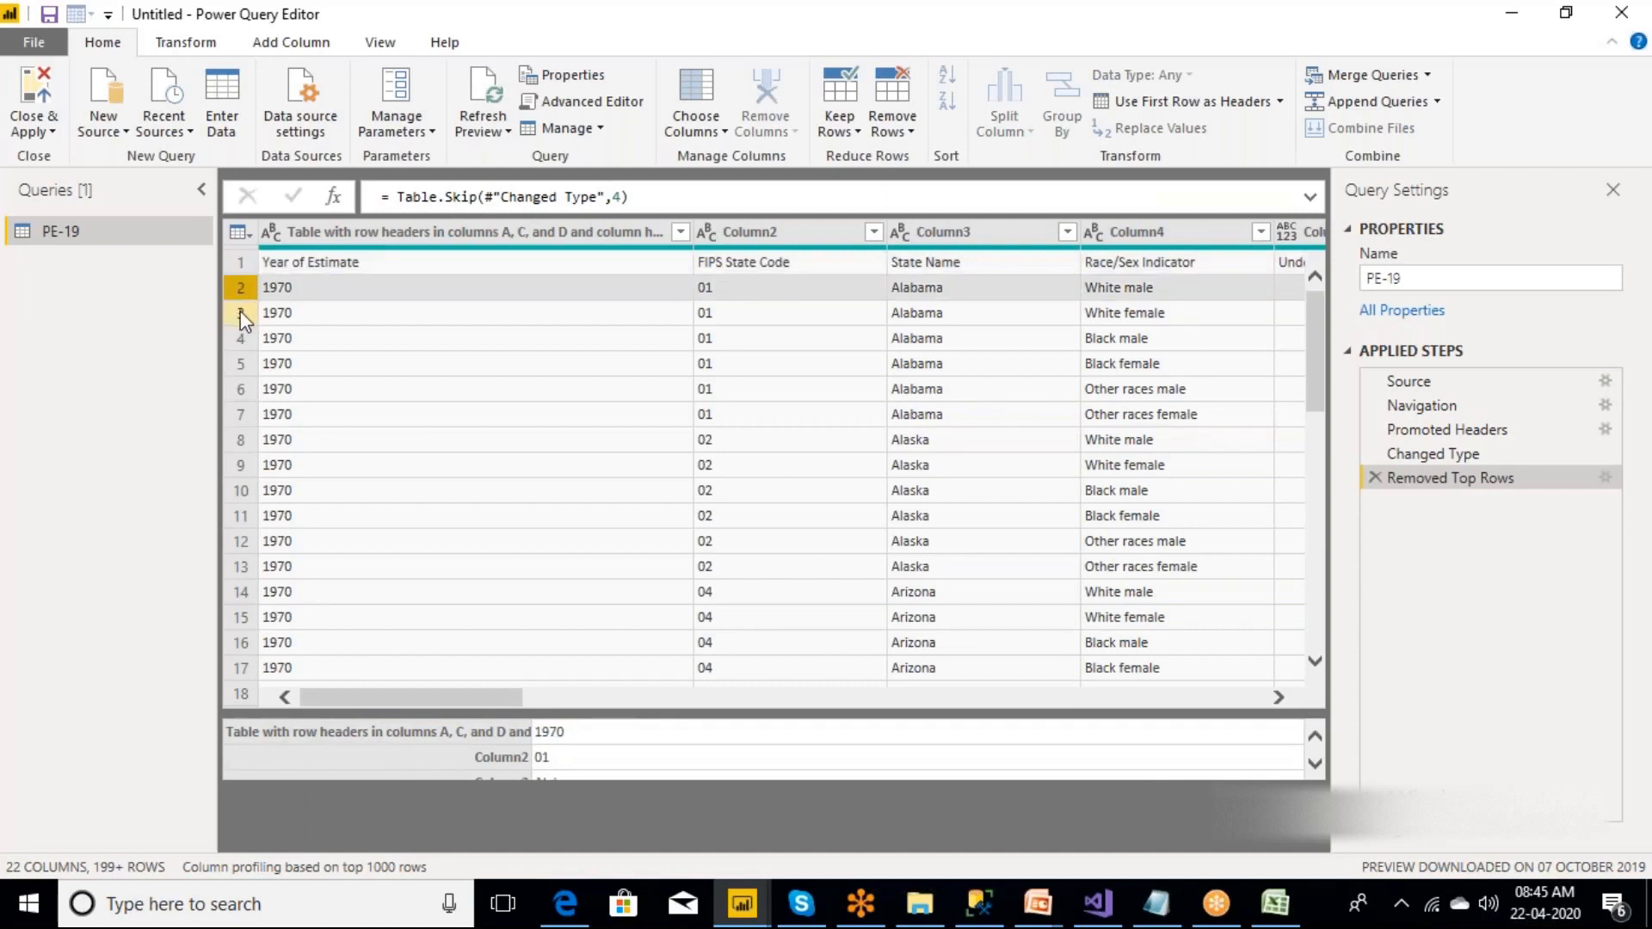
pyautogui.click(242, 316)
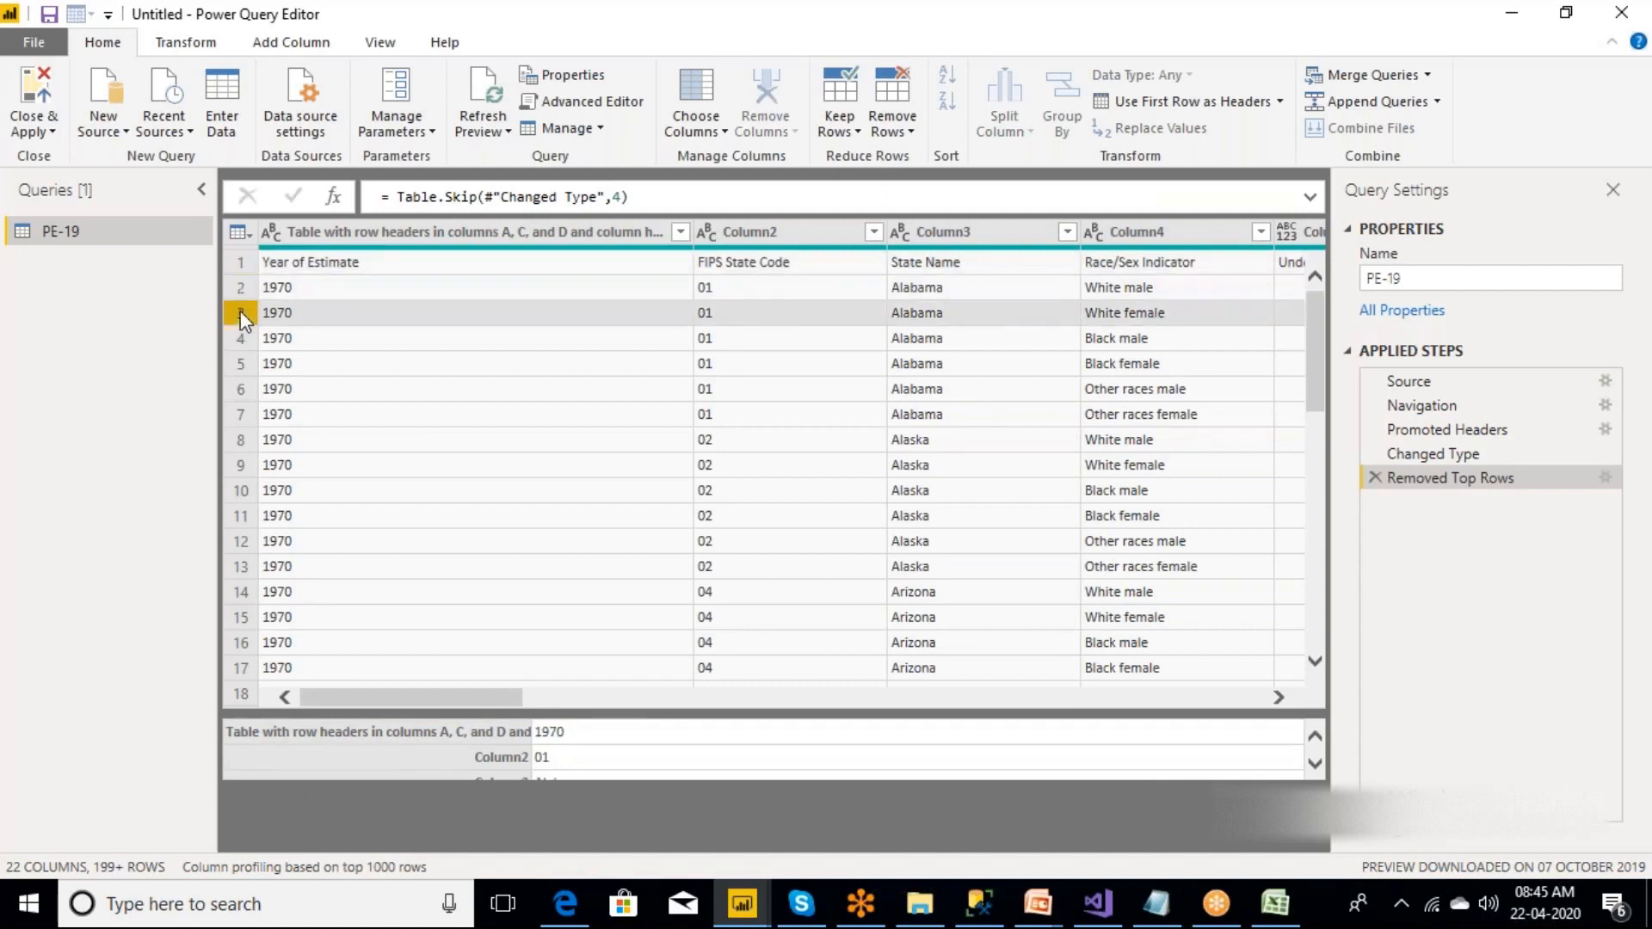
pyautogui.click(241, 264)
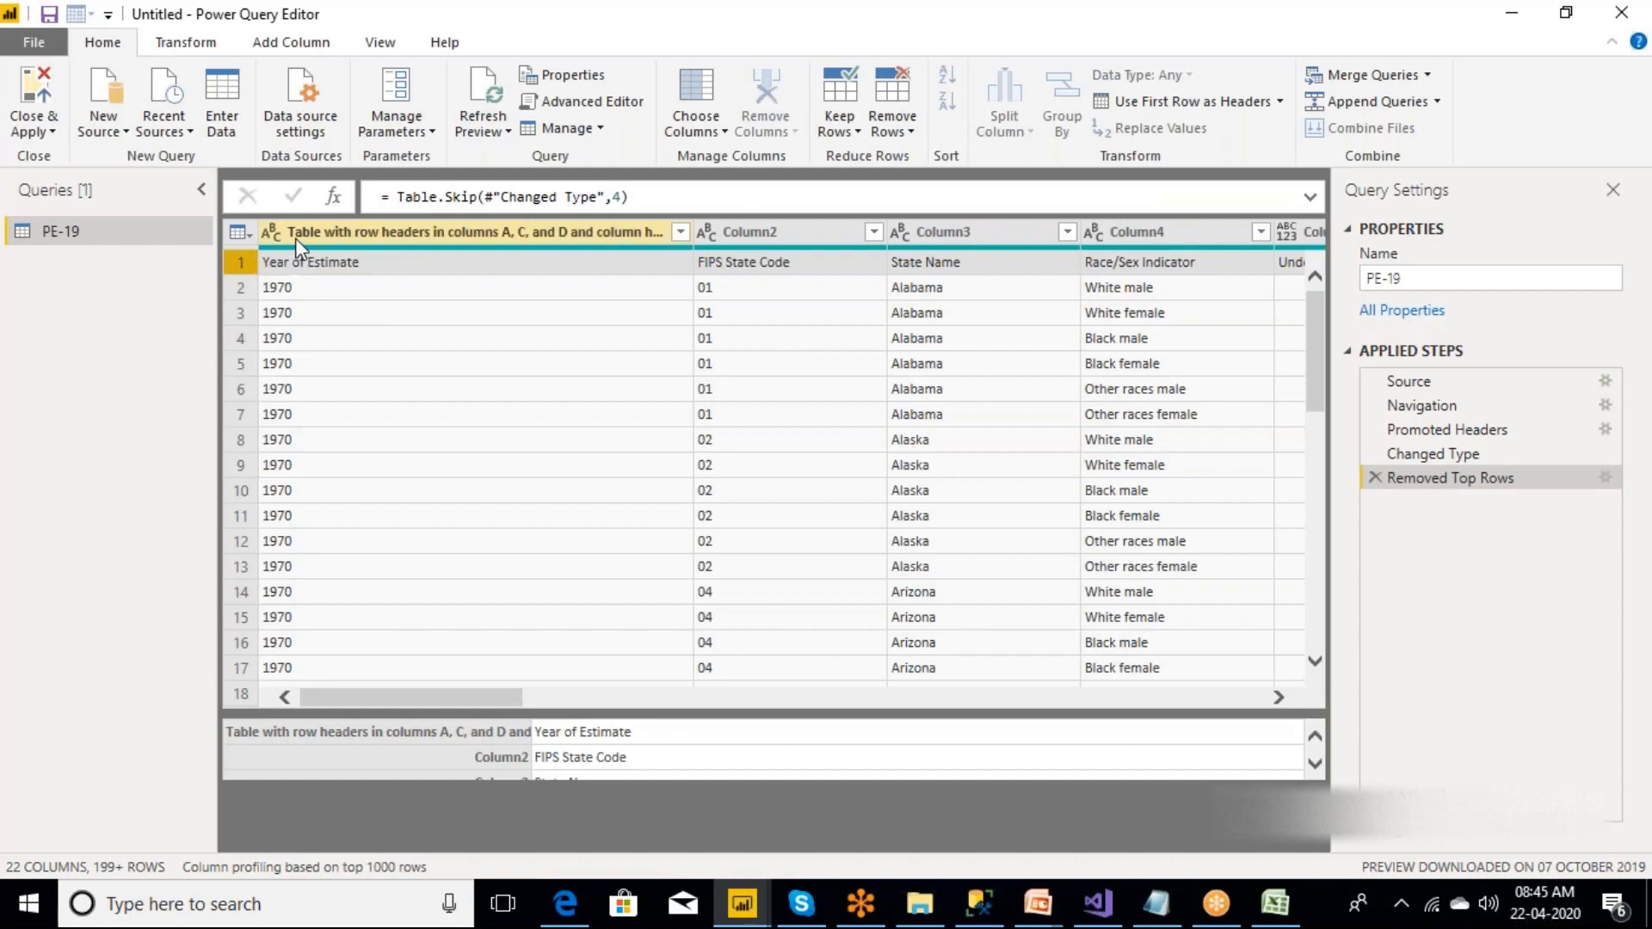
# Use the first row of the PE-19 query as headers, and check the Year of Estimate, FIPS State Code and State Name columns.
pyautogui.click(1280, 98)
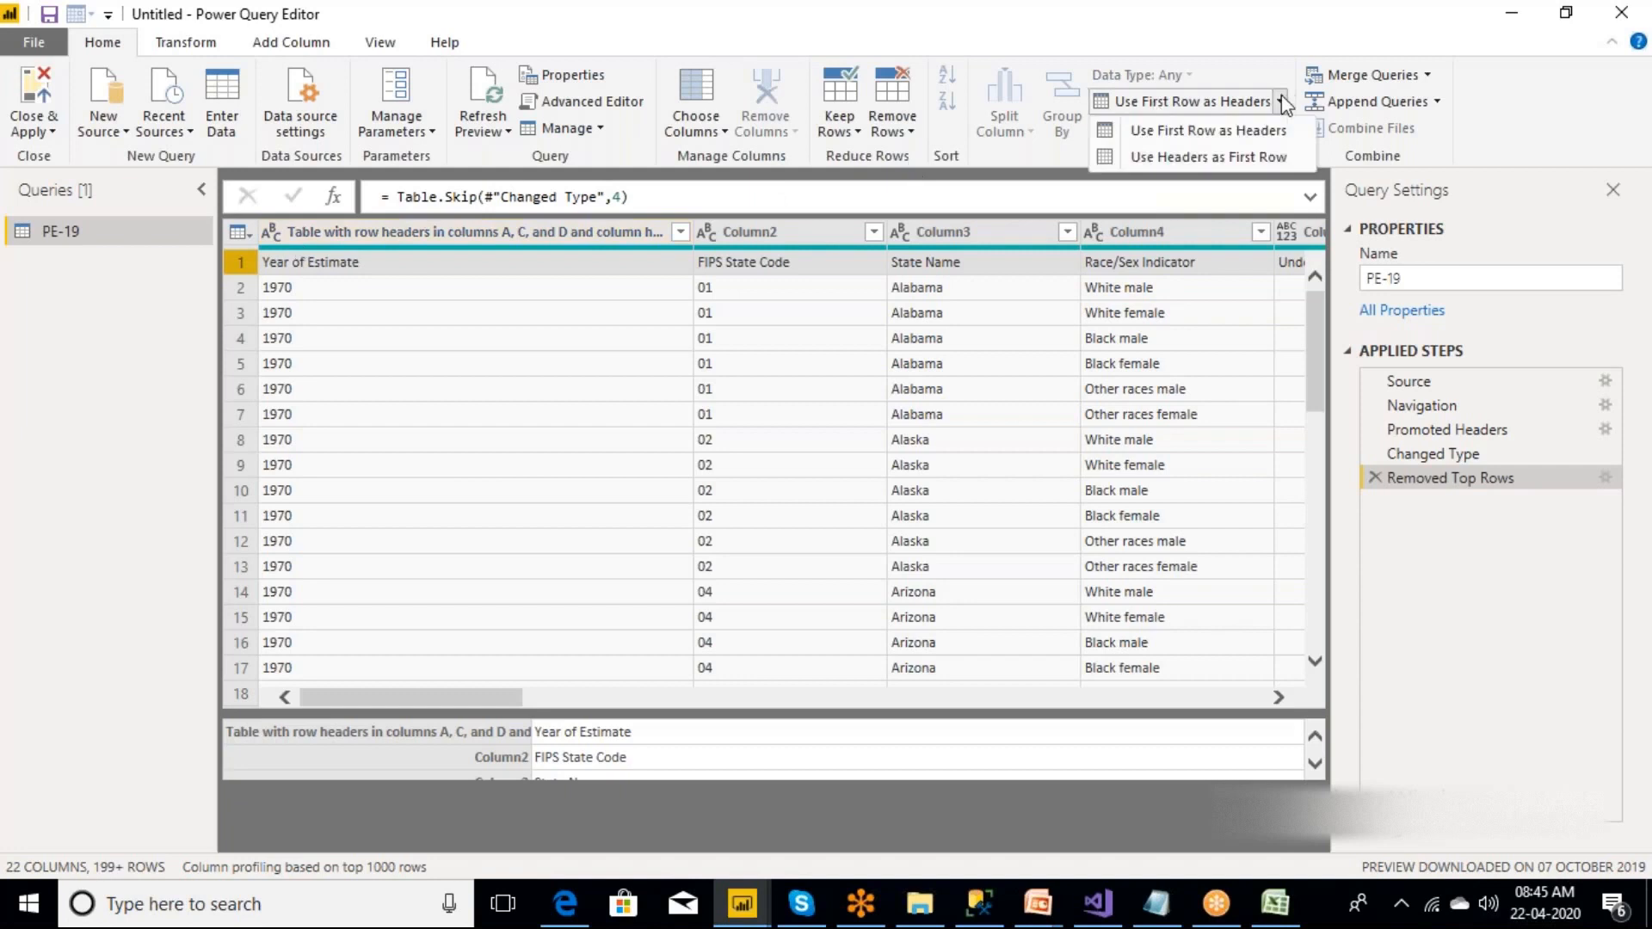
pyautogui.click(1211, 131)
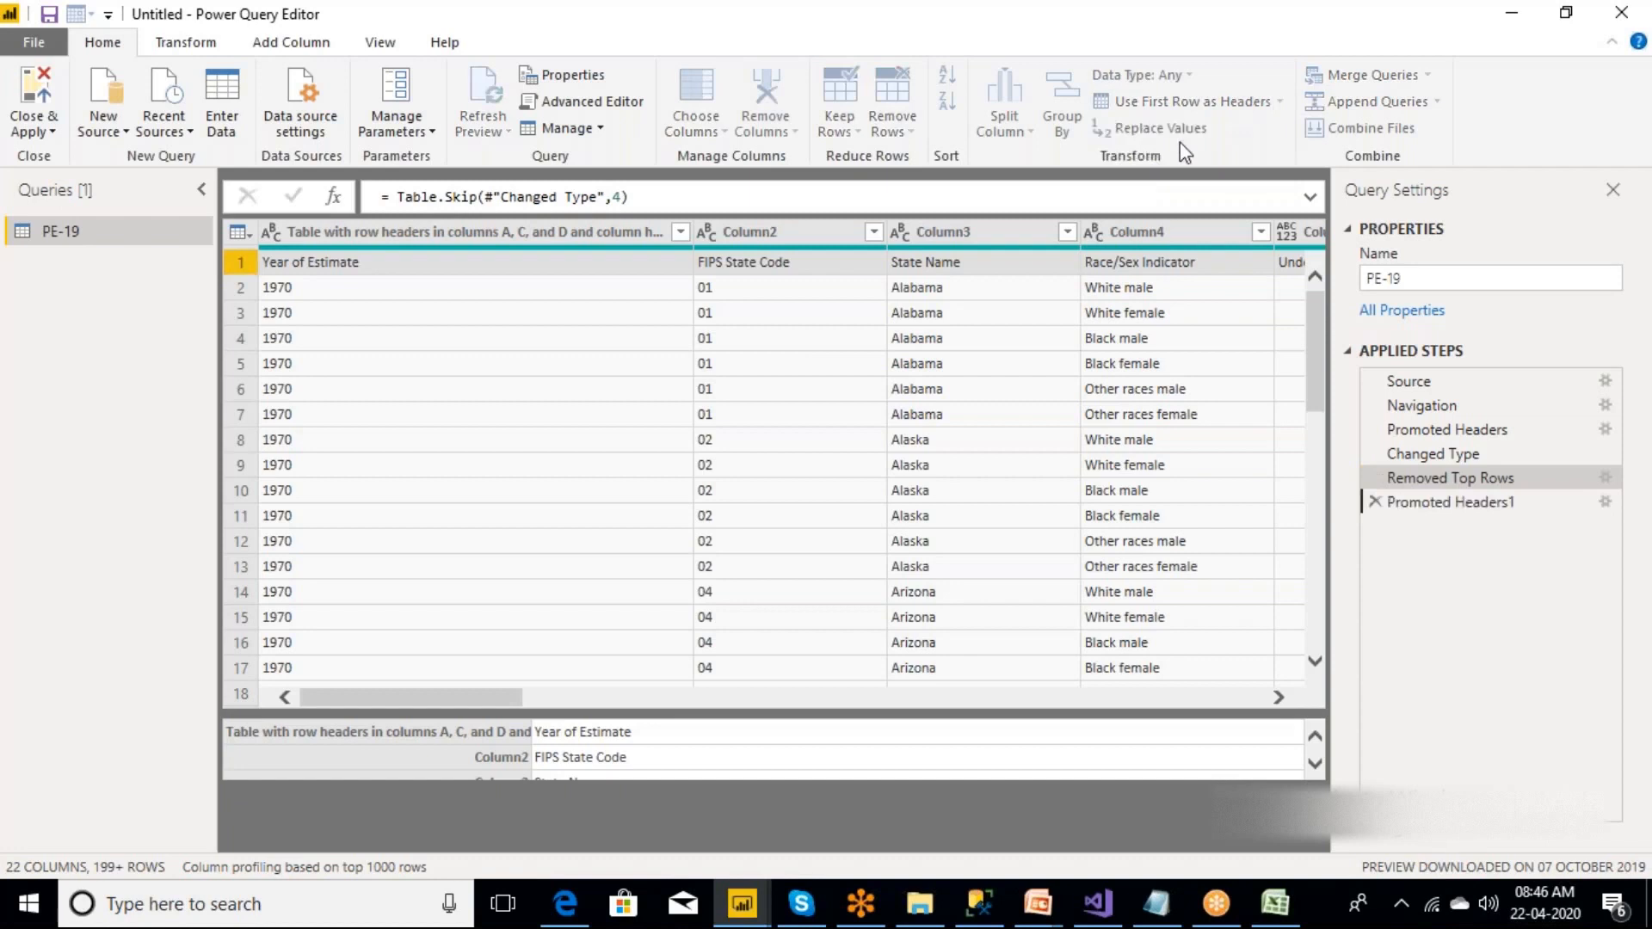
pyautogui.click(400, 242)
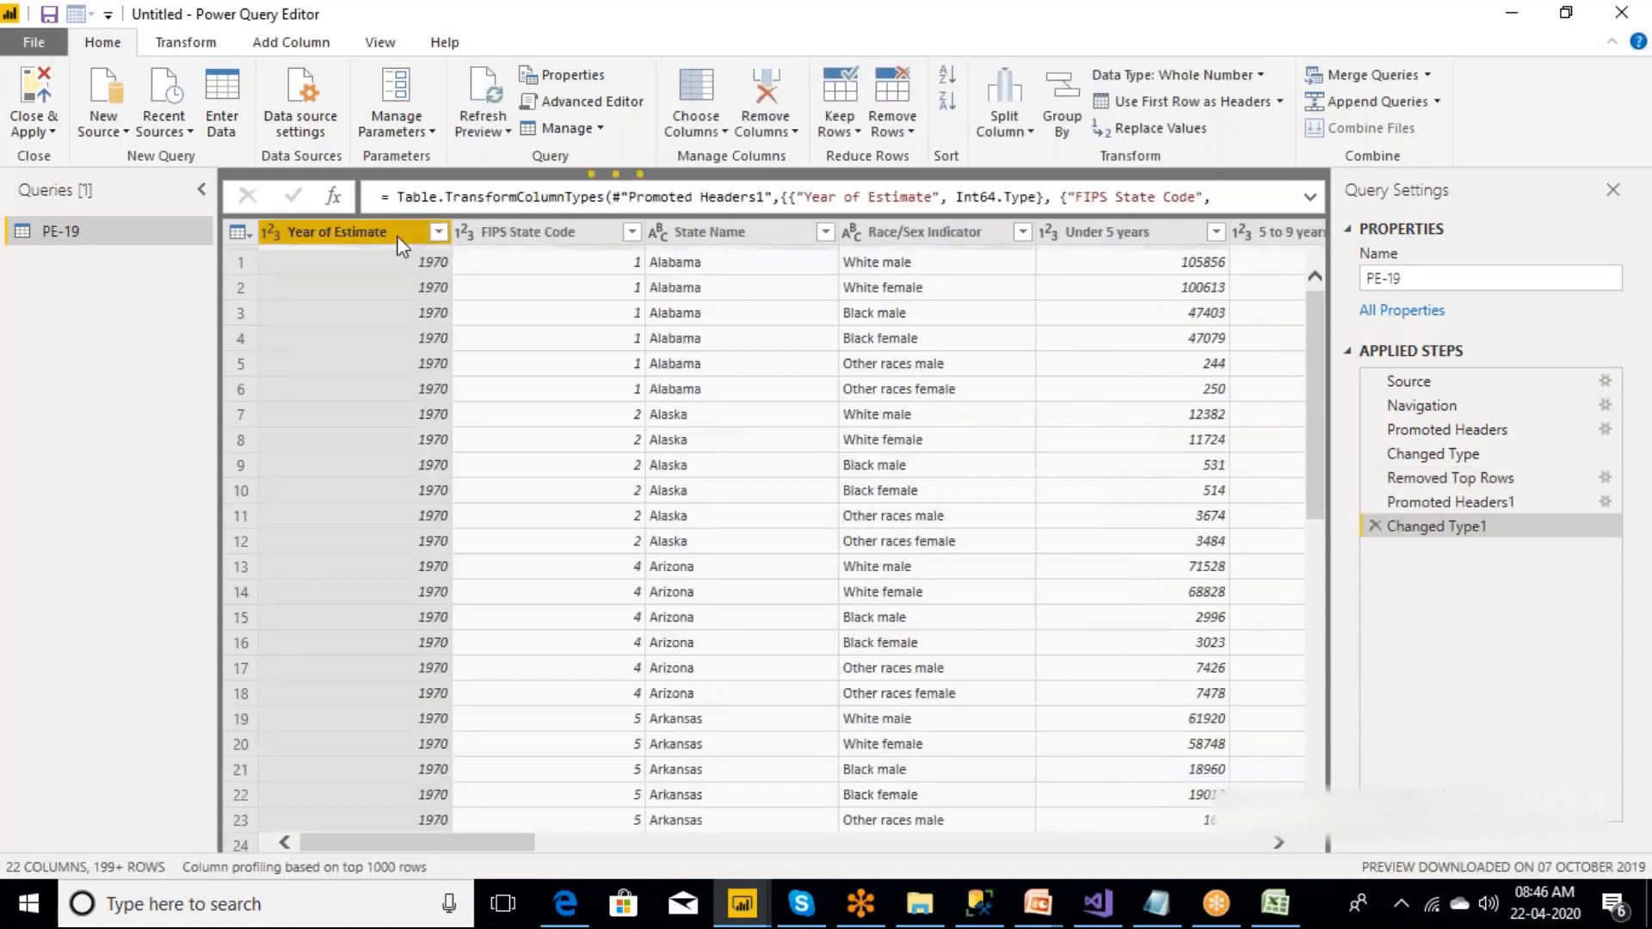
pyautogui.click(553, 239)
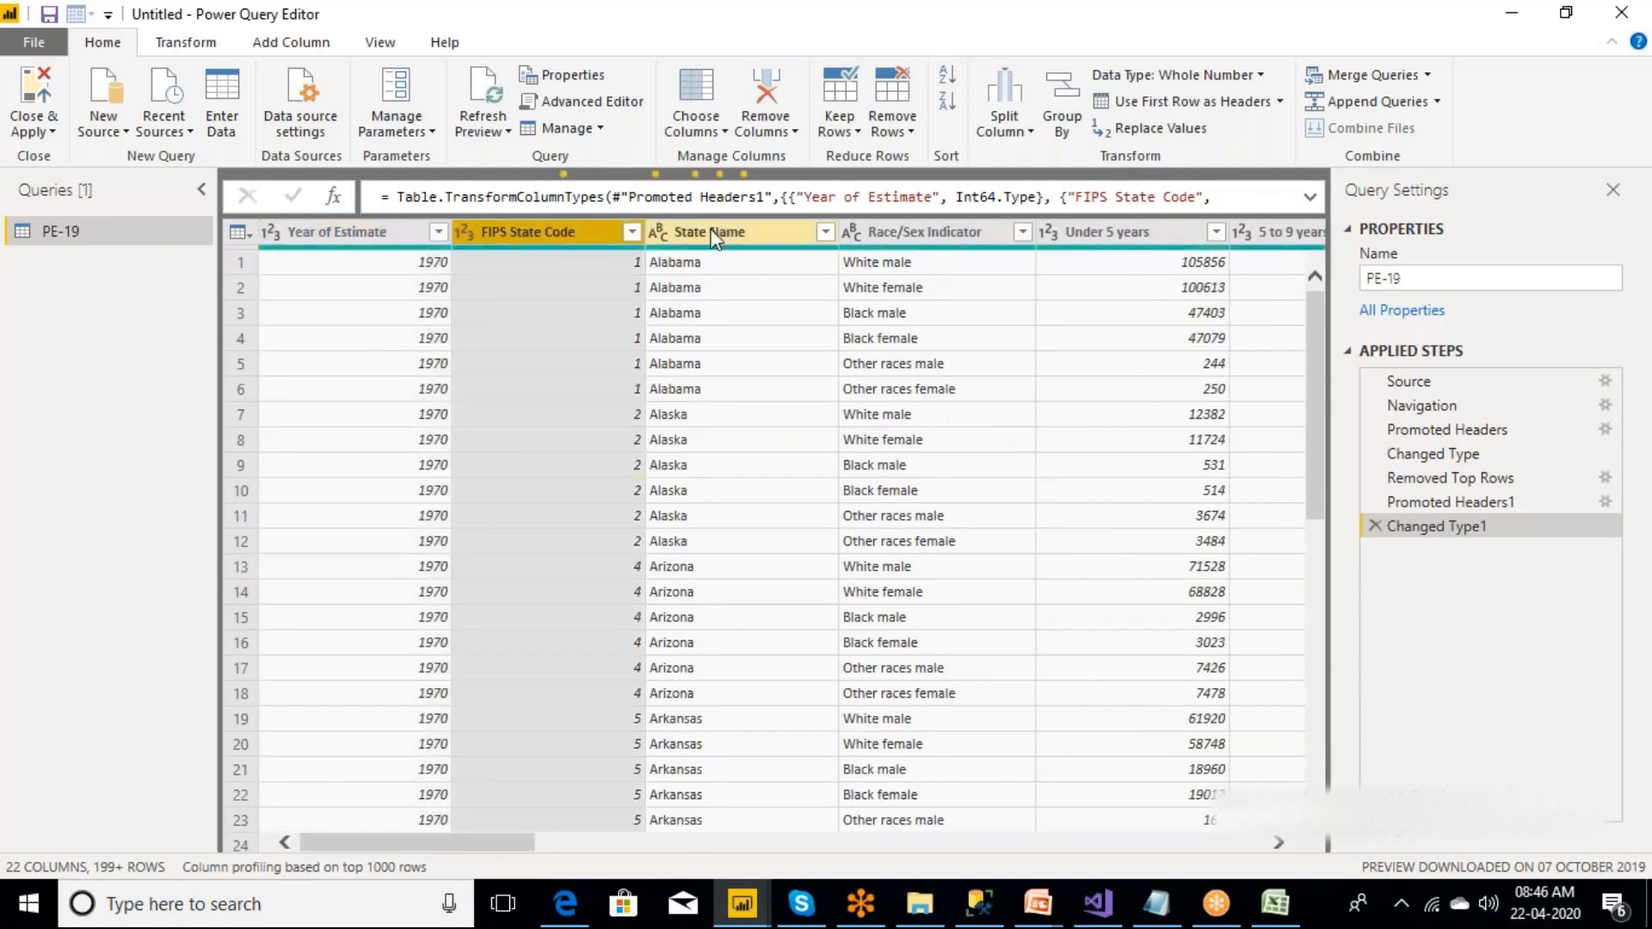
pyautogui.click(710, 236)
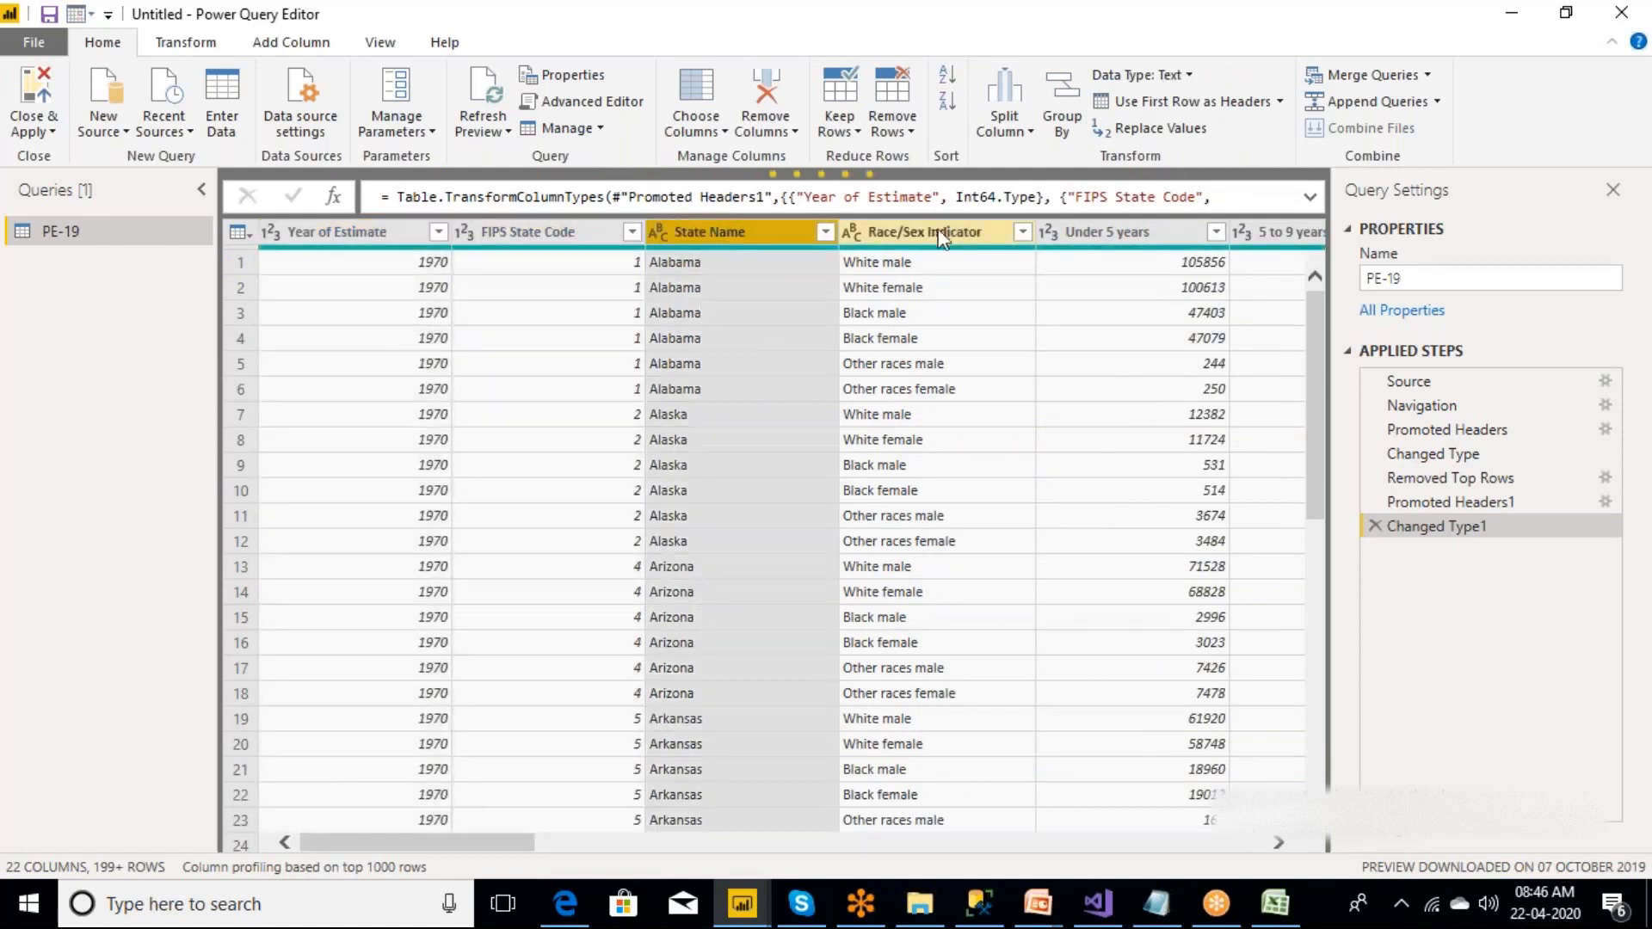
# Split the Race/Sex Indicator column by delimiter, using Space at the right-most delimiter.
pyautogui.click(943, 240)
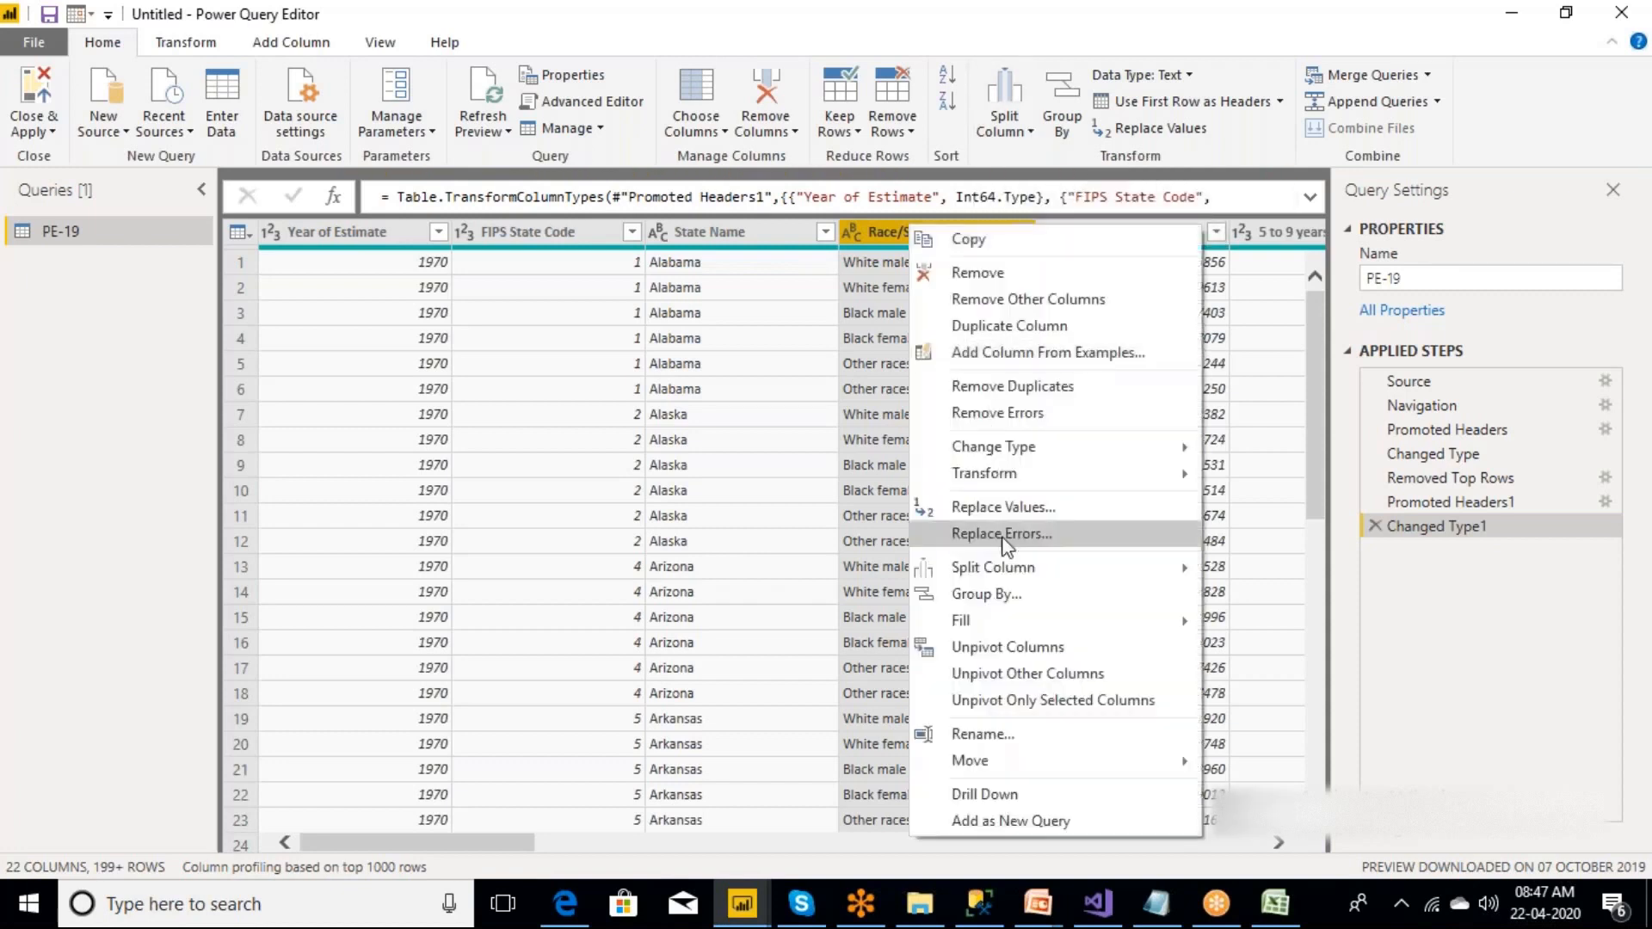
pyautogui.moveTo(1002, 561)
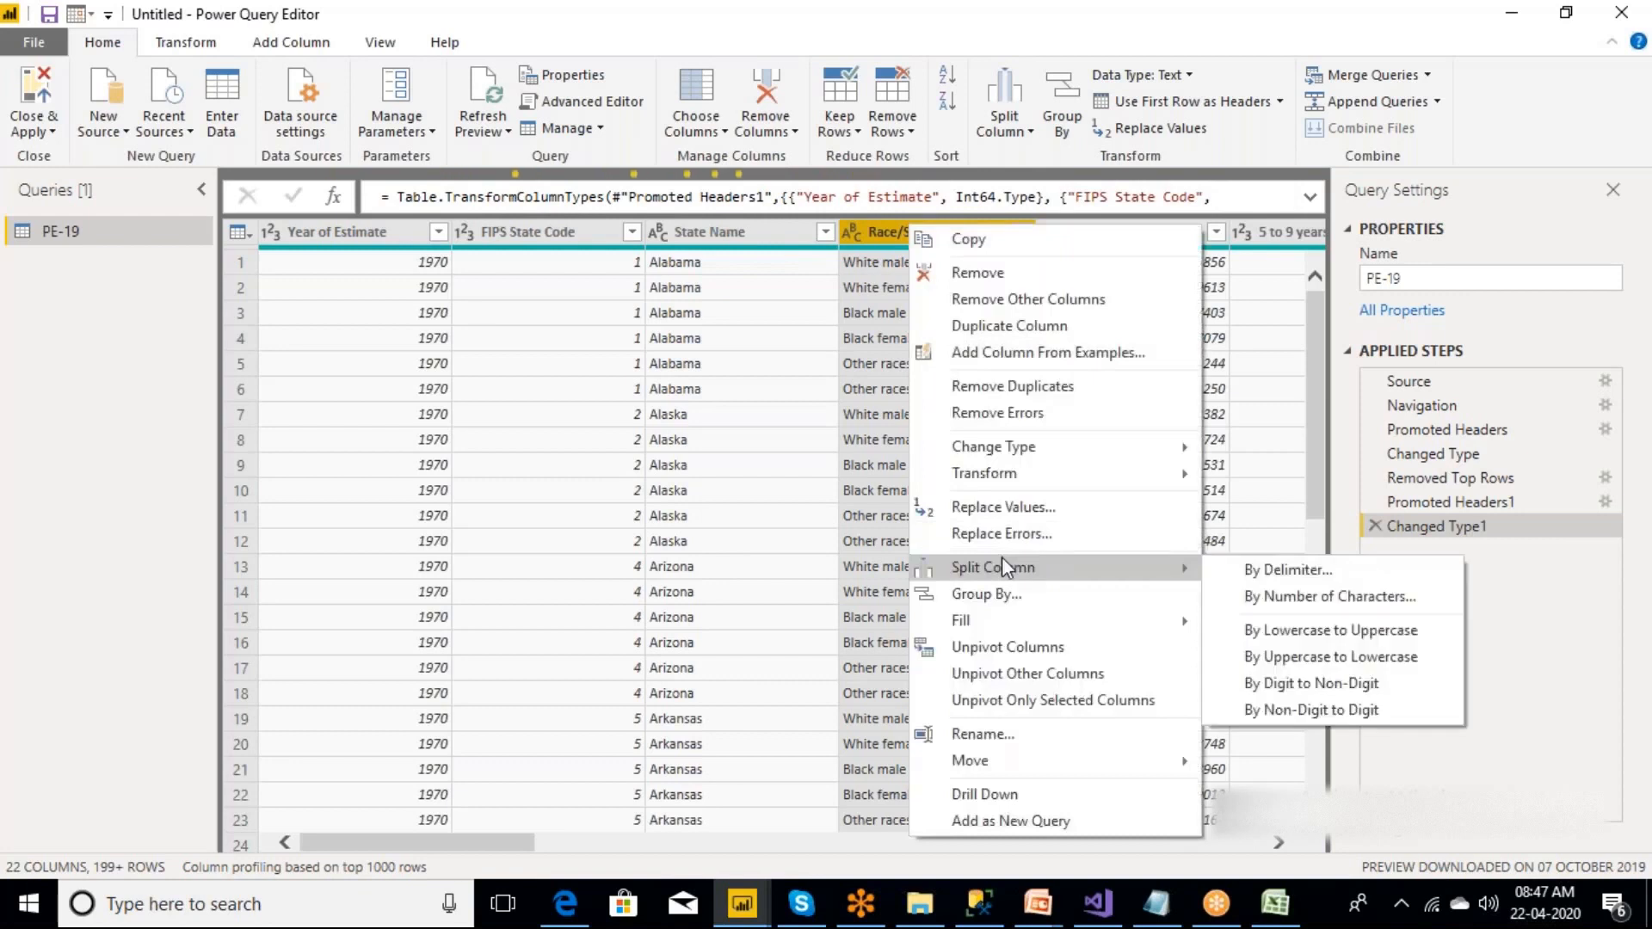
pyautogui.click(1268, 575)
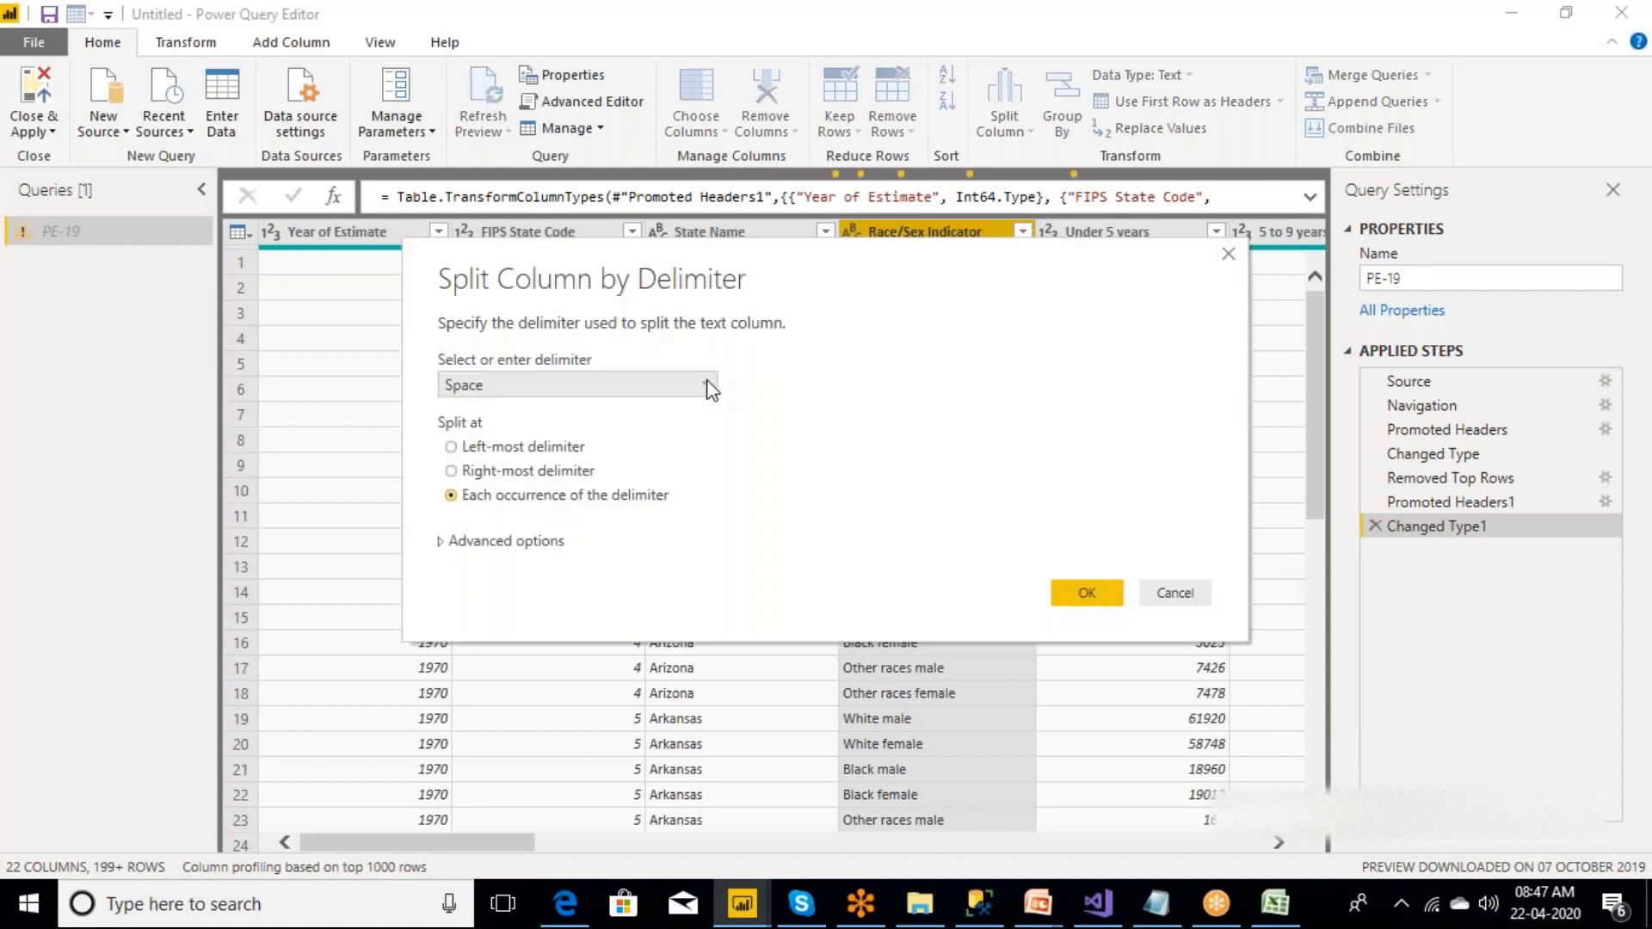
pyautogui.click(707, 389)
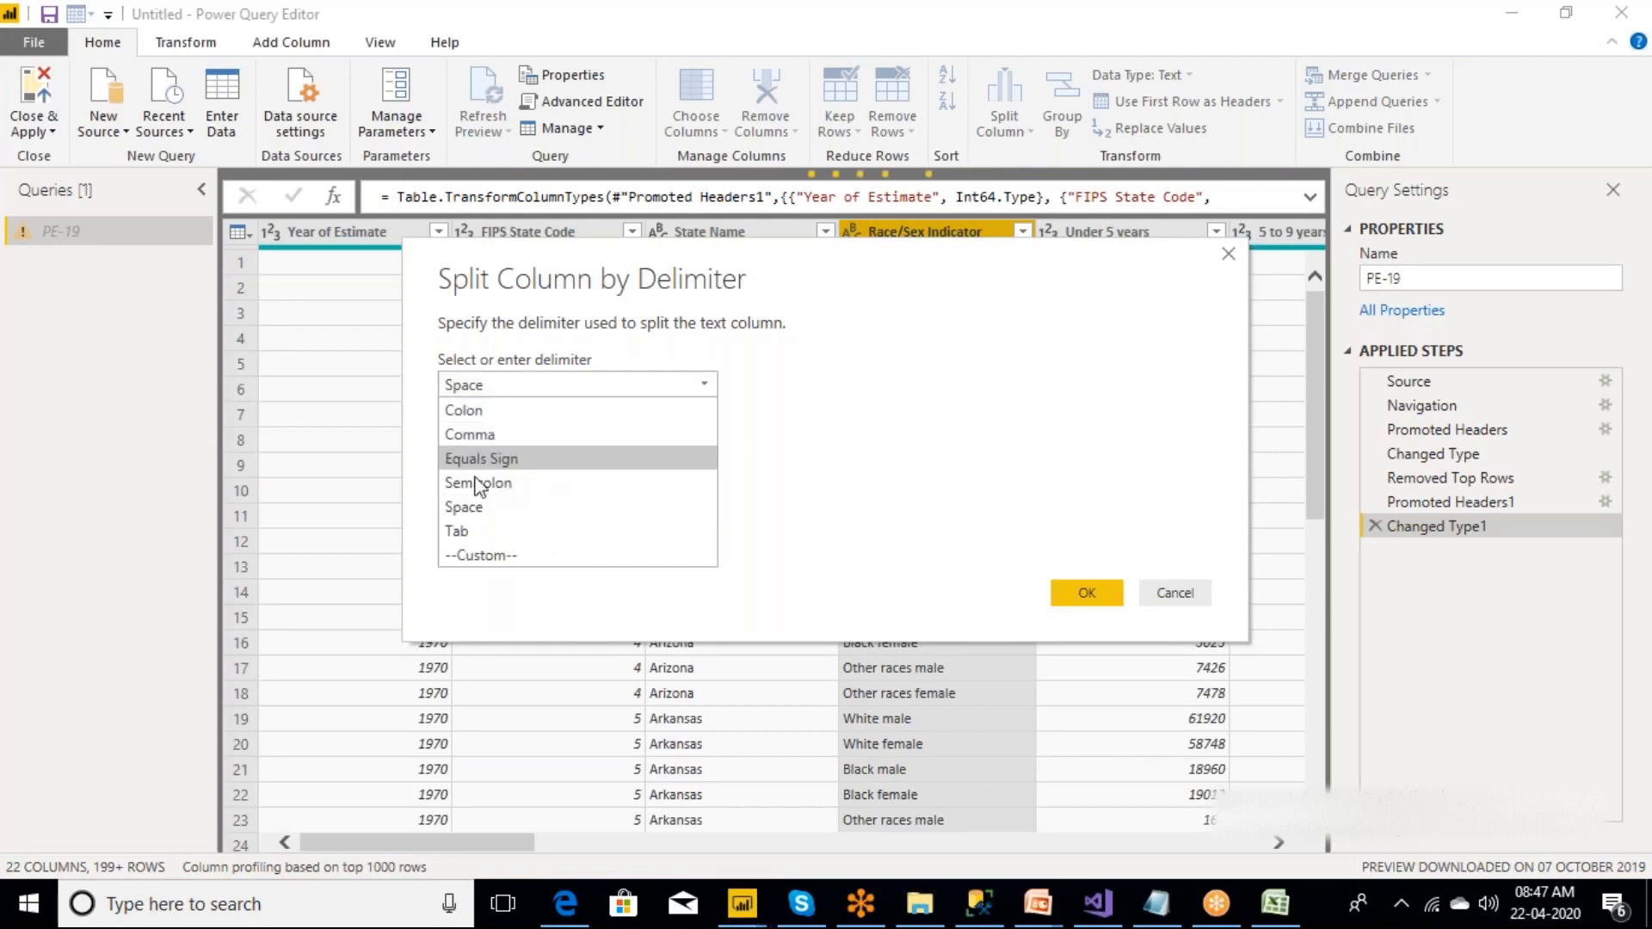
pyautogui.click(797, 259)
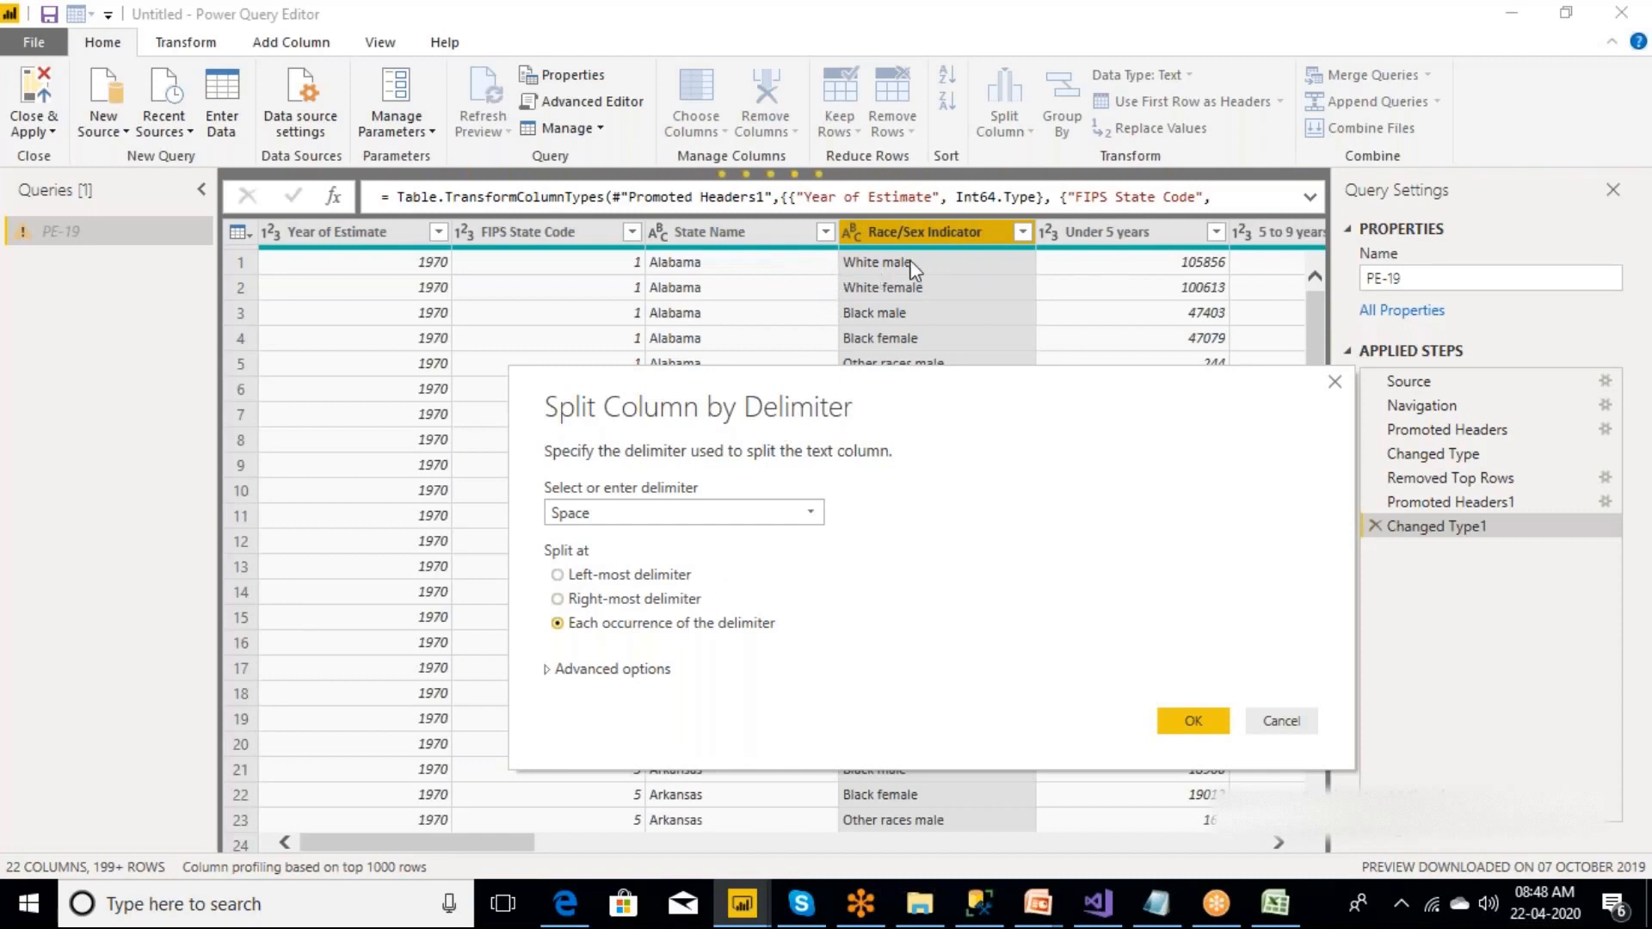
pyautogui.click(557, 575)
pyautogui.moveTo(850, 401); pyautogui.dragTo(895, 469)
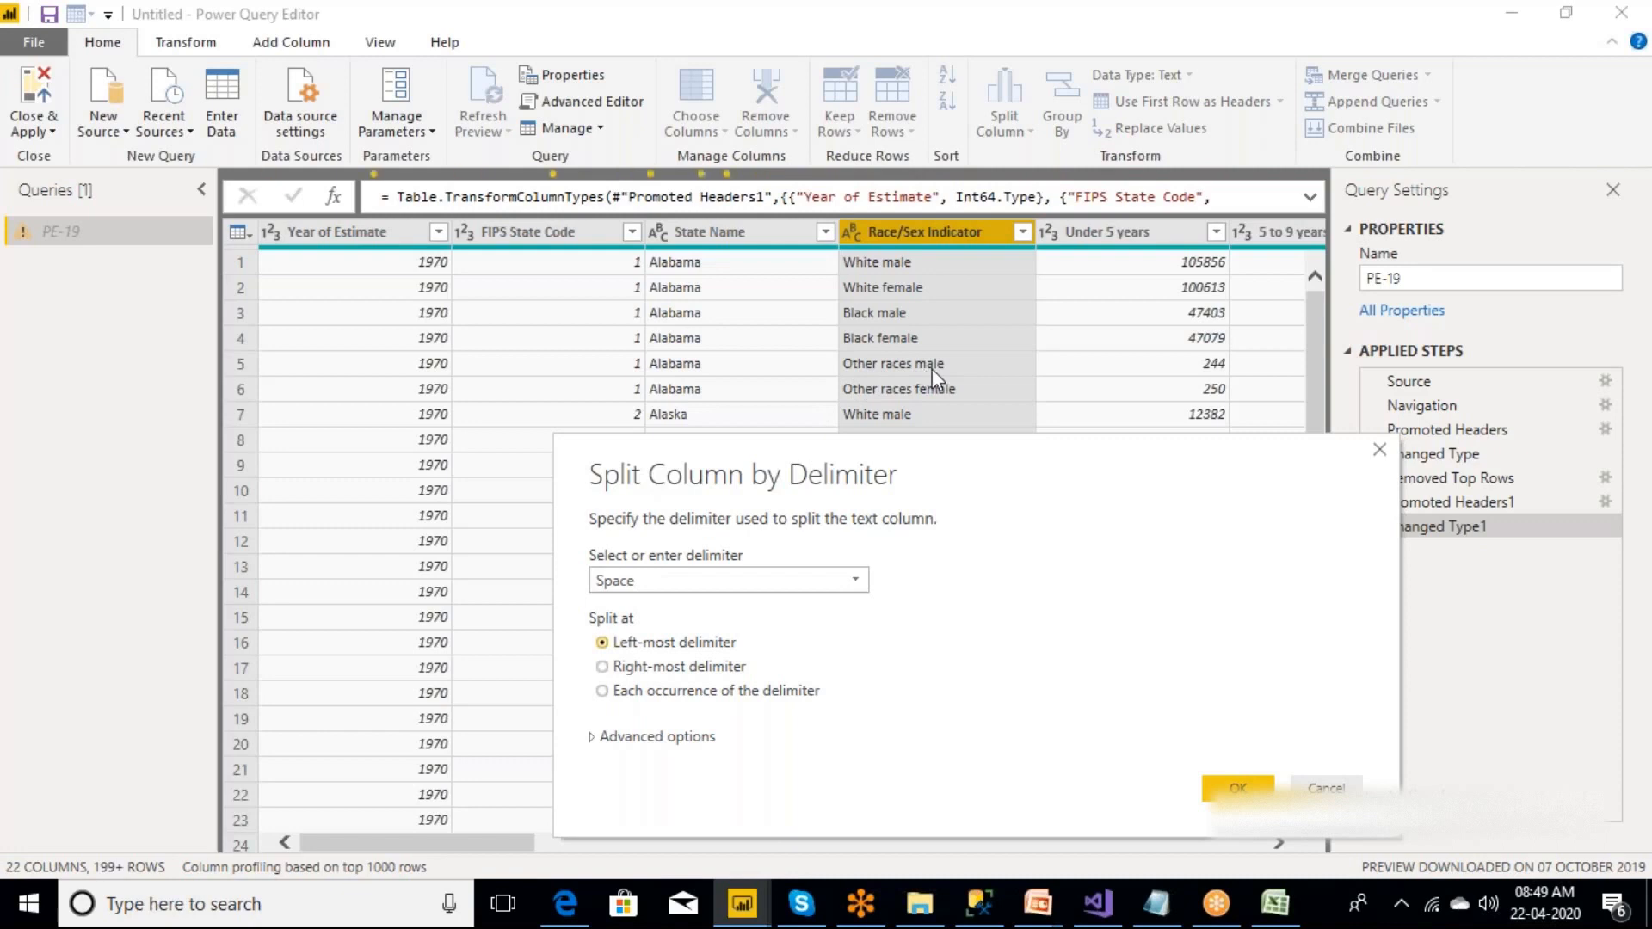
pyautogui.click(603, 667)
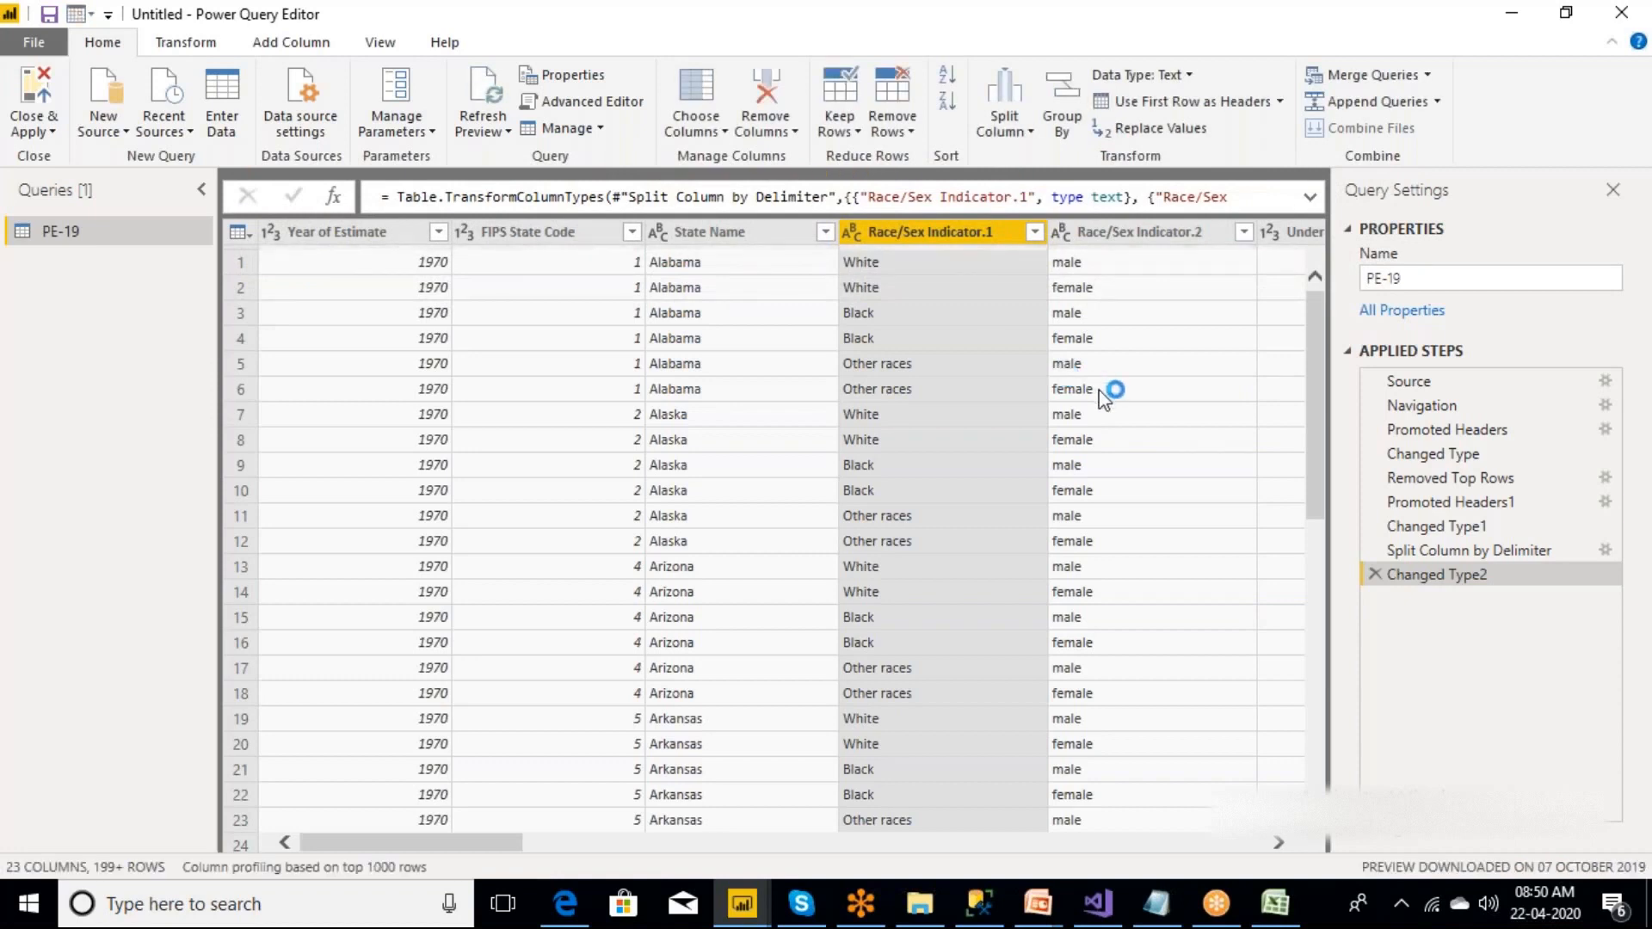
# Delete the Changed Type2 step, try splitting Race/Sex Indicator at the left-most space, and inspect the rows for other races.
pyautogui.click(1374, 574)
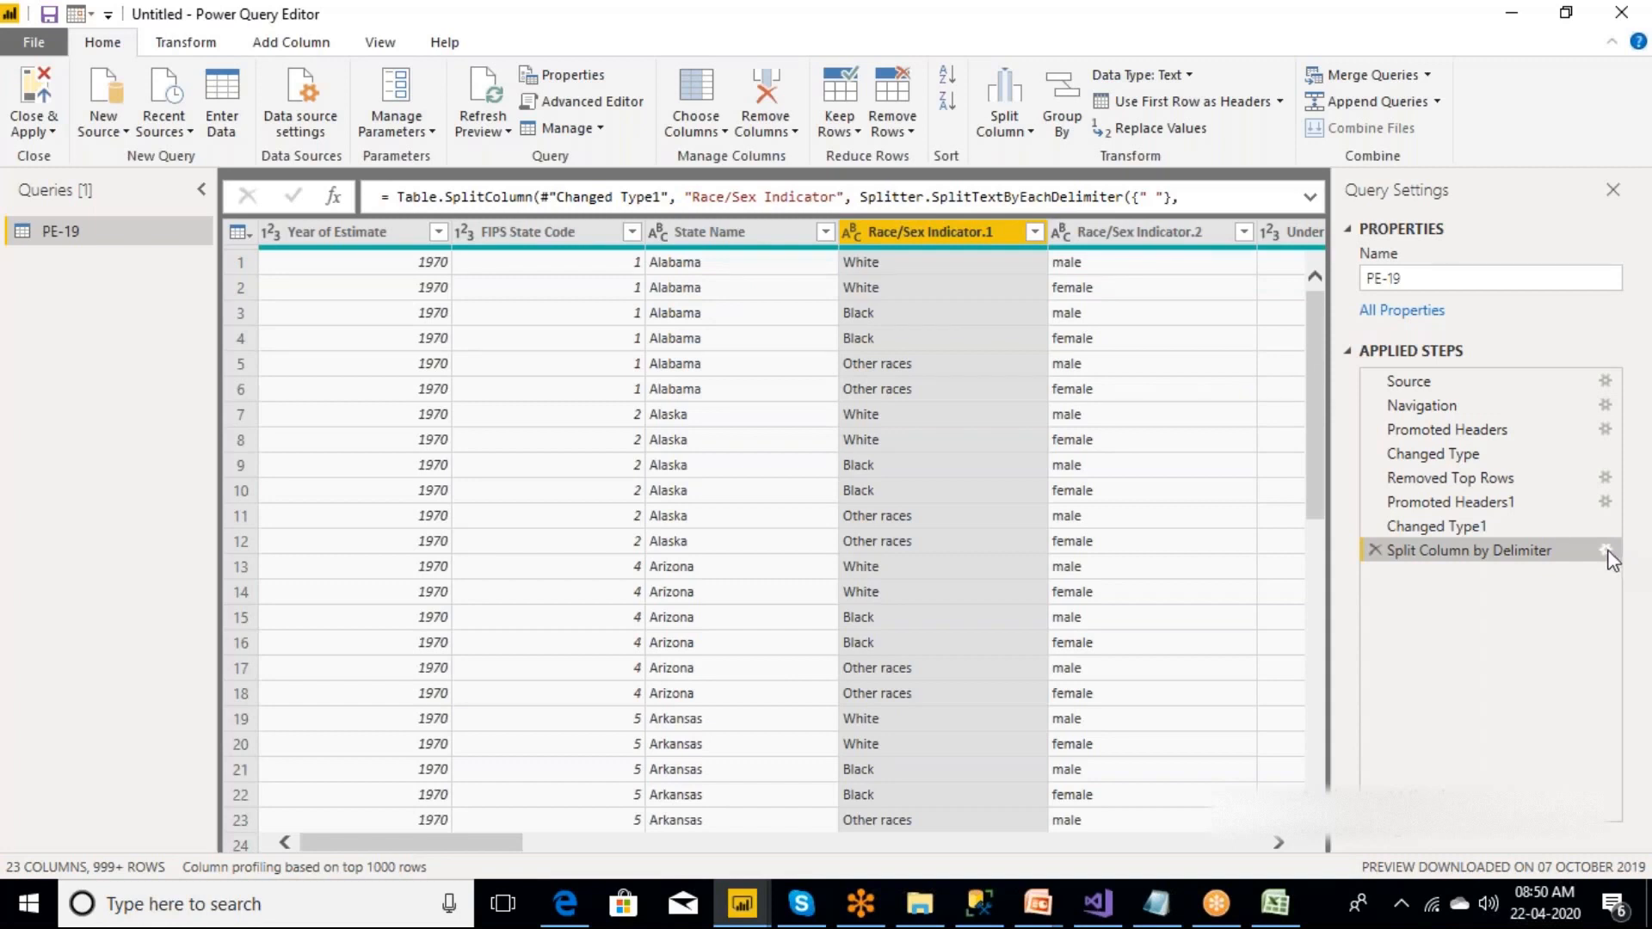
pyautogui.click(1605, 550)
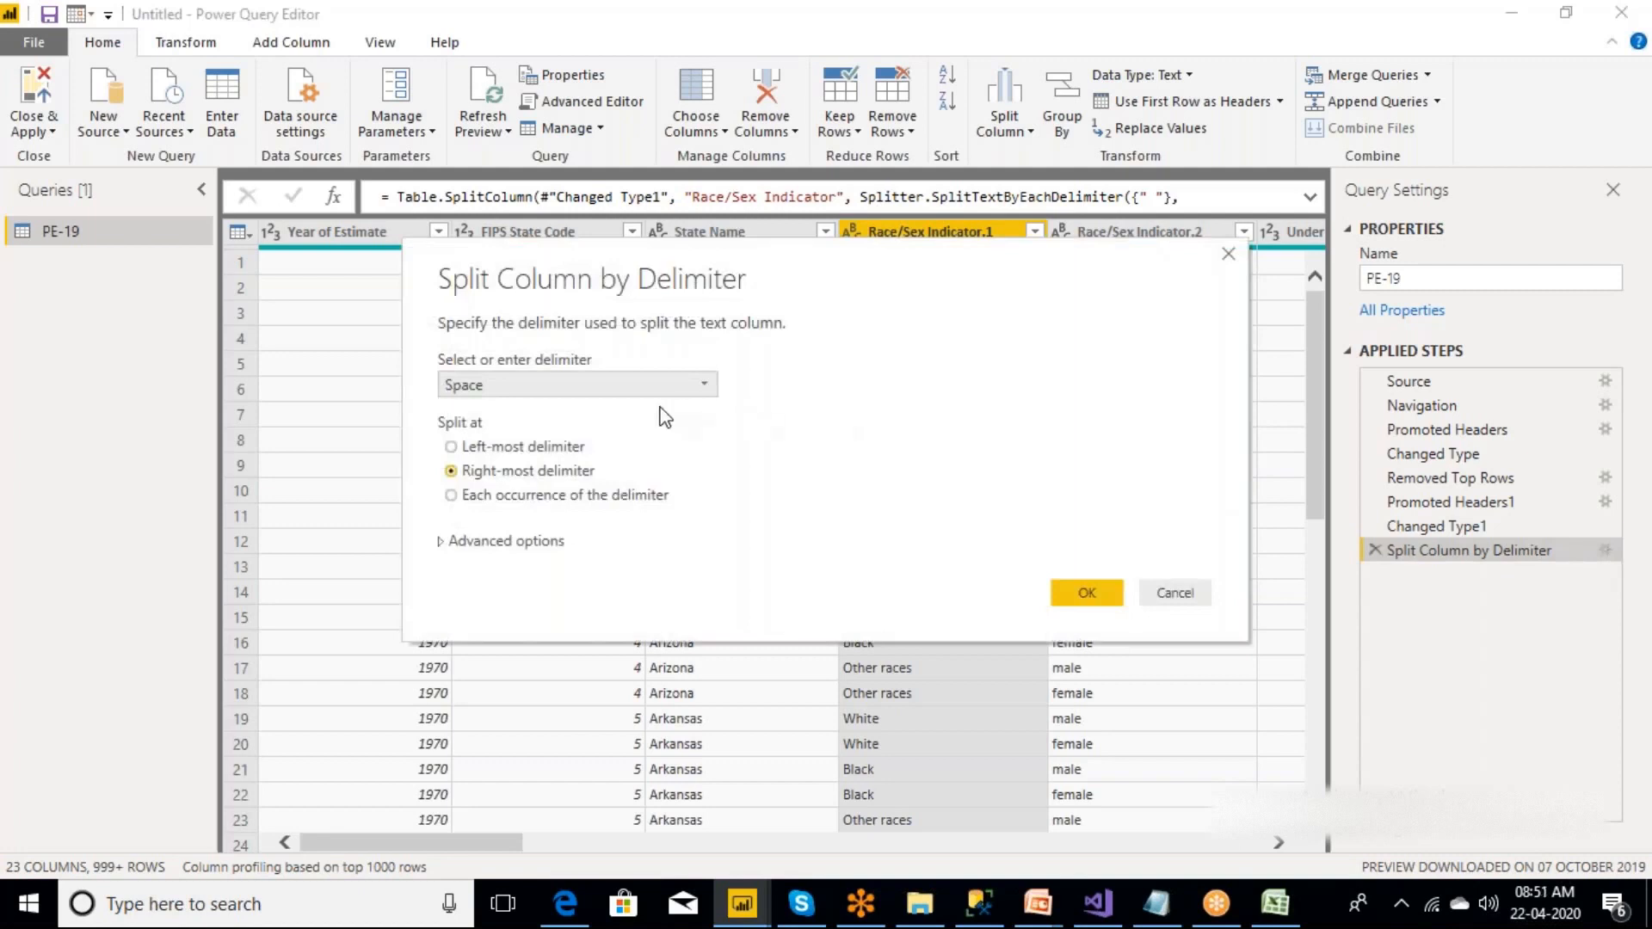
pyautogui.click(452, 447)
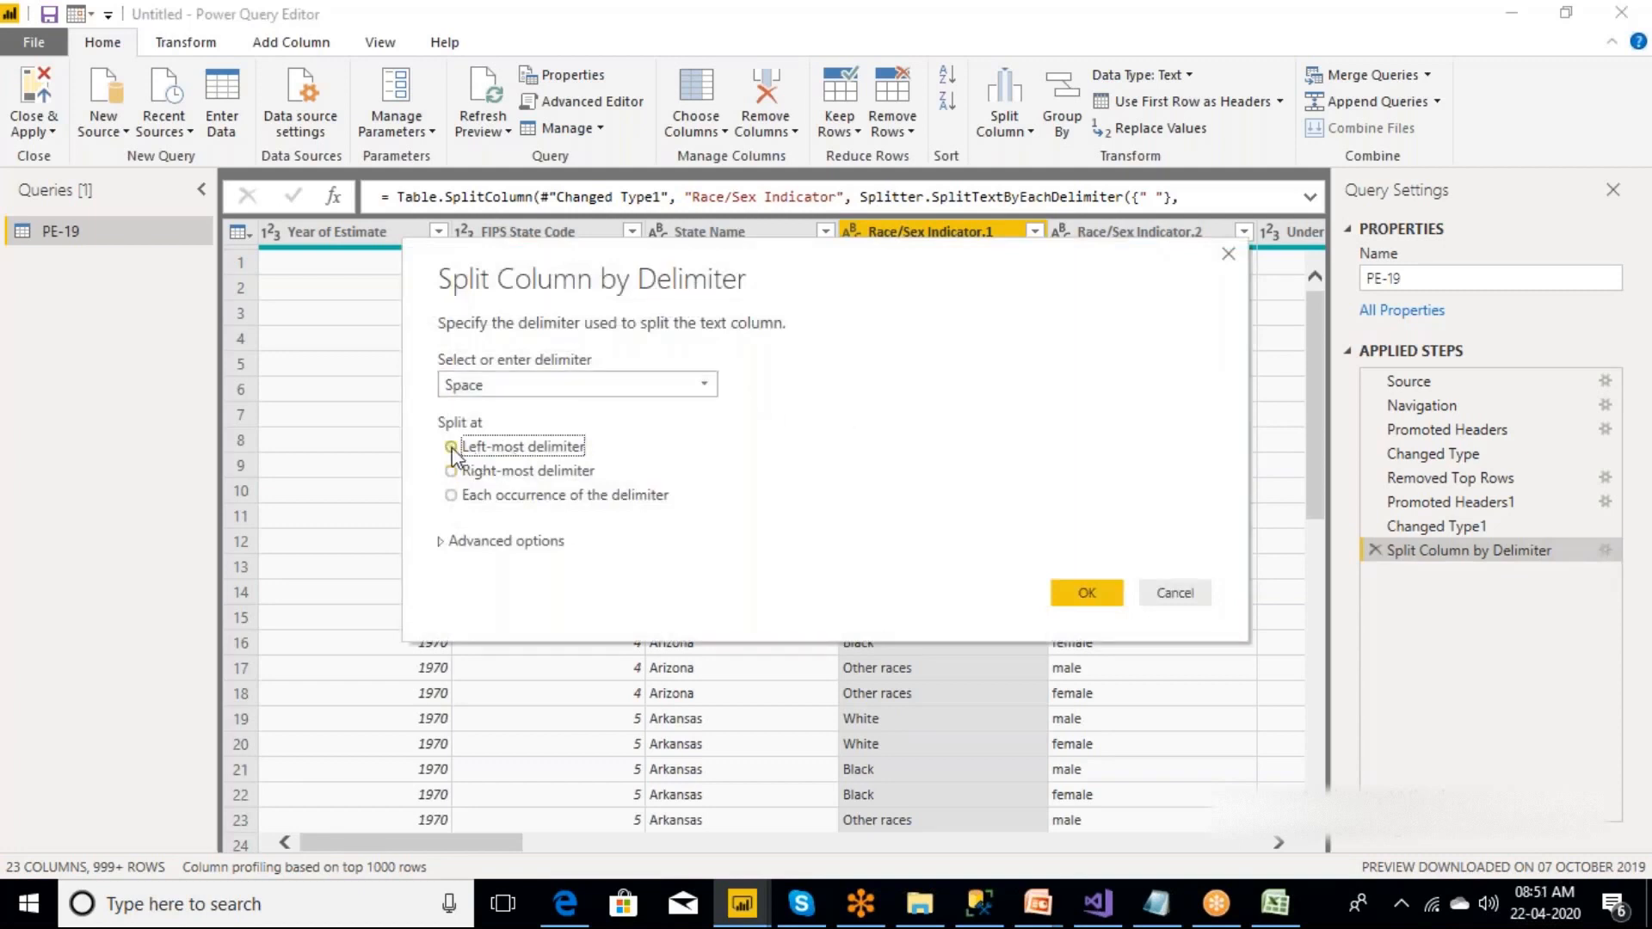
pyautogui.click(1088, 593)
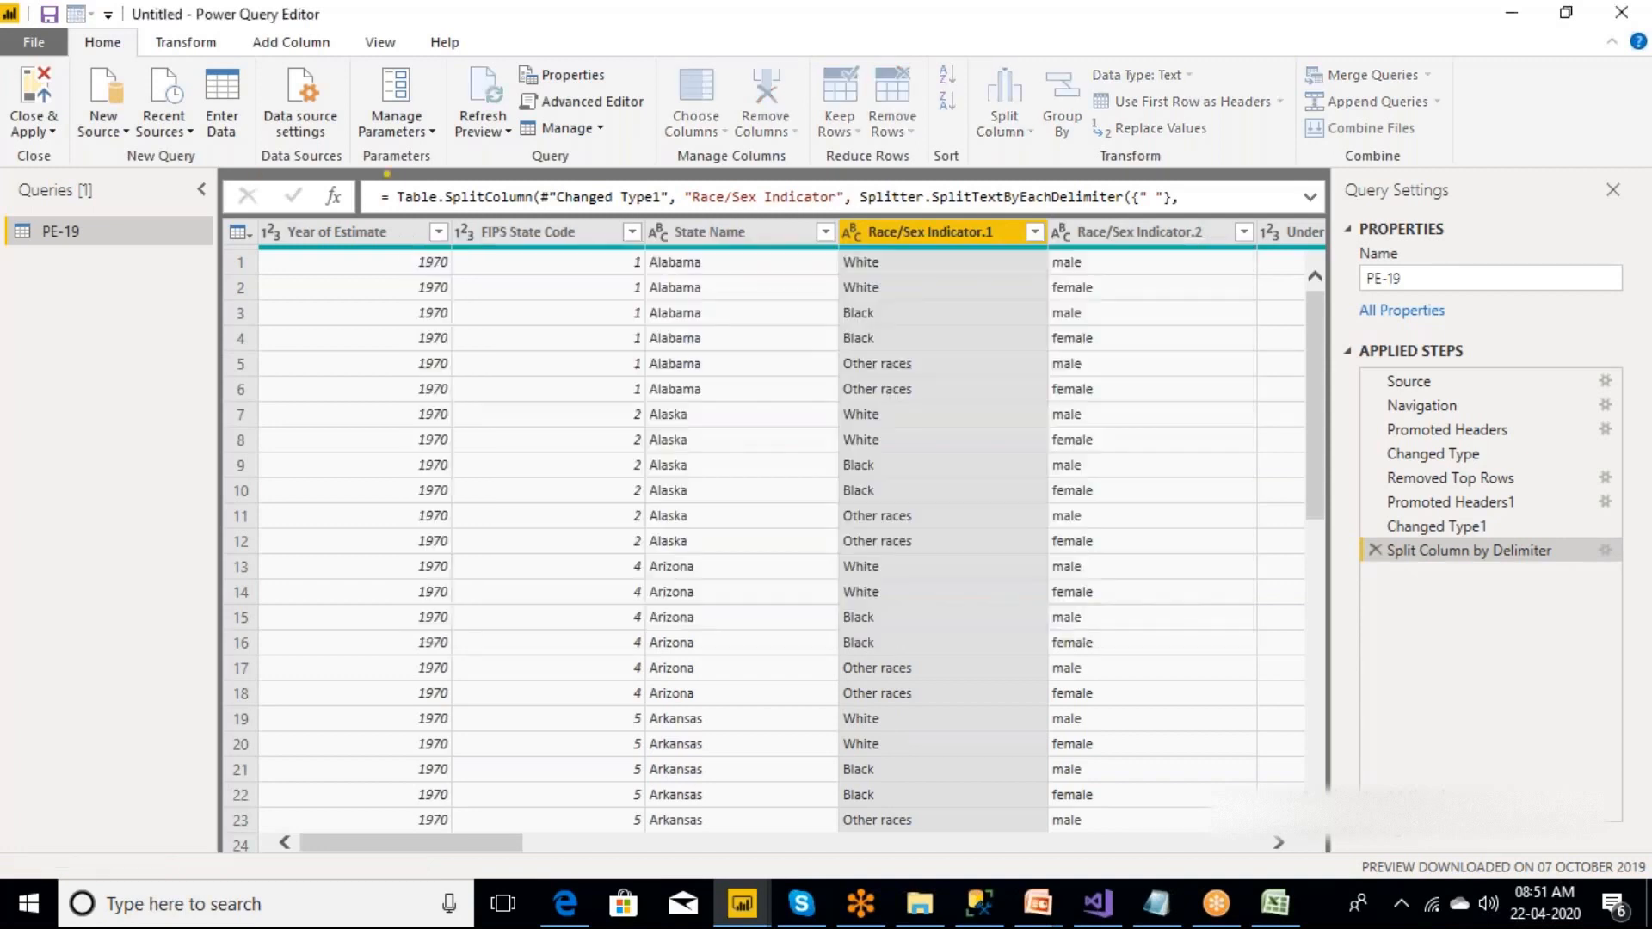
pyautogui.click(1086, 368)
pyautogui.click(1097, 388)
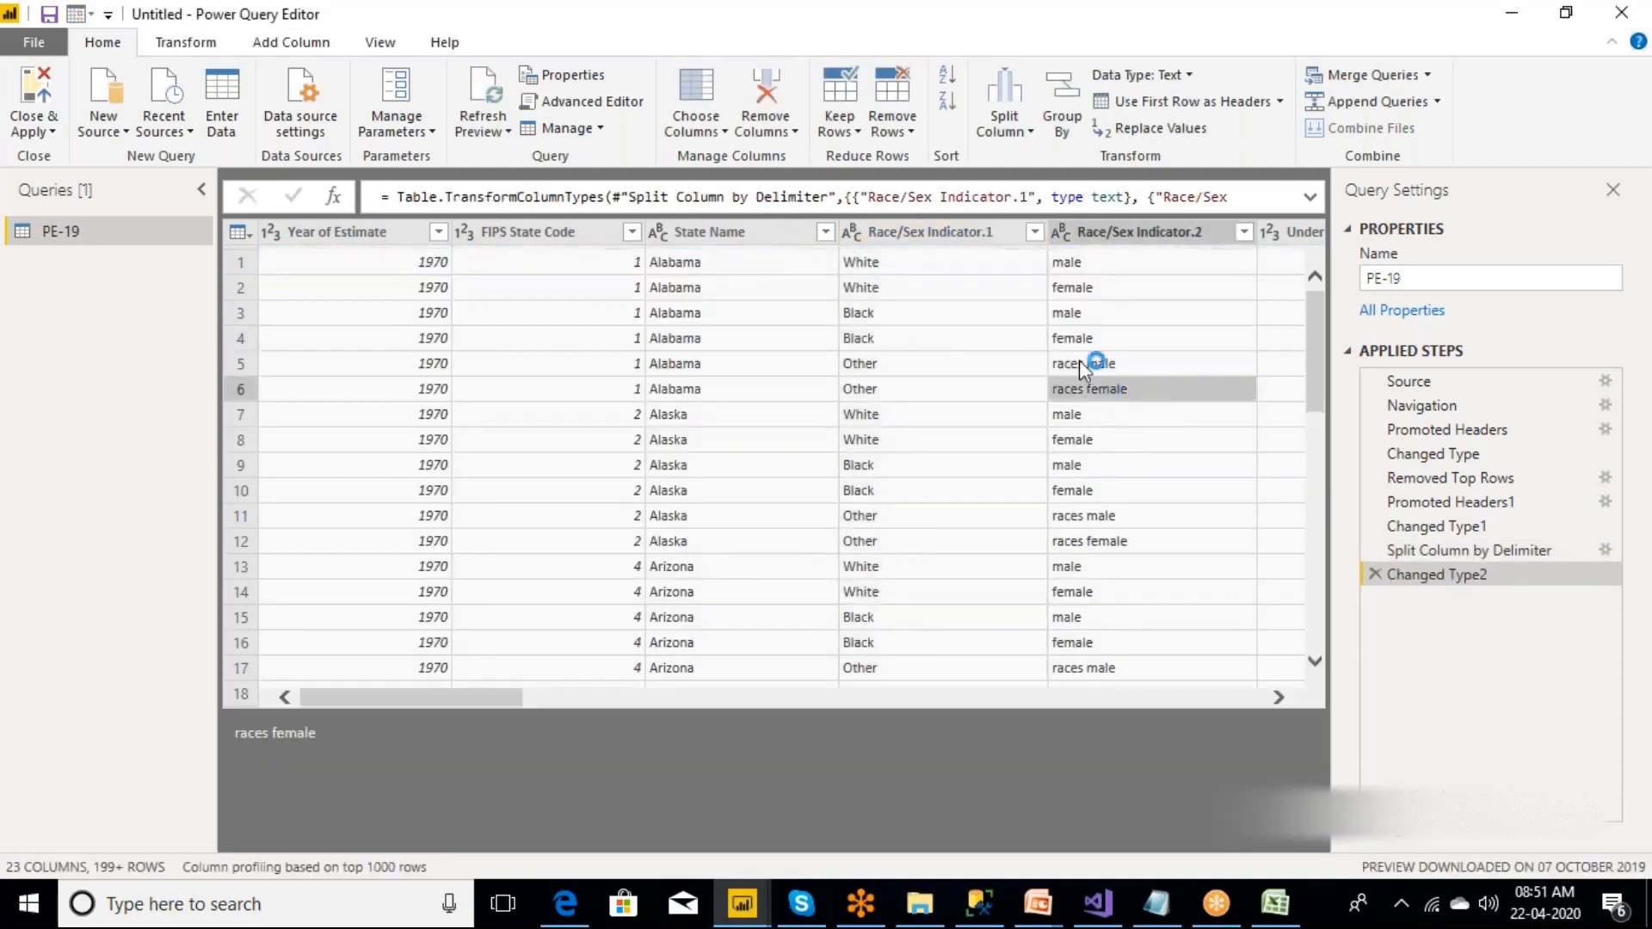
pyautogui.click(1080, 361)
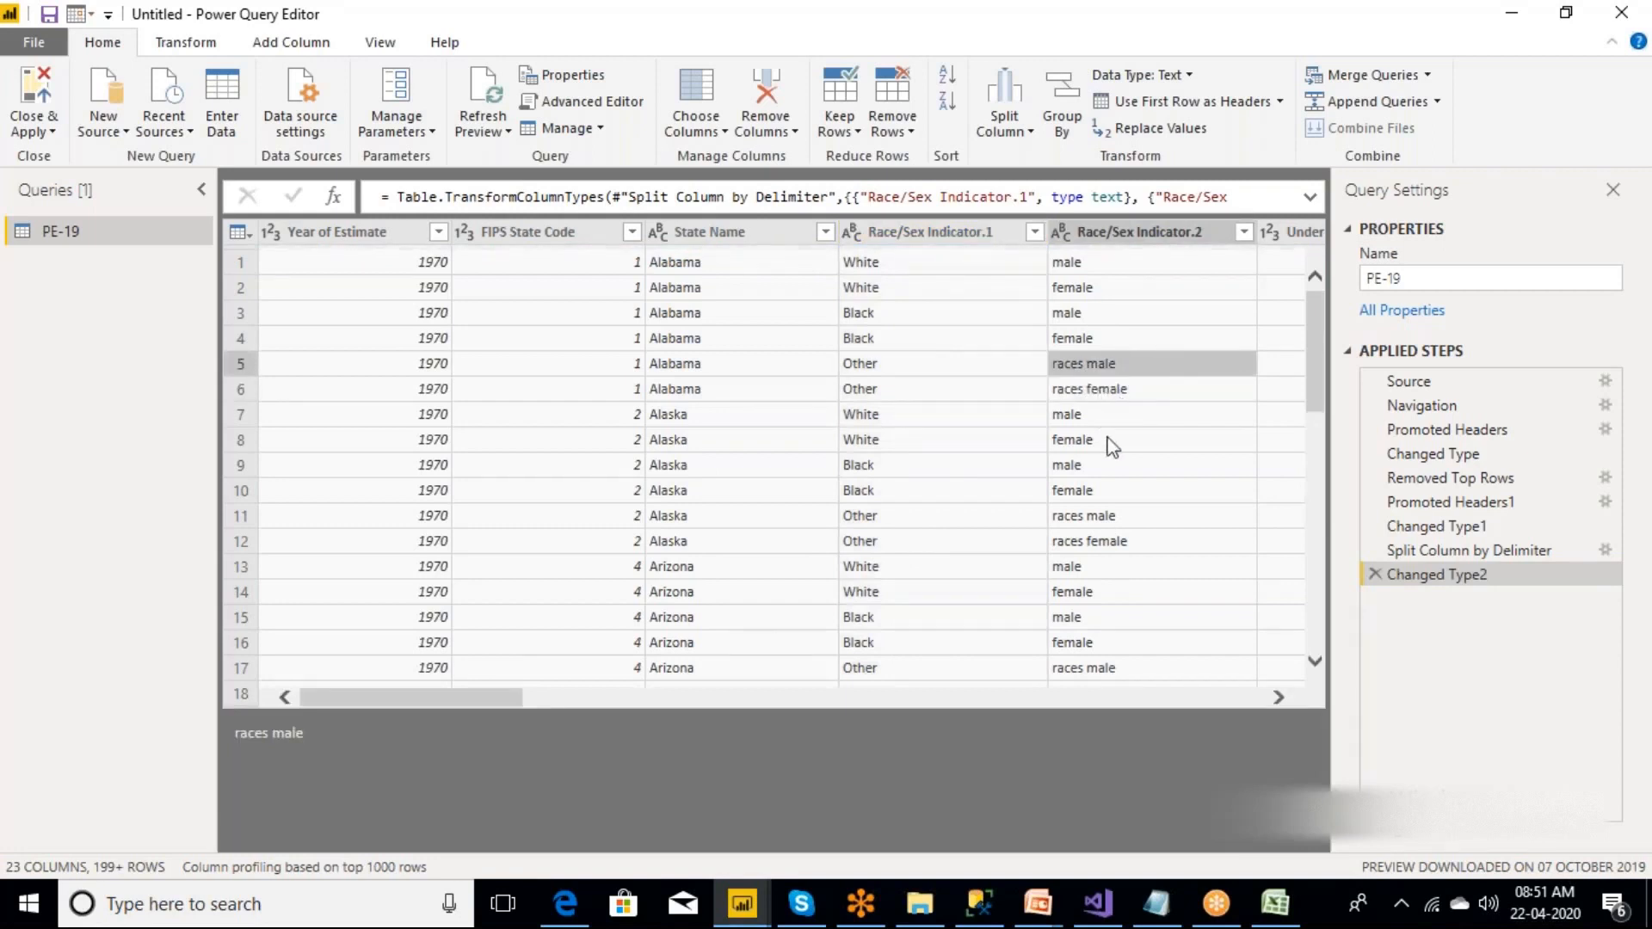
pyautogui.click(1097, 390)
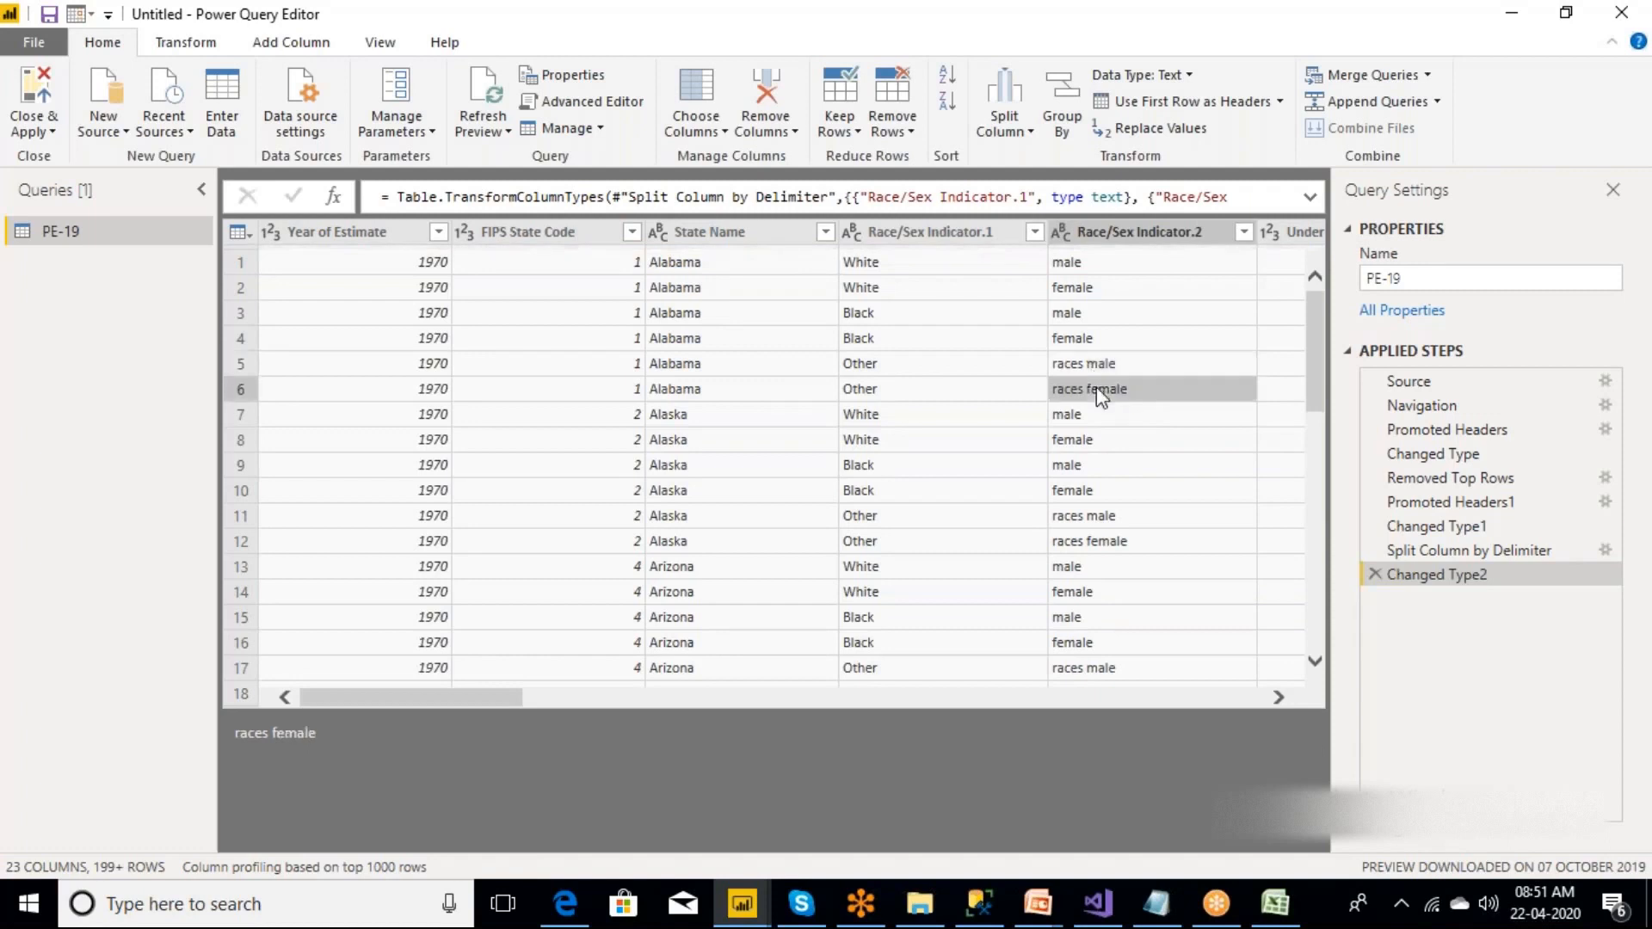
# Edit the Split Column by Delimiter step to split at the right-most space.
pyautogui.click(1607, 550)
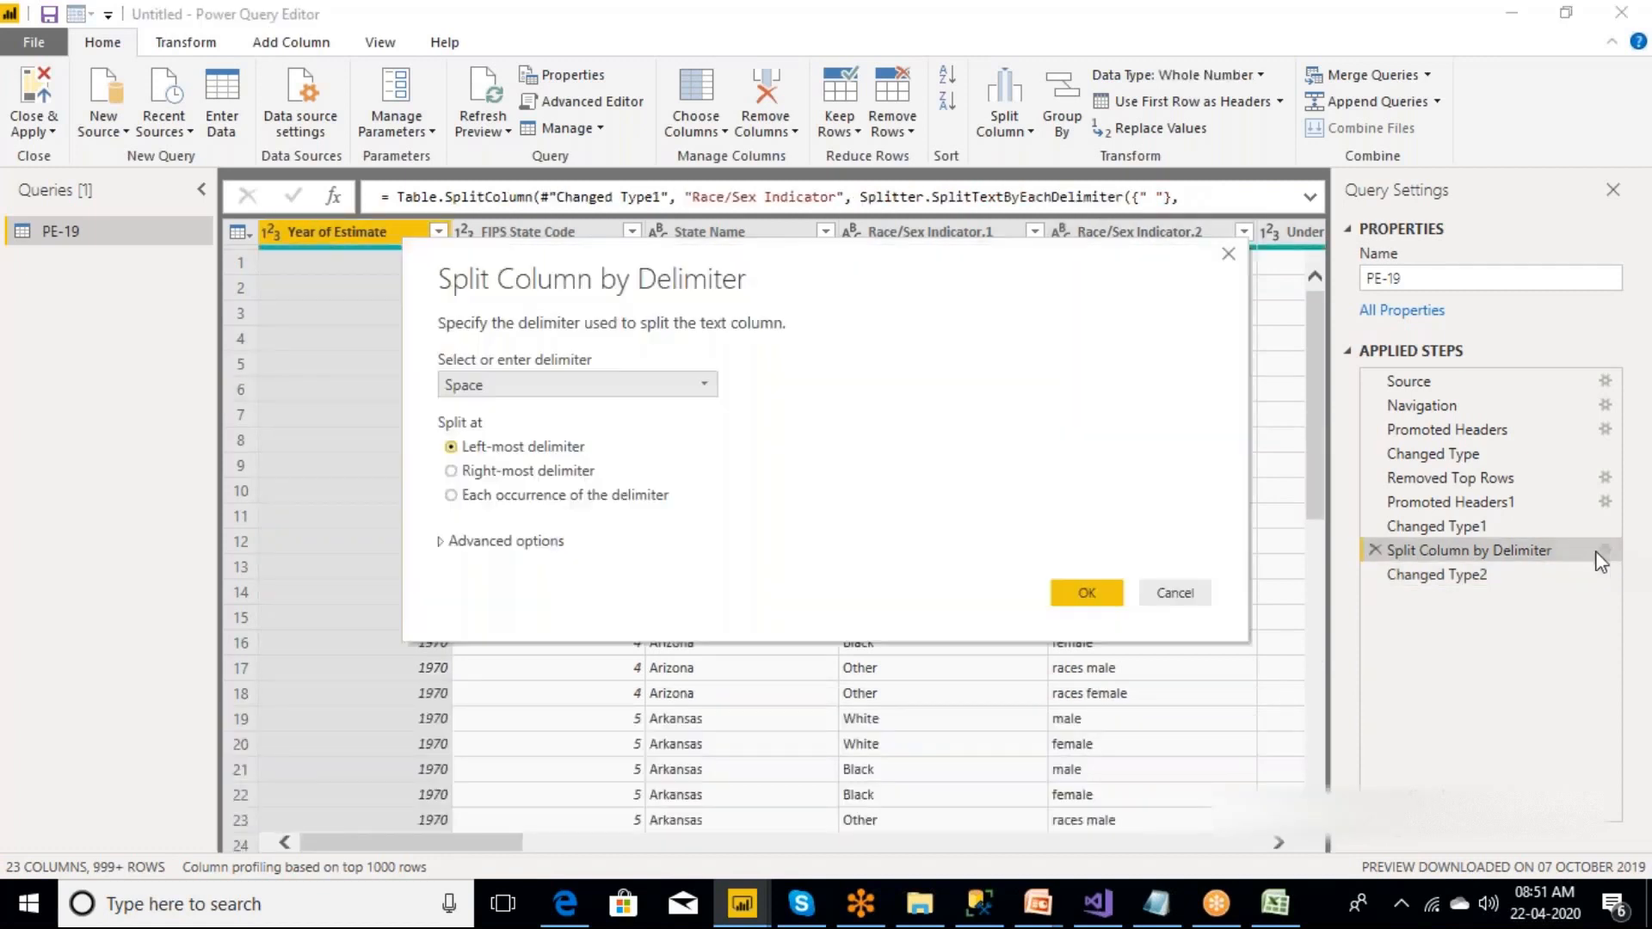
pyautogui.click(451, 471)
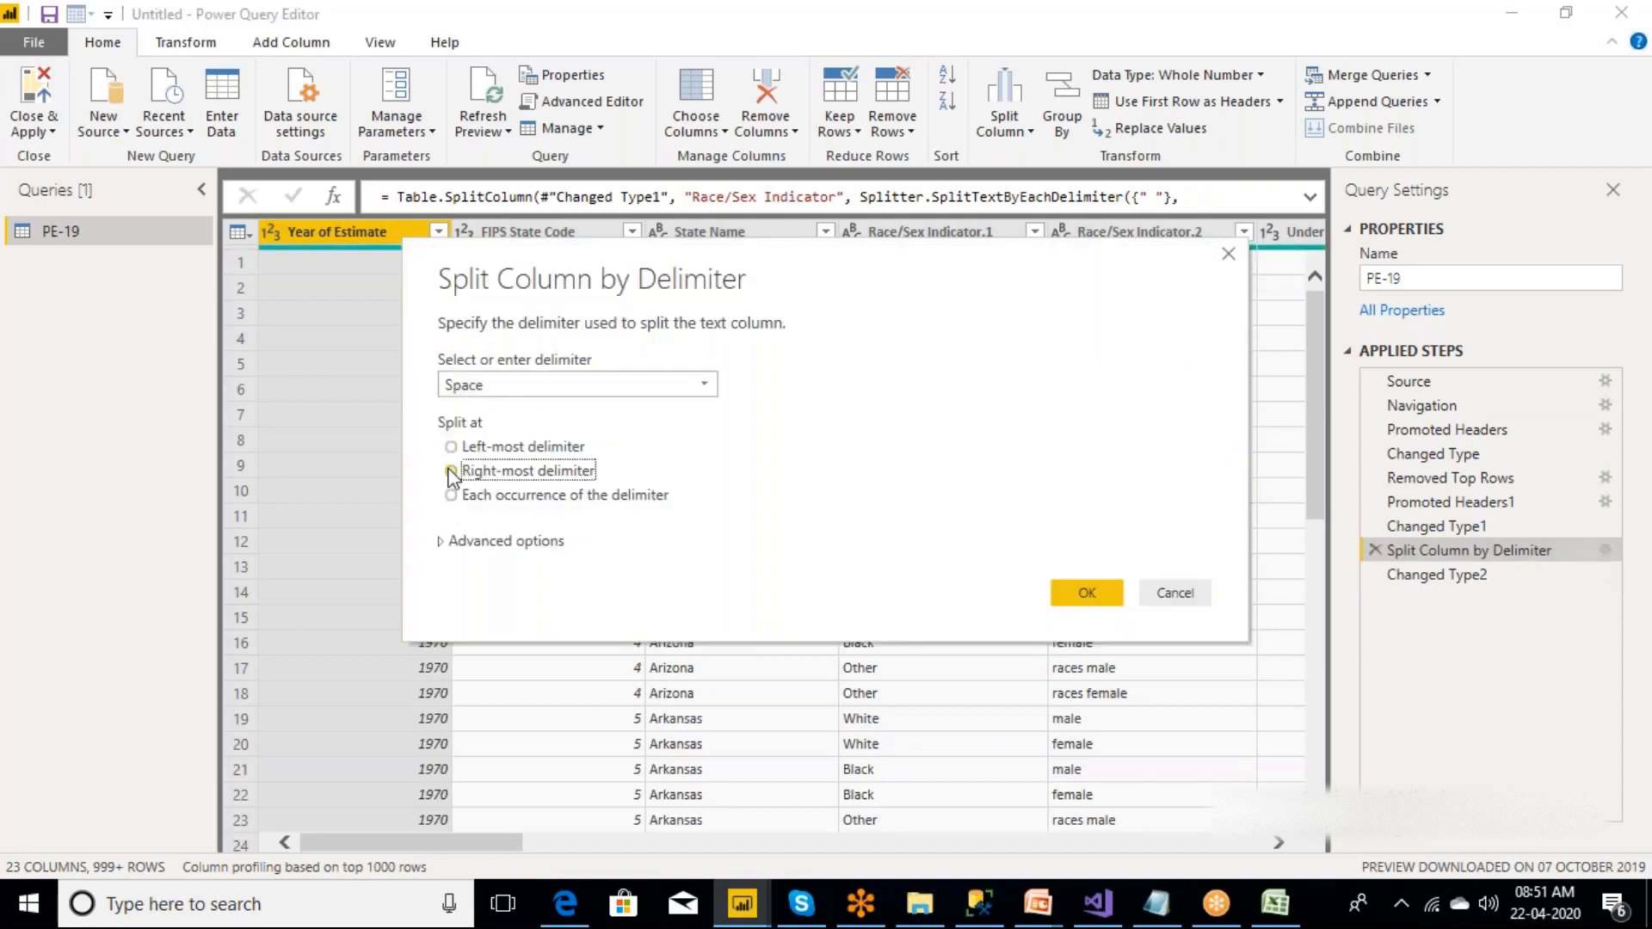
pyautogui.click(1085, 592)
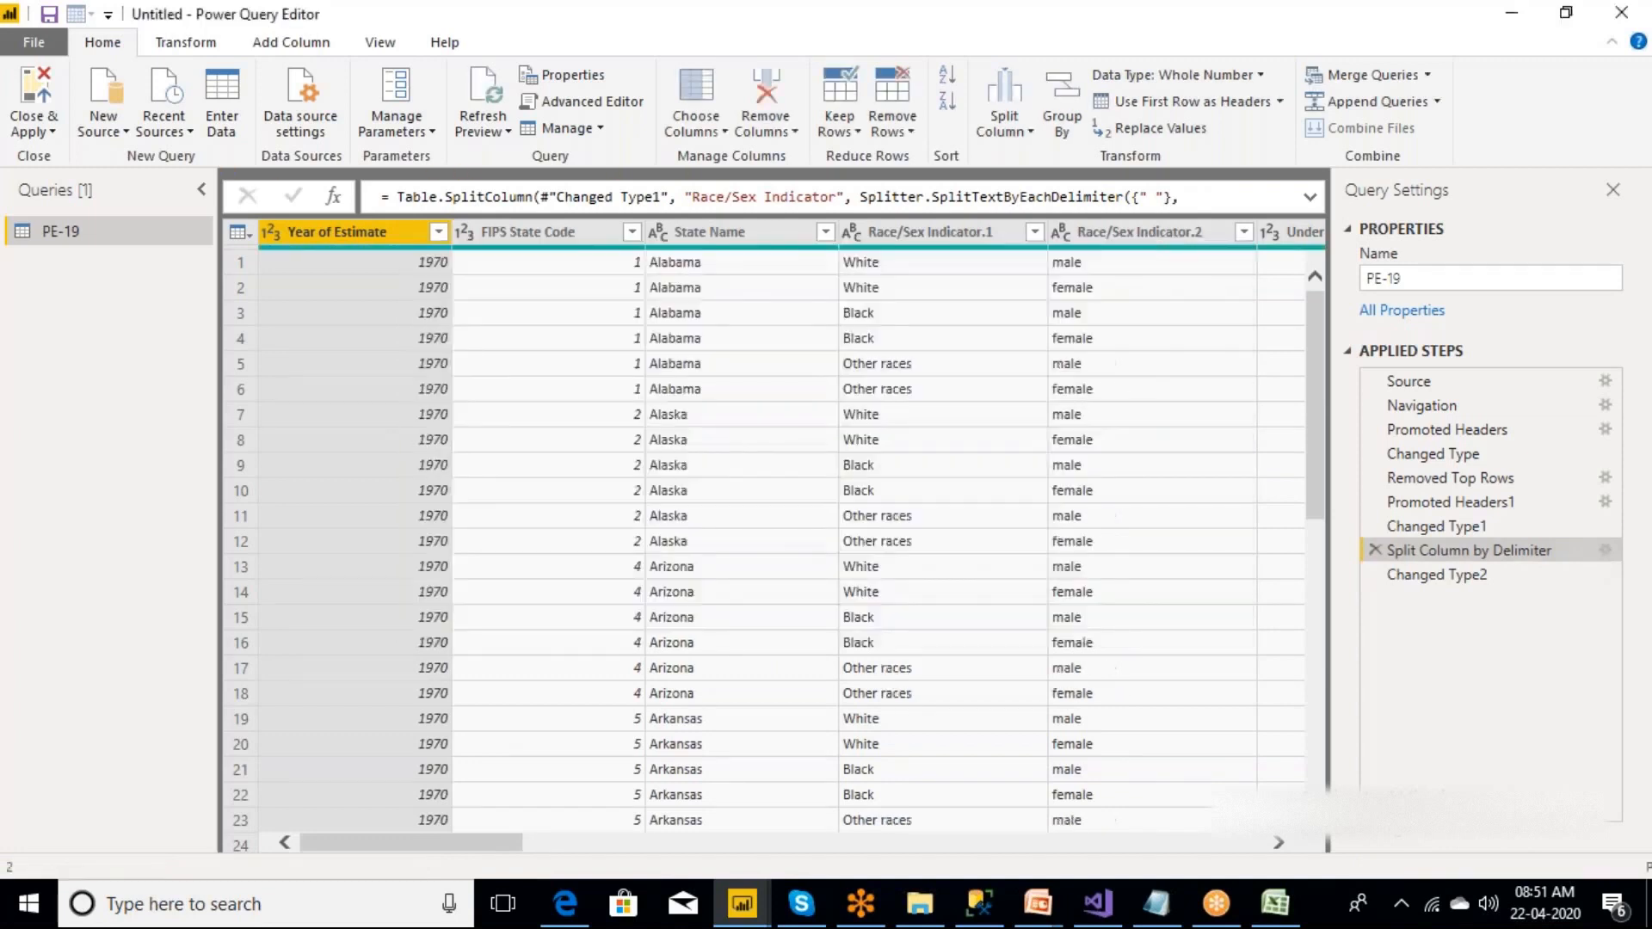
pyautogui.doubleClick(963, 234)
pyautogui.press('BackSpace')
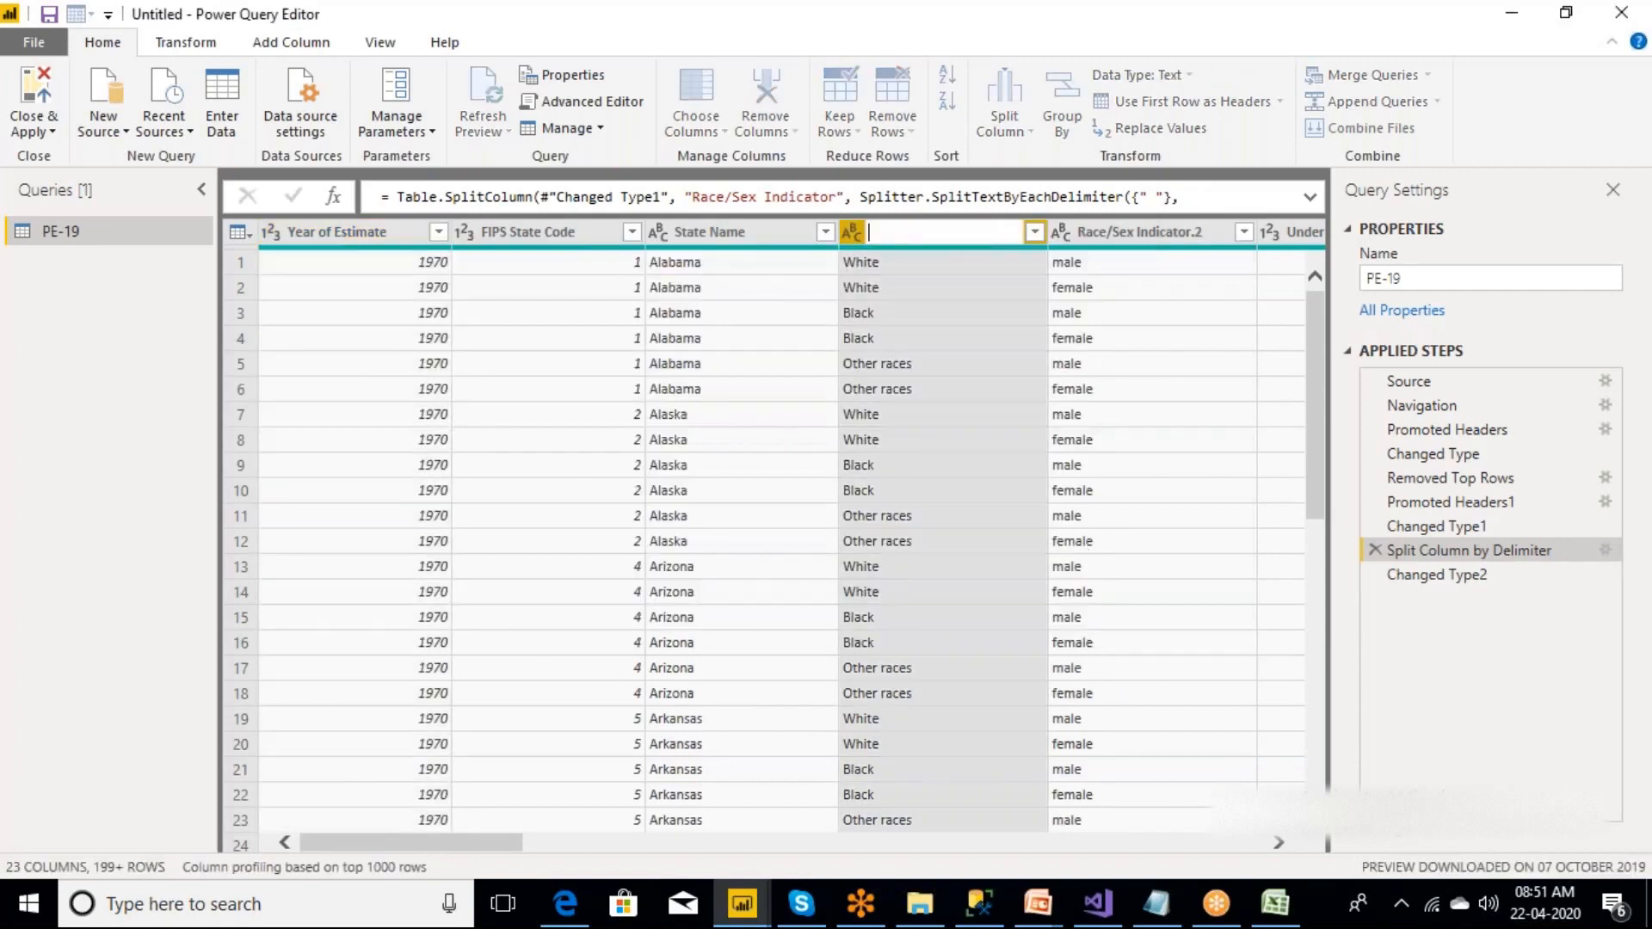
pyautogui.write('Race')
pyautogui.press('Return')
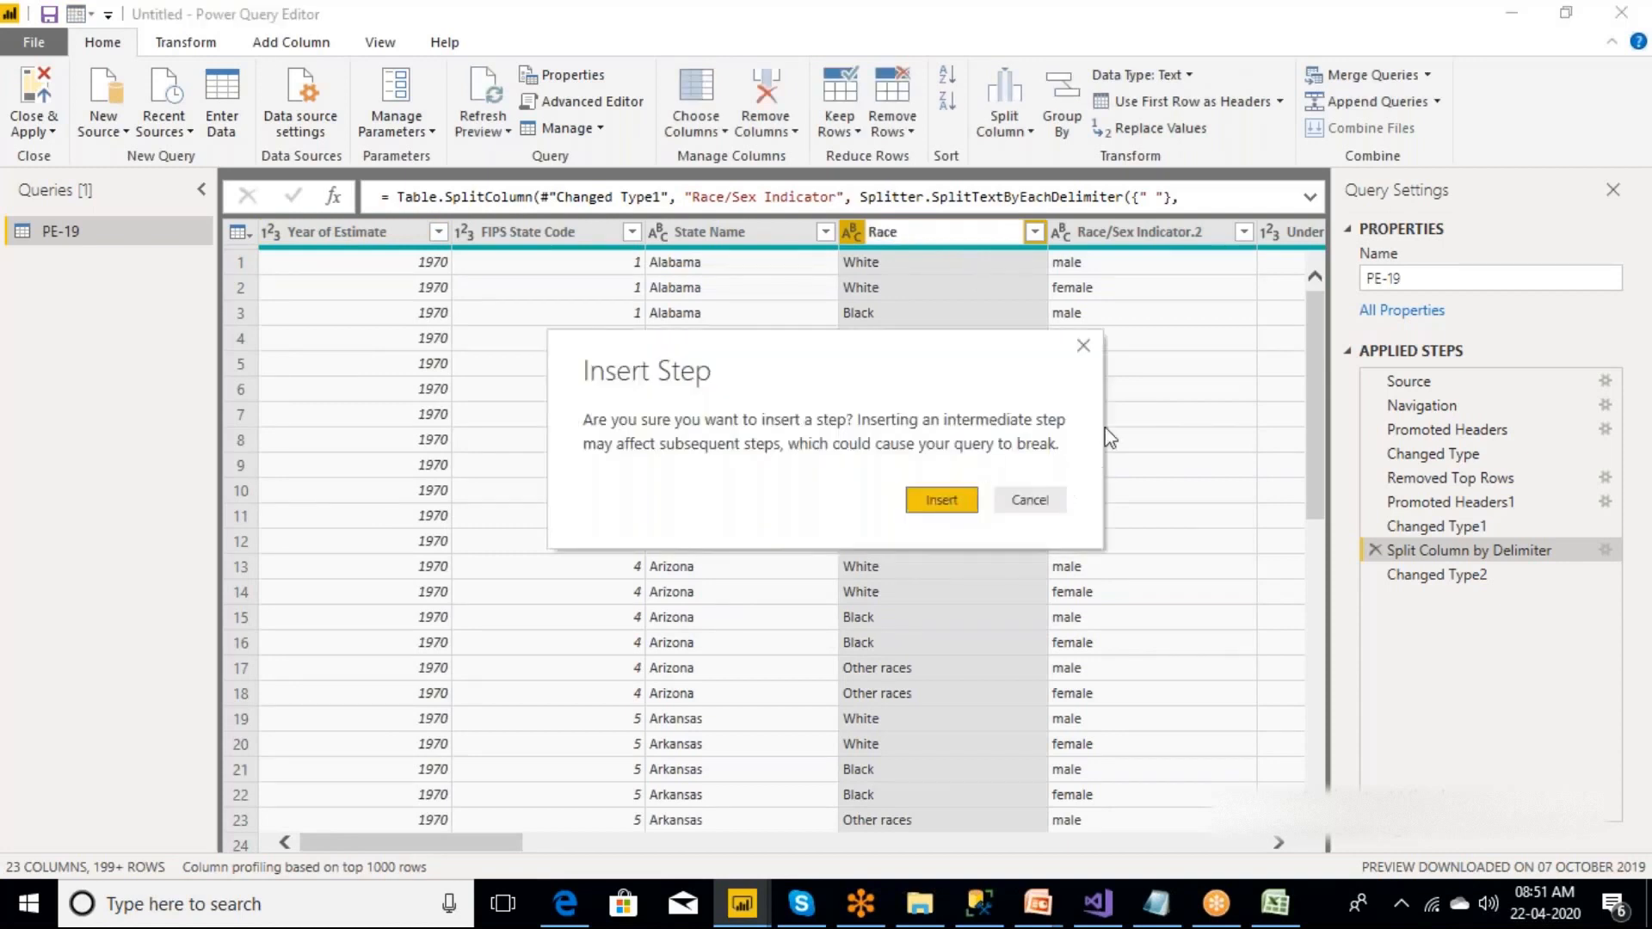
pyautogui.click(1083, 345)
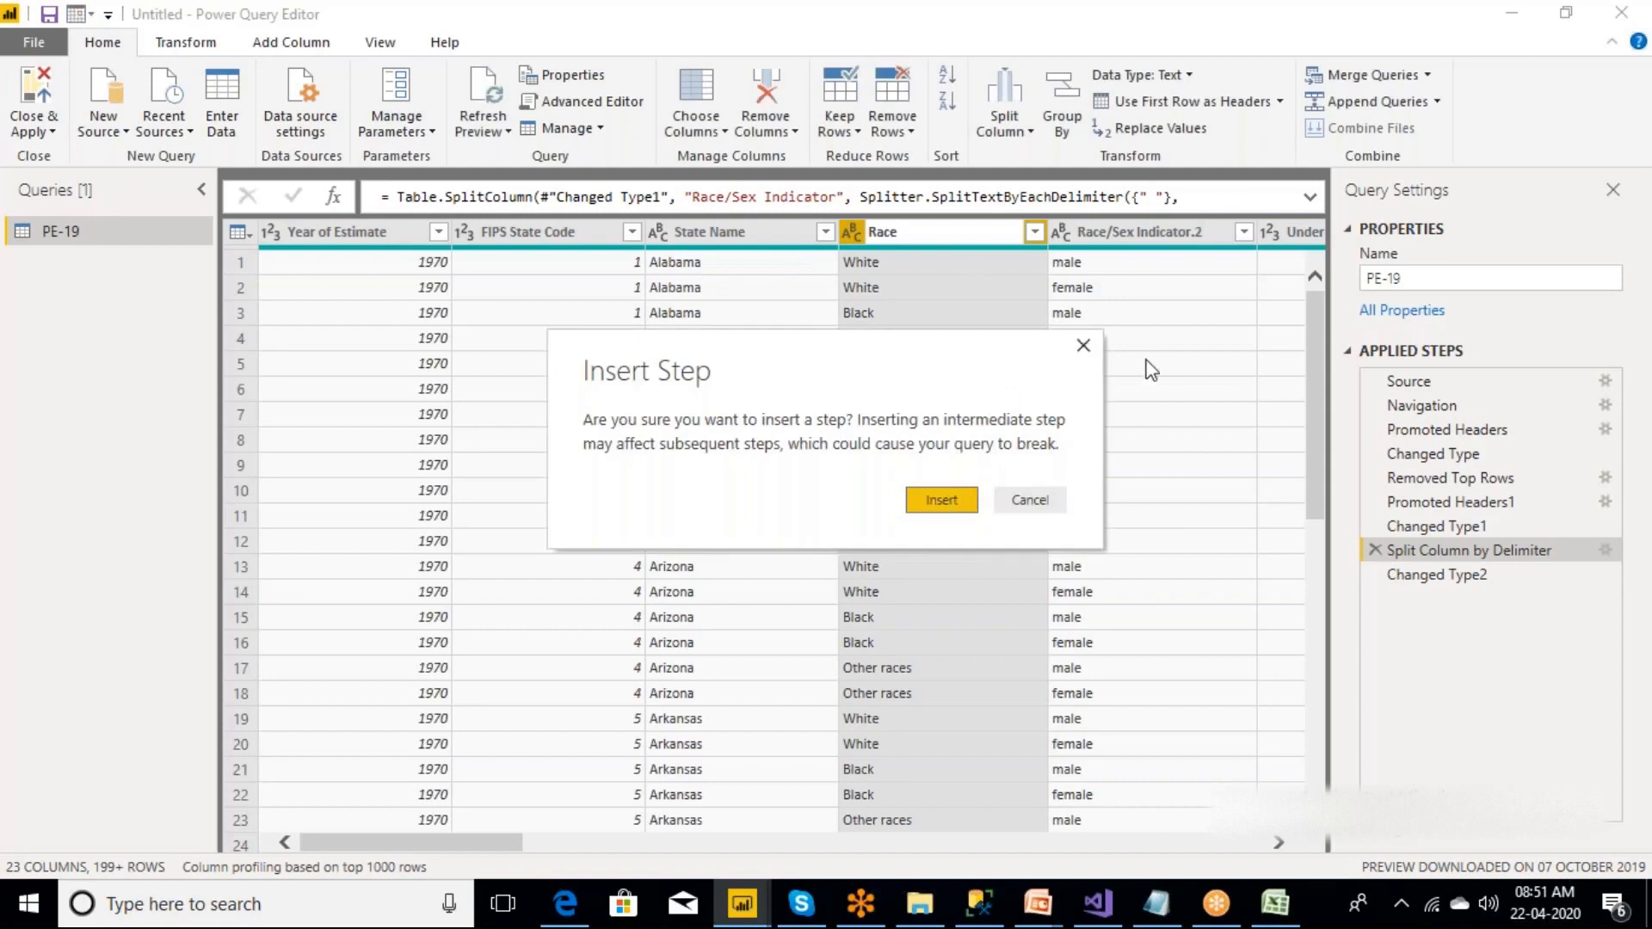
# Rename the Race/Sex Indicator.1 column as Race, working from the Changed Type2 step.
pyautogui.click(1454, 574)
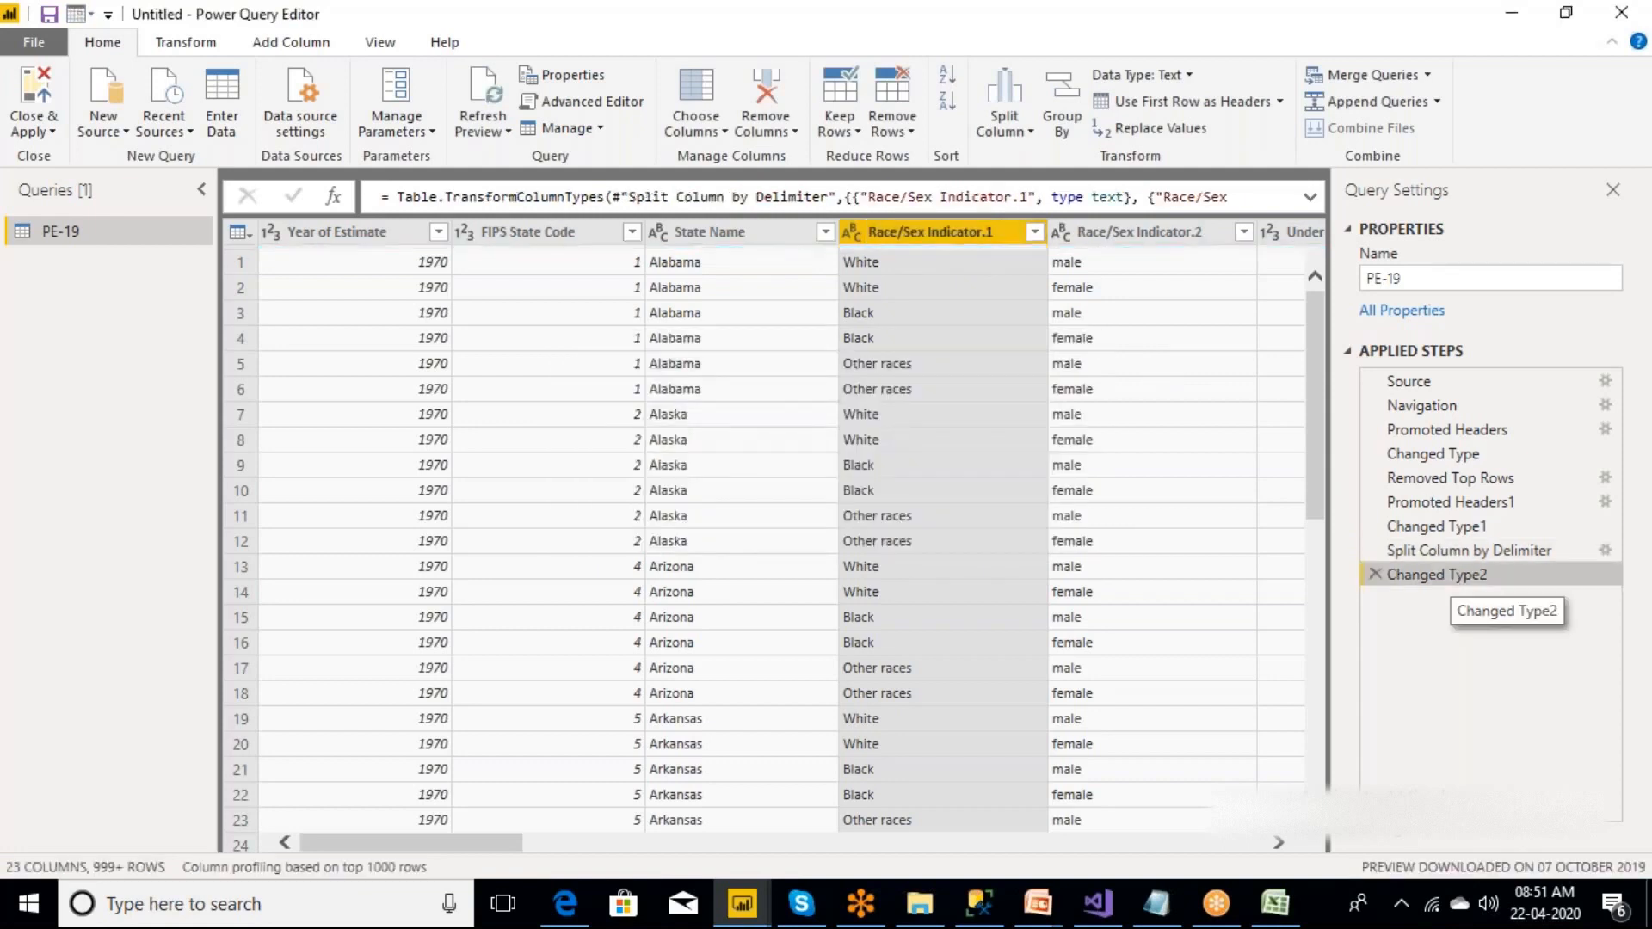
pyautogui.doubleClick(994, 232)
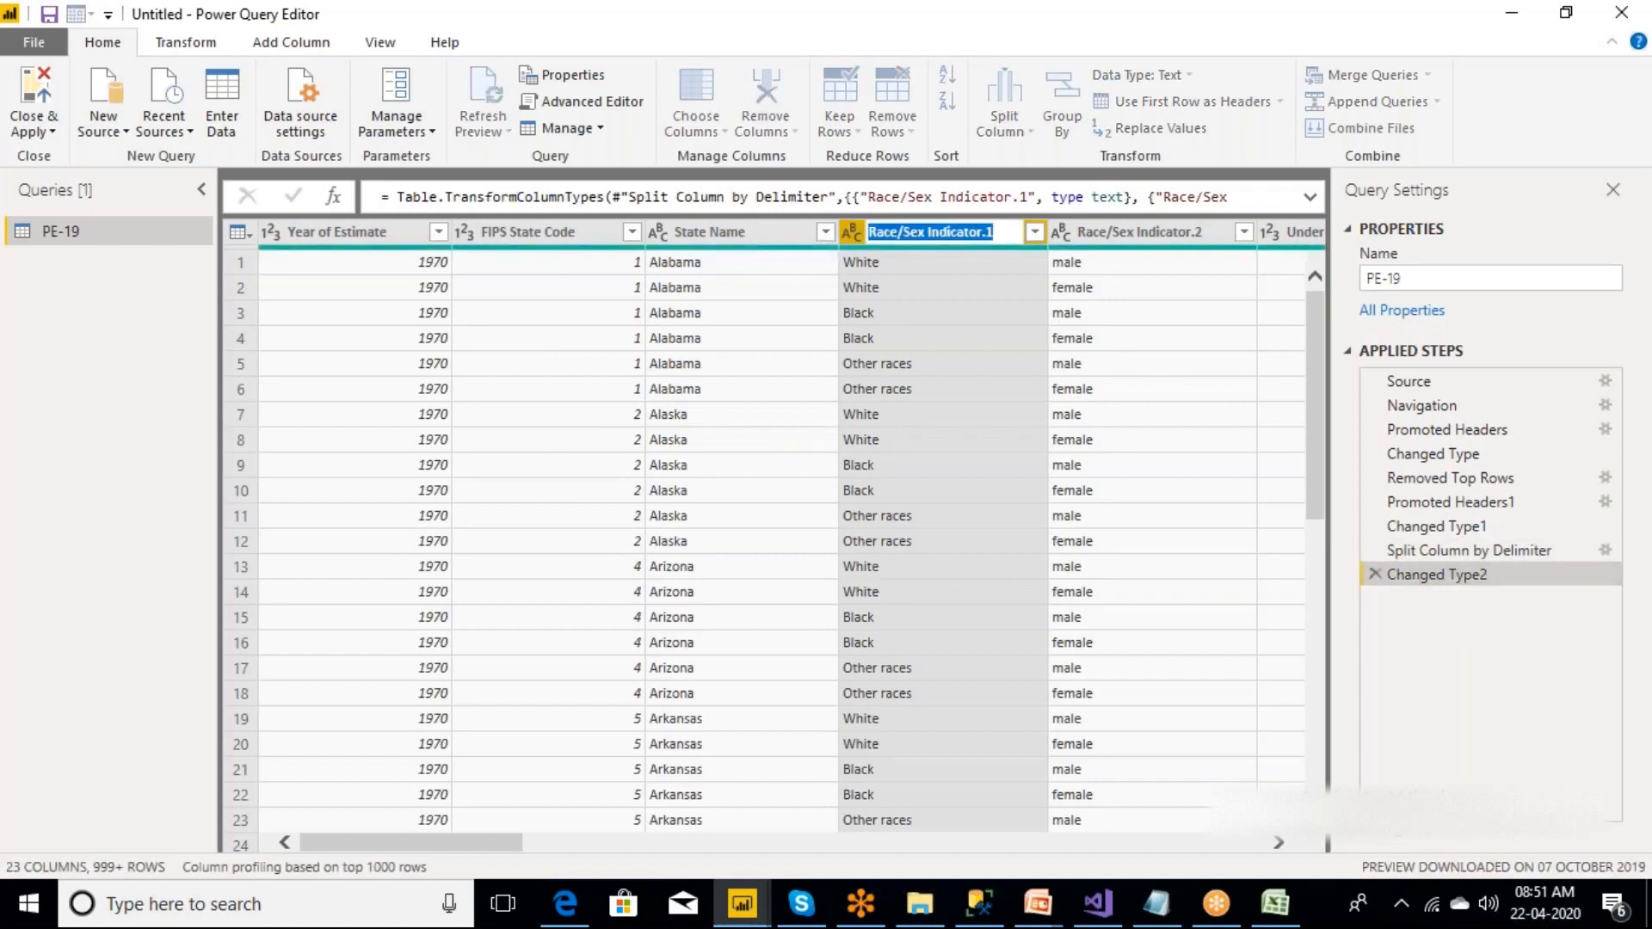
pyautogui.press('BackSpace')
pyautogui.write('Race')
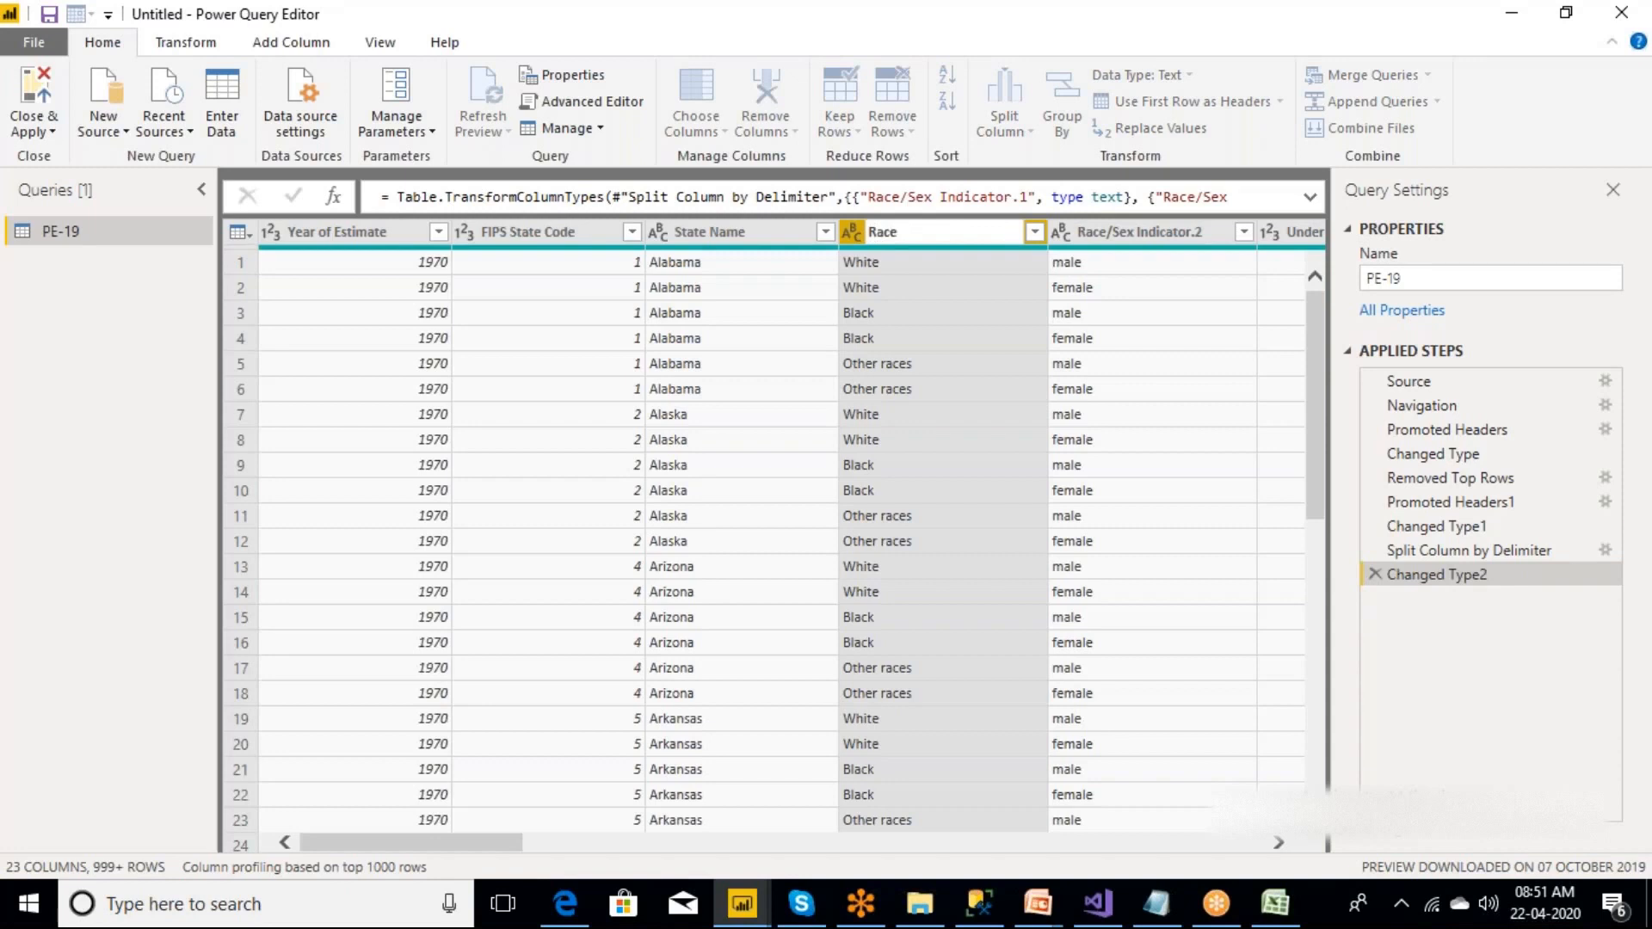
pyautogui.press('Return')
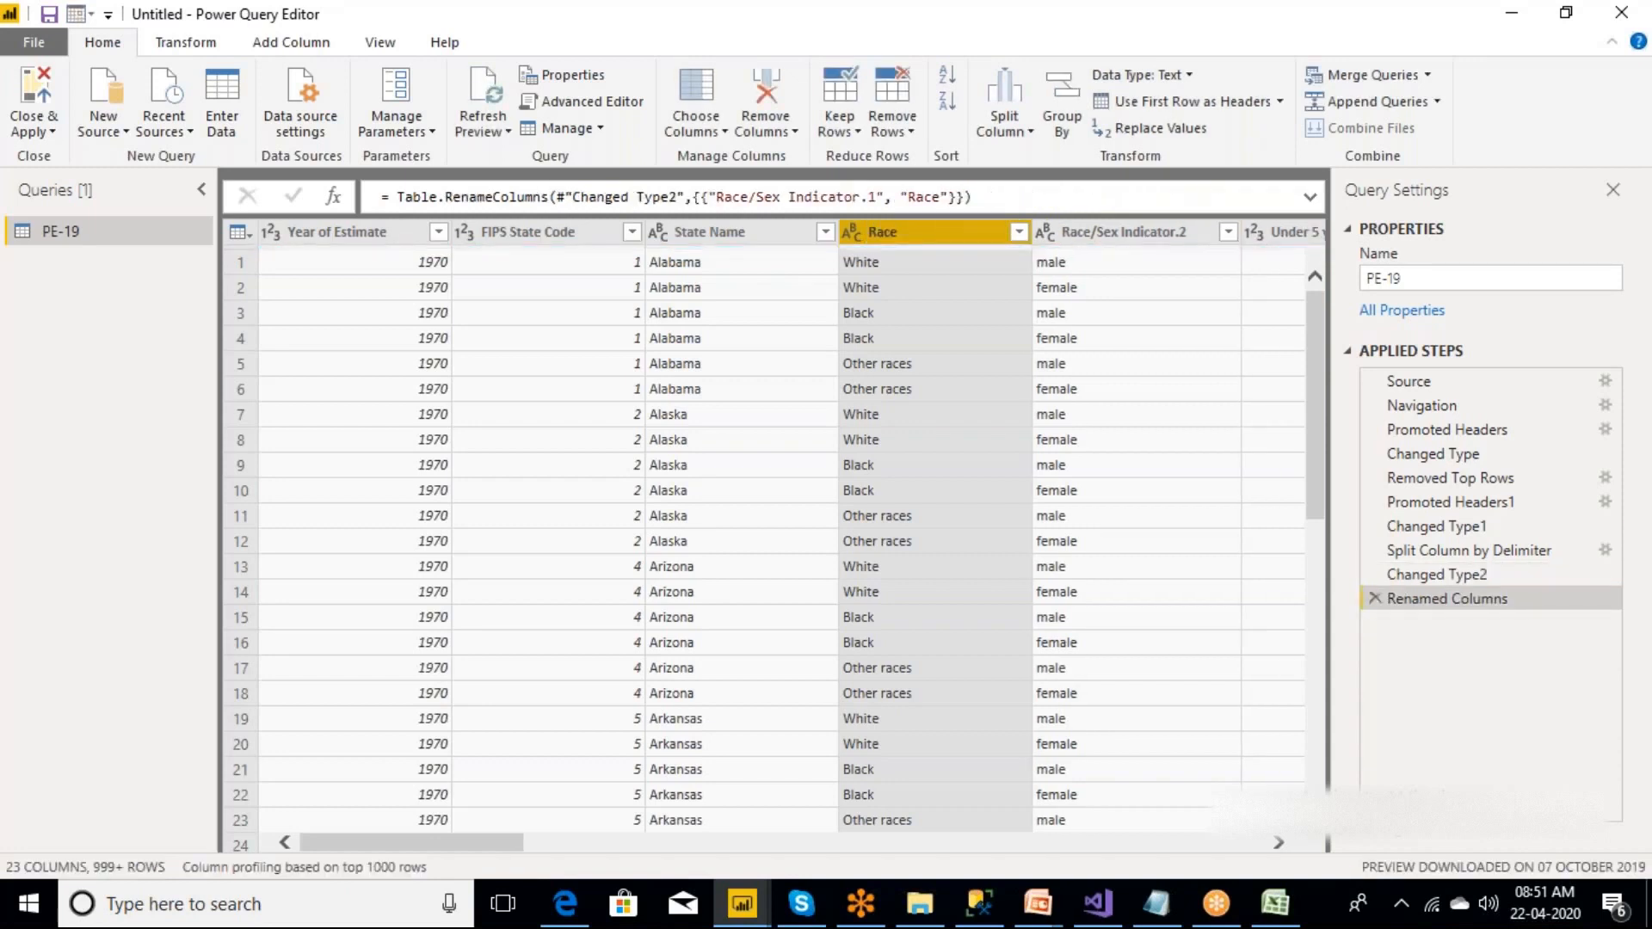
# Rename the Race/Sex Indicator.2 column as Gender.
pyautogui.doubleClick(1177, 245)
pyautogui.press('BackSpace')
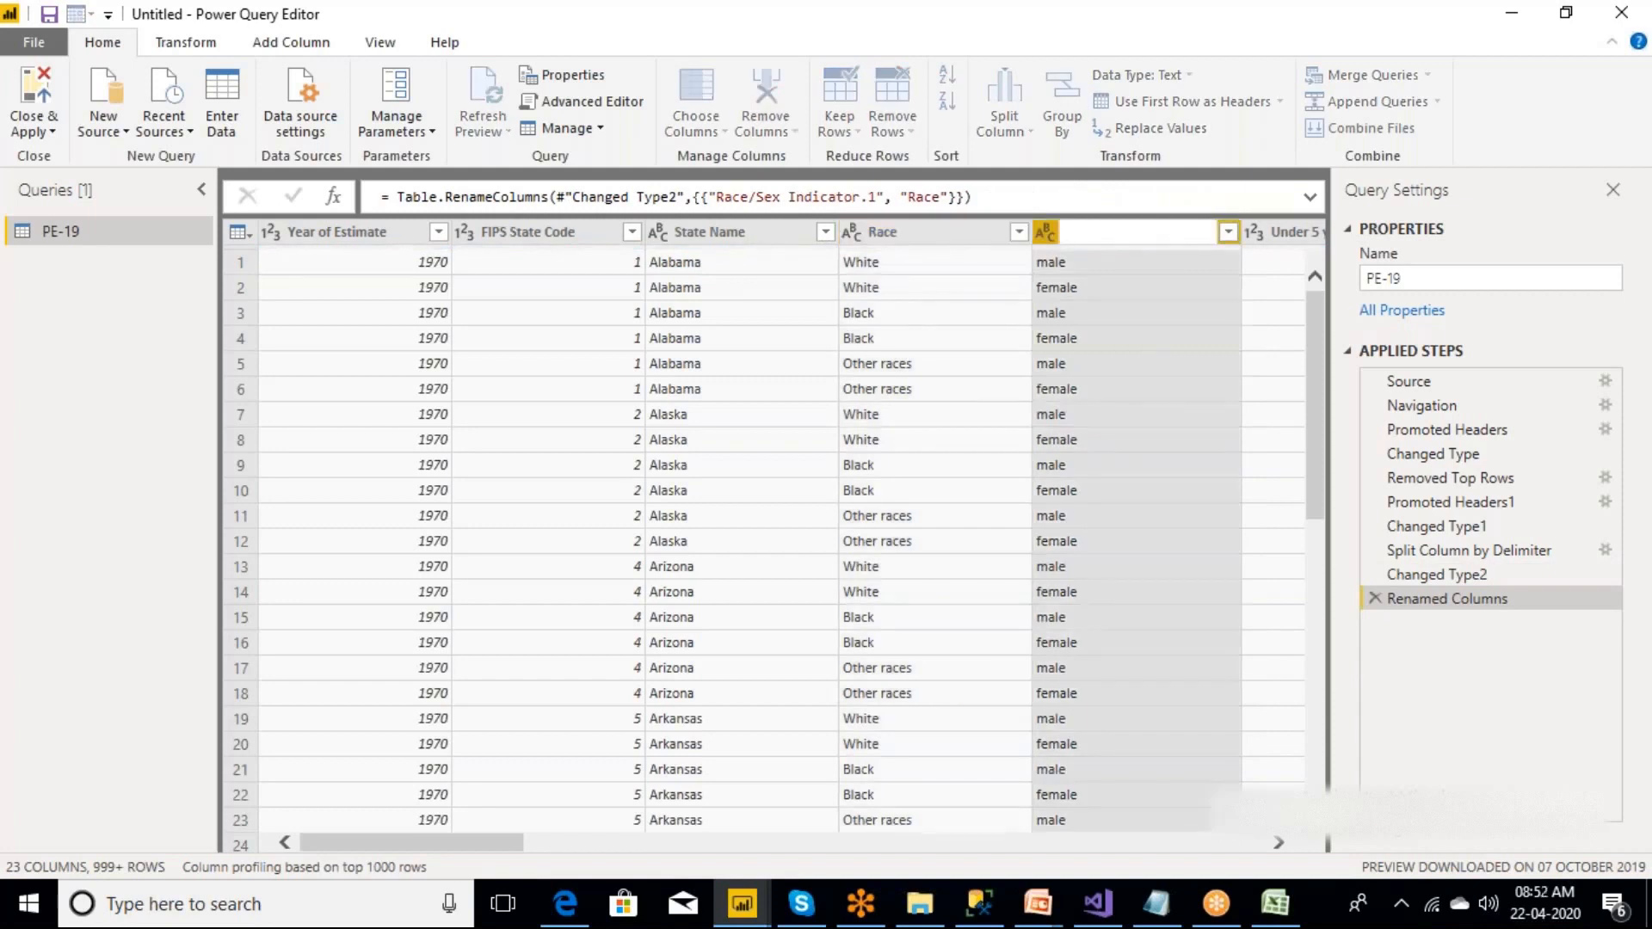
pyautogui.write('Gender')
pyautogui.press('Return')
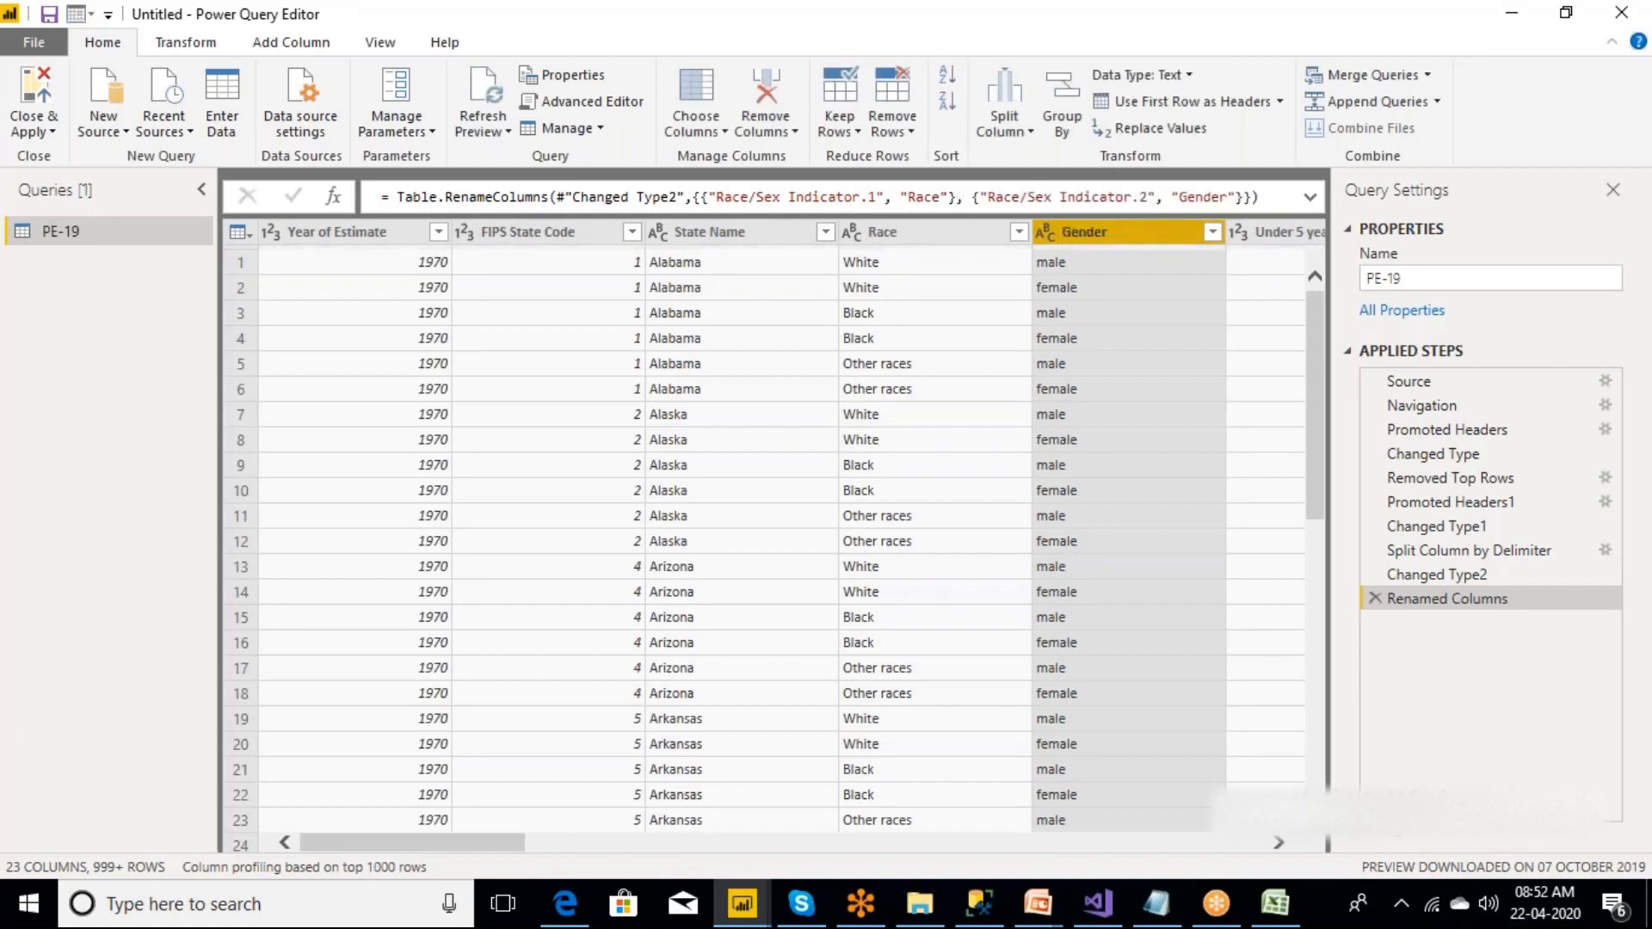
# Review the columns from Year of Estimate through Gender and the first age-group columns up to 15 to 19 years.
pyautogui.click(382, 234)
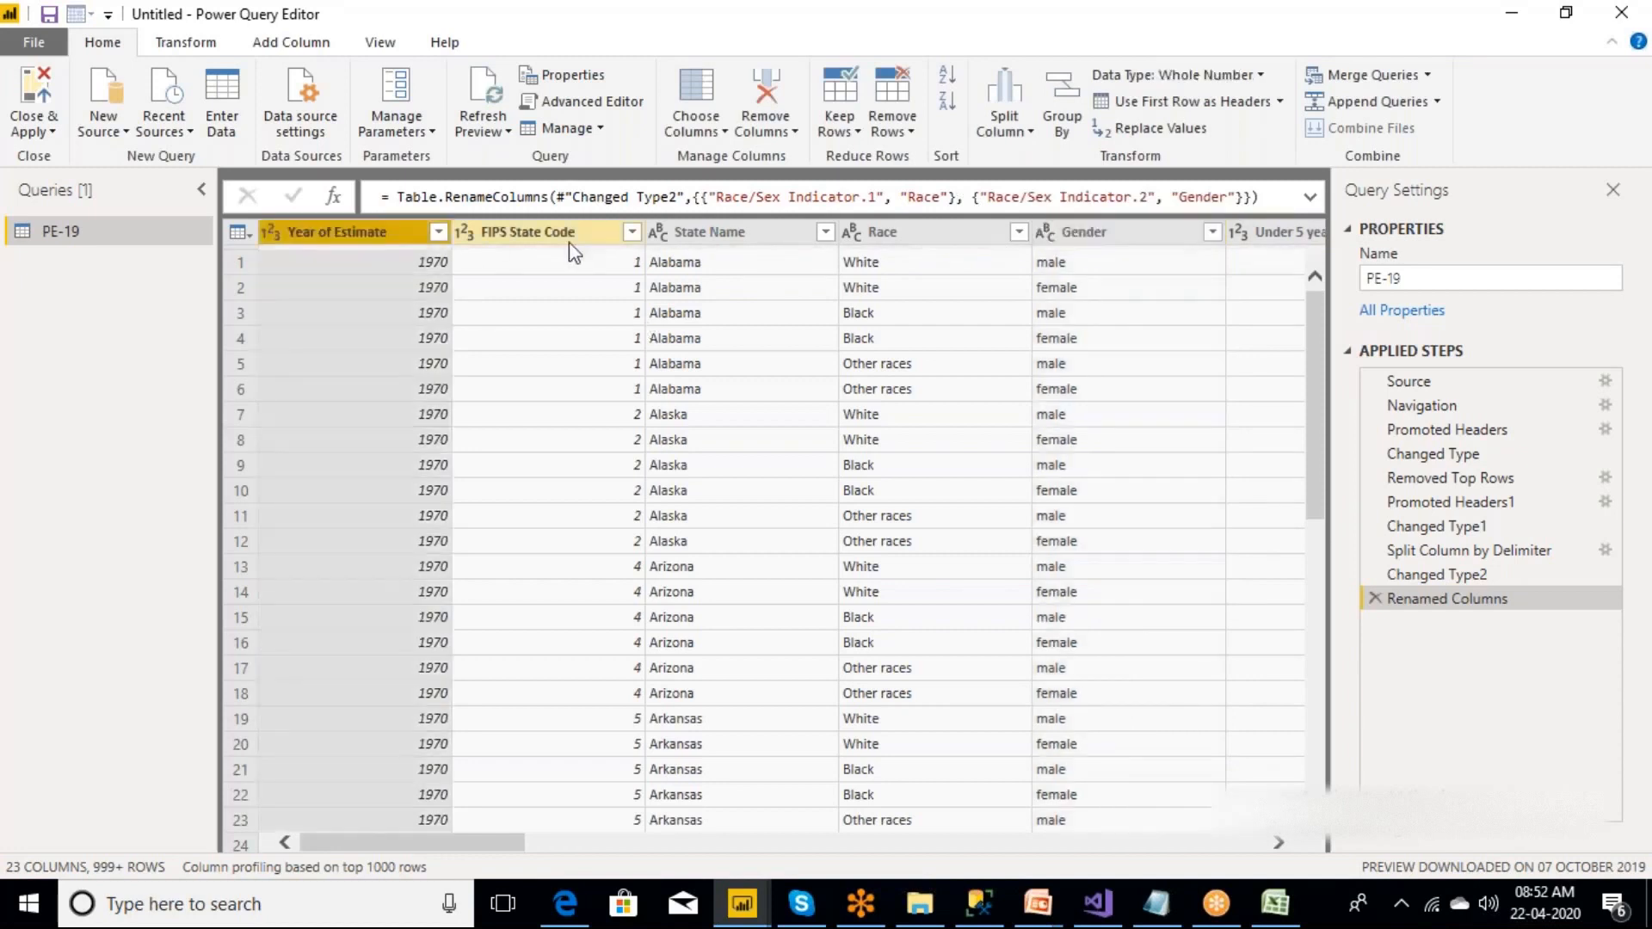
pyautogui.click(569, 240)
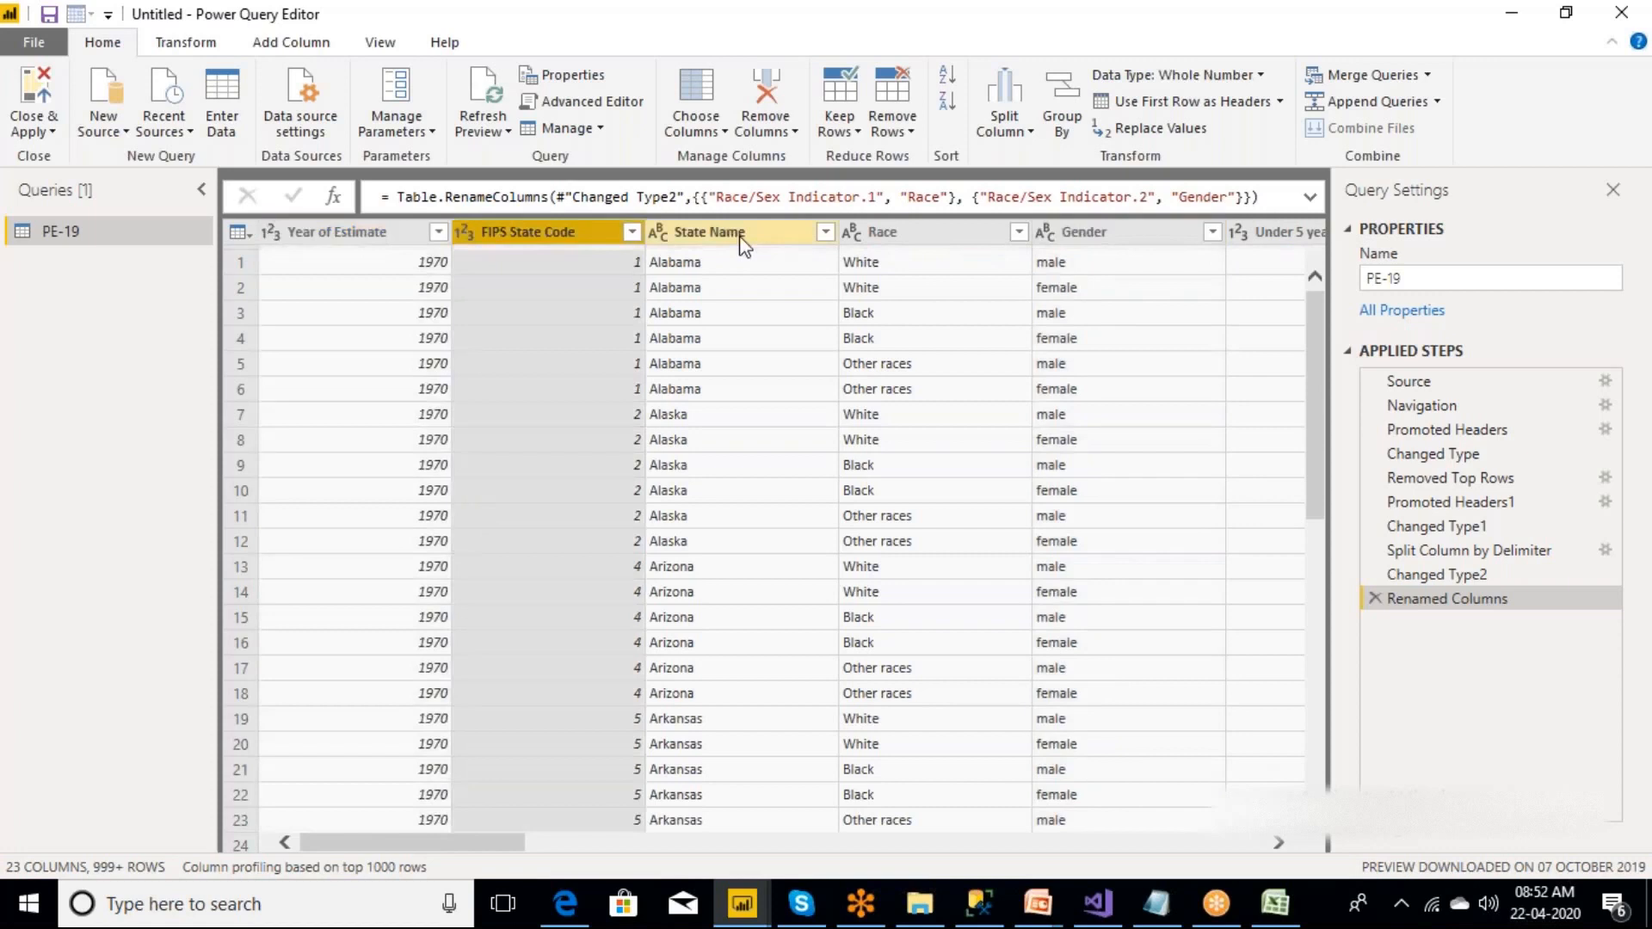
pyautogui.click(742, 245)
pyautogui.click(951, 234)
pyautogui.click(1084, 234)
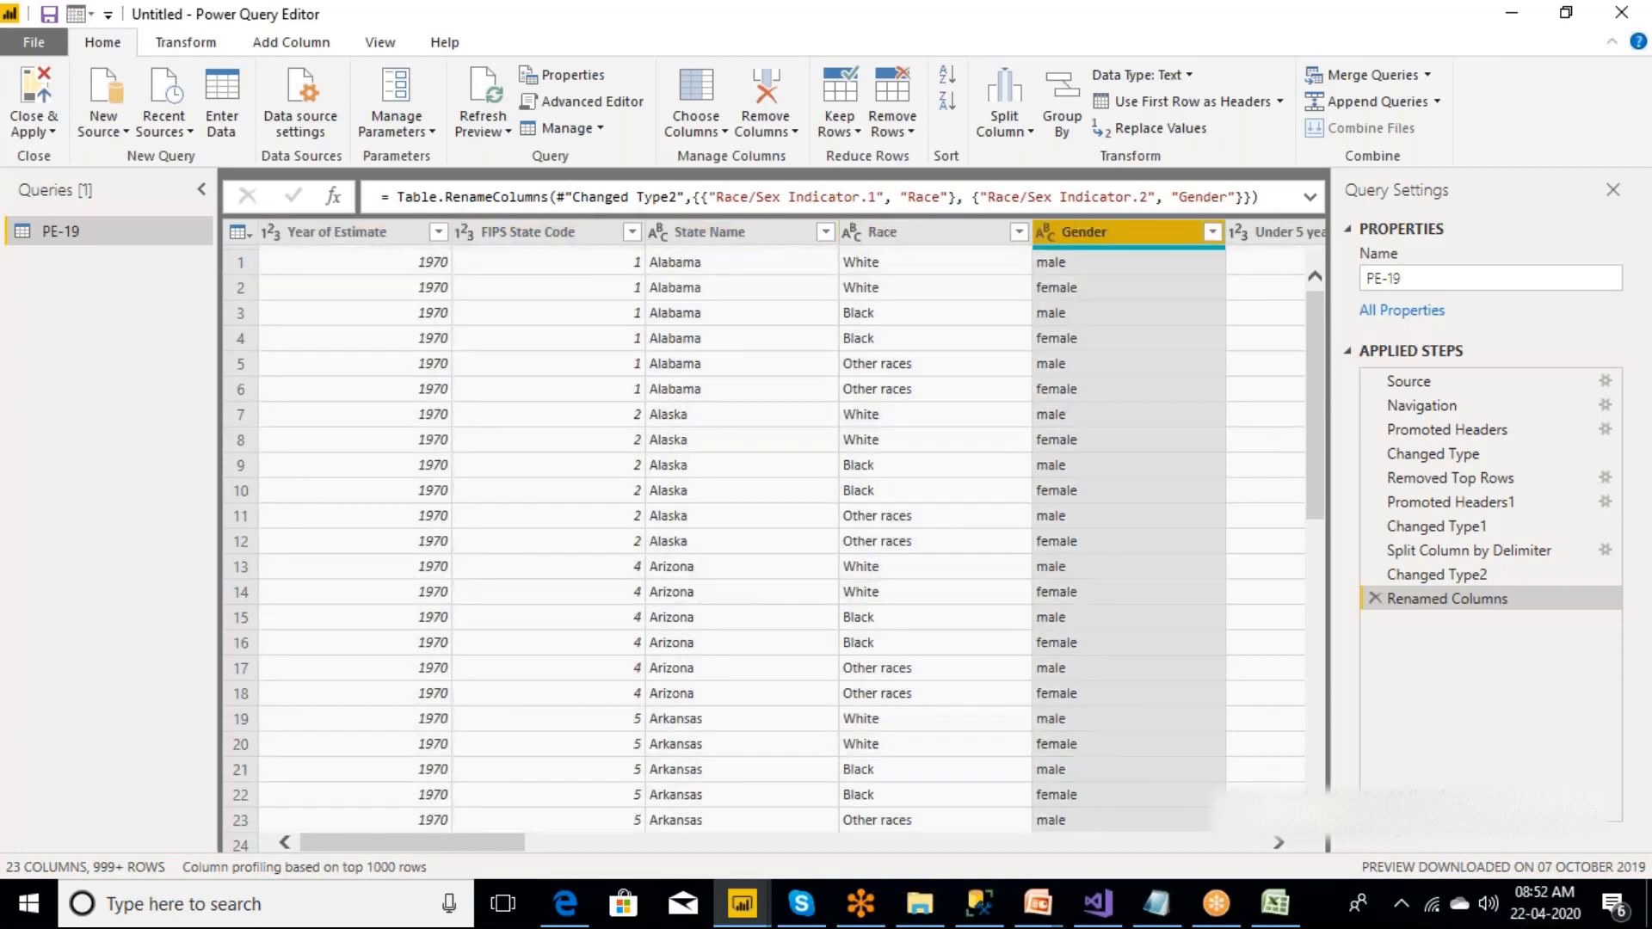
pyautogui.moveTo(440, 842); pyautogui.dragTo(633, 848)
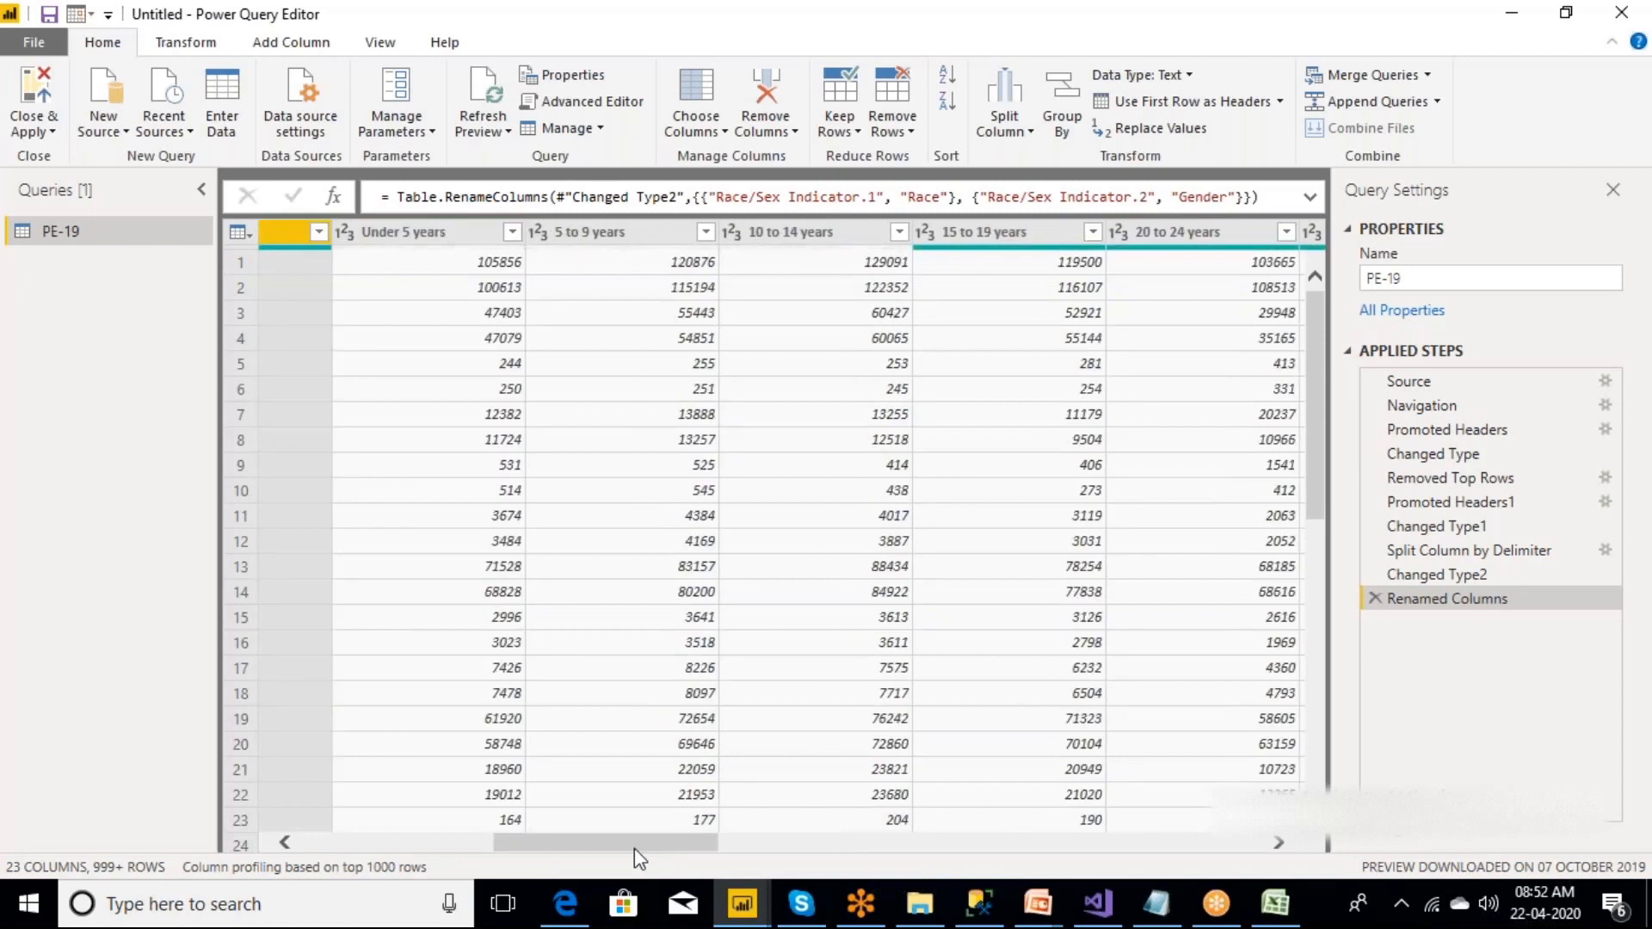
pyautogui.click(427, 232)
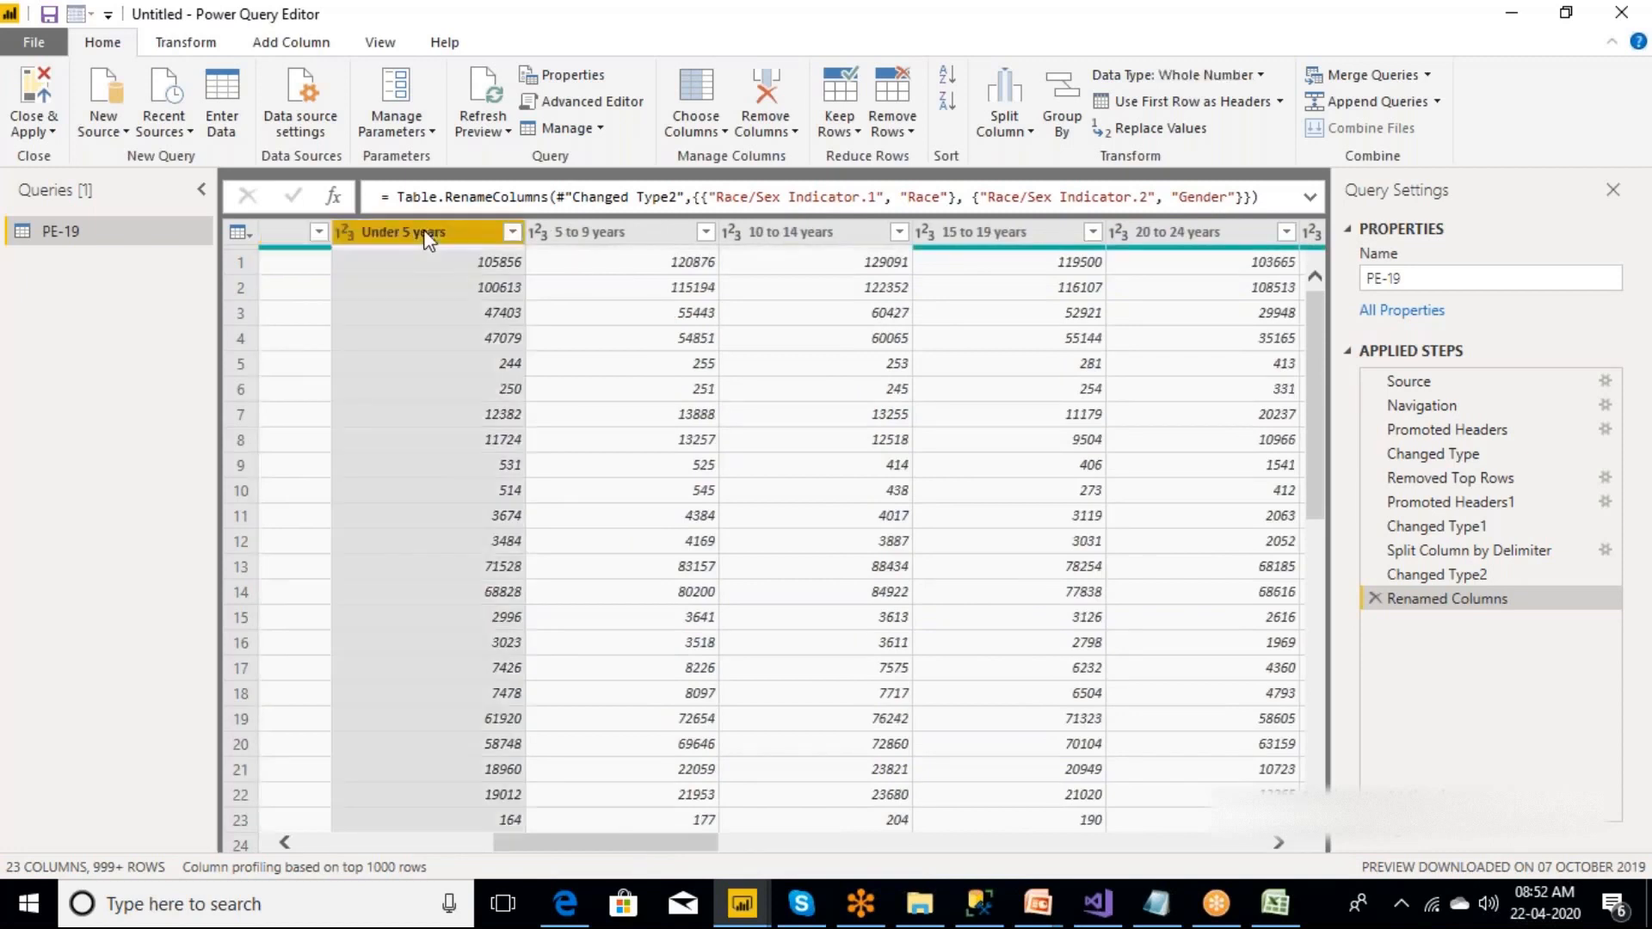
pyautogui.click(605, 233)
pyautogui.click(788, 231)
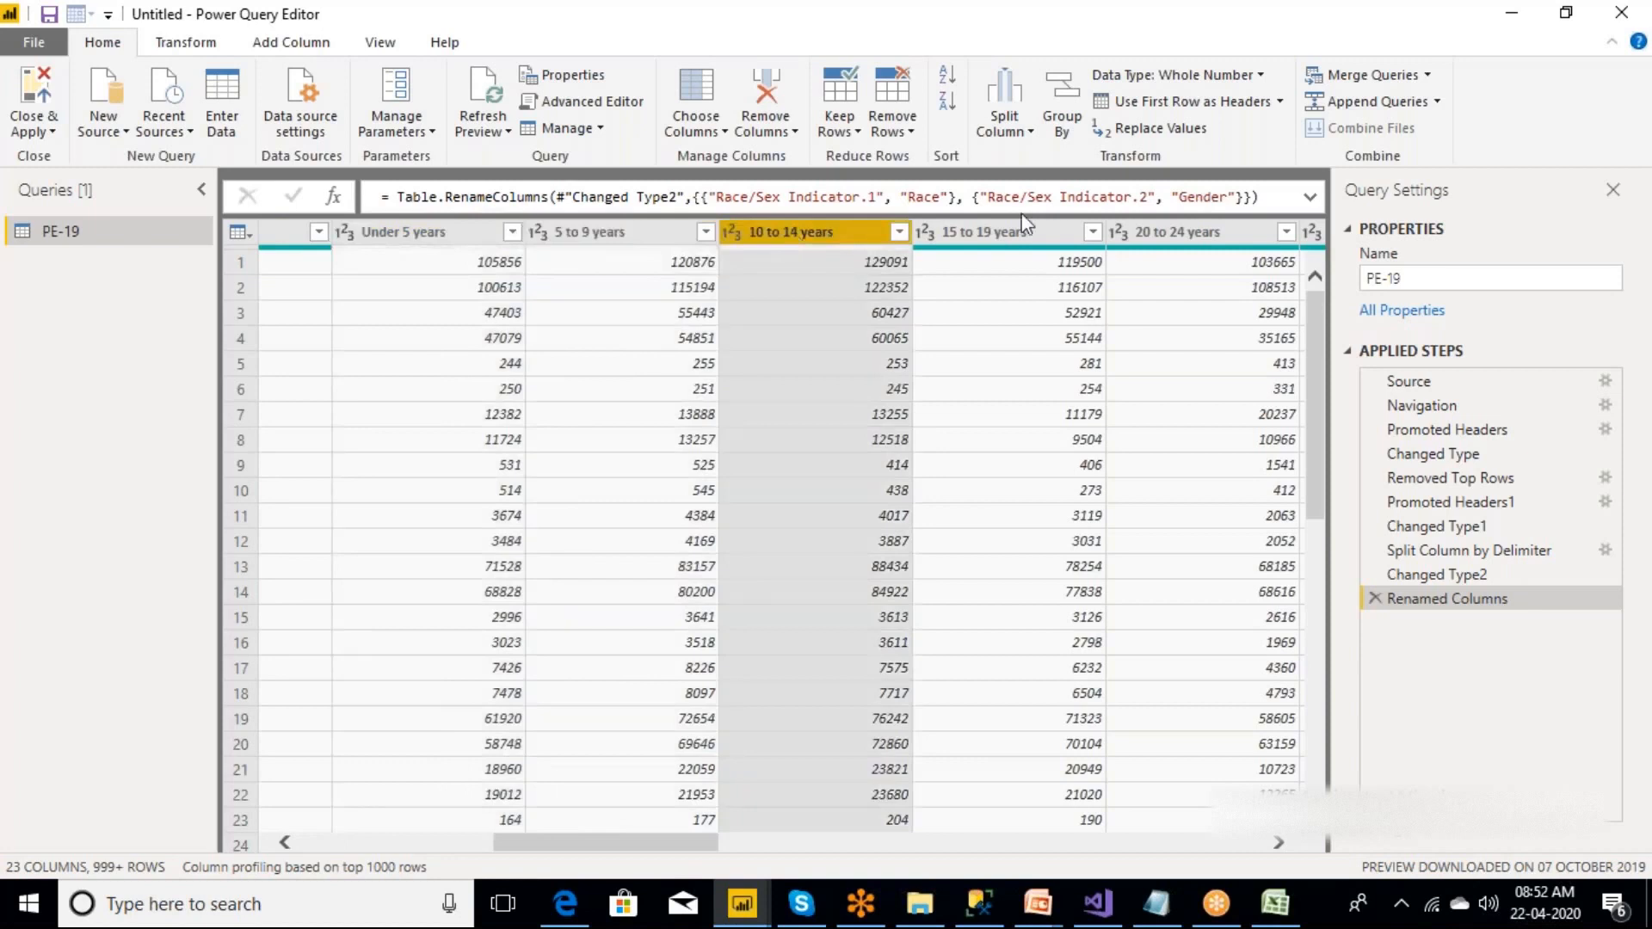
pyautogui.click(1015, 234)
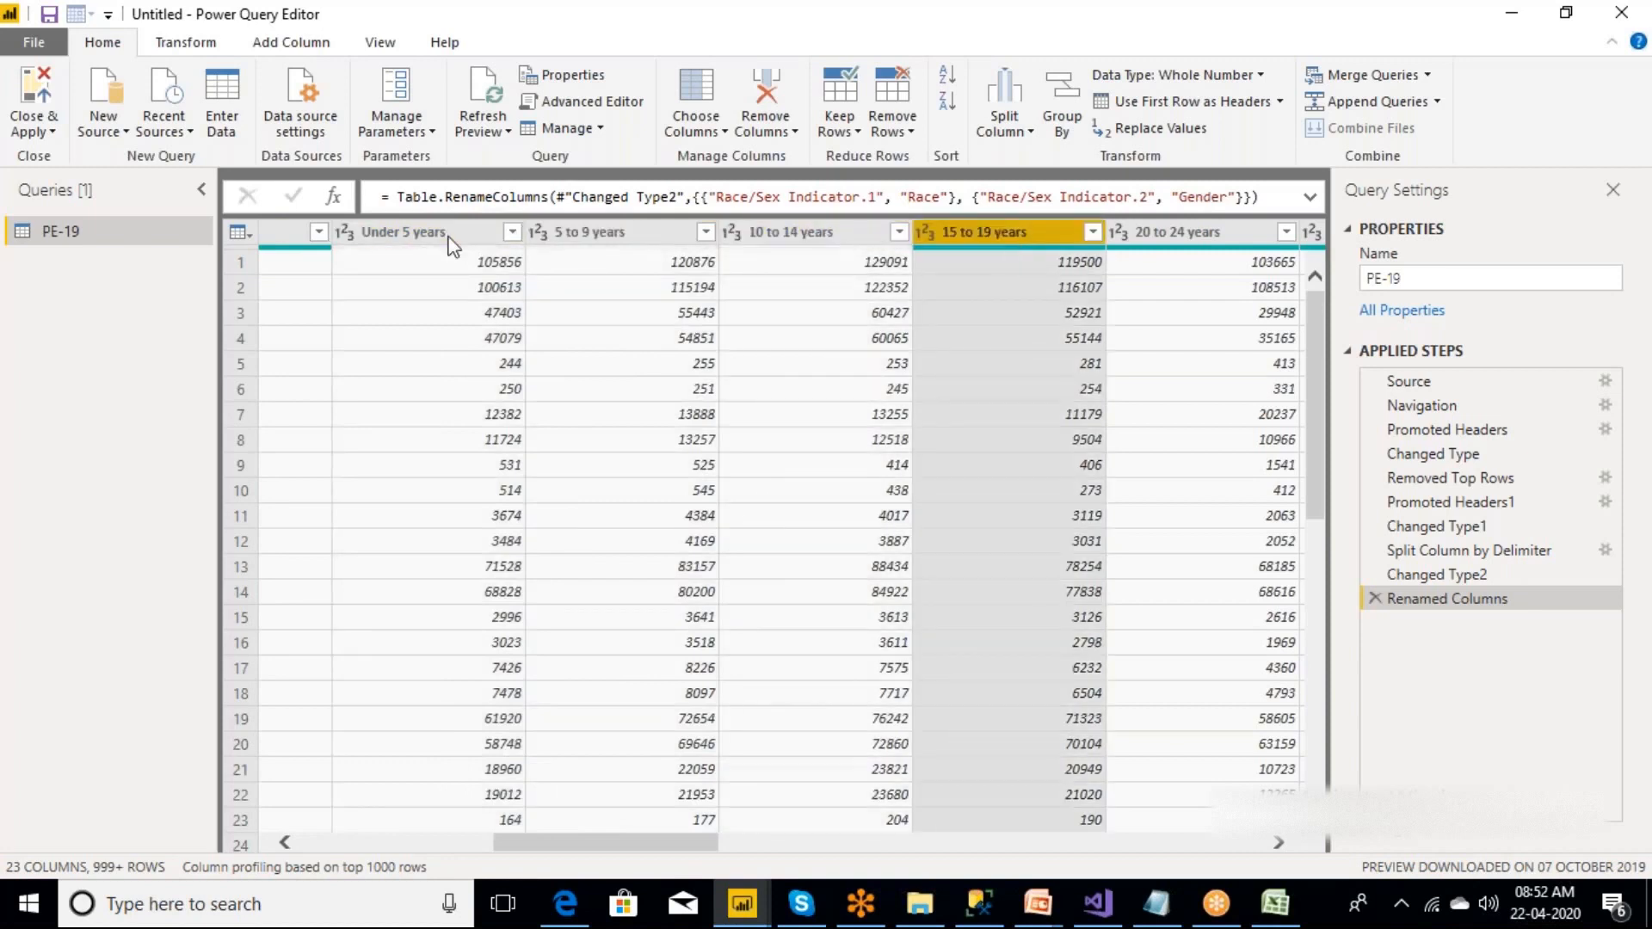
# Select the age-group columns together, from Under 5 years through 80 to 84 years.
pyautogui.click(449, 236)
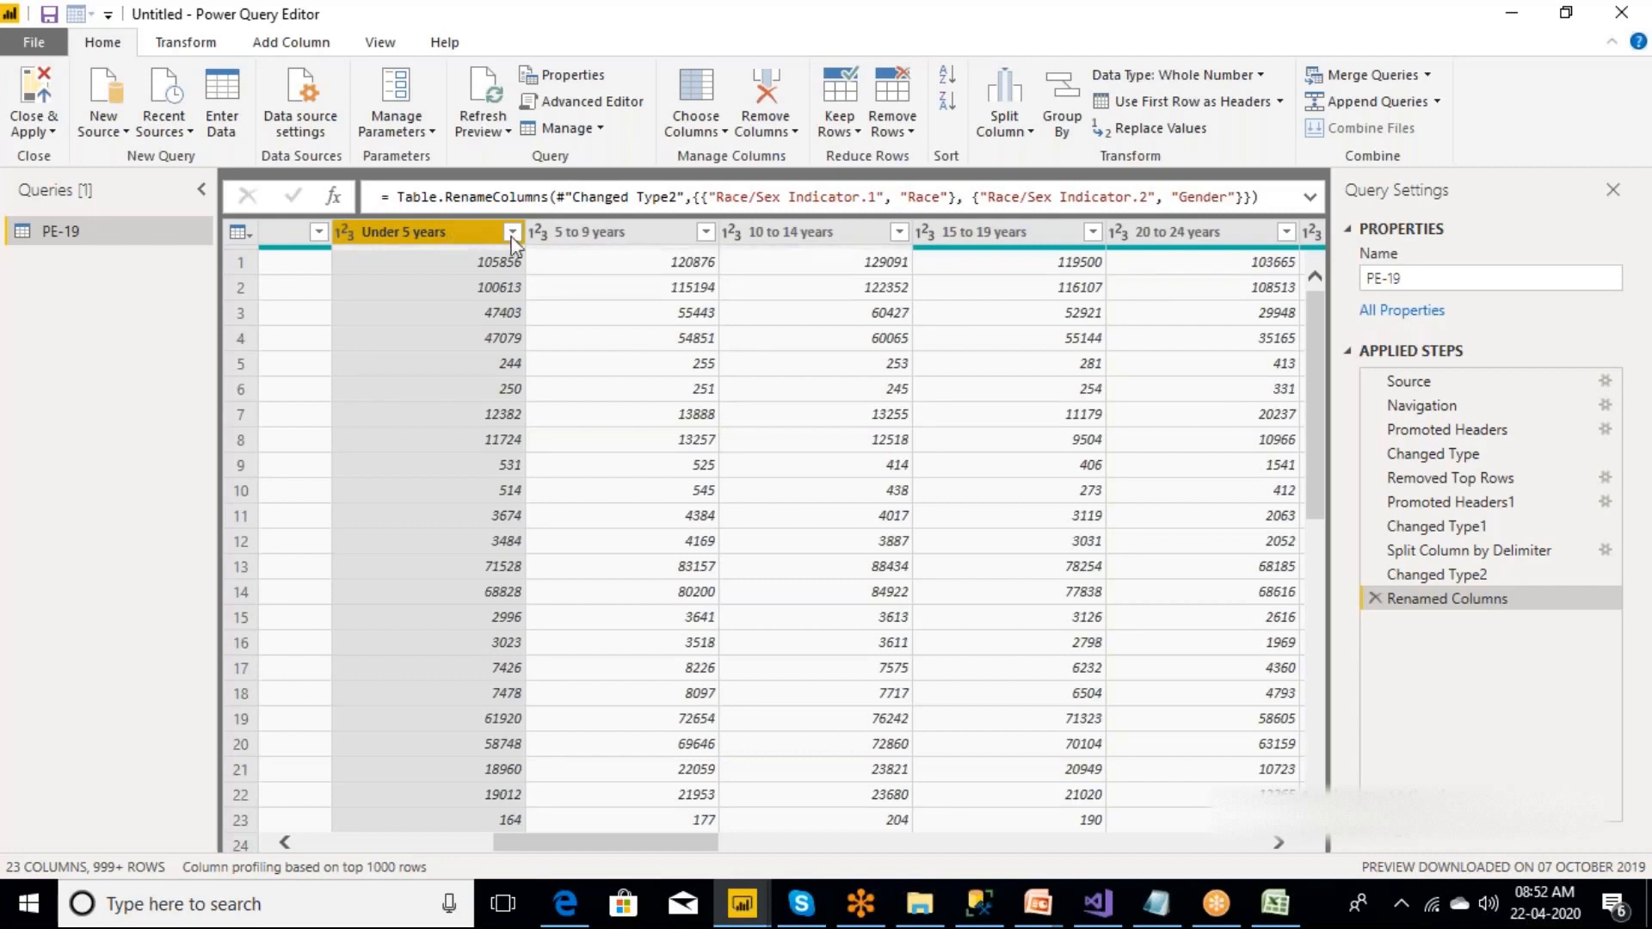
pyautogui.keyDown('ctrl'); pyautogui.click(603, 232); pyautogui.keyUp('ctrl')
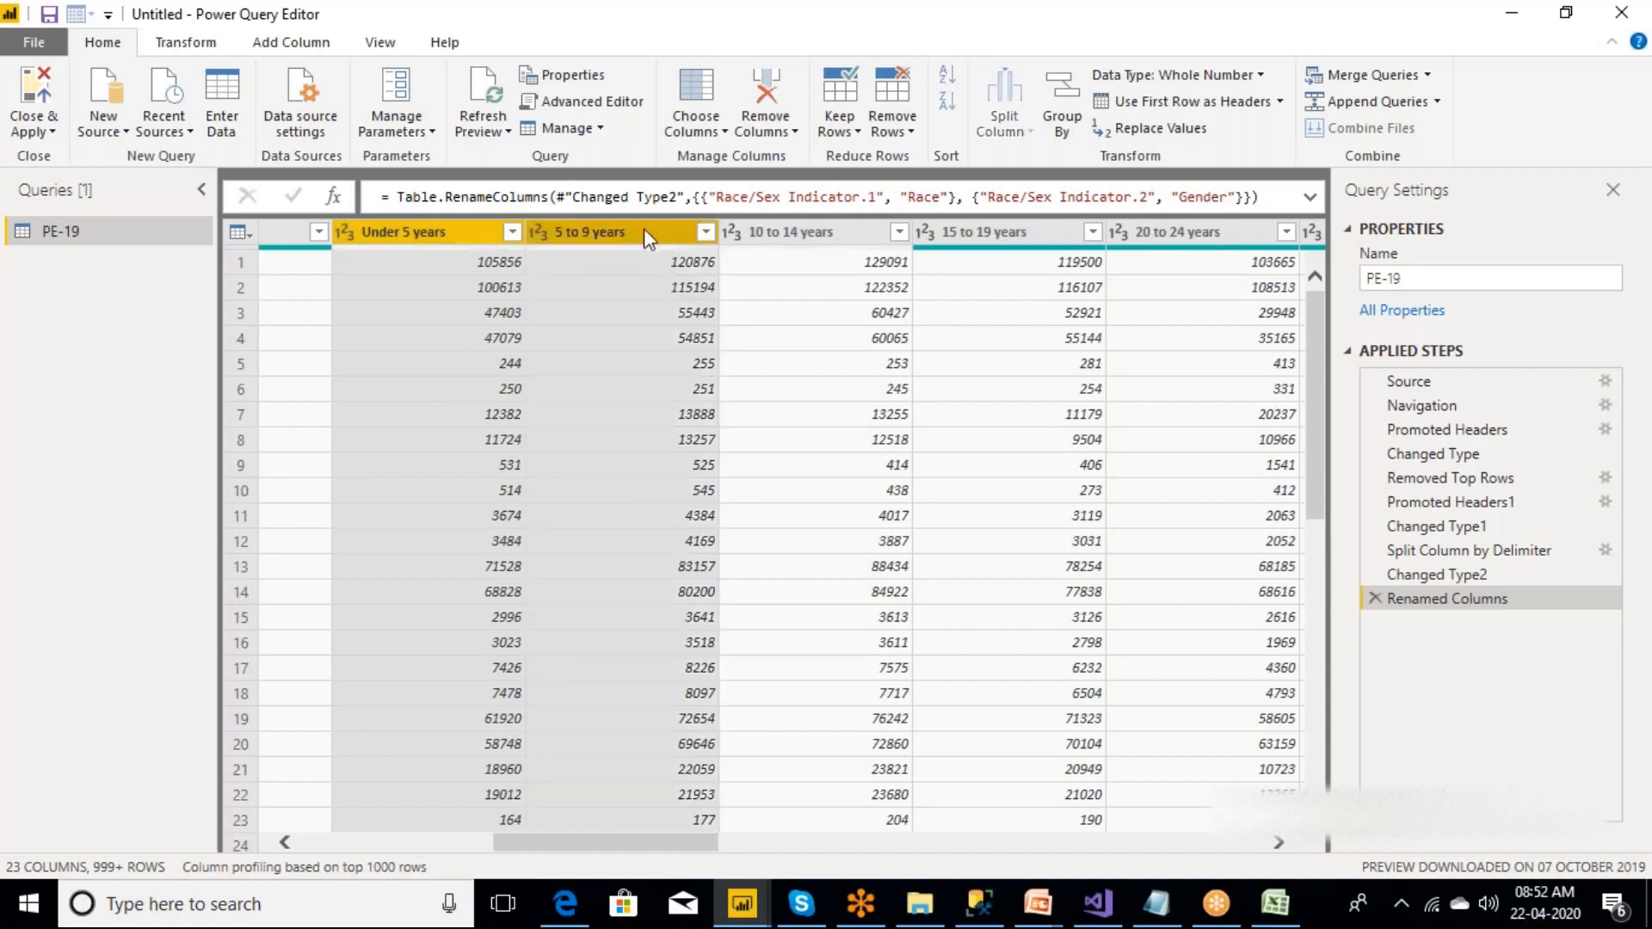
pyautogui.keyDown('ctrl'); pyautogui.click(800, 233); pyautogui.keyUp('ctrl')
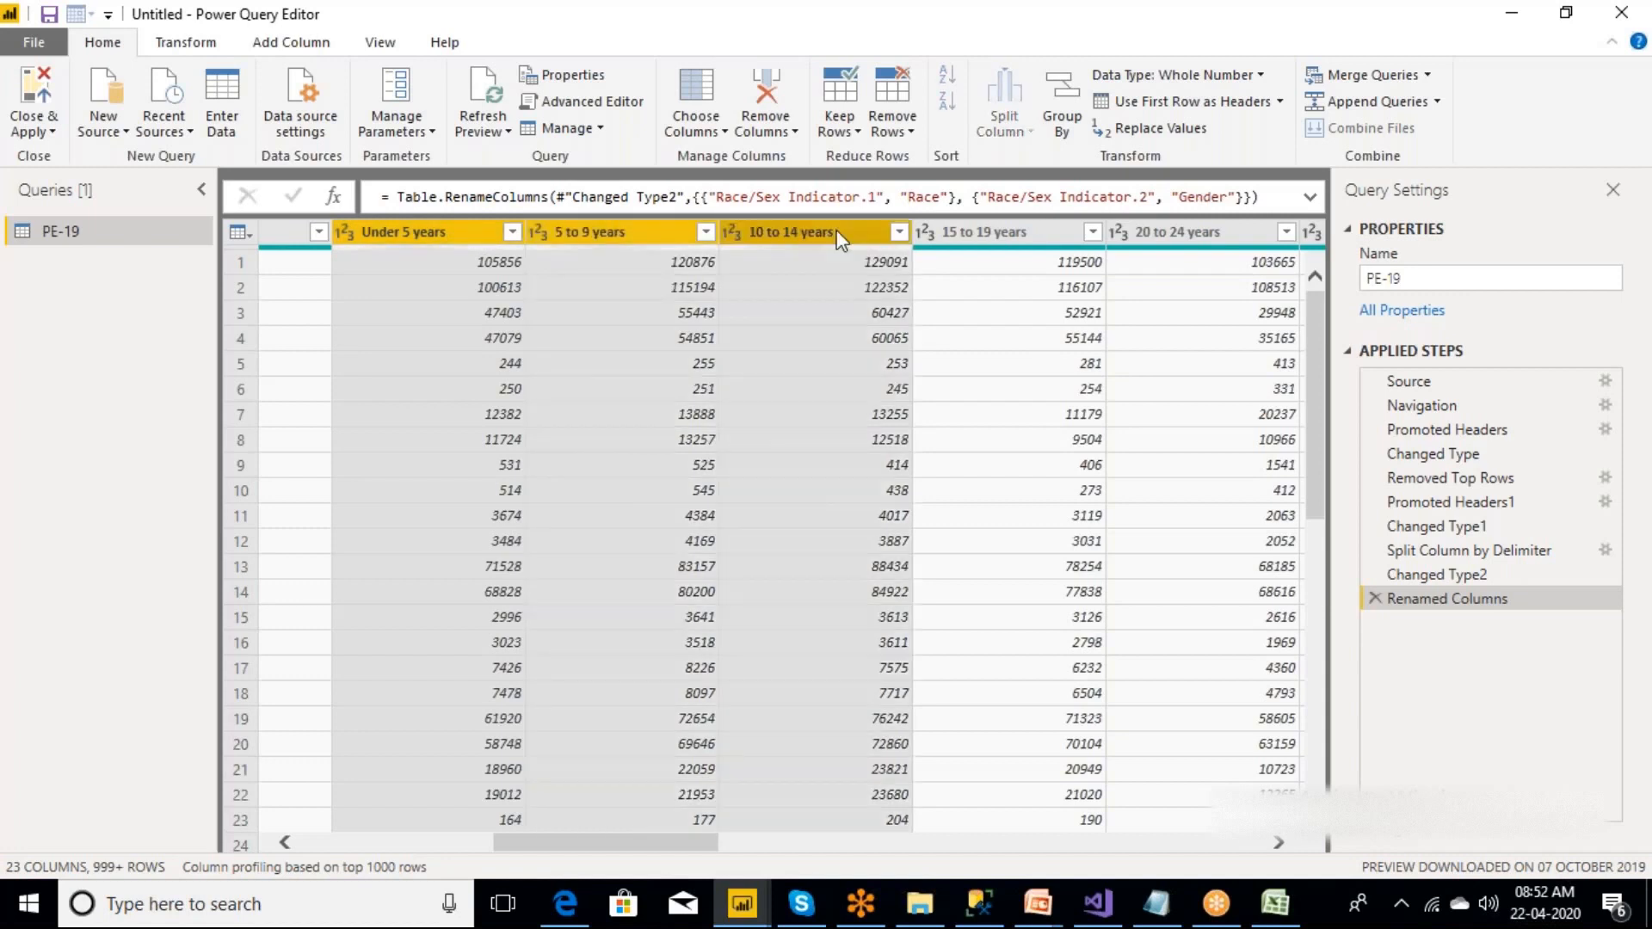
pyautogui.keyDown('ctrl'); pyautogui.click(991, 237); pyautogui.keyUp('ctrl')
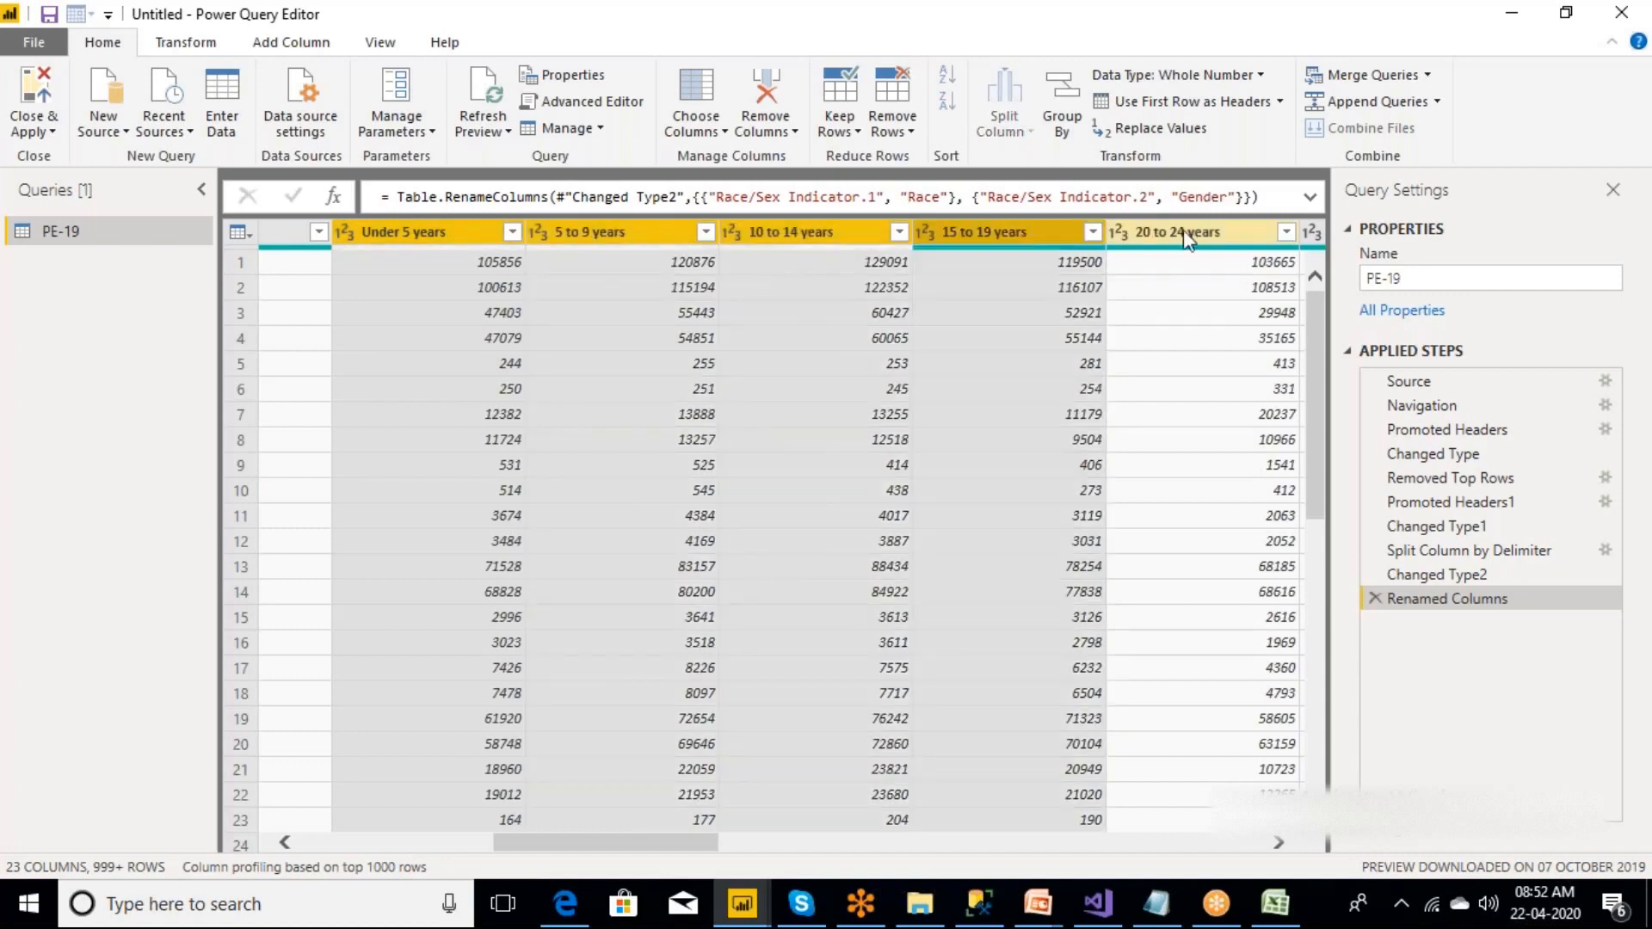
pyautogui.keyDown('ctrl'); pyautogui.click(1157, 230); pyautogui.keyUp('ctrl')
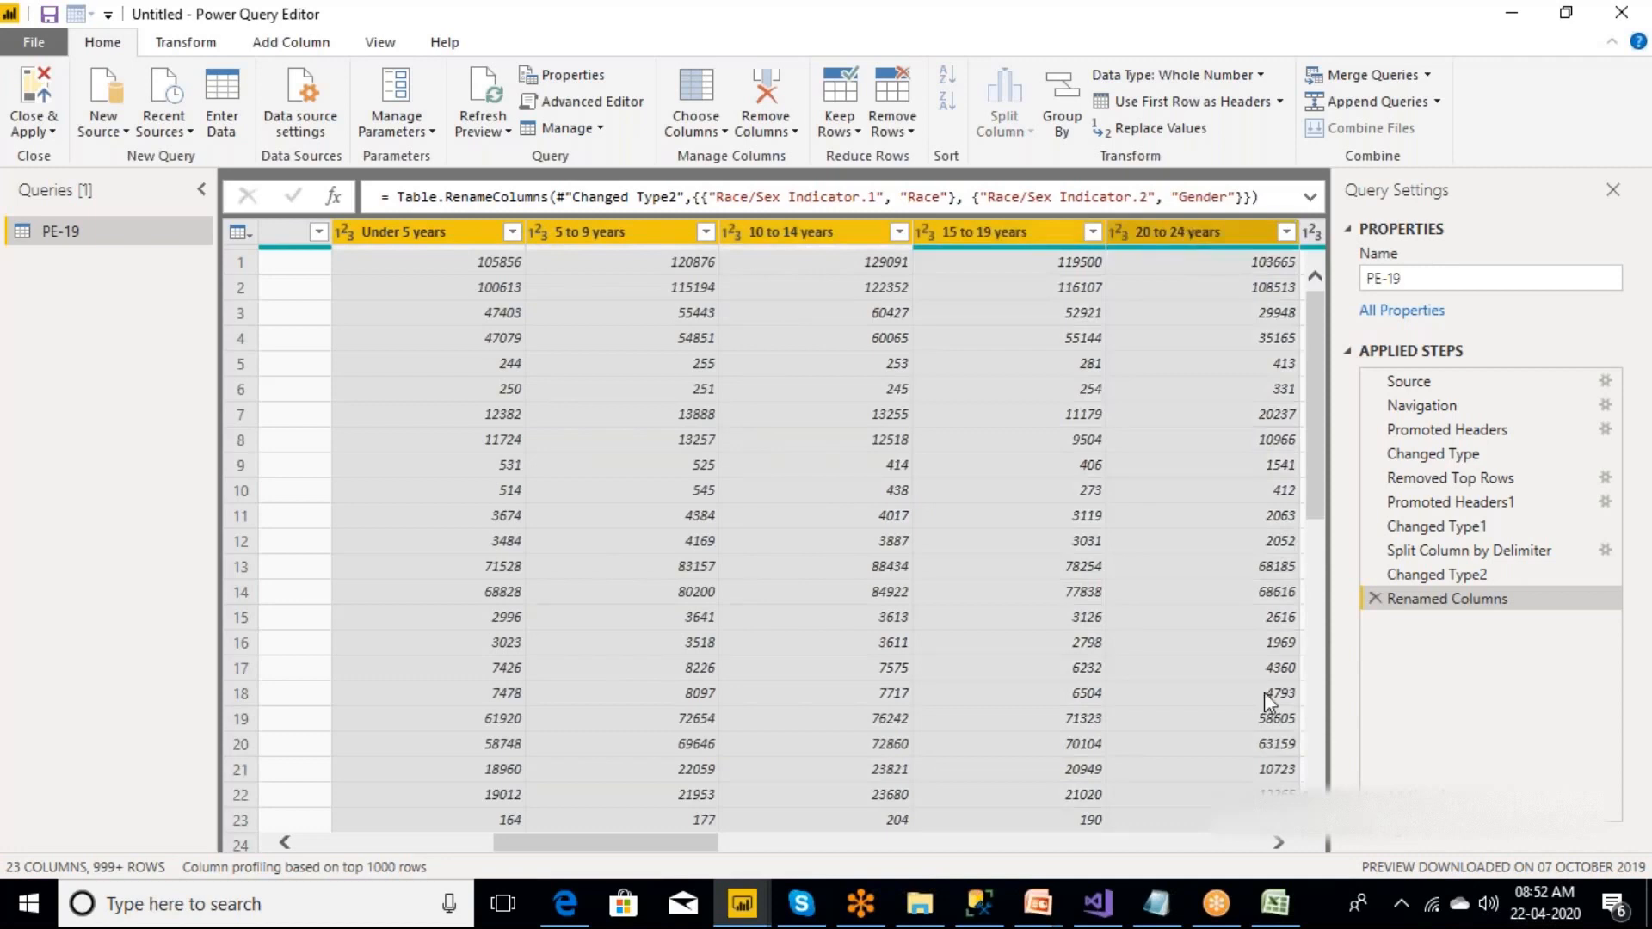
pyautogui.click(1280, 845)
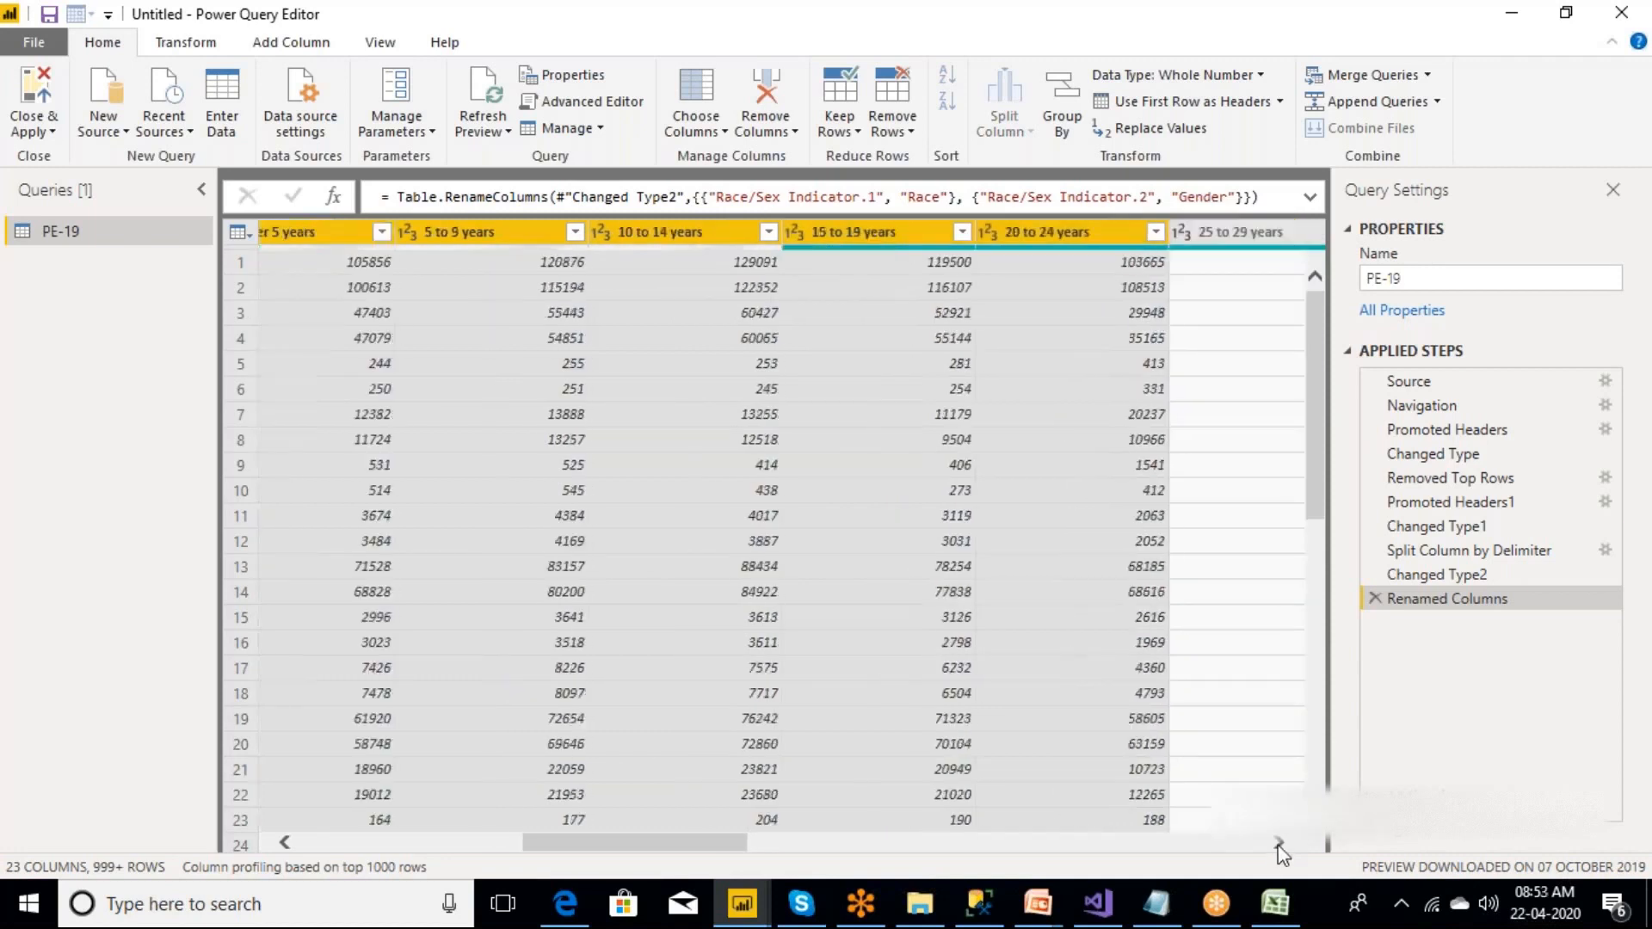
pyautogui.click(1279, 844)
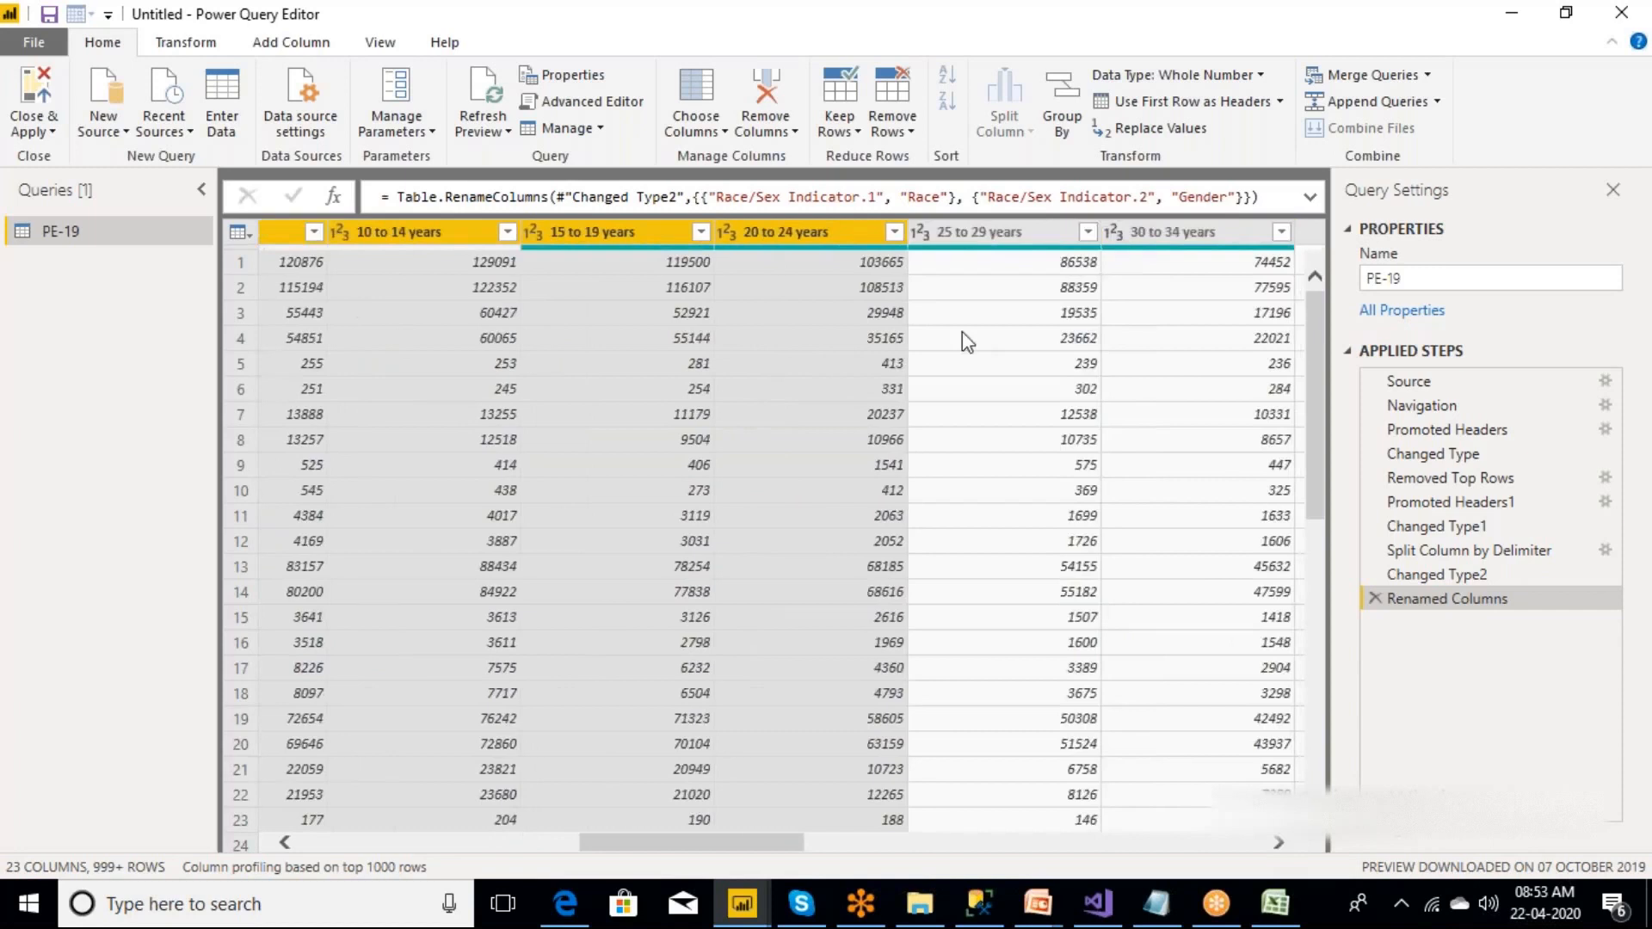
pyautogui.keyDown('ctrl'); pyautogui.click(965, 228); pyautogui.keyUp('ctrl')
pyautogui.keyDown('ctrl'); pyautogui.click(1183, 234); pyautogui.keyUp('ctrl')
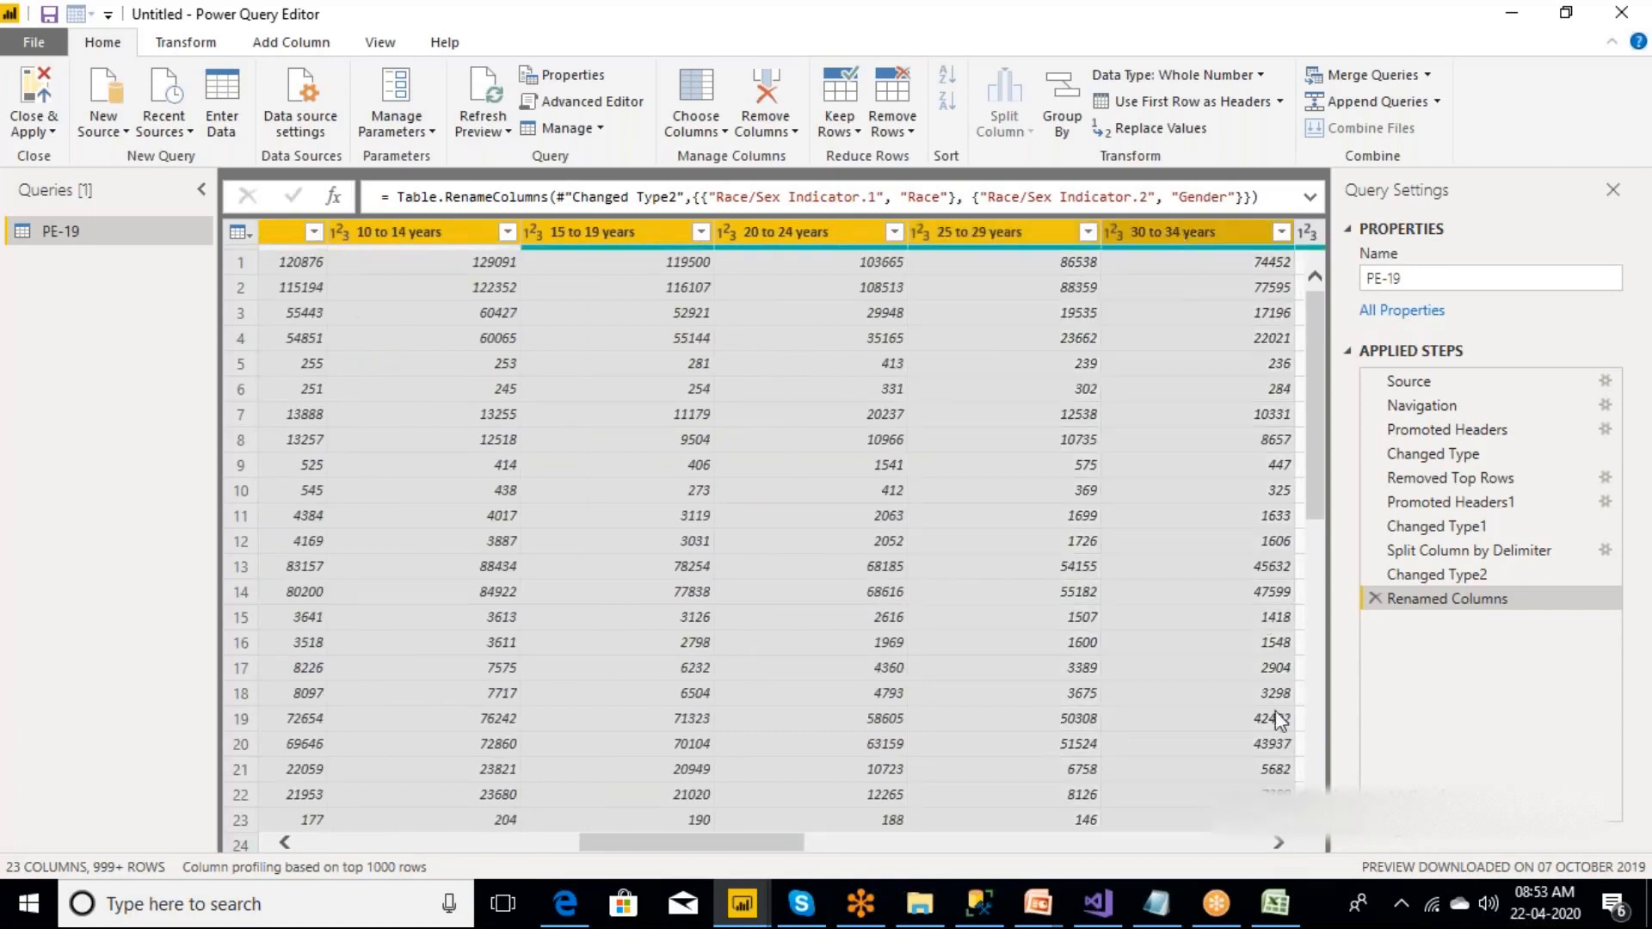
pyautogui.click(1279, 845)
pyautogui.click(1279, 845)
pyautogui.keyDown('ctrl'); pyautogui.click(1101, 232); pyautogui.keyUp('ctrl')
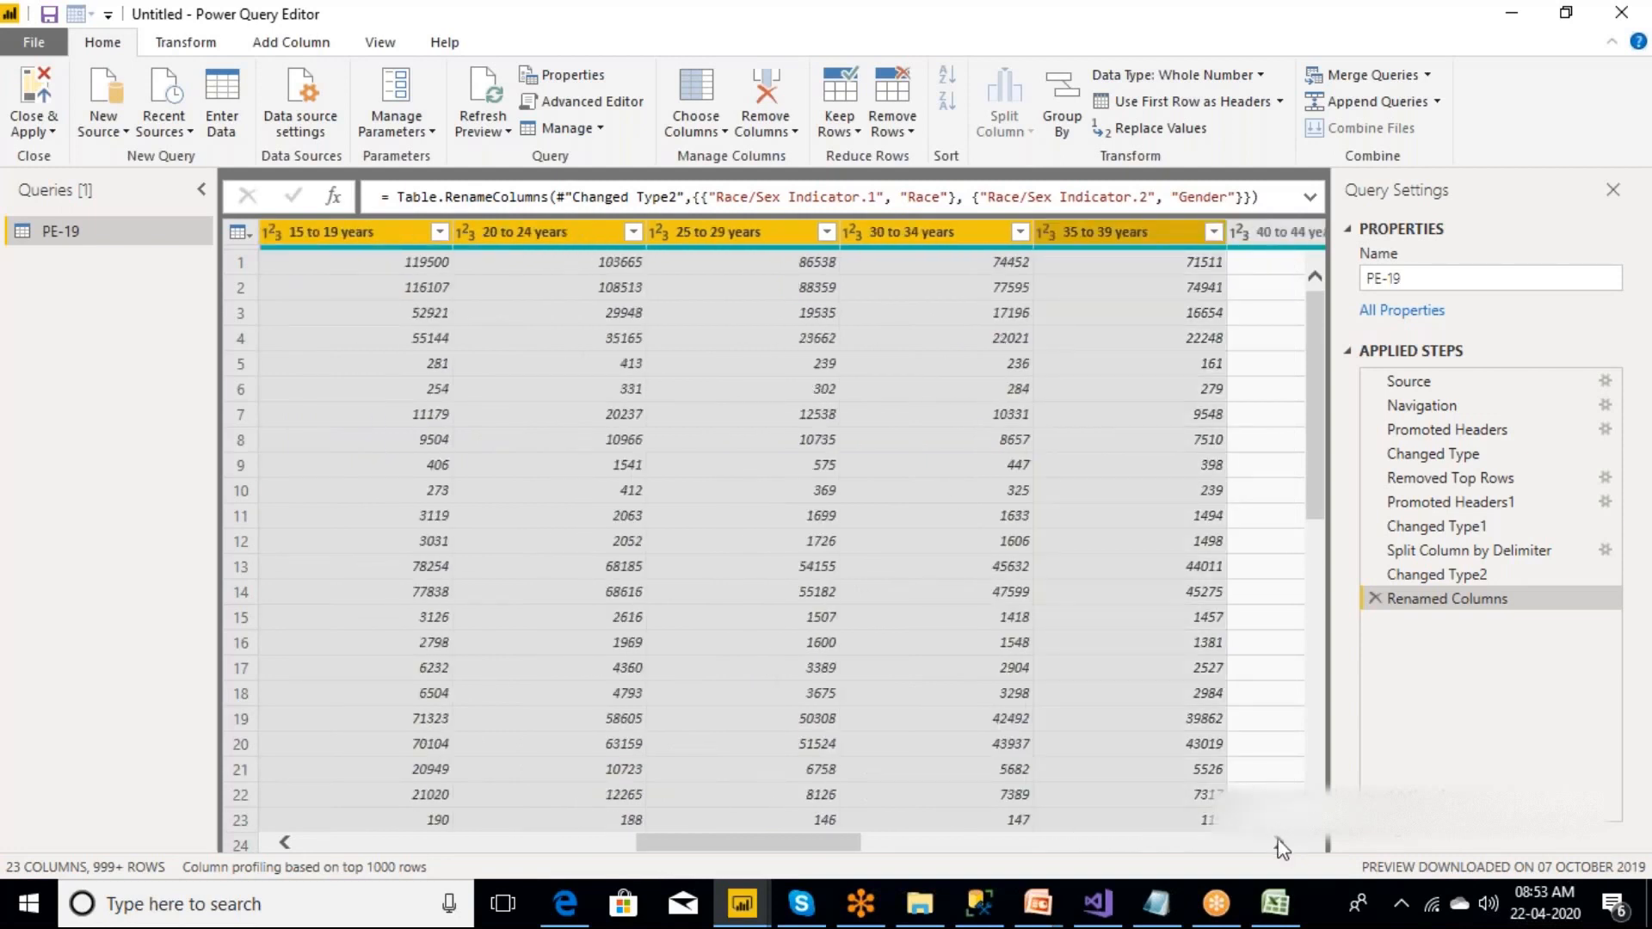
pyautogui.click(1279, 844)
pyautogui.click(1279, 845)
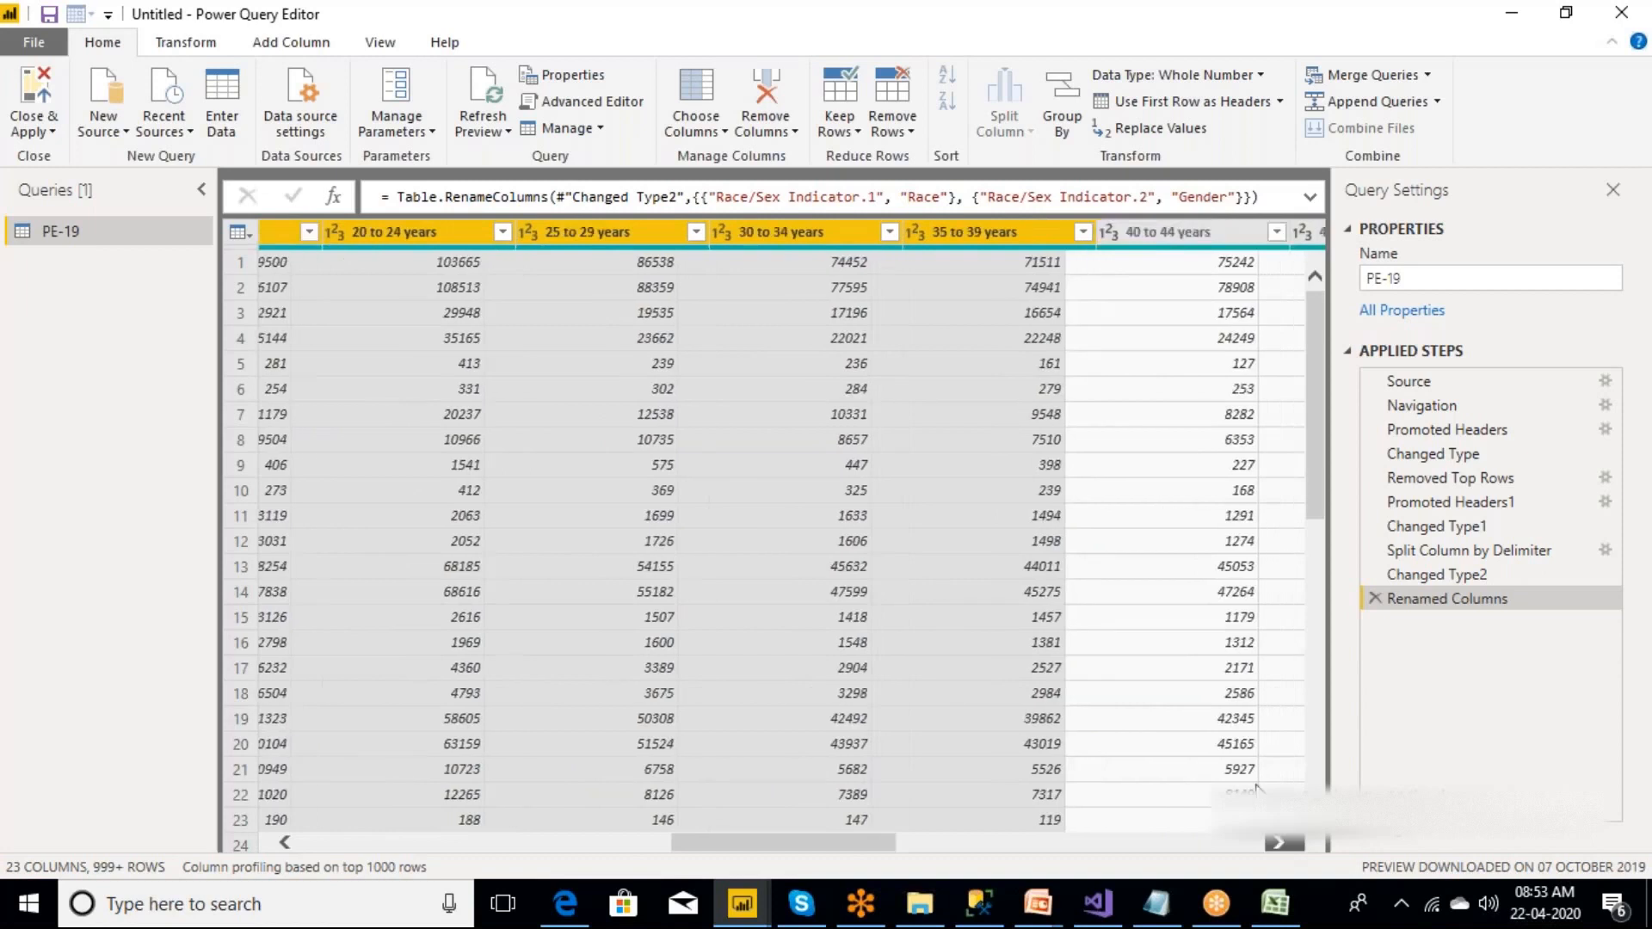
pyautogui.keyDown('ctrl'); pyautogui.click(1028, 234); pyautogui.keyUp('ctrl')
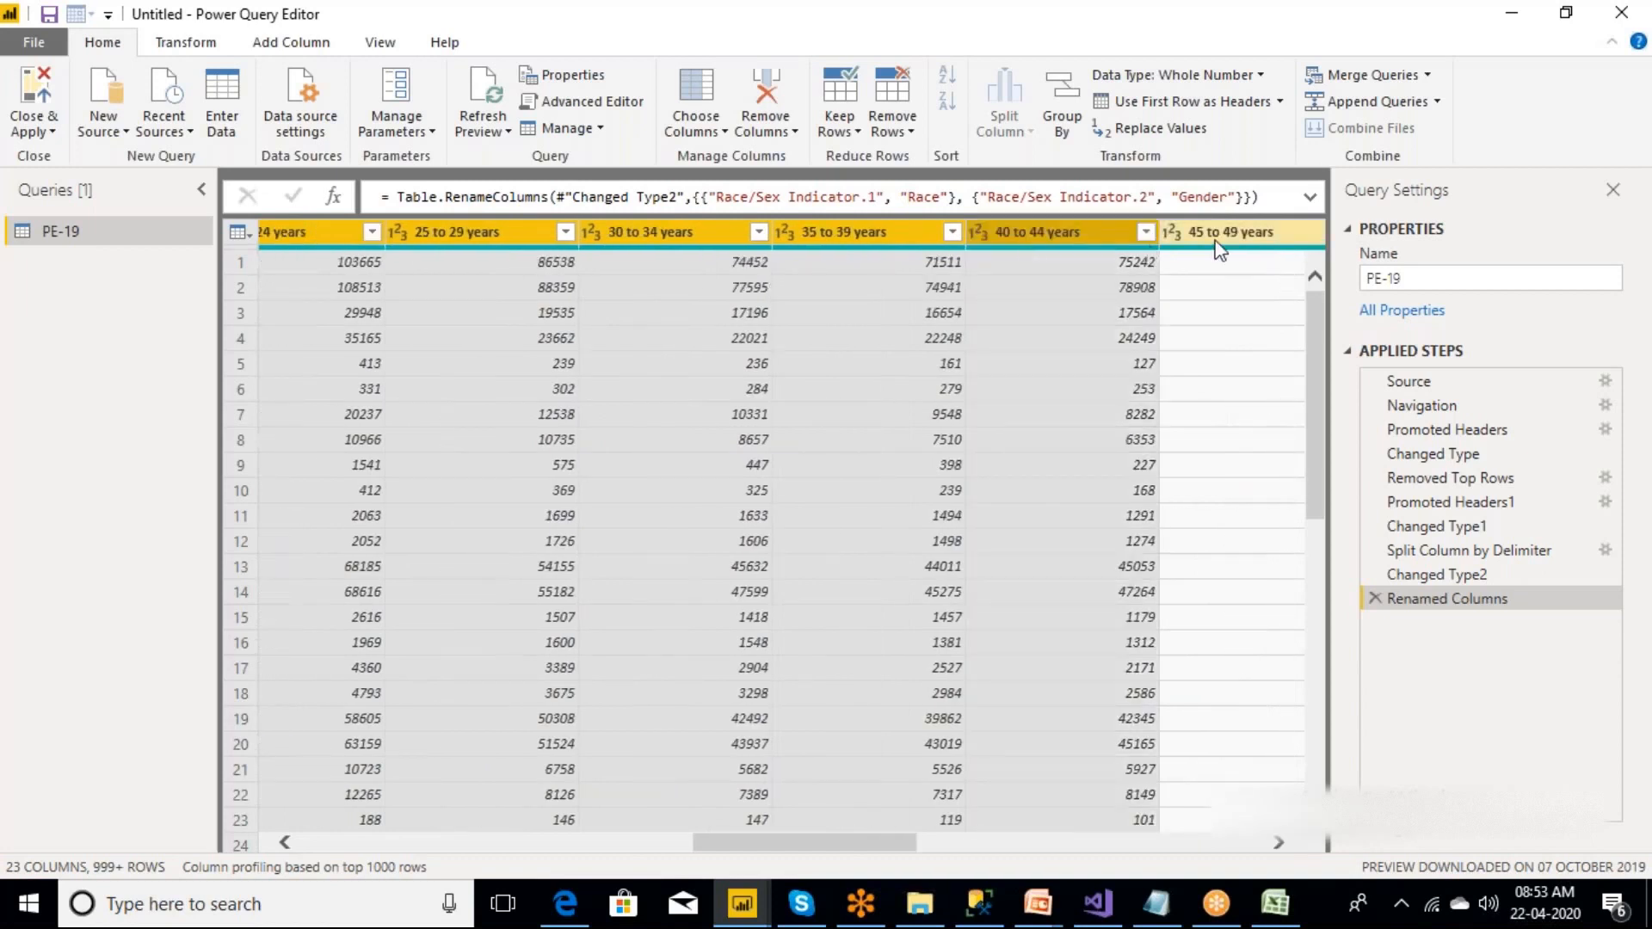
pyautogui.click(1279, 843)
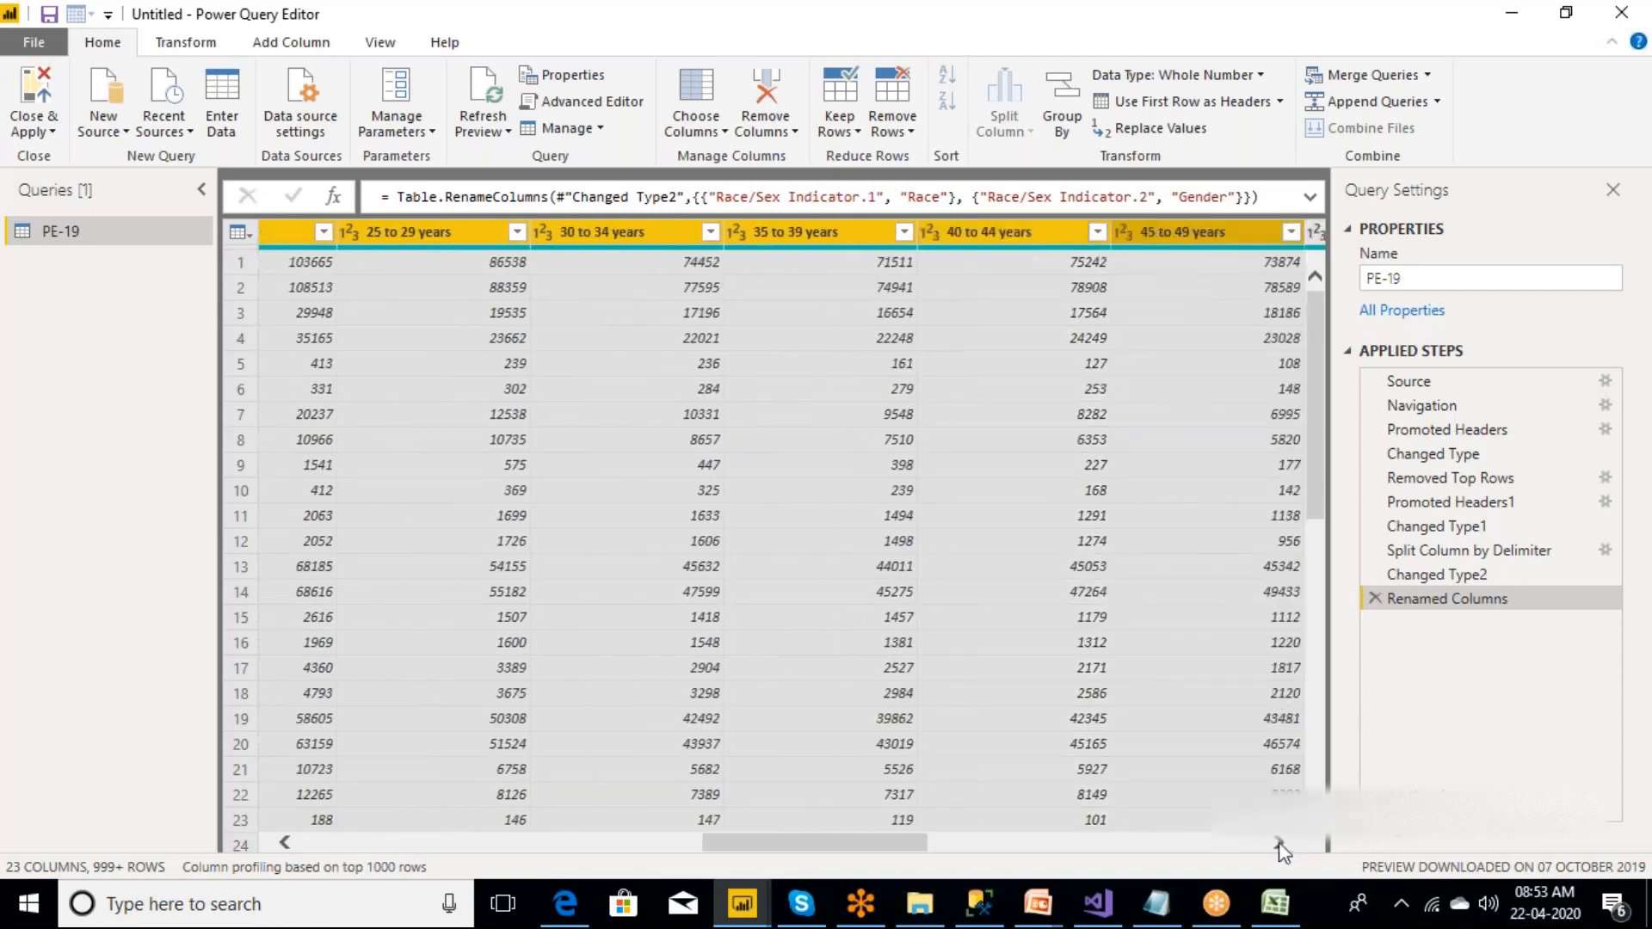
pyautogui.click(1279, 845)
pyautogui.click(1279, 845)
pyautogui.click(1279, 845)
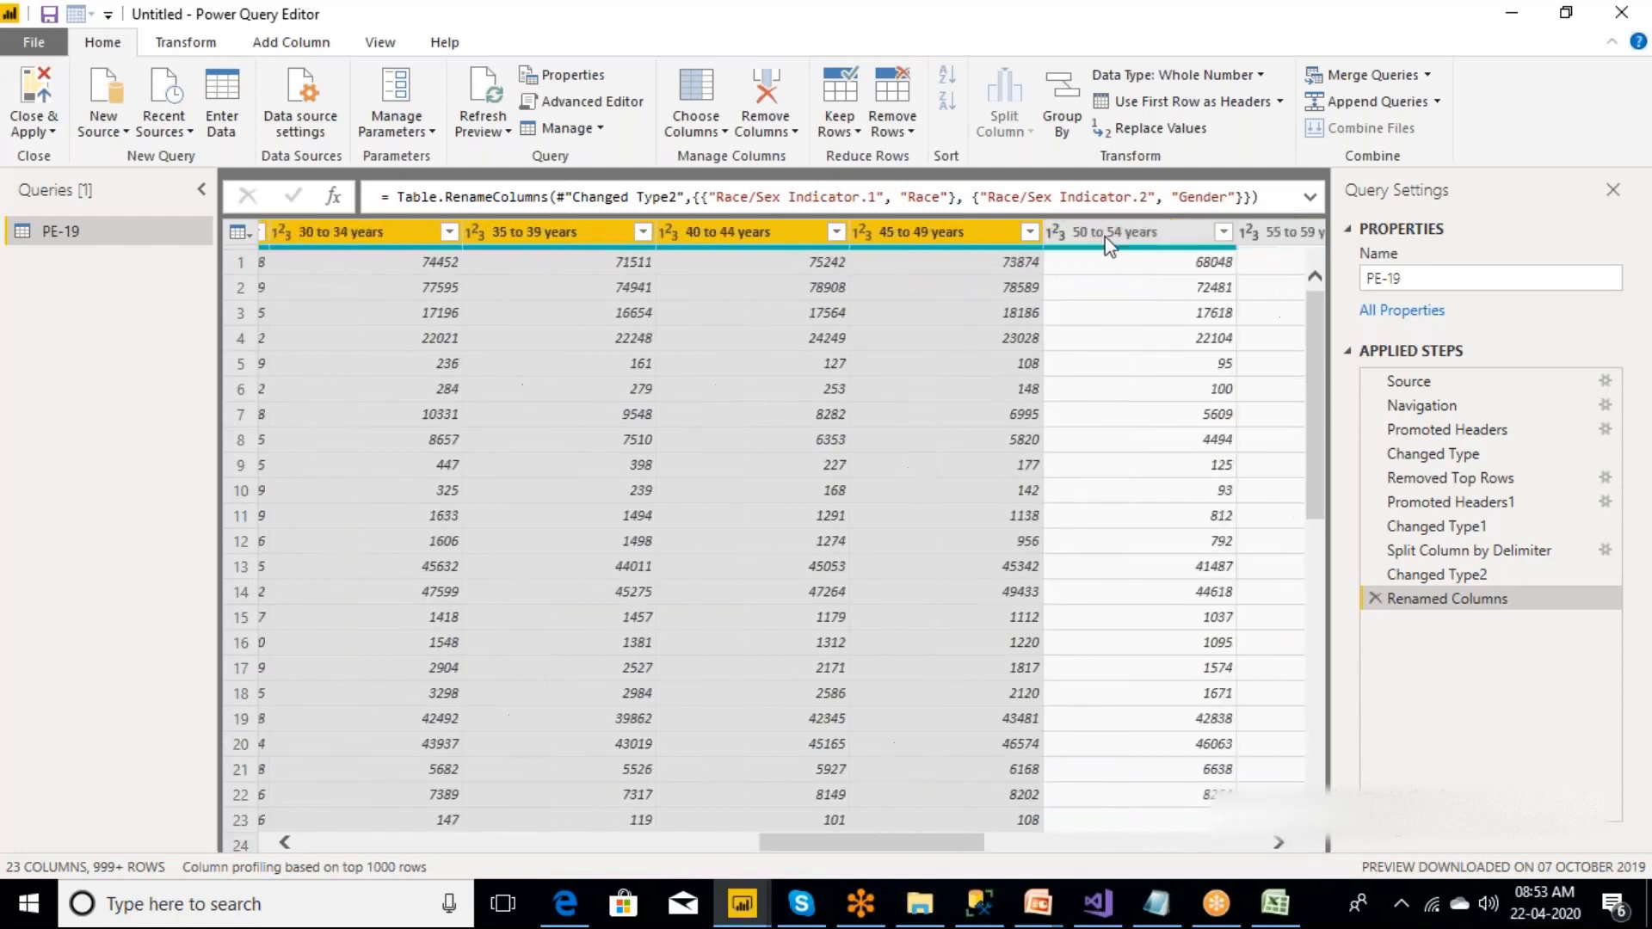
pyautogui.keyDown('ctrl'); pyautogui.click(1114, 232); pyautogui.keyUp('ctrl')
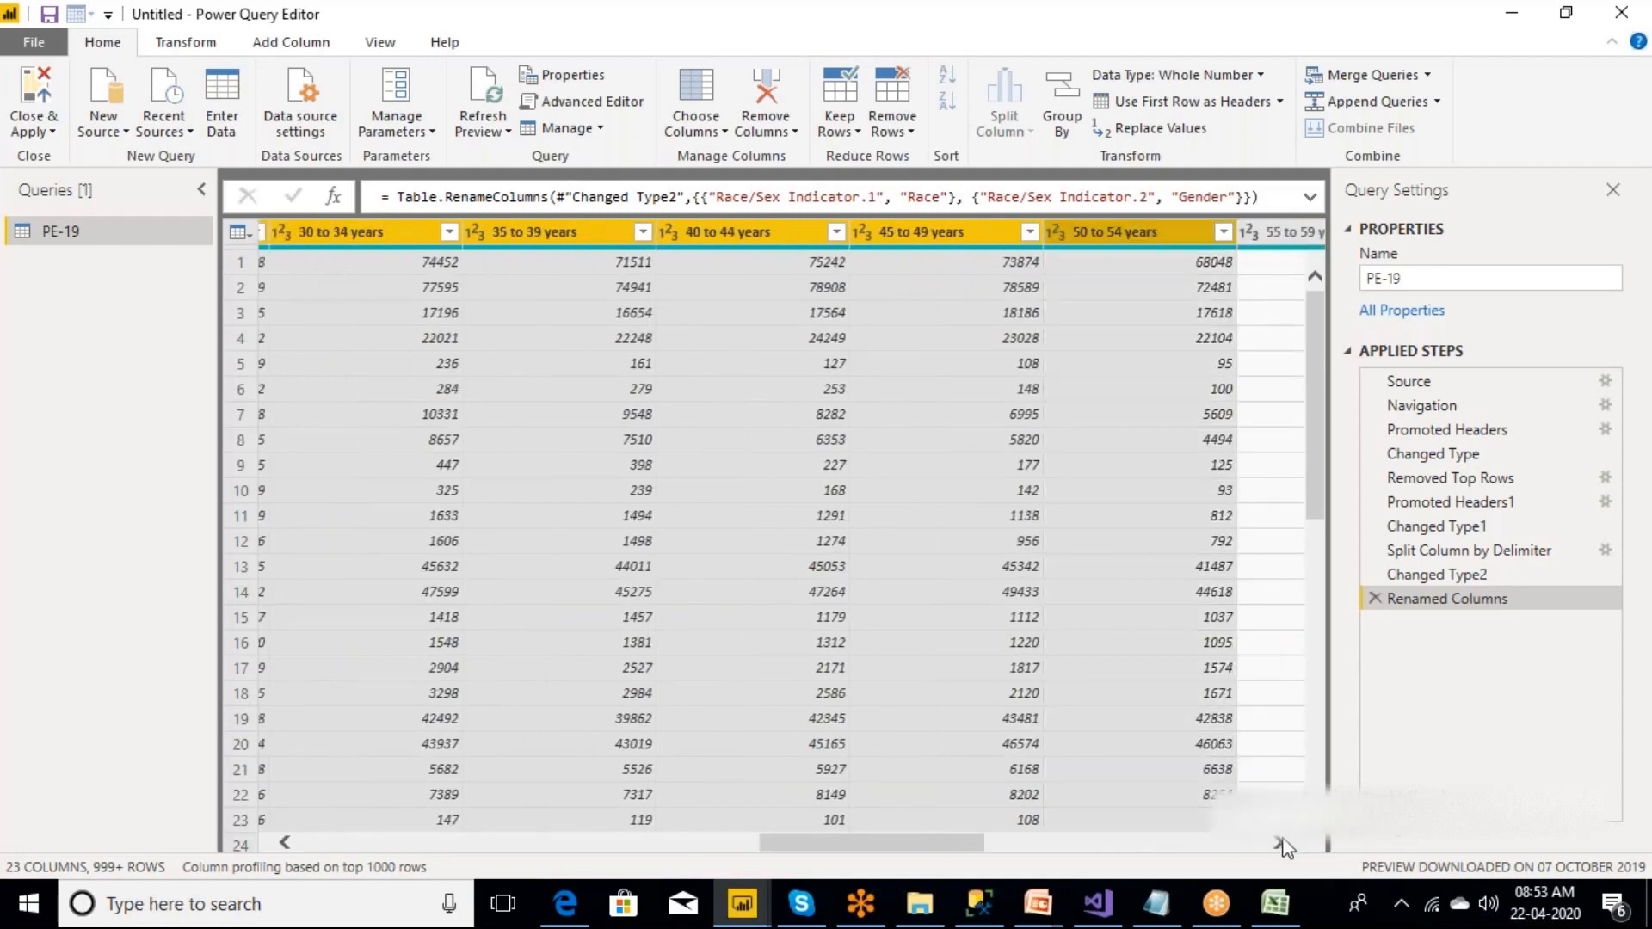
pyautogui.click(1279, 845)
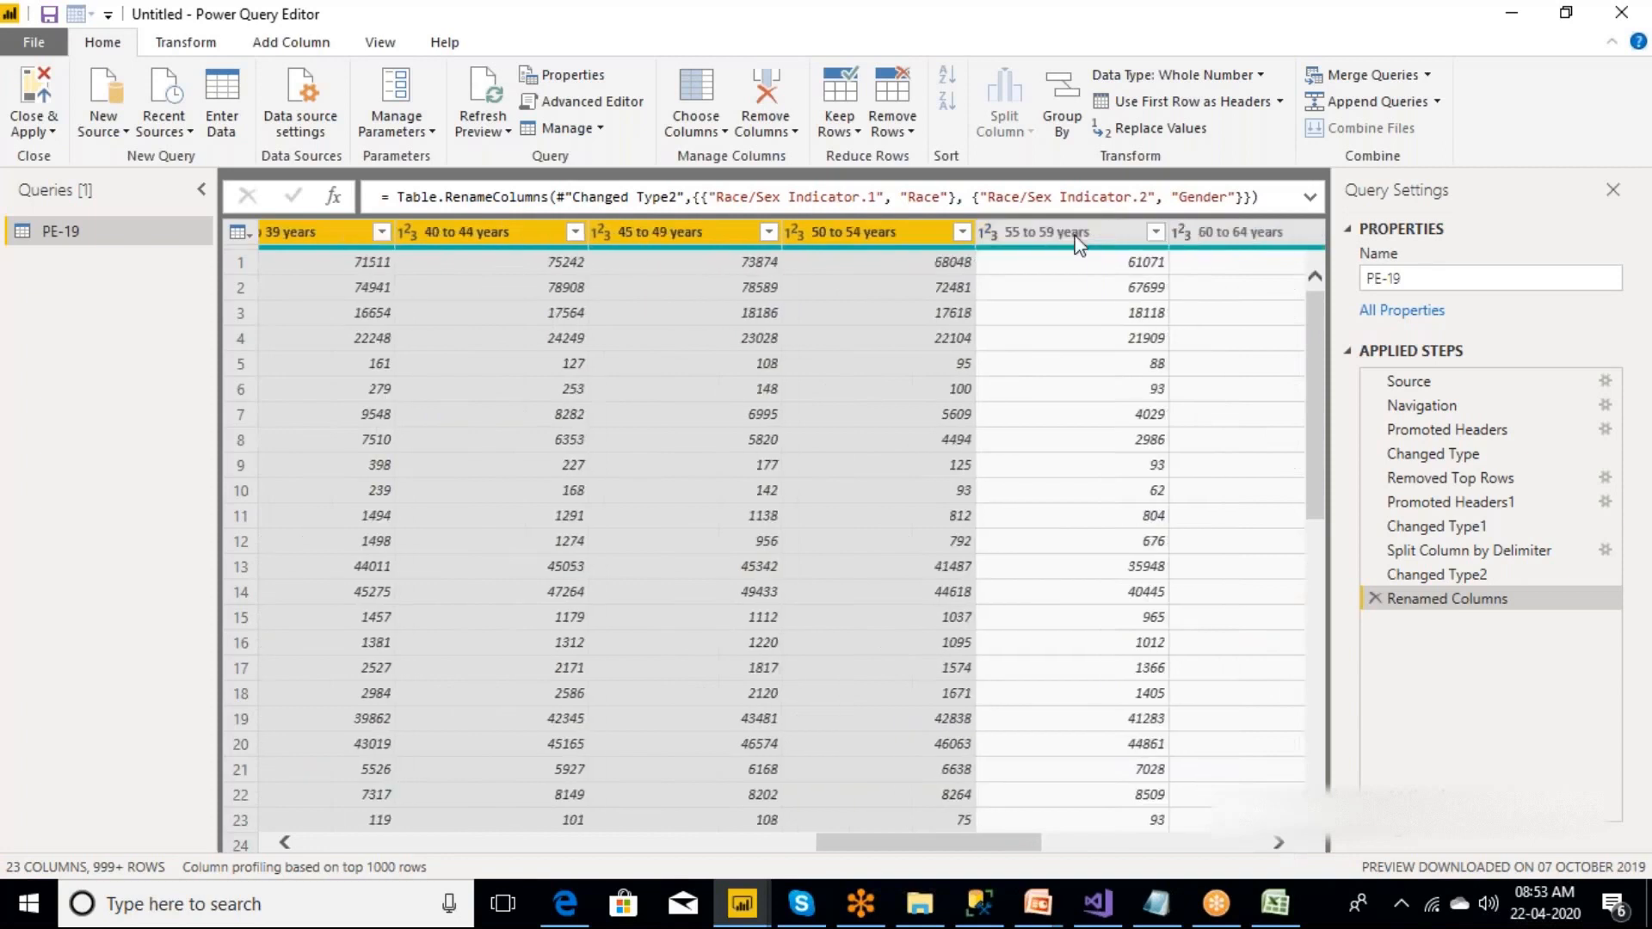
pyautogui.keyDown('ctrl'); pyautogui.click(1076, 236); pyautogui.keyUp('ctrl')
pyautogui.keyDown('ctrl'); pyautogui.click(1221, 235); pyautogui.keyUp('ctrl')
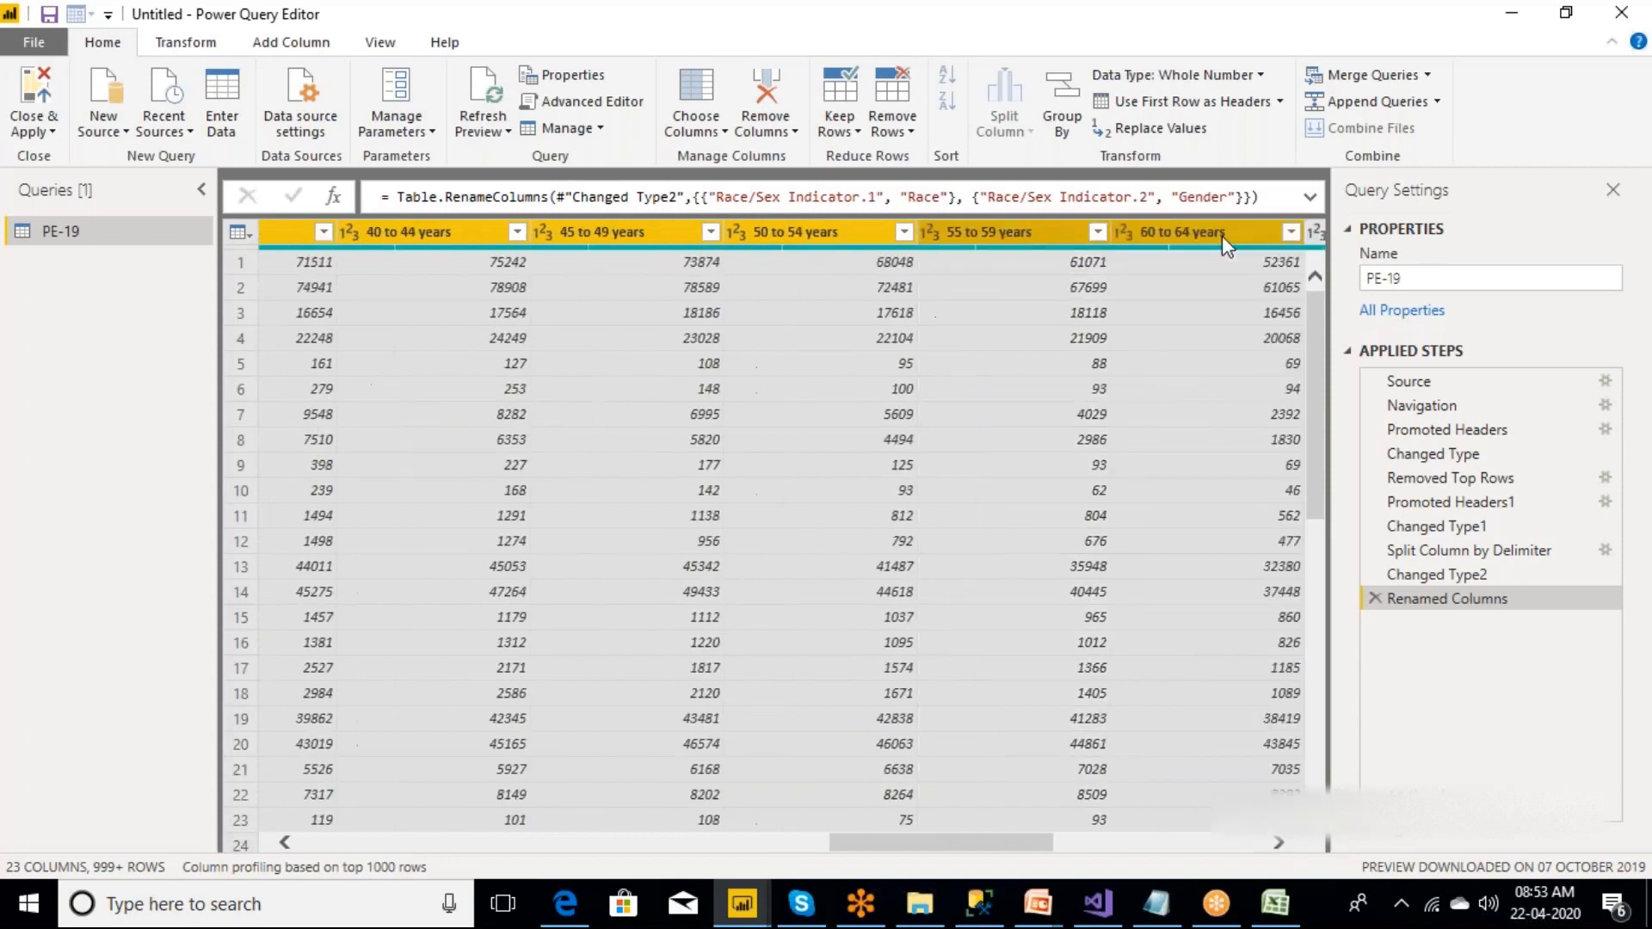
pyautogui.click(1281, 845)
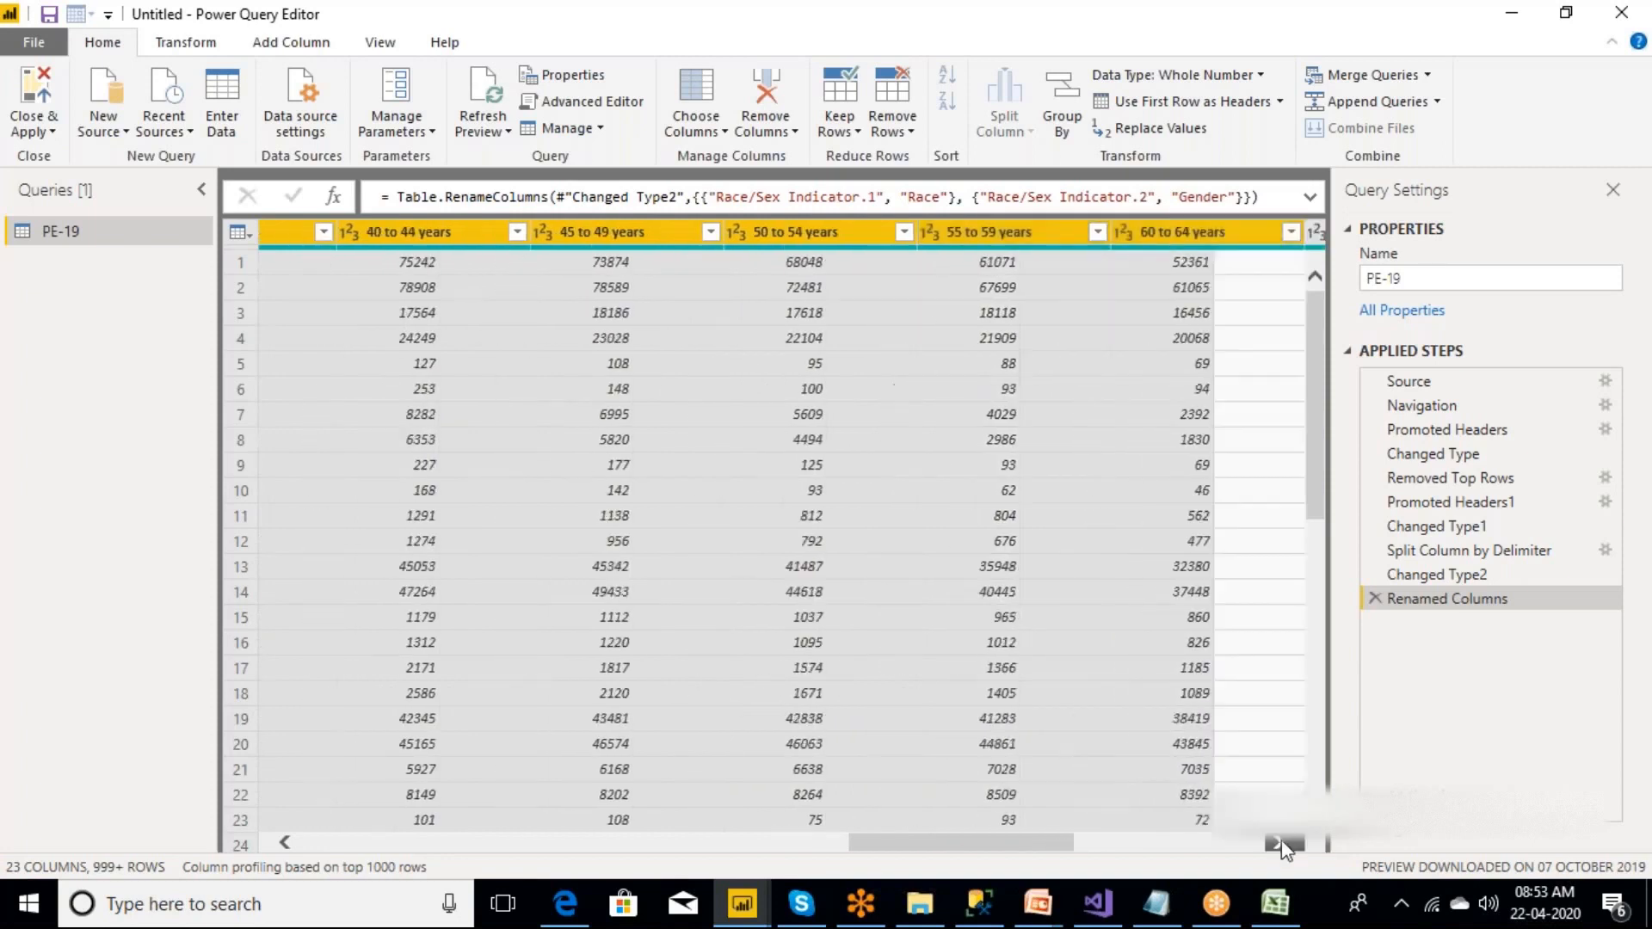
pyautogui.click(1280, 845)
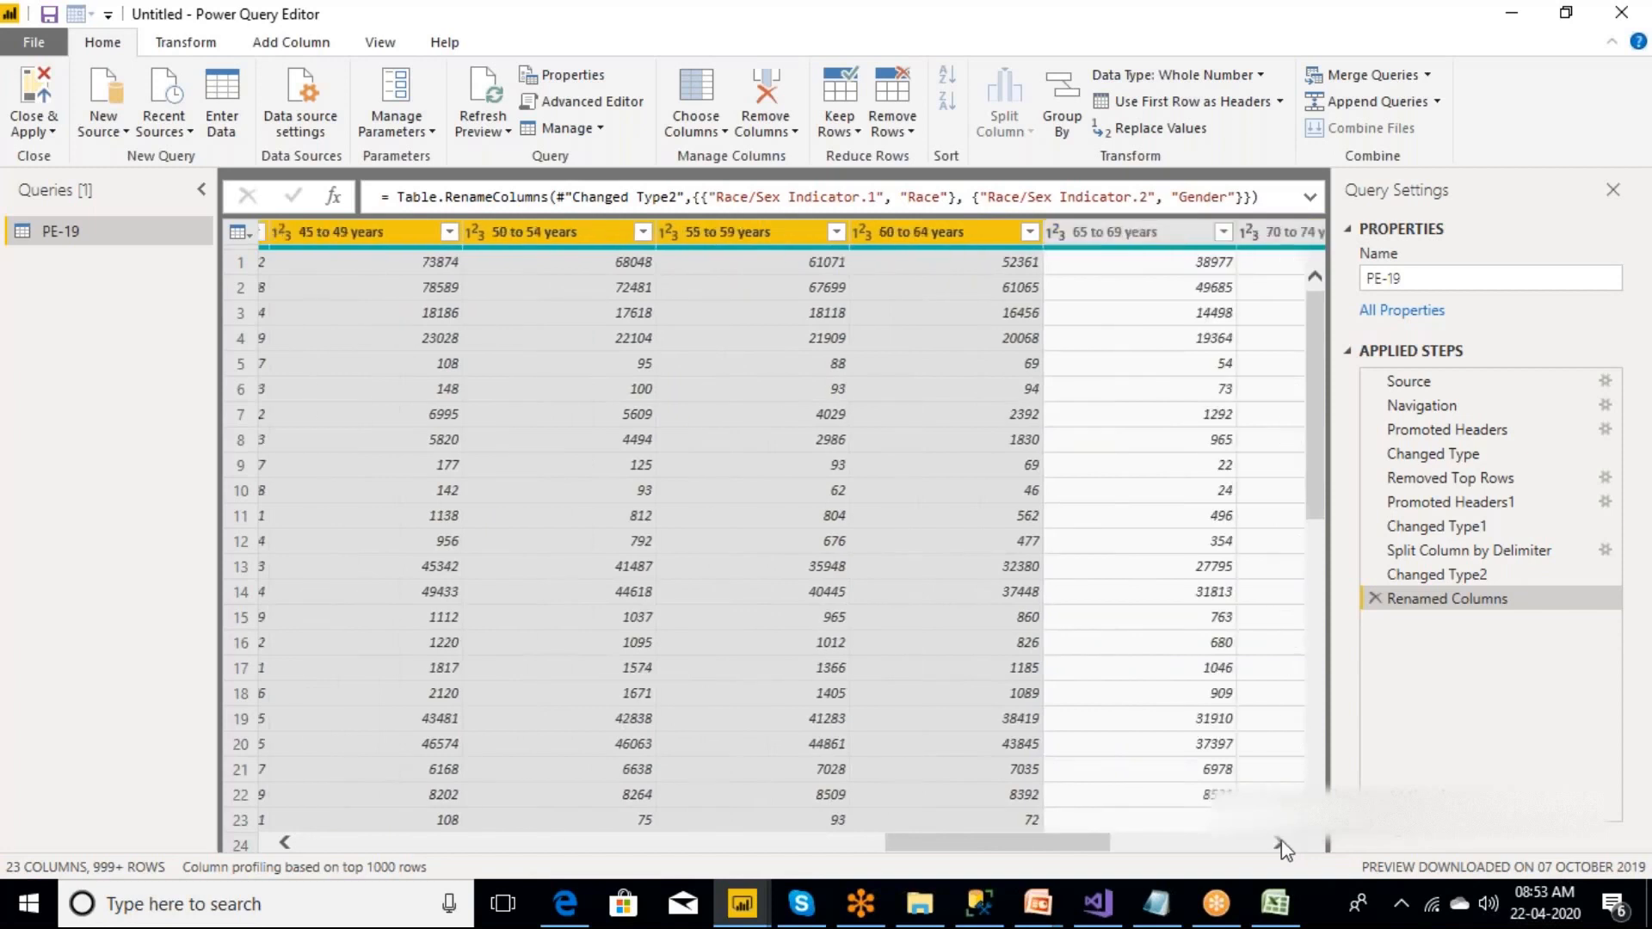
pyautogui.keyDown('ctrl'); pyautogui.click(1080, 236); pyautogui.keyUp('ctrl')
pyautogui.keyDown('ctrl'); pyautogui.click(1197, 239); pyautogui.keyUp('ctrl')
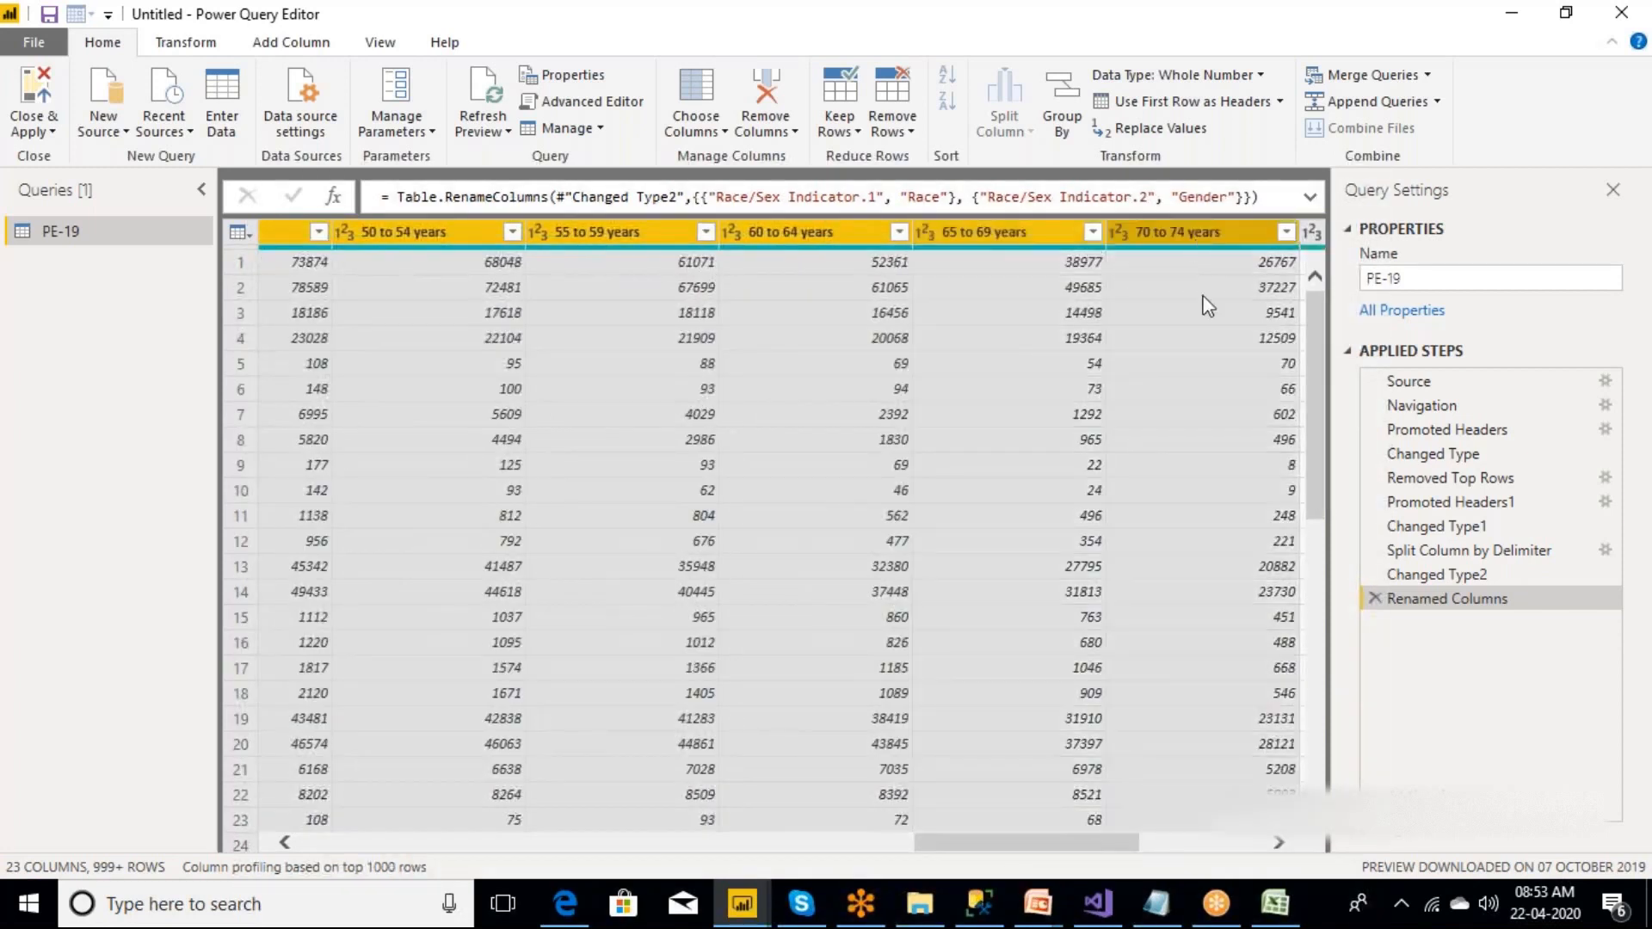
pyautogui.click(1280, 844)
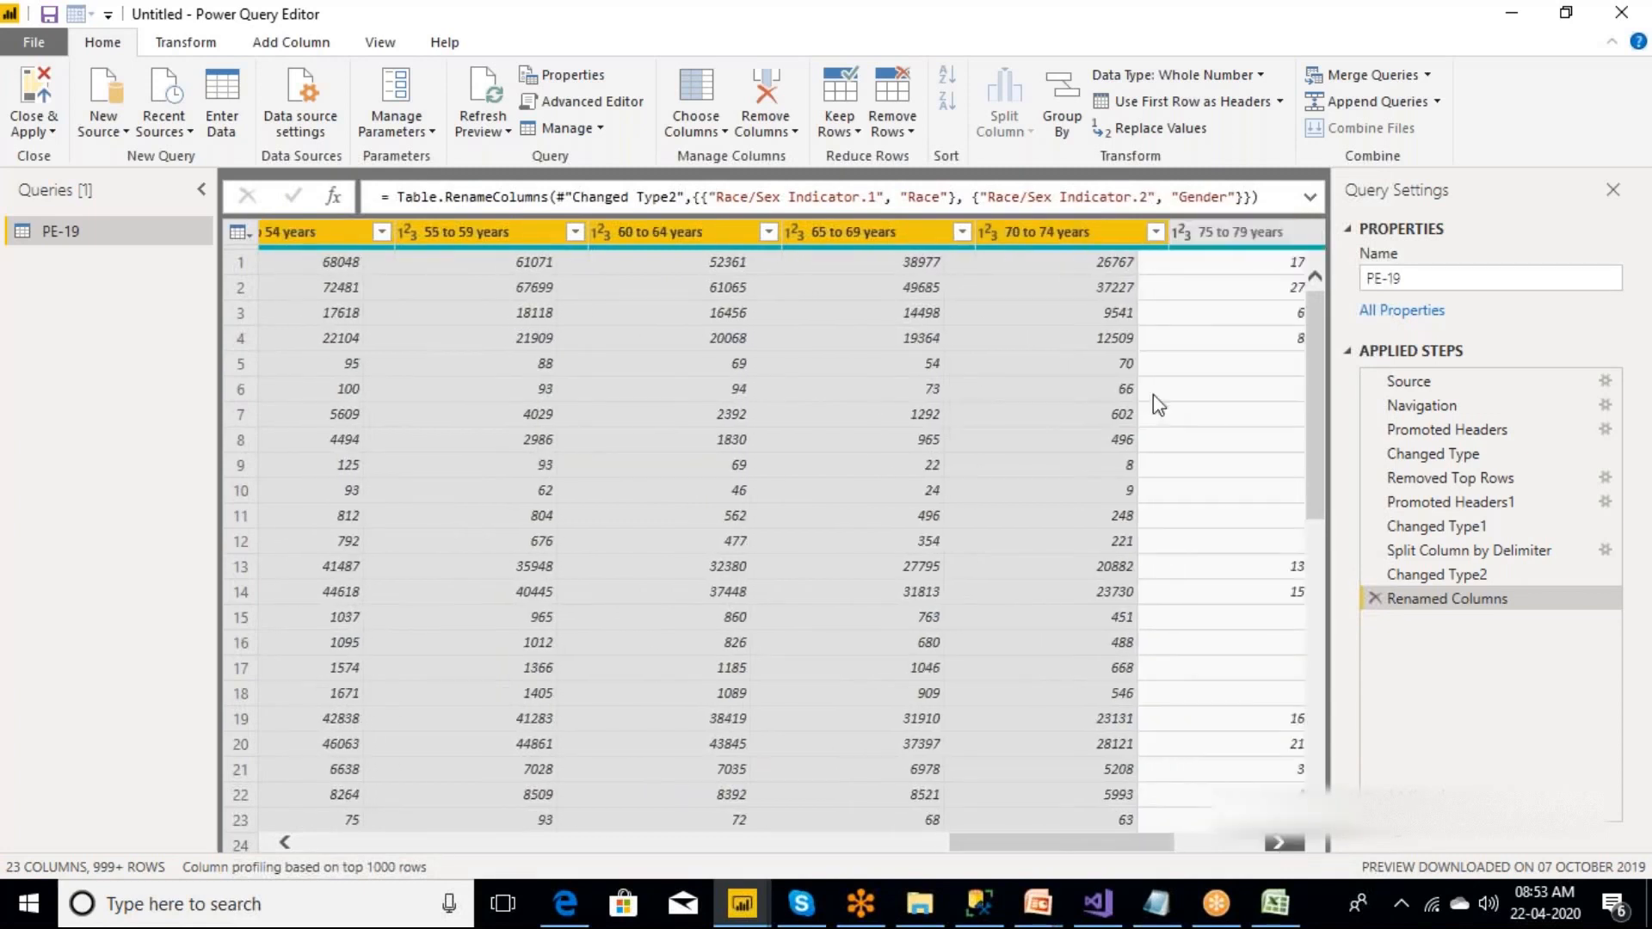
pyautogui.keyDown('ctrl'); pyautogui.click(1099, 241); pyautogui.keyUp('ctrl')
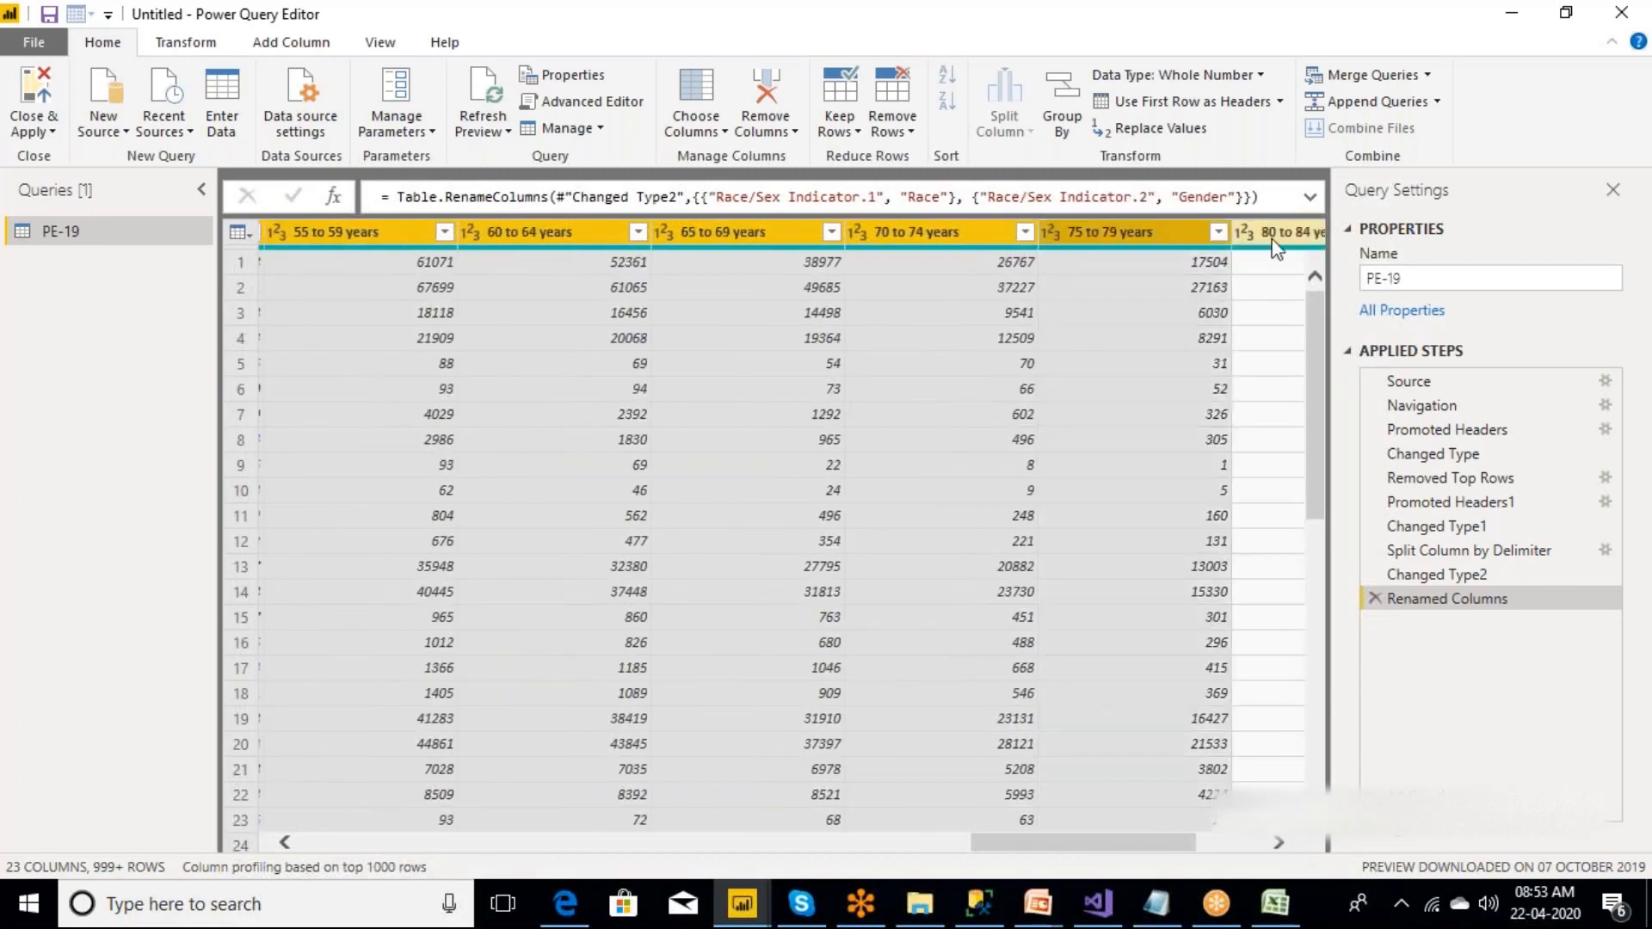
pyautogui.keyDown('ctrl'); pyautogui.click(1276, 241); pyautogui.keyUp('ctrl')
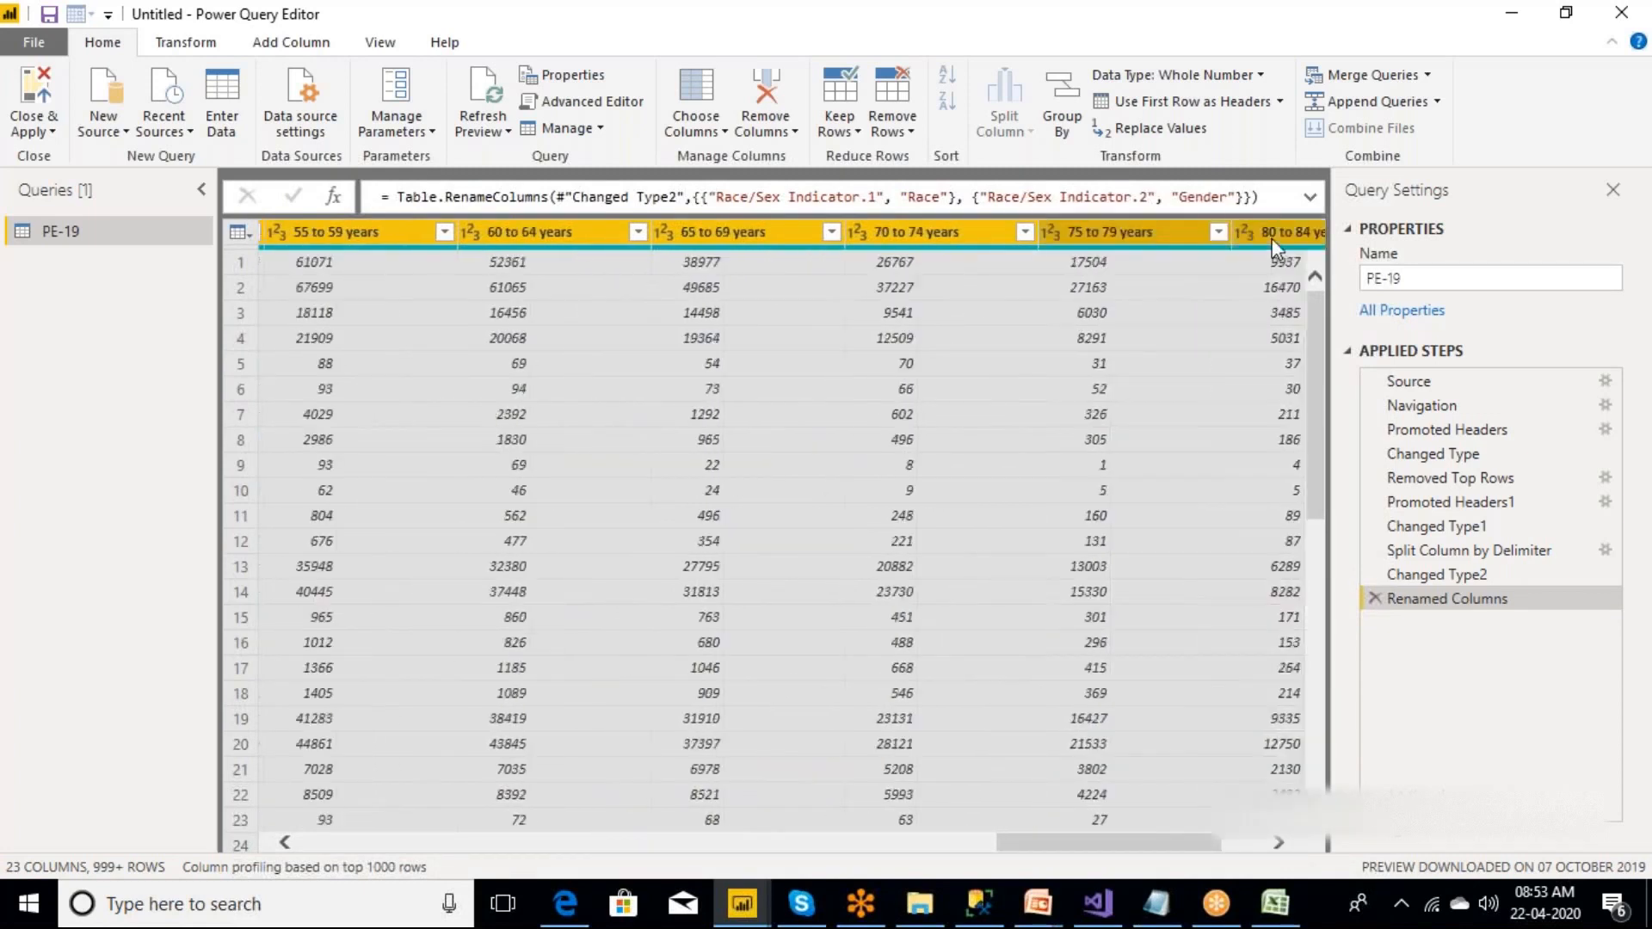
# Extend the age-group column selection to include the 85 years and over column.
pyautogui.click(1279, 843)
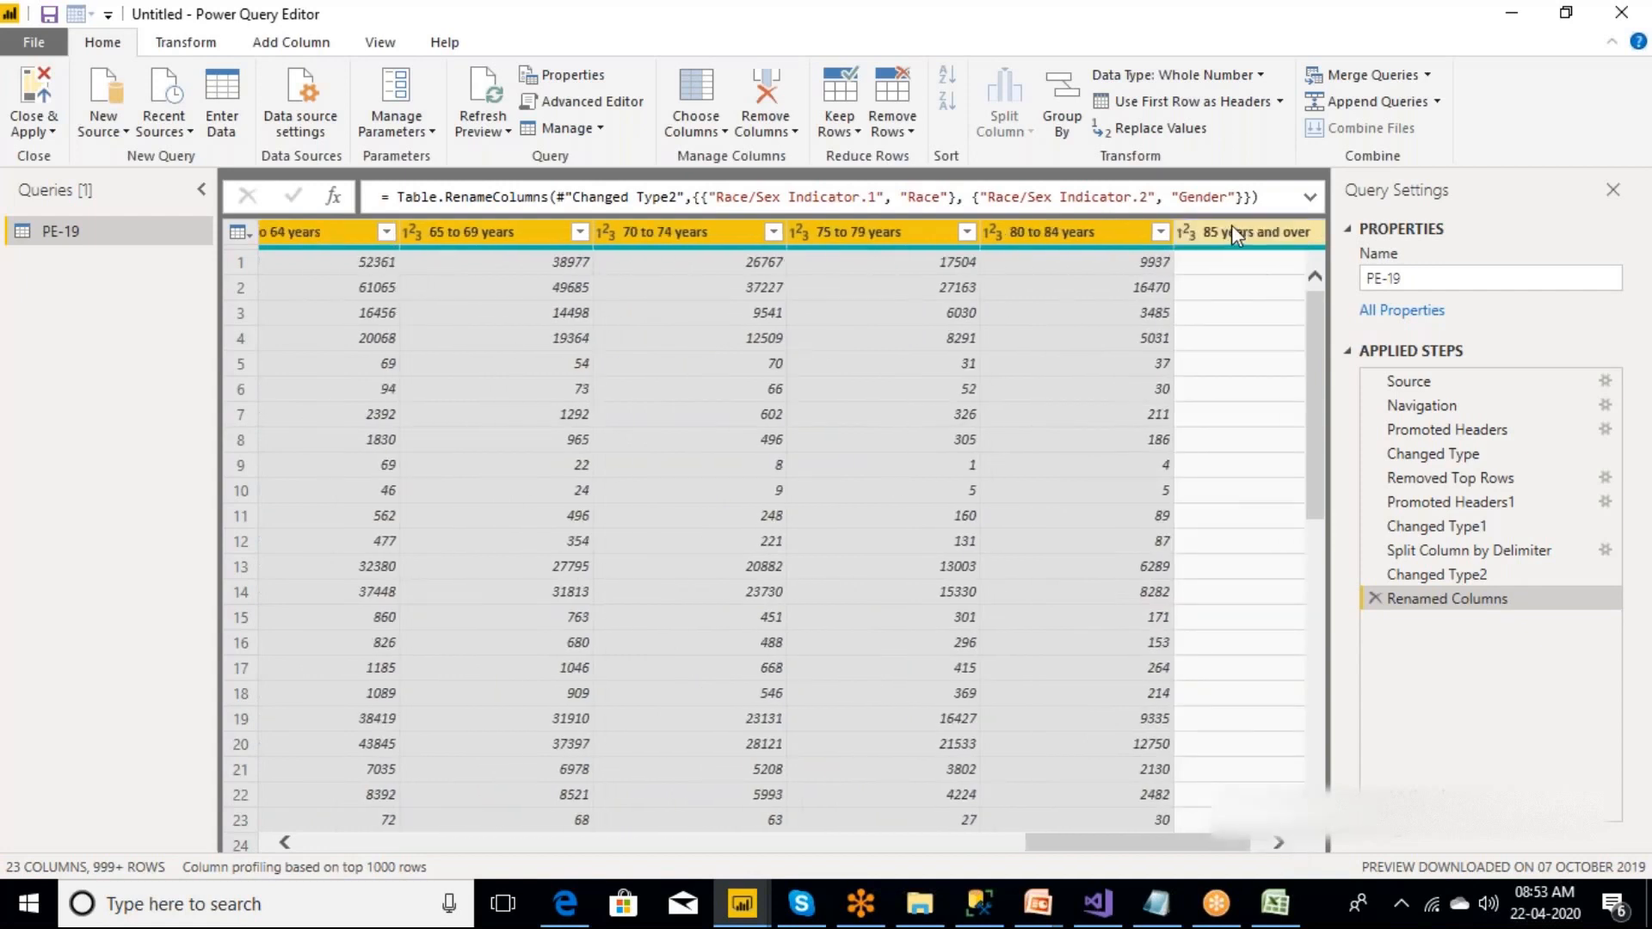
pyautogui.keyDown('ctrl'); pyautogui.click(1231, 226); pyautogui.keyUp('ctrl')
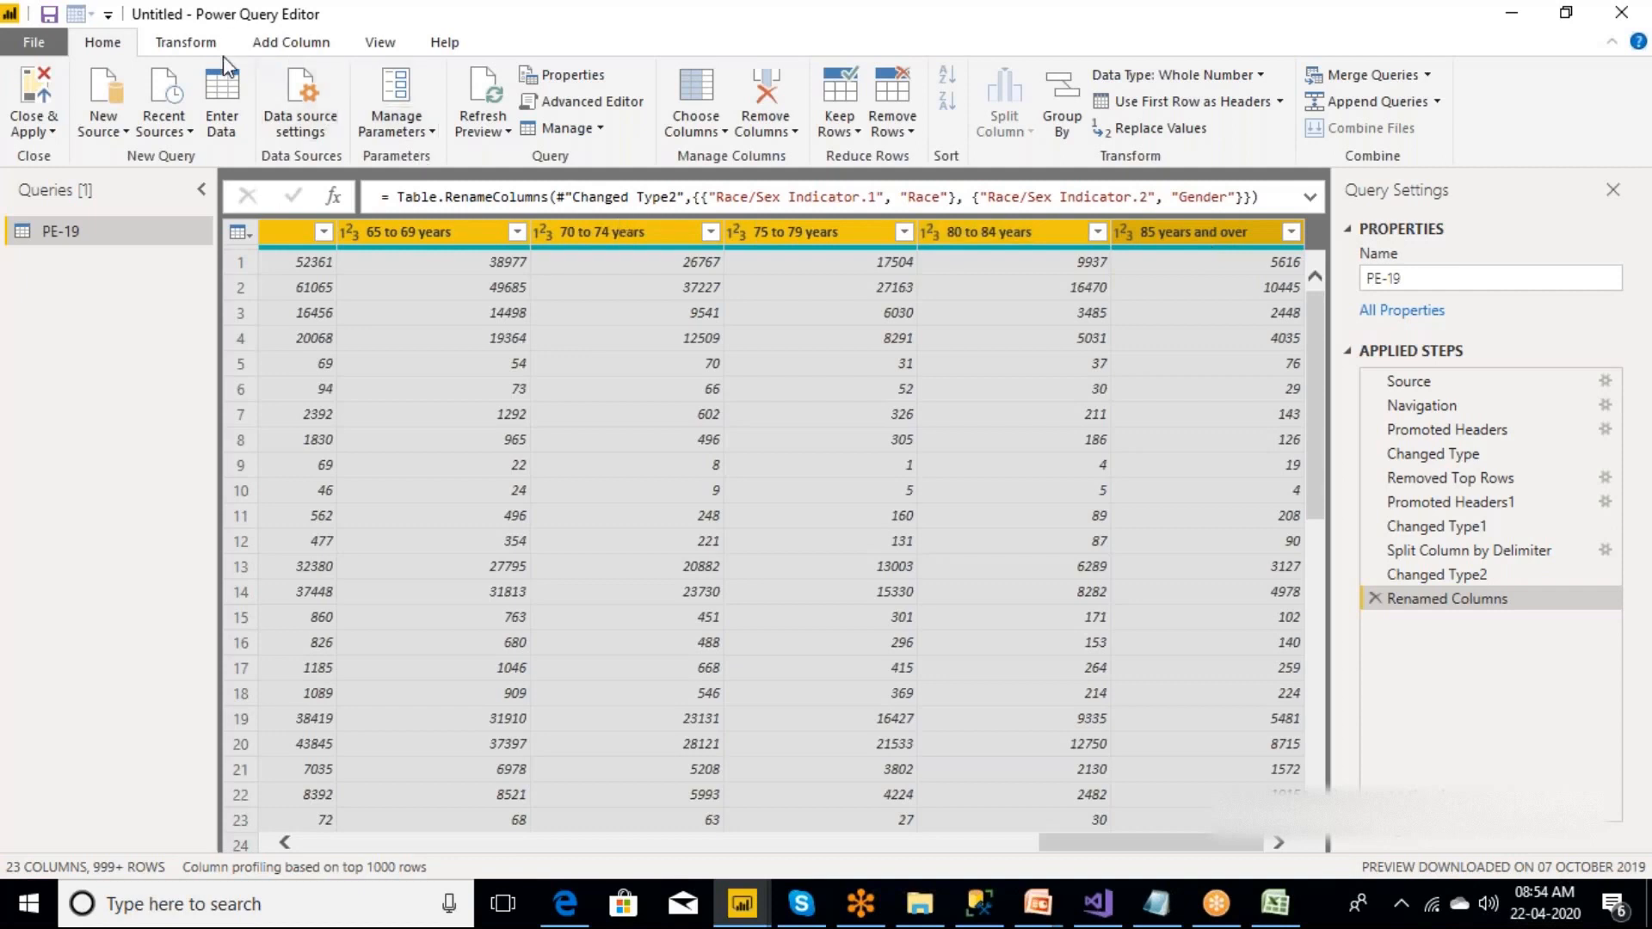
# Bring up the column operations available for the selected age-group columns, including the unpivot options.
pyautogui.click(200, 45)
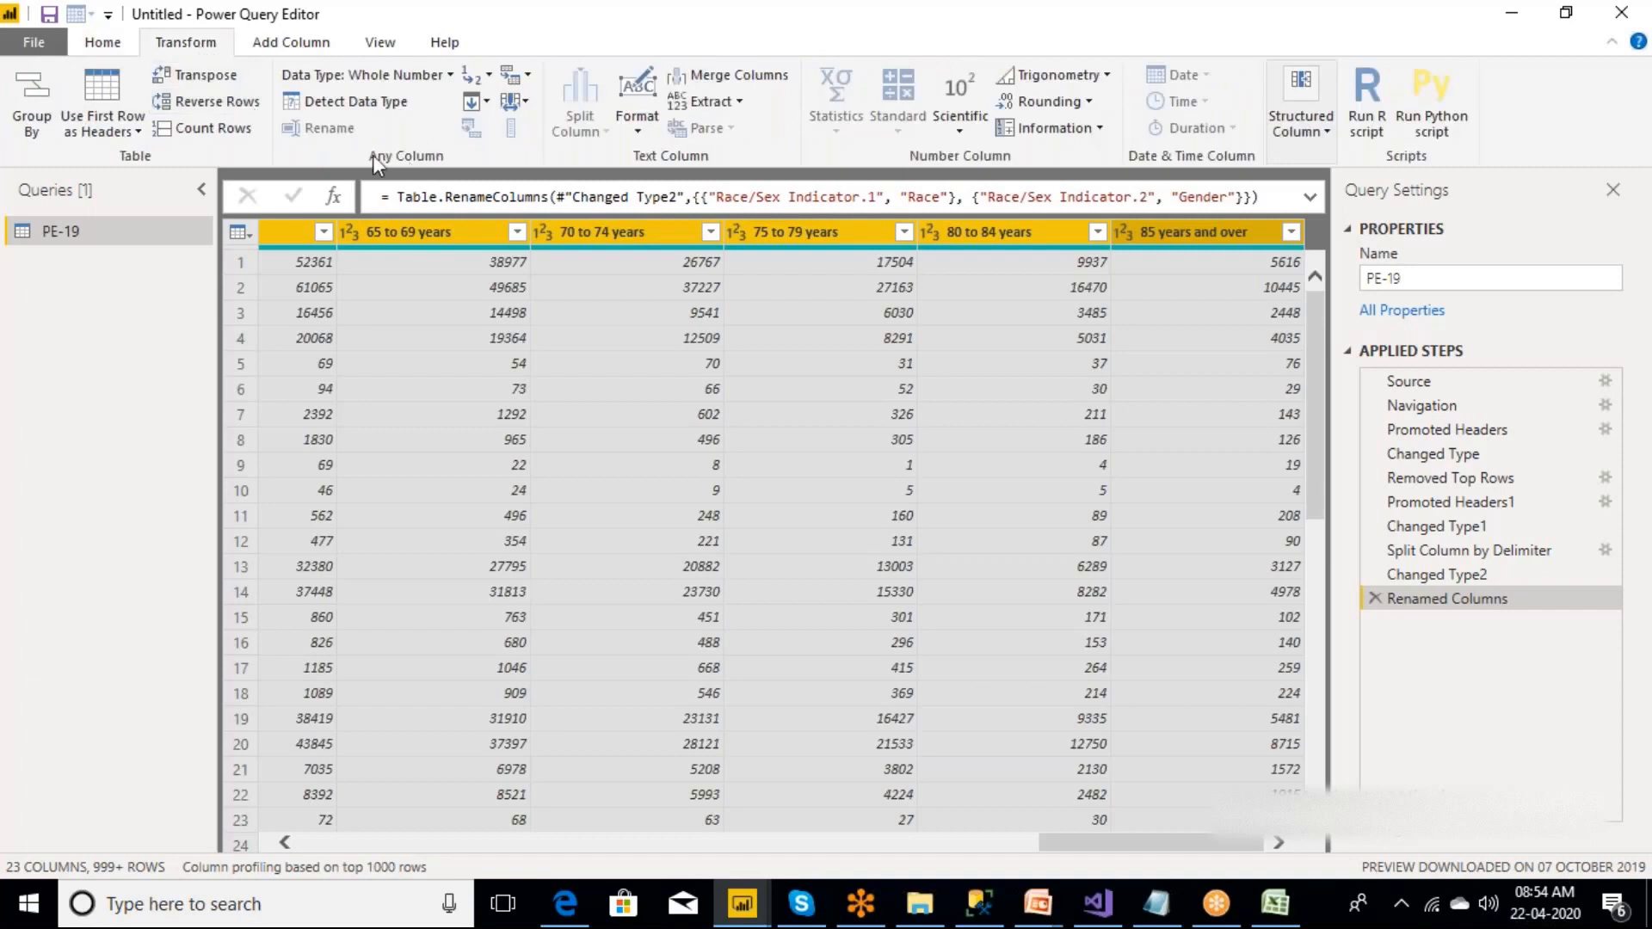
pyautogui.click(110, 45)
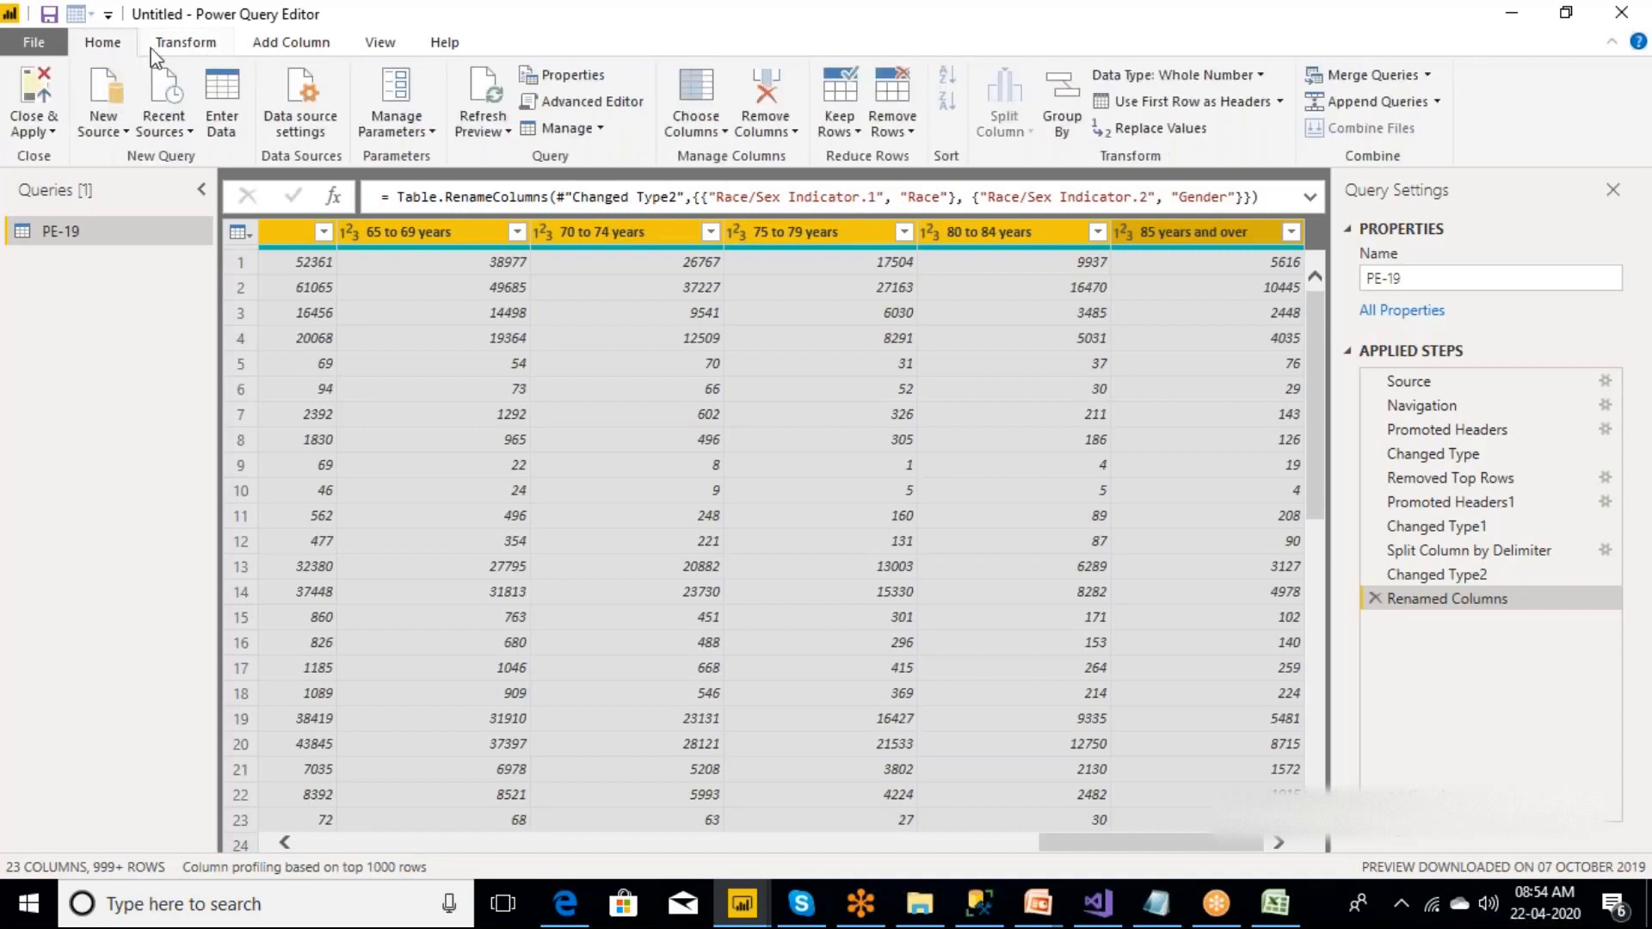
pyautogui.click(196, 49)
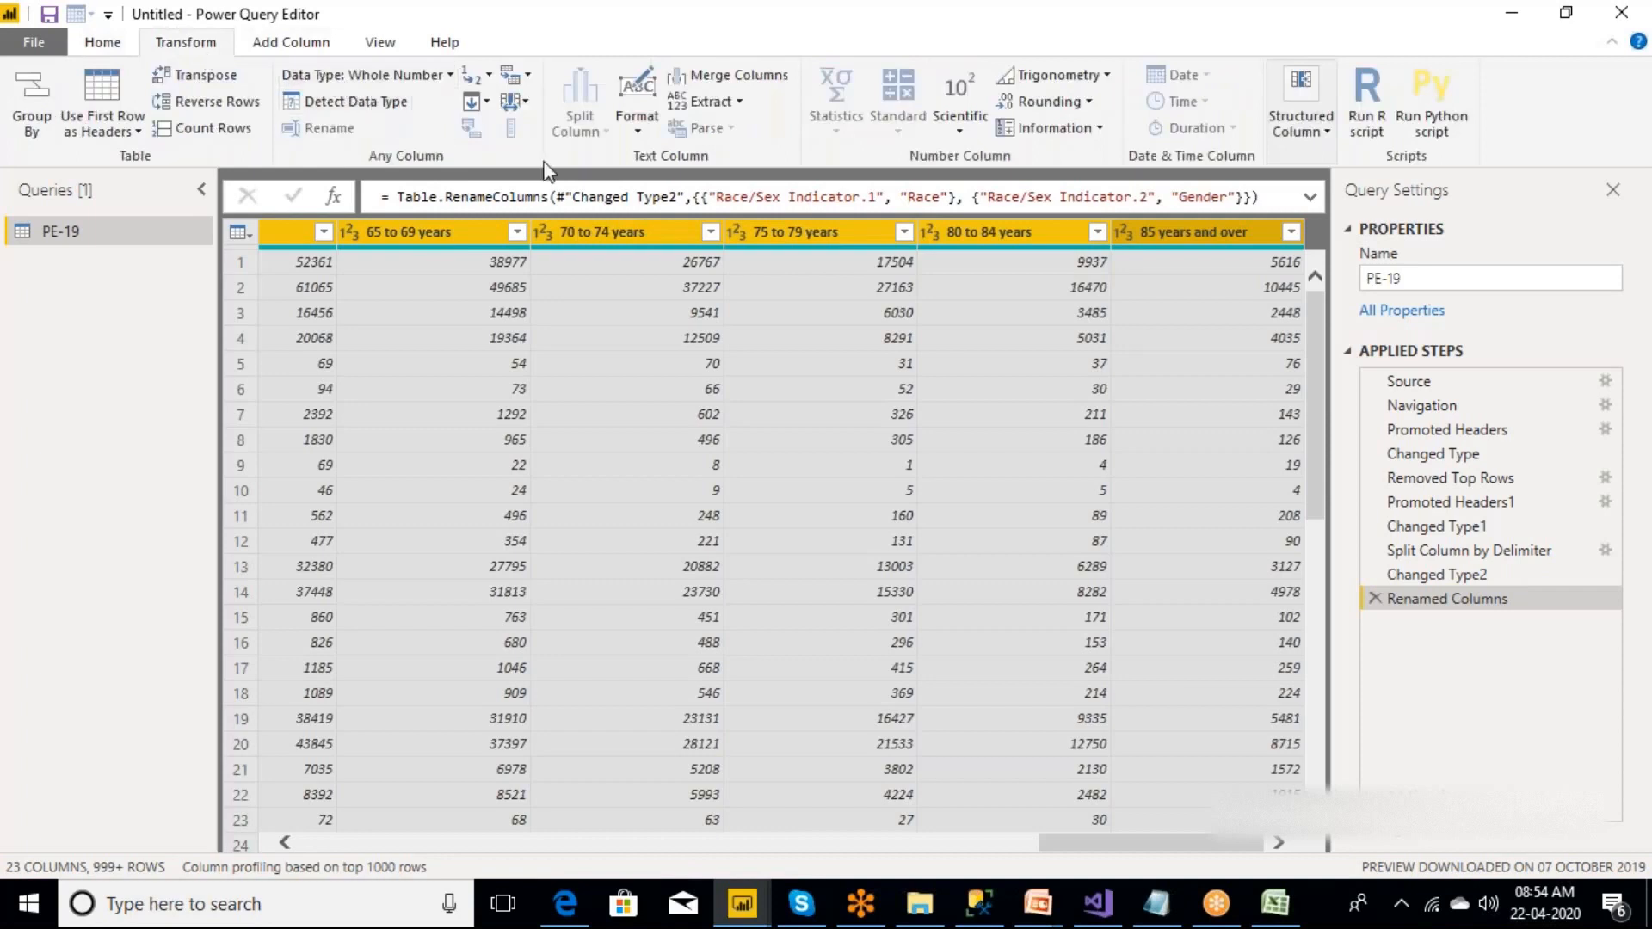
pyautogui.rightClick(578, 225)
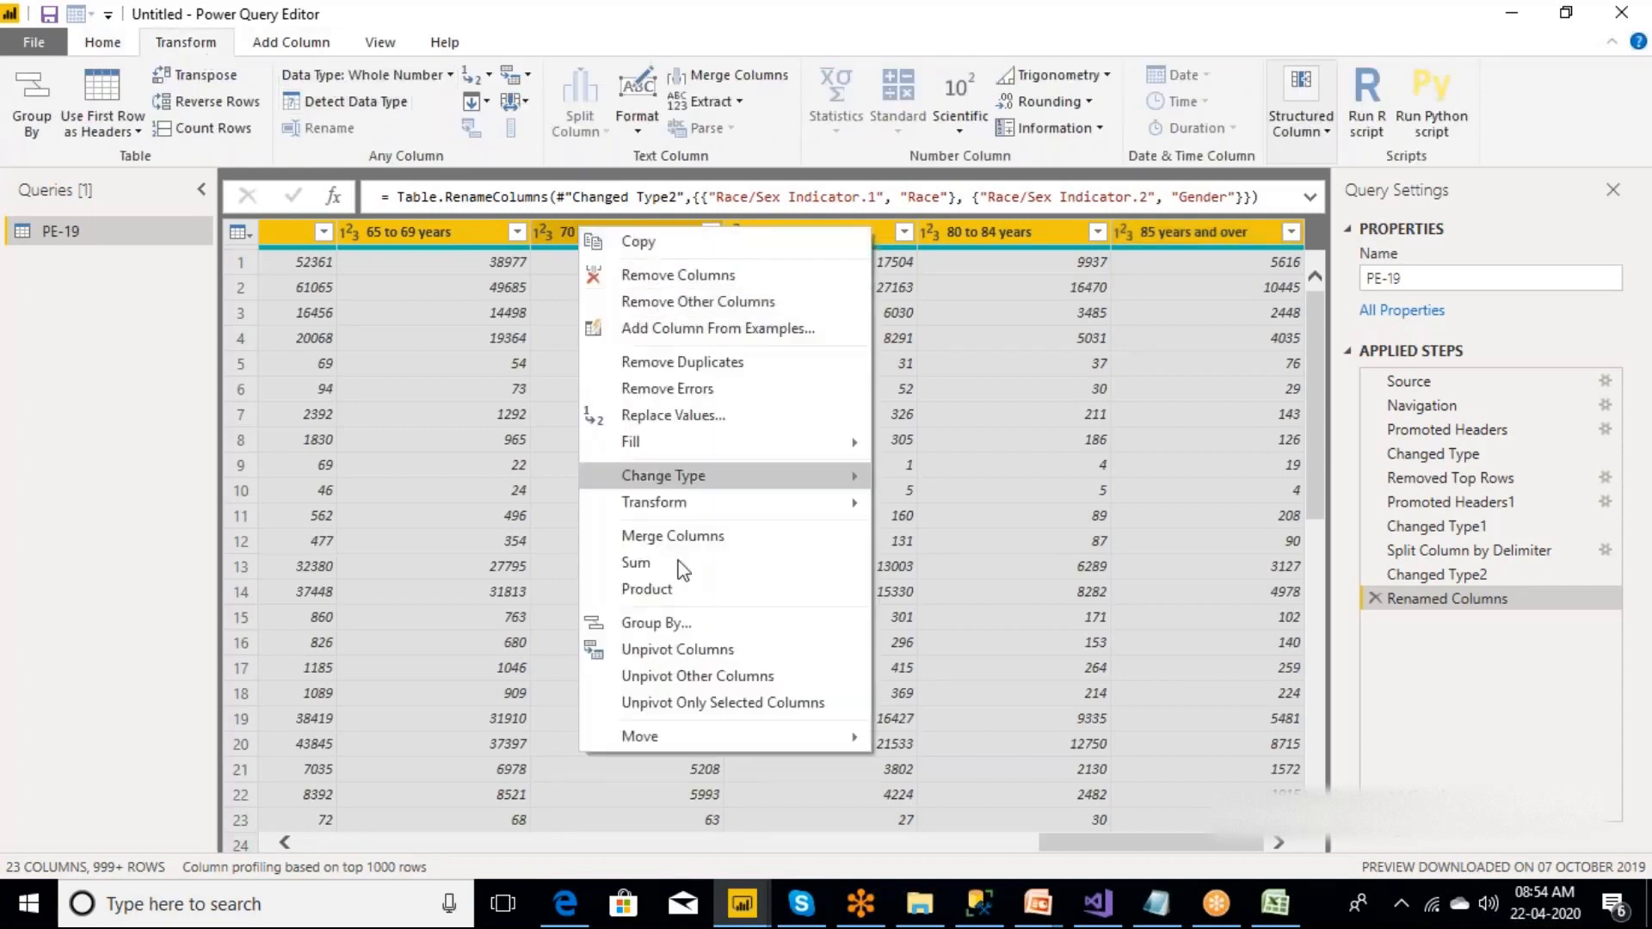
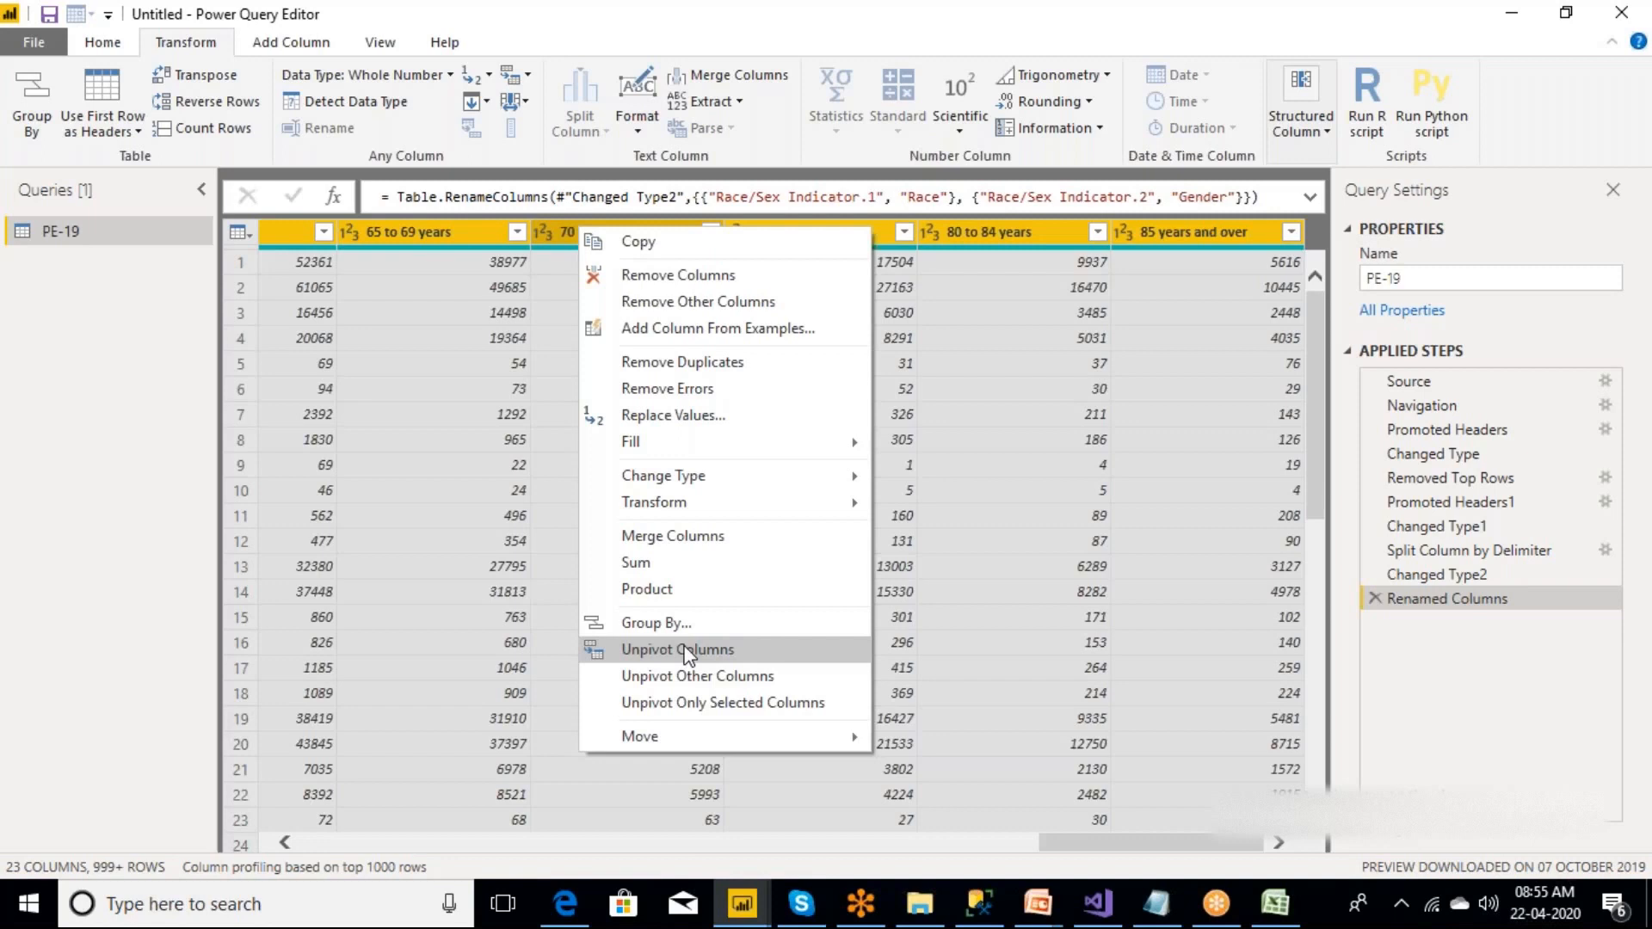
# Unpivot the selected age-group columns of the PE-19 query into attribute and value rows.
pyautogui.click(688, 650)
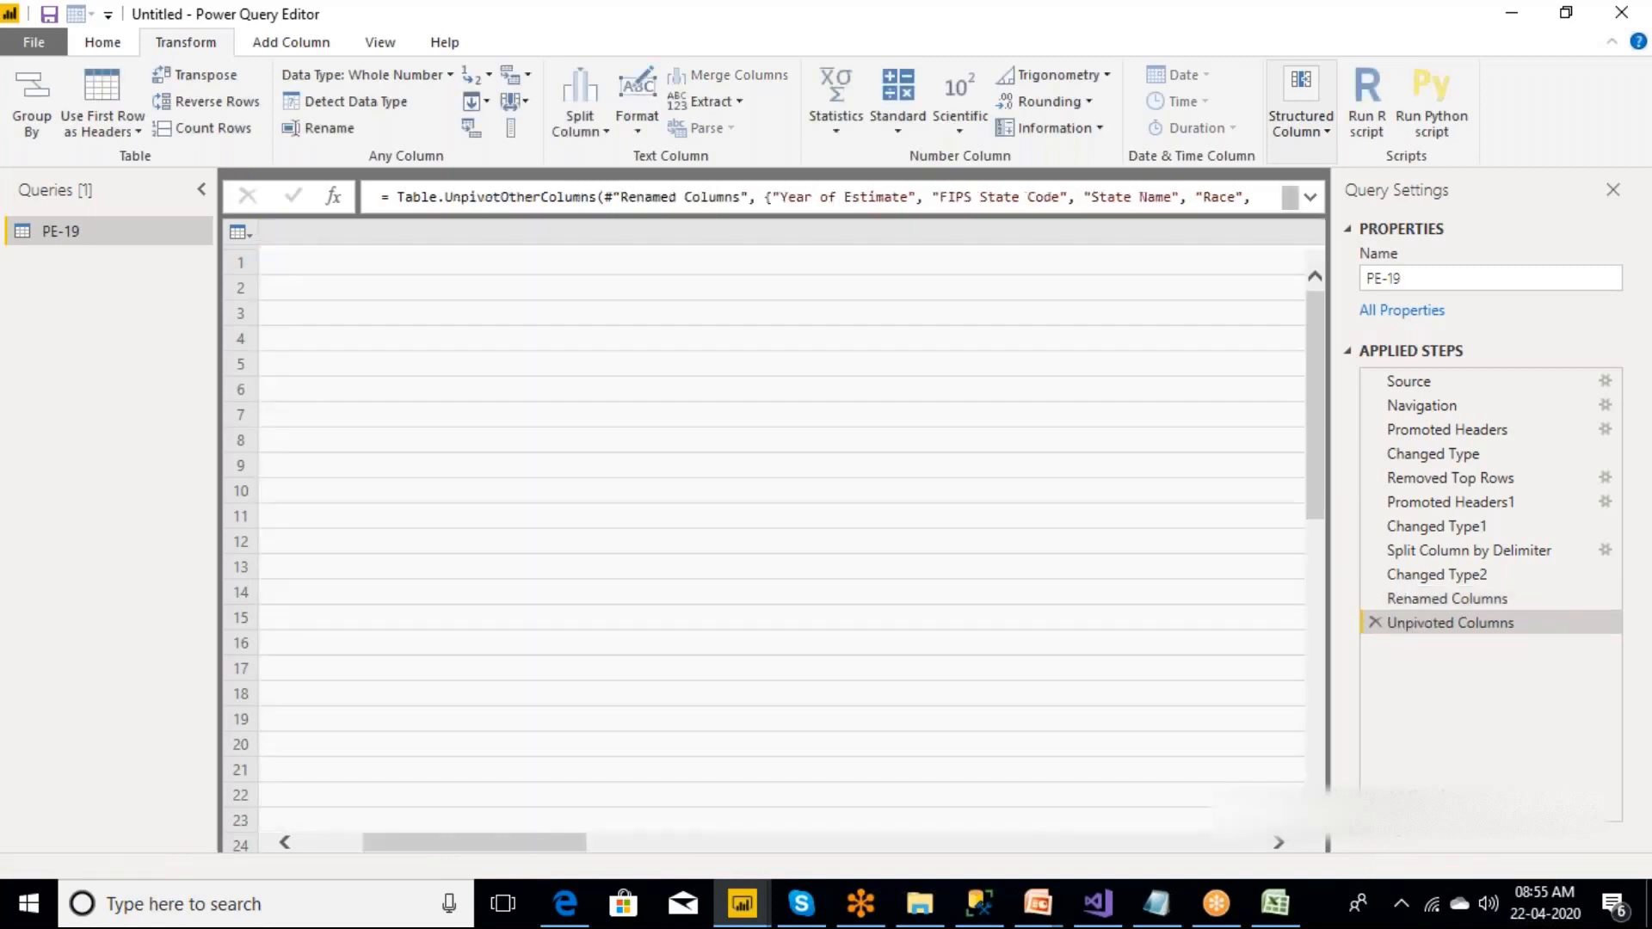
# Examine the age-group entries in the Attribute column row by row, from 5 to 9 years through 45 to 49 years.
pyautogui.click(990, 265)
pyautogui.click(1000, 292)
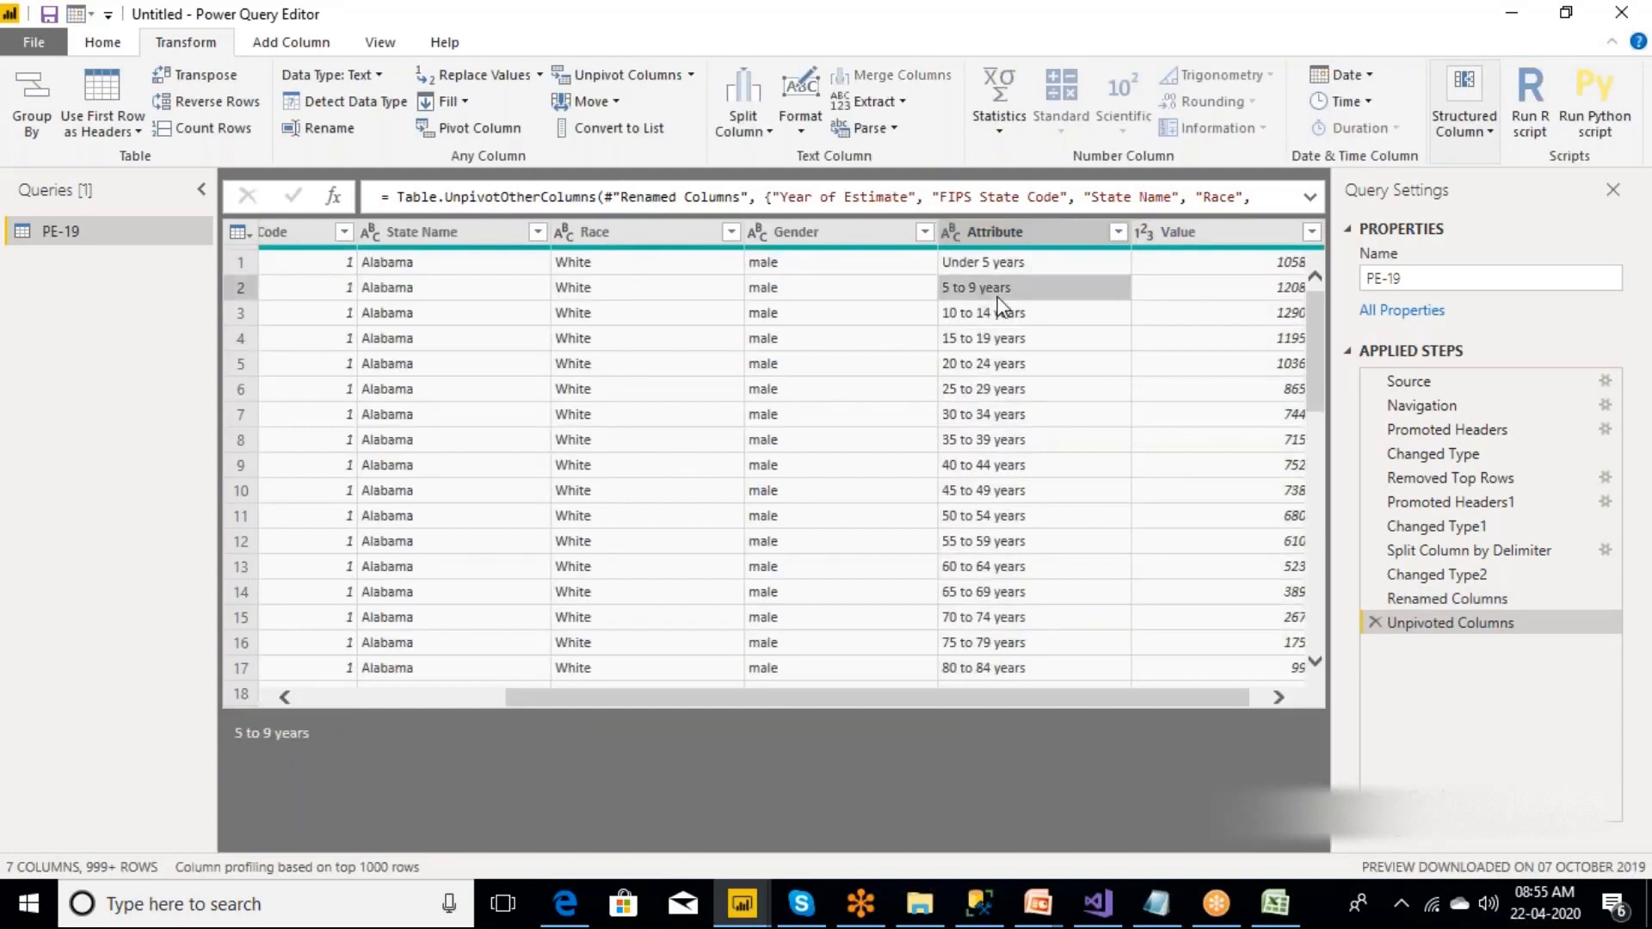
pyautogui.click(1006, 317)
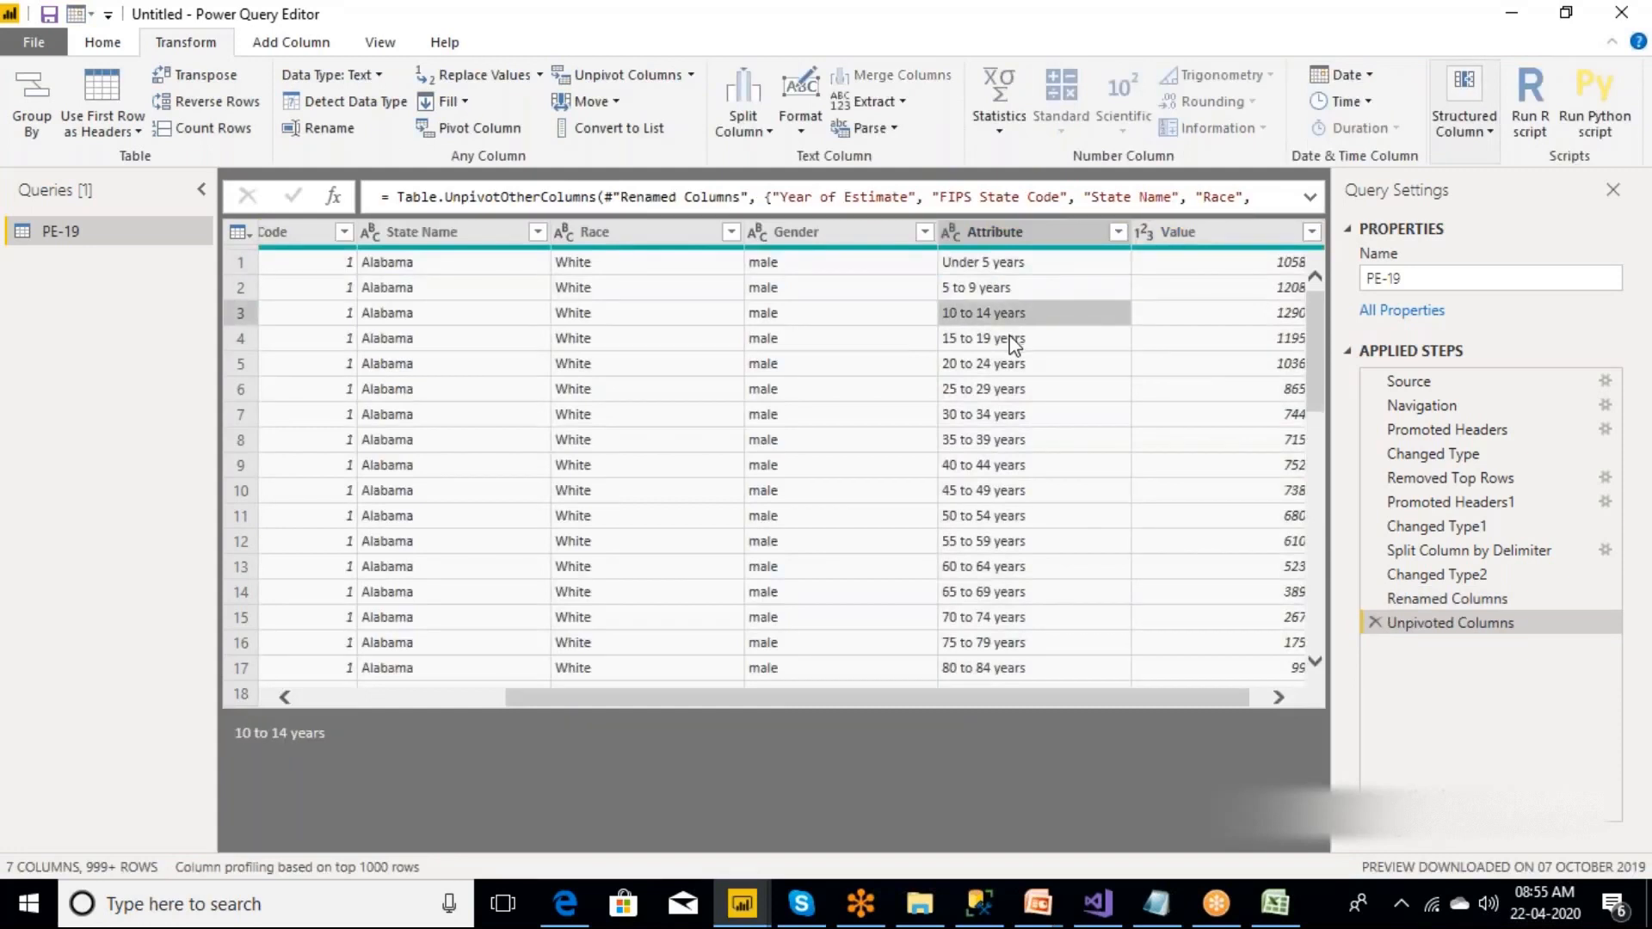
pyautogui.click(1014, 342)
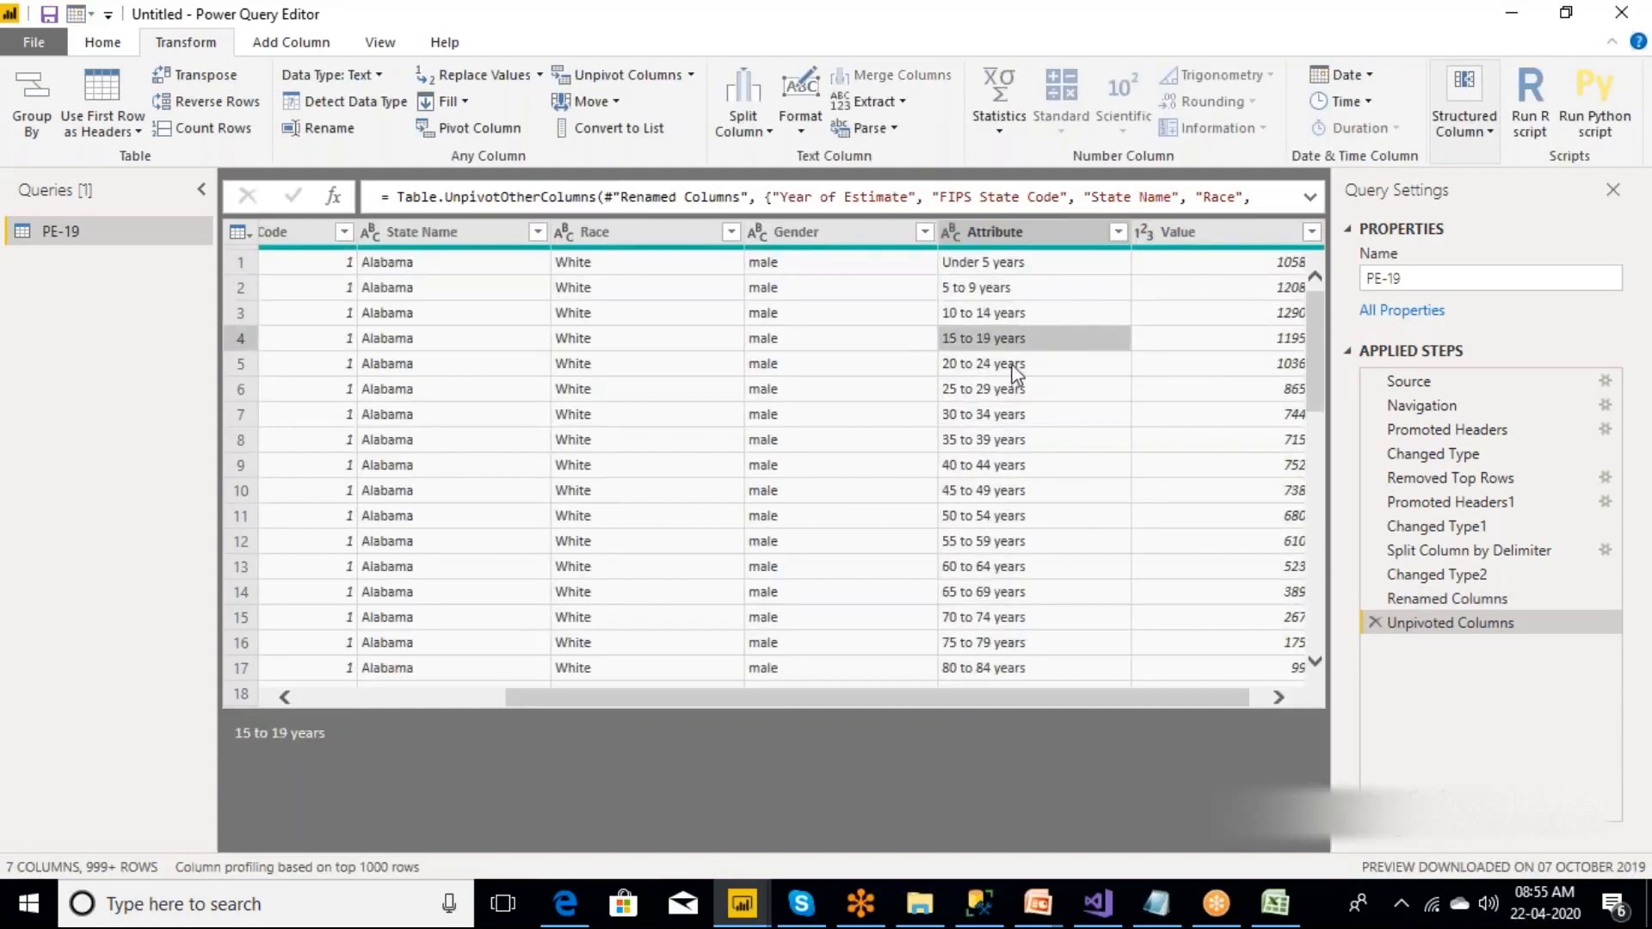
pyautogui.click(1013, 369)
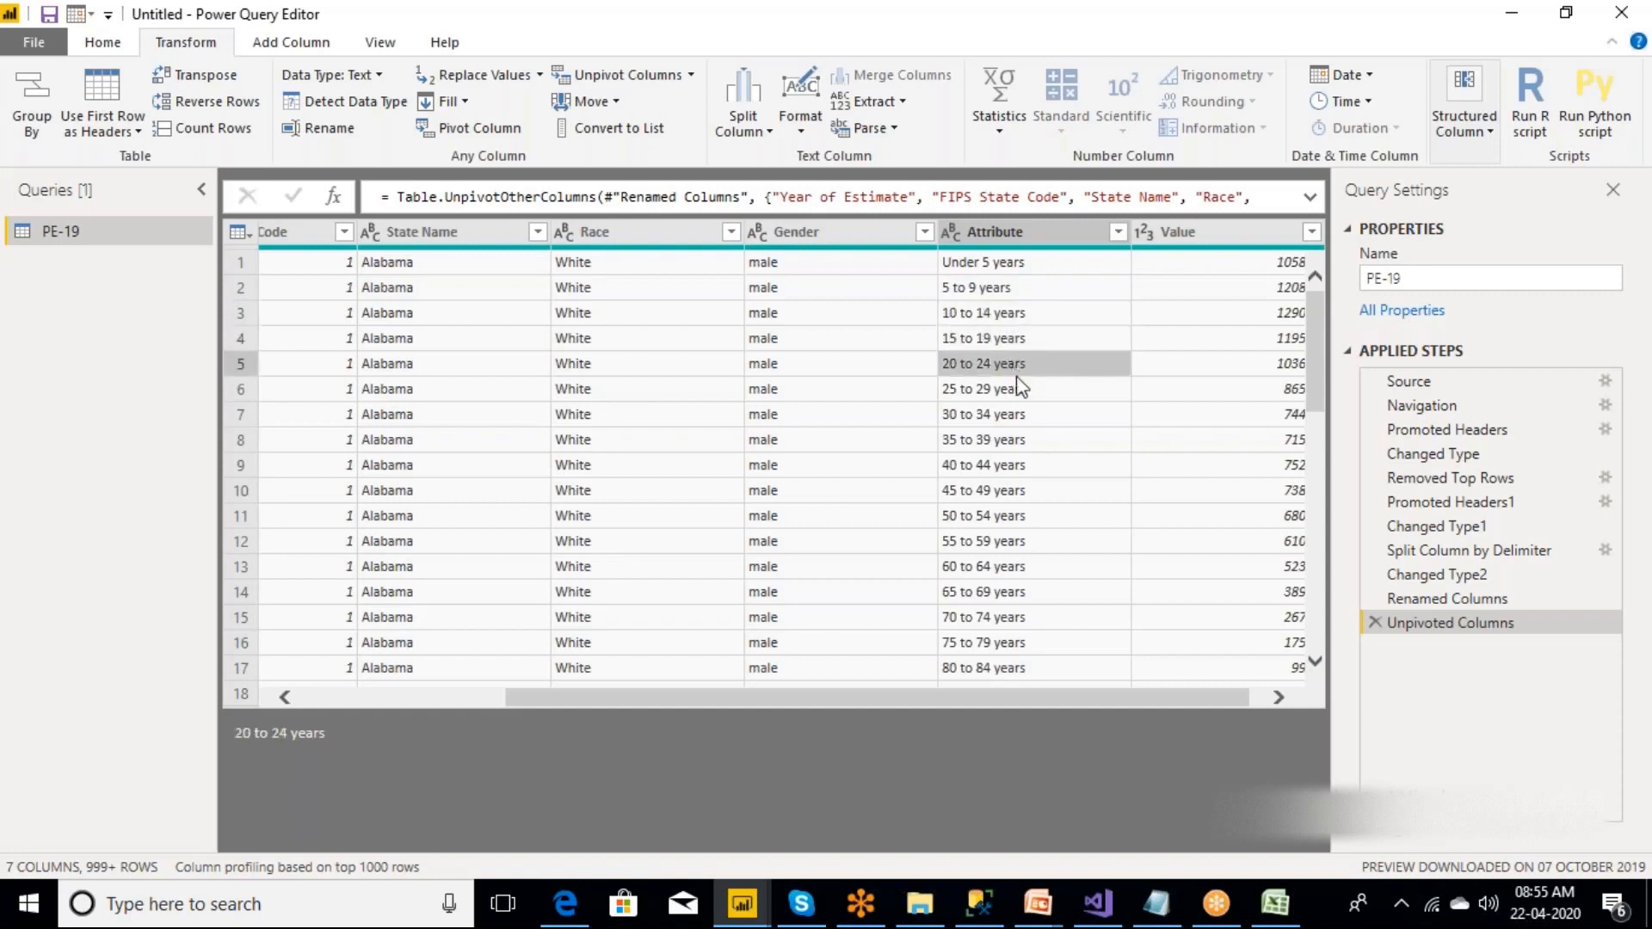
pyautogui.click(1017, 396)
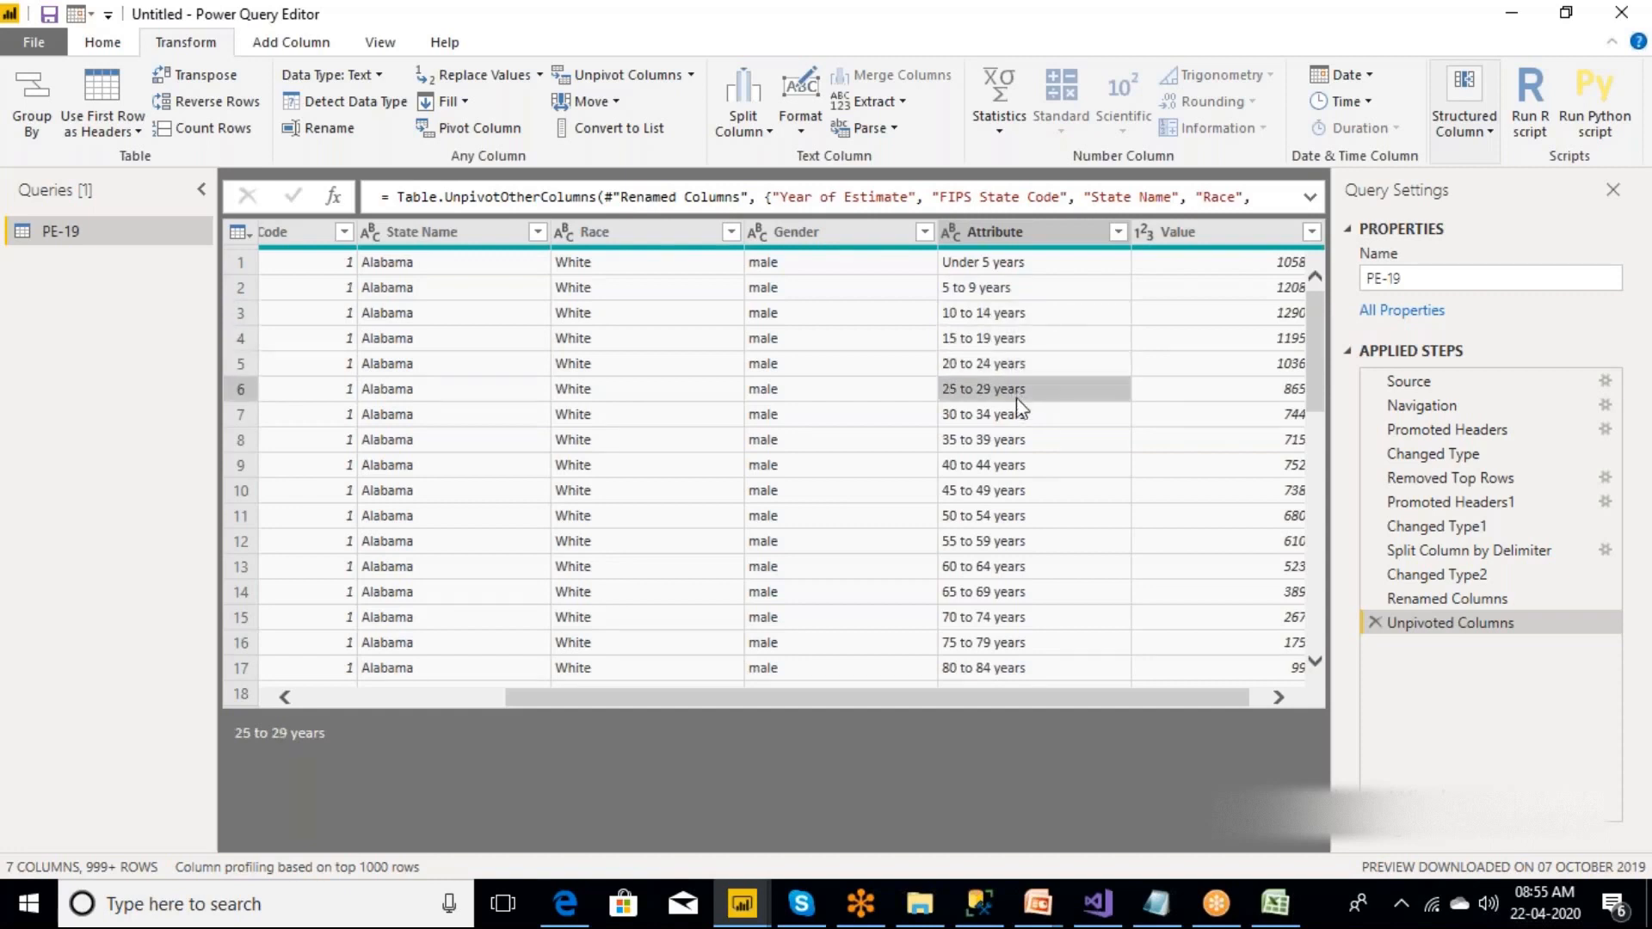
pyautogui.click(1017, 418)
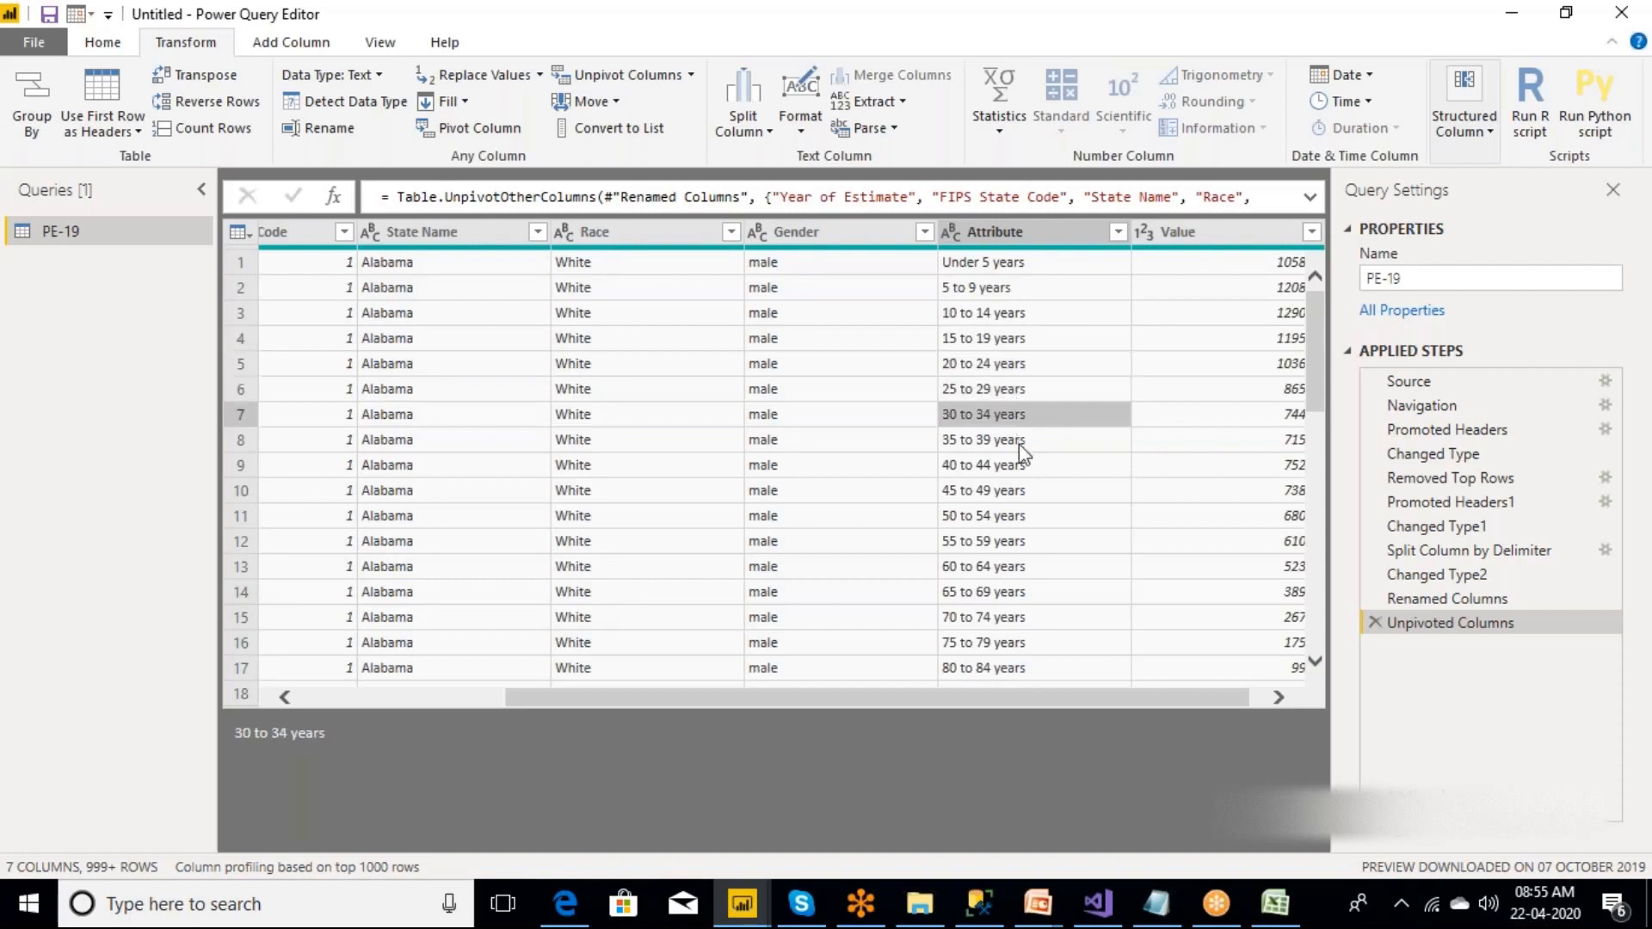
pyautogui.click(1018, 442)
pyautogui.click(1018, 465)
pyautogui.click(1018, 490)
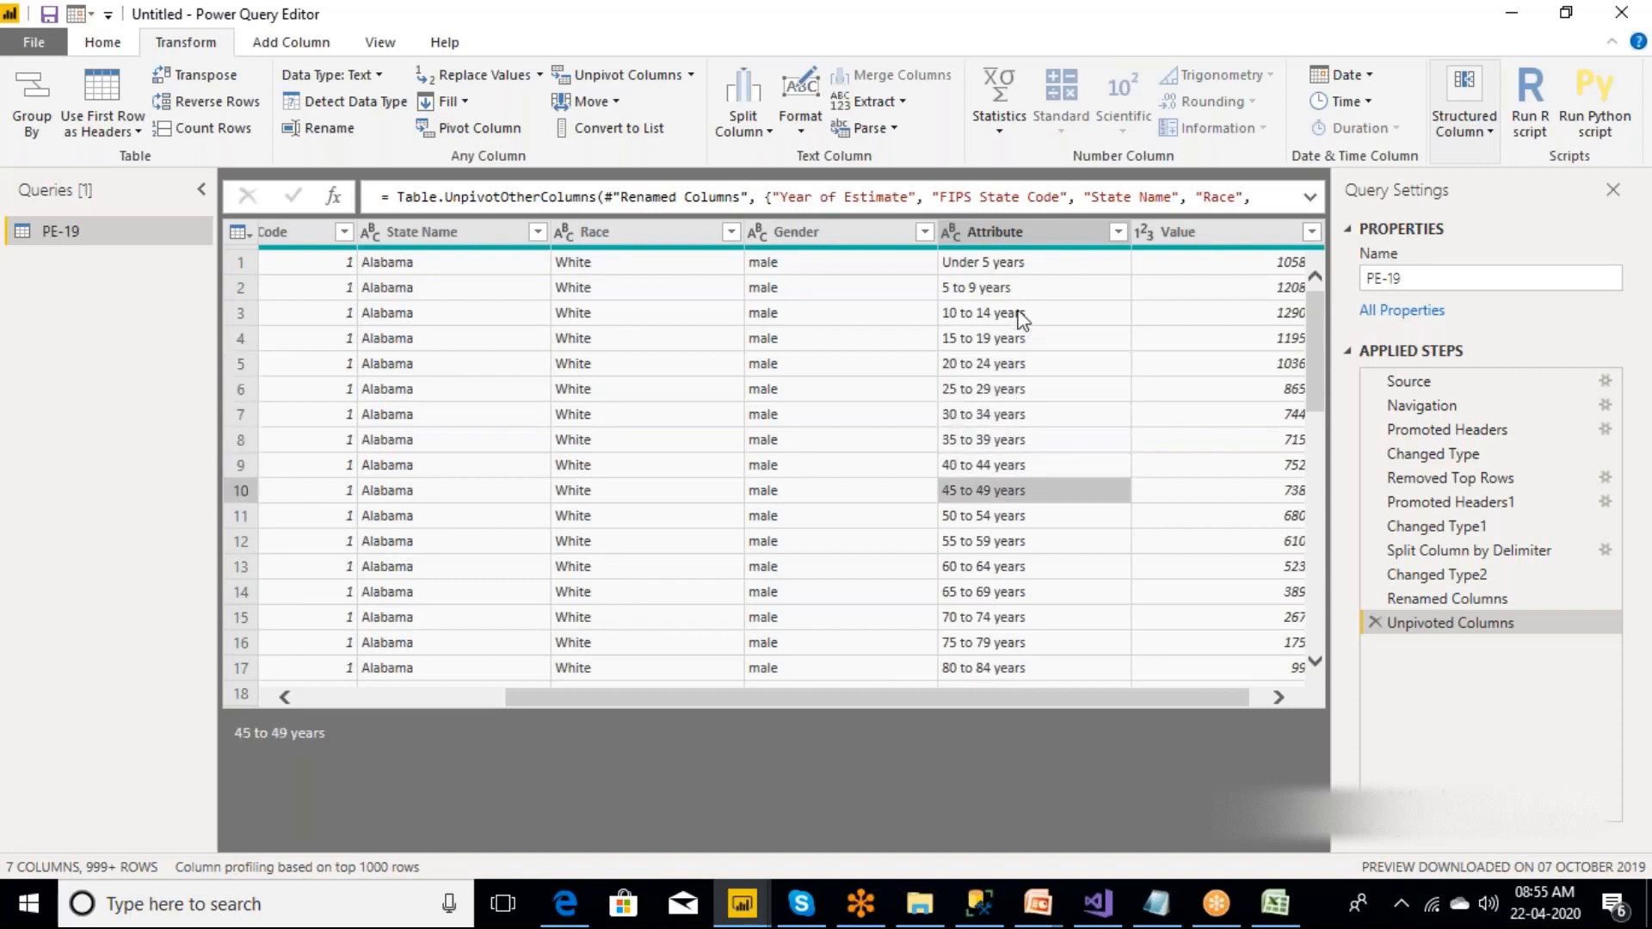
# Rename the Attribute column to AgeCategory.
pyautogui.doubleClick(1023, 237)
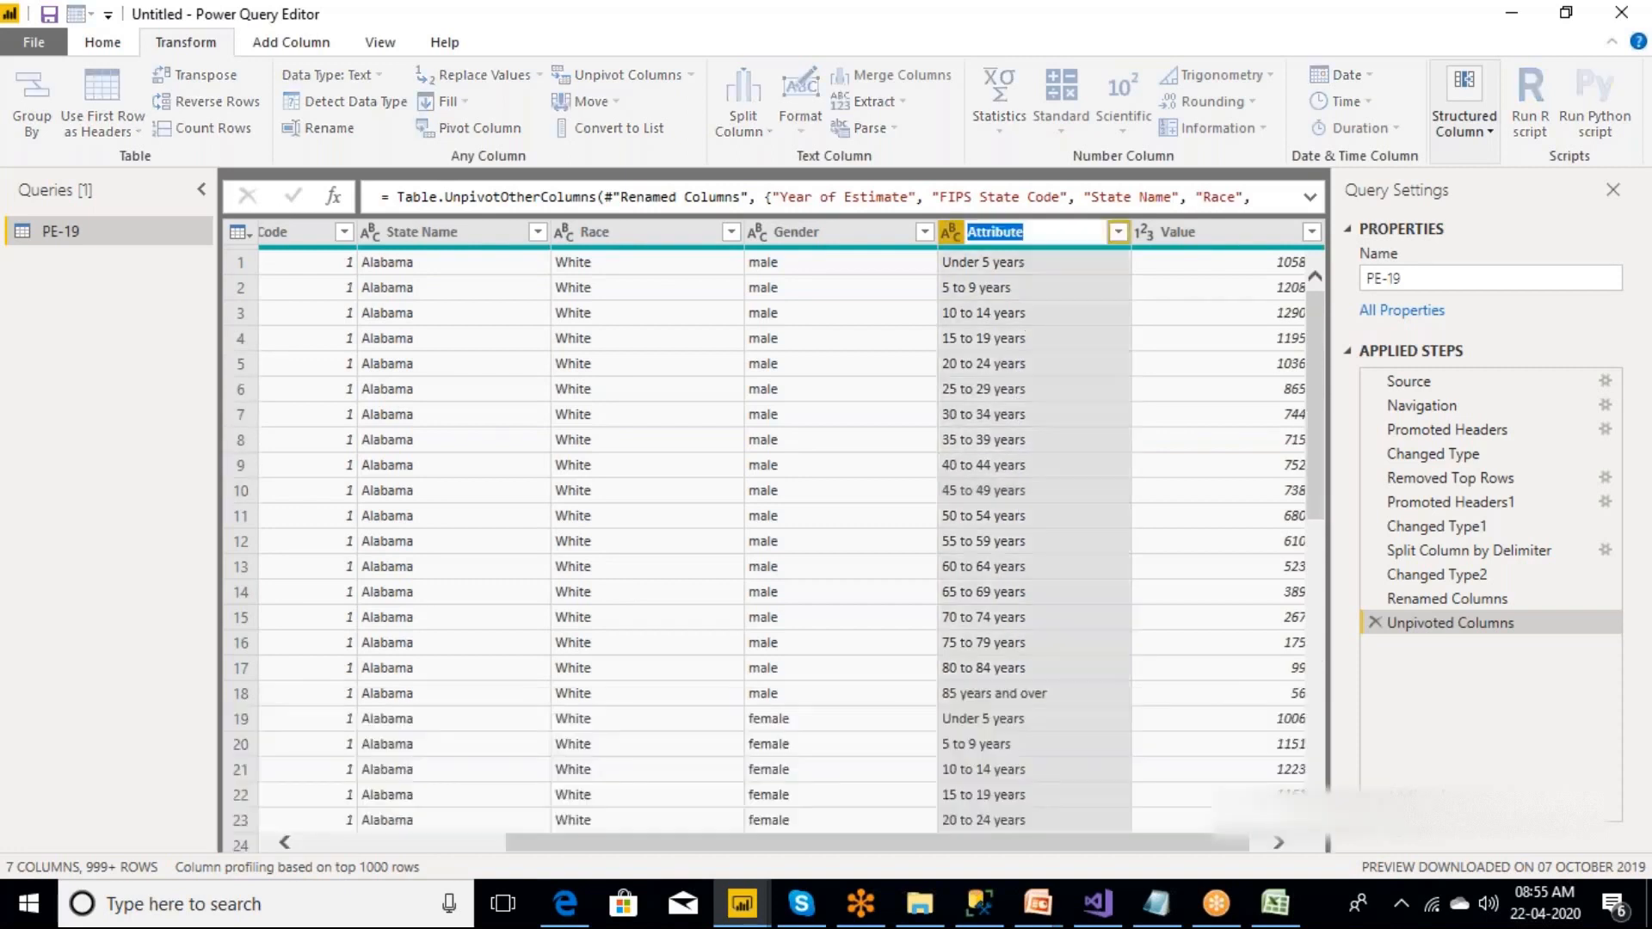
pyautogui.write('AgeCategory')
pyautogui.press('Return')
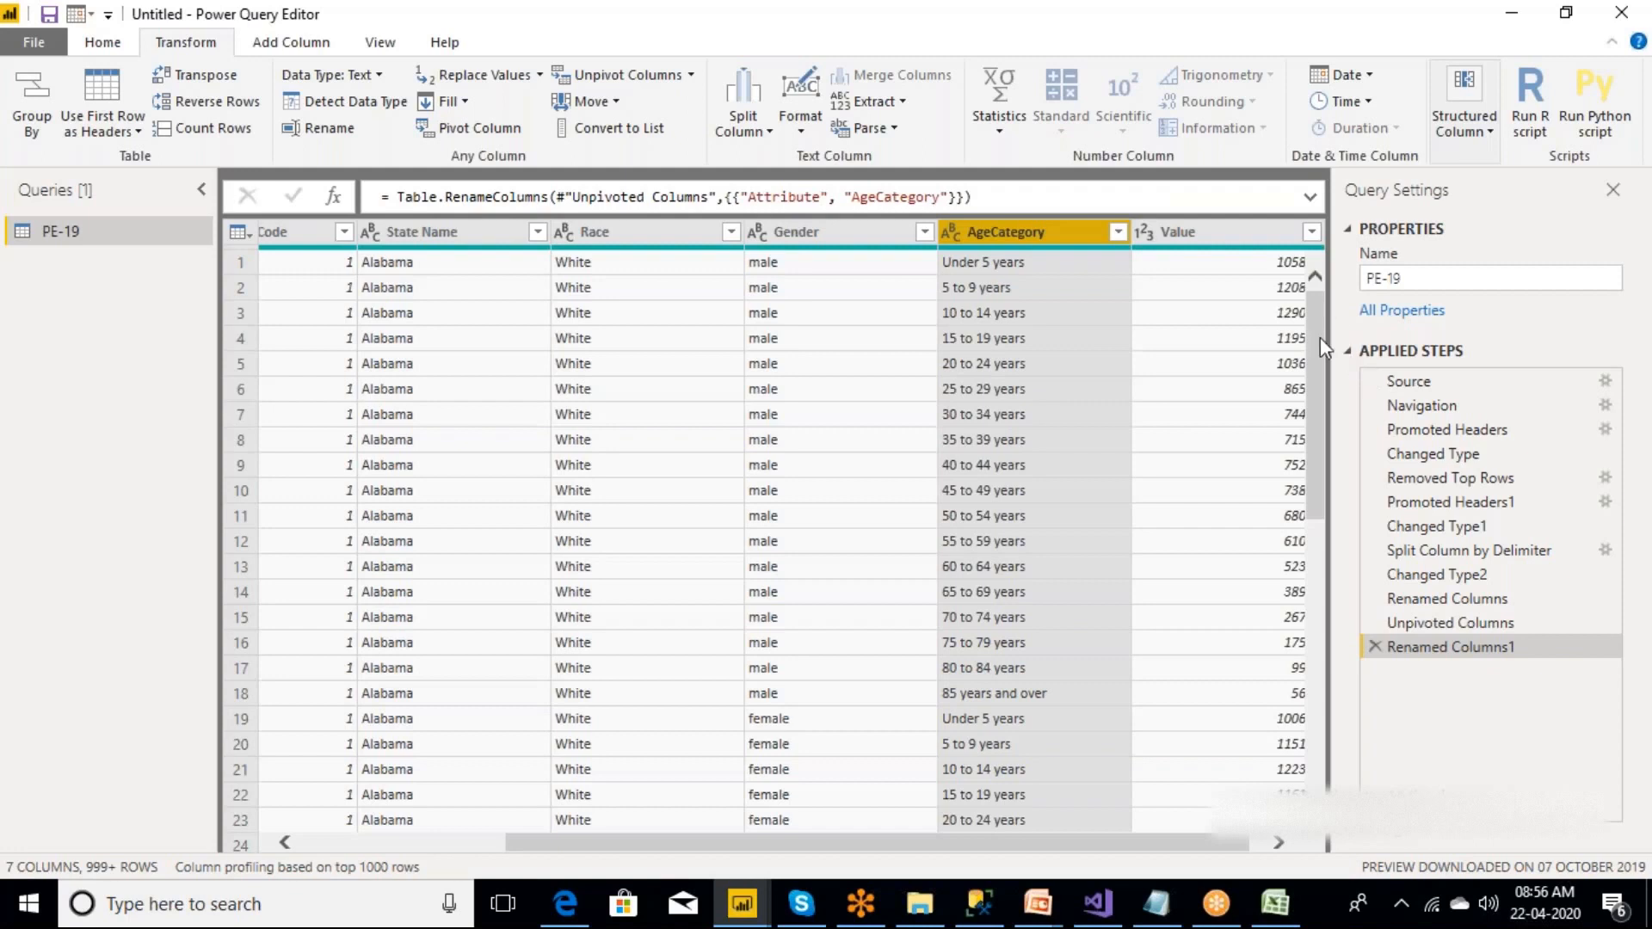
# Review the unpivoted rows and check the first row's Gender, AgeCategory and Value entries.
pyautogui.moveTo(1319, 362); pyautogui.dragTo(1325, 493)
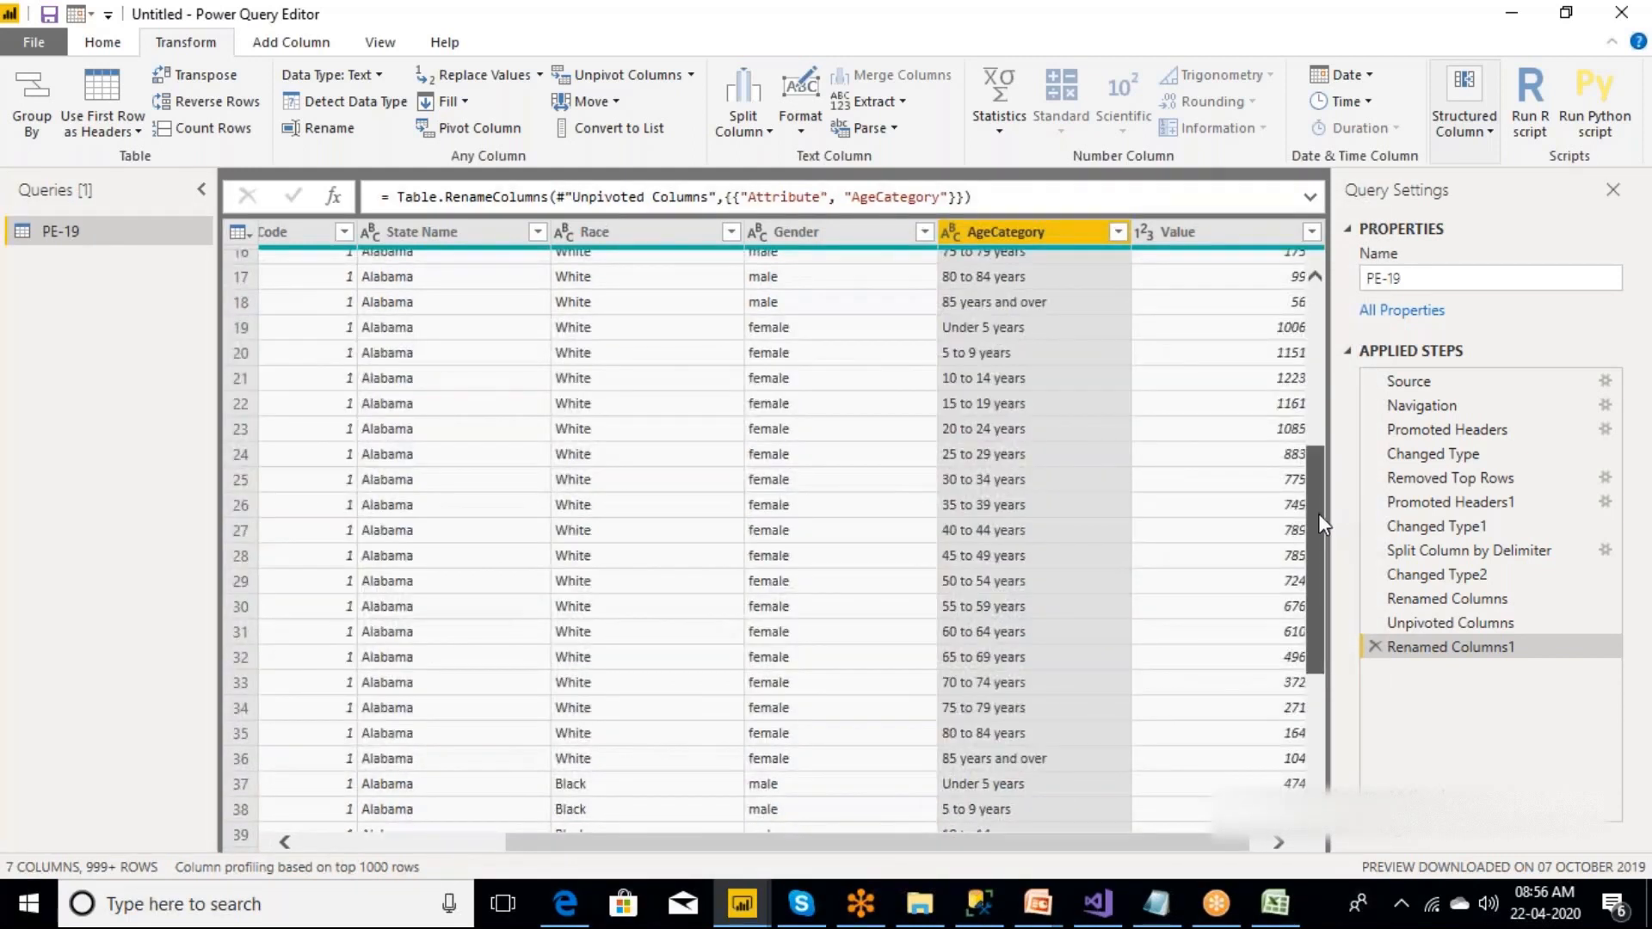
pyautogui.moveTo(1318, 513); pyautogui.dragTo(1311, 276)
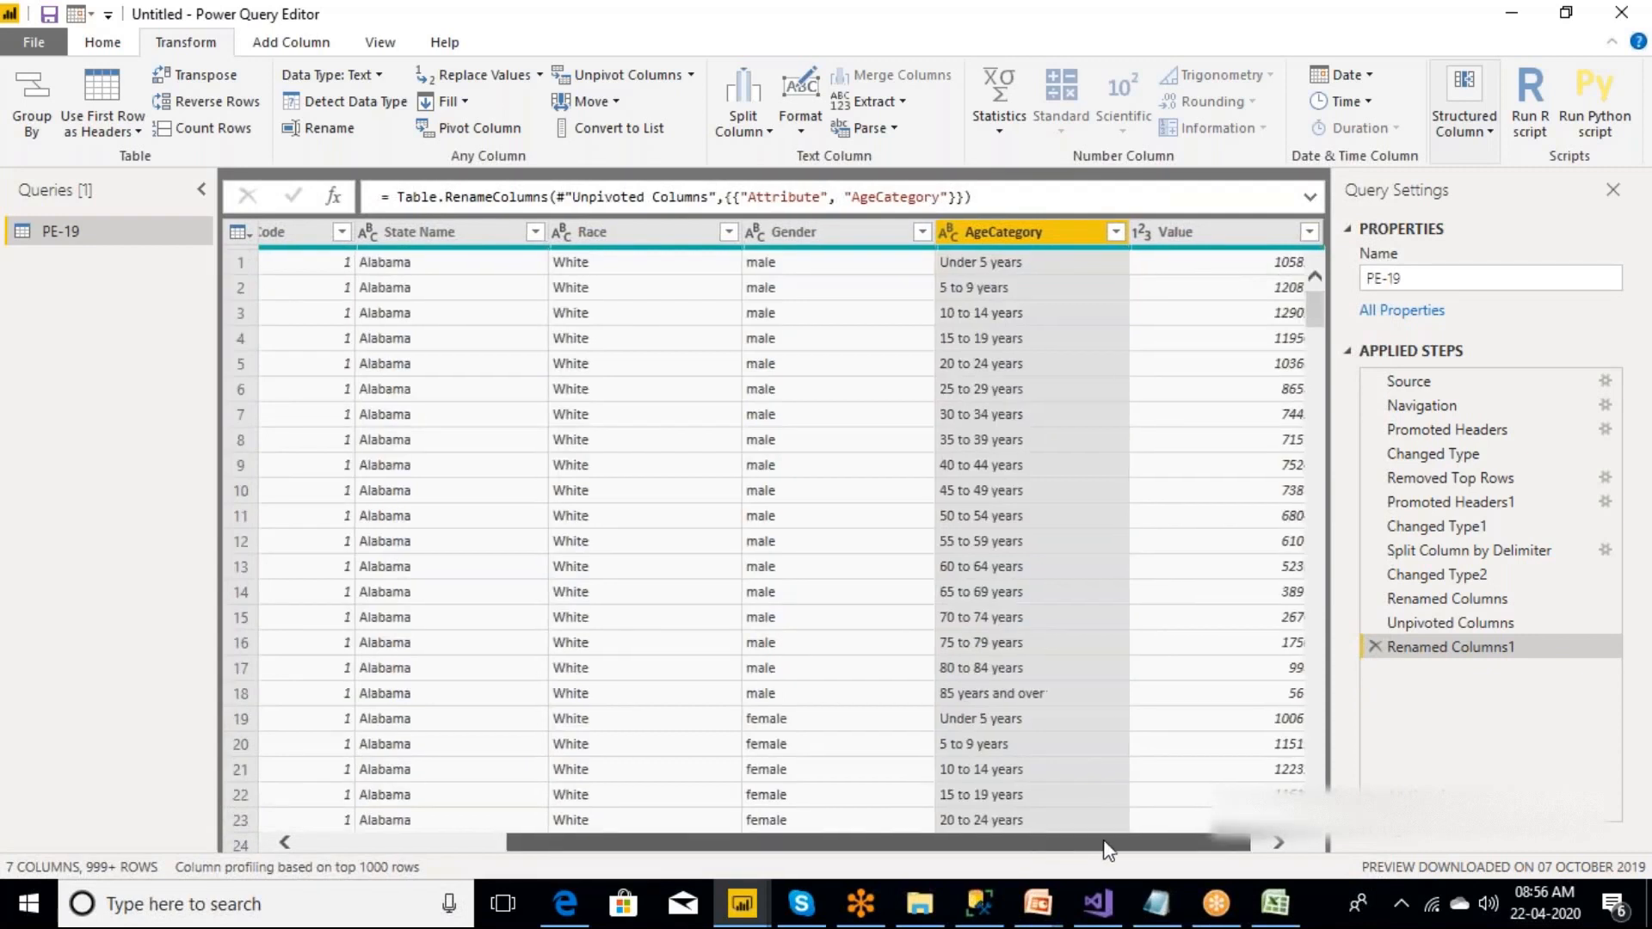
pyautogui.moveTo(1055, 851); pyautogui.dragTo(1074, 852)
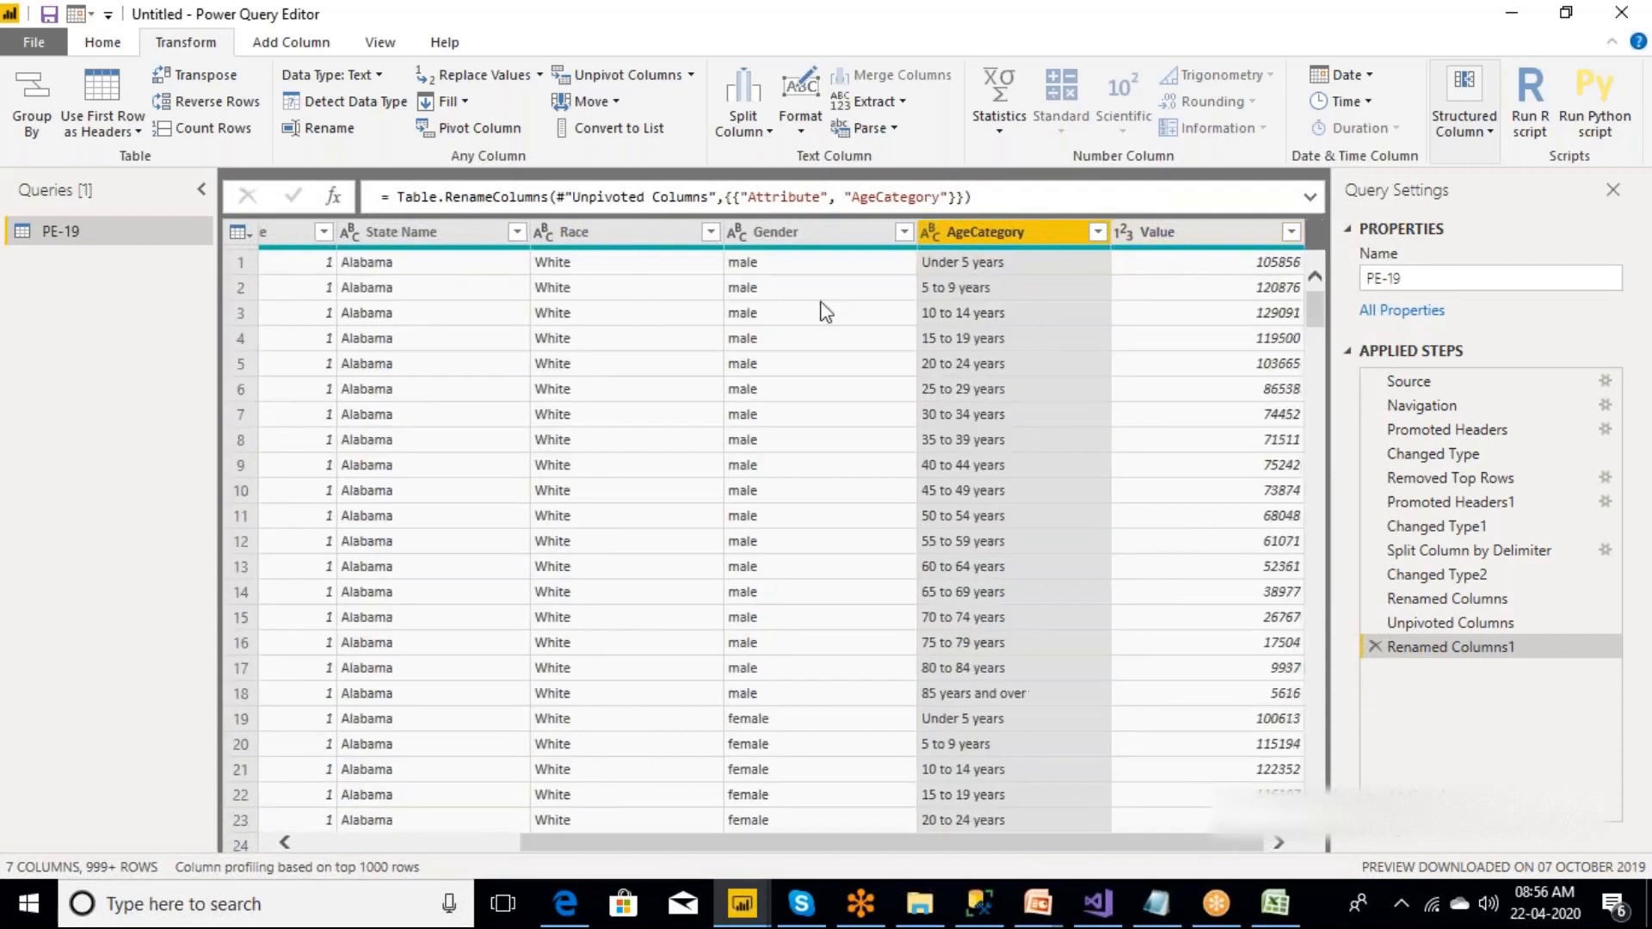
pyautogui.click(745, 269)
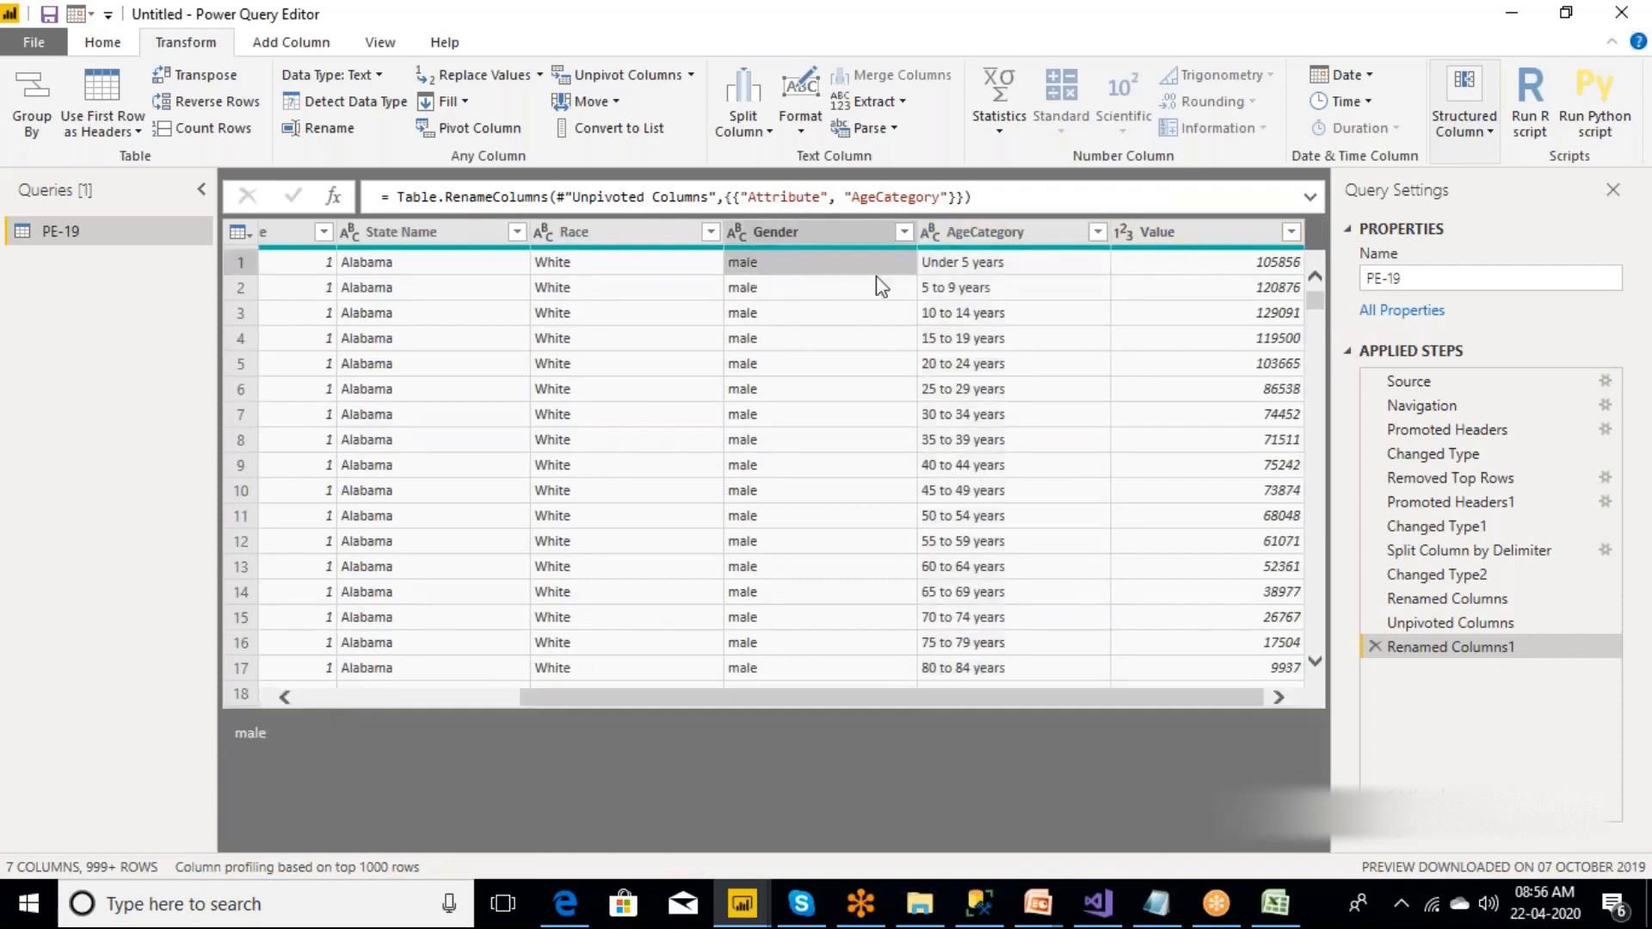
pyautogui.click(957, 266)
pyautogui.click(1233, 271)
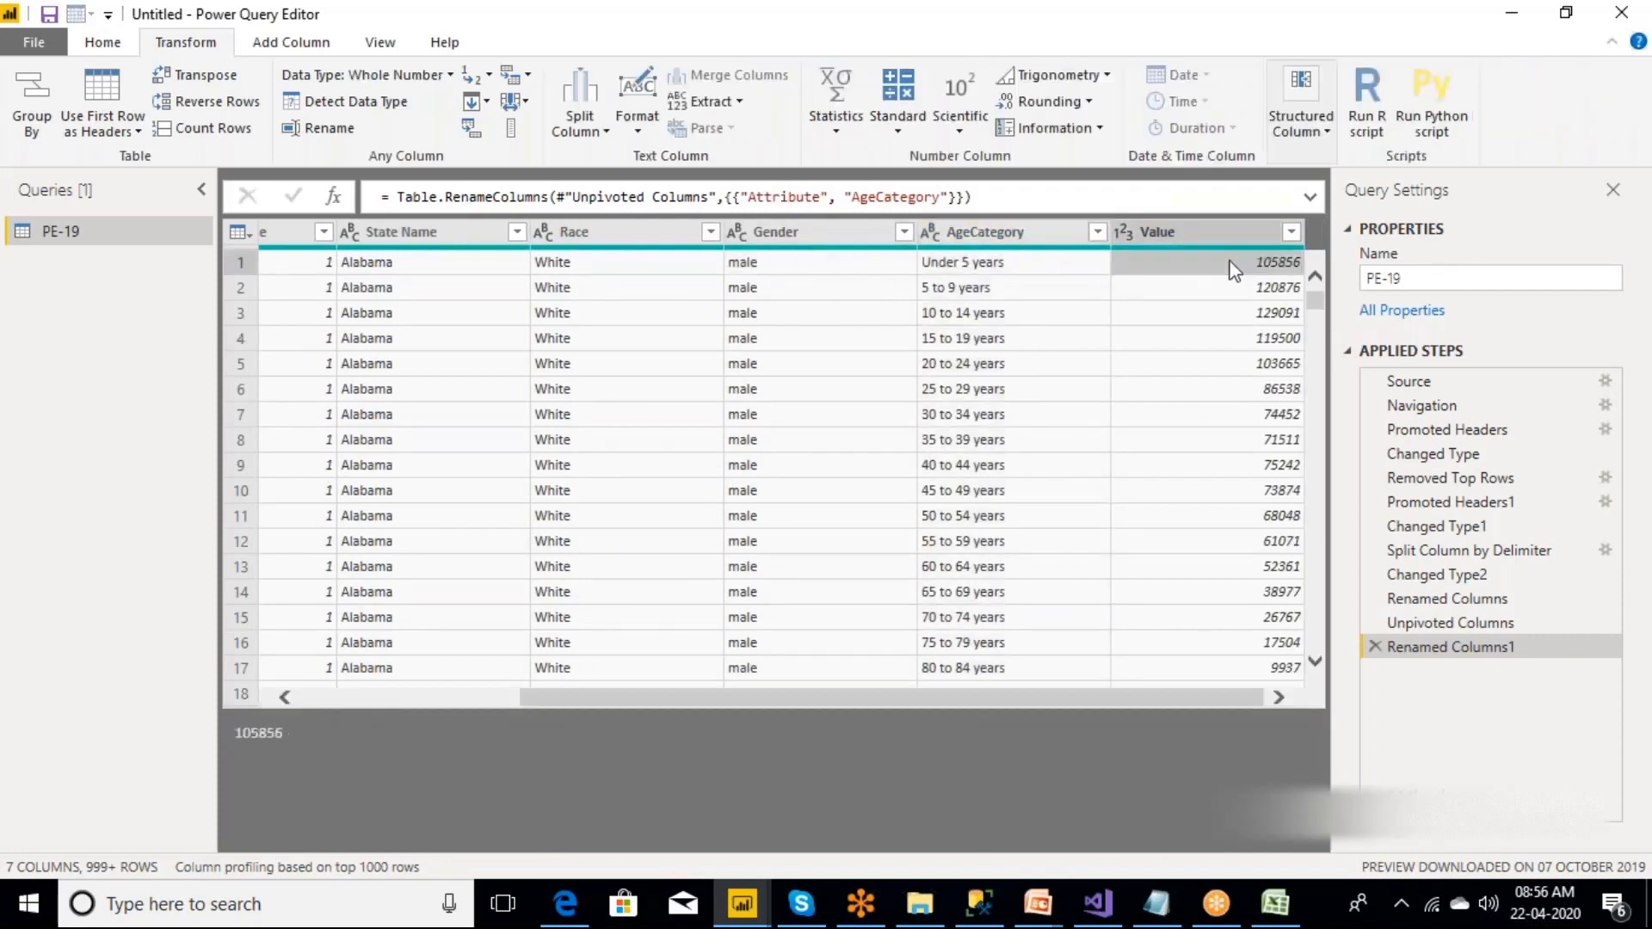
# Rename the Value column to Population.
pyautogui.doubleClick(1194, 229)
pyautogui.press('BackSpace')
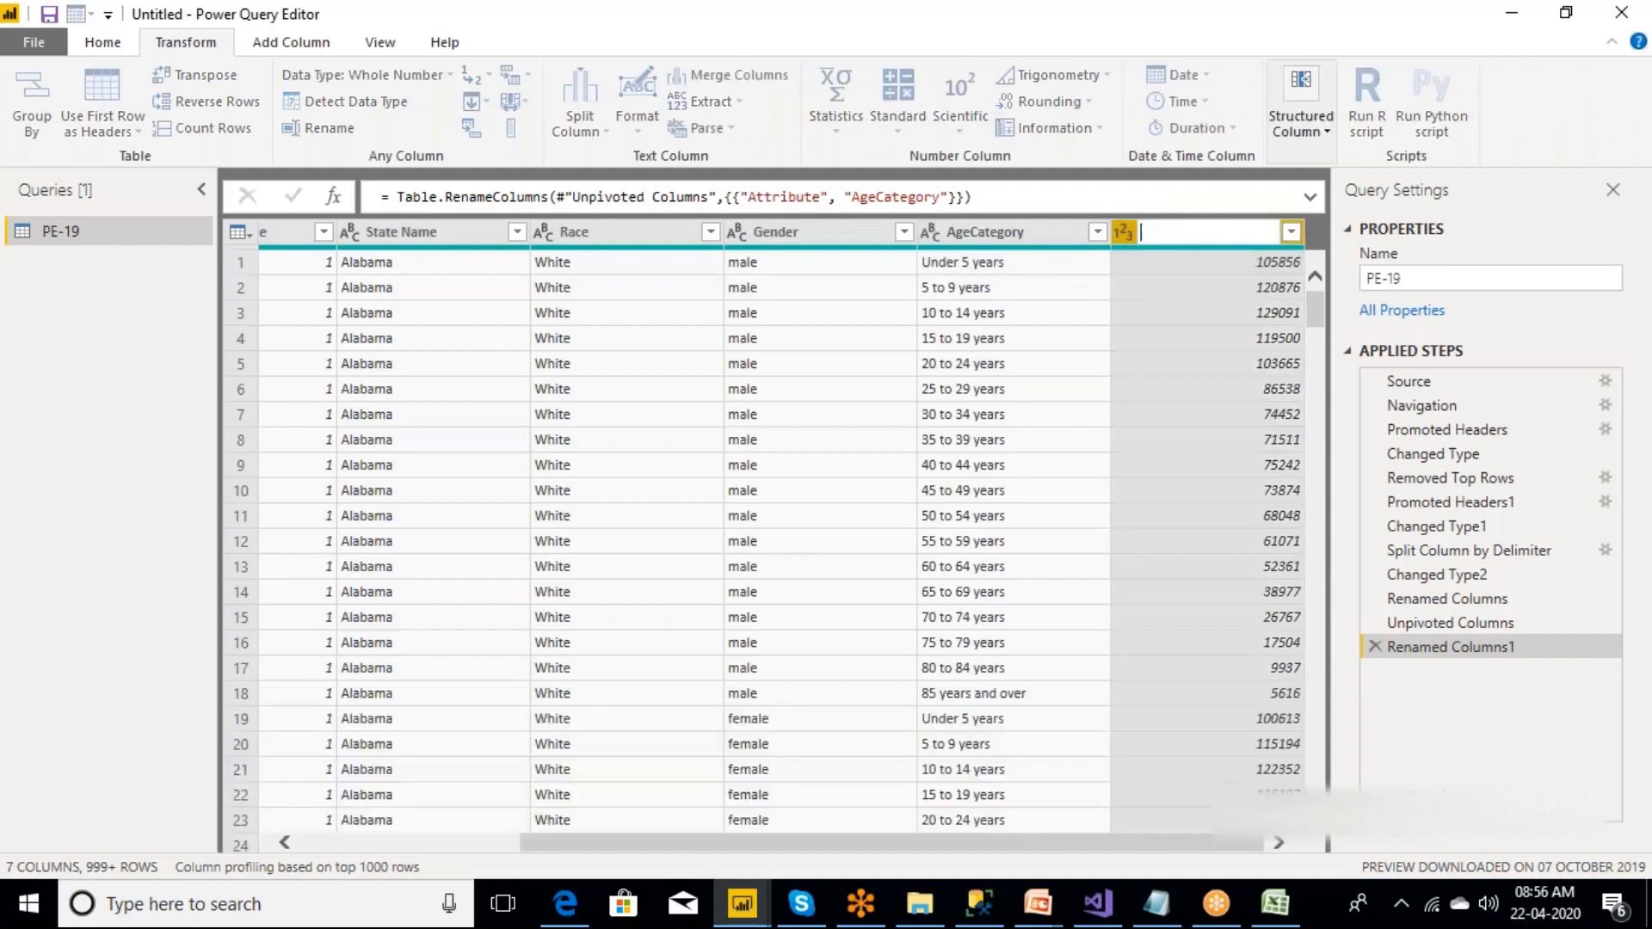
pyautogui.write('Population')
pyautogui.press('Escape')
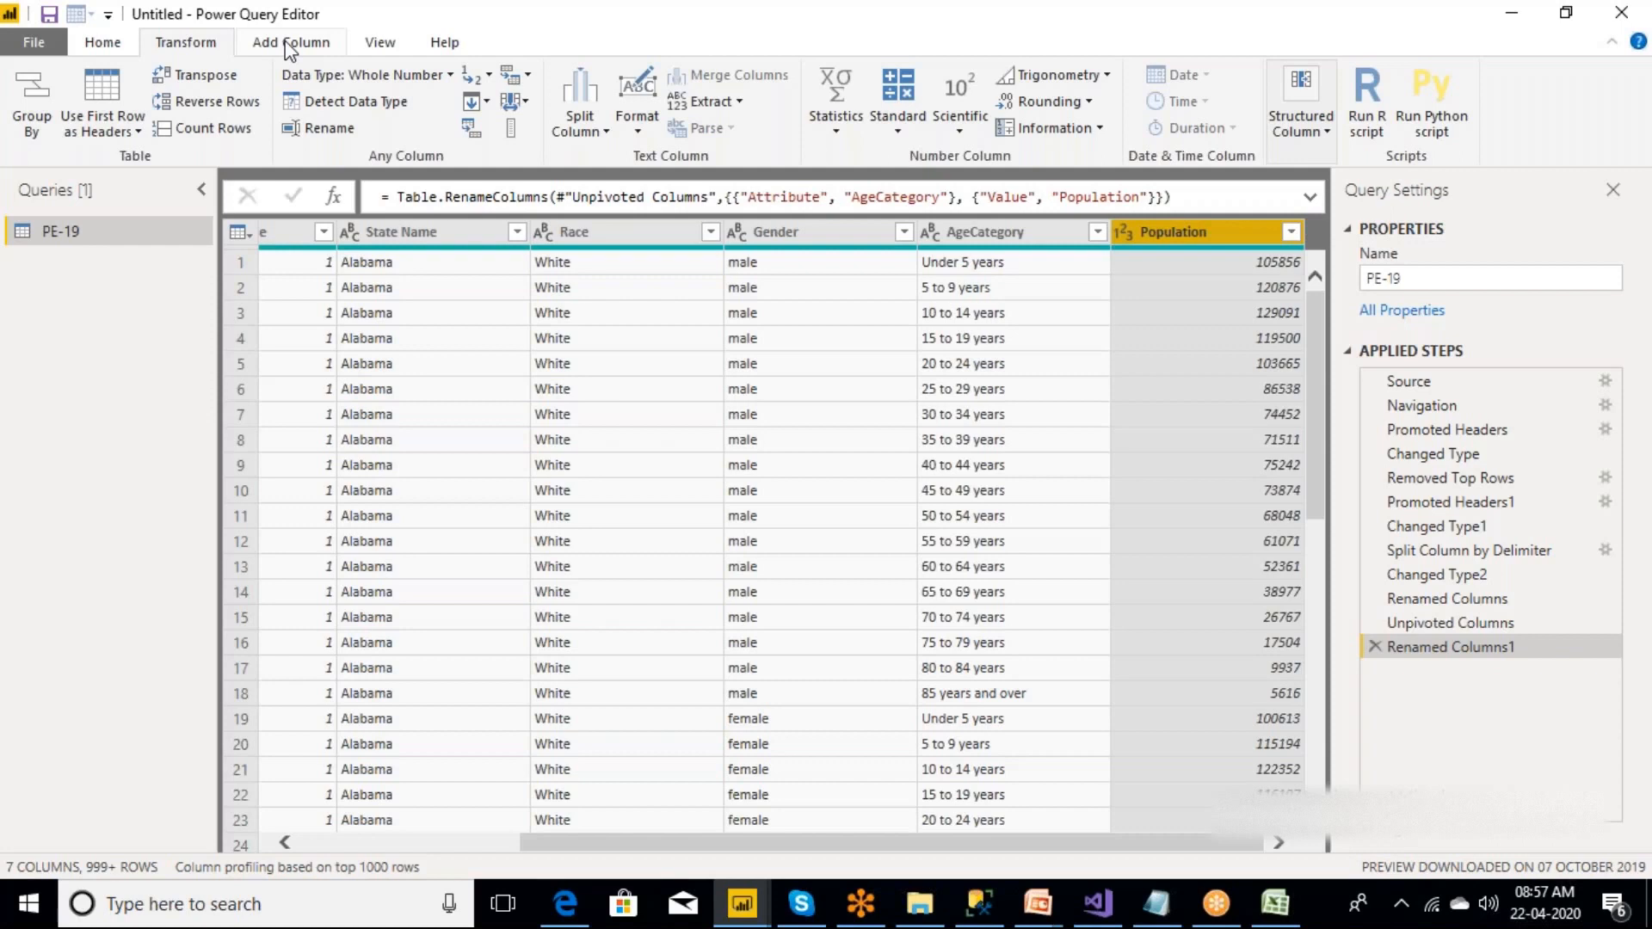
# Look over the reshaped table's columns from Year of Estimate through AgeCategory and Population.
pyautogui.click(996, 236)
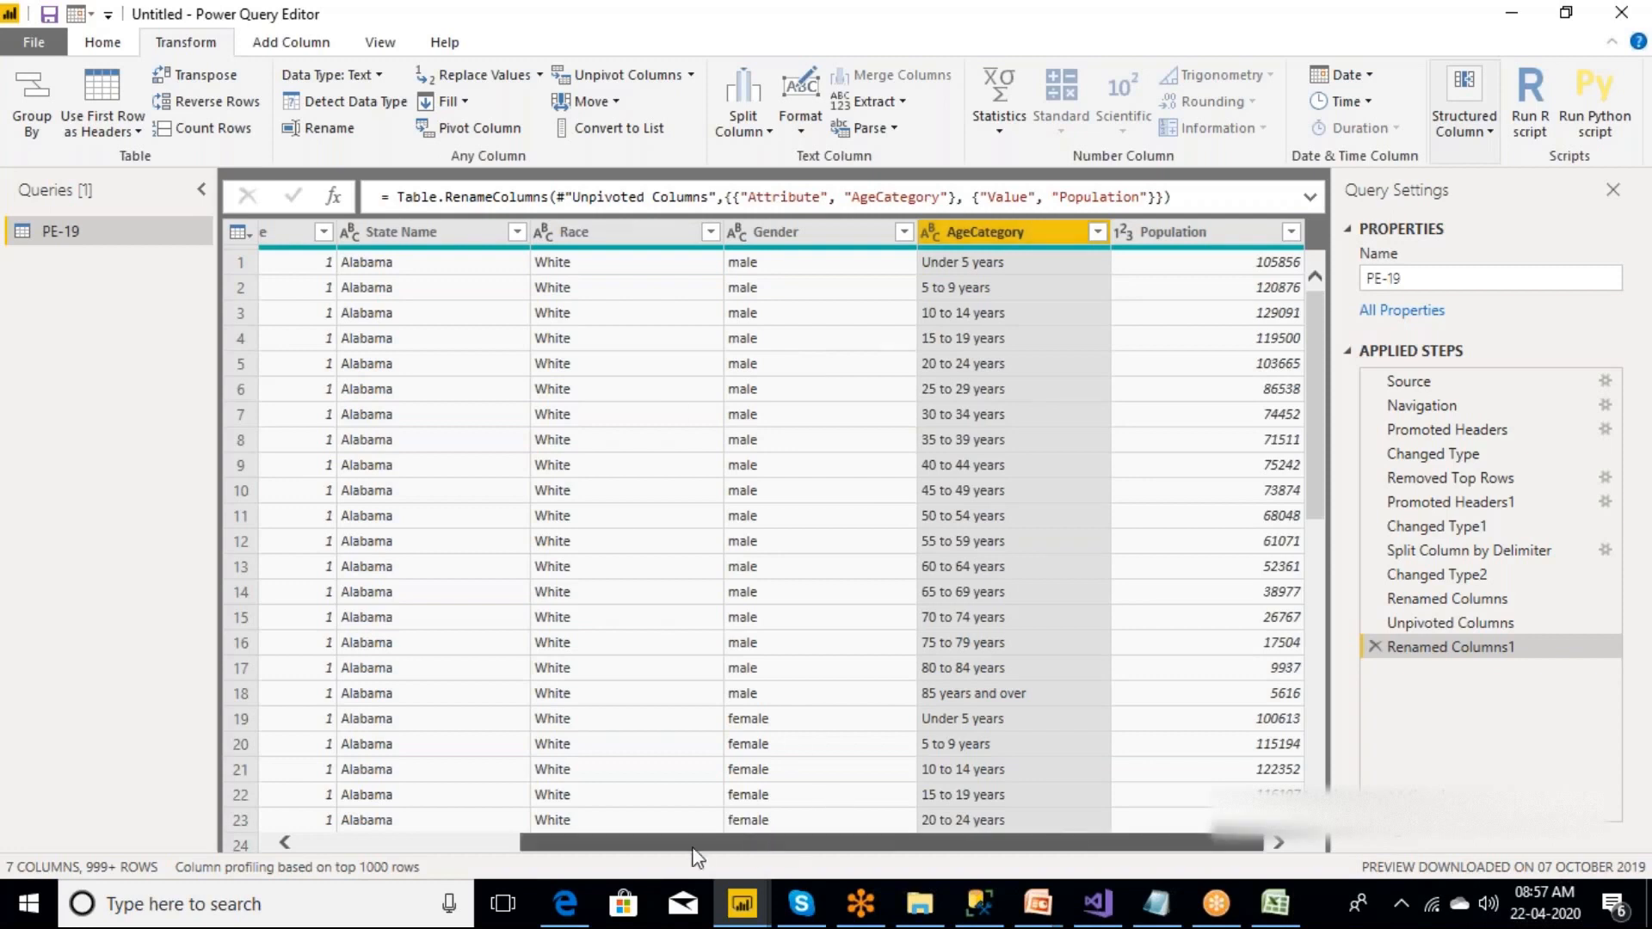
pyautogui.moveTo(696, 856); pyautogui.dragTo(413, 850)
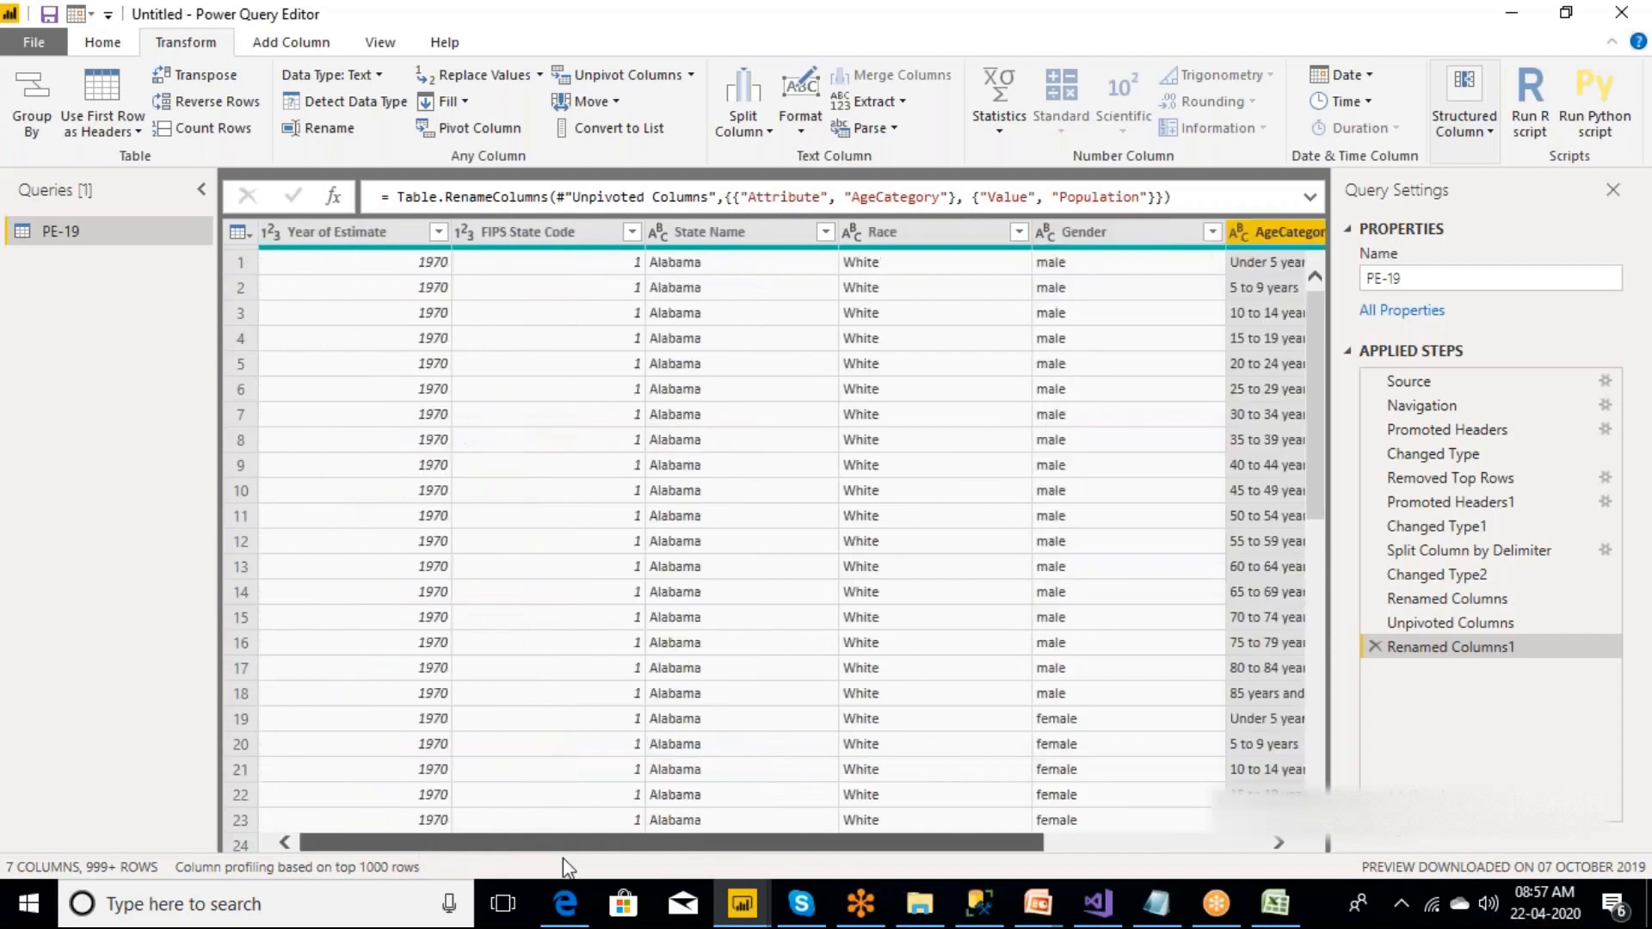
pyautogui.moveTo(563, 851); pyautogui.dragTo(782, 850)
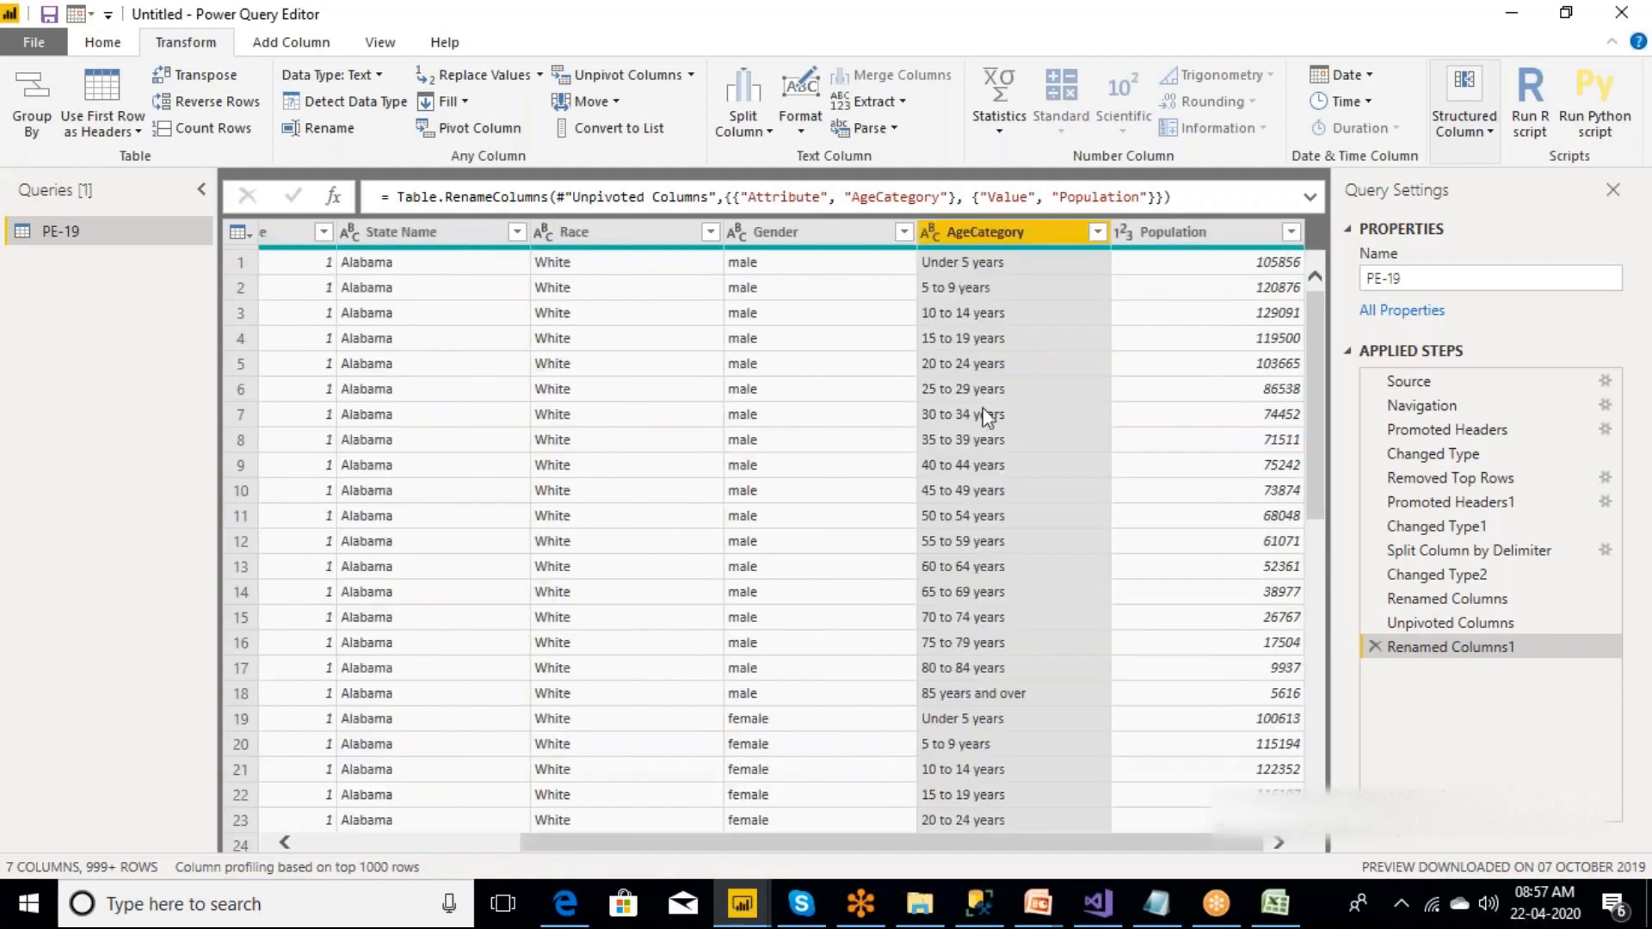
pyautogui.click(1179, 236)
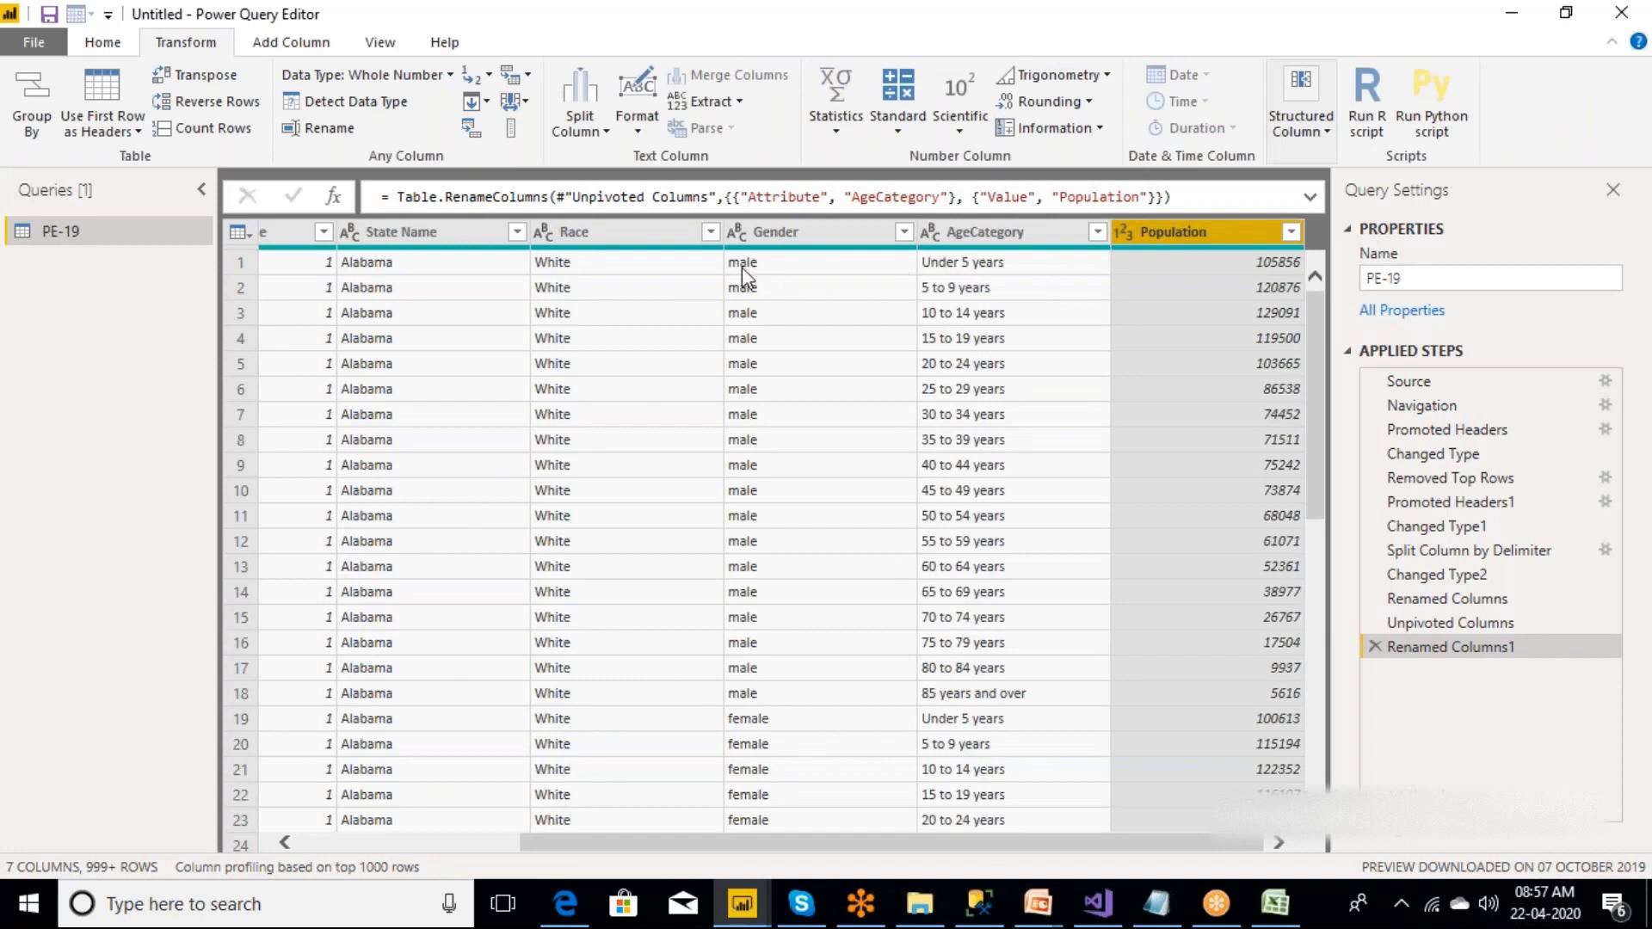
pyautogui.click(1215, 903)
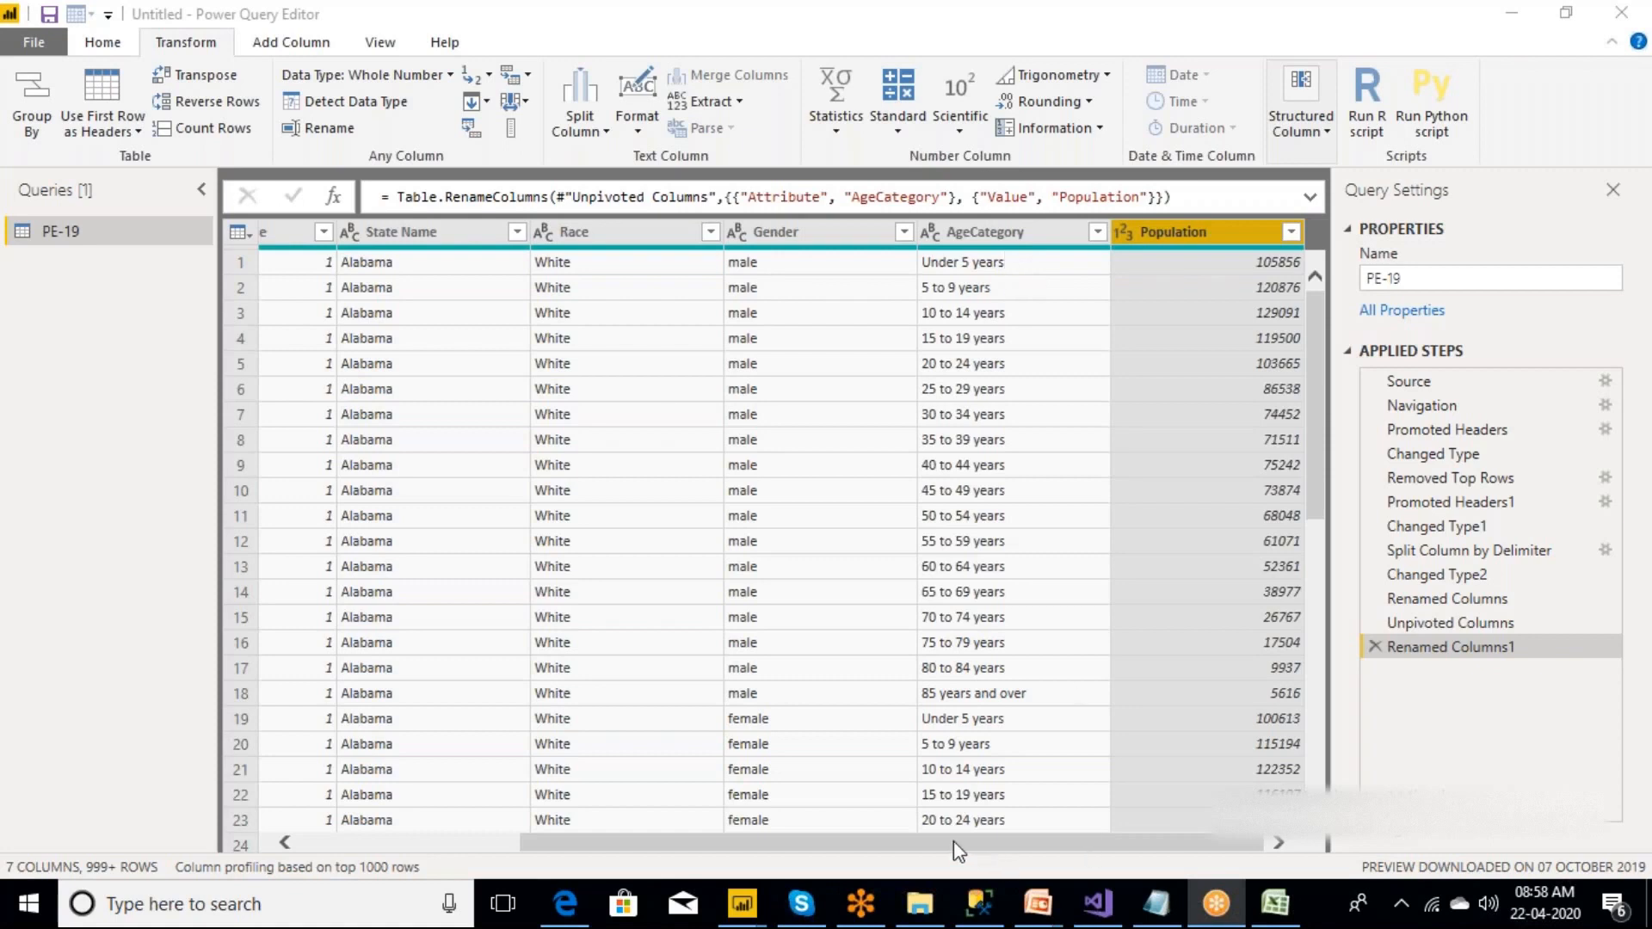
pyautogui.moveTo(953, 841); pyautogui.dragTo(736, 841)
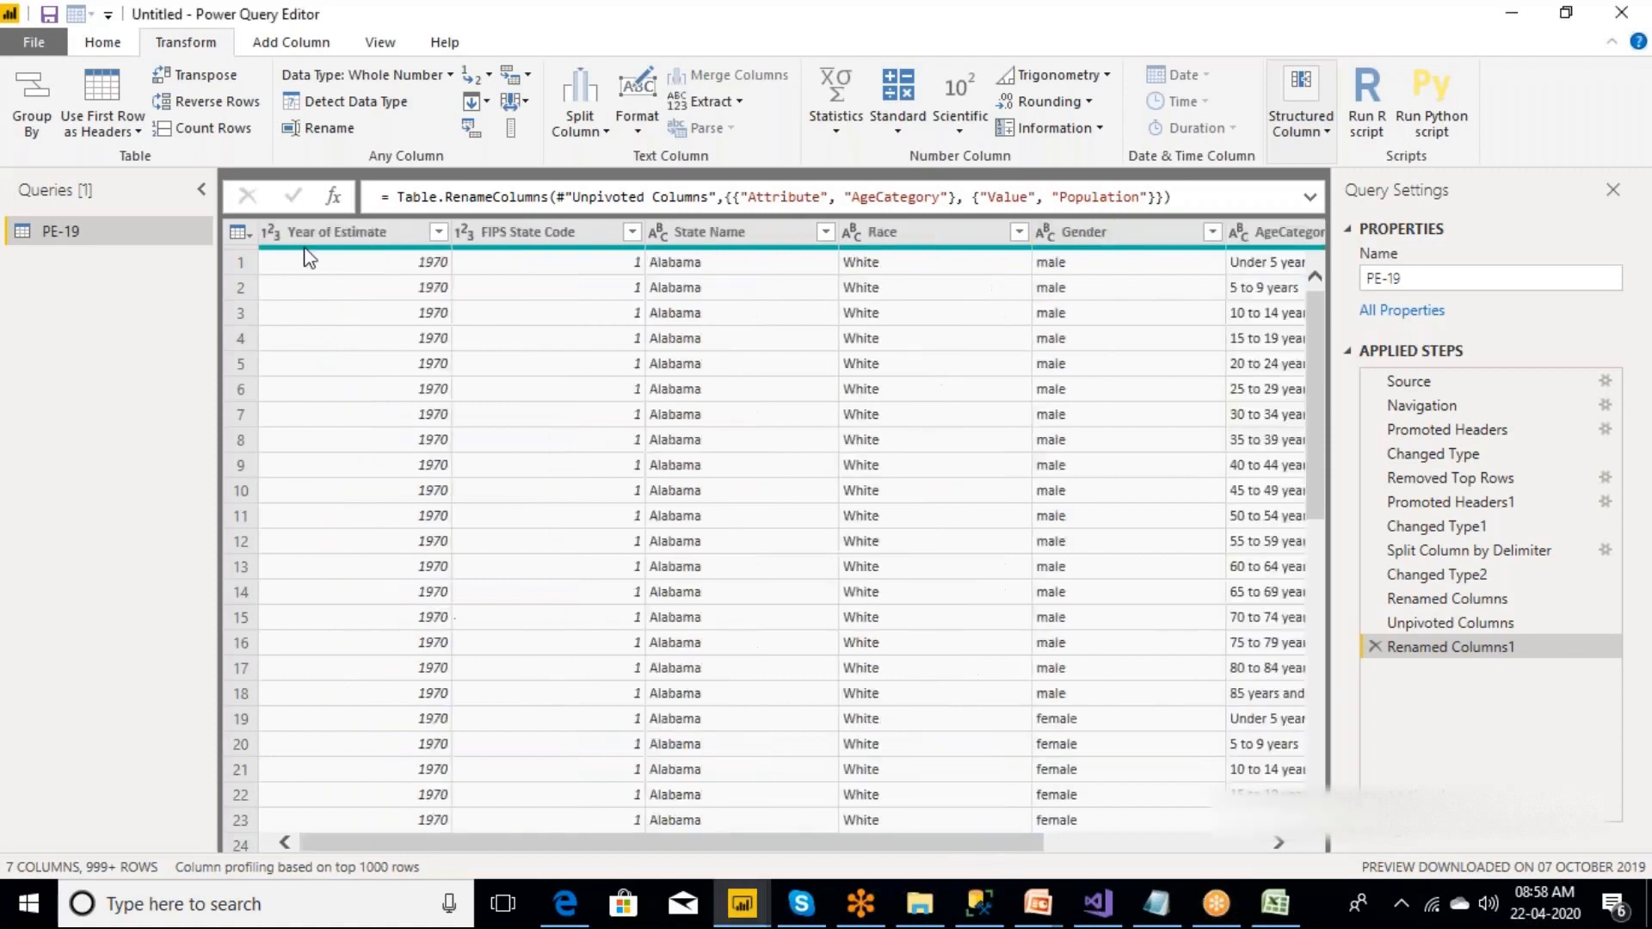
# Close the query editor applying the changes, and view the loaded PE-19 table in the model and data views.
pyautogui.click(32, 45)
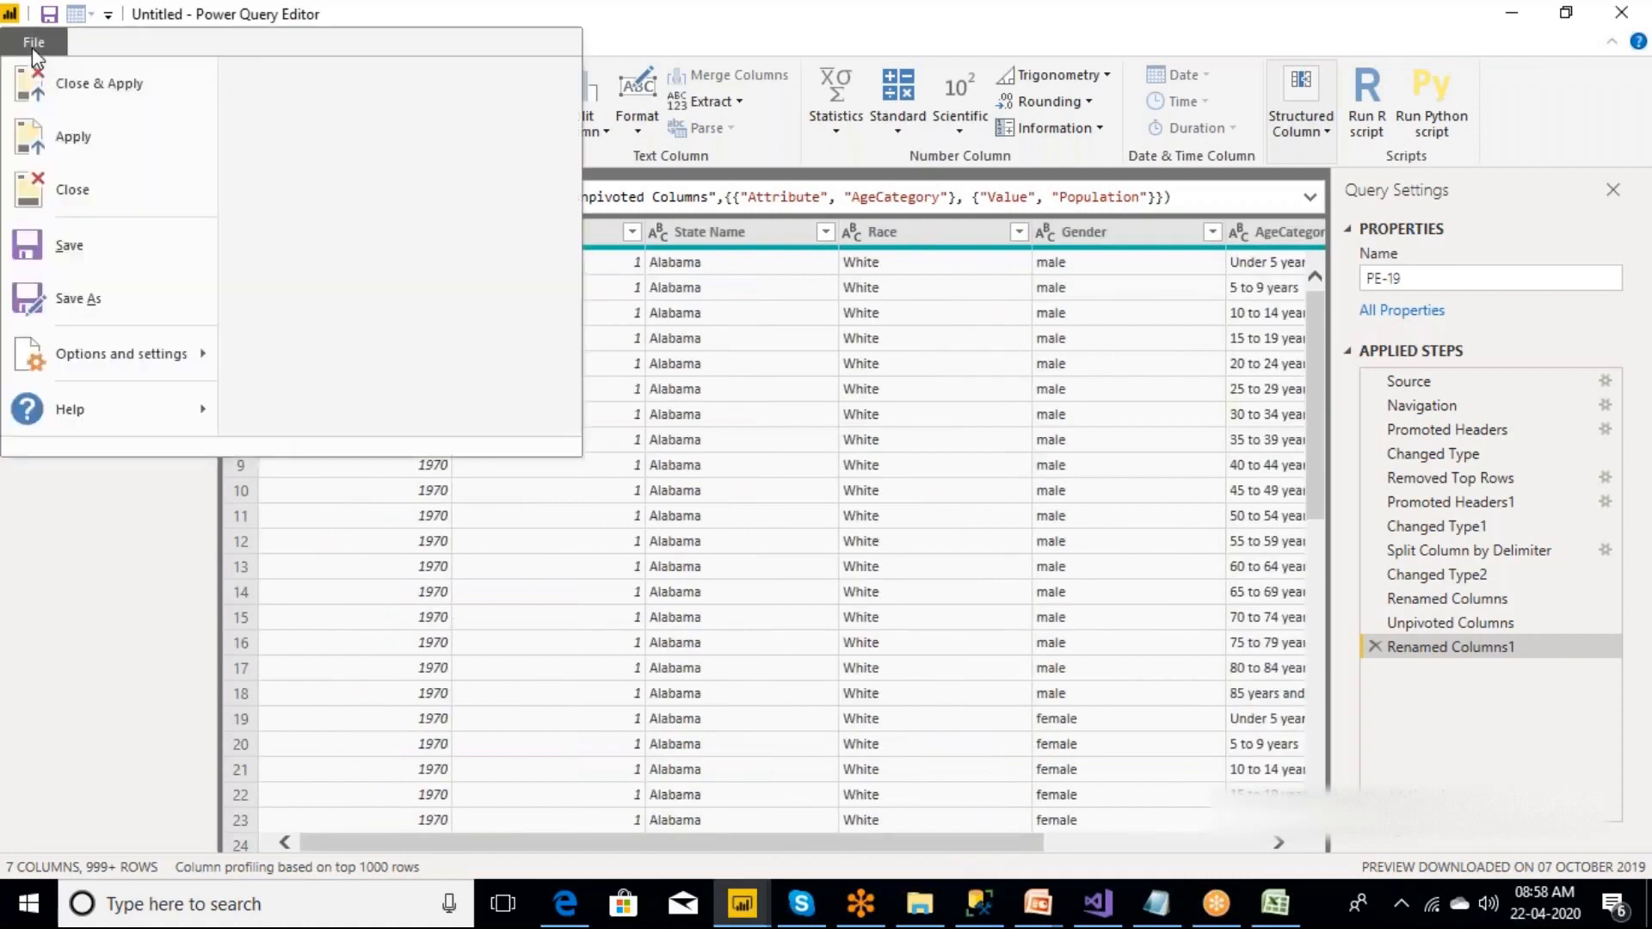
pyautogui.click(86, 95)
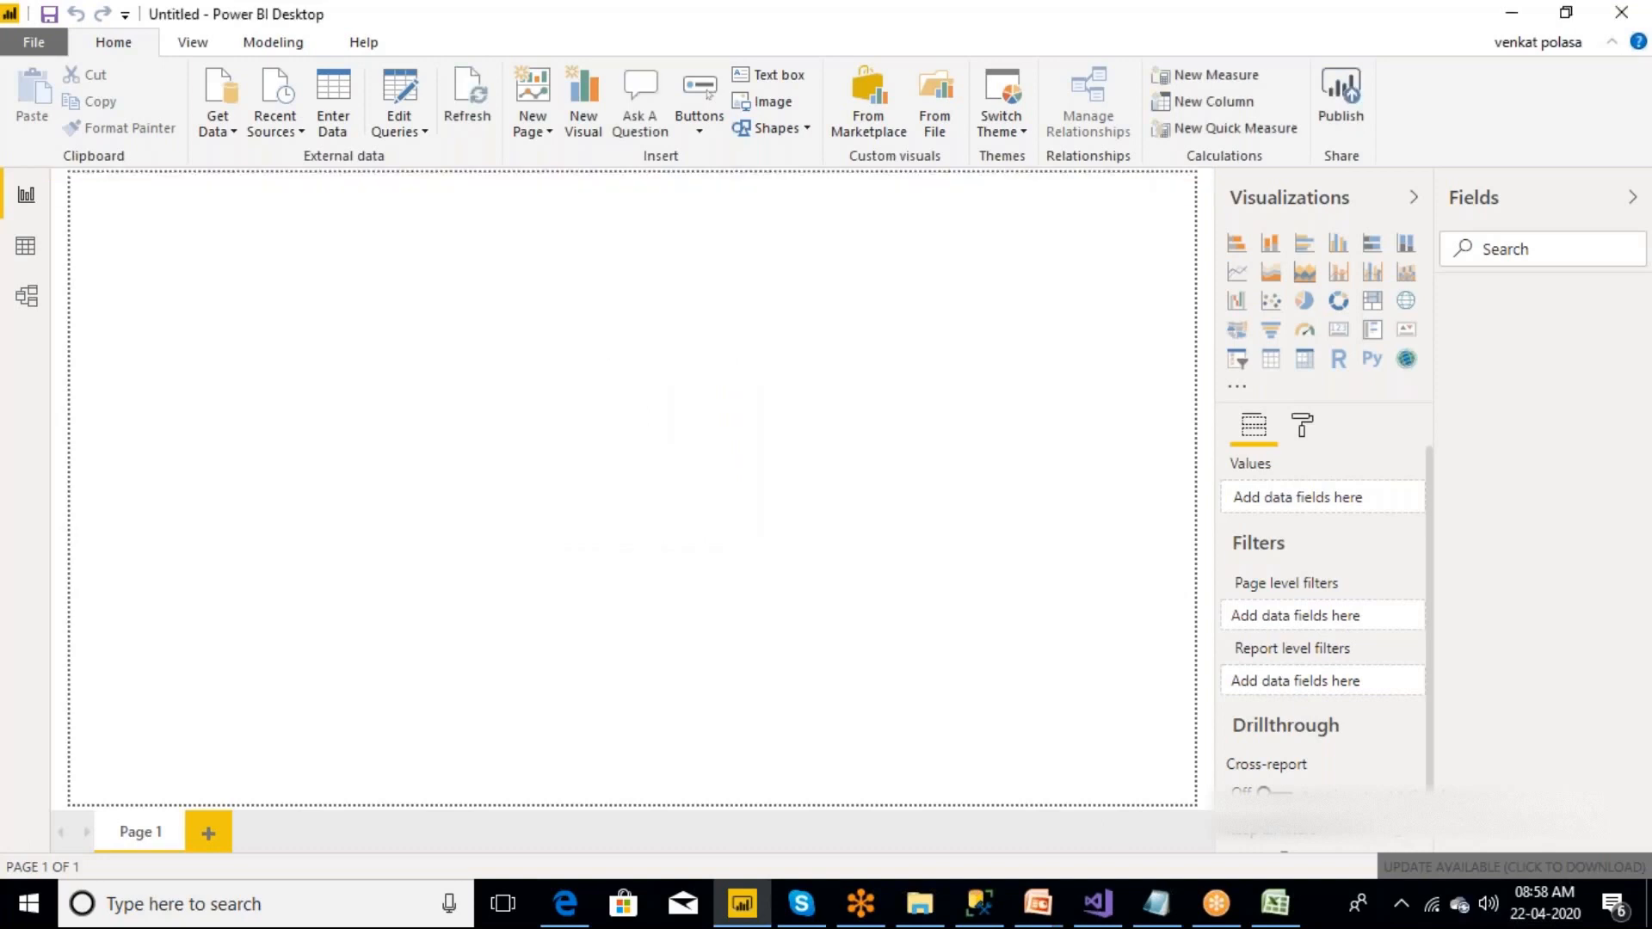
pyautogui.click(27, 297)
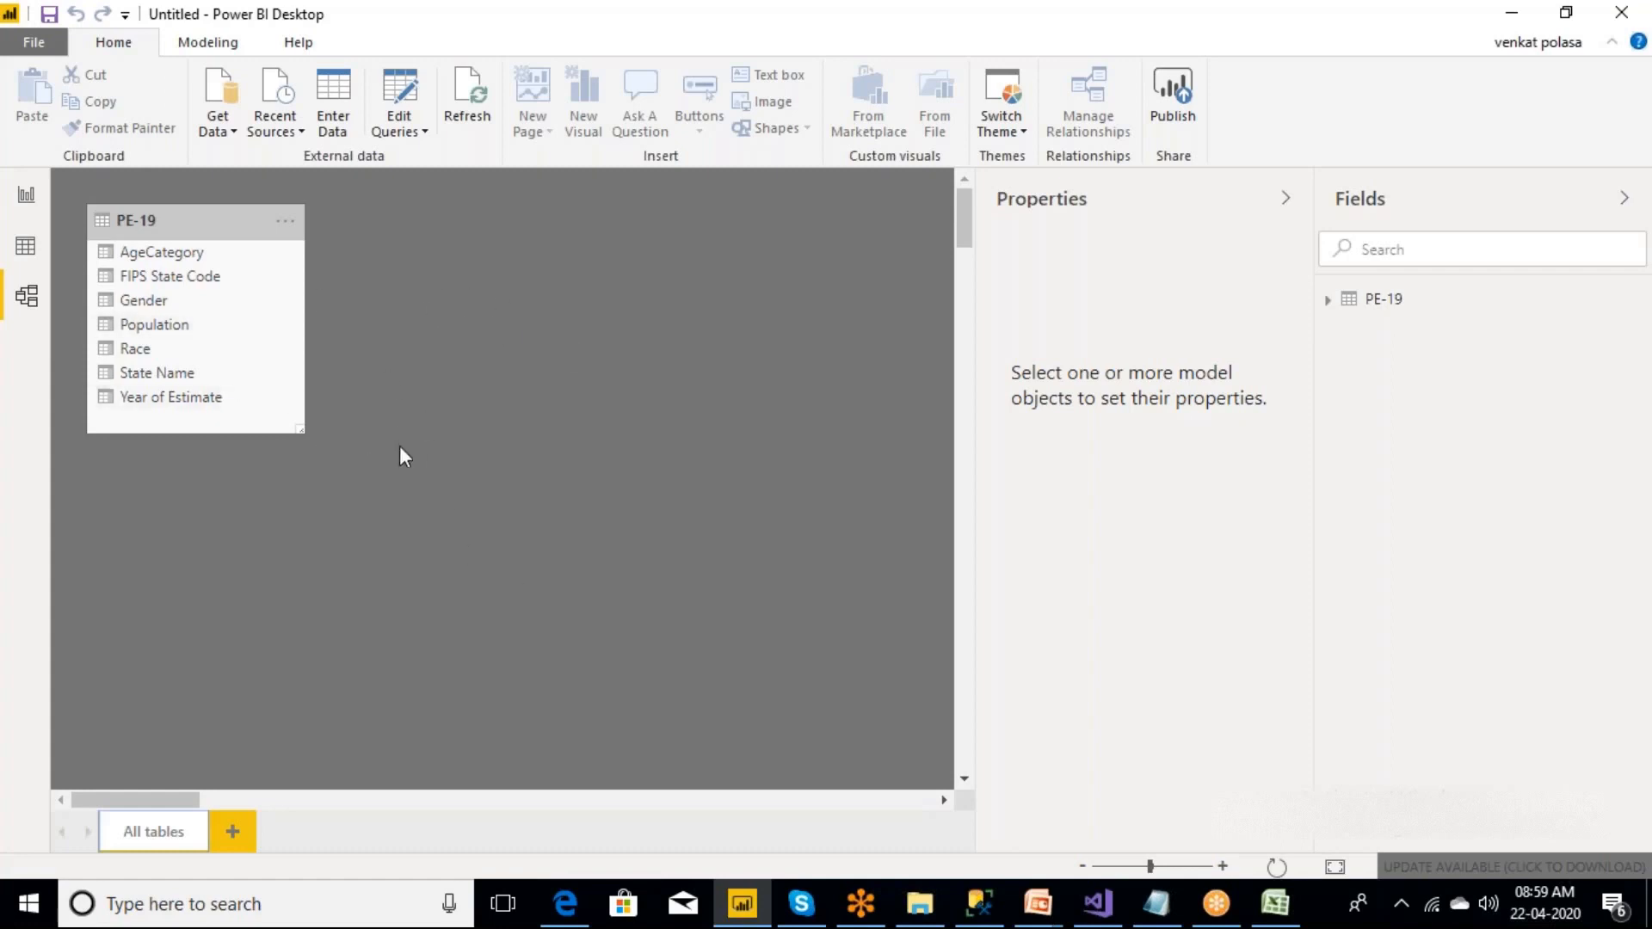
pyautogui.click(26, 248)
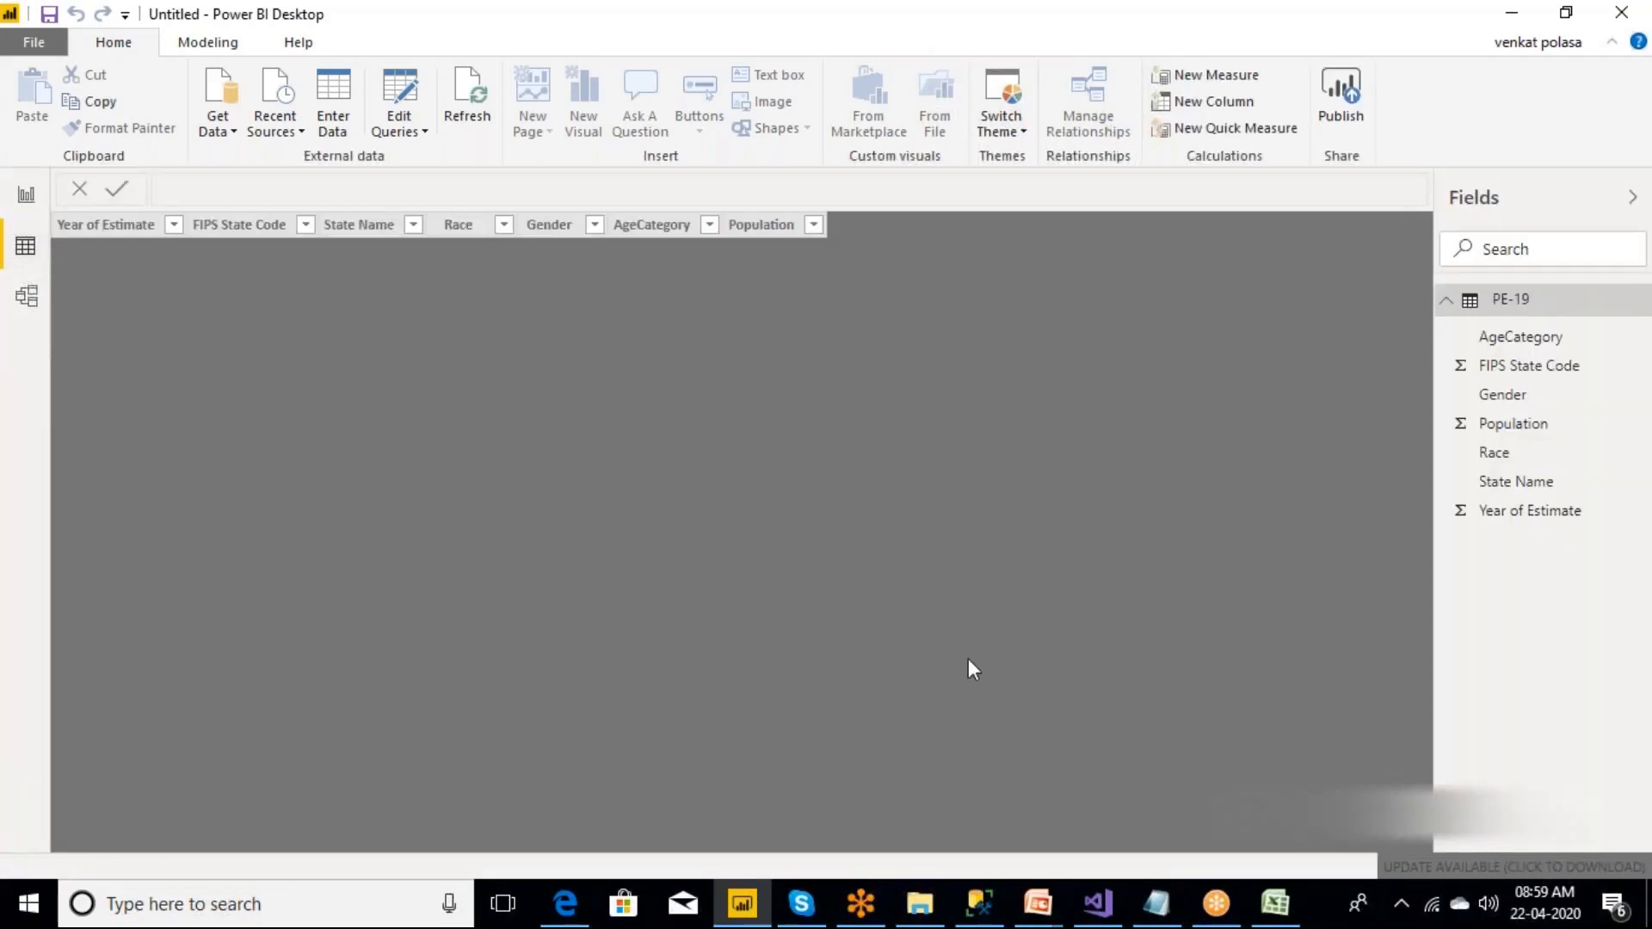
# Switch to the powerbiDemo1_imp presentation in PowerPoint, read the Data Analysis using DAX Editor slide, and return to Power BI Desktop.
pyautogui.click(1046, 917)
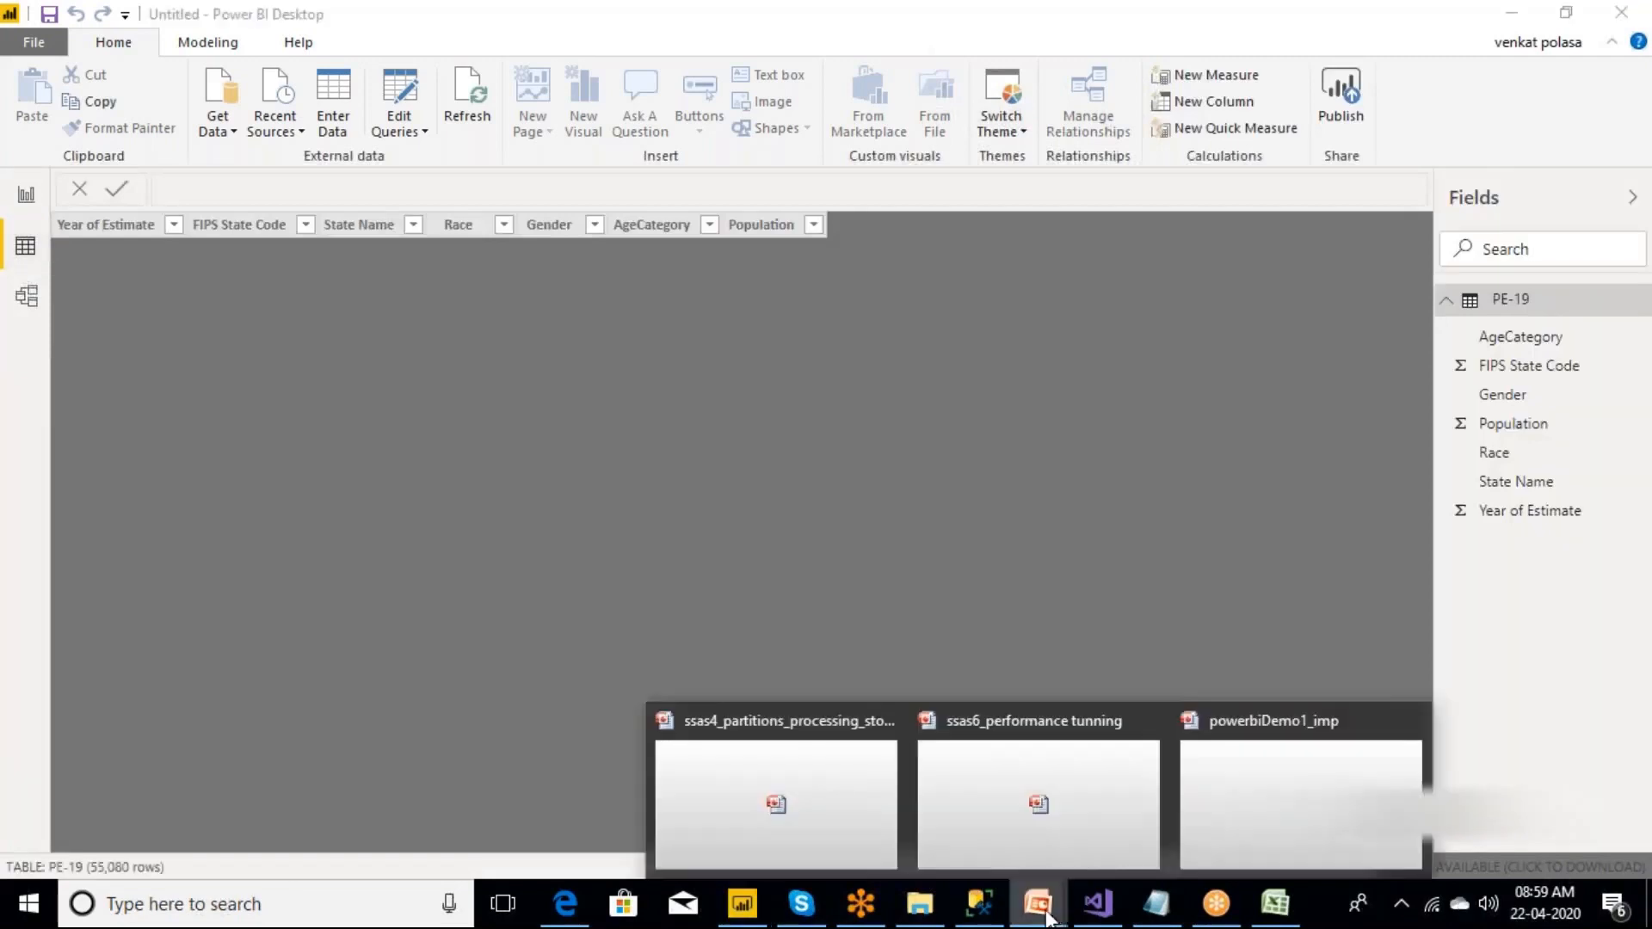
pyautogui.click(1048, 917)
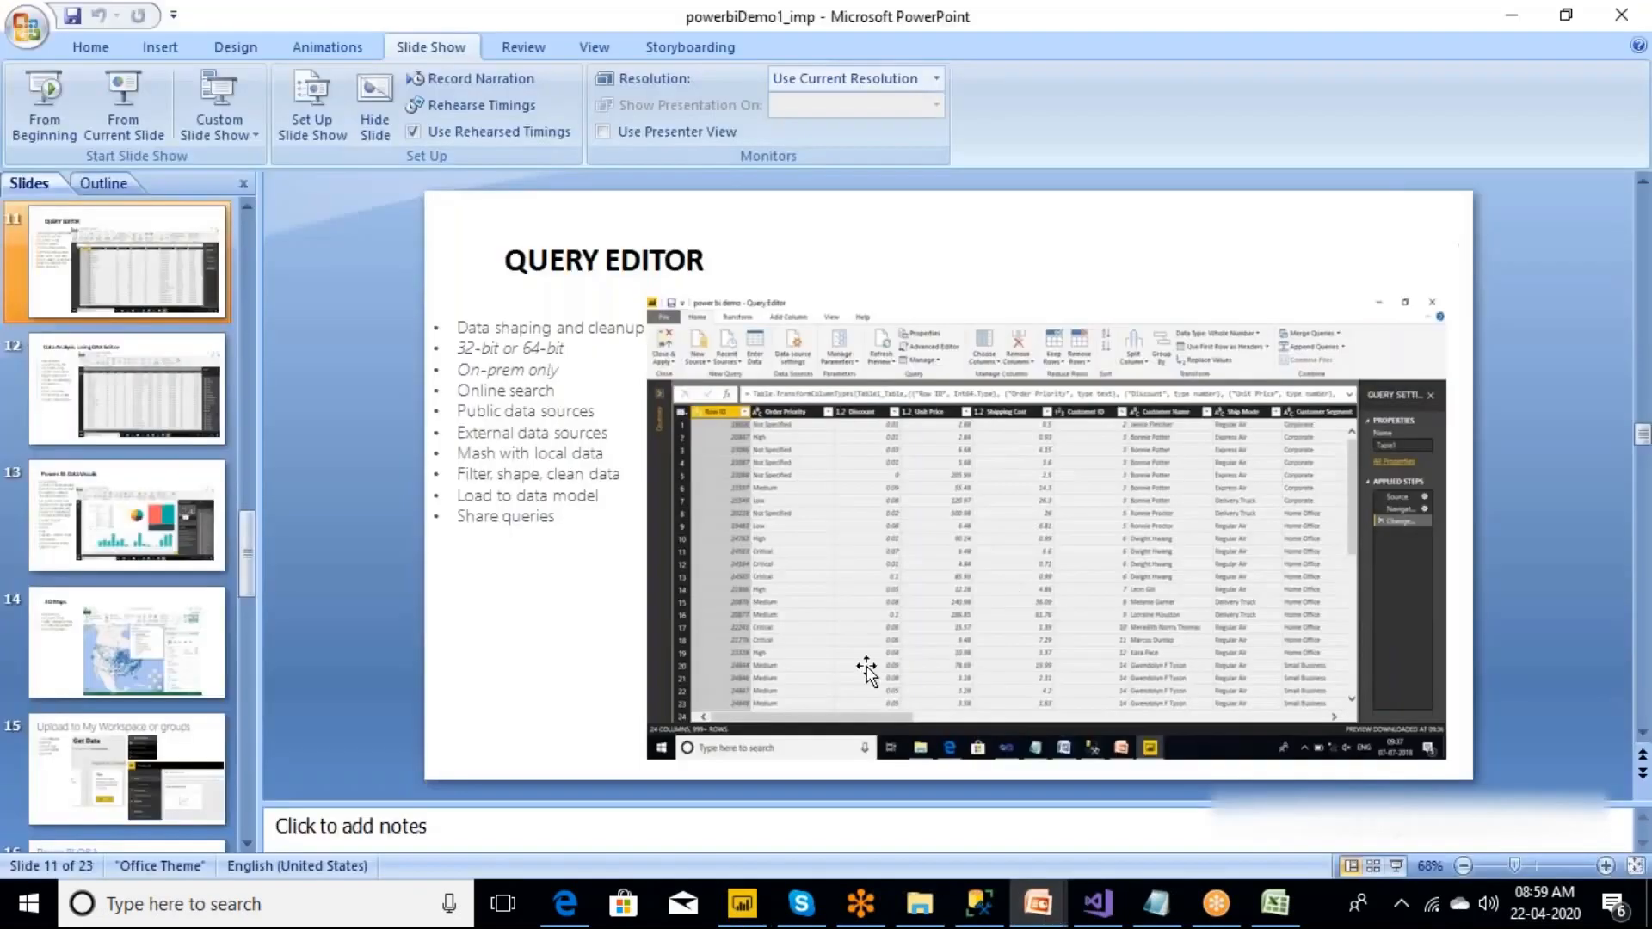
pyautogui.click(131, 384)
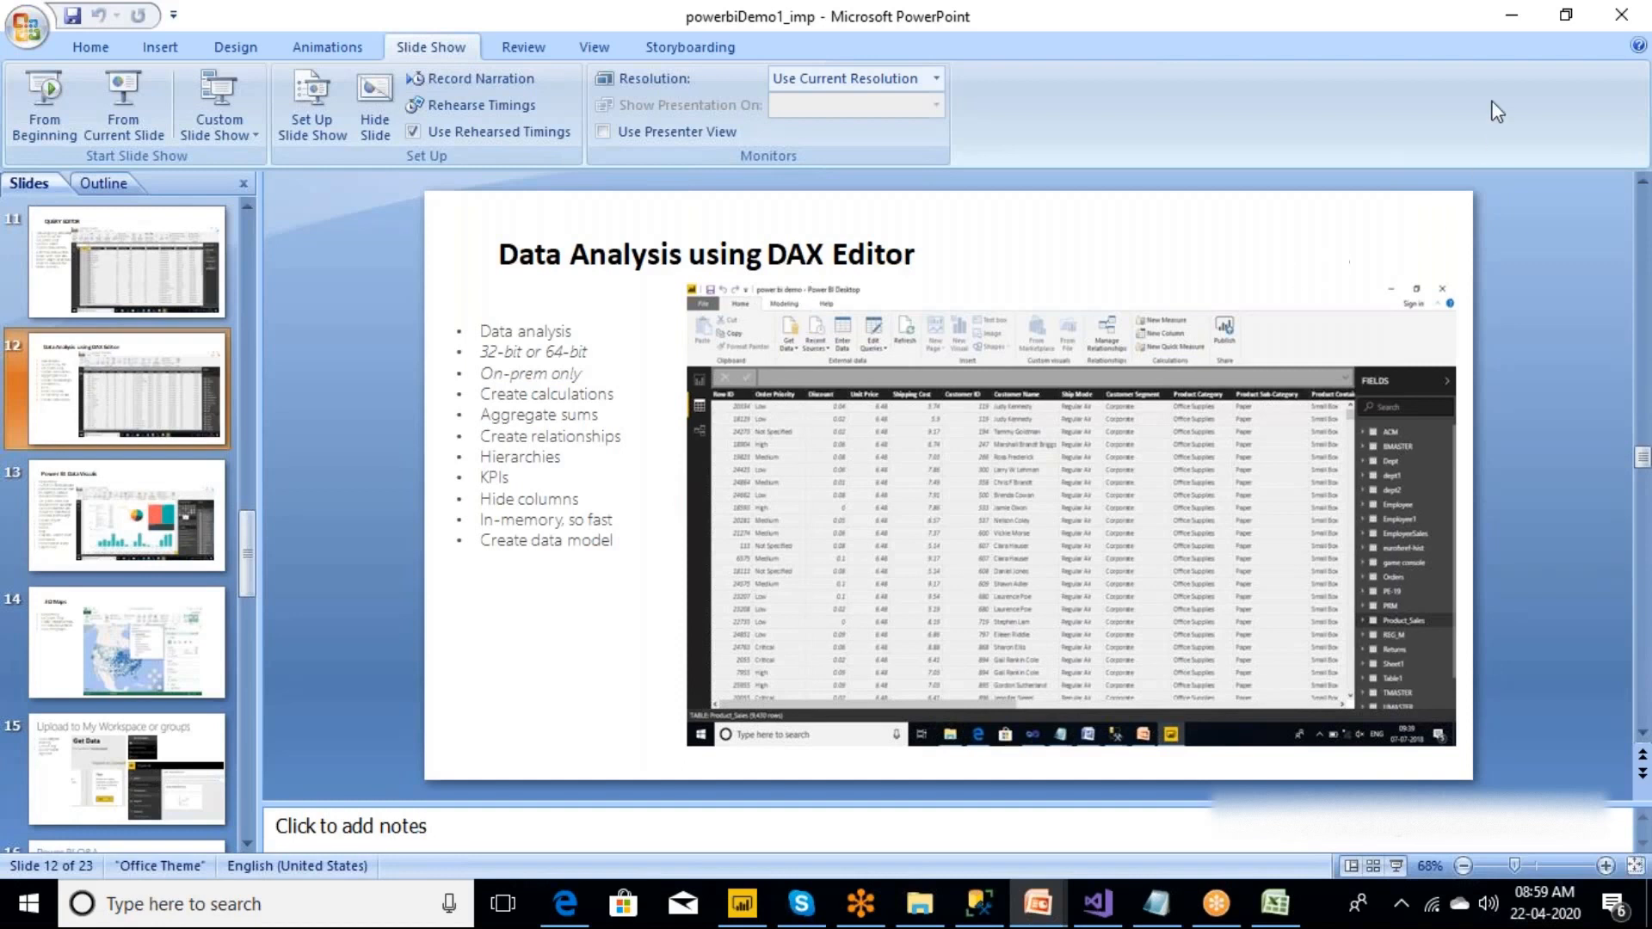
pyautogui.click(1509, 18)
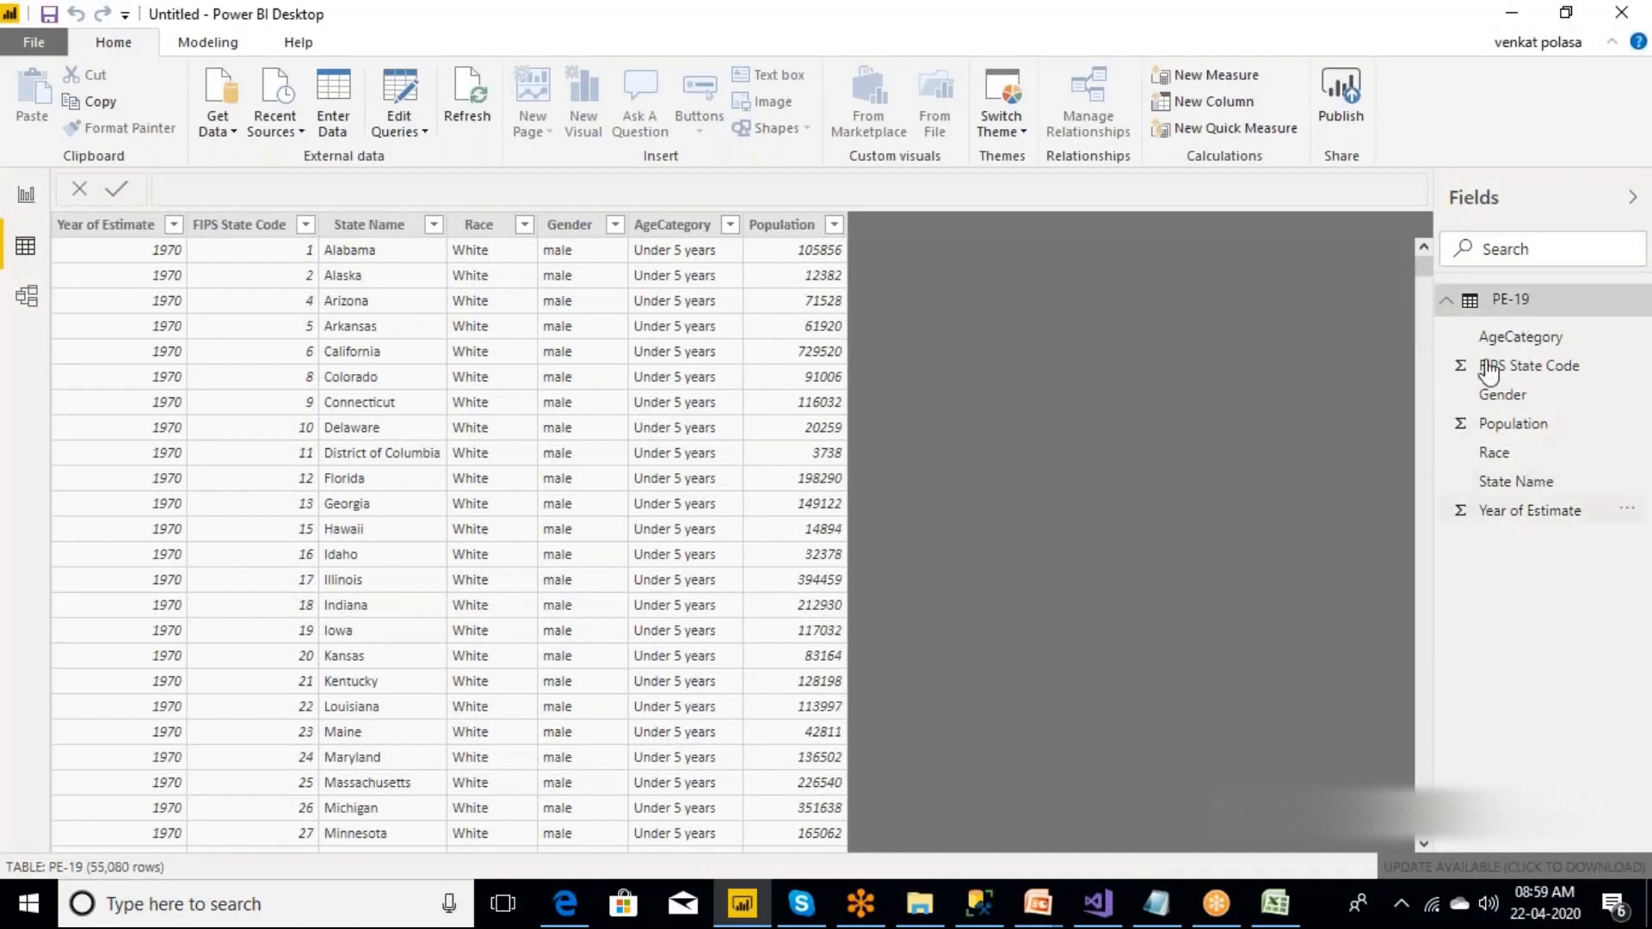
# Rename the PE-19 table to USA Population.
pyautogui.rightClick(1505, 305)
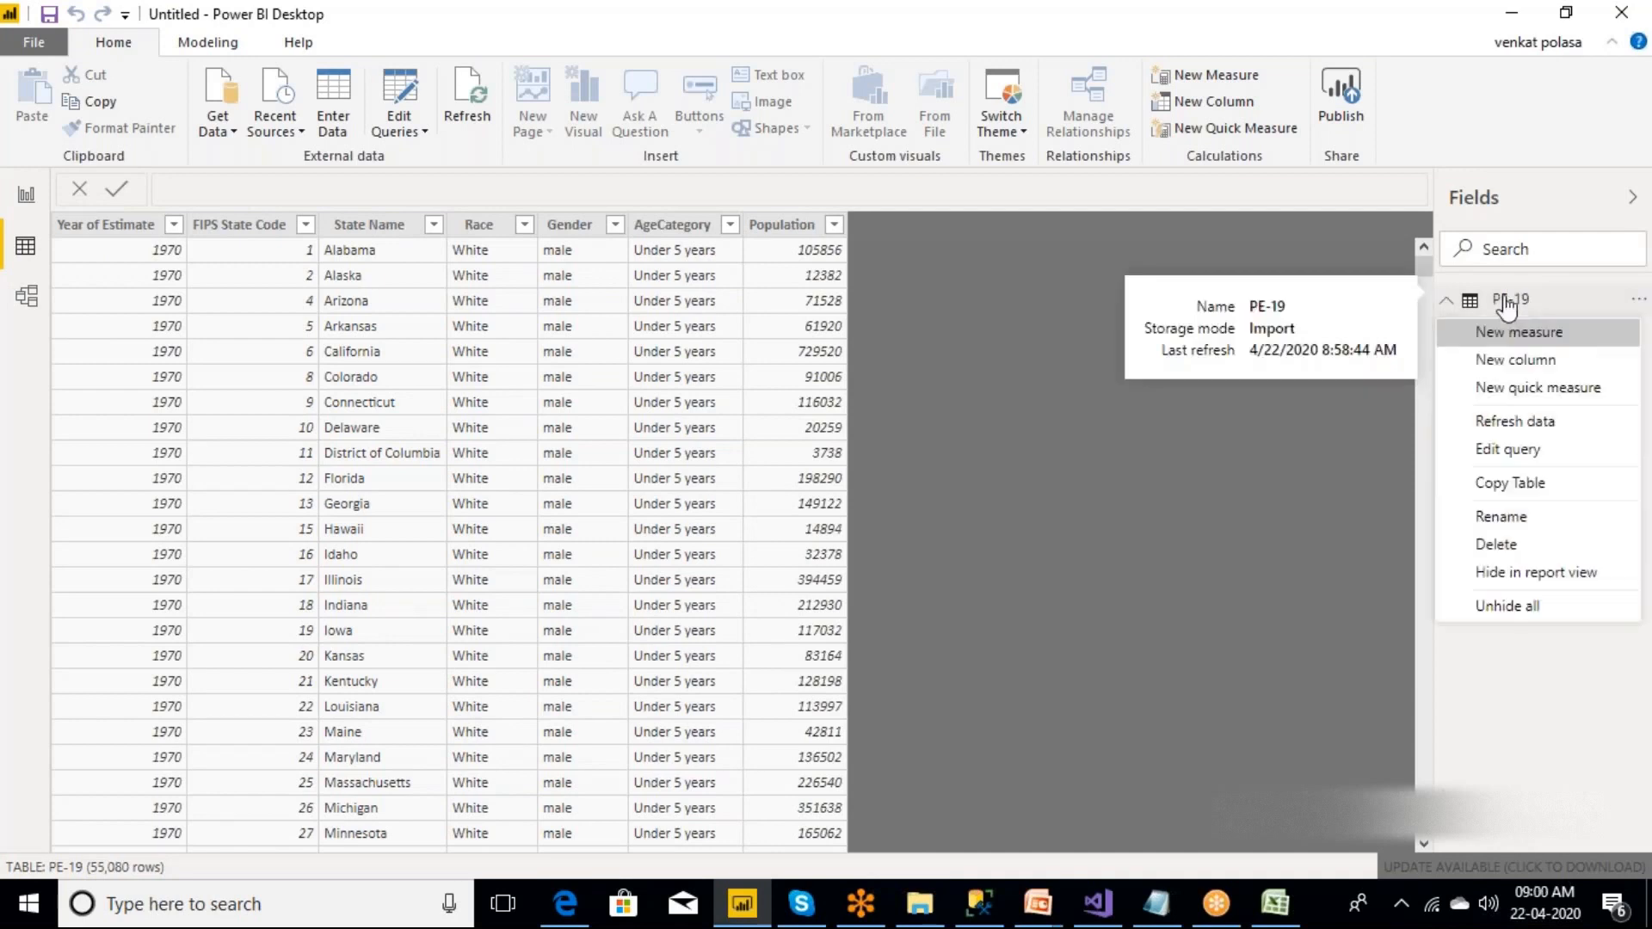
pyautogui.click(1511, 523)
pyautogui.write('USA p')
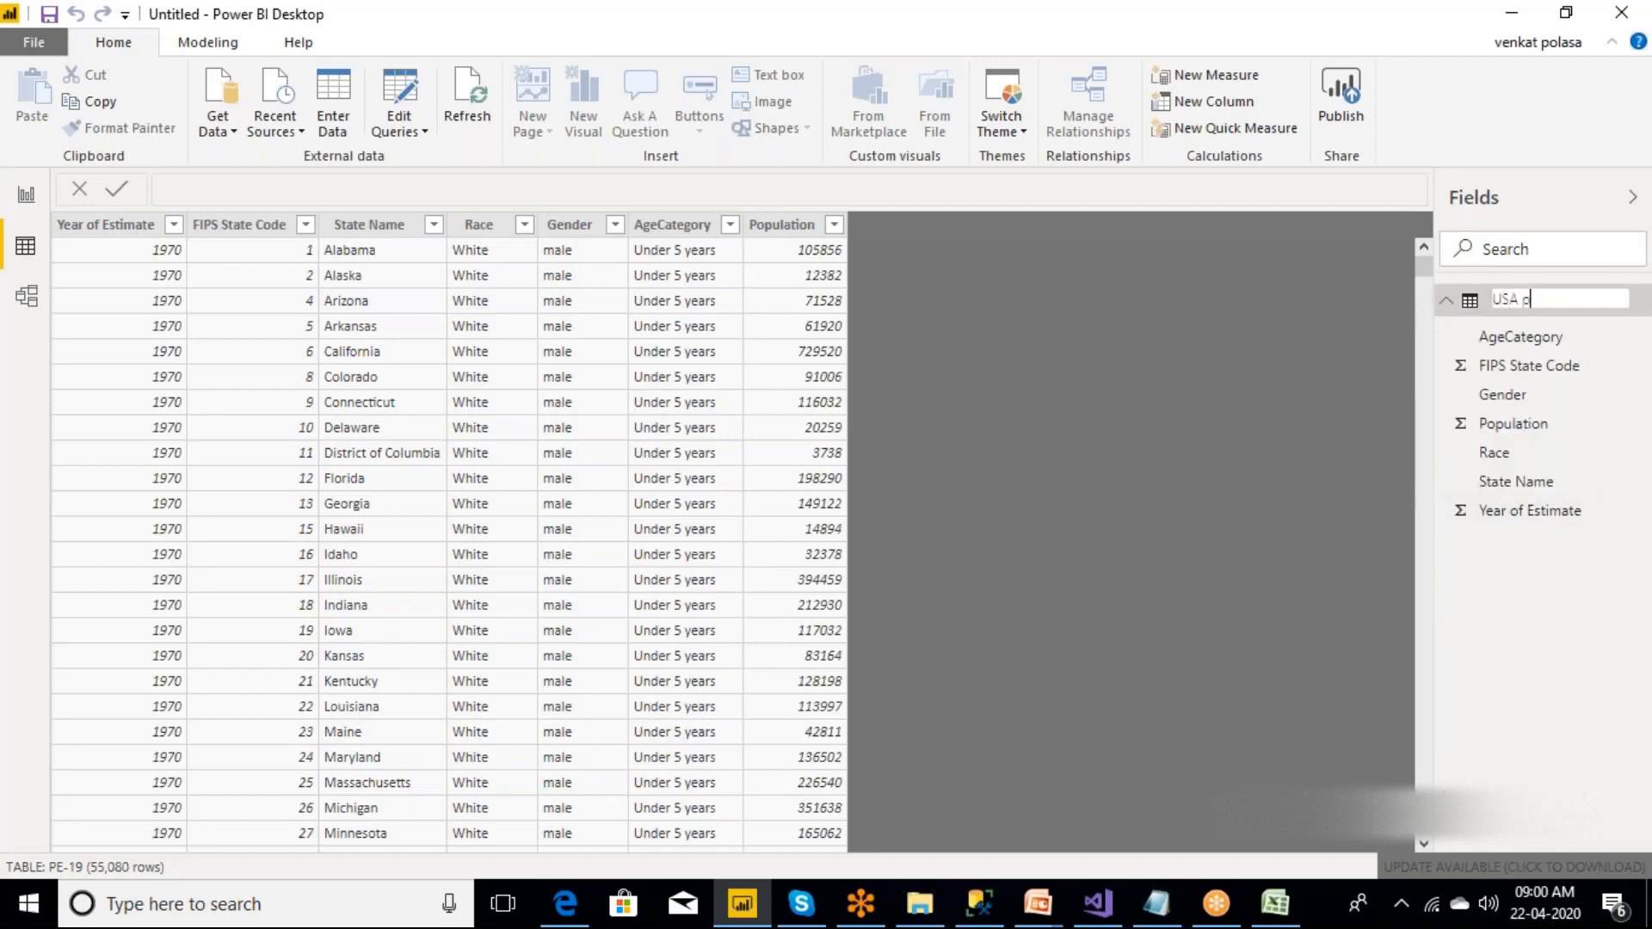
pyautogui.write('opulation')
pyautogui.press('Return')
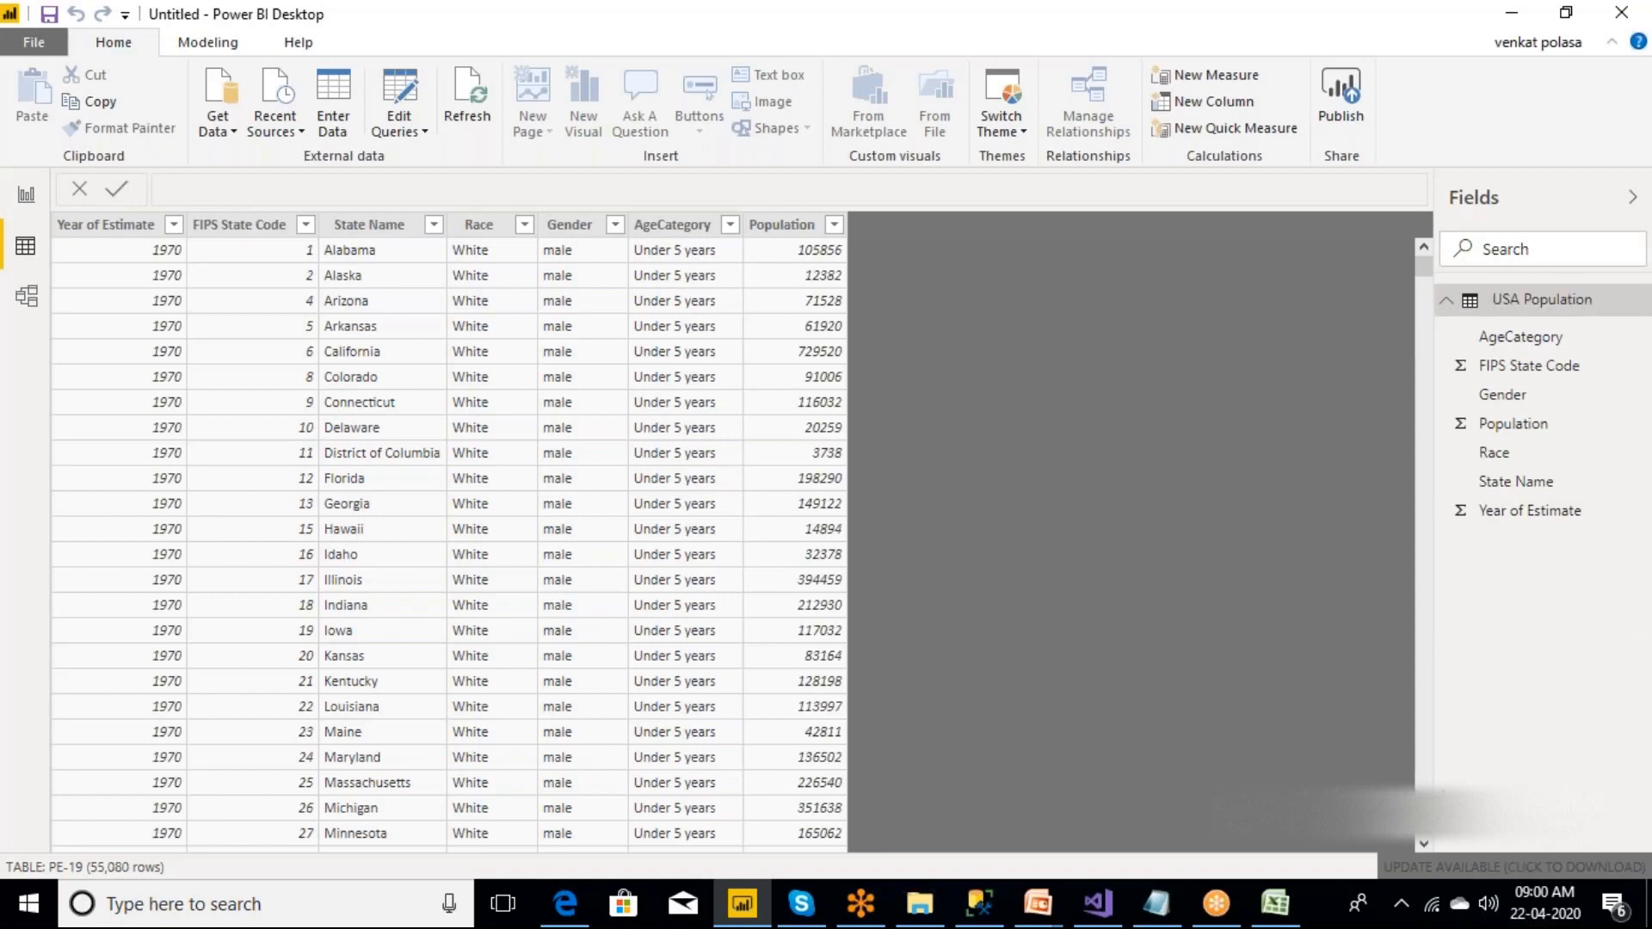
# Add a calculated column to the USA Population table and start its formula with 10*'USA Population'[Population].
pyautogui.rightClick(1532, 306)
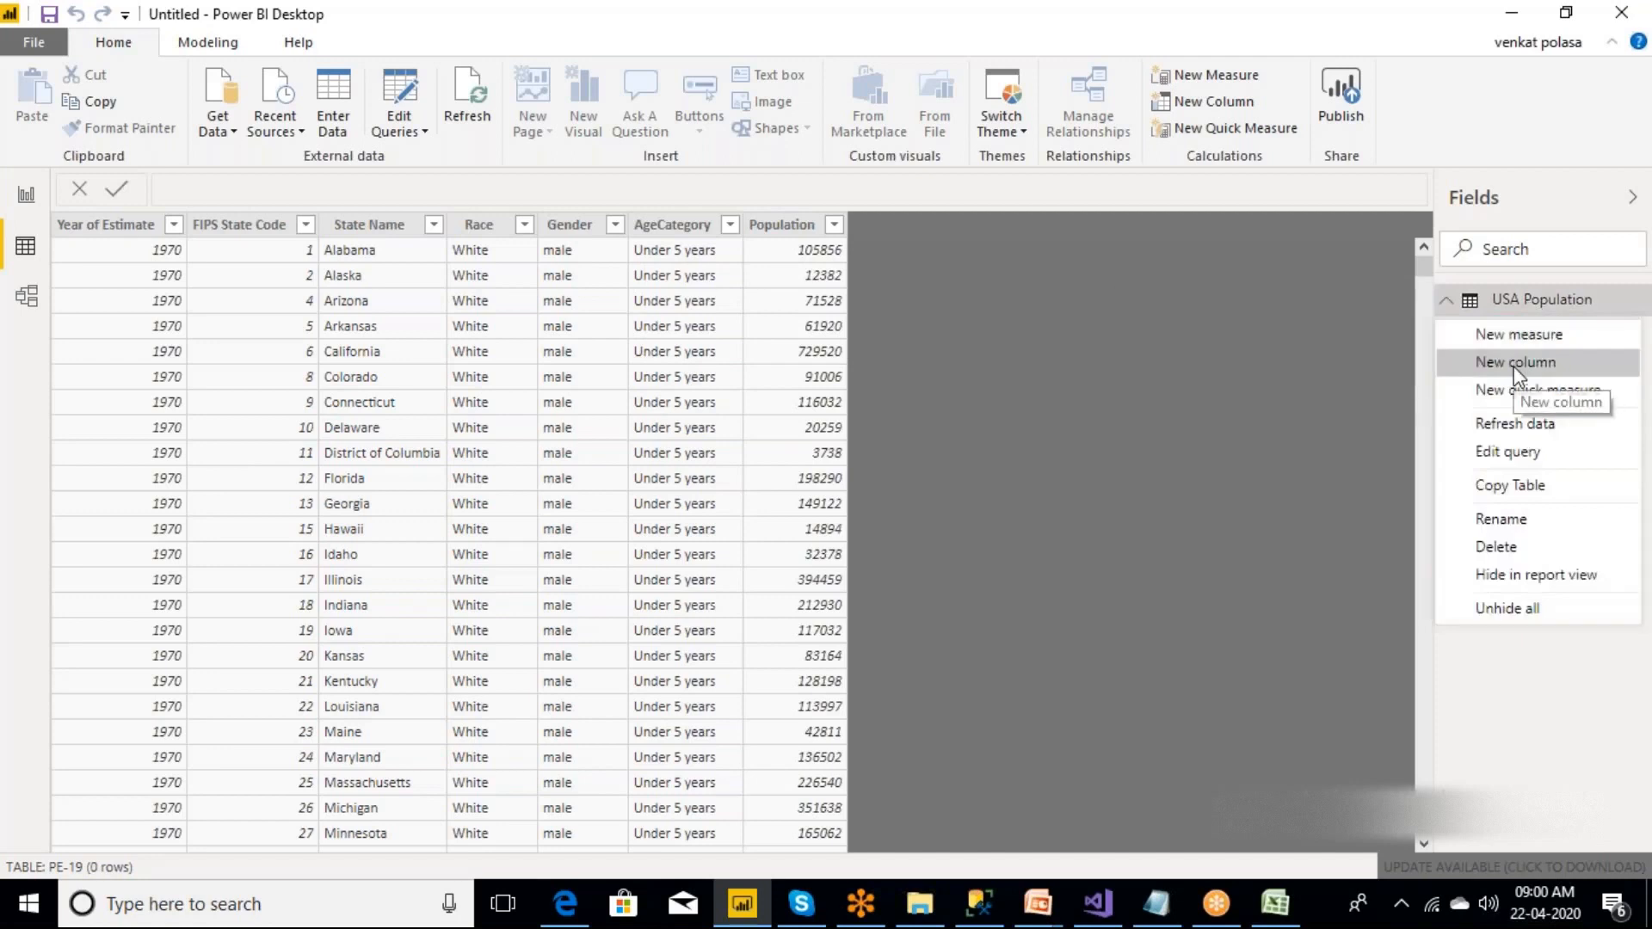
pyautogui.click(1514, 365)
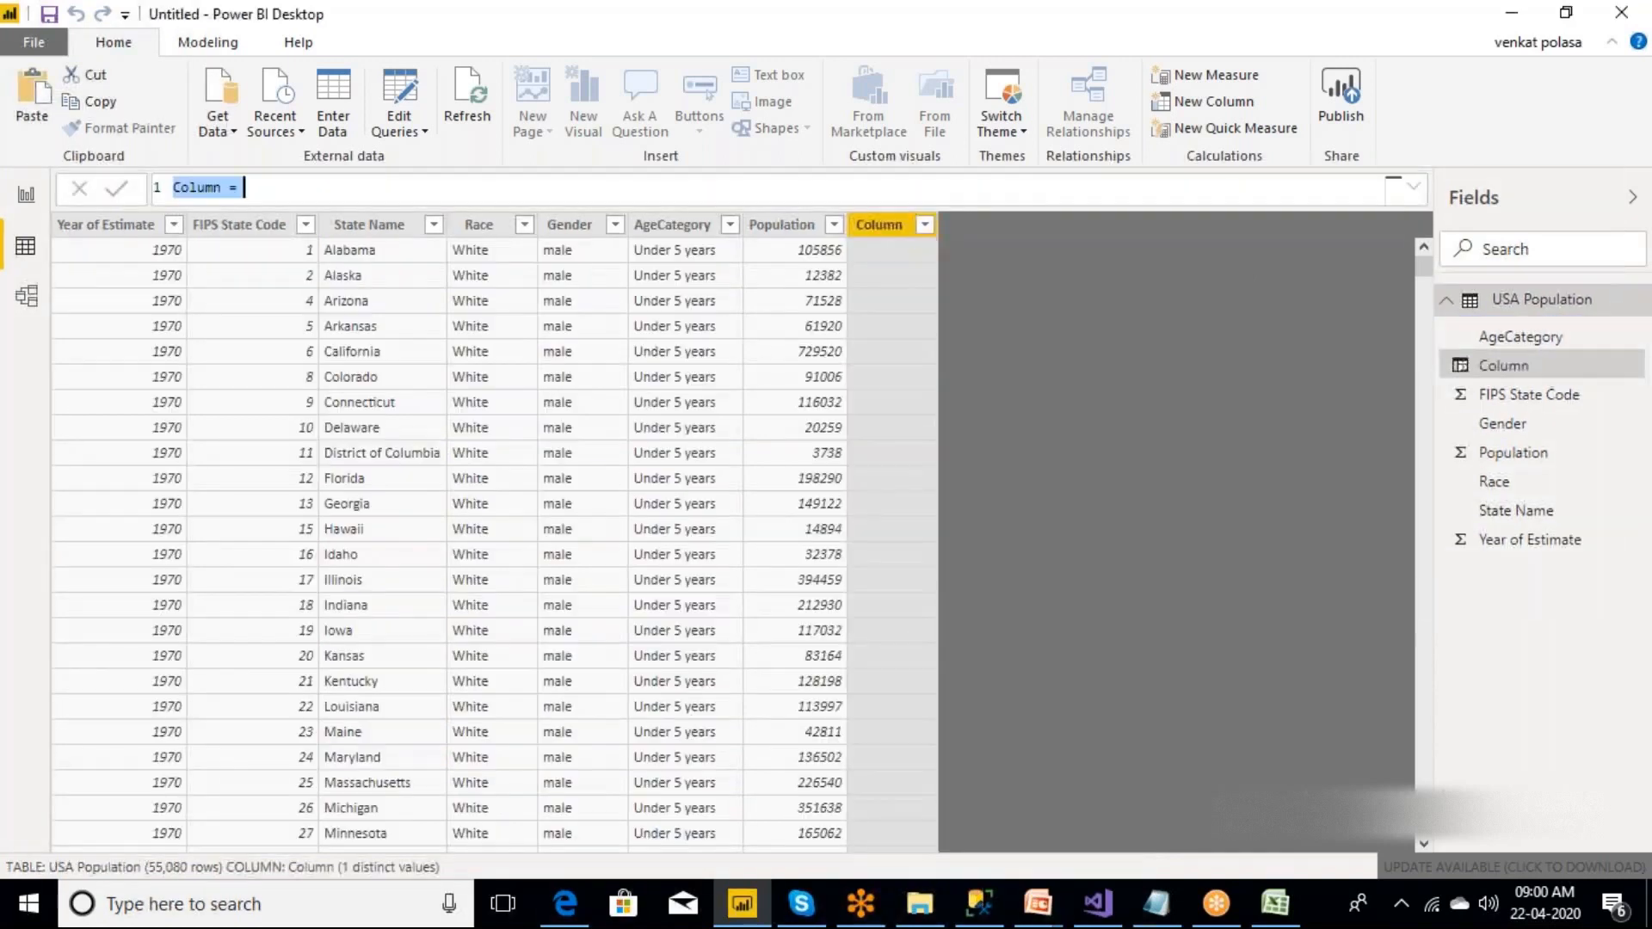
pyautogui.press('End')
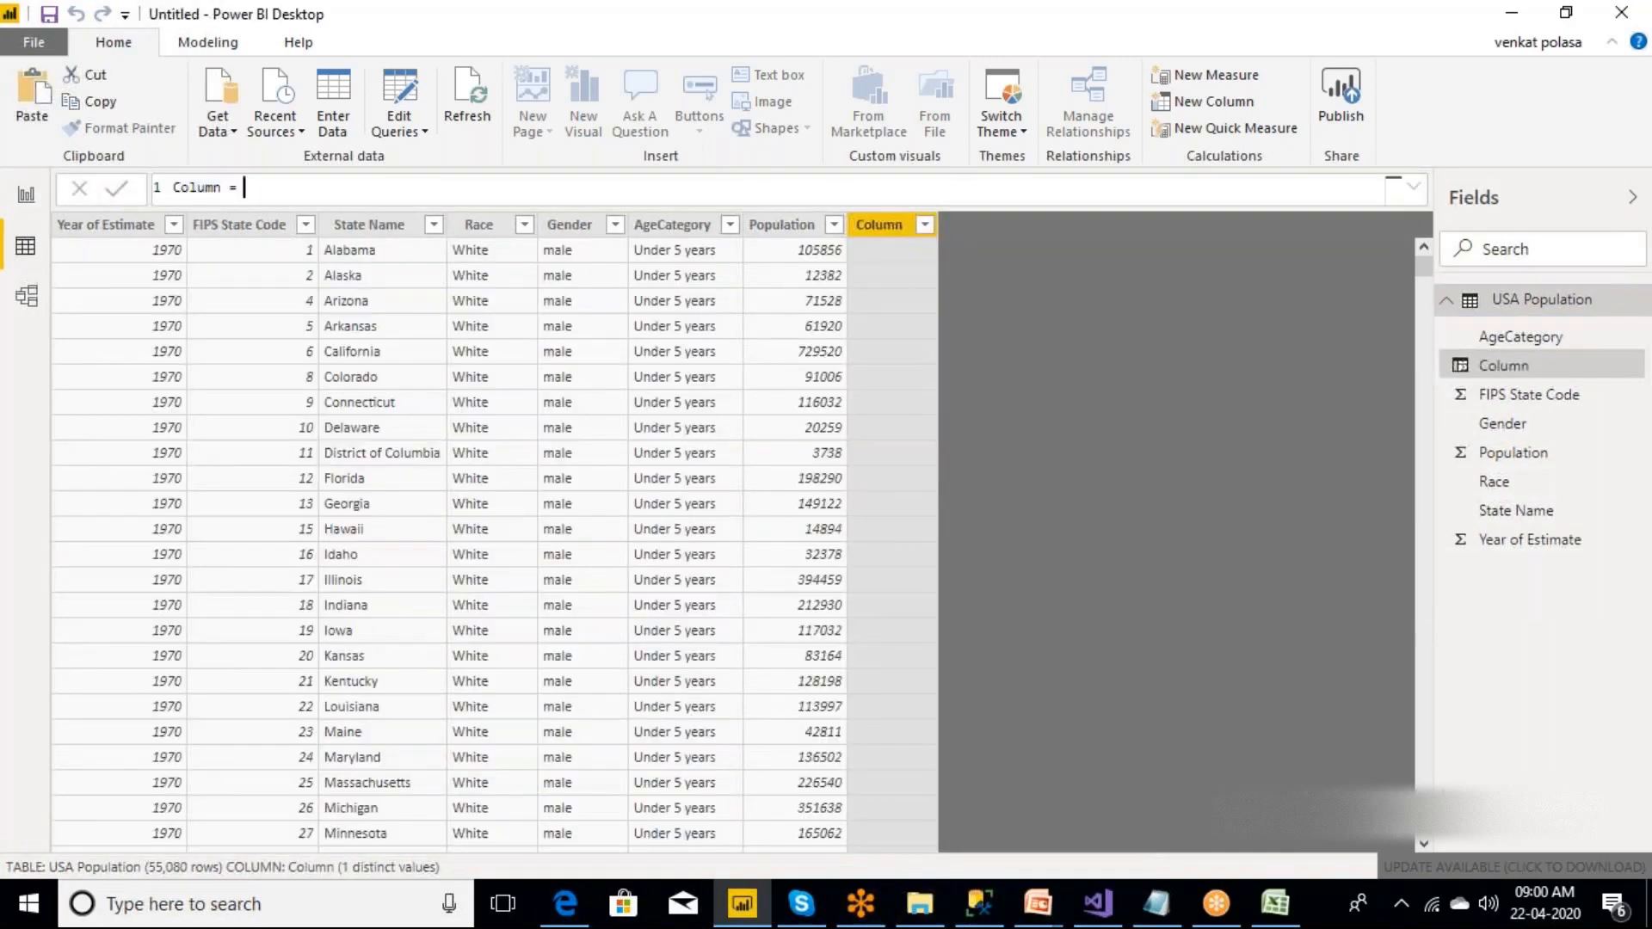
pyautogui.write('10')
pyautogui.write('*p')
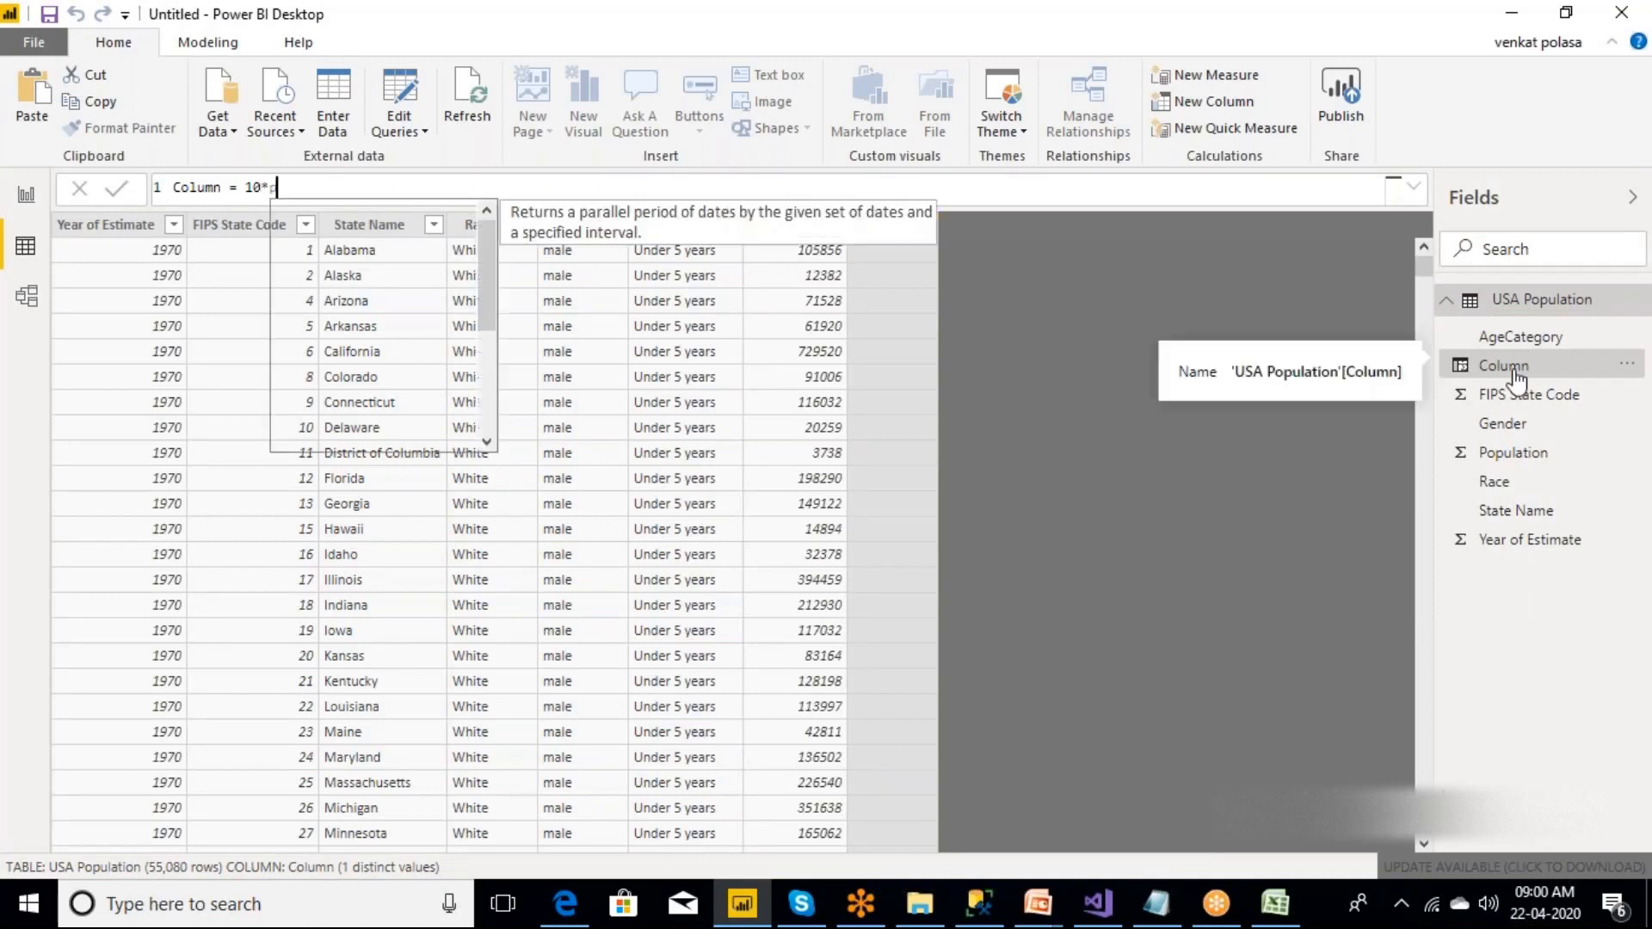
pyautogui.write('opu')
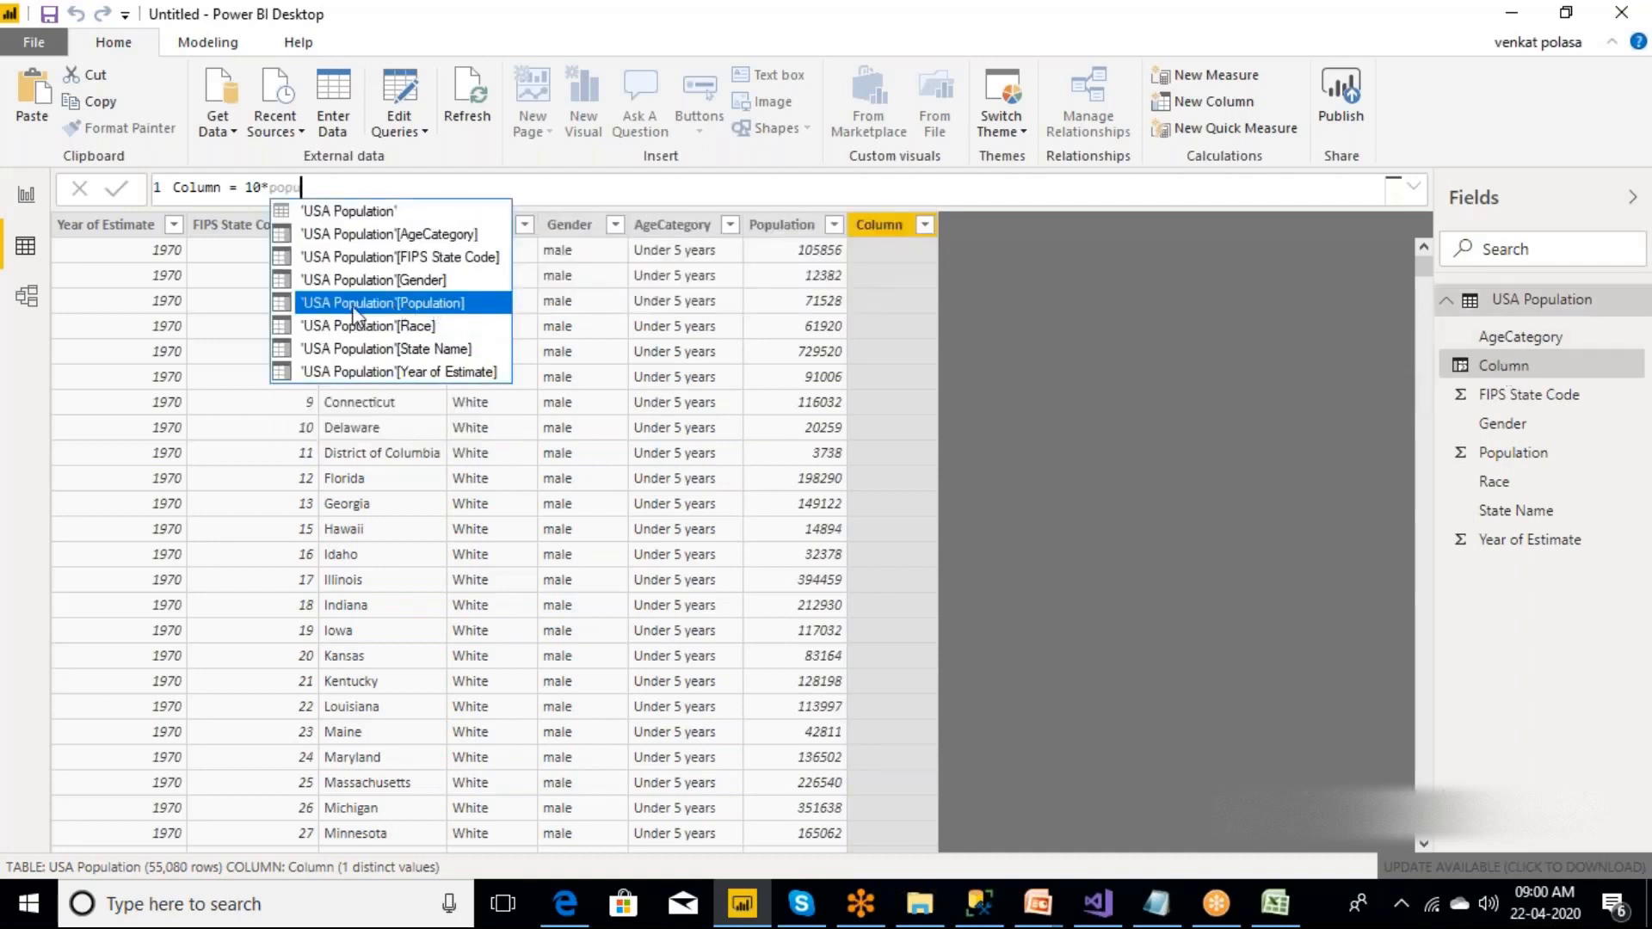
pyautogui.click(918, 40)
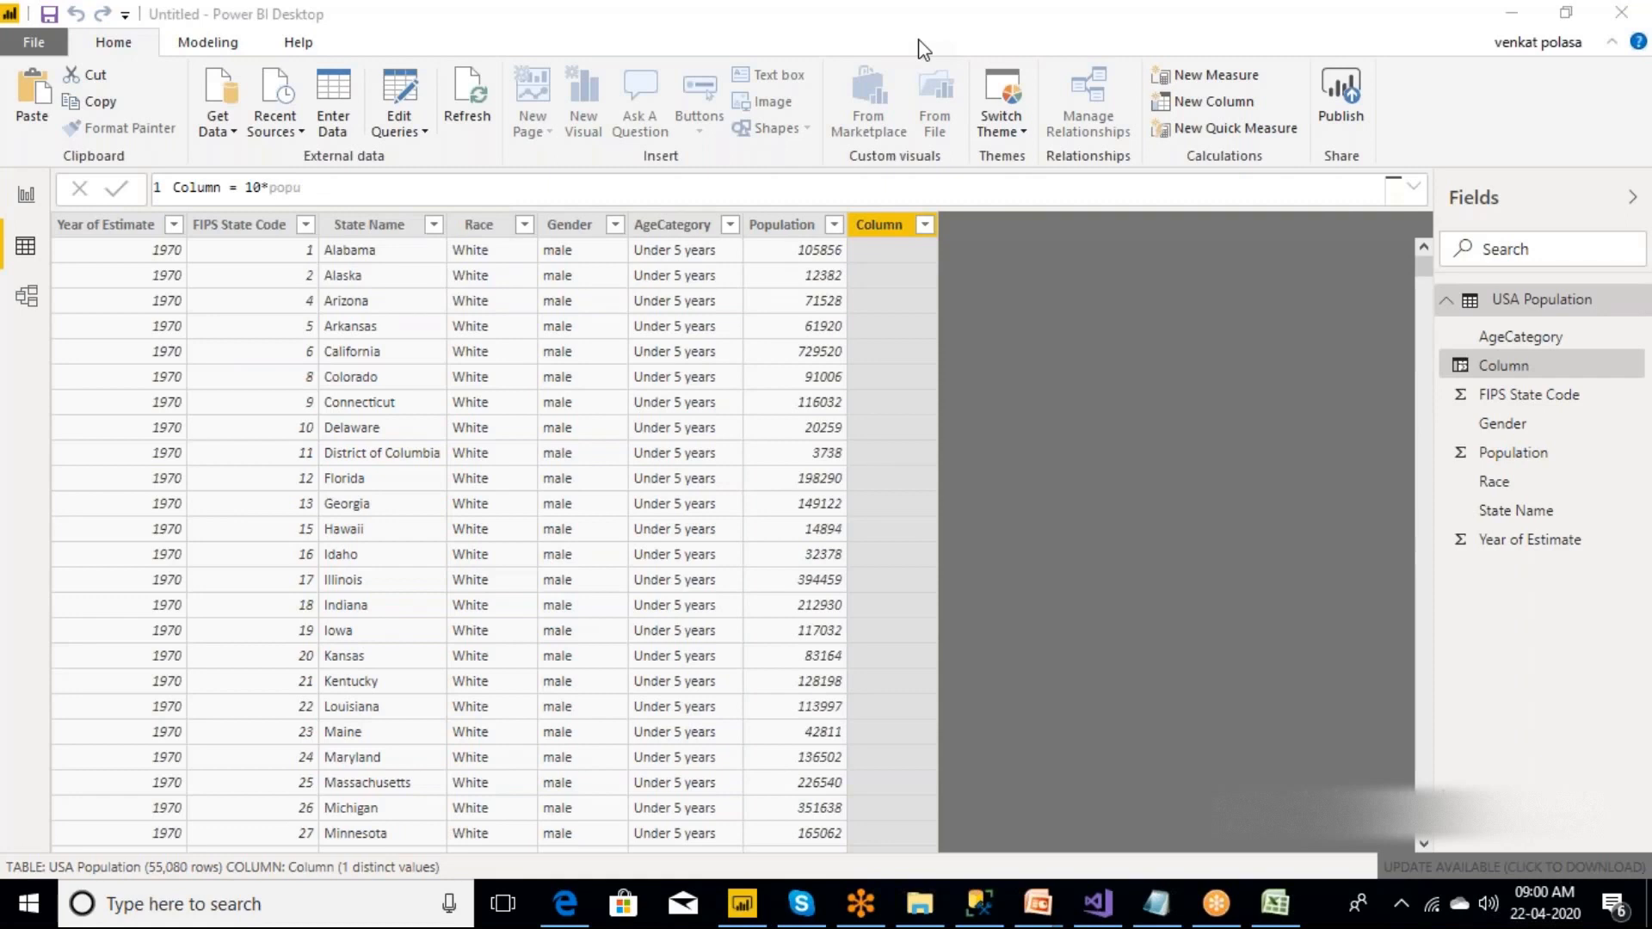
pyautogui.click(348, 187)
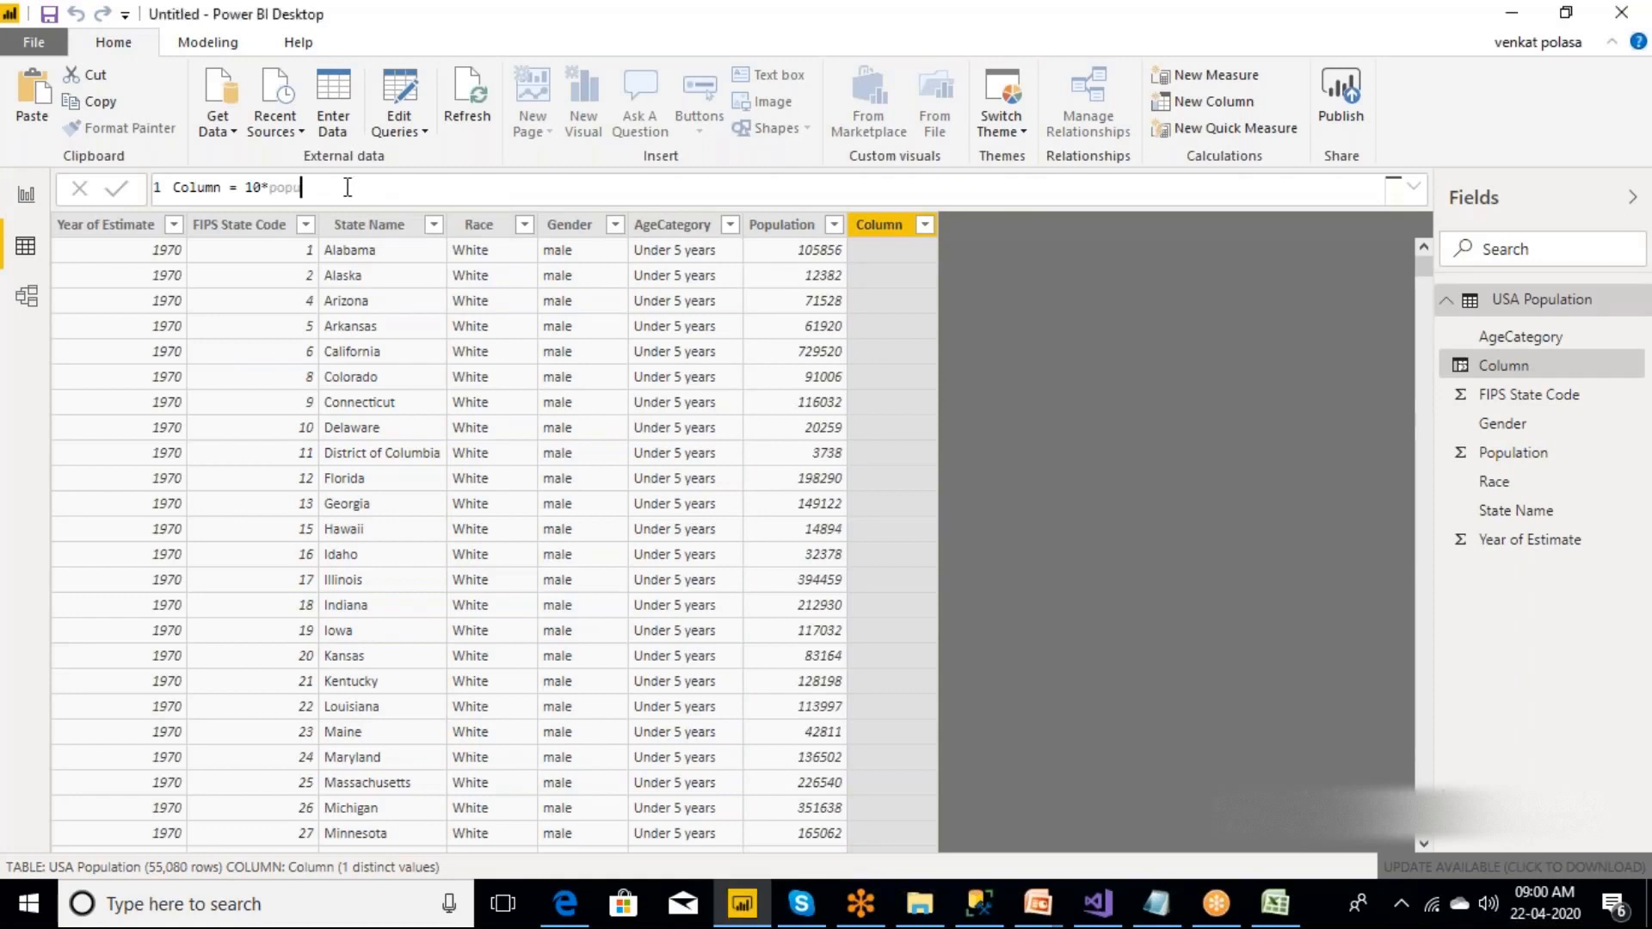
pyautogui.press('BackSpace')
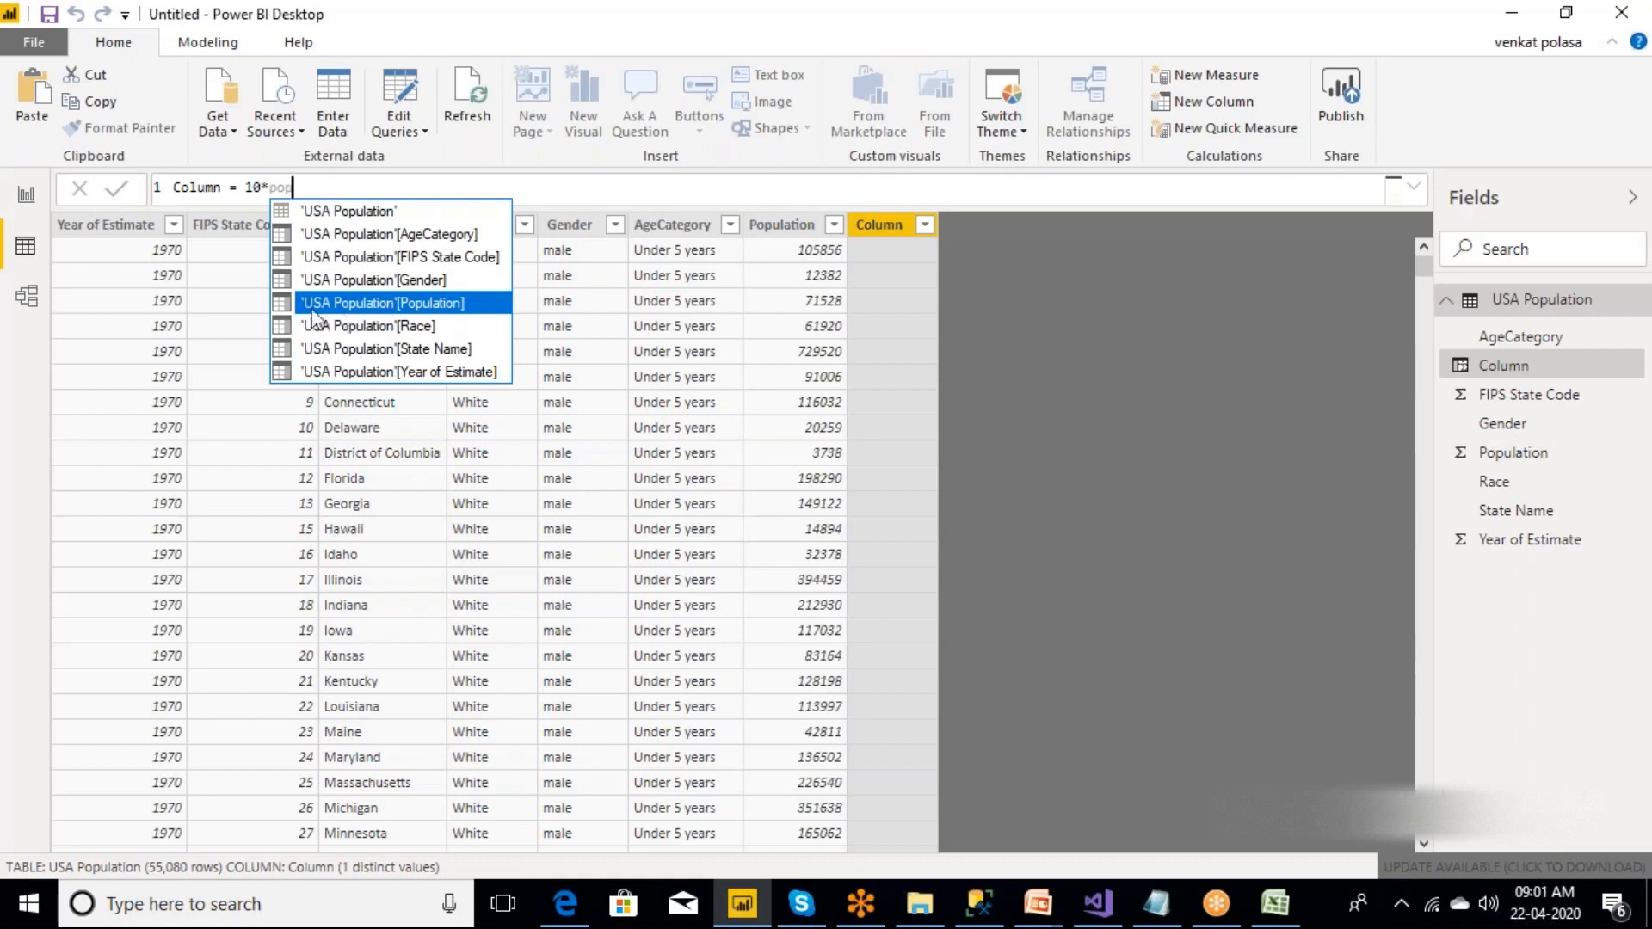
pyautogui.click(405, 306)
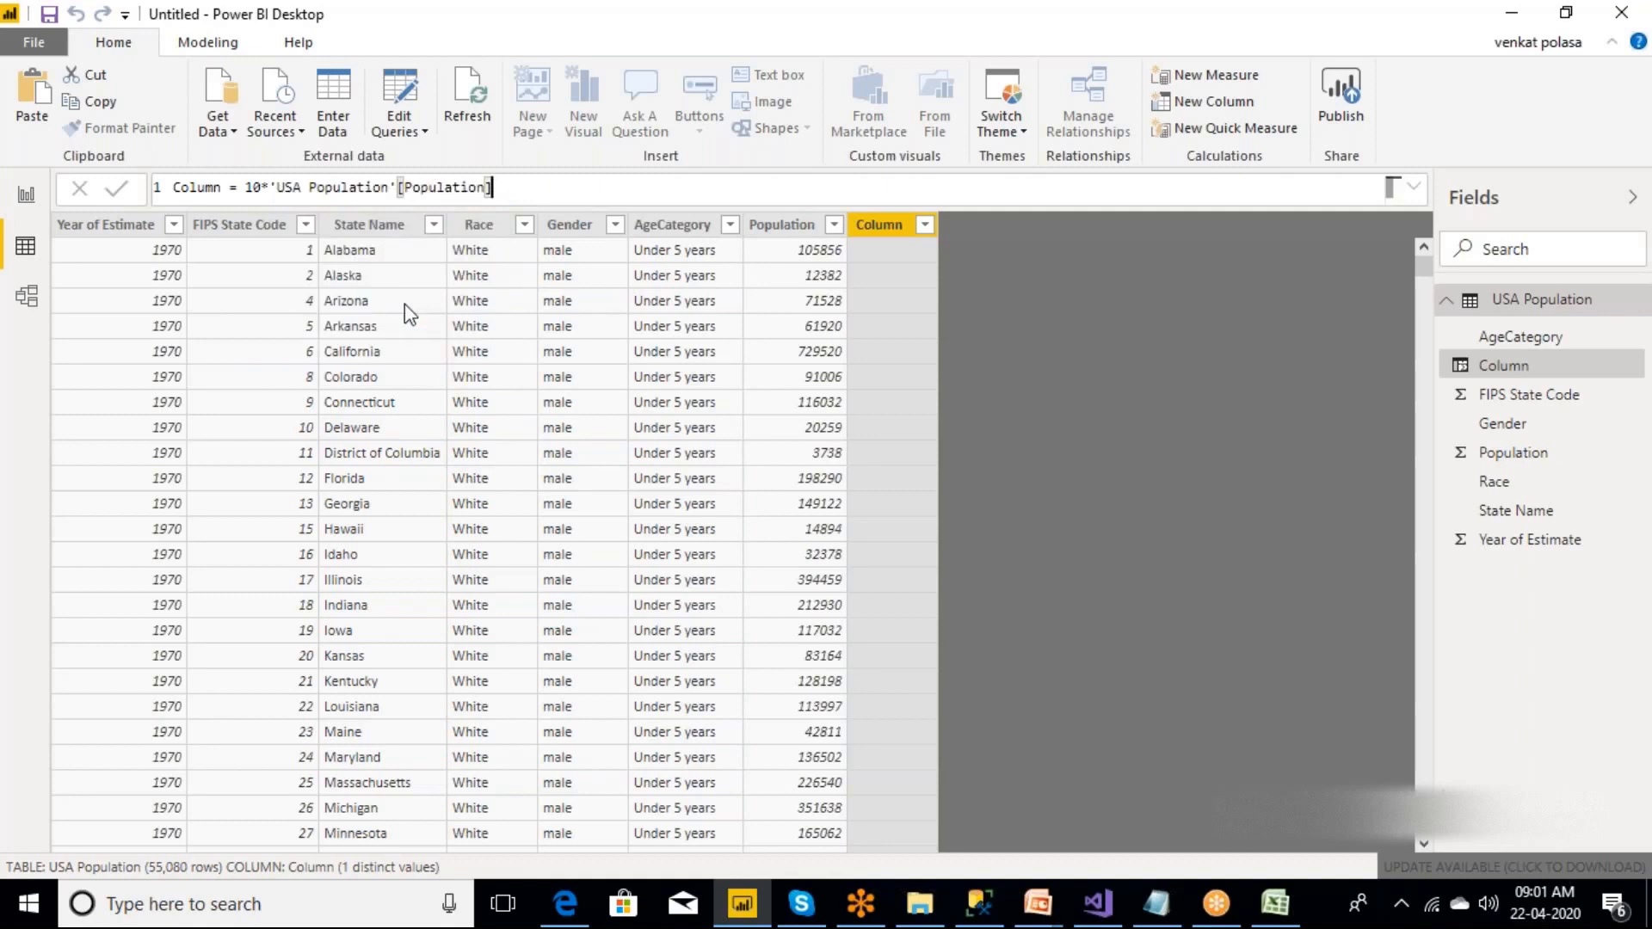
# Complete the column formula by enclosing the multiplication in parentheses and dividing it by 100.
pyautogui.write(')/100')
pyautogui.press('Left')
pyautogui.press('Left')
pyautogui.press('Left')
pyautogui.press('Left')
pyautogui.press('Left')
pyautogui.press('Left')
pyautogui.press('Left')
pyautogui.press('Left')
pyautogui.press('Left')
pyautogui.press('Left')
pyautogui.press('Left')
pyautogui.press('Left')
pyautogui.press('Left')
pyautogui.press('Left')
pyautogui.press('Left')
pyautogui.press('Left')
pyautogui.press('Left')
pyautogui.press('Left')
pyautogui.press('Left')
pyautogui.press('Left')
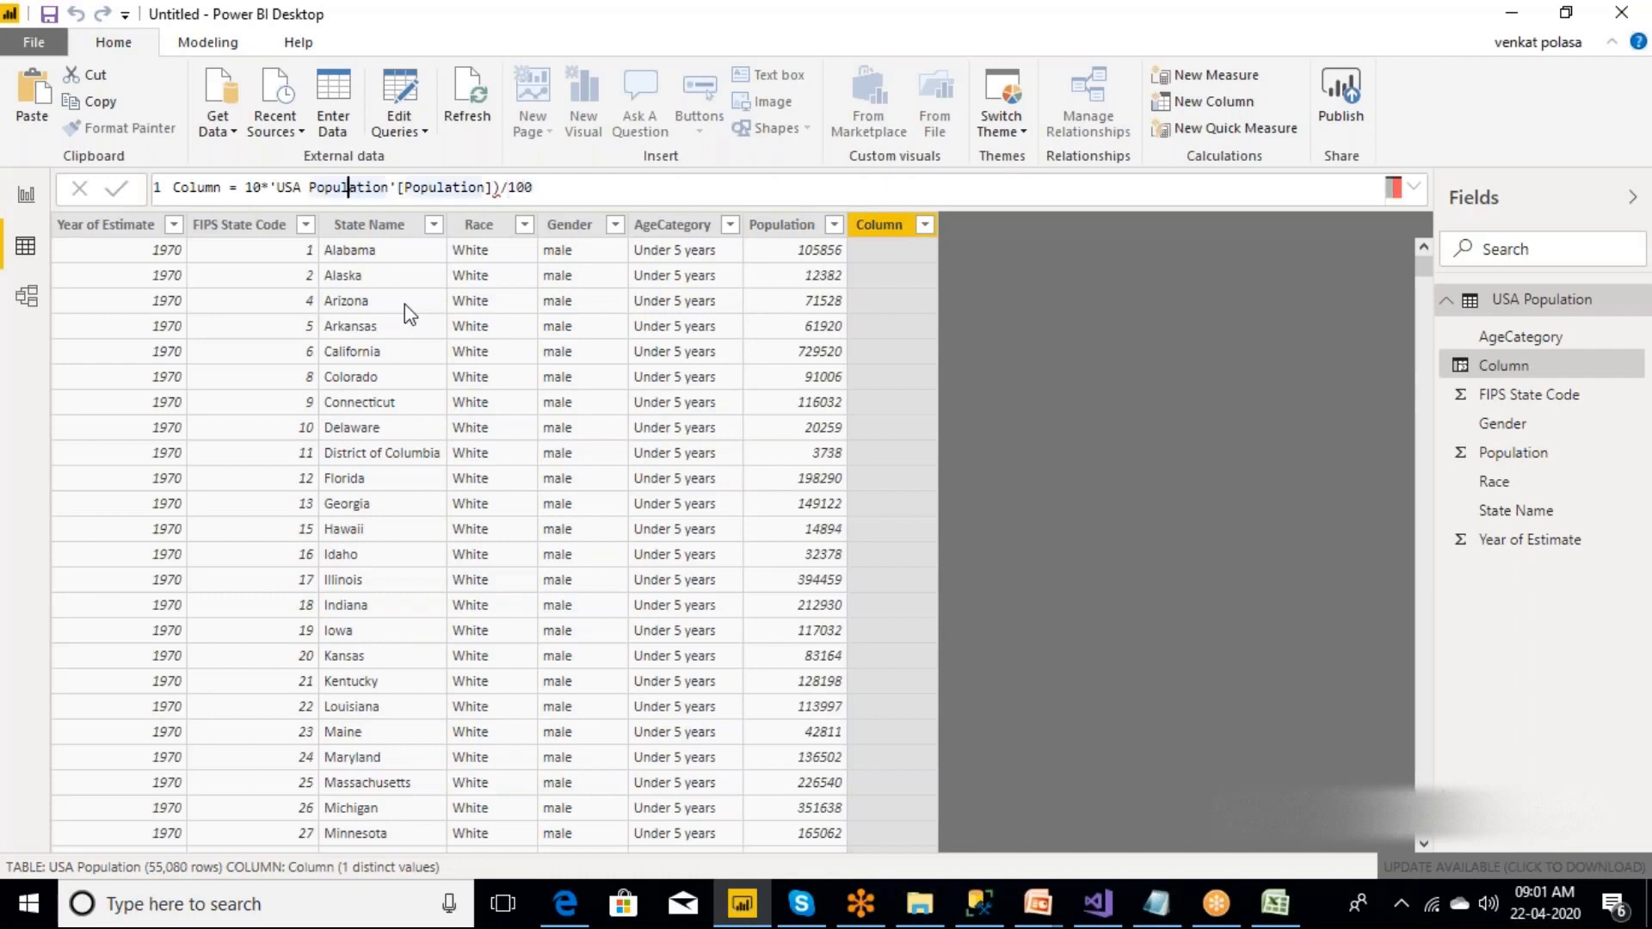
pyautogui.press('Left')
pyautogui.press('Left')
pyautogui.press('Left')
pyautogui.press('Left')
pyautogui.press('Left')
pyautogui.press('Left')
pyautogui.press('Left')
pyautogui.press('Left')
pyautogui.press('Left')
pyautogui.press('Left')
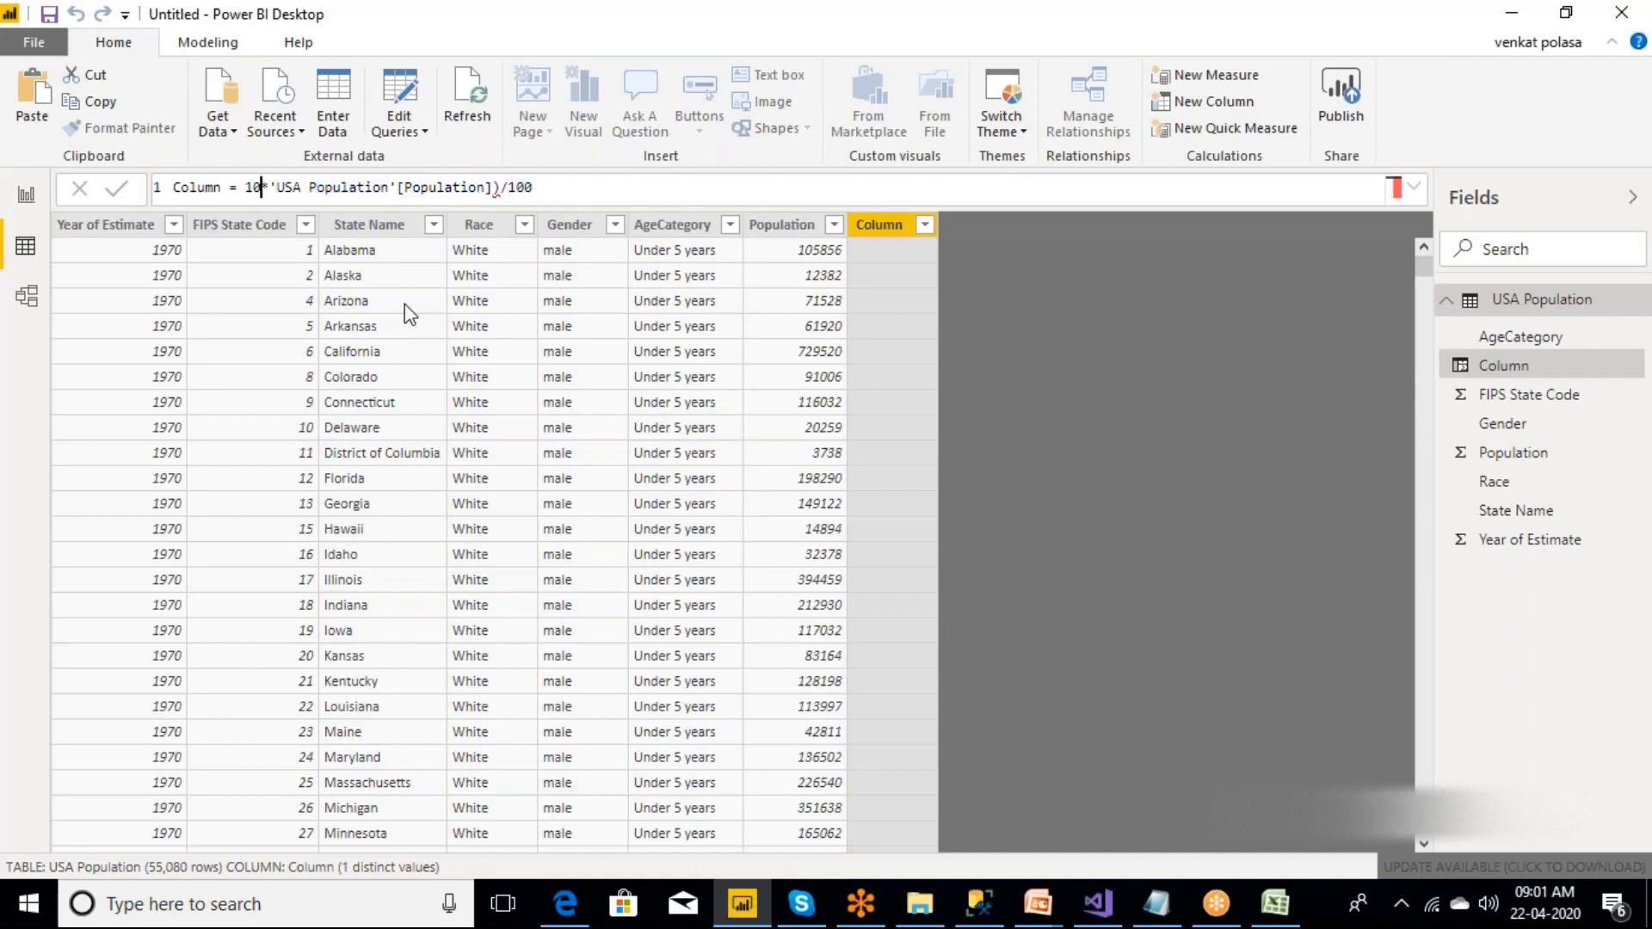
pyautogui.press('Left')
pyautogui.write('(')
# Name the calculated column 10%_Population in its formula and commit it.
pyautogui.press('Left')
pyautogui.press('Left')
pyautogui.press('Left')
pyautogui.press('Left')
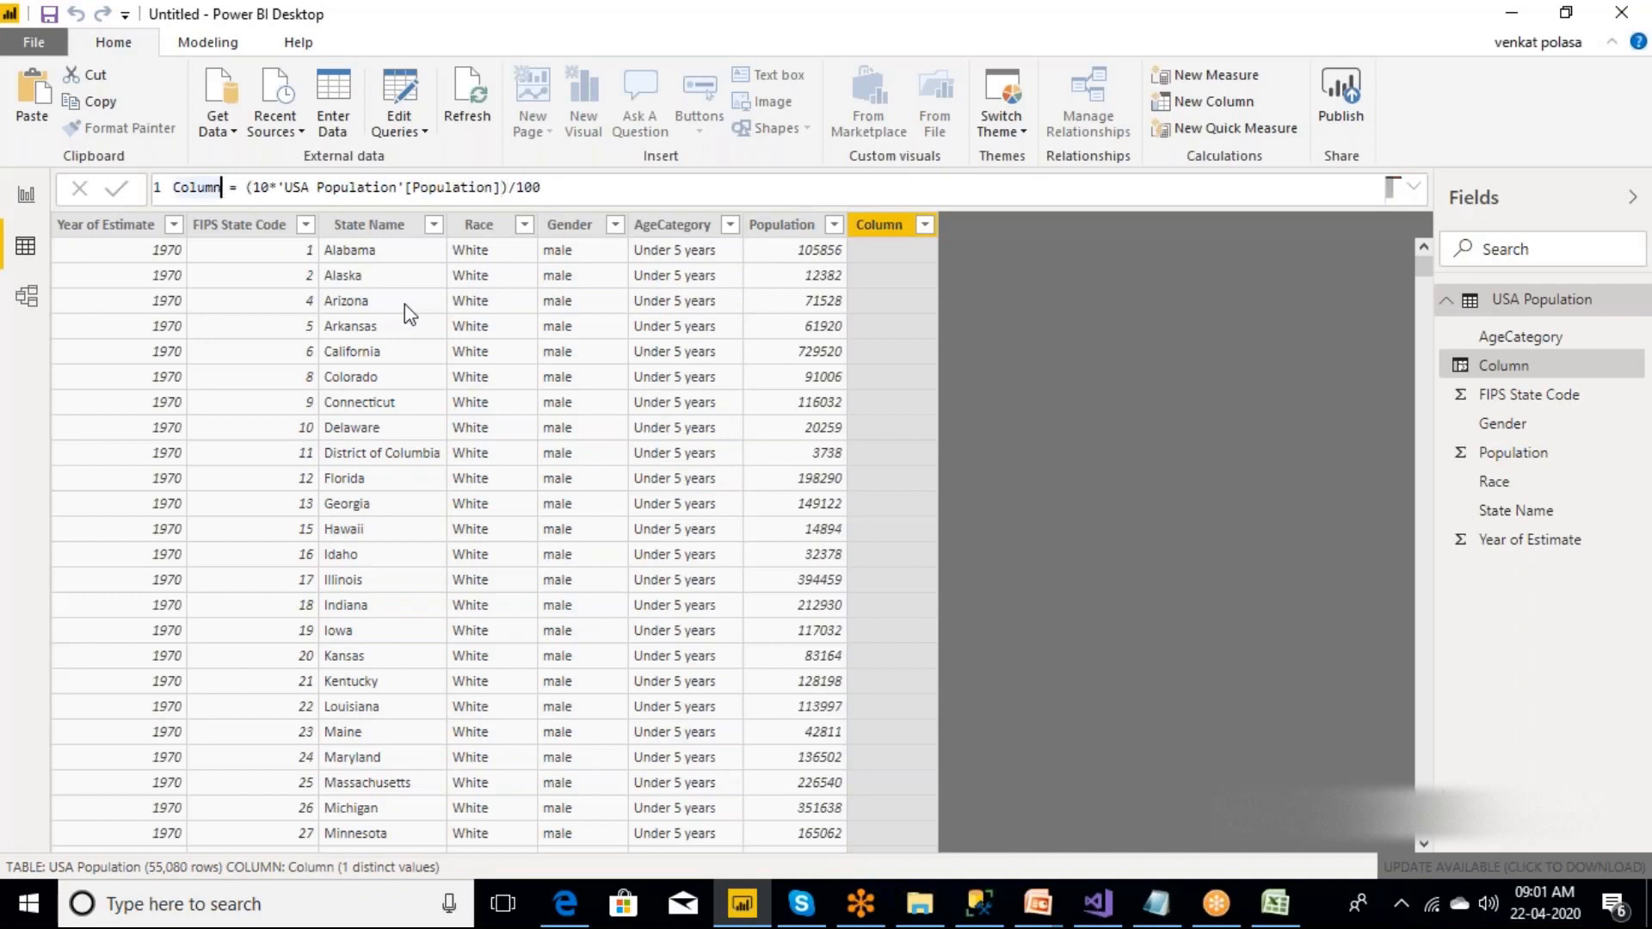
pyautogui.hotkey('ctrl', 'BackSpace')
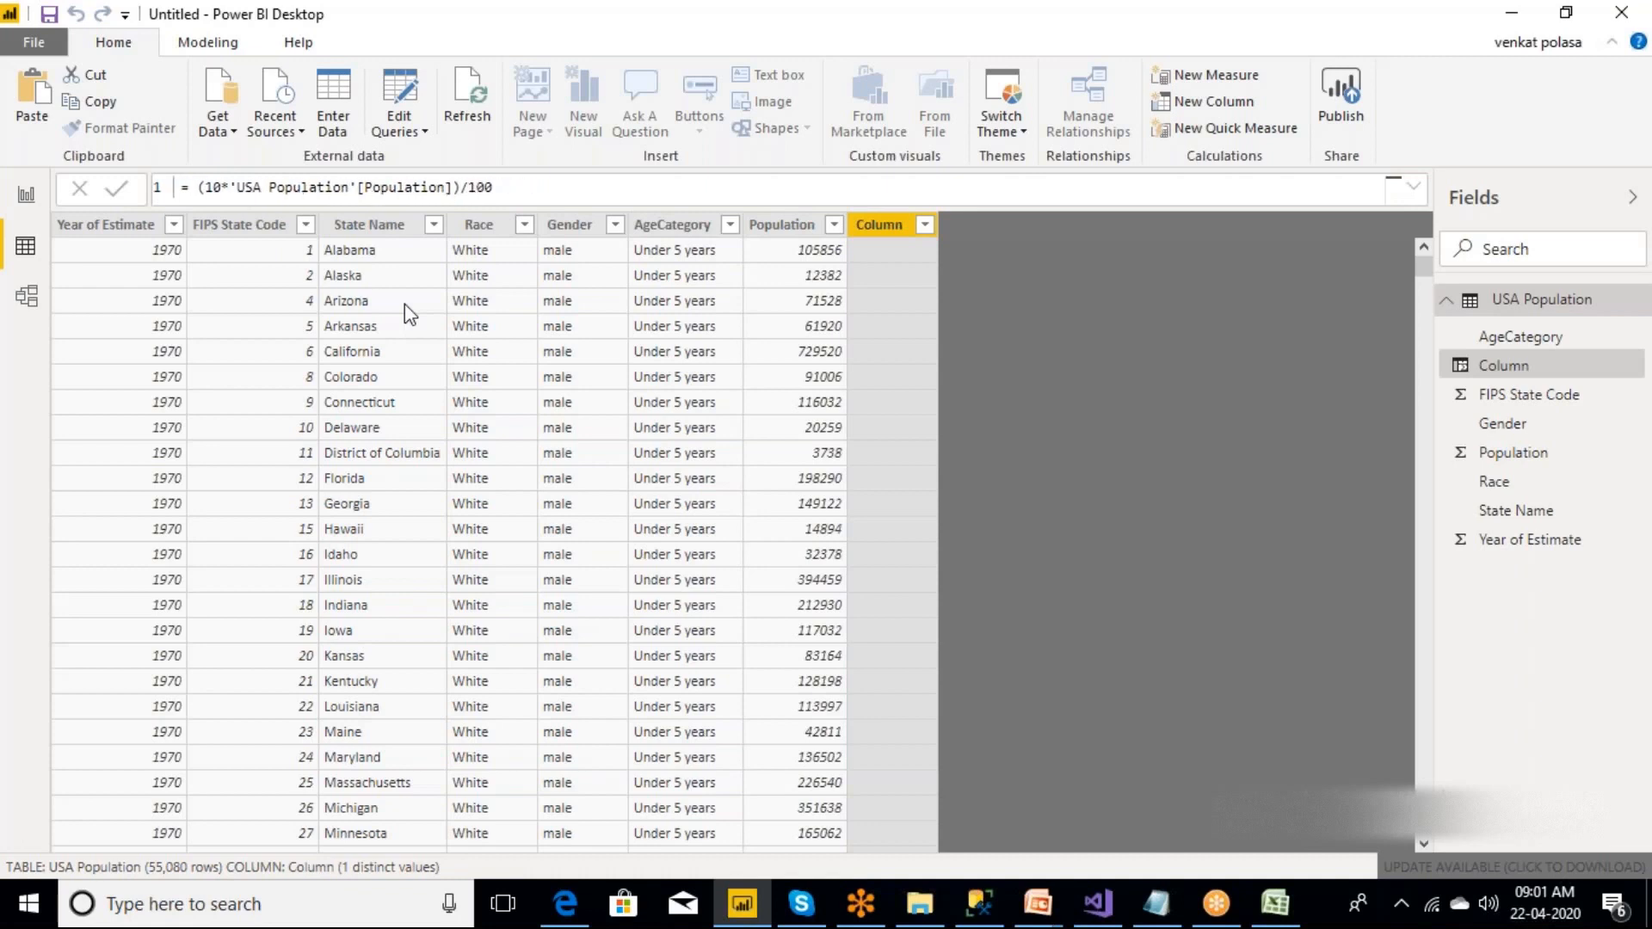
pyautogui.write('10 ')
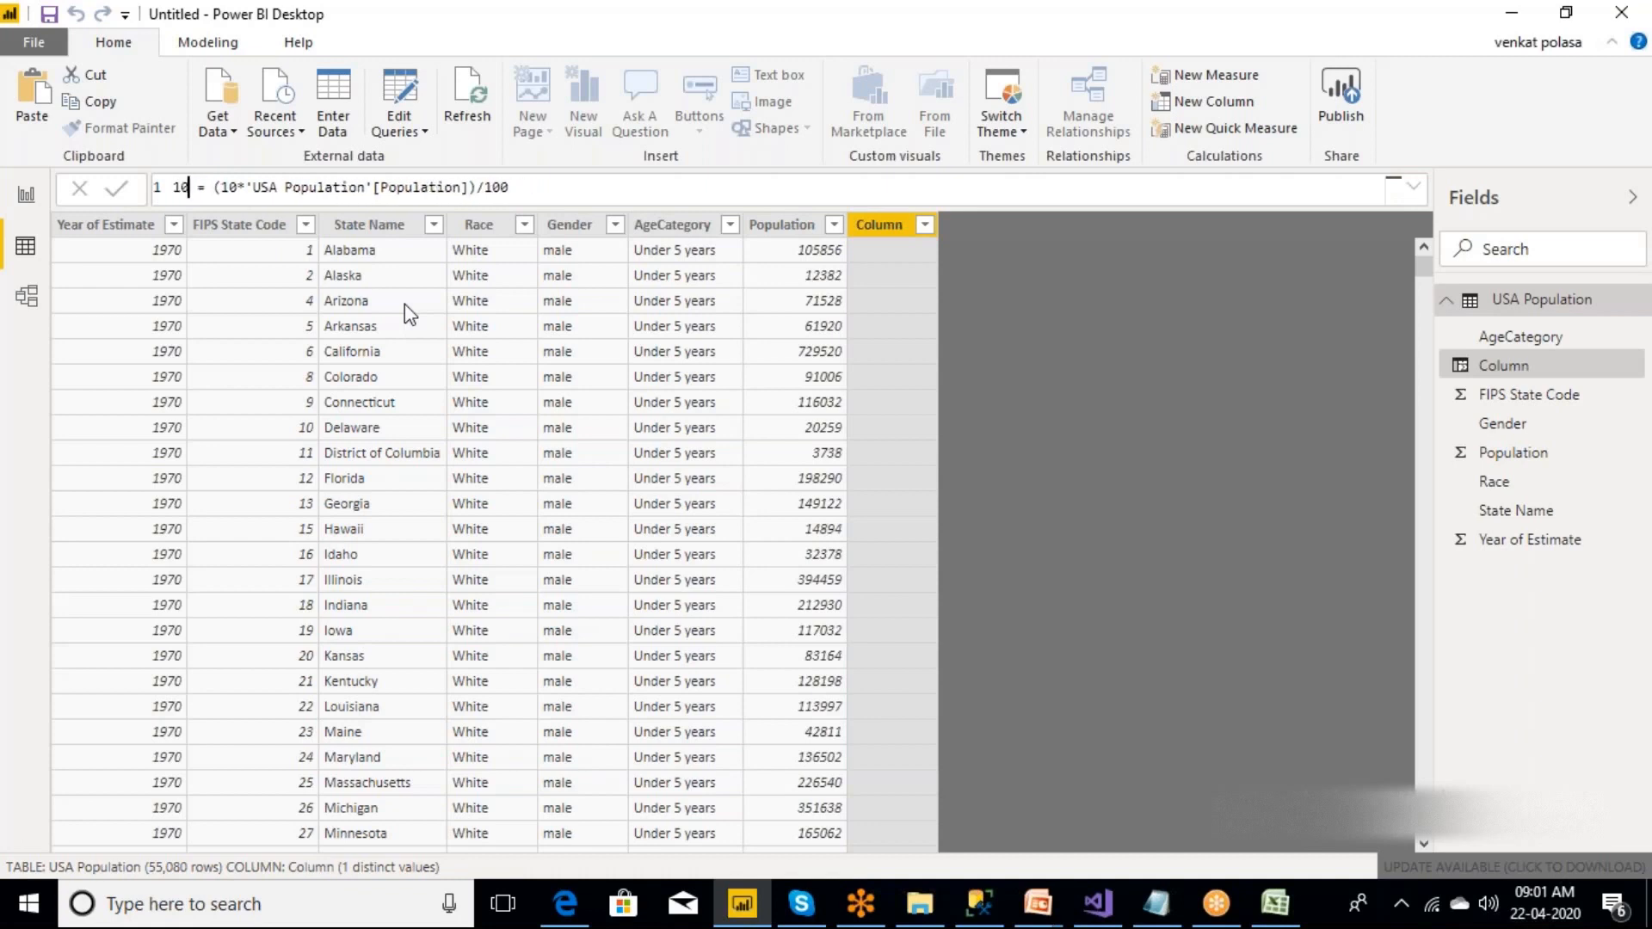
pyautogui.write('%_')
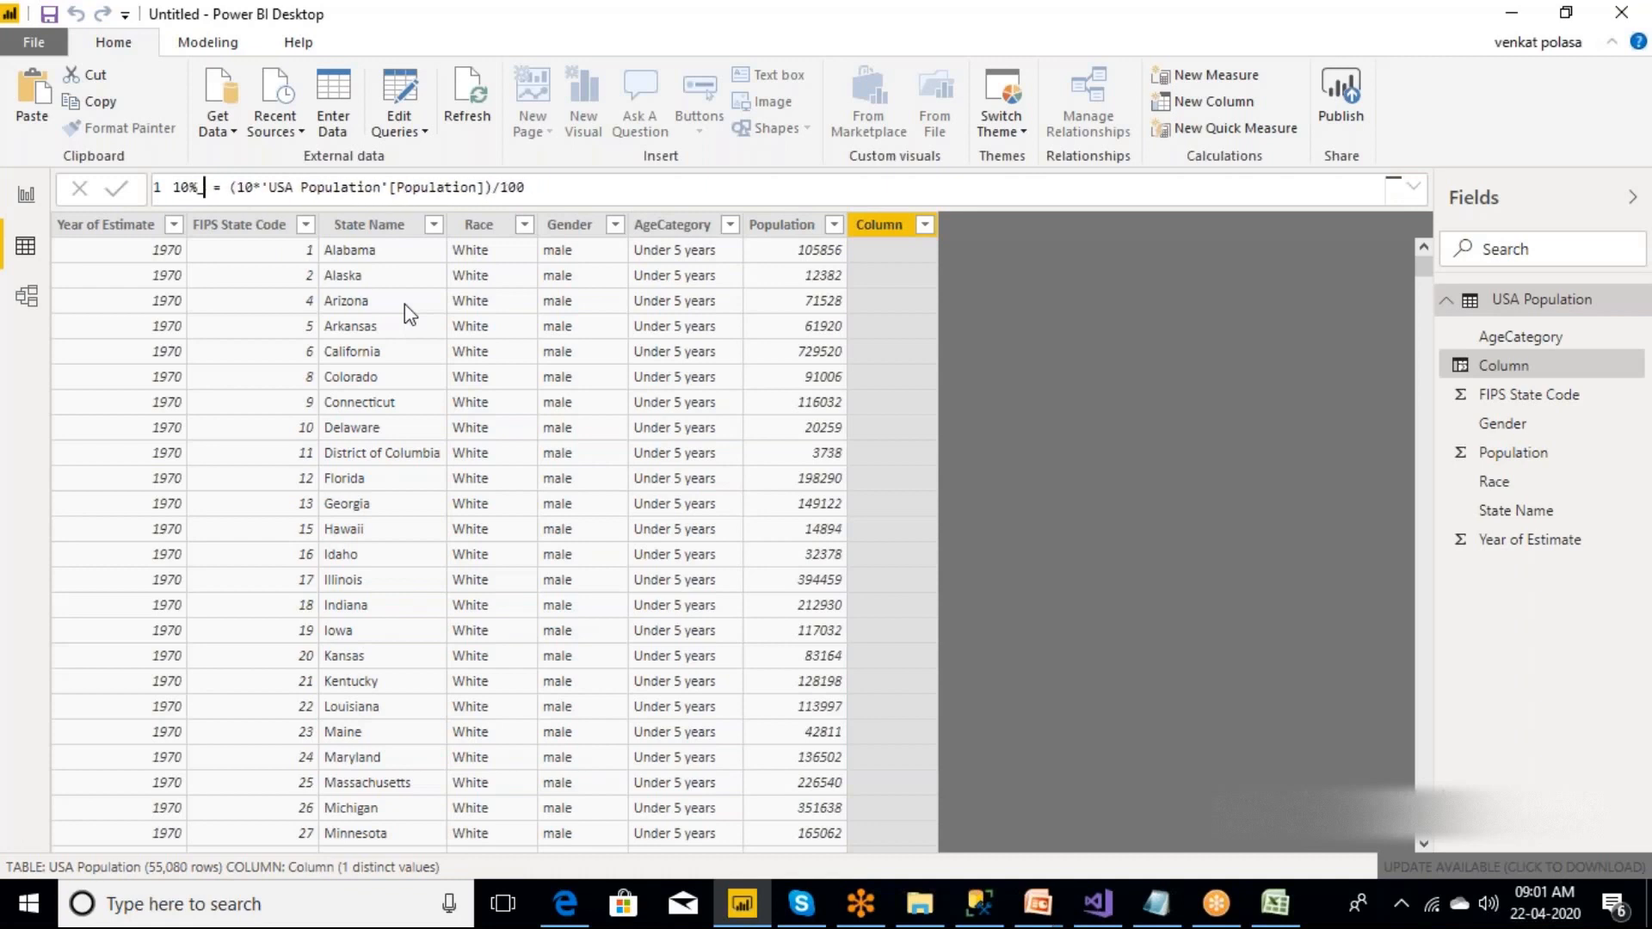
pyautogui.write('P')
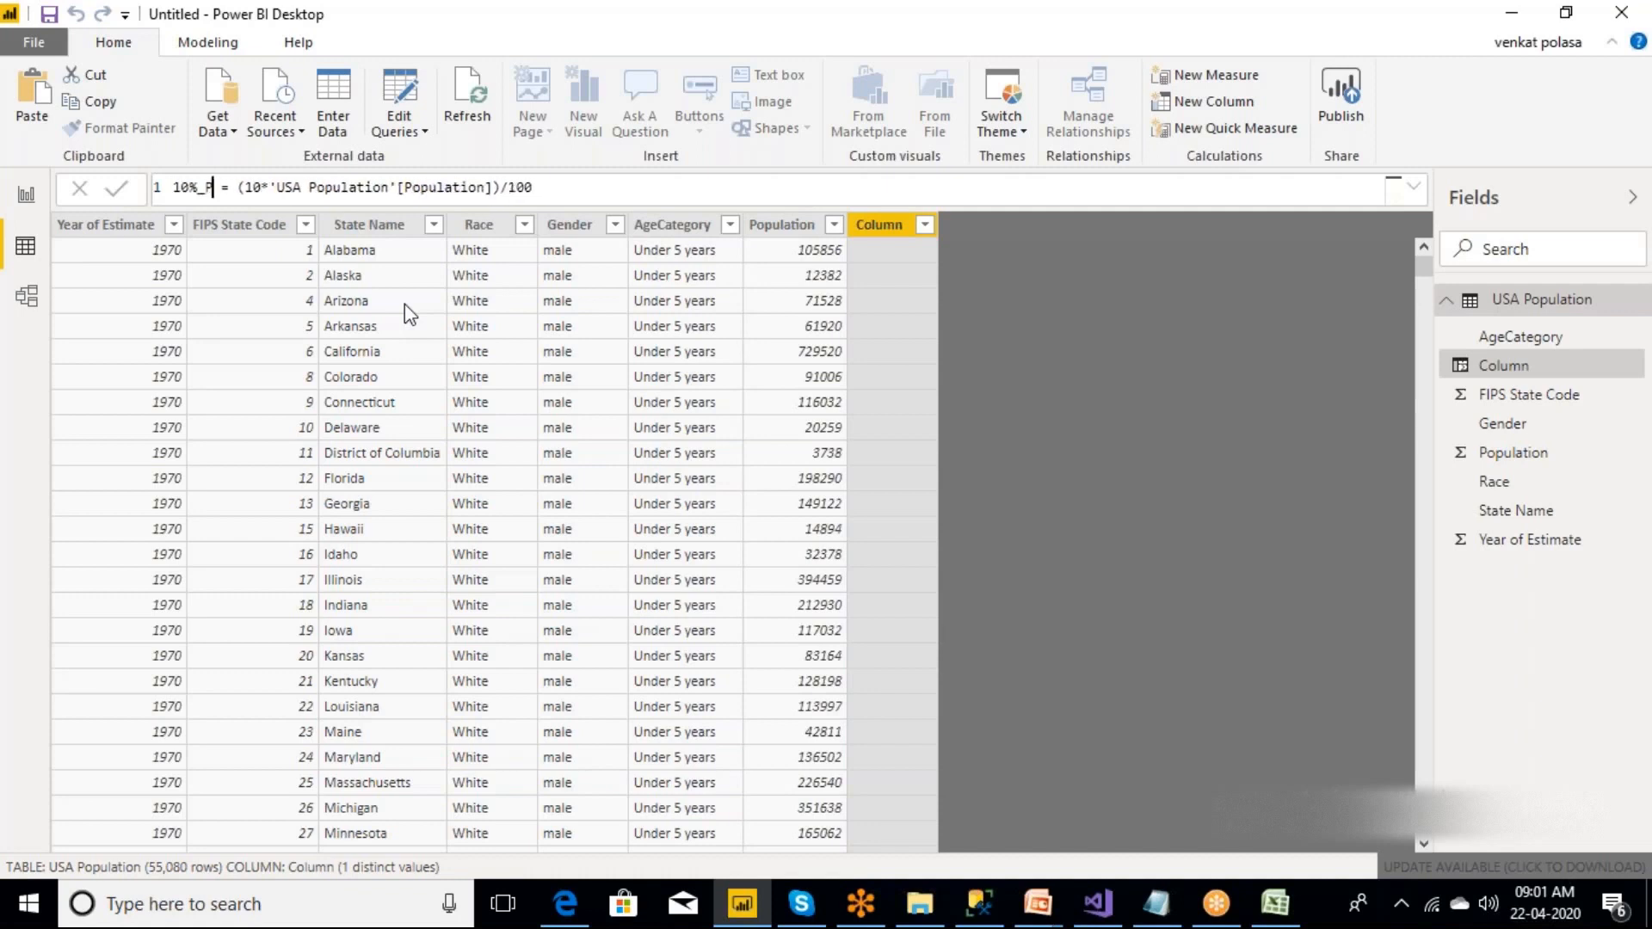
pyautogui.write('opulation')
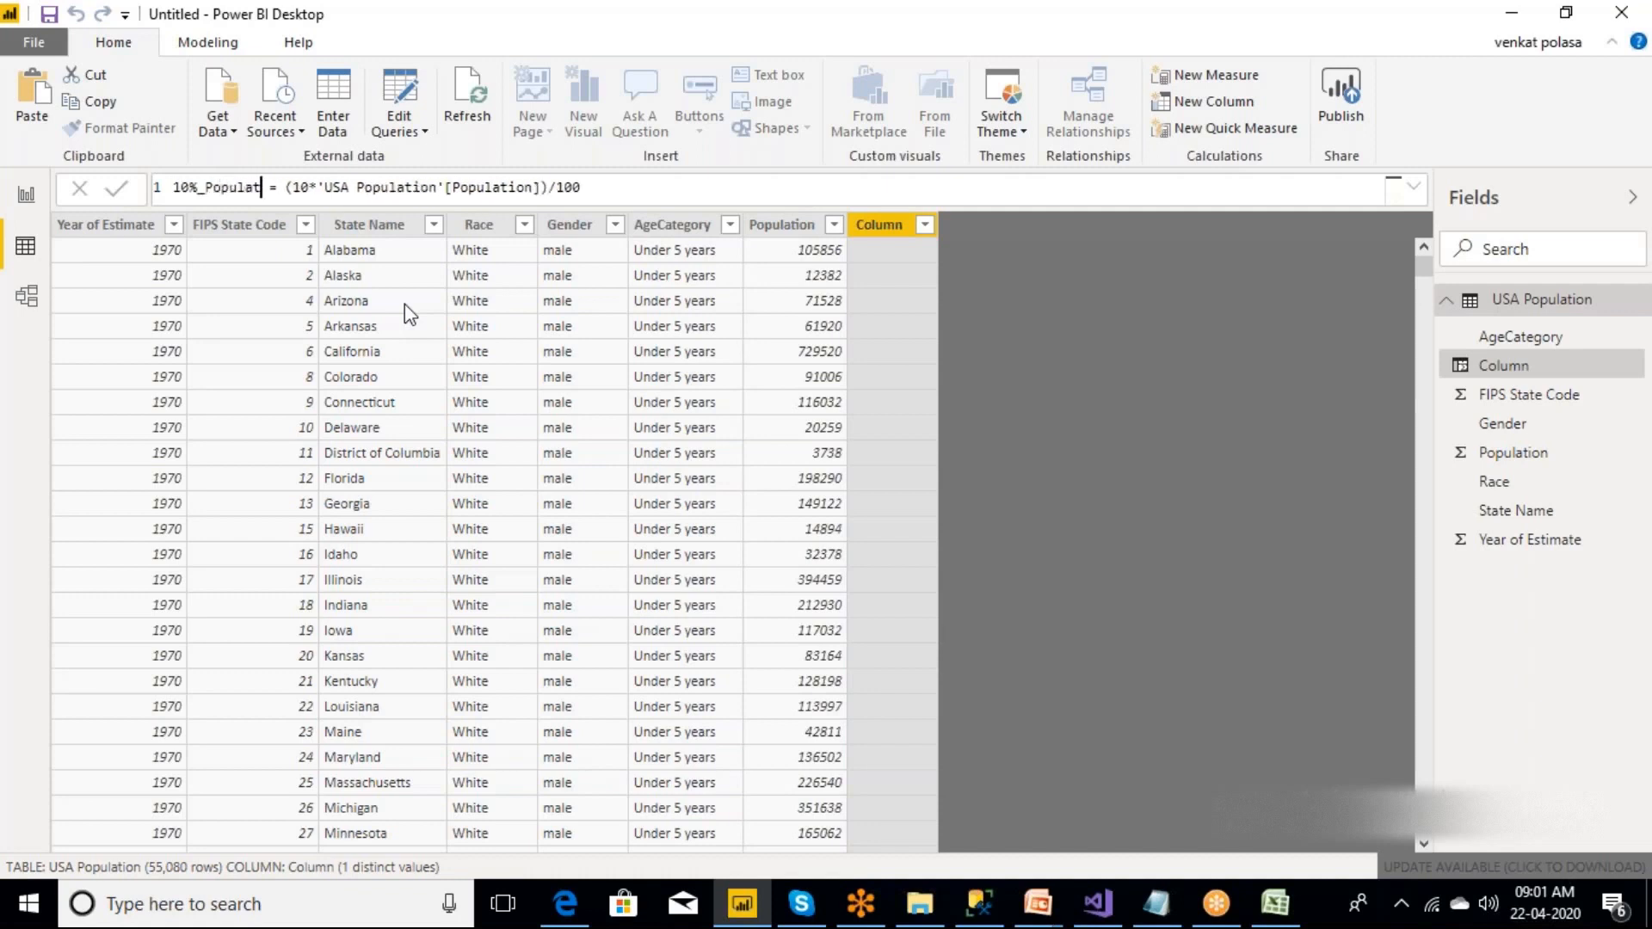
pyautogui.click(659, 183)
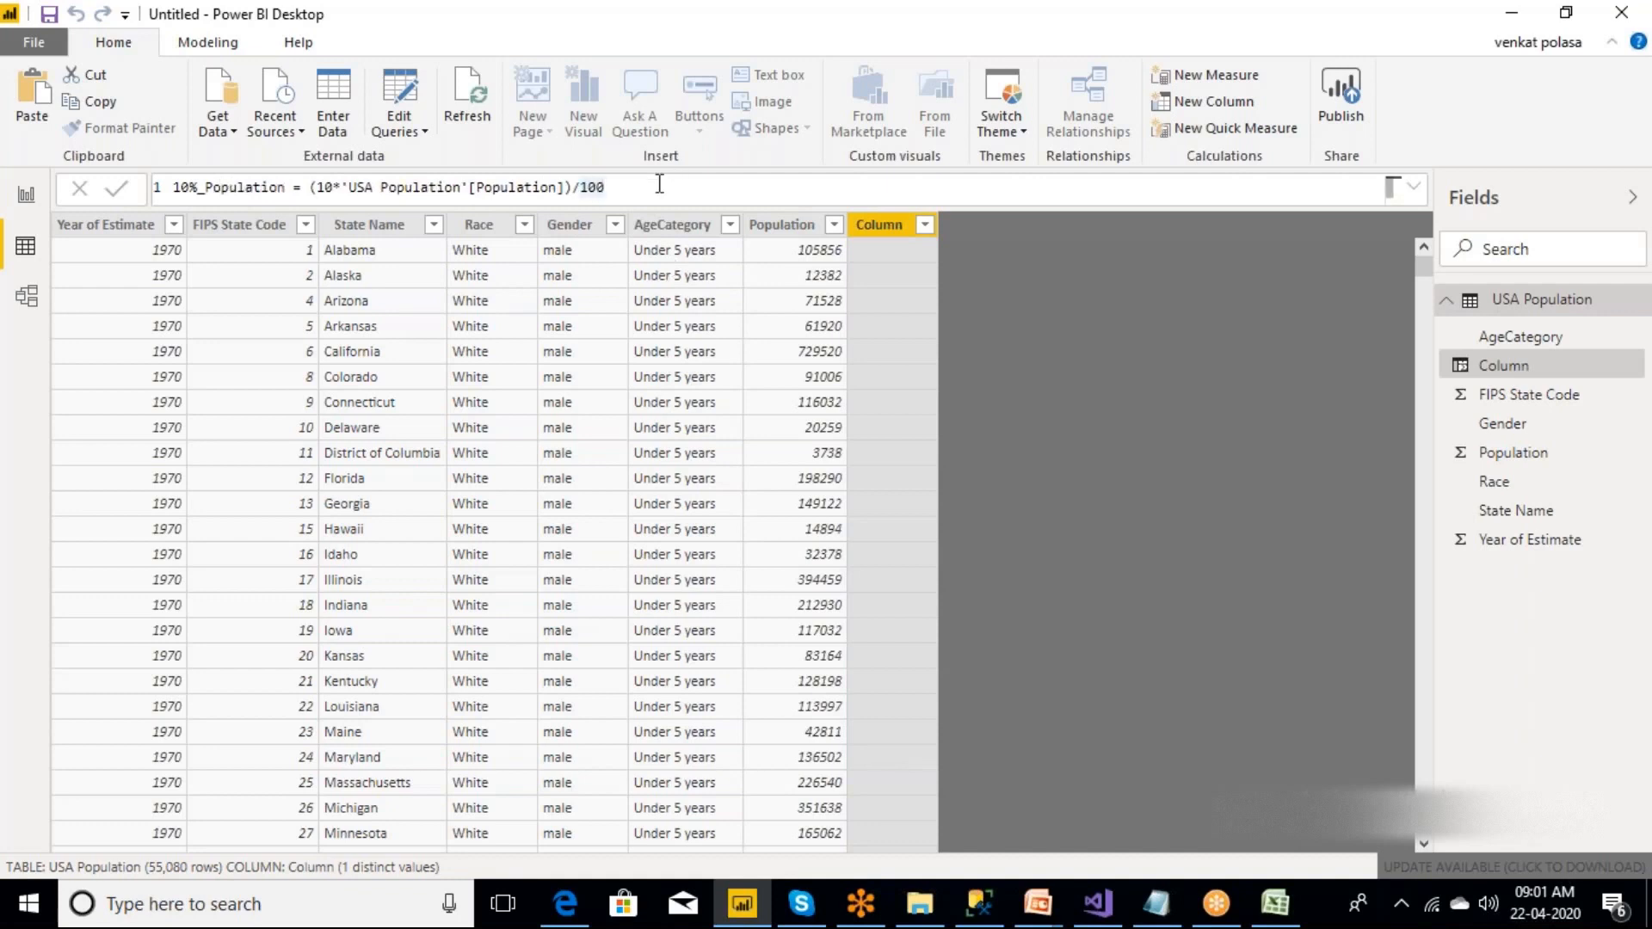
pyautogui.press('Return')
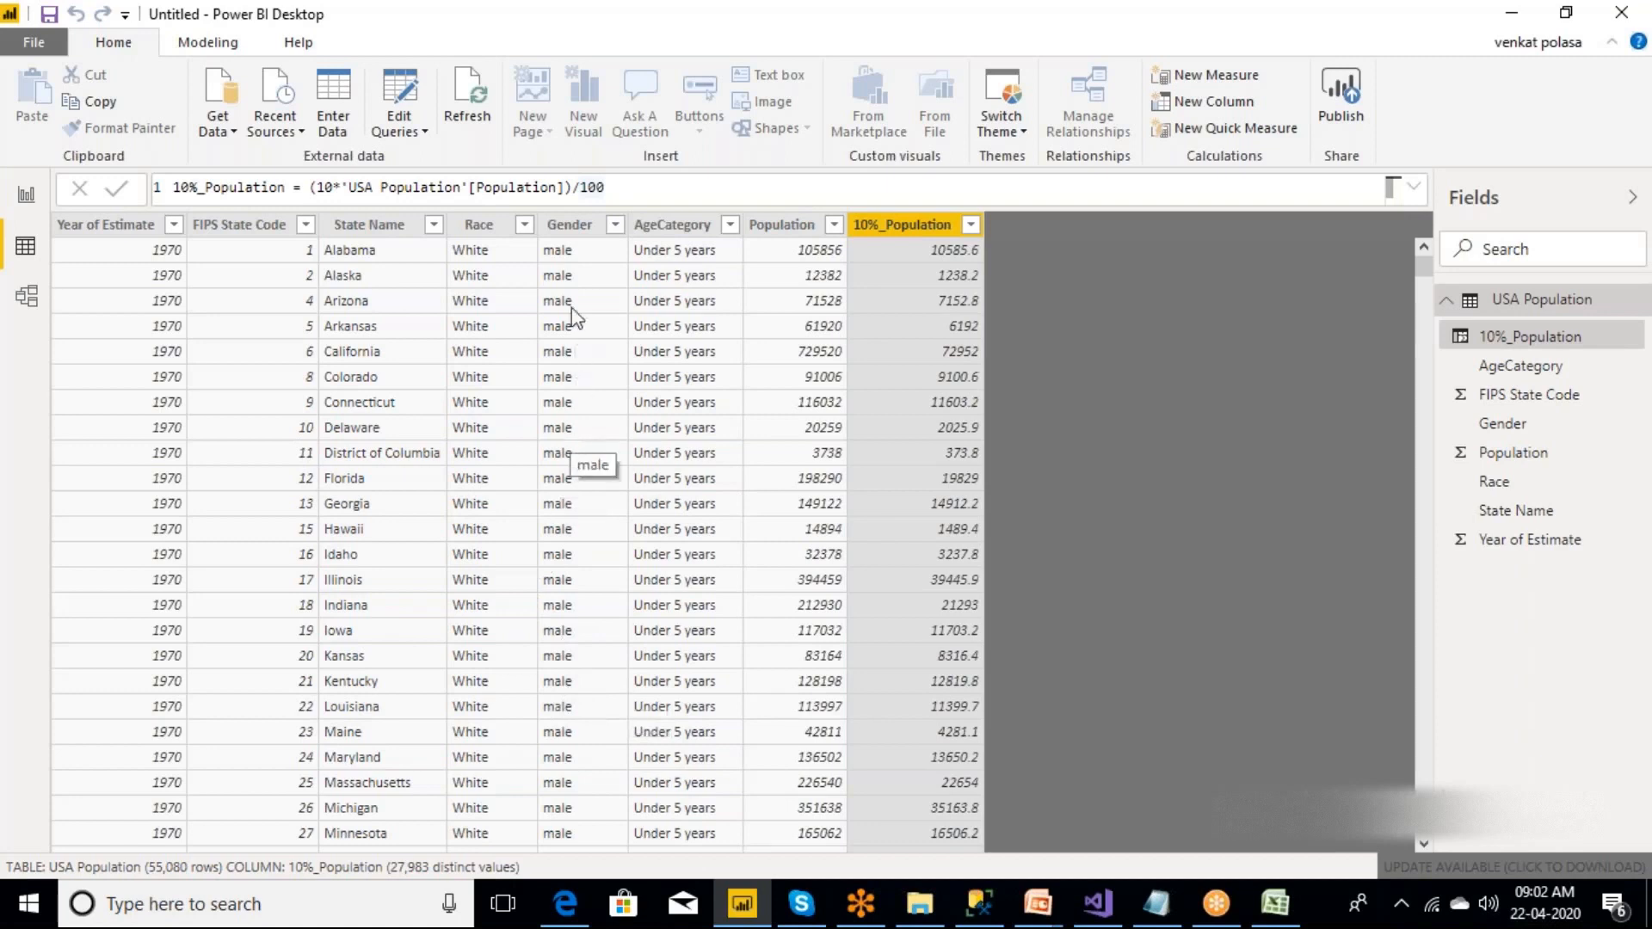
# Create a measure in the USA Population table and begin its formula with the CALCULATE function.
pyautogui.click(566, 228)
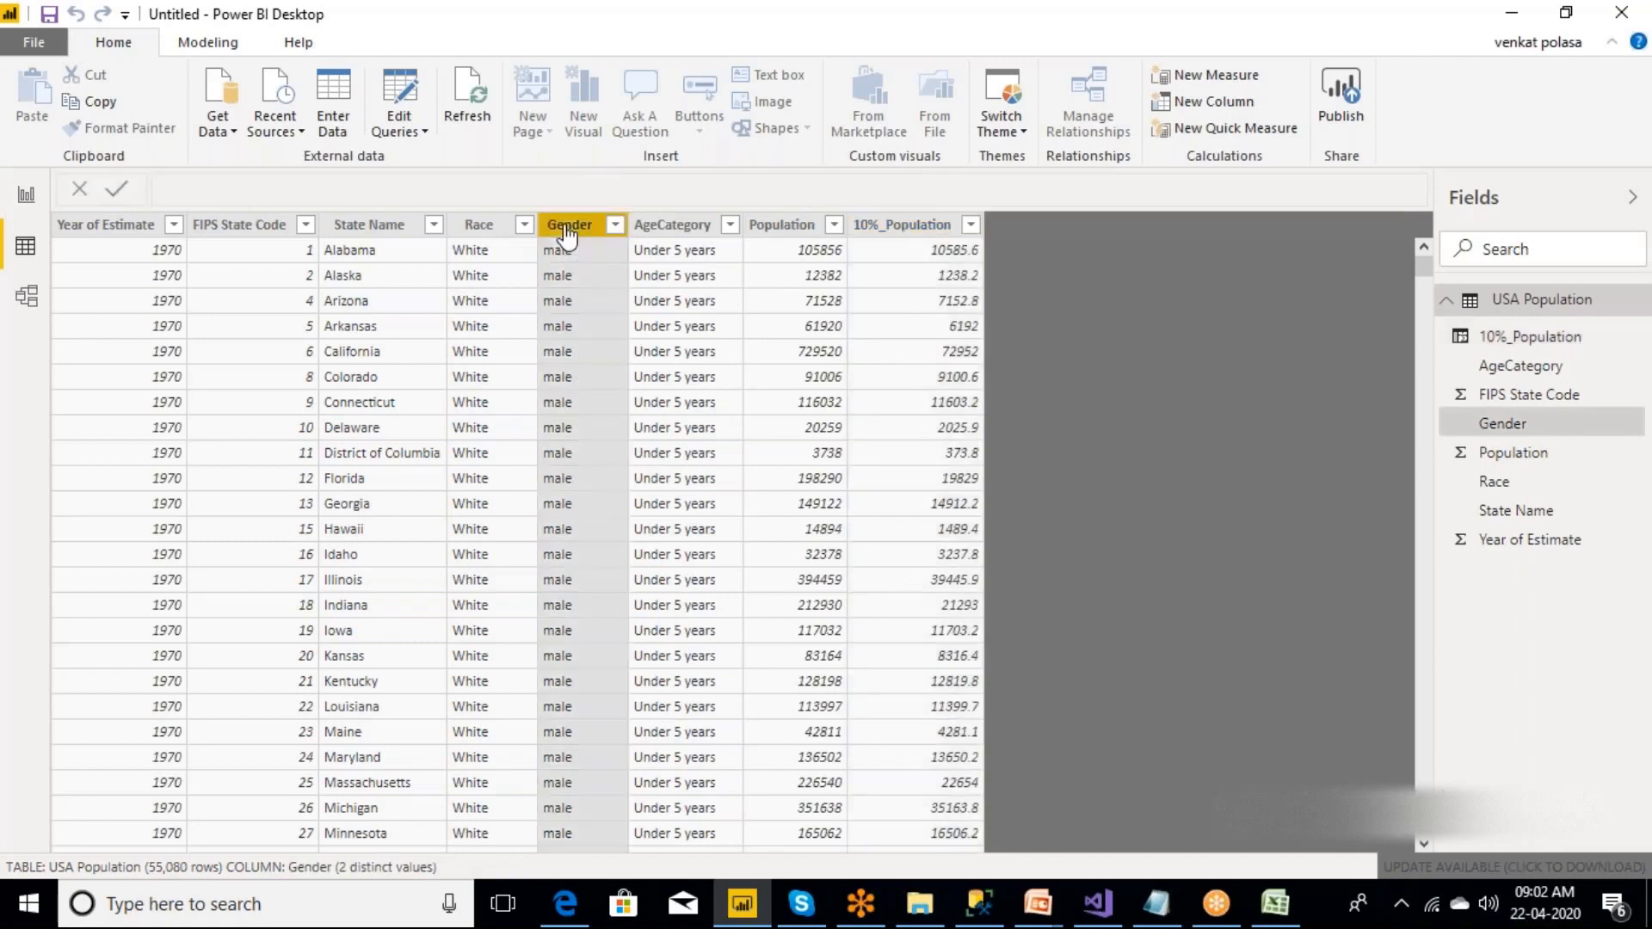
pyautogui.rightClick(1507, 303)
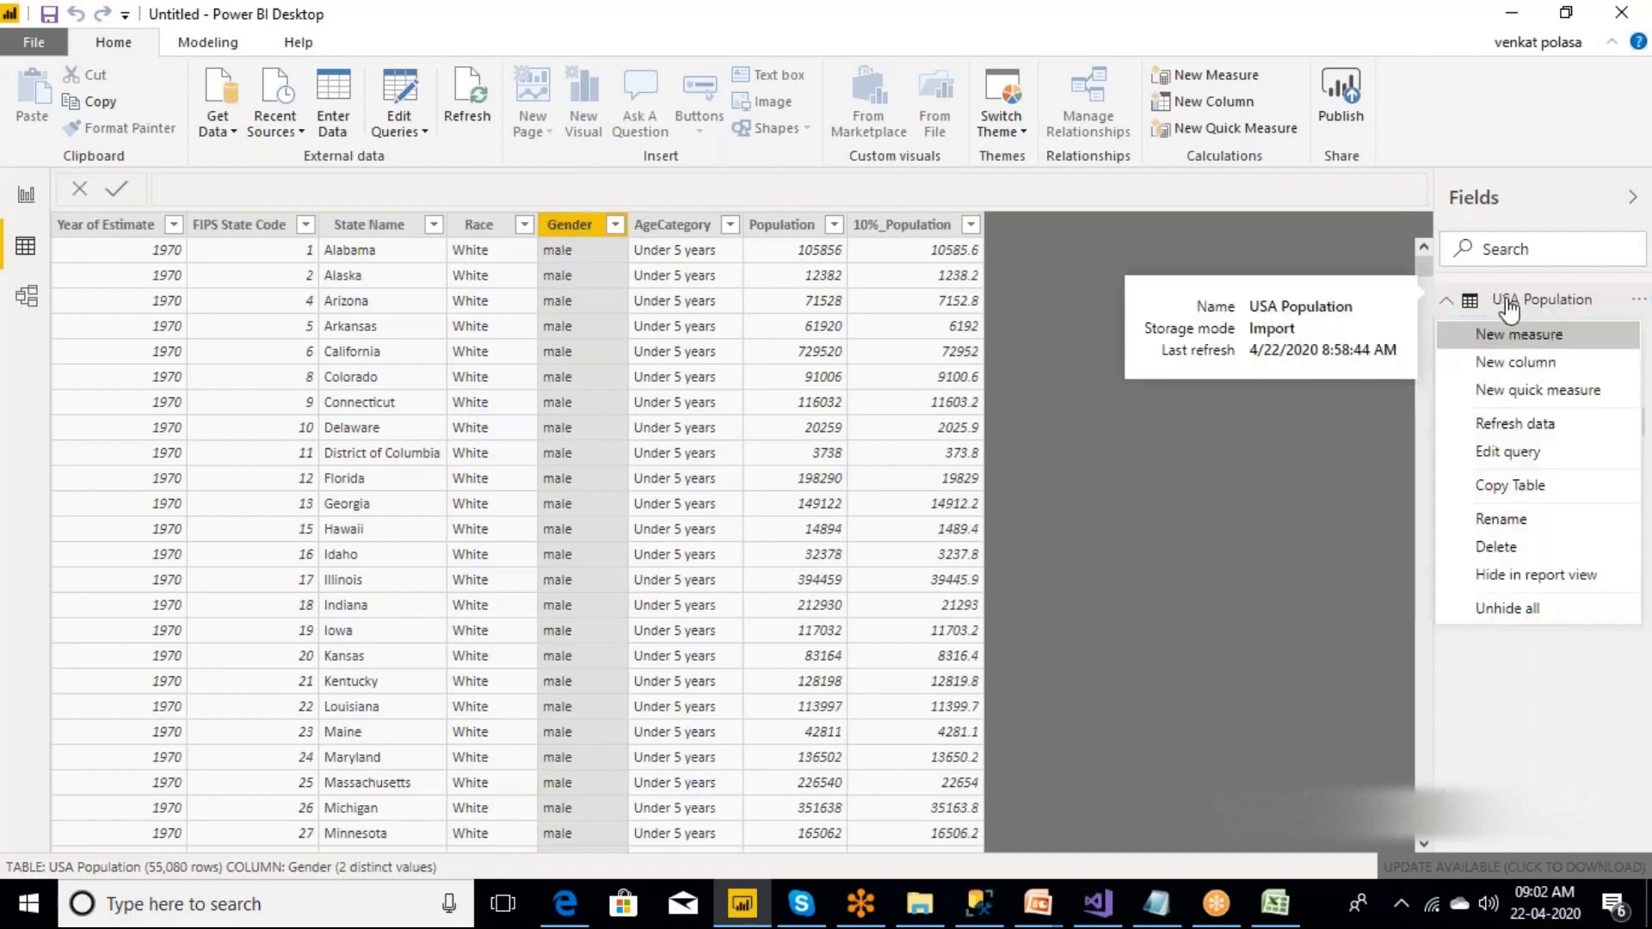
pyautogui.click(1514, 334)
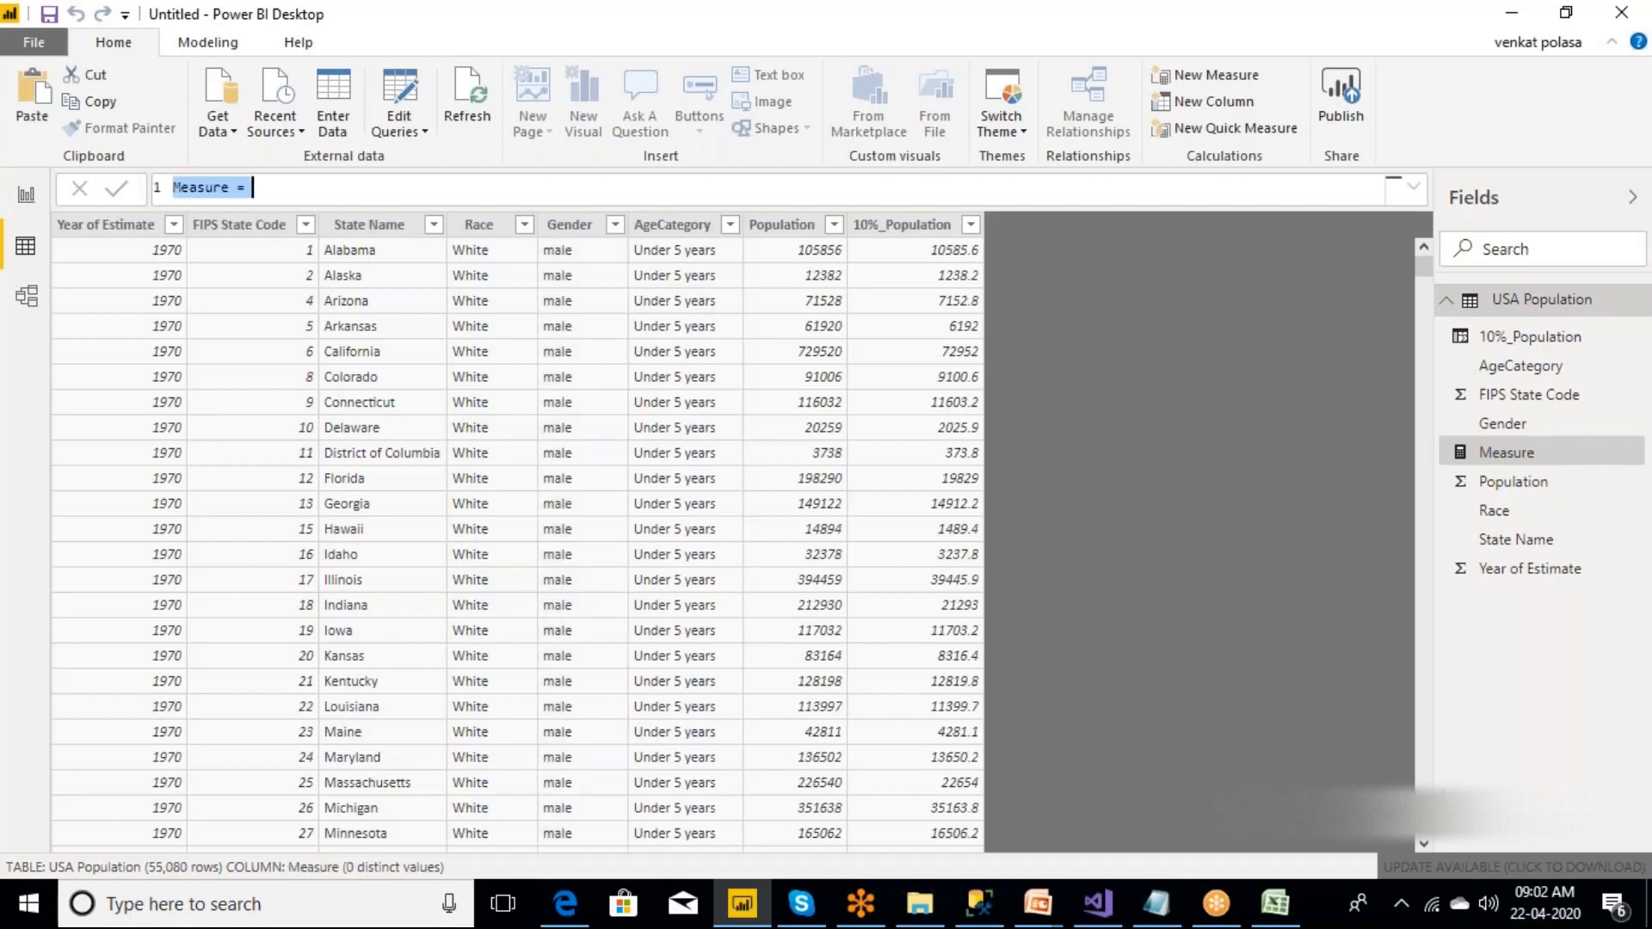
pyautogui.press('Right')
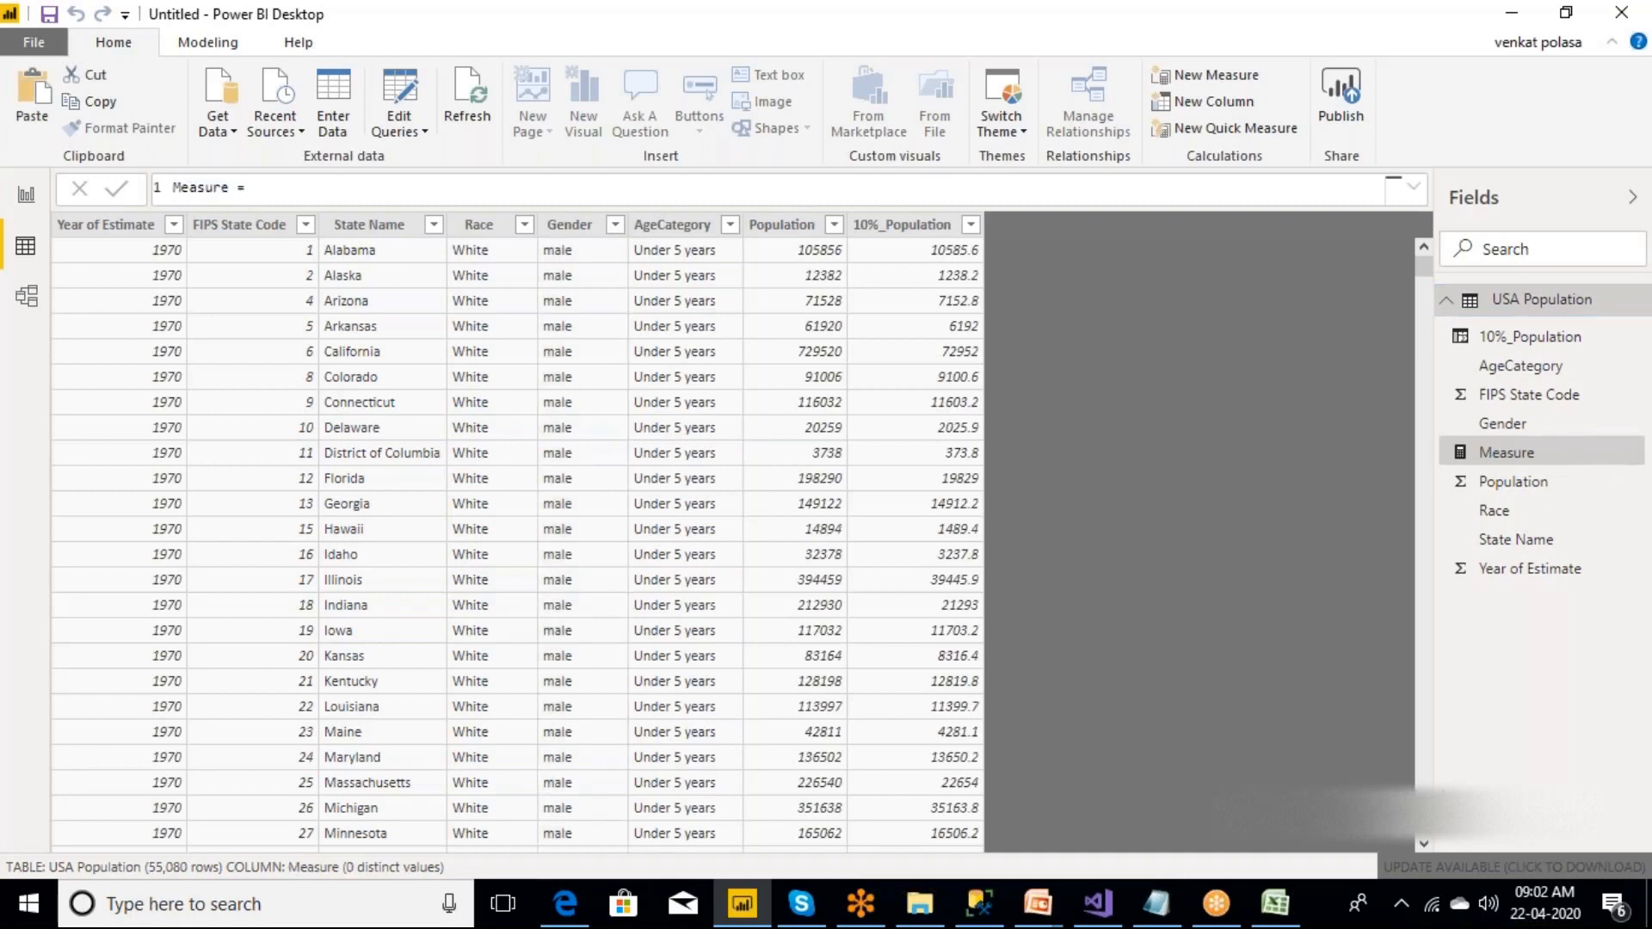
pyautogui.write('calc')
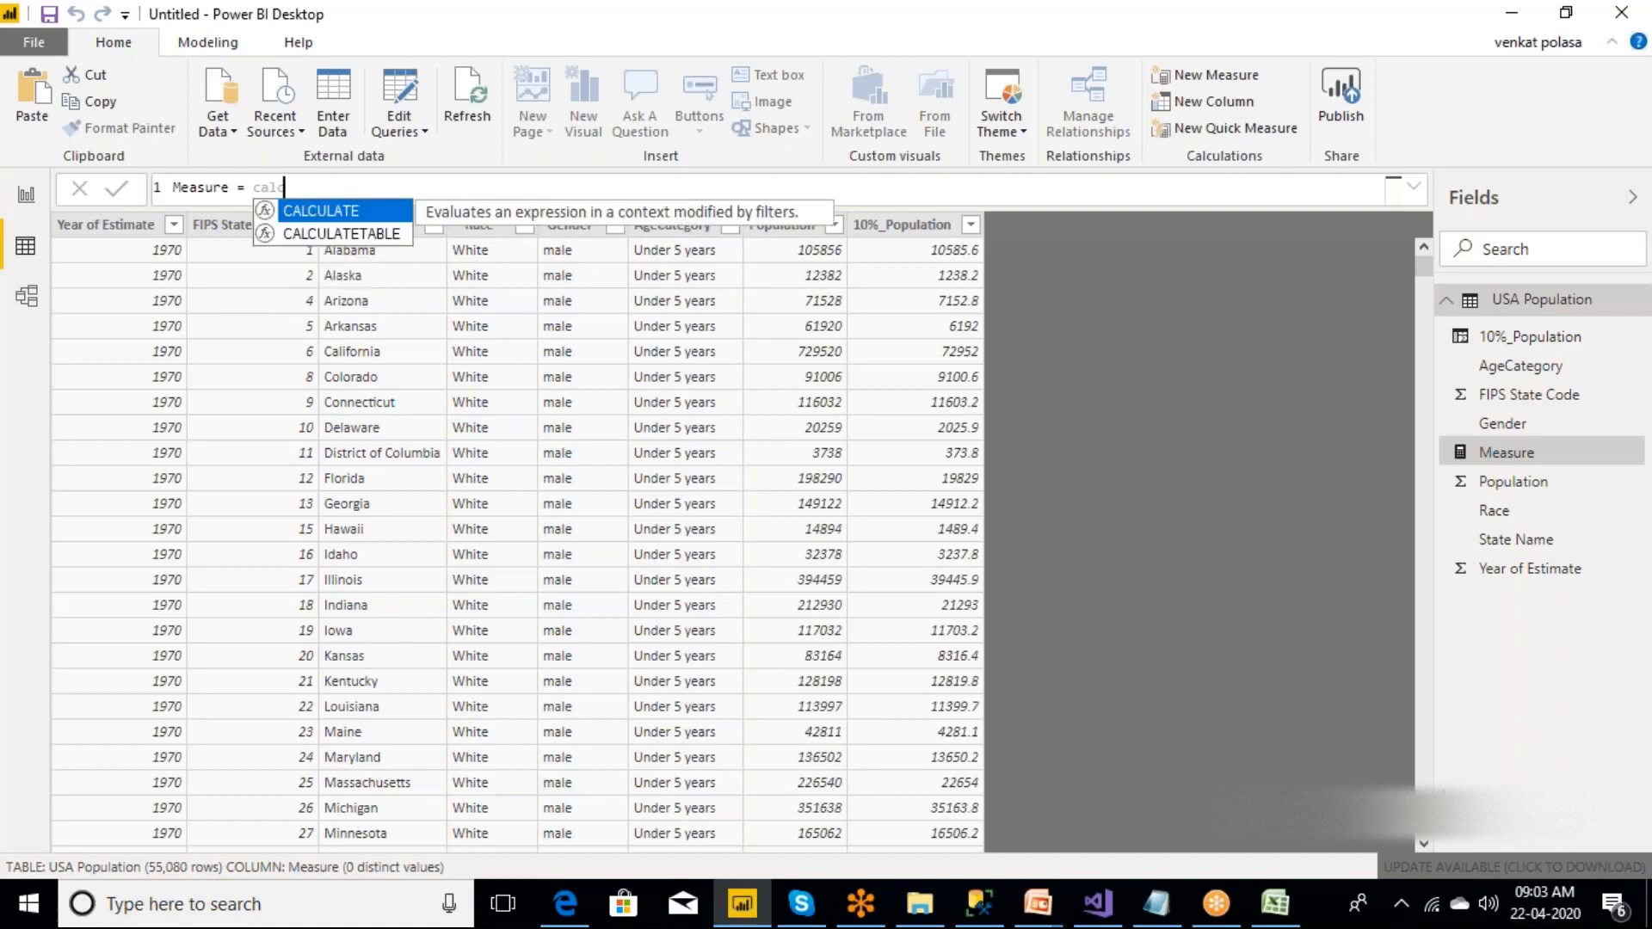
pyautogui.press('Tab')
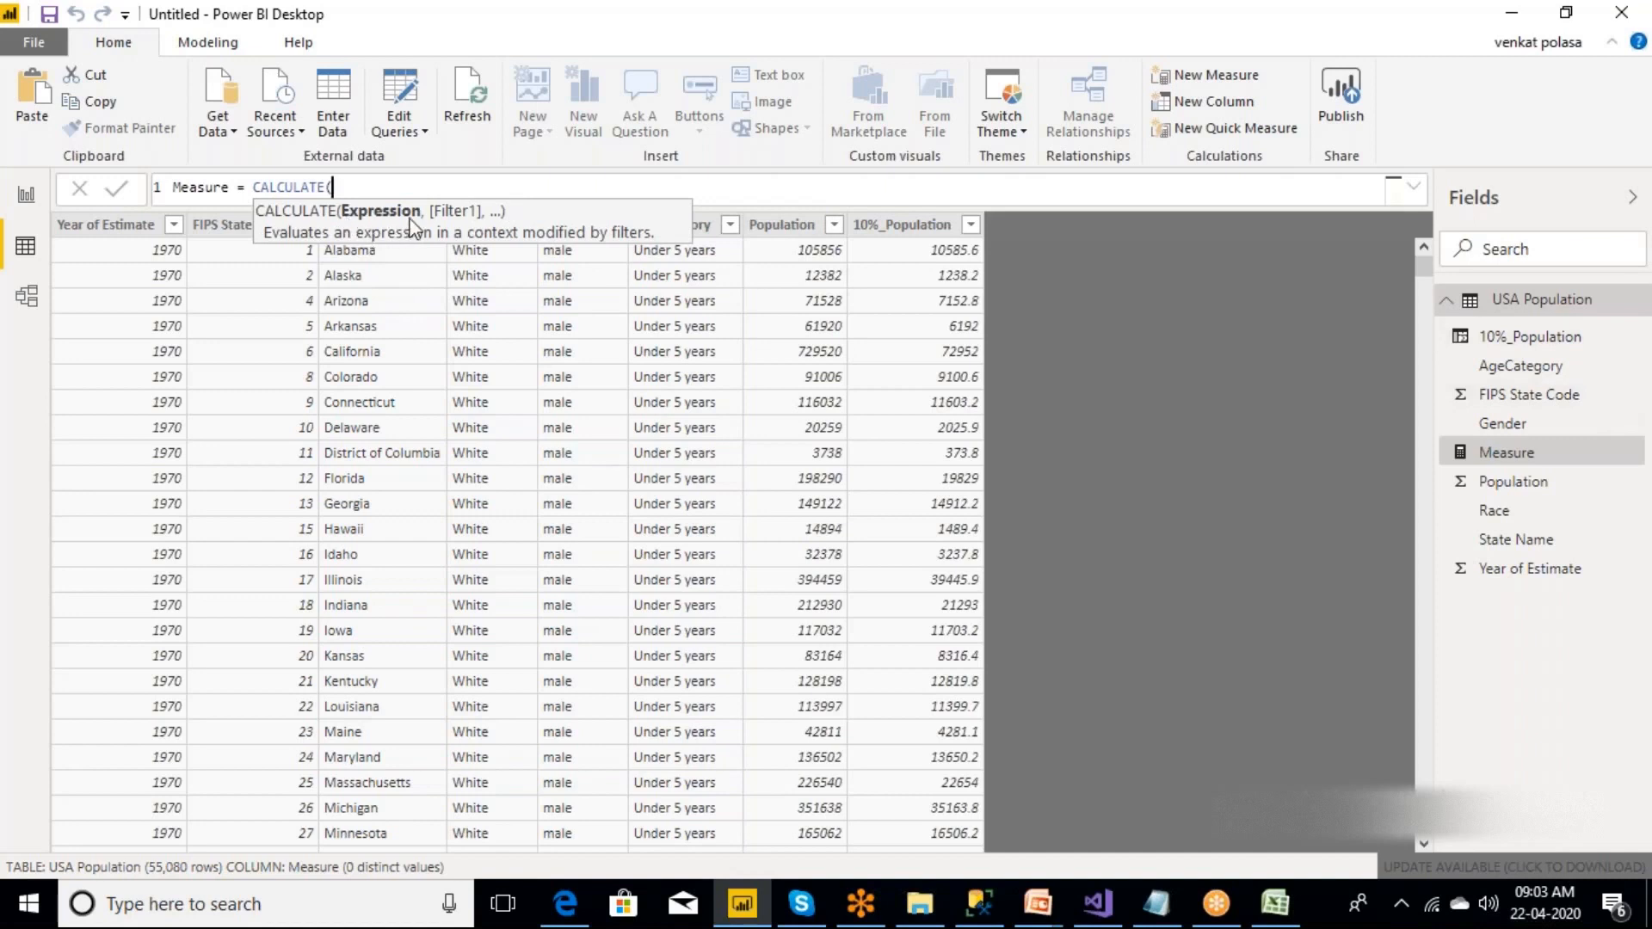
# Enter the sum of 'USA Population'[Population] as the CALCULATE expression.
pyautogui.write('sum')
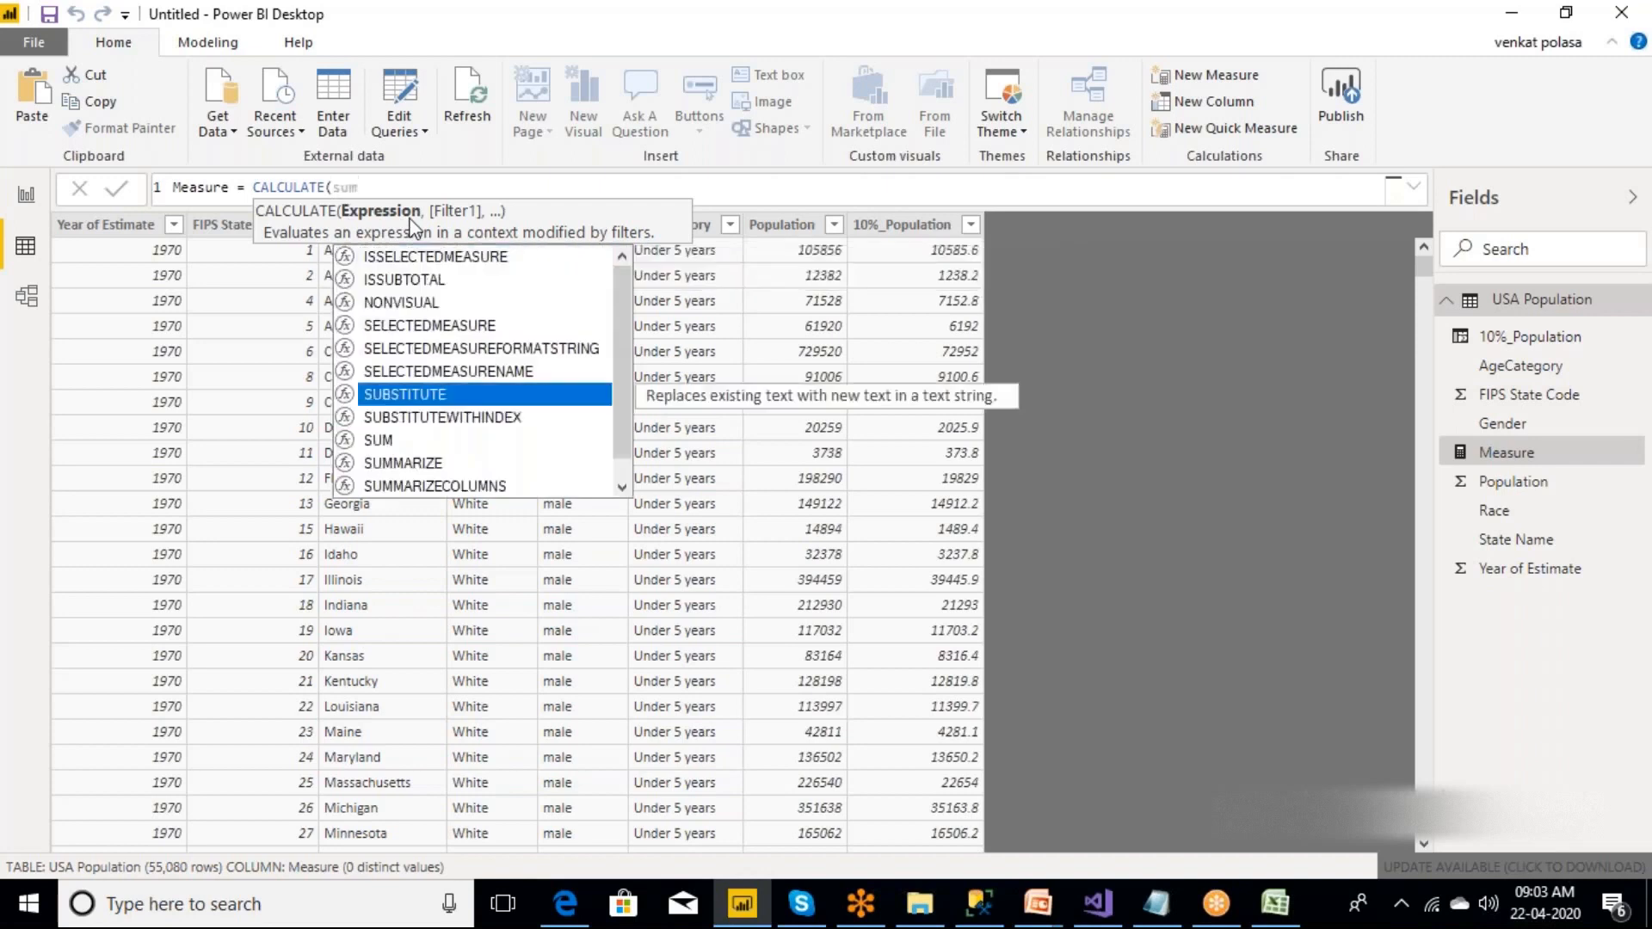
pyautogui.write('(')
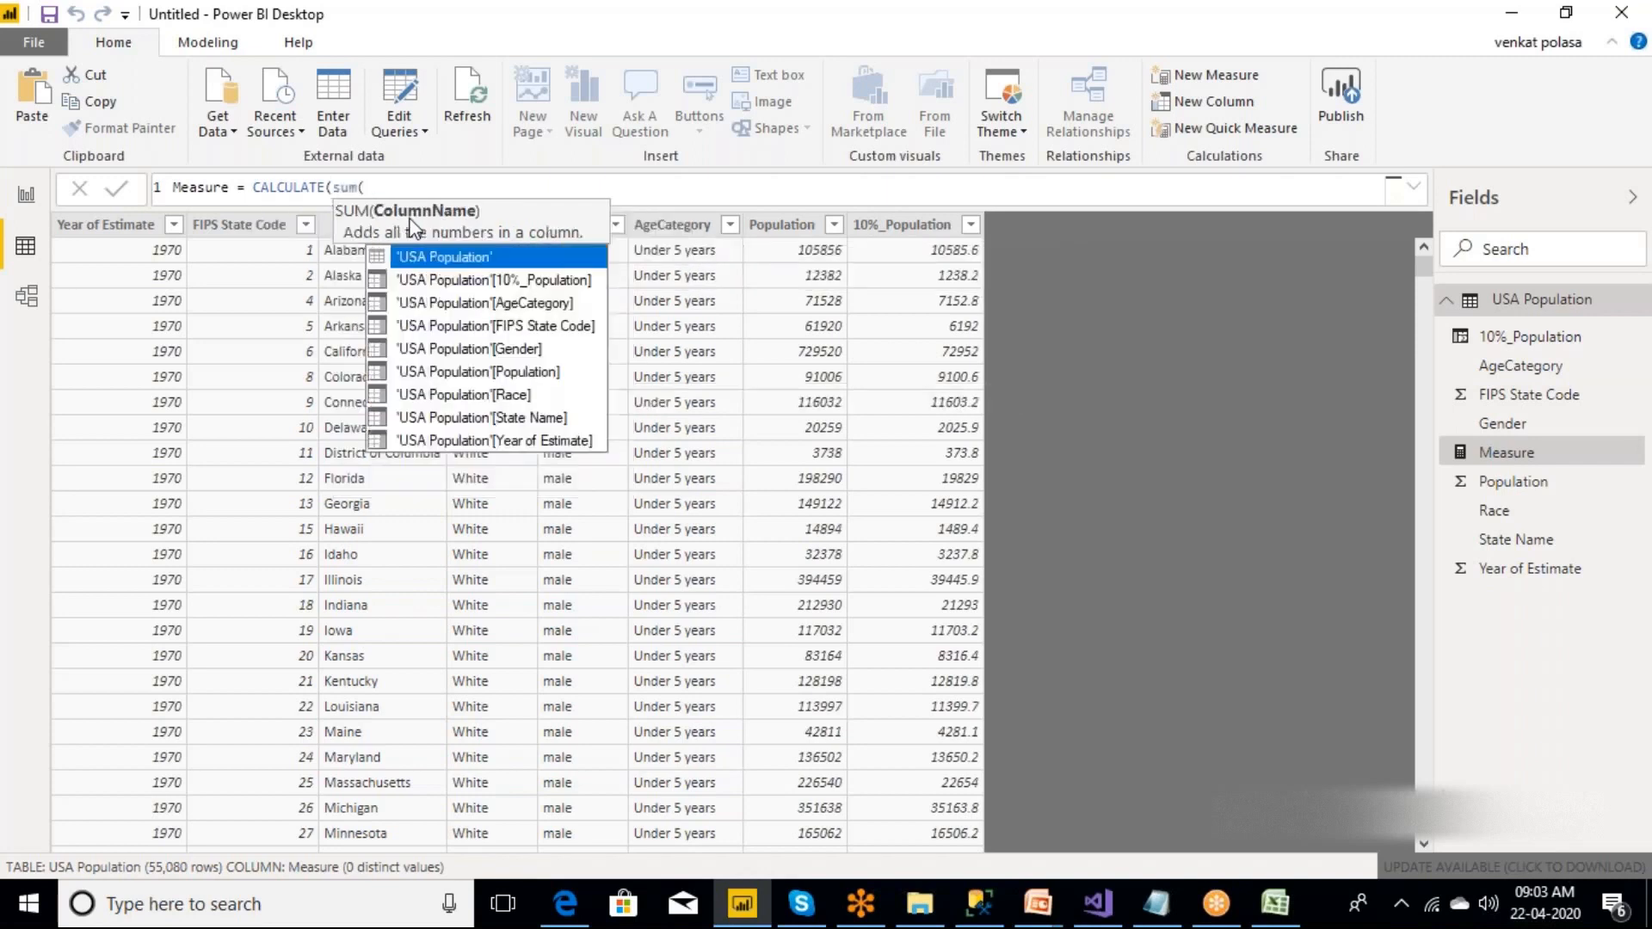
pyautogui.press('Down')
pyautogui.press('Down')
pyautogui.press('Down')
pyautogui.press('Down')
pyautogui.press('Down')
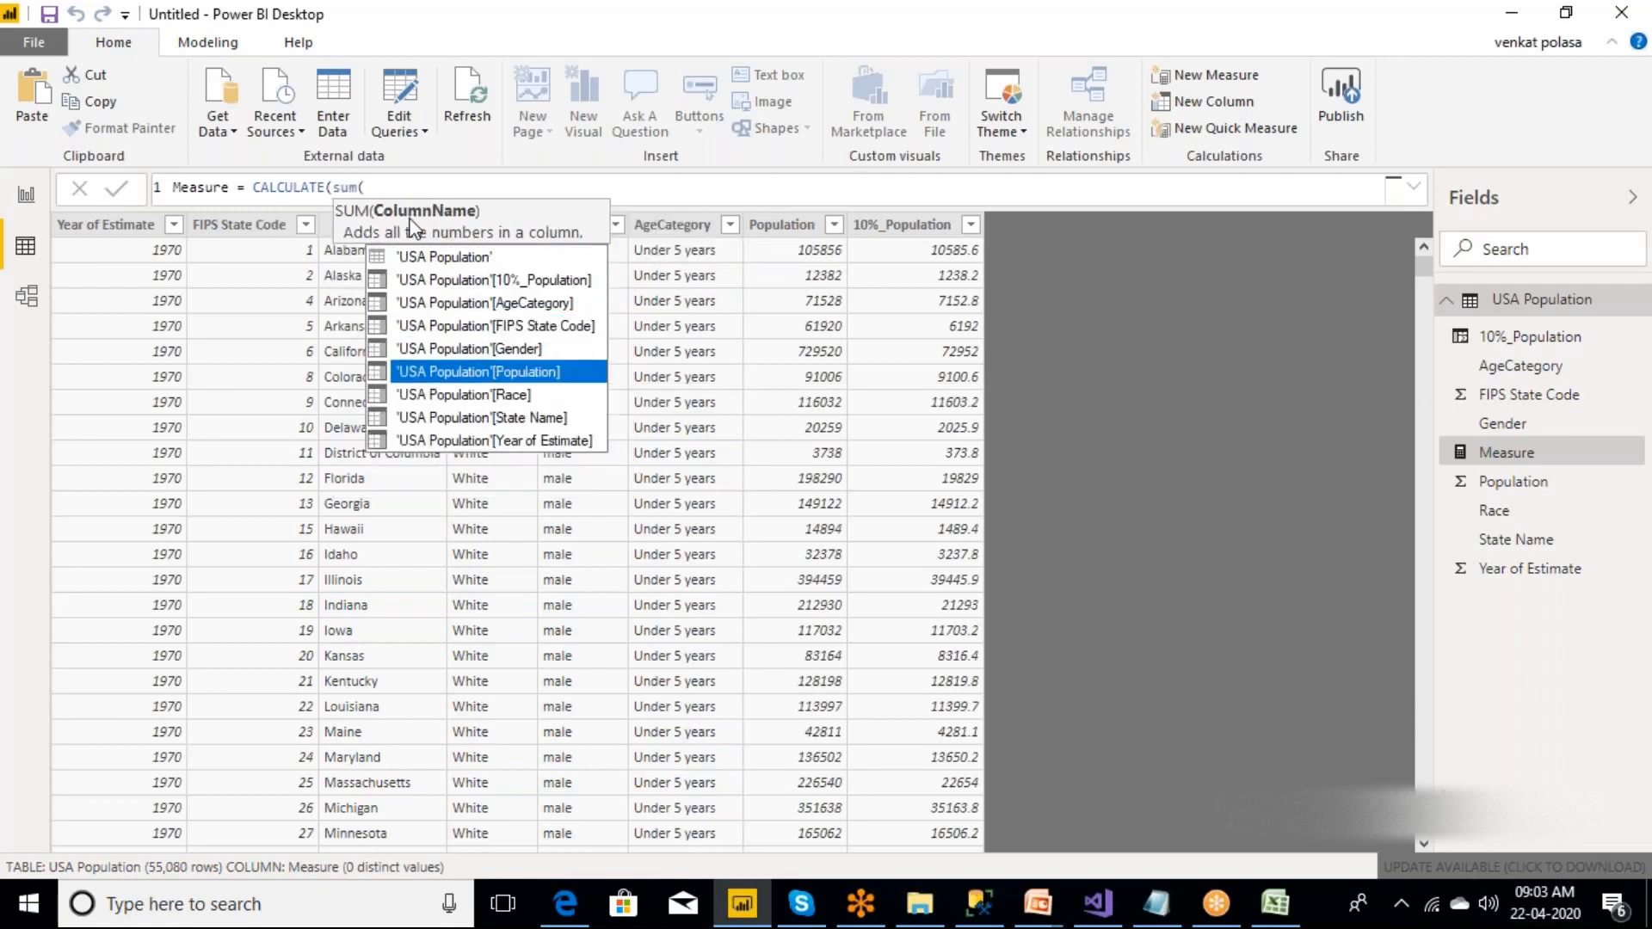
pyautogui.press('Tab')
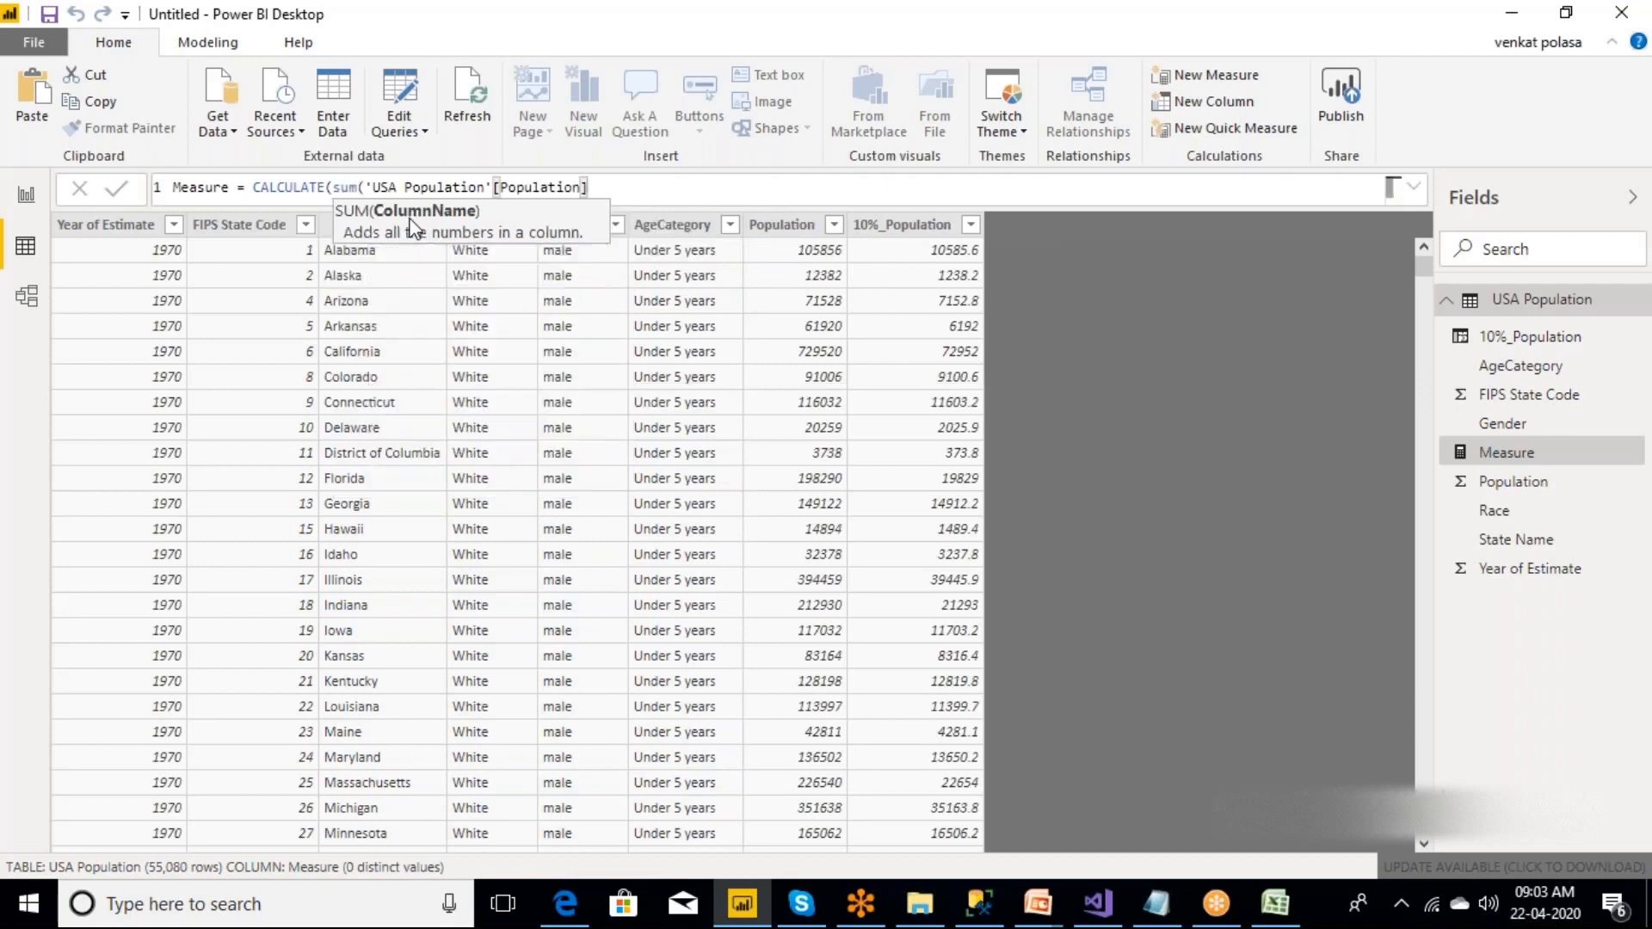
pyautogui.write(')')
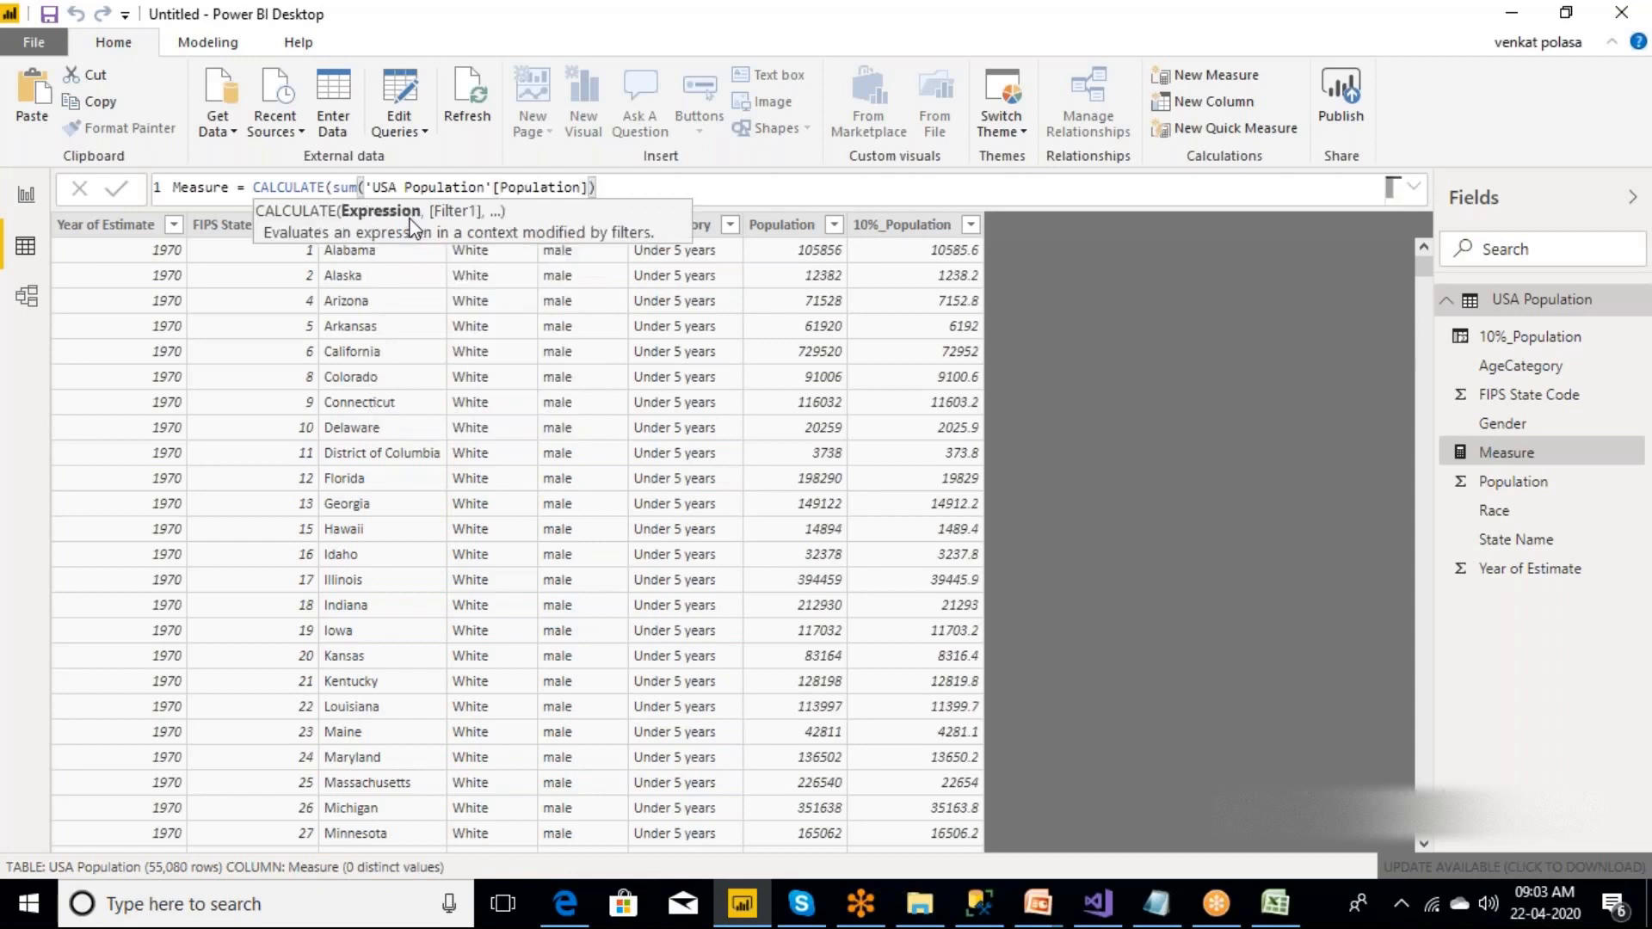
pyautogui.write(',')
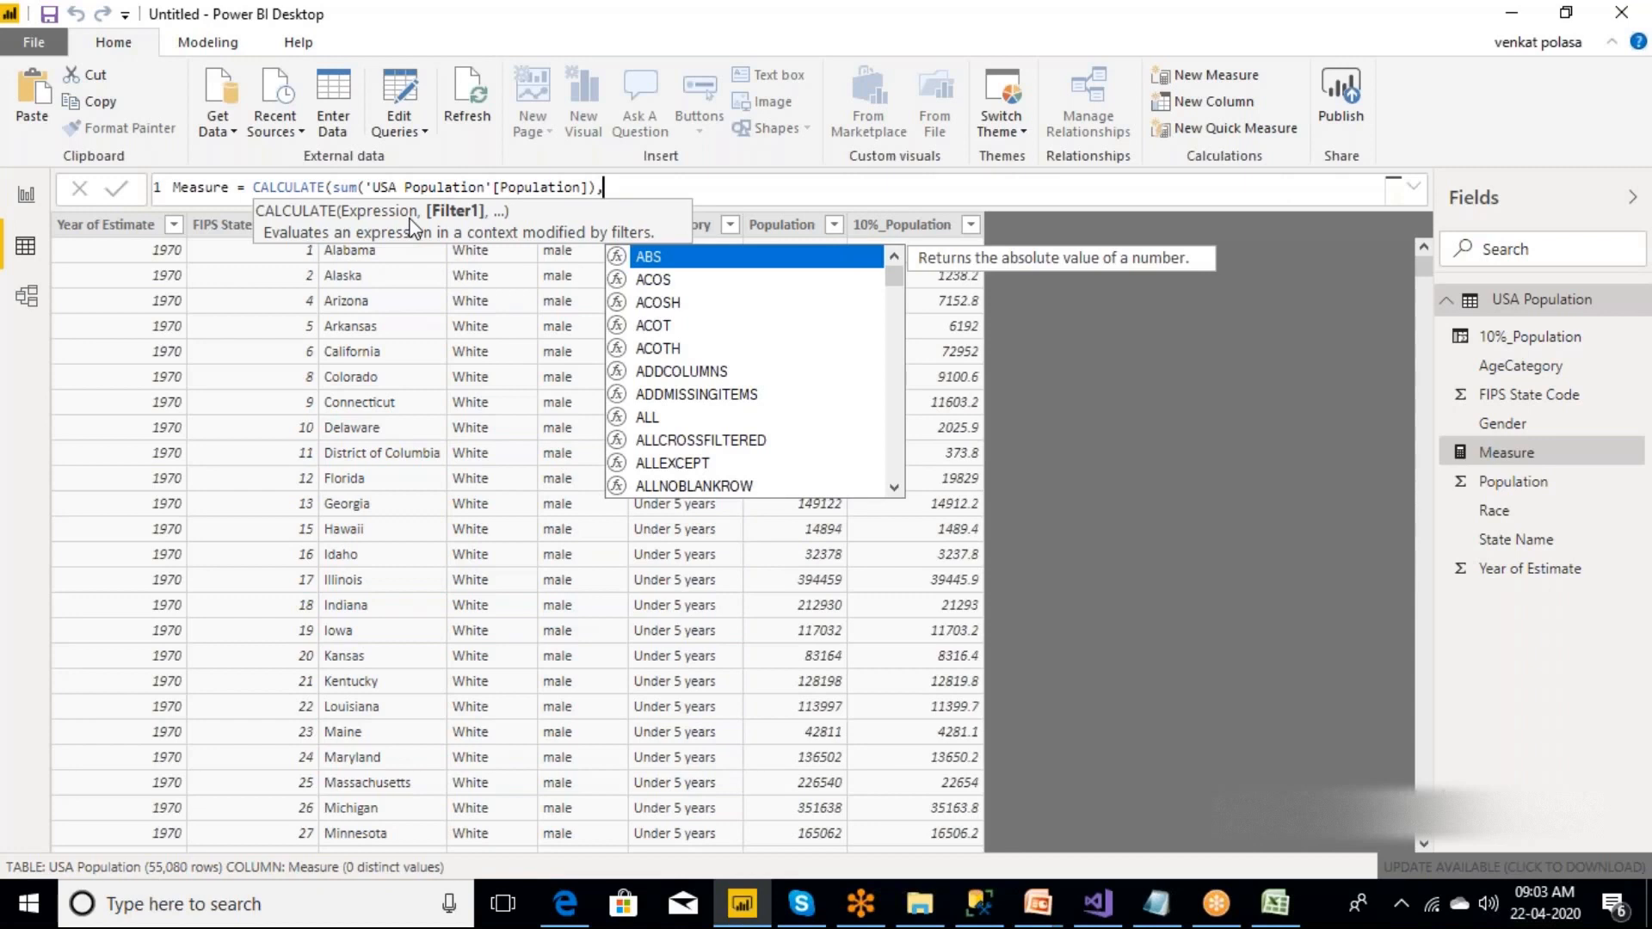
# Add the filter 'USA Population'[Gender]="male" to the CALCULATE function and close its parenthesis.
pyautogui.write('gen')
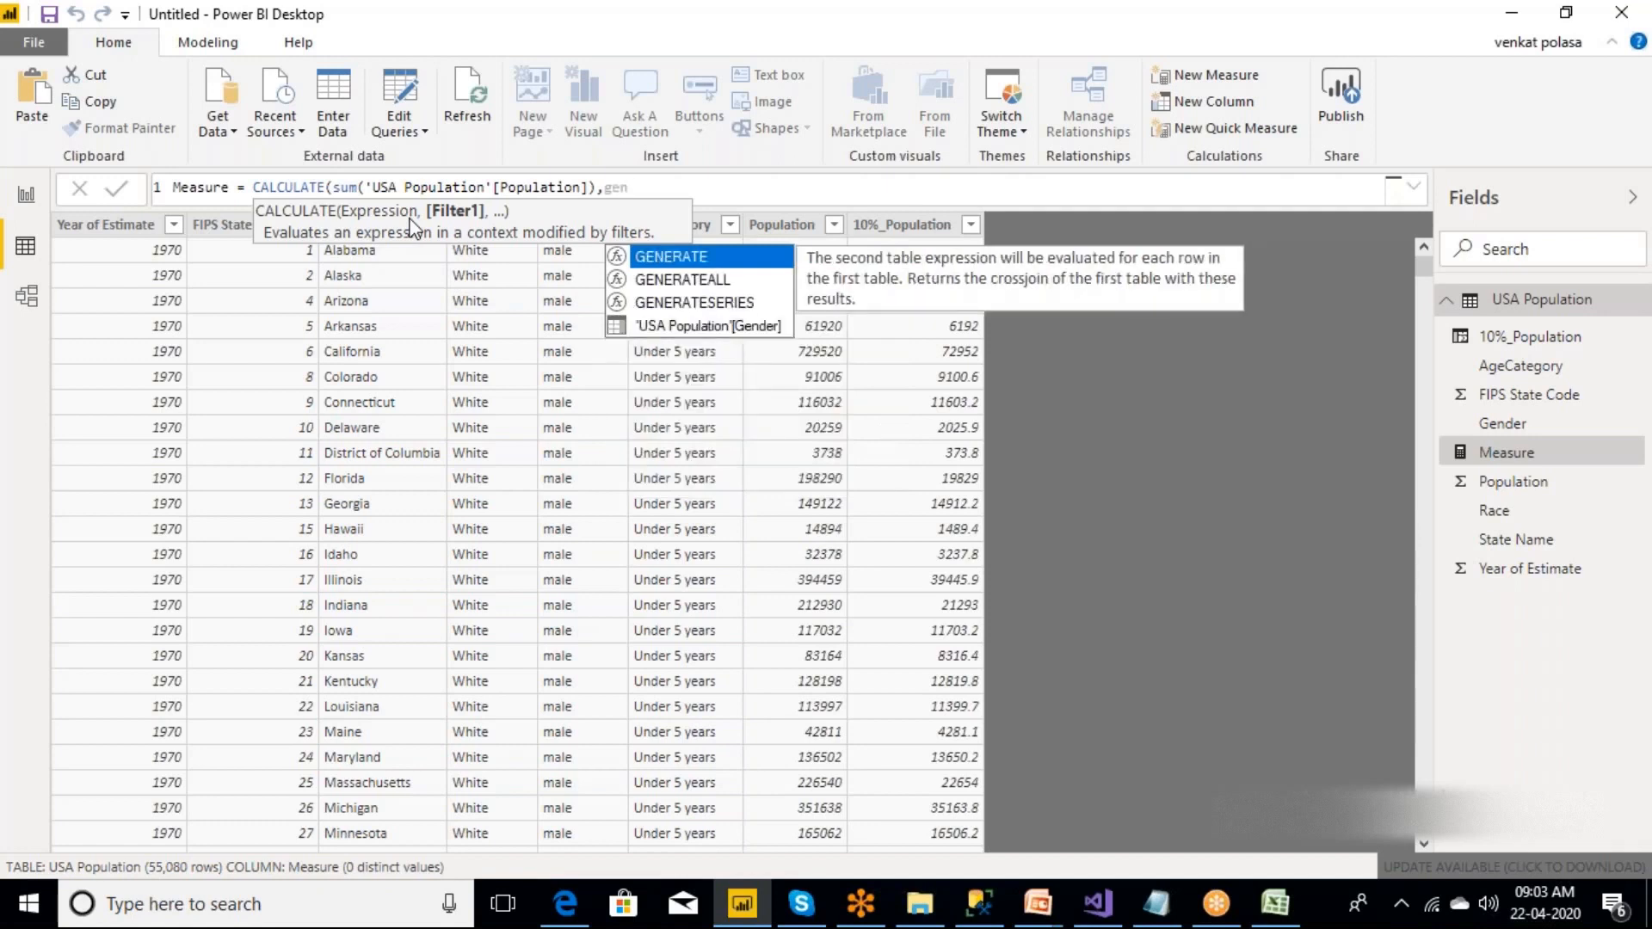
pyautogui.press('Down')
pyautogui.press('Down')
pyautogui.press('Down')
pyautogui.press('Tab')
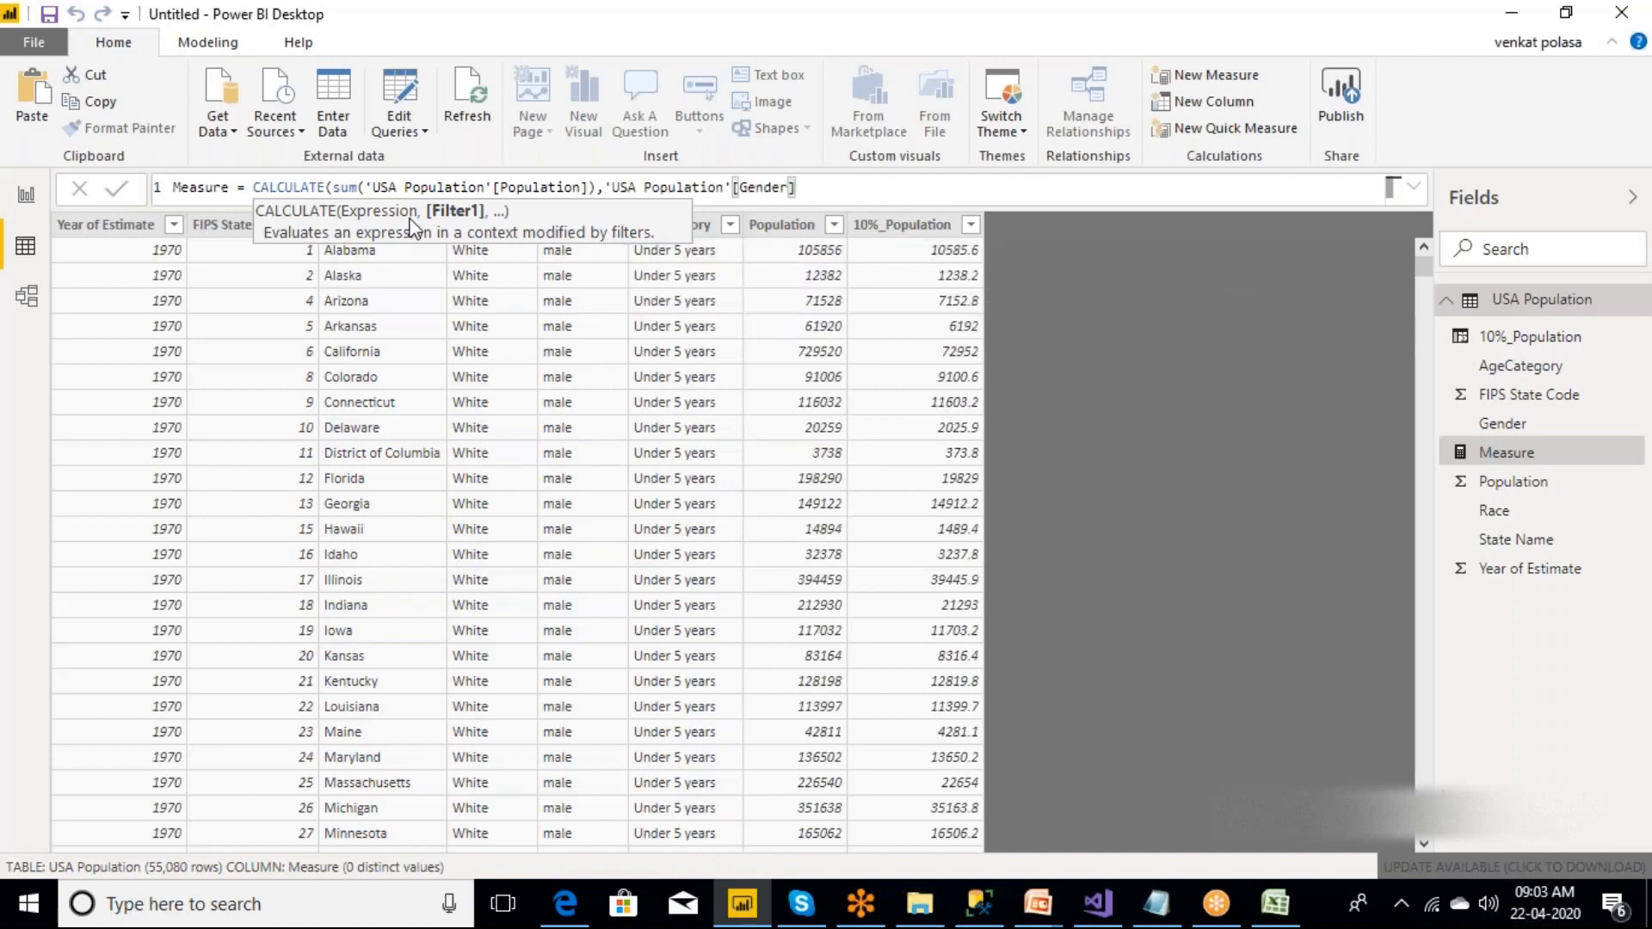
pyautogui.write('="male")')
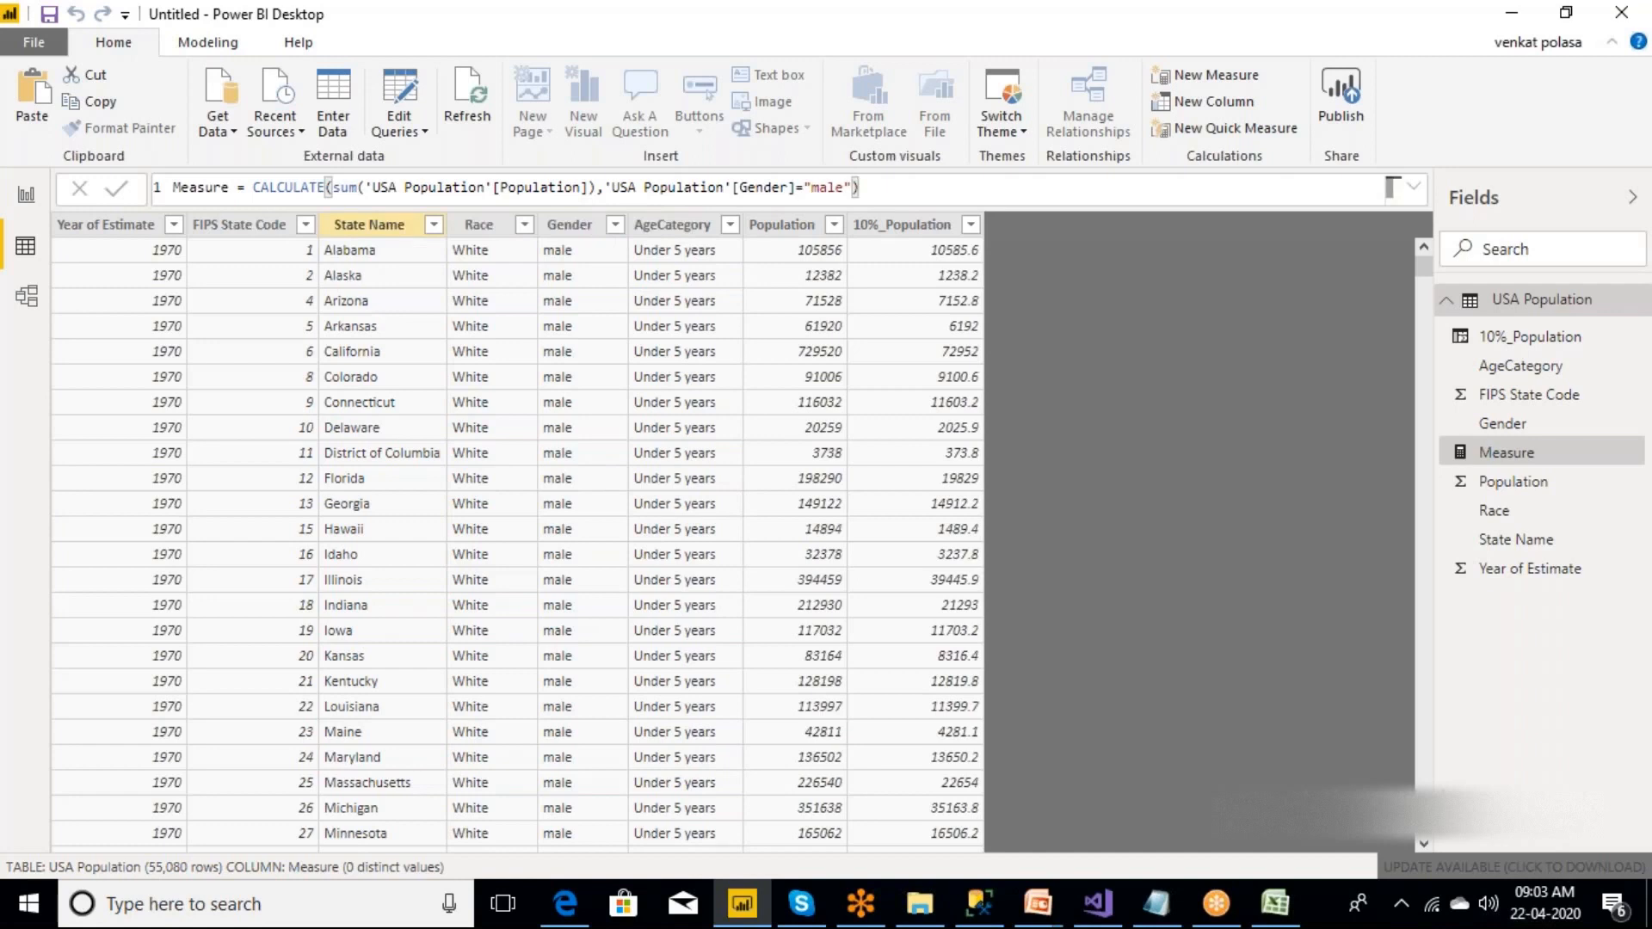
pyautogui.write(')')
pyautogui.press('BackSpace')
# Name the measure MalePopulation in its formula and commit it.
pyautogui.click(237, 186)
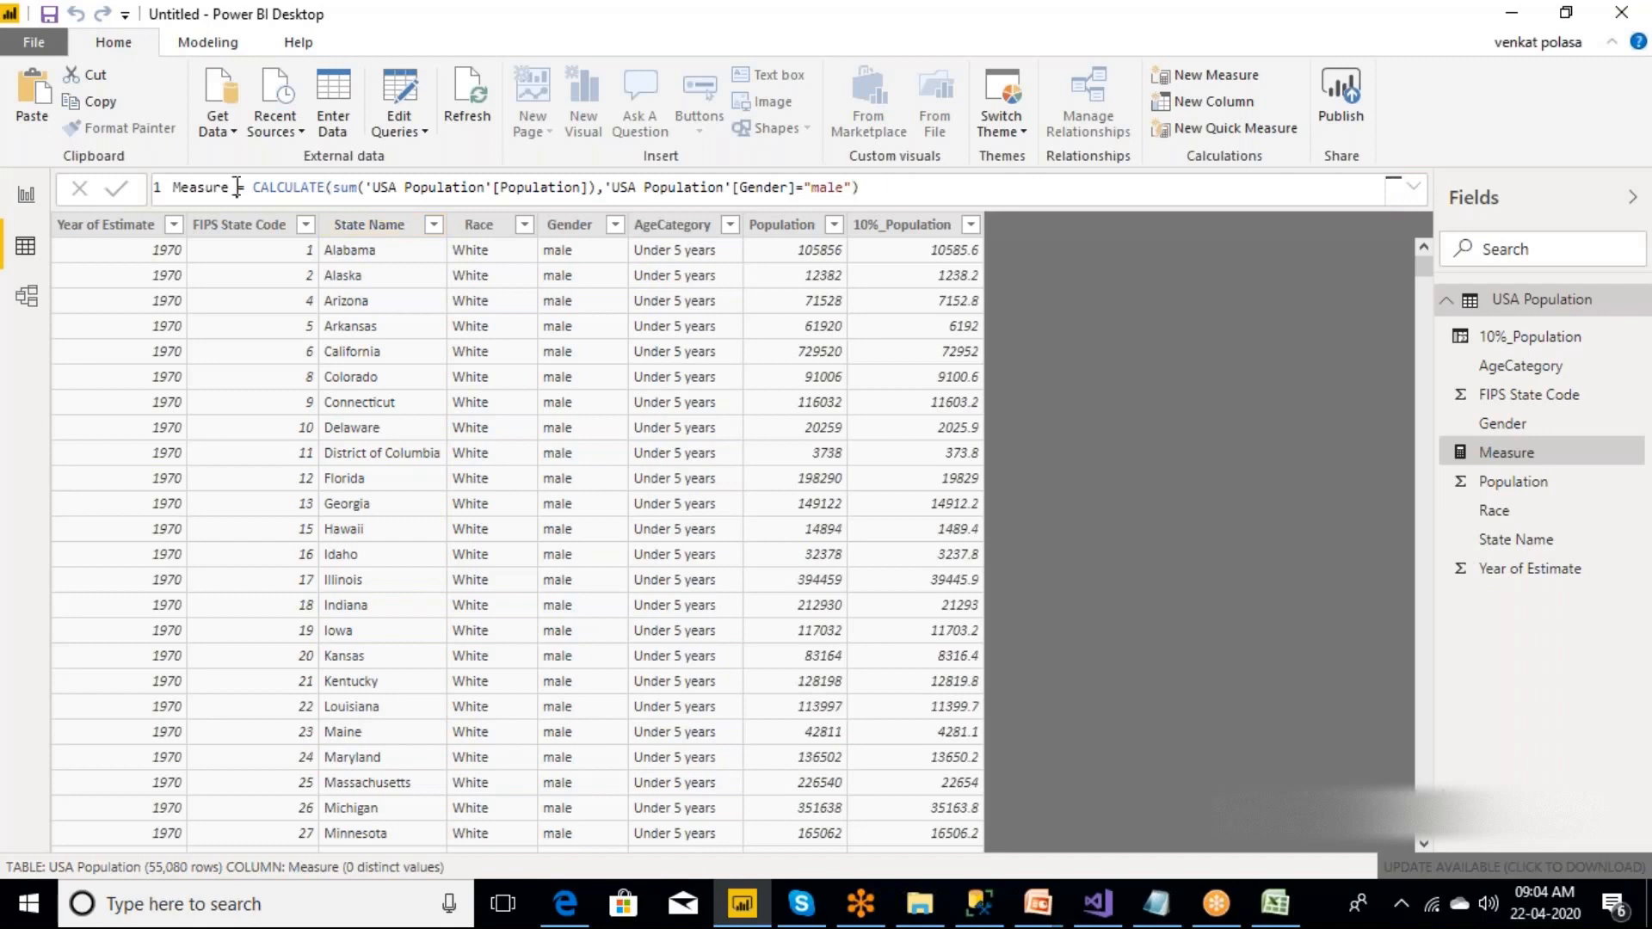
pyautogui.press('BackSpace')
pyautogui.press('BackSpace')
pyautogui.press('BackSpace')
pyautogui.press('BackSpace')
pyautogui.press('BackSpace')
pyautogui.press('BackSpace')
pyautogui.press('BackSpace')
pyautogui.press('BackSpace')
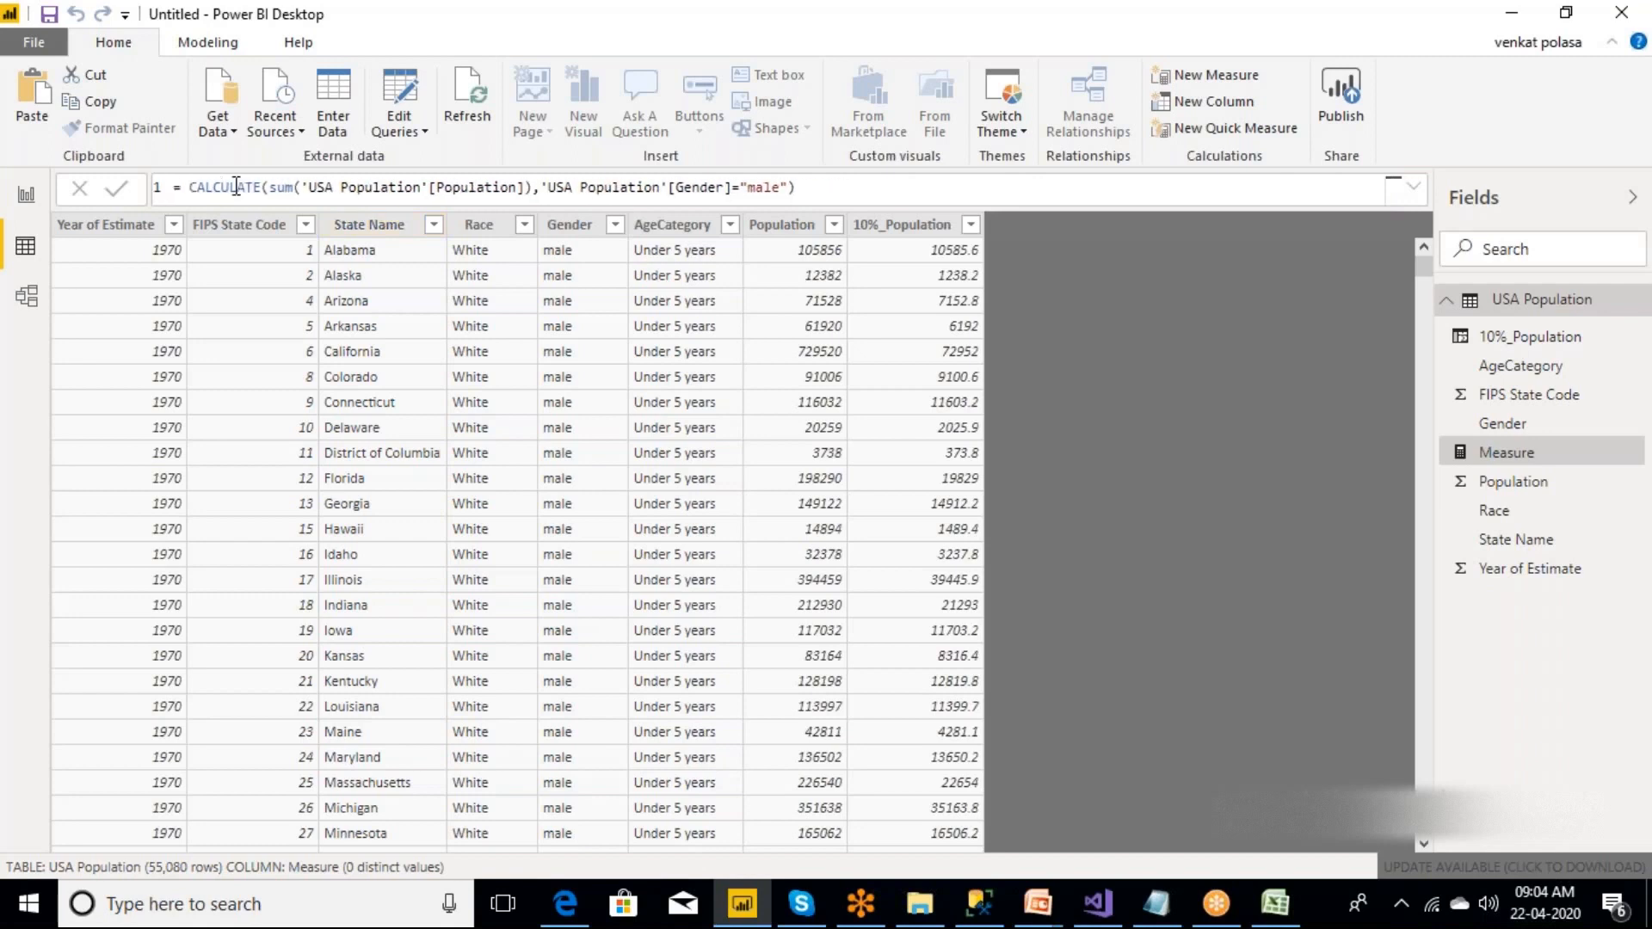
pyautogui.write('MalePopulation')
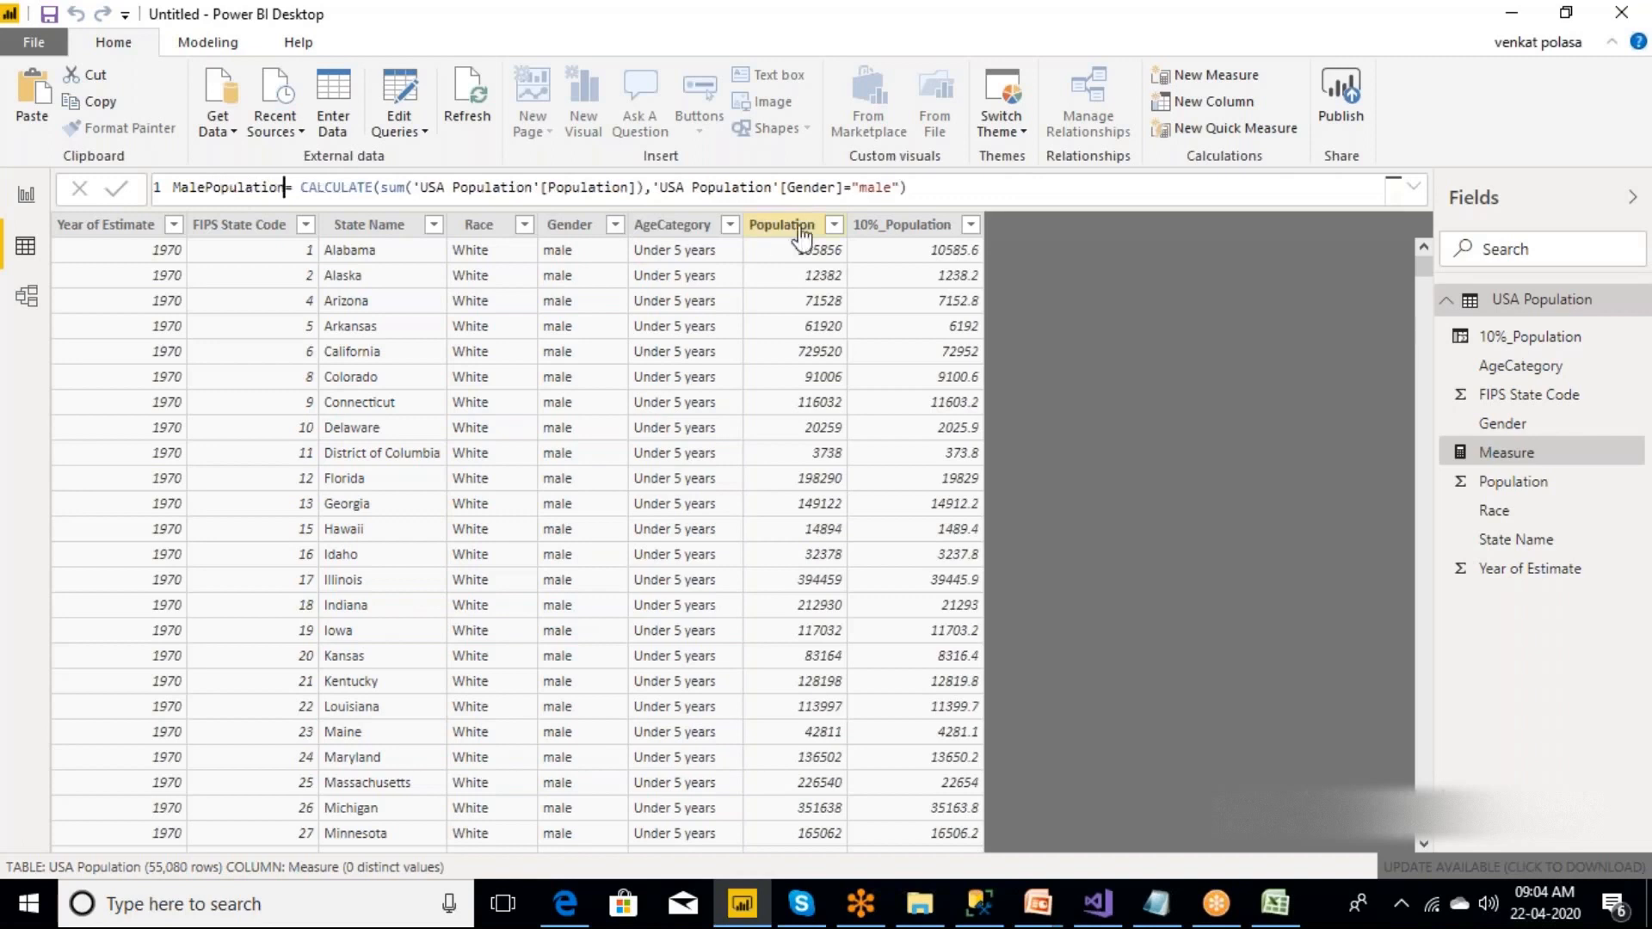
pyautogui.click(919, 192)
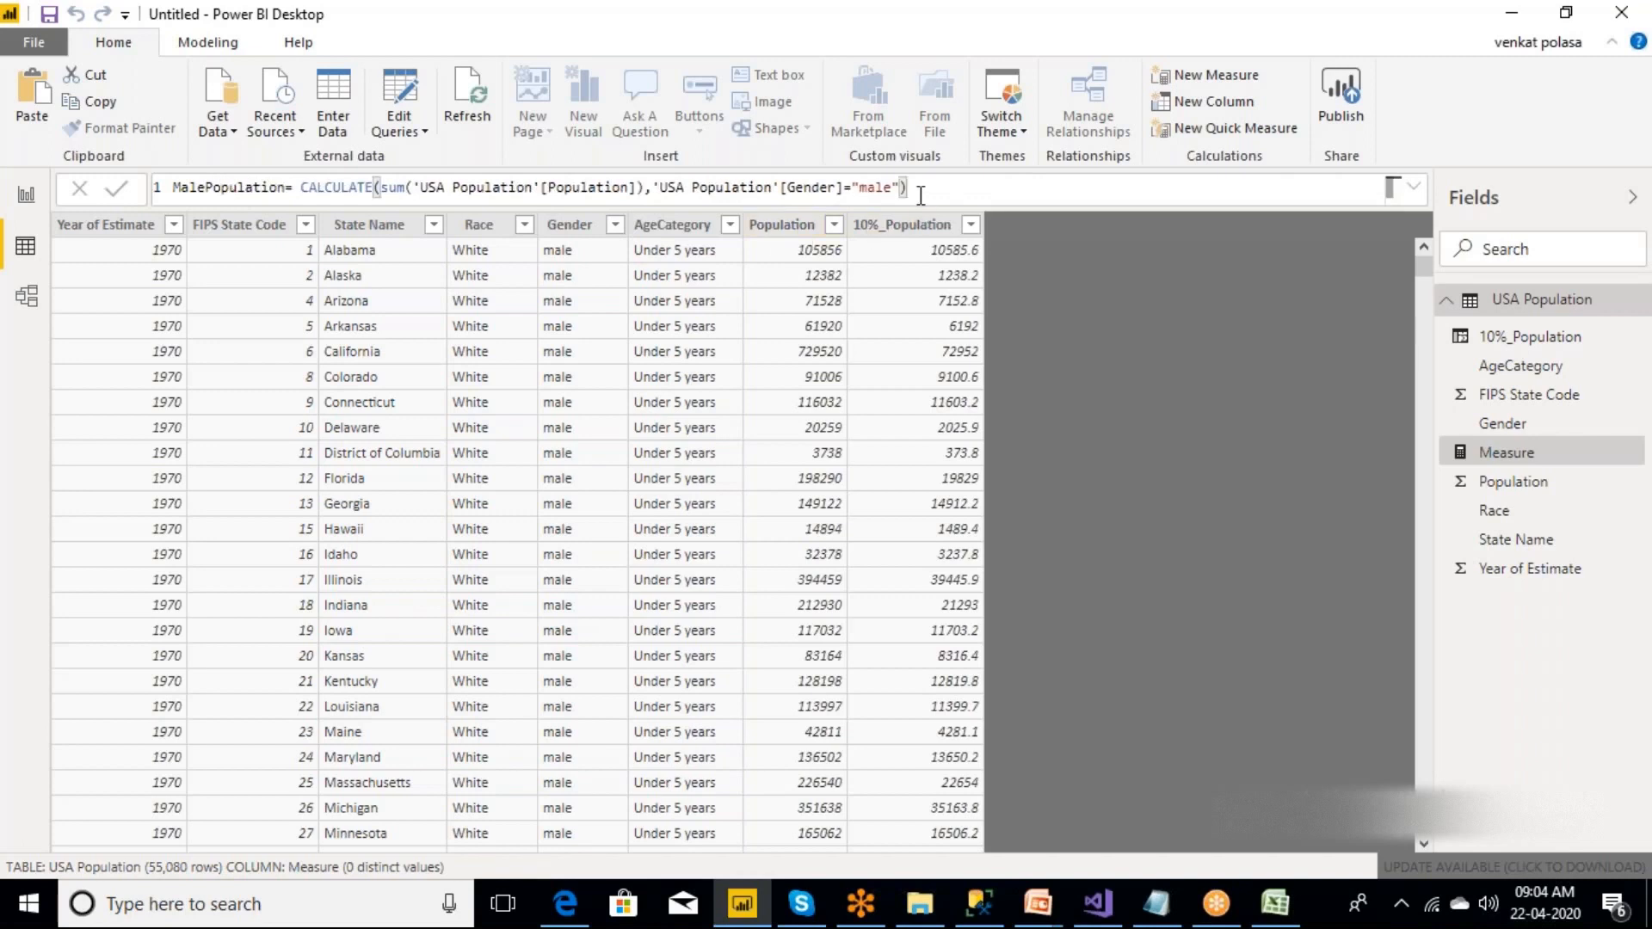
pyautogui.press('Return')
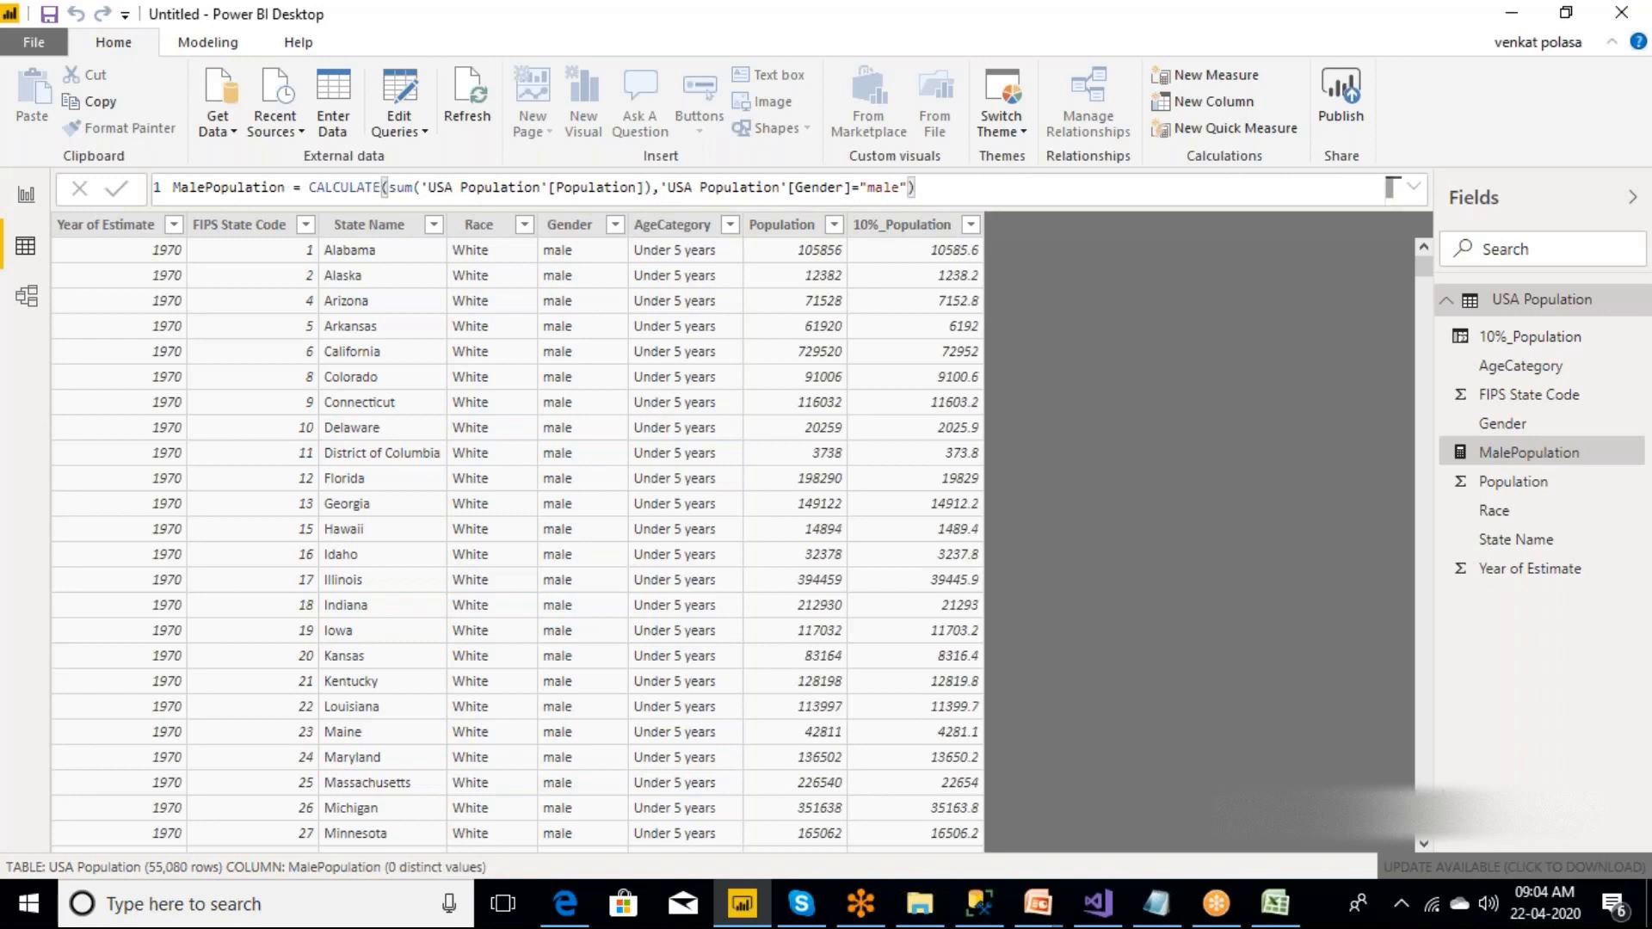
pyautogui.rightClick(1531, 303)
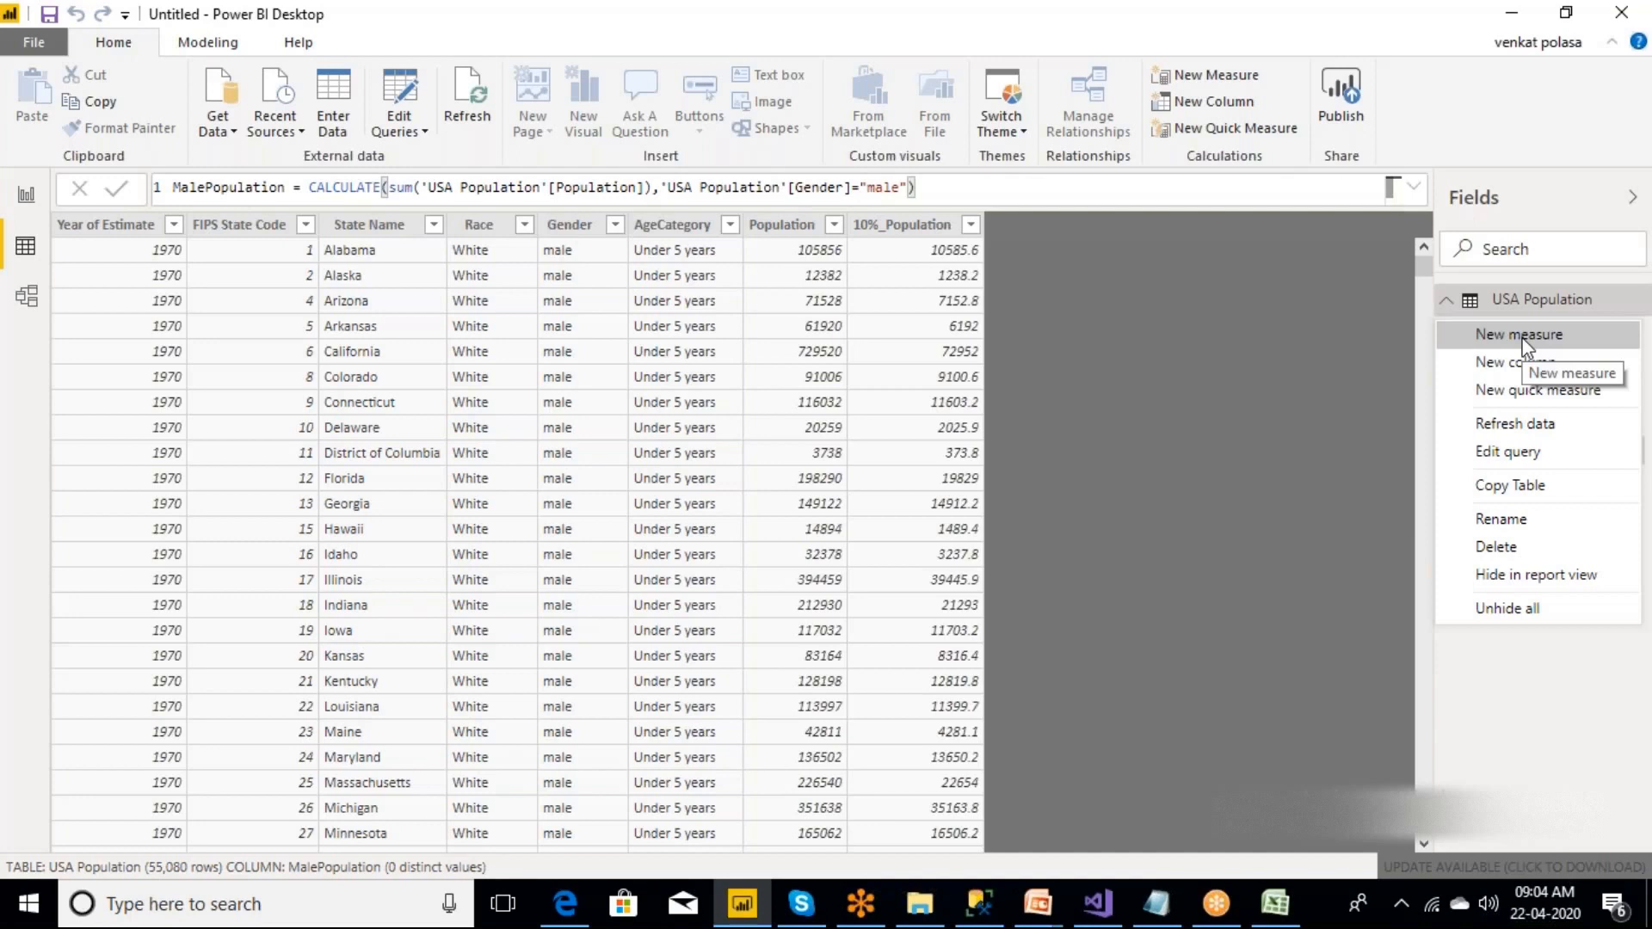
pyautogui.moveTo(938, 188); pyautogui.dragTo(79, 209)
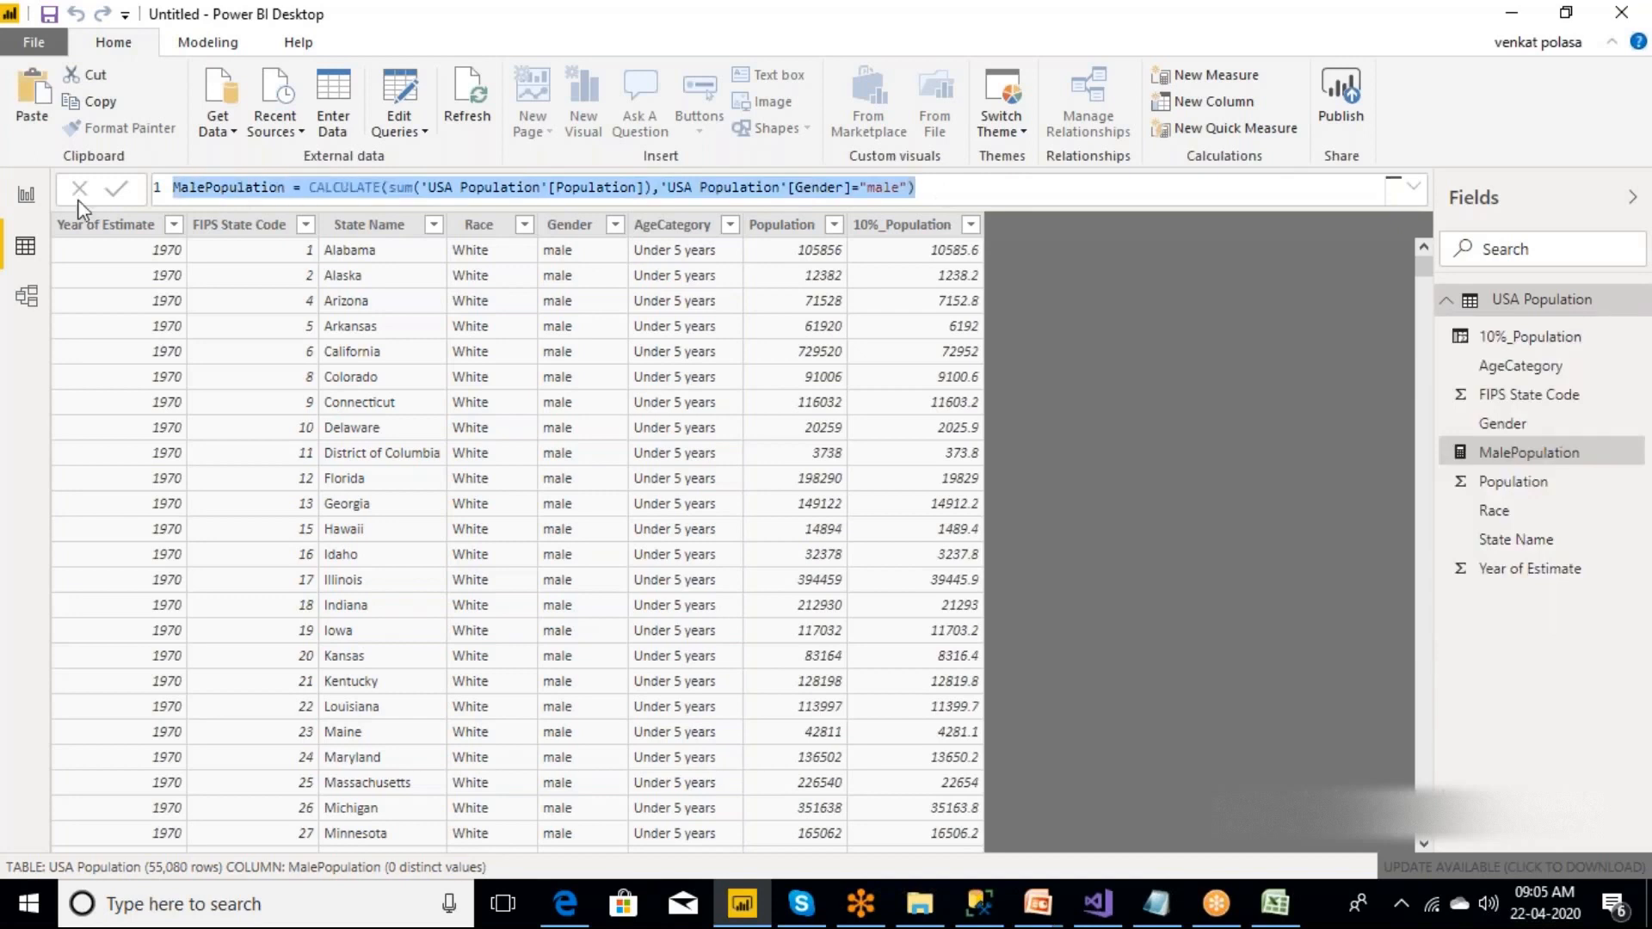
# Add the MalePopulation measure to the report page as a card, placed and widened in the page's upper-left area.
pyautogui.click(20, 204)
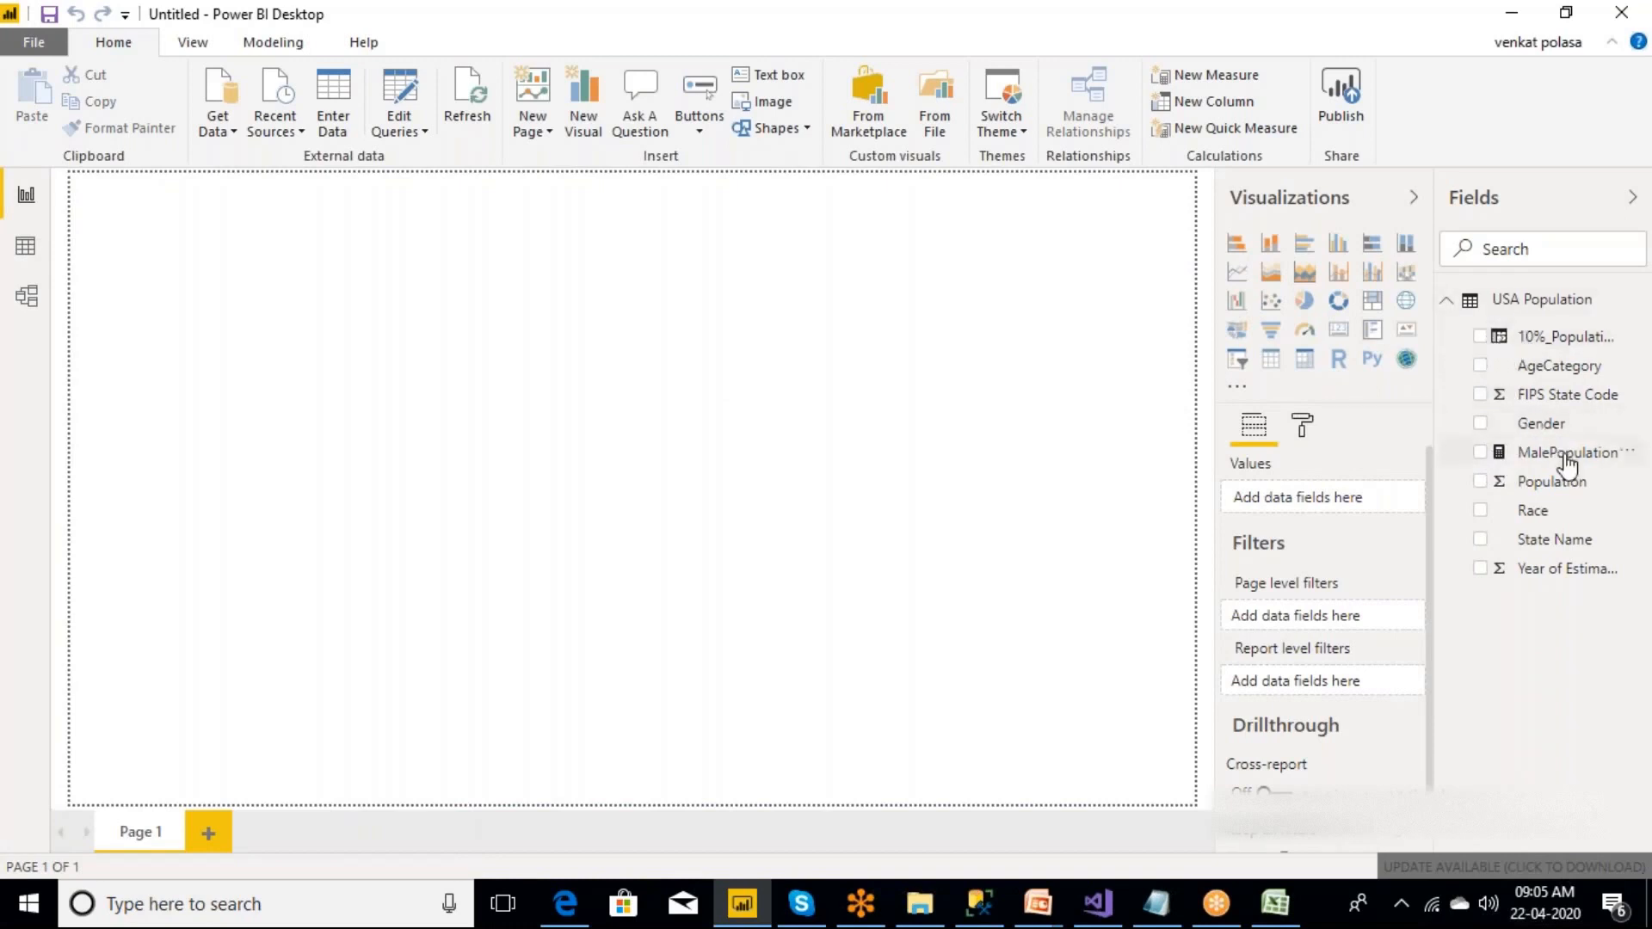
pyautogui.moveTo(1568, 464); pyautogui.dragTo(737, 391)
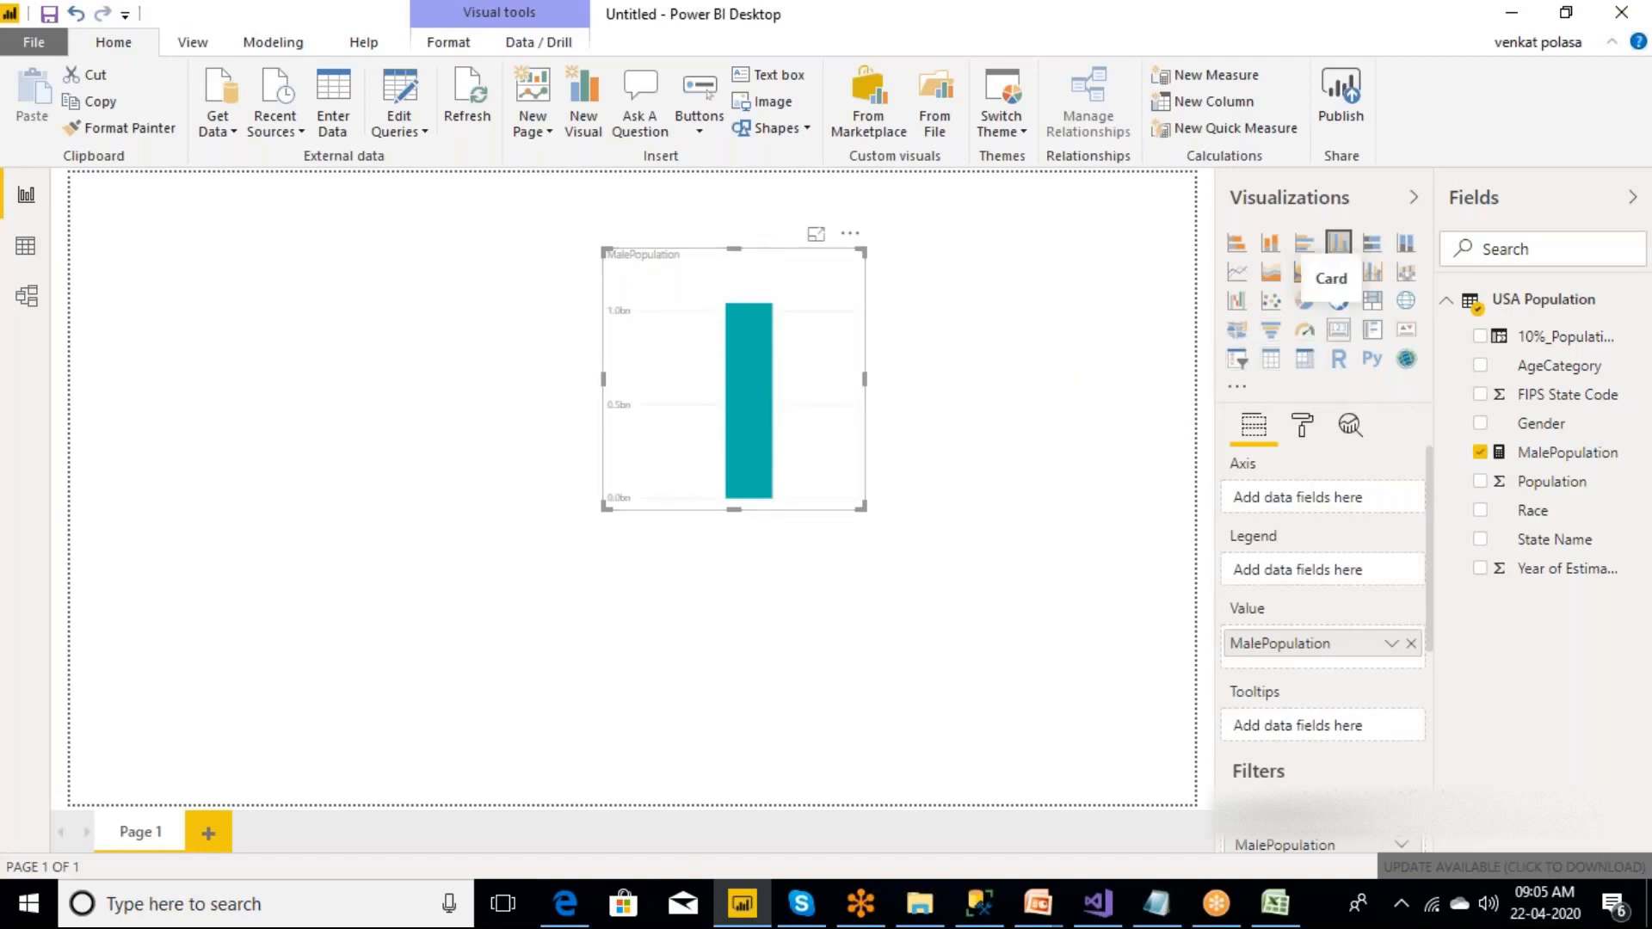
pyautogui.click(1338, 329)
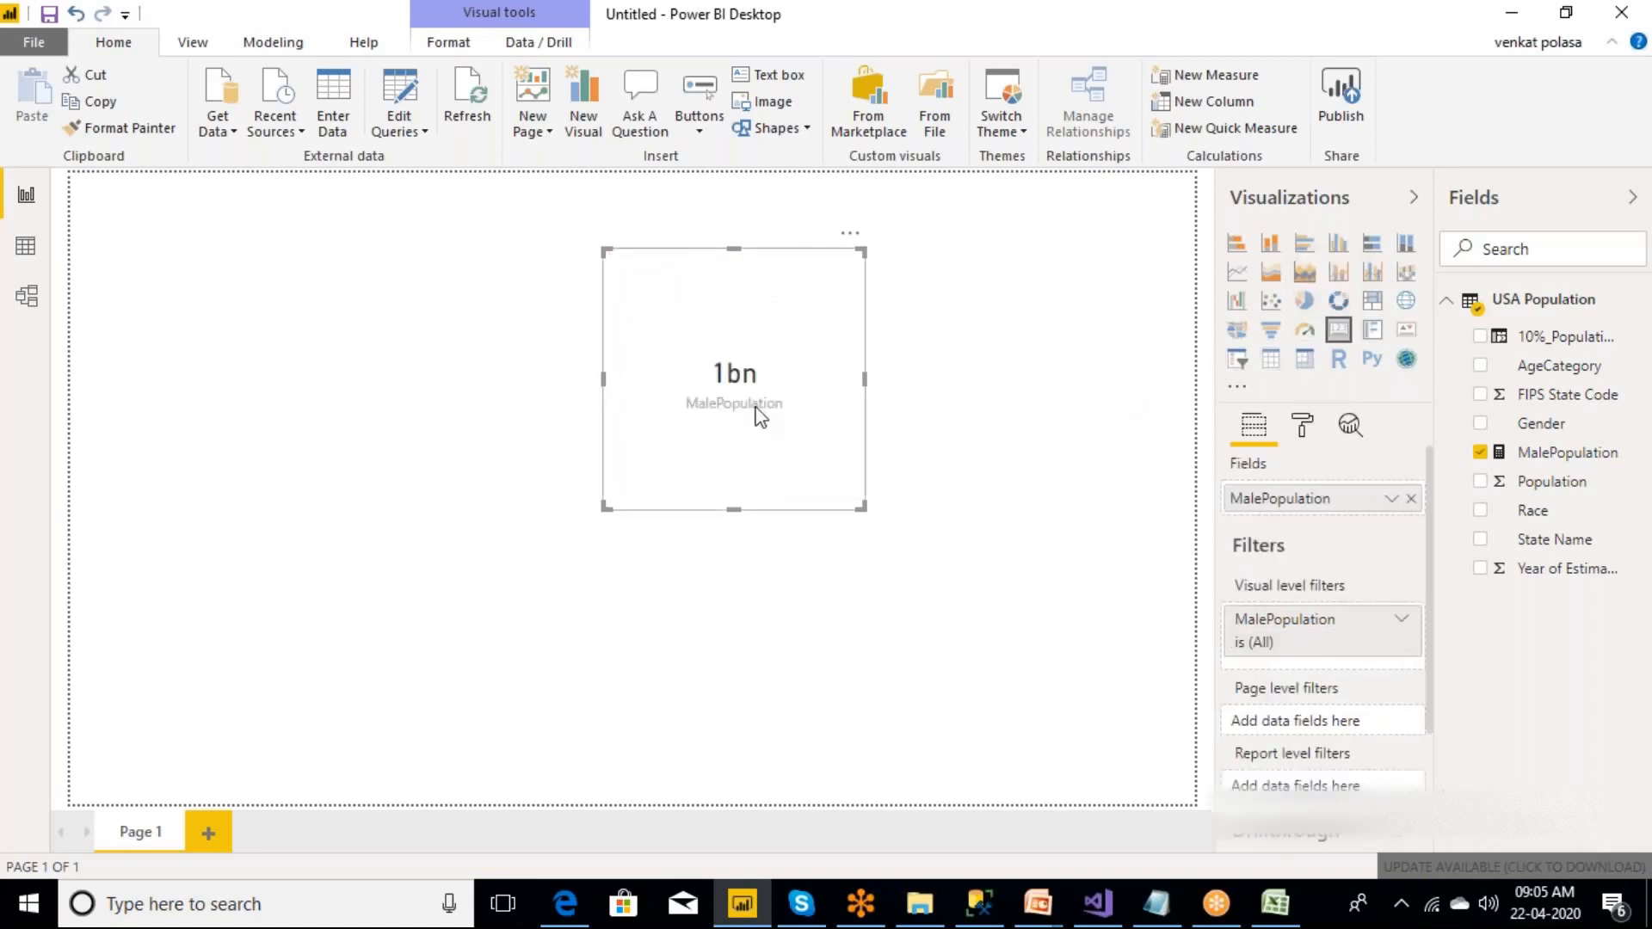
pyautogui.moveTo(753, 284); pyautogui.dragTo(237, 230)
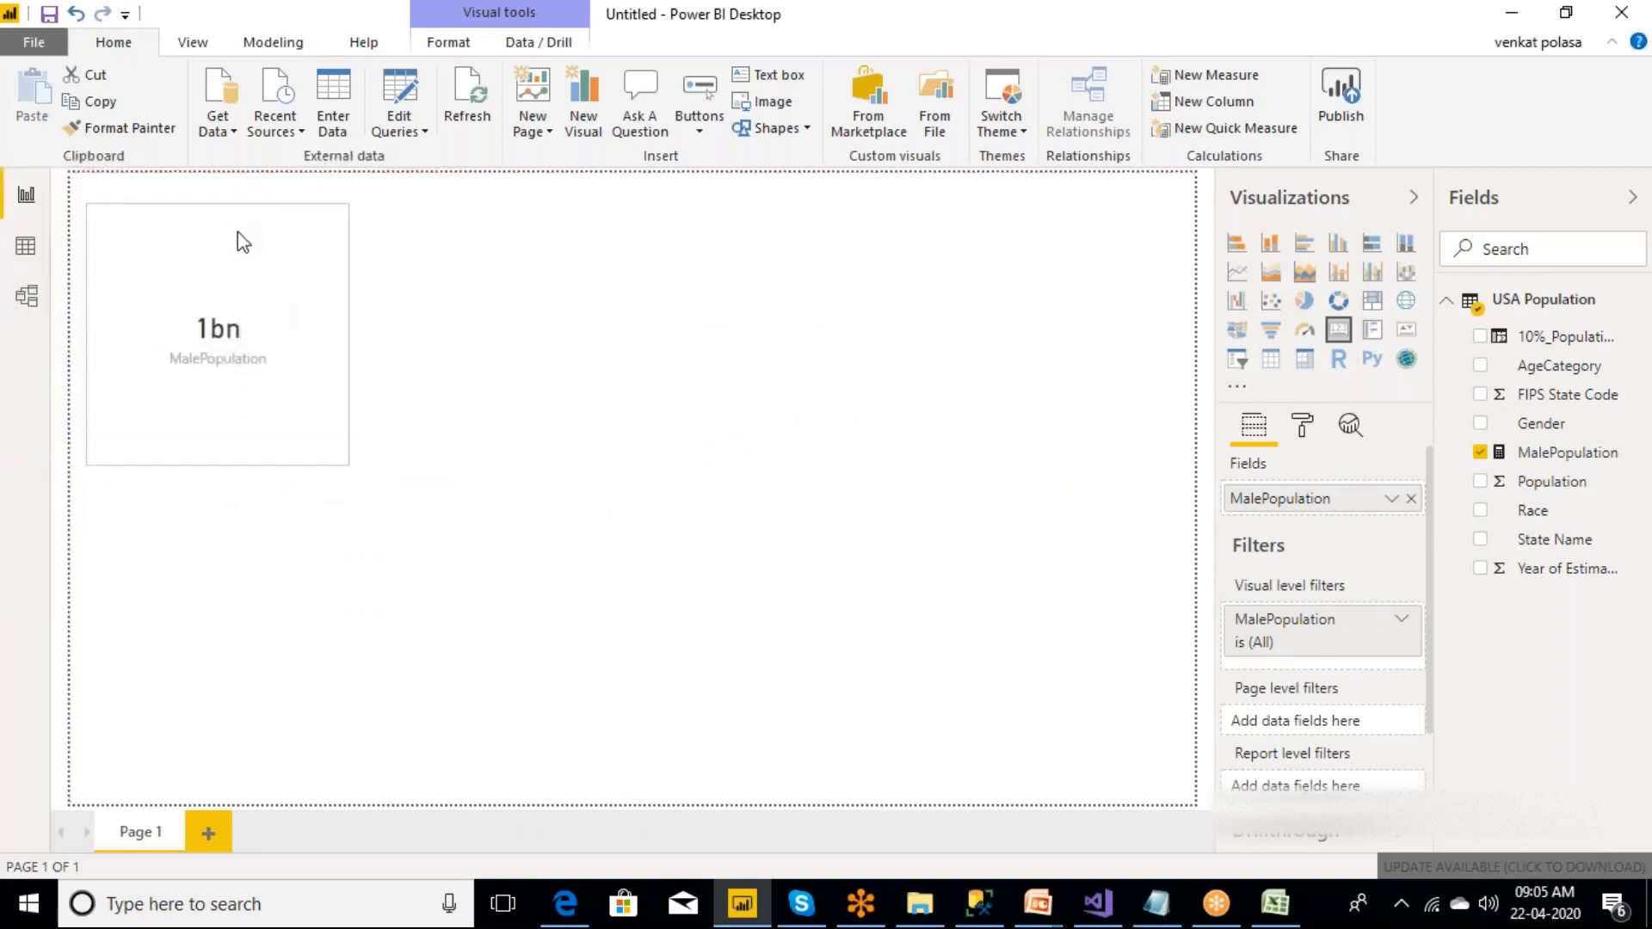
pyautogui.moveTo(349, 465); pyautogui.dragTo(457, 383)
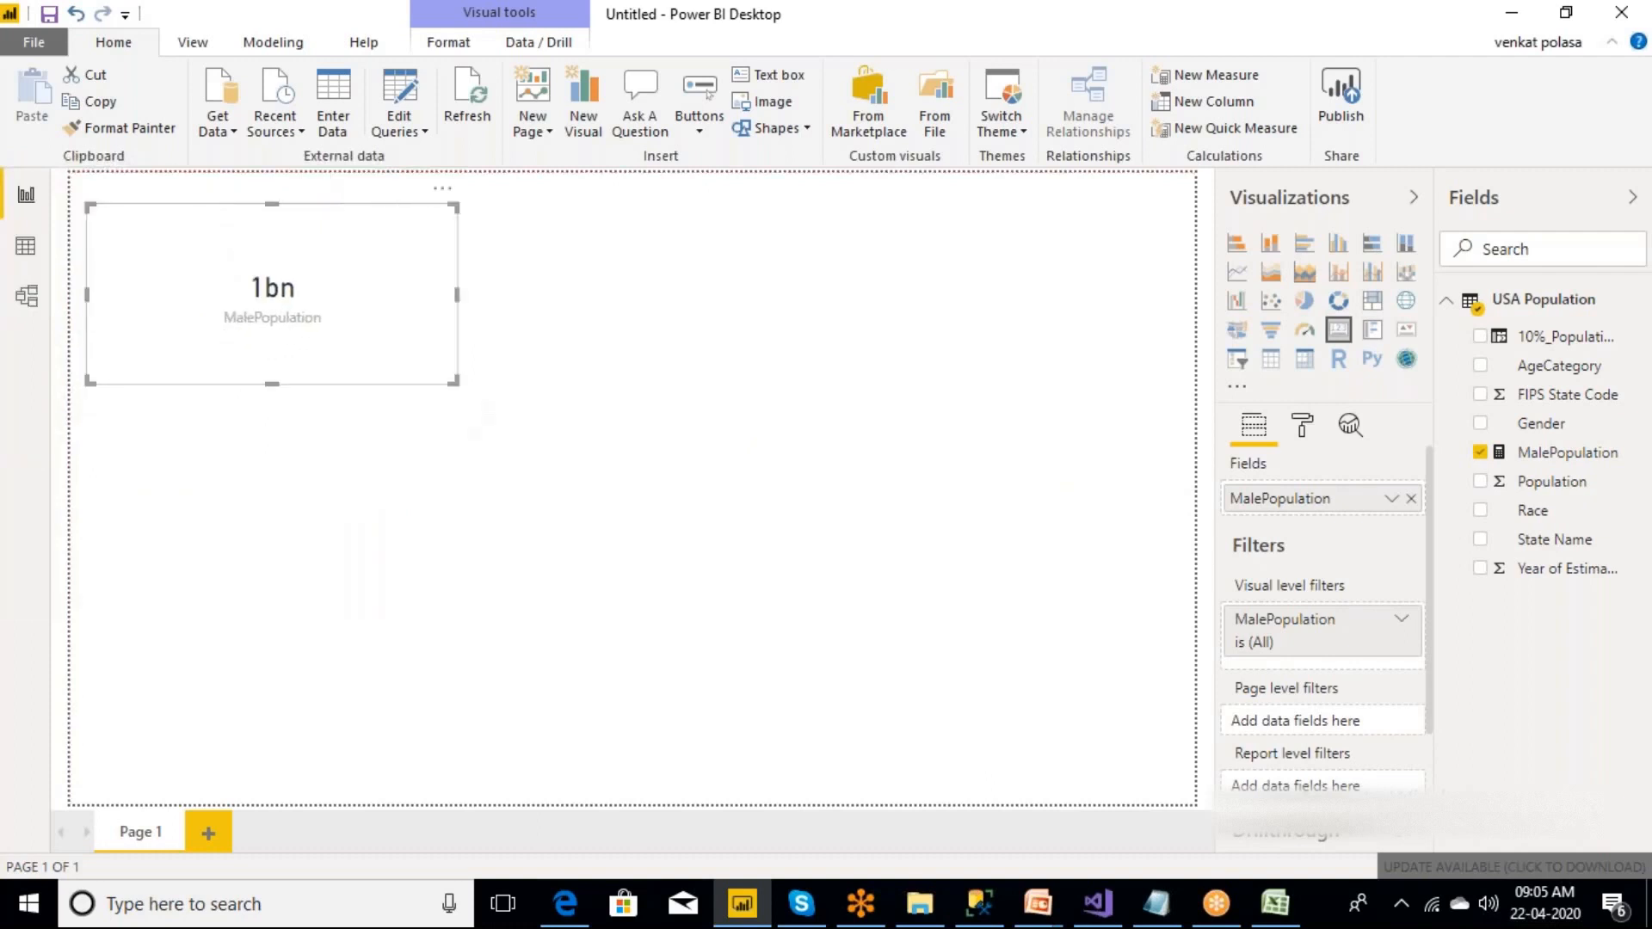
# Set the display units of the MalePopulation card's data label to Thousands.
pyautogui.click(1305, 430)
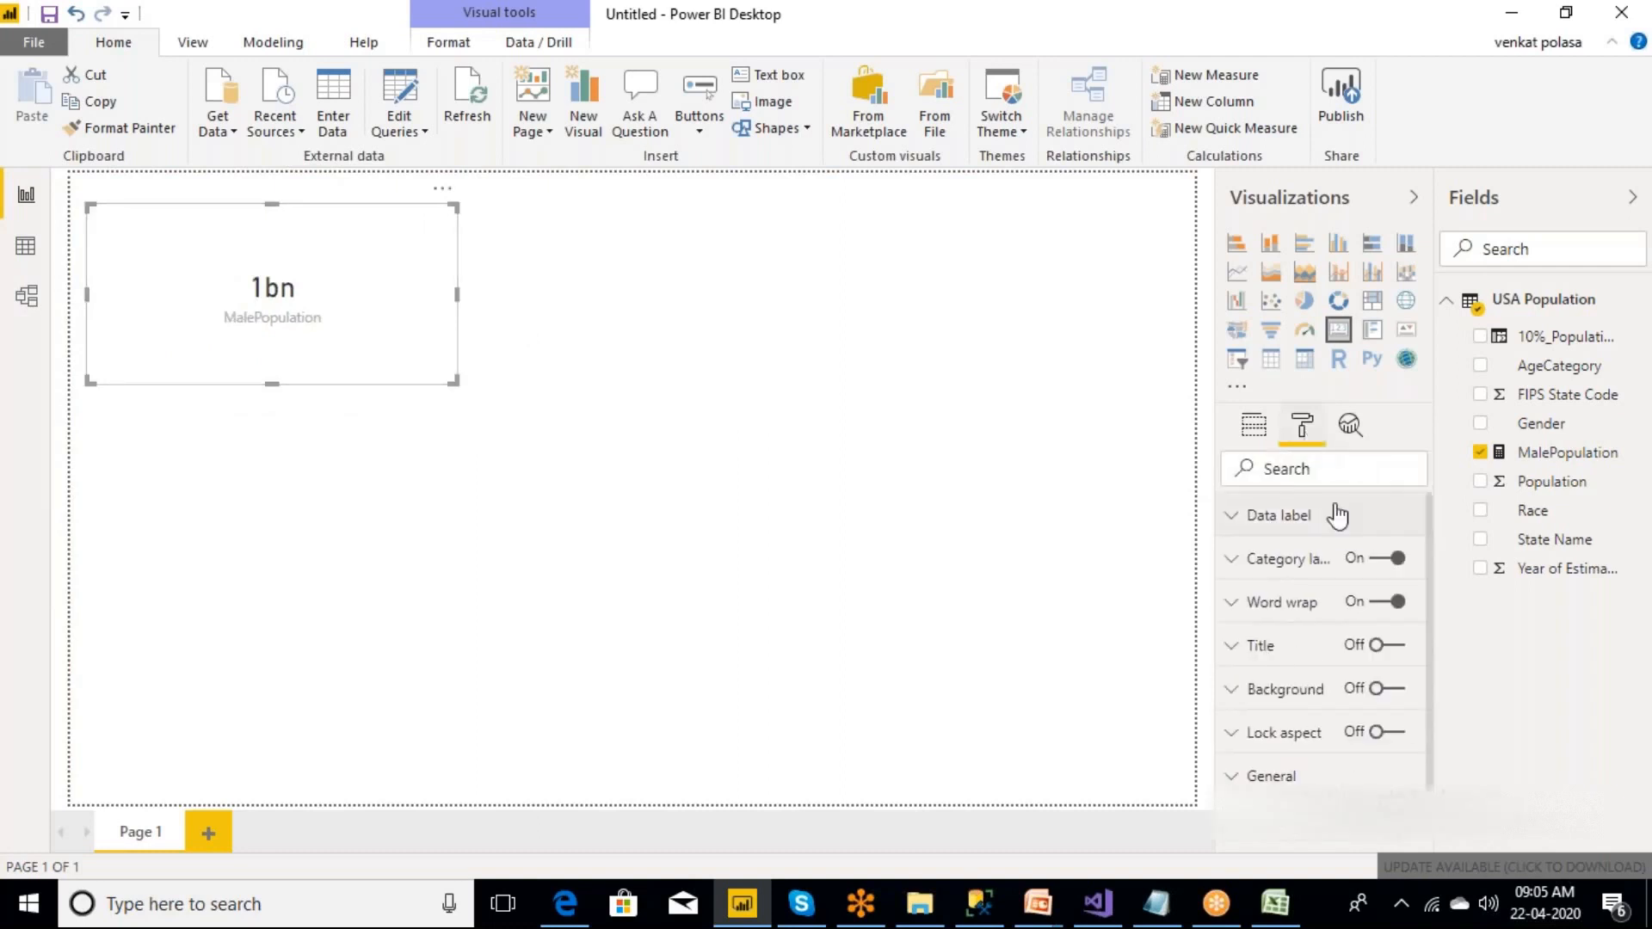
pyautogui.click(1239, 519)
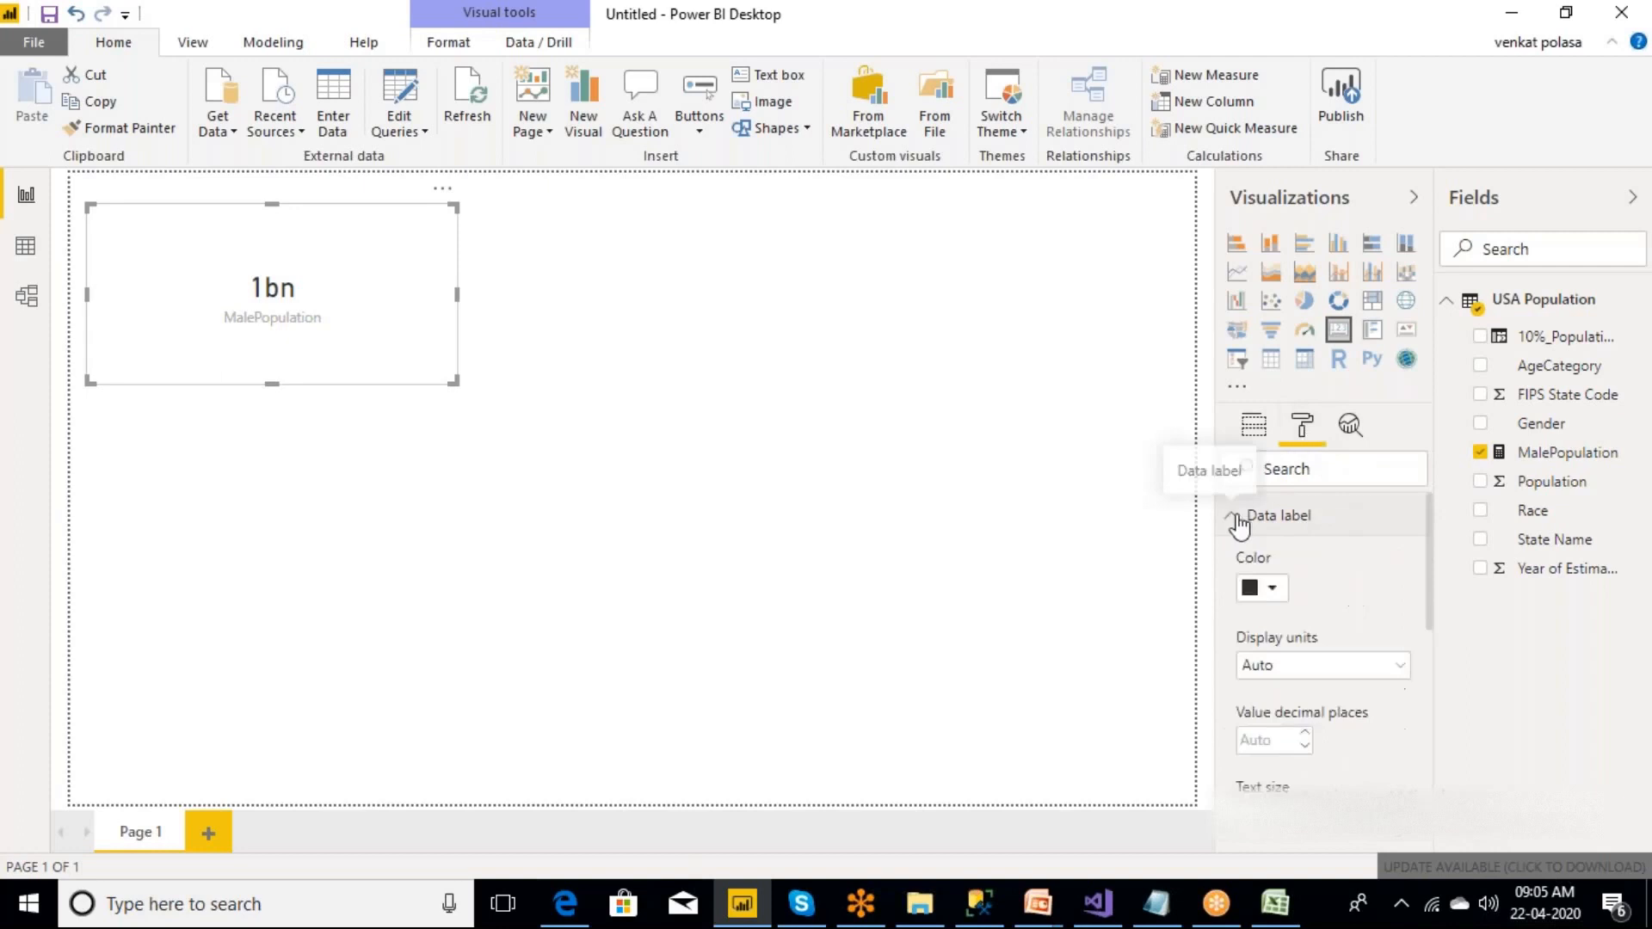
pyautogui.click(1399, 678)
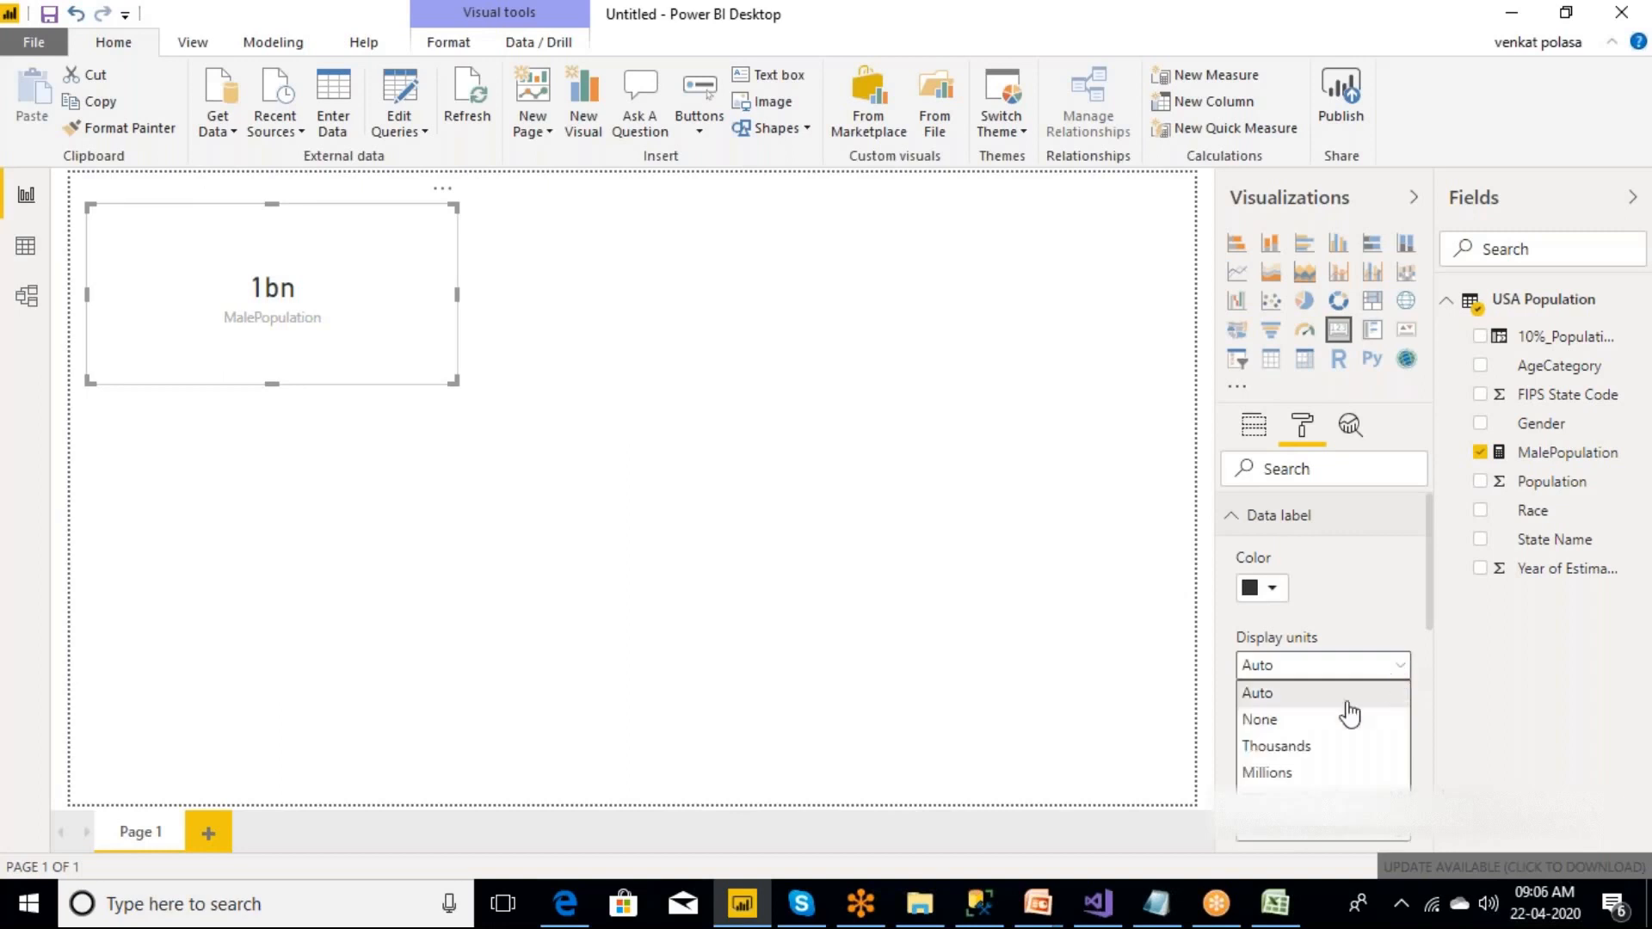
pyautogui.click(1272, 747)
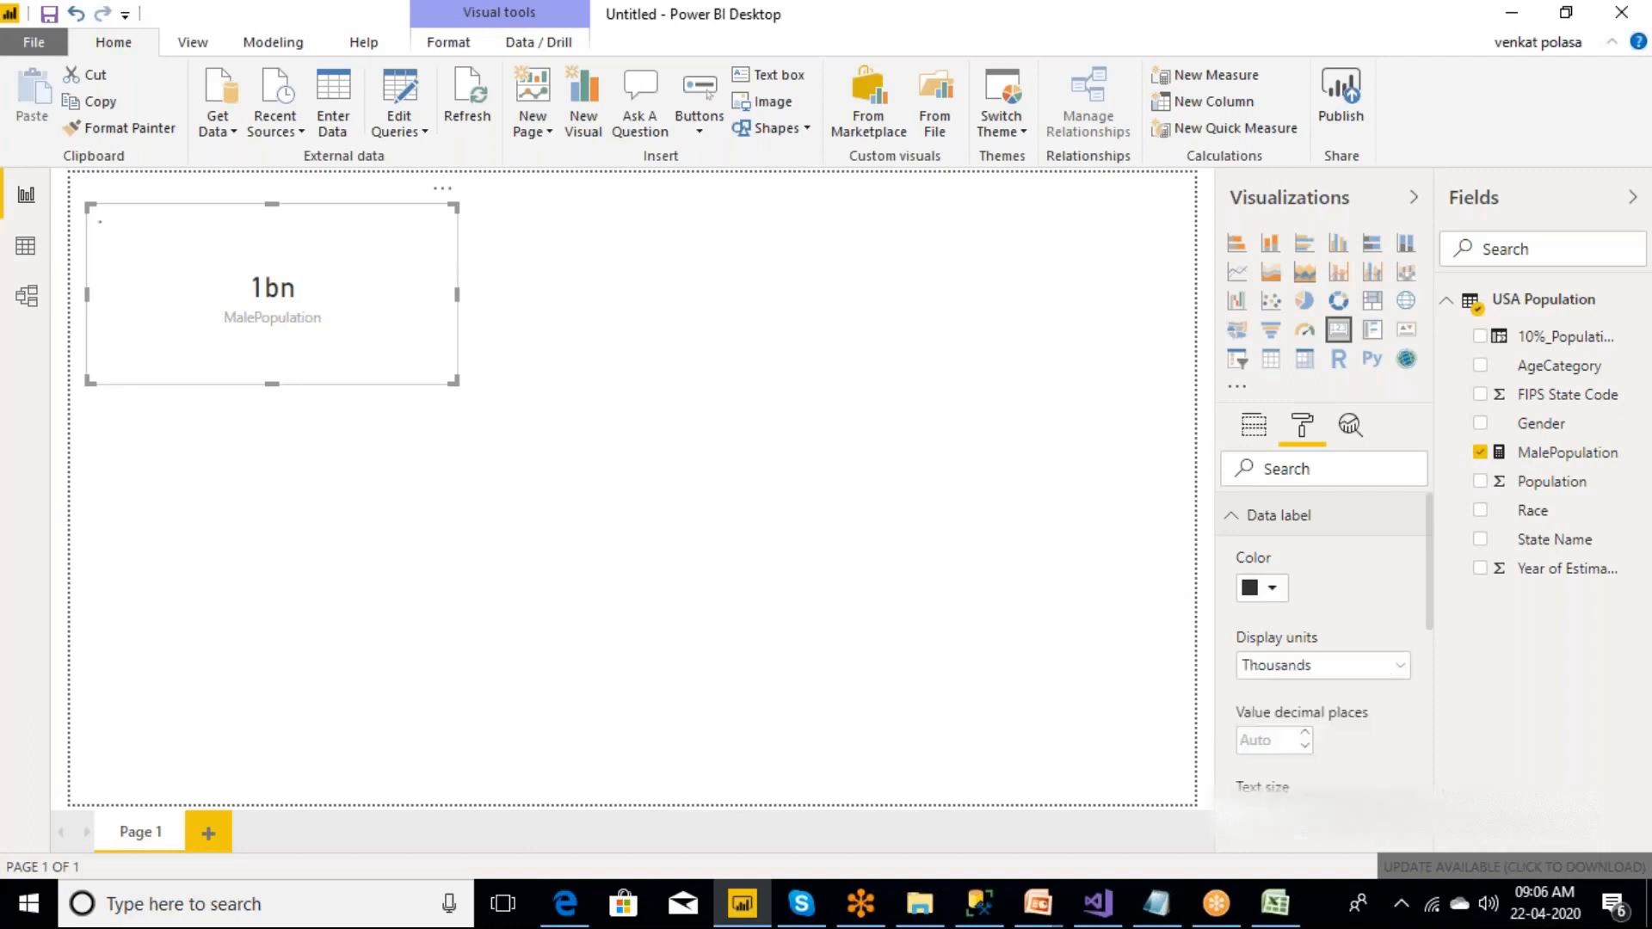
pyautogui.click(391, 424)
pyautogui.click(360, 338)
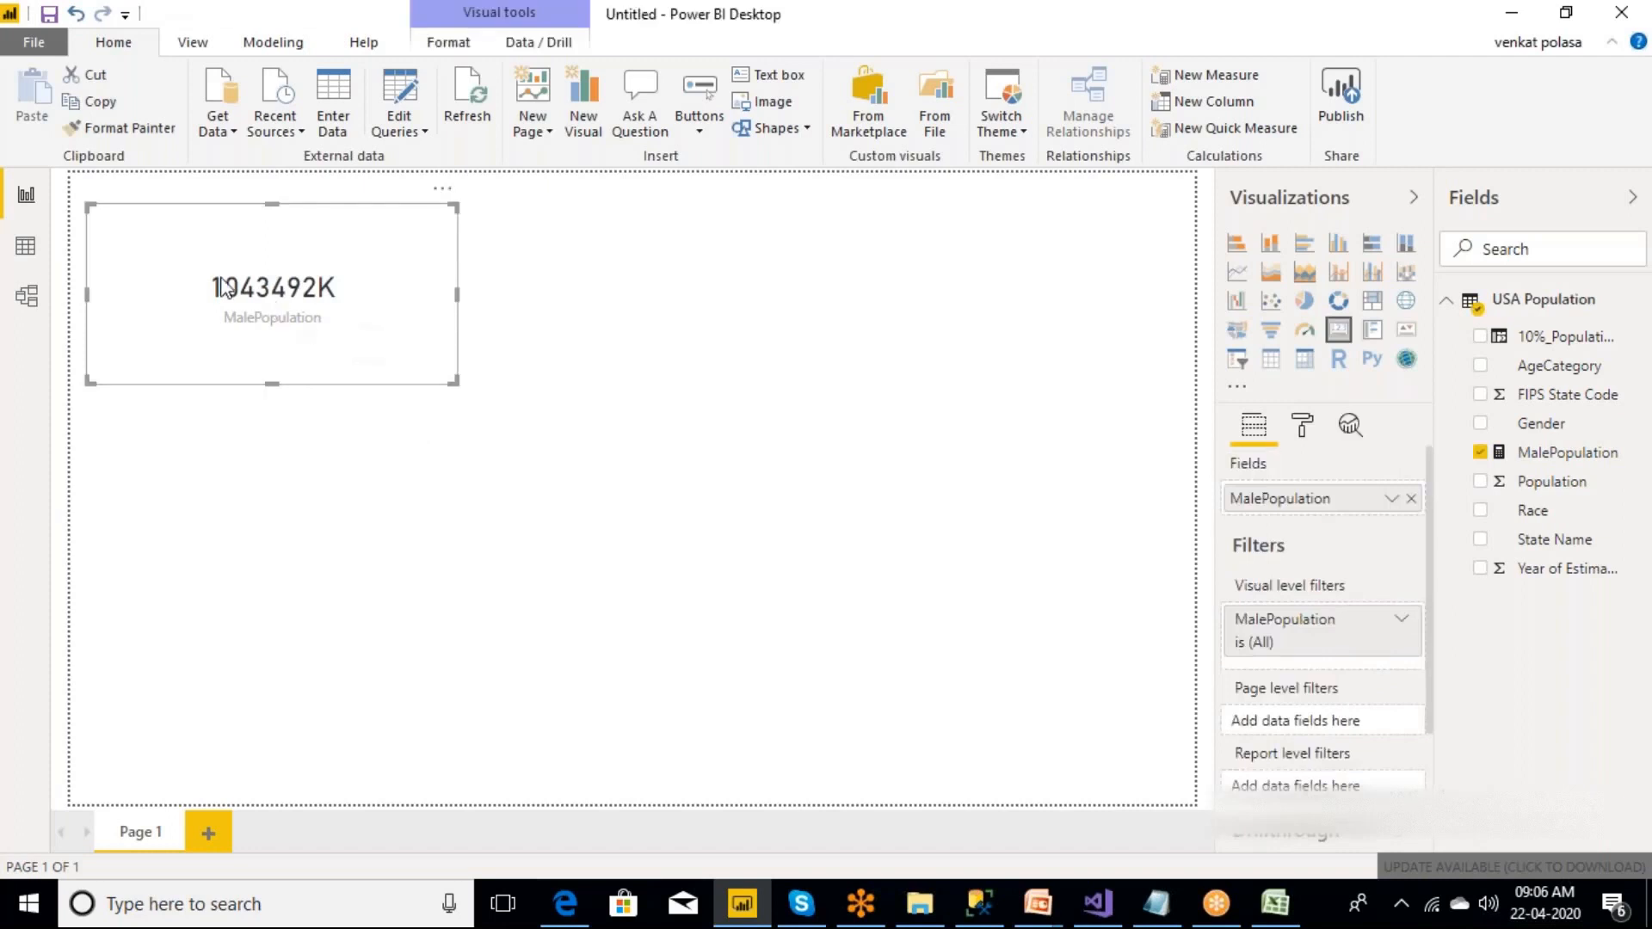
# Look through the data, report and model views of the USA Population table and return to the report page.
pyautogui.click(26, 247)
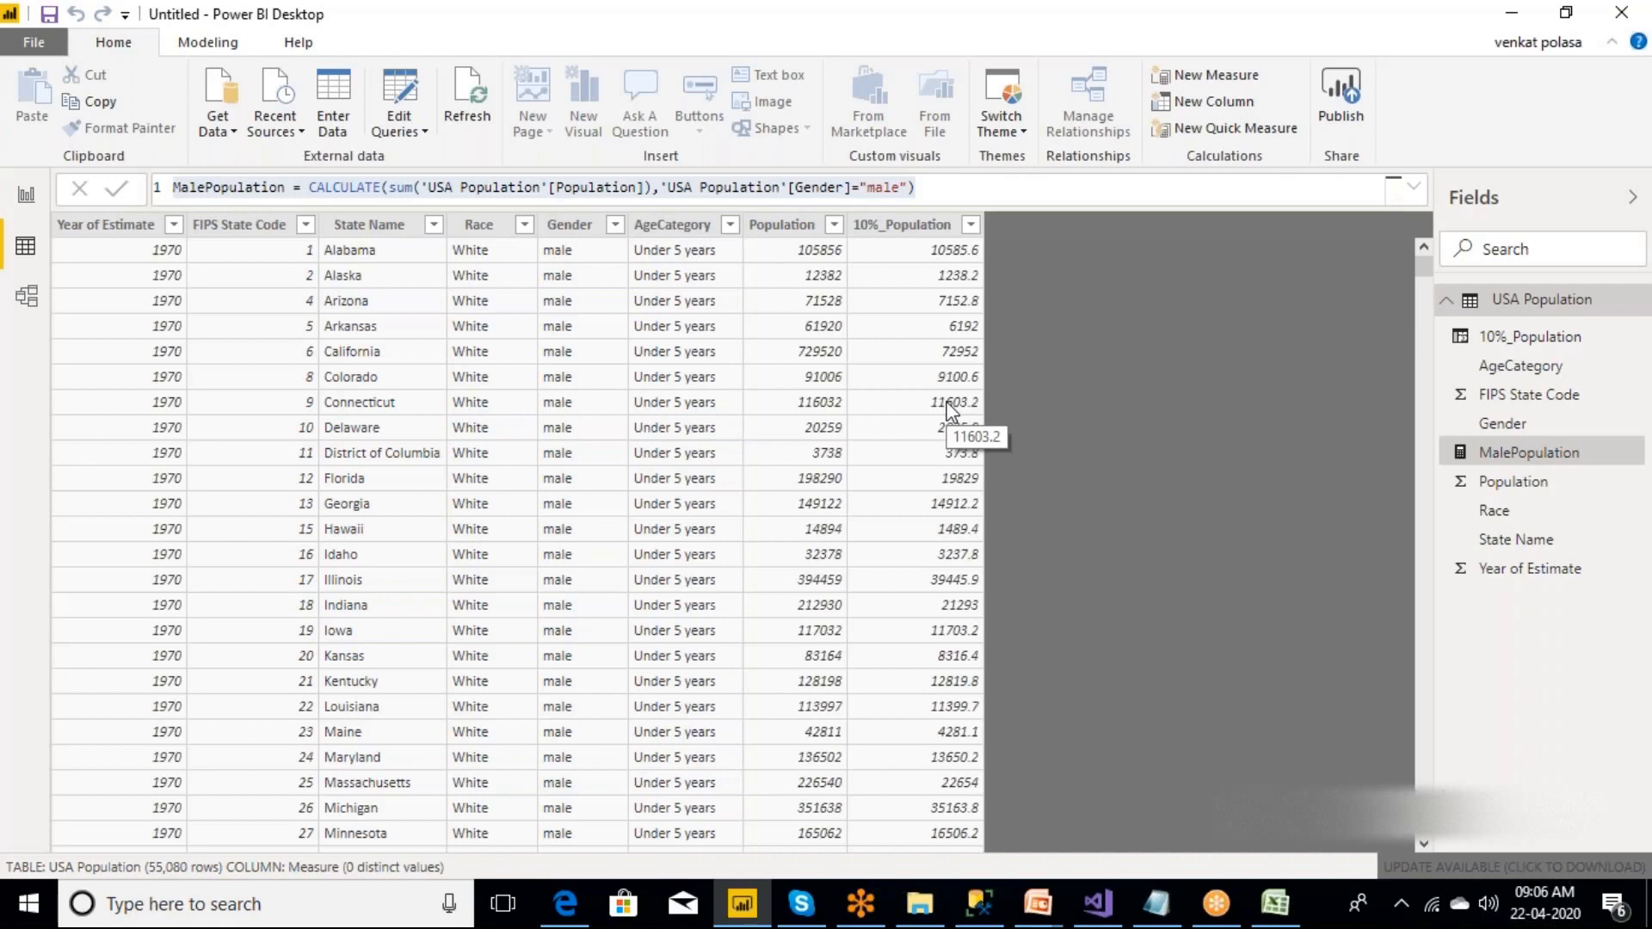
pyautogui.click(27, 197)
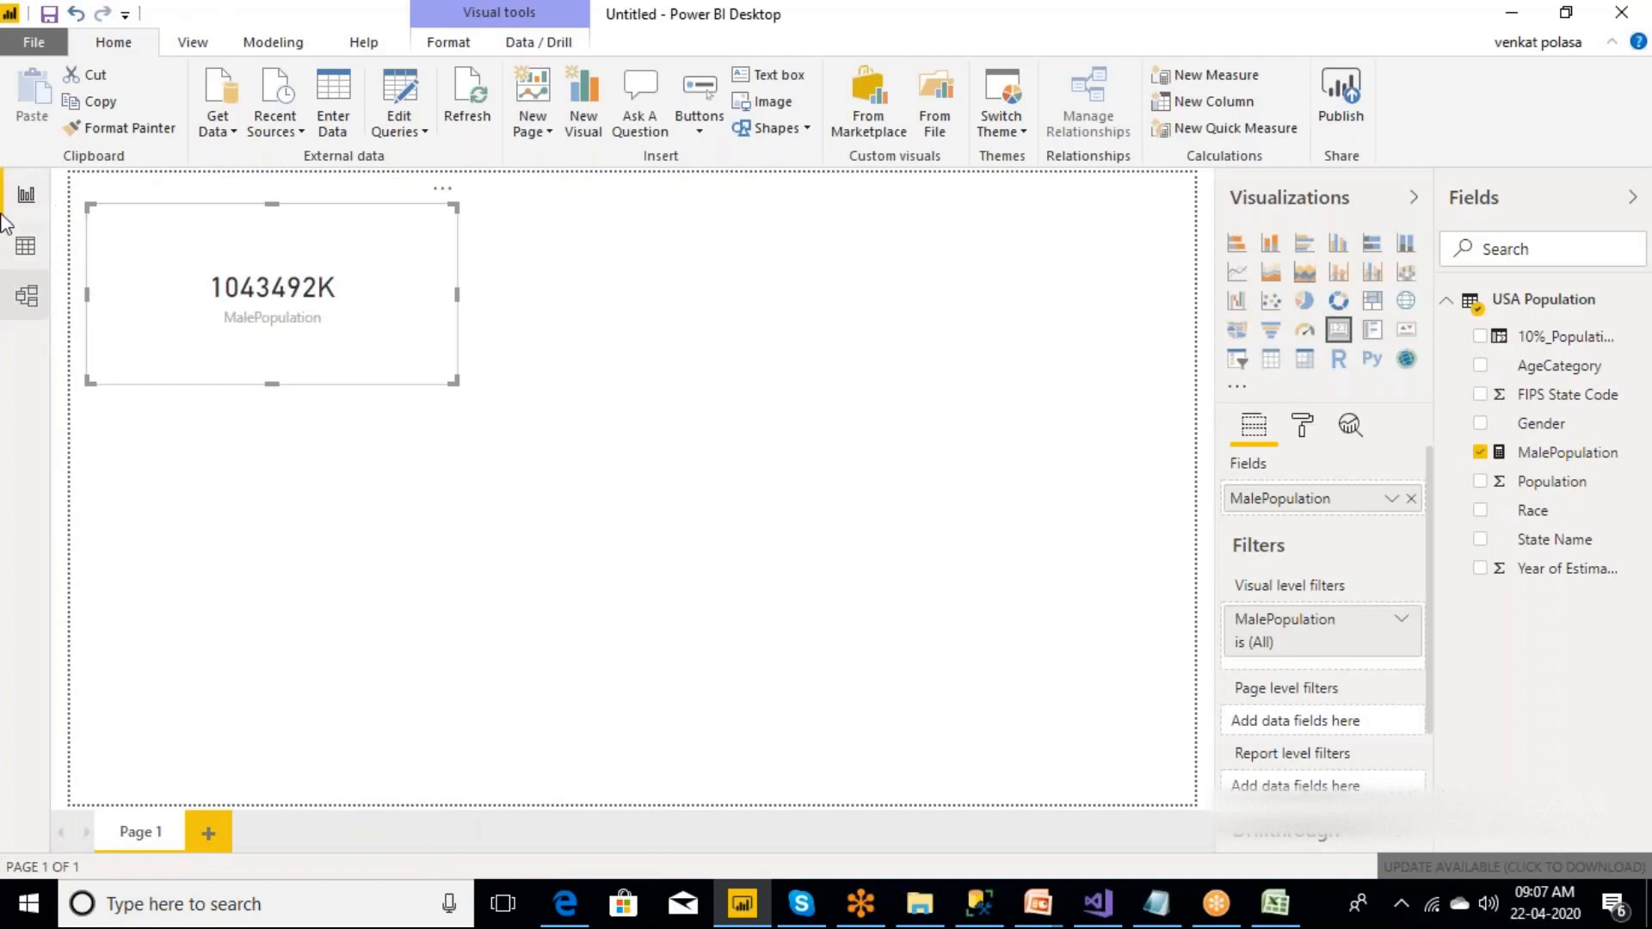
pyautogui.click(29, 297)
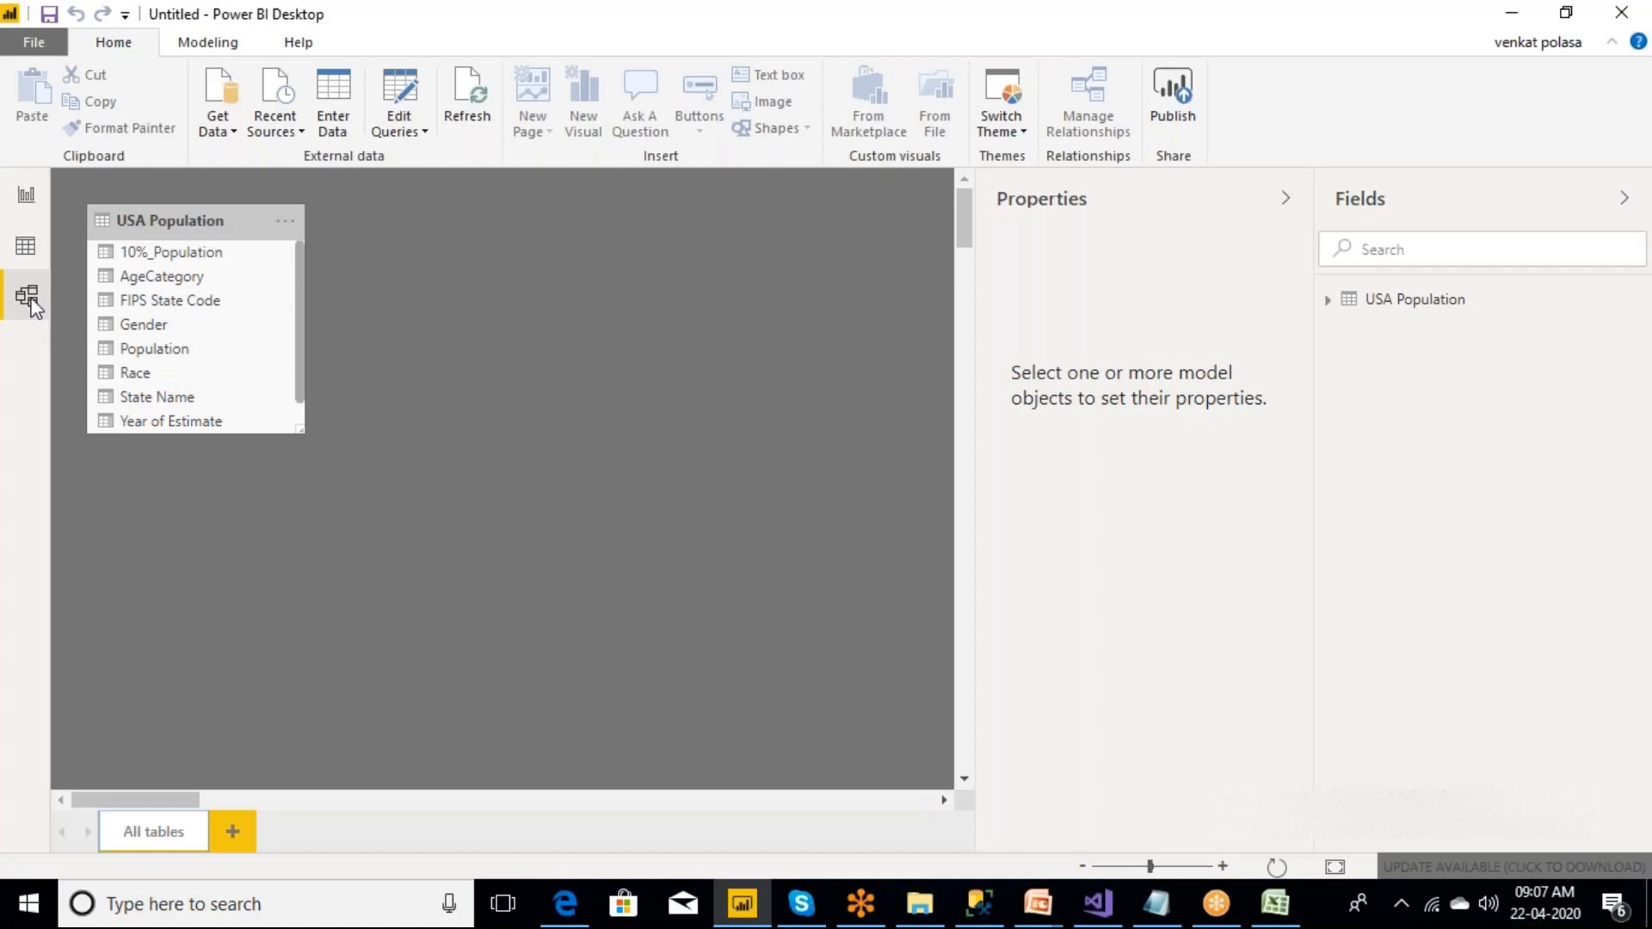
pyautogui.click(26, 249)
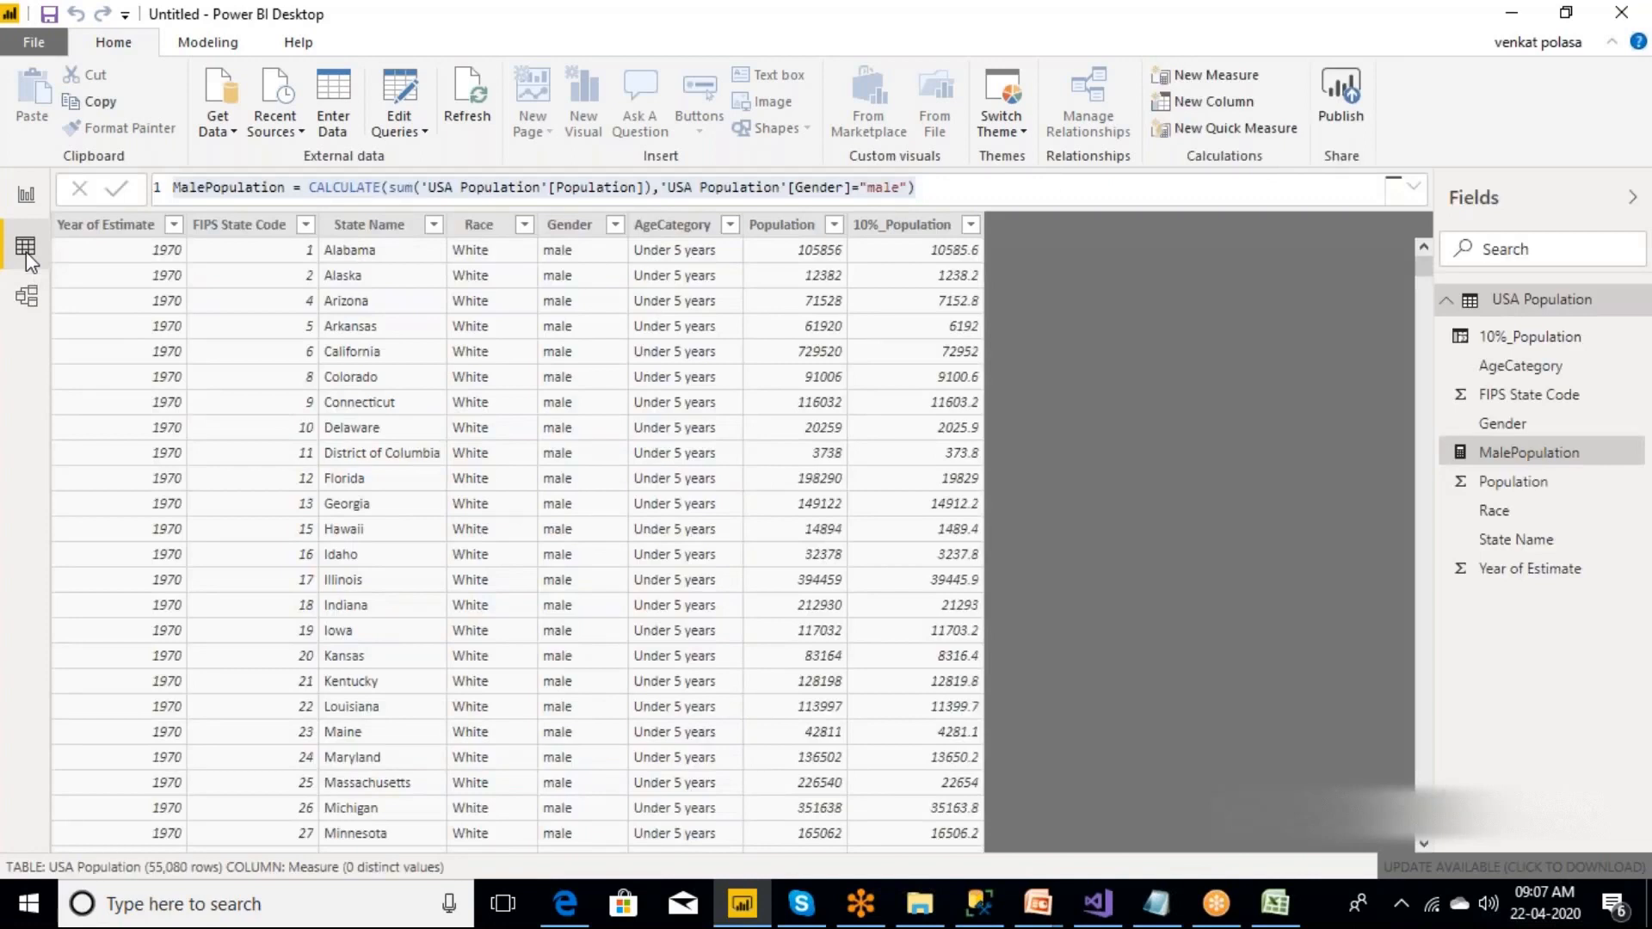
pyautogui.click(28, 198)
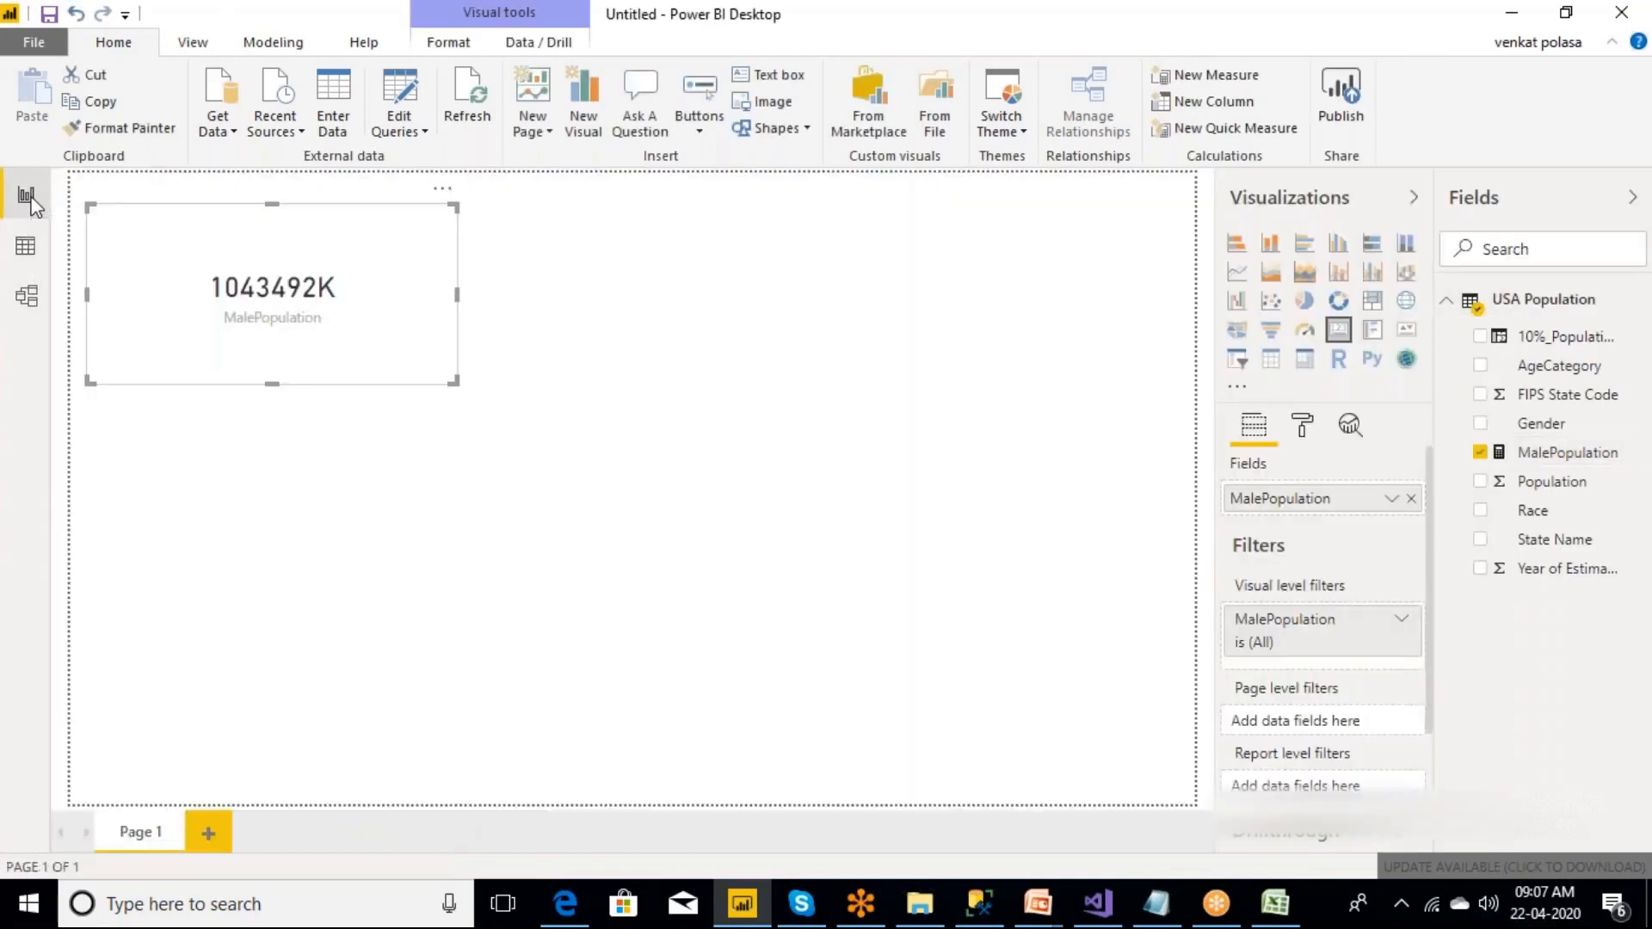
# Switch to PowerPoint, examine the Power BI Data Visuals slide in powerbiDemo1_imp, and return to Power BI Desktop.
pyautogui.click(1037, 903)
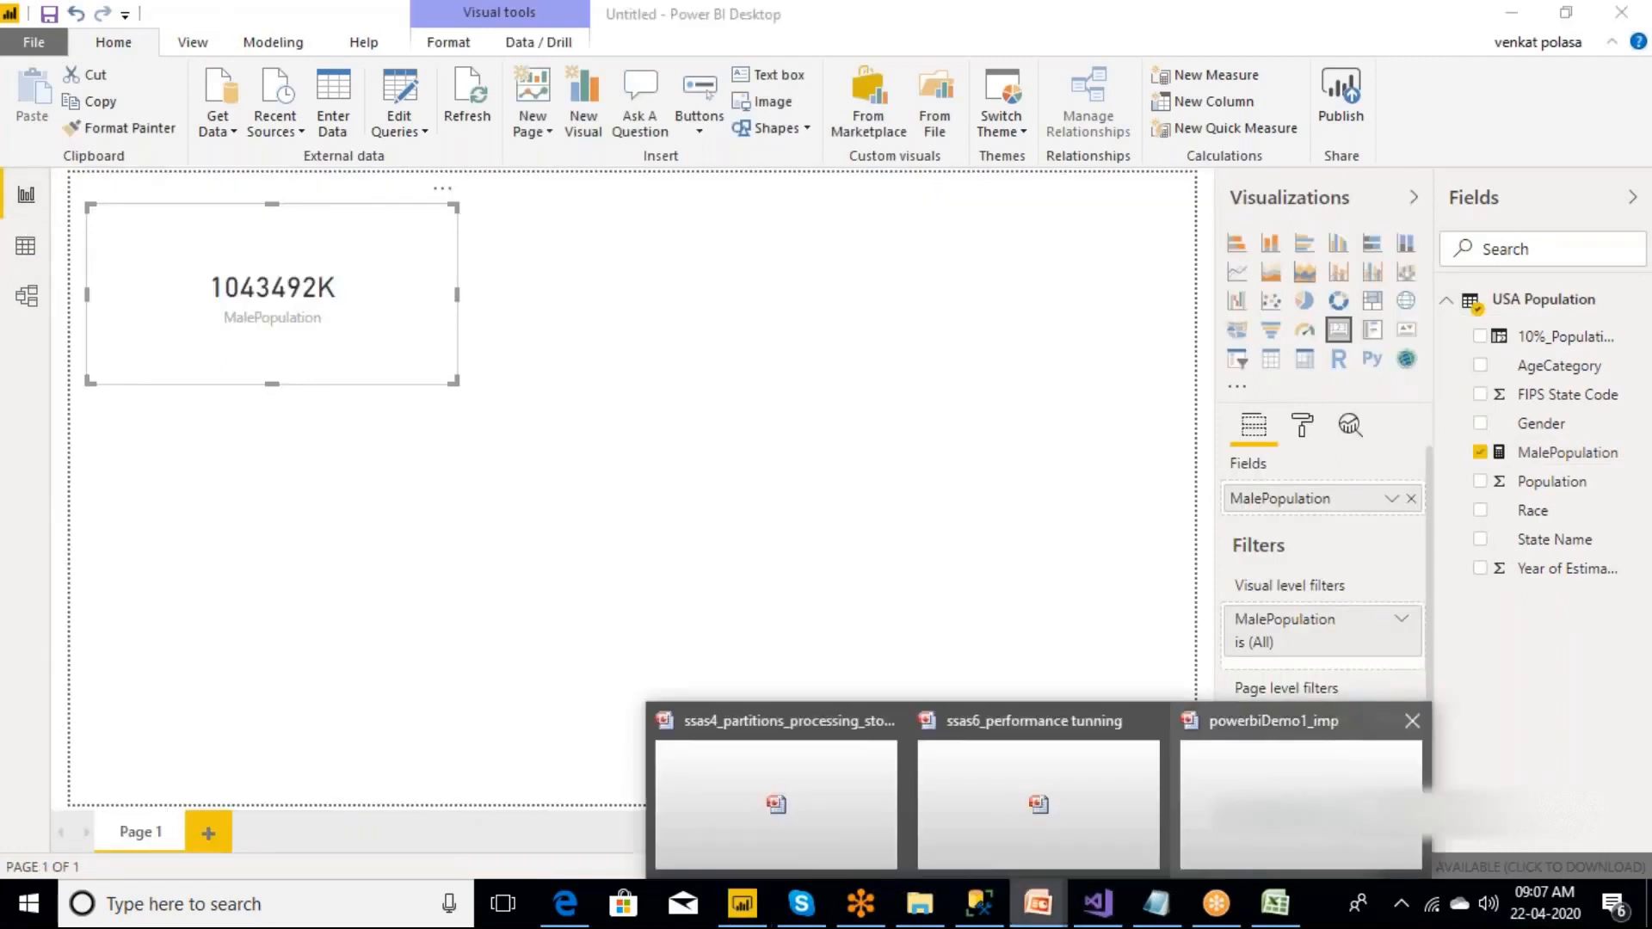
pyautogui.click(1299, 805)
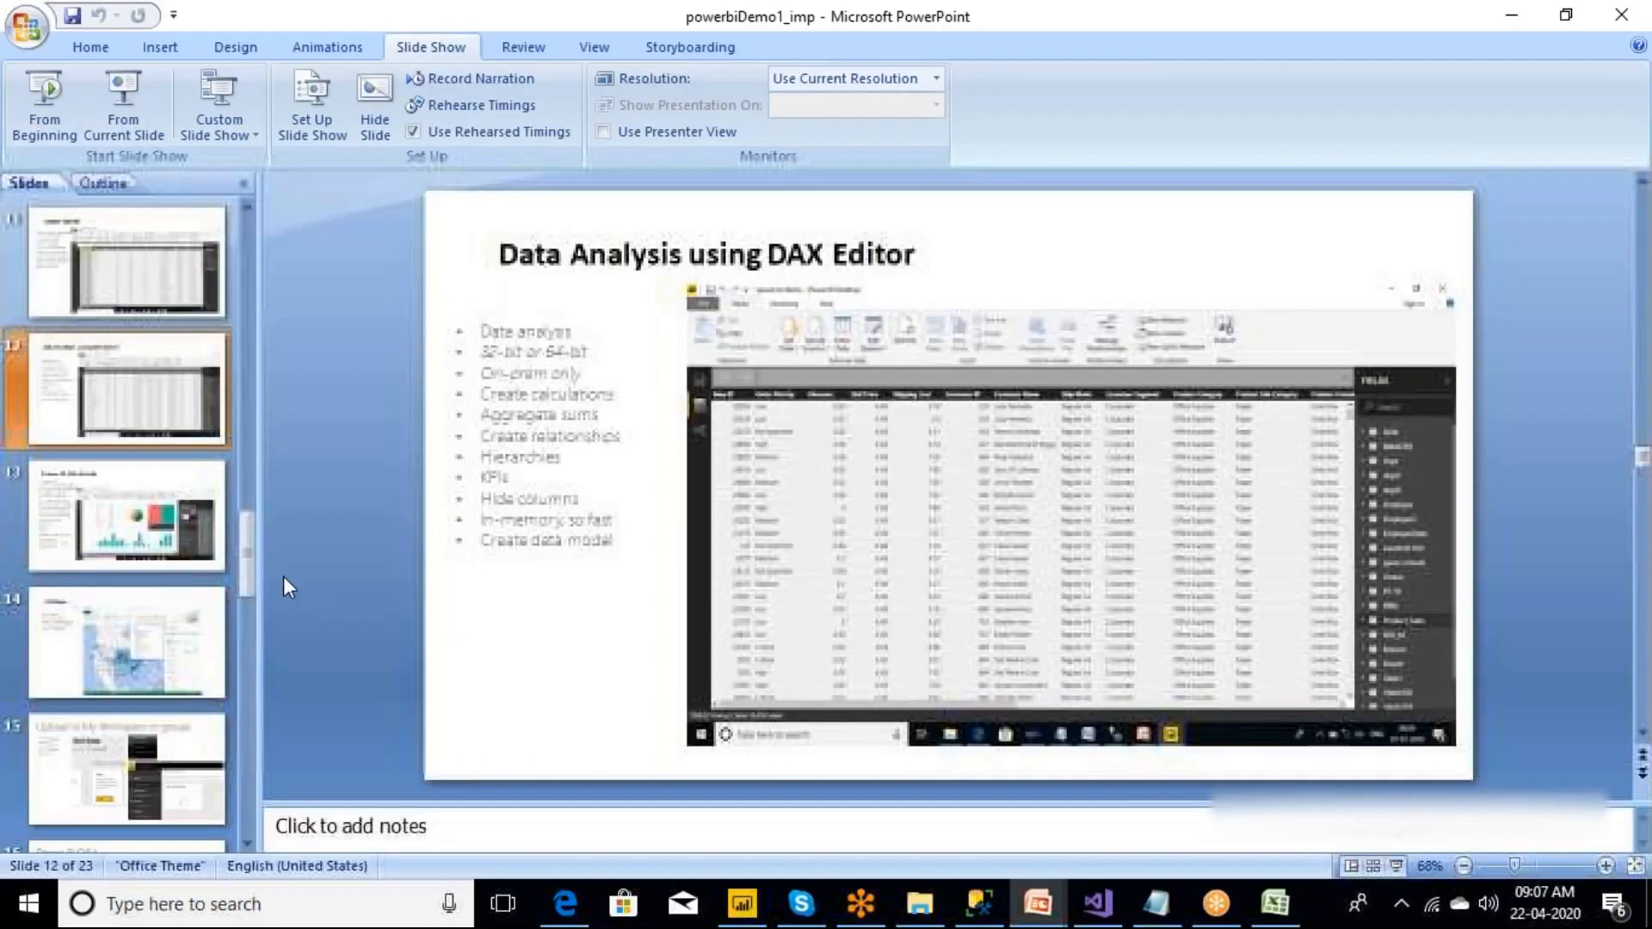
pyautogui.scroll(-1, 332, 454)
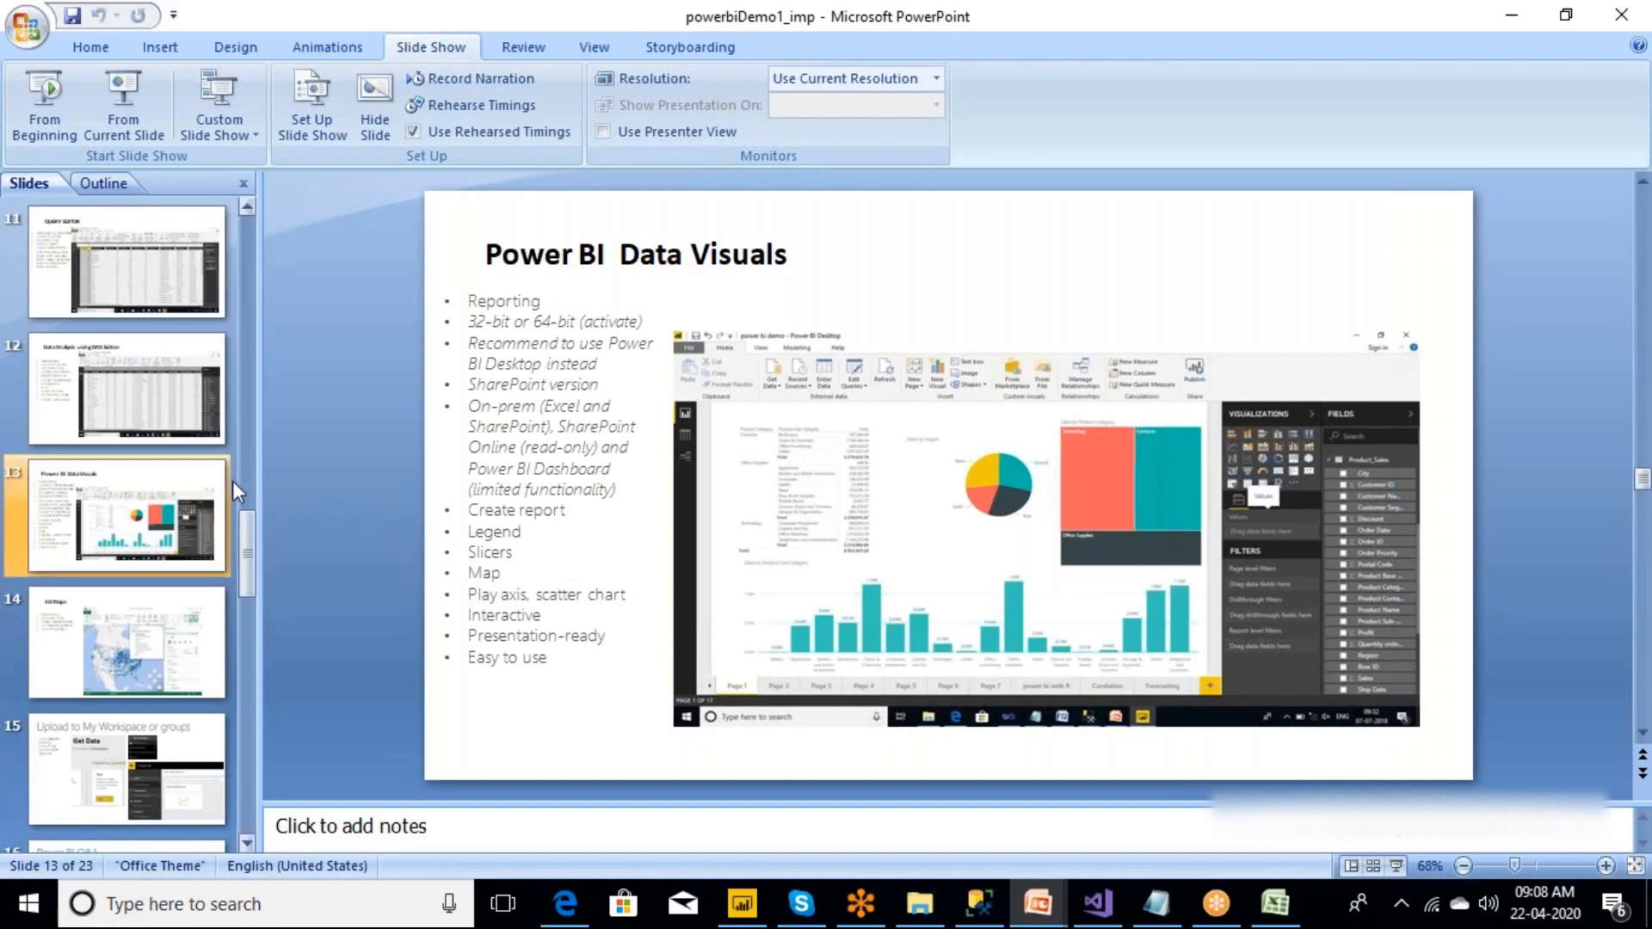
pyautogui.click(1508, 19)
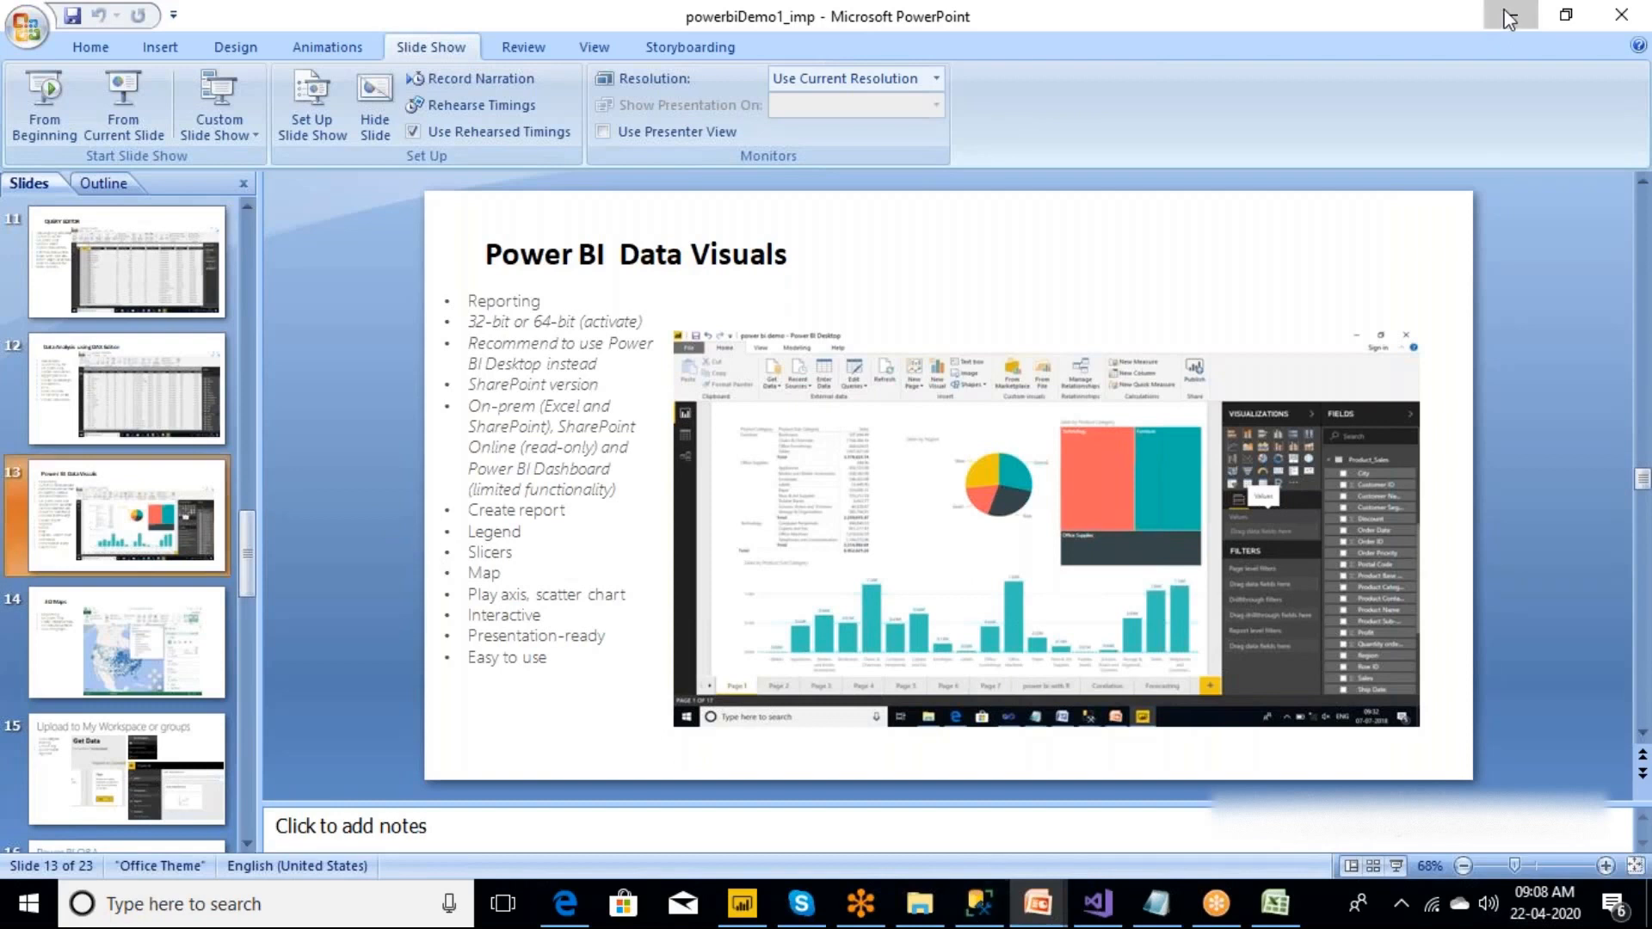
# Add an empty clustered column chart and size it to span nearly the full width of the page's lower part.
pyautogui.click(713, 274)
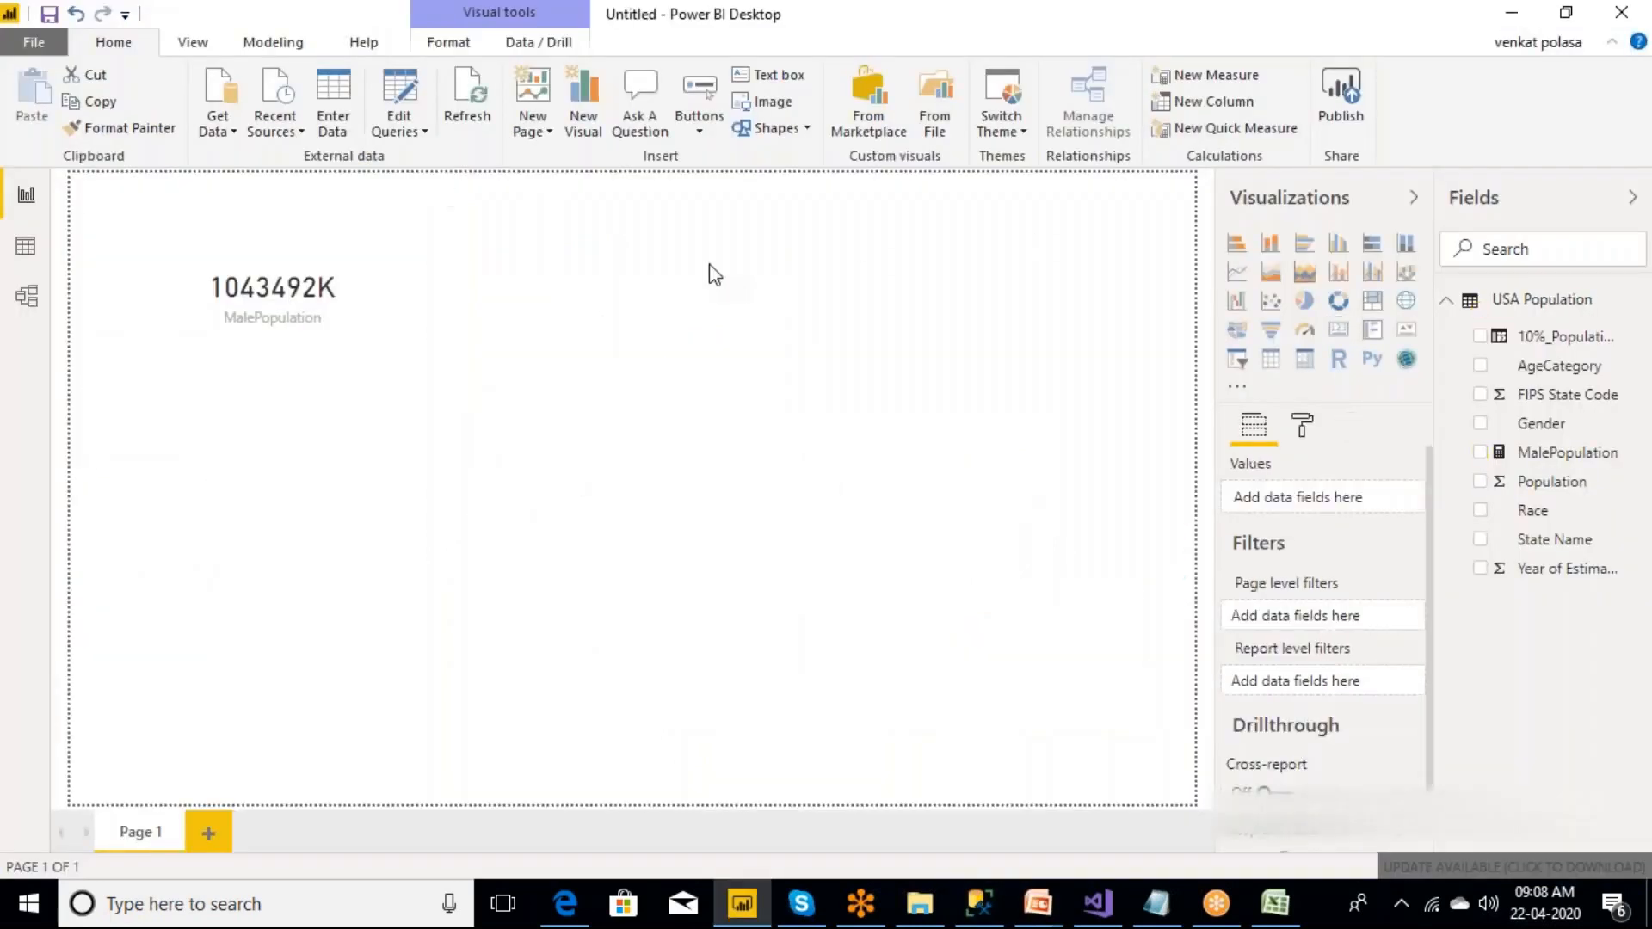
pyautogui.click(1338, 245)
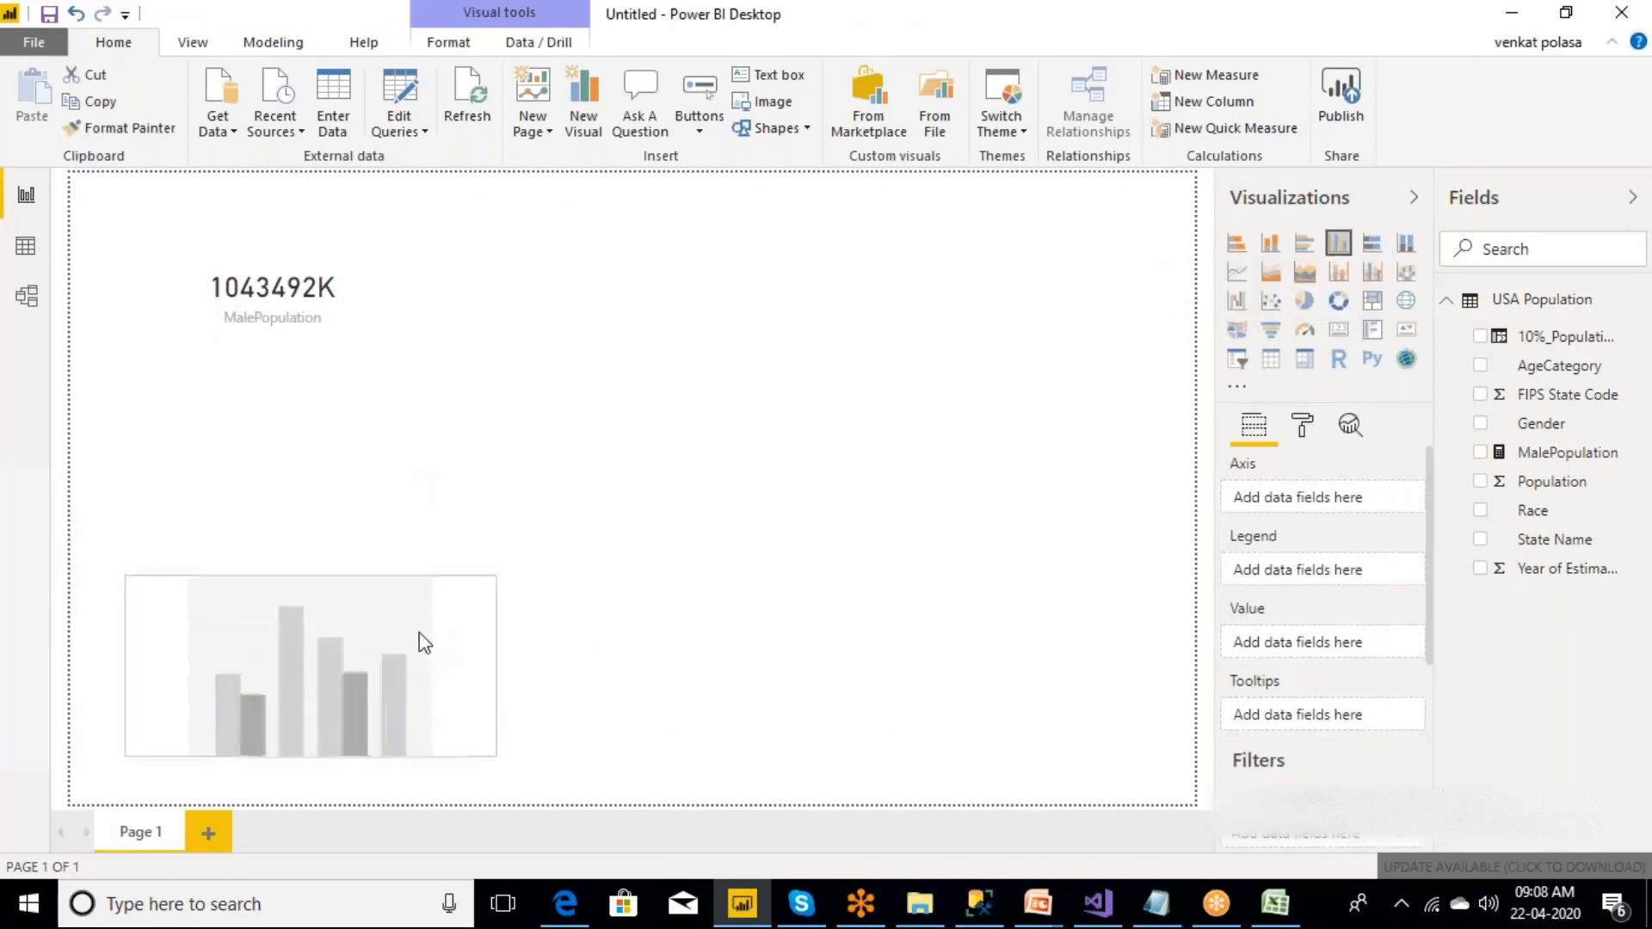
pyautogui.moveTo(475, 752); pyautogui.dragTo(1175, 763)
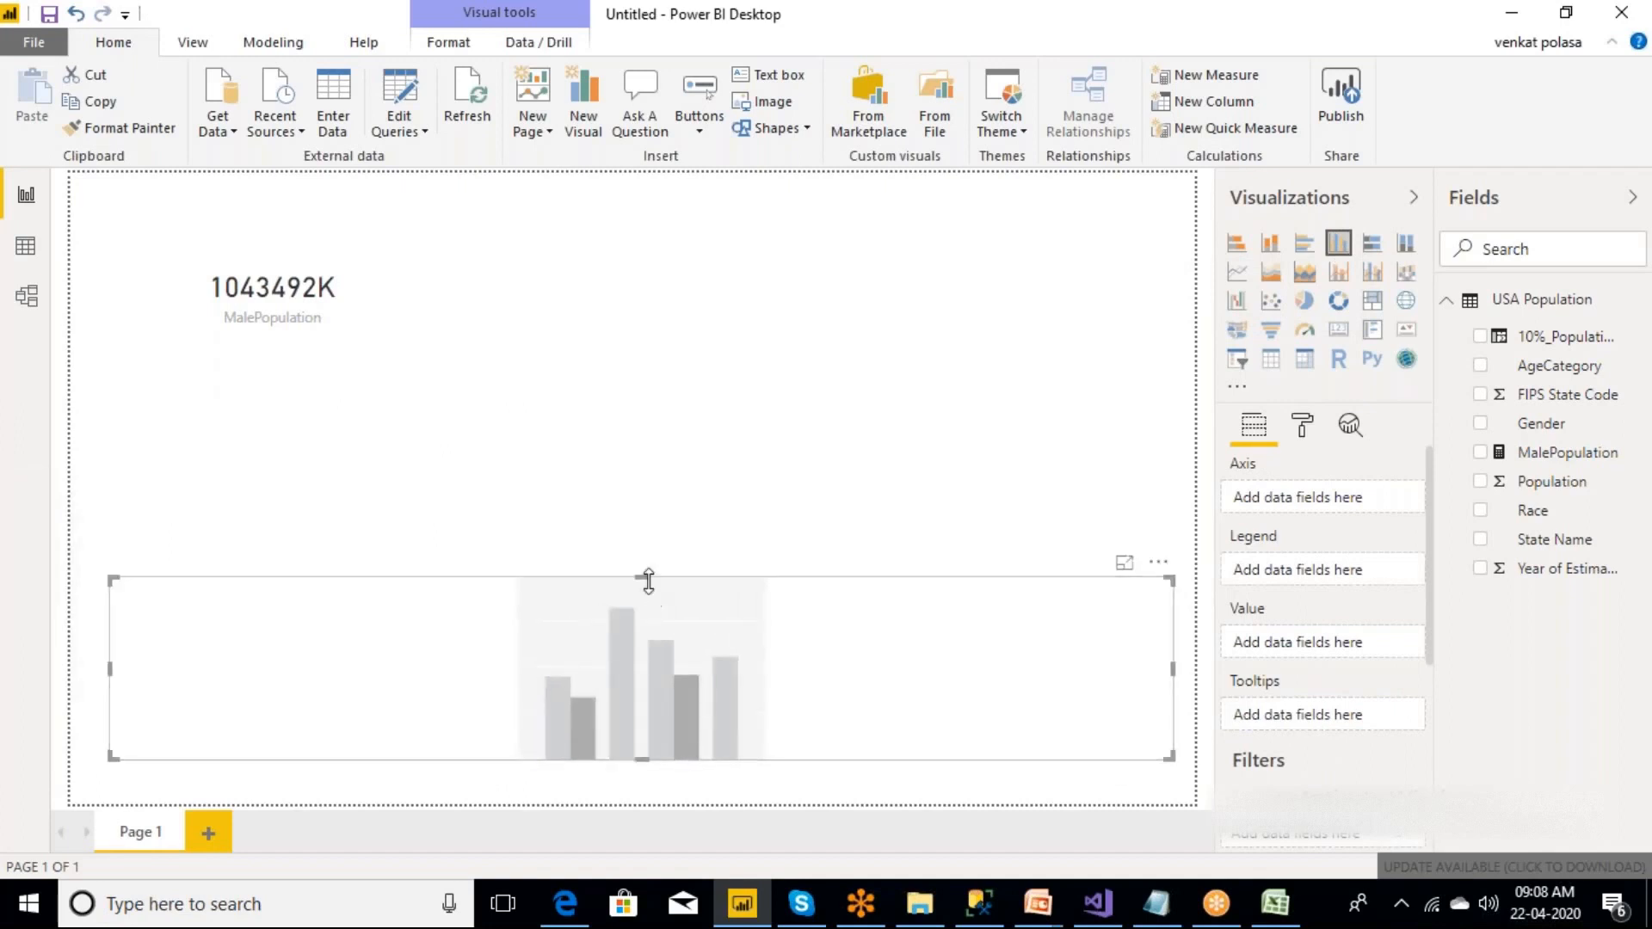
pyautogui.moveTo(647, 579); pyautogui.dragTo(647, 520)
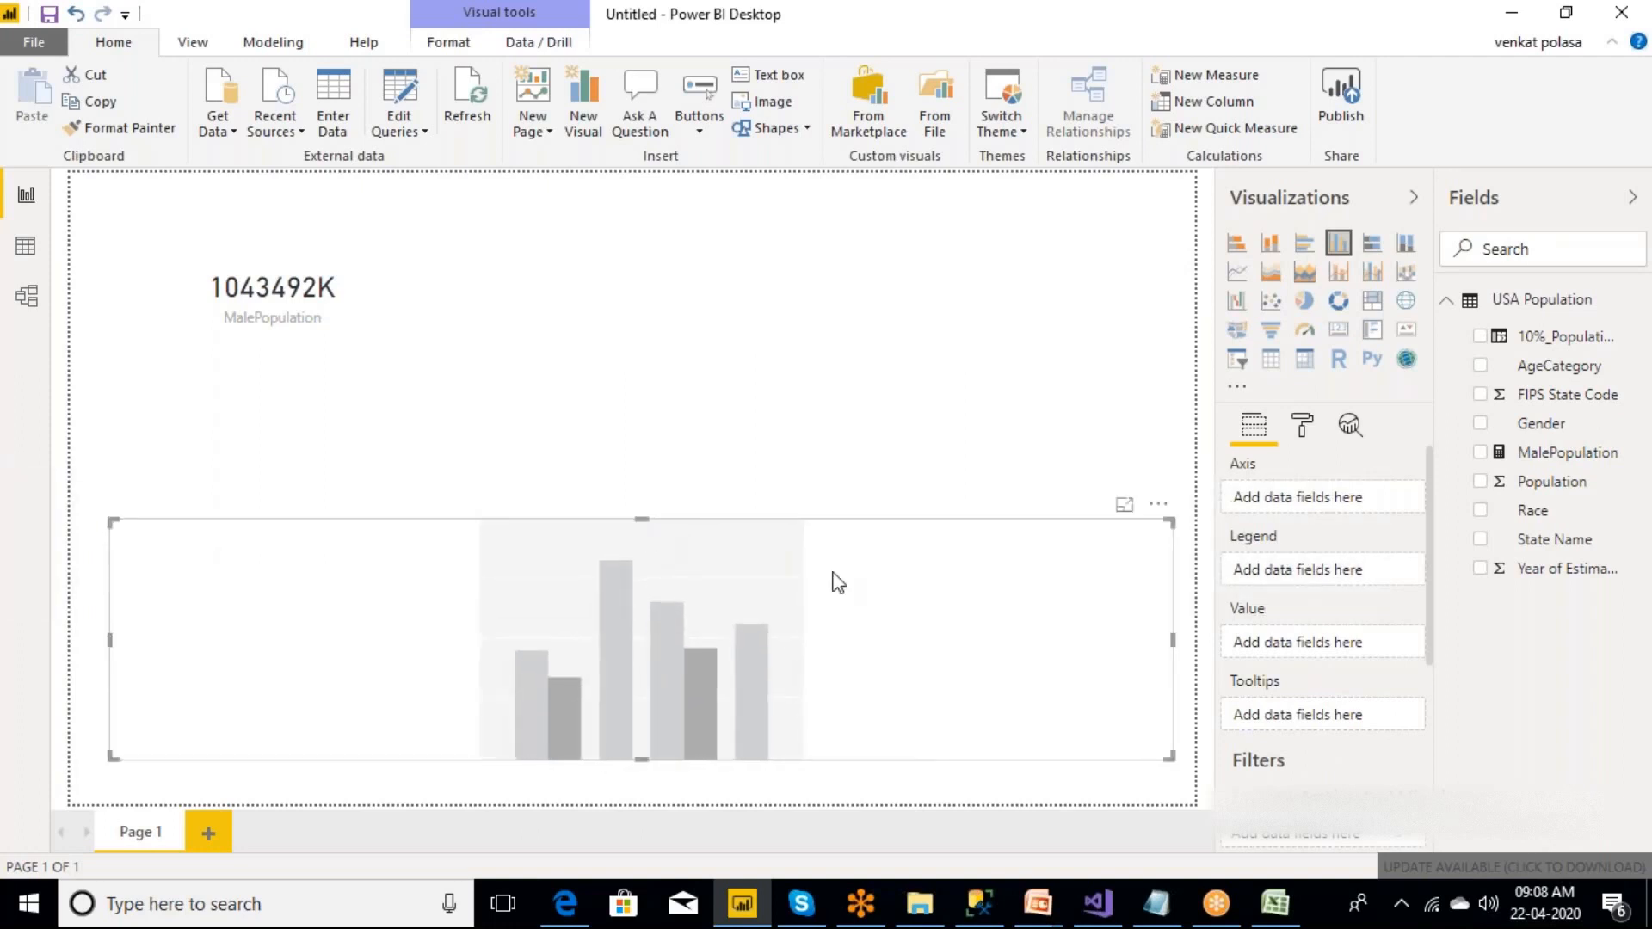
# Assign Population as the column chart's value and AgeCategory as its axis.
pyautogui.click(1578, 492)
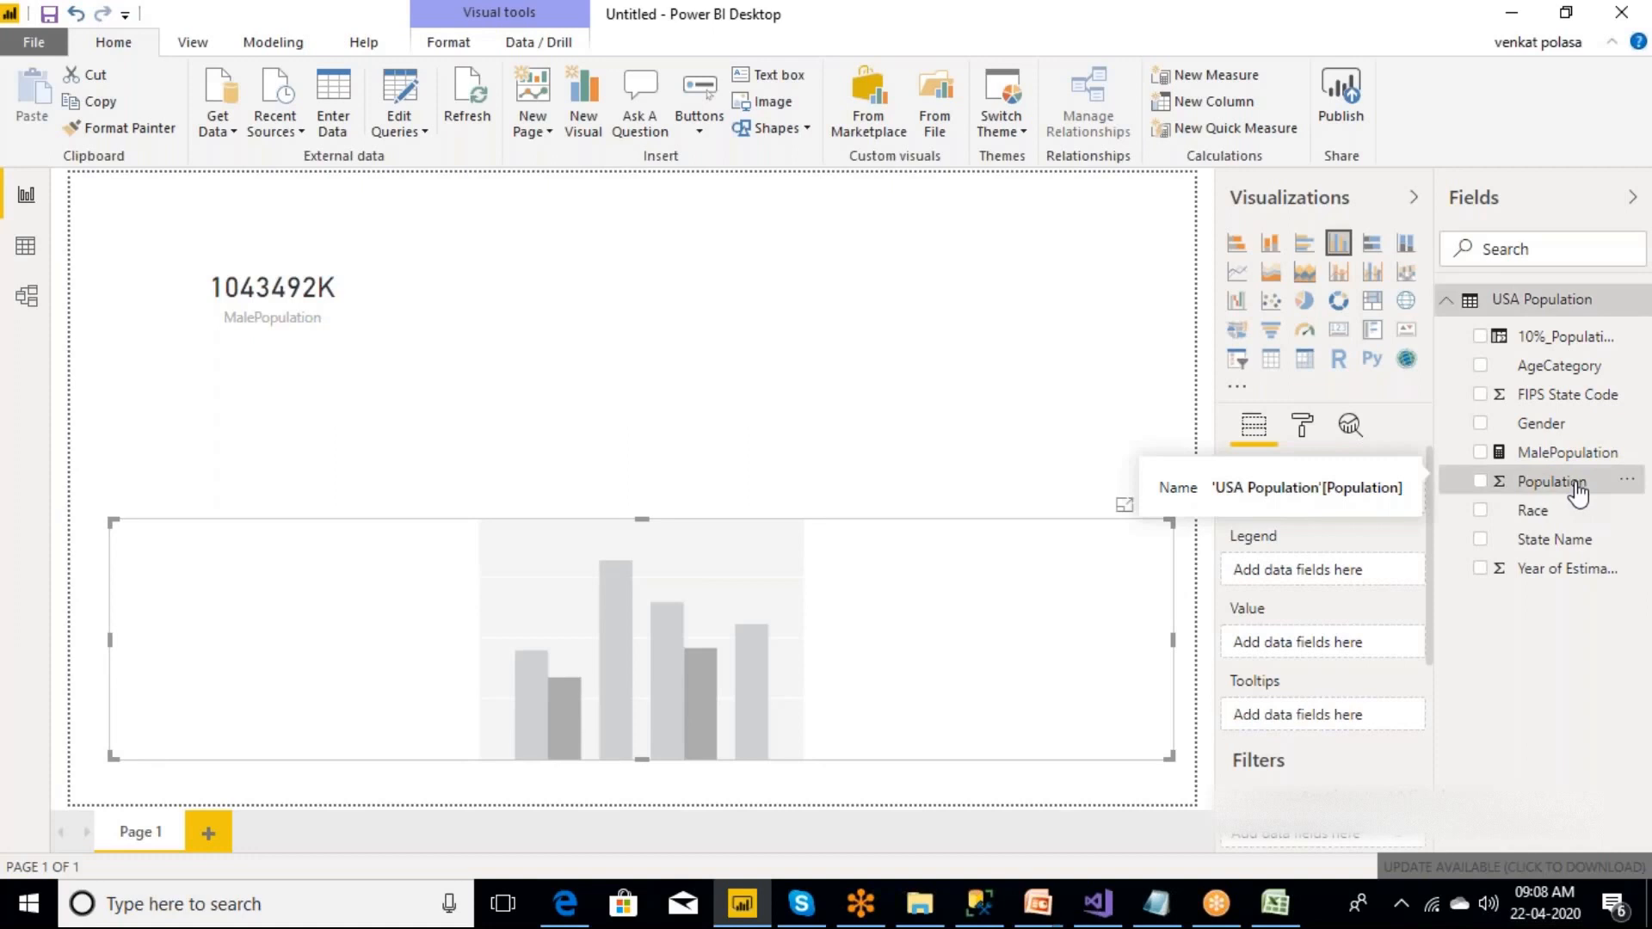
pyautogui.click(1559, 368)
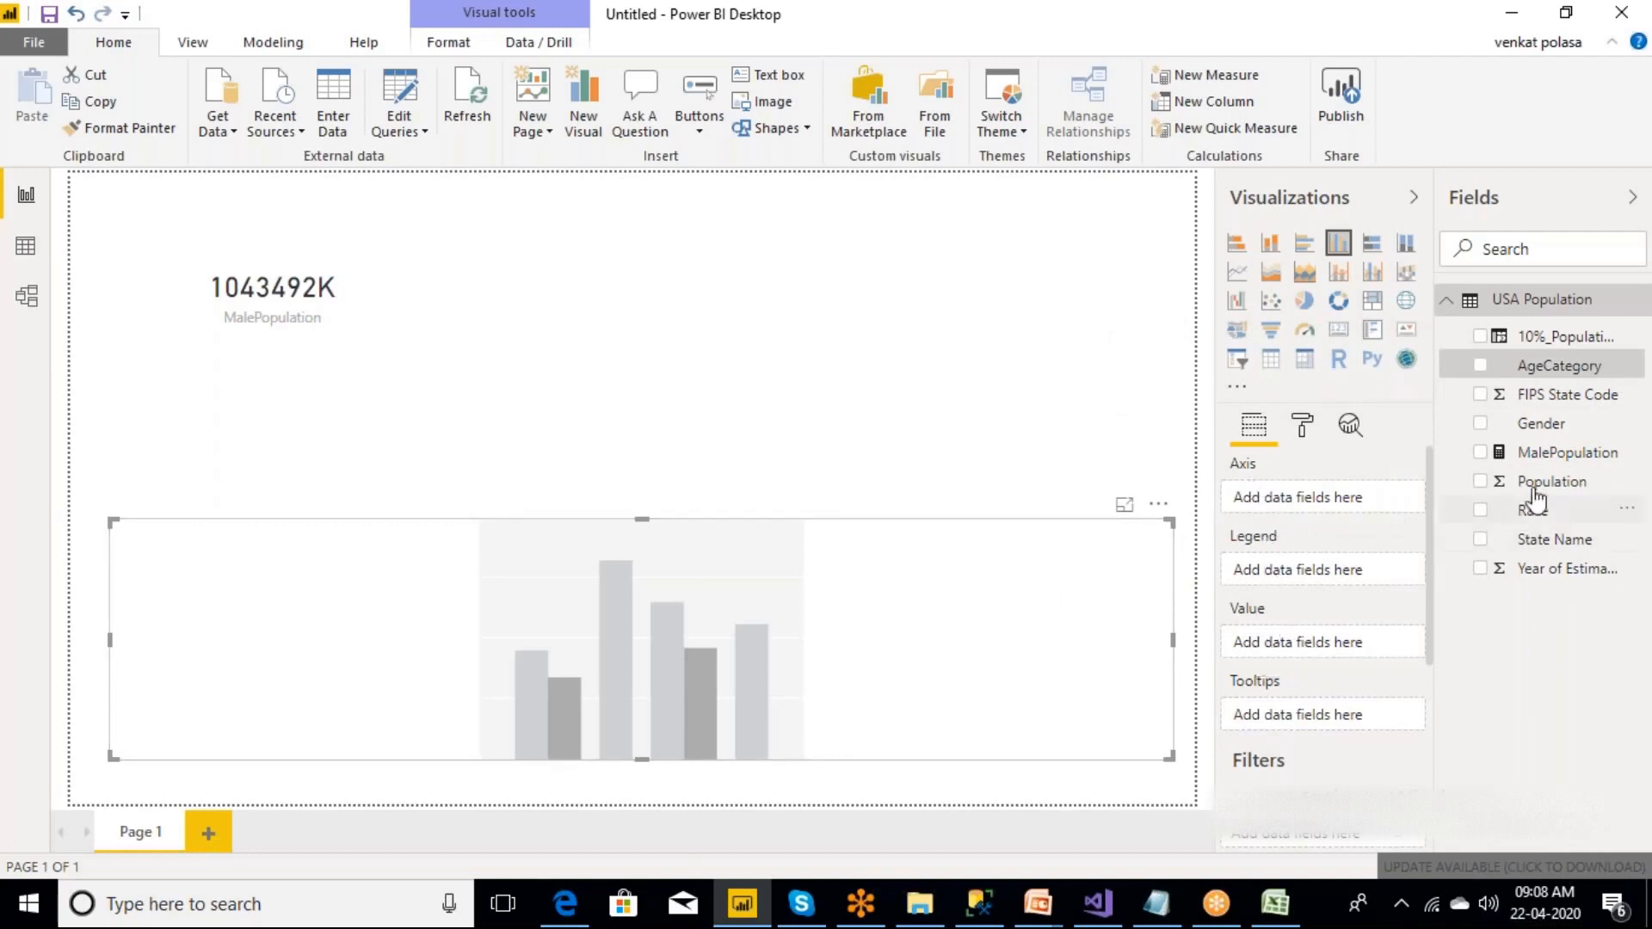
pyautogui.moveTo(1549, 486); pyautogui.dragTo(1305, 652)
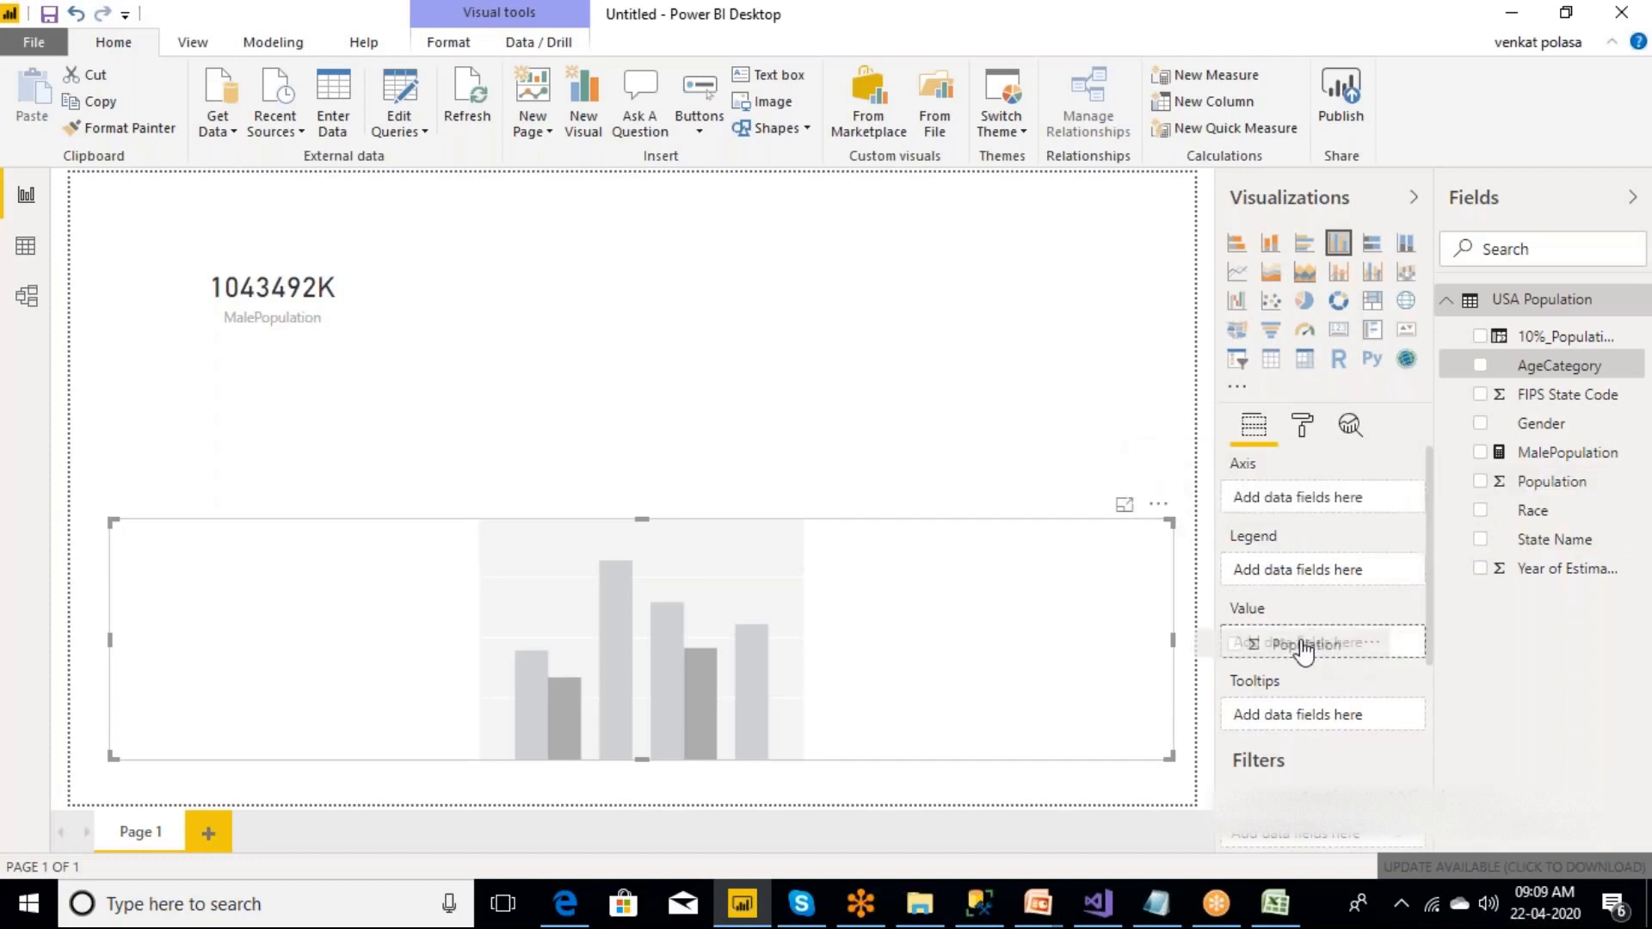
pyautogui.moveTo(1305, 652); pyautogui.dragTo(1305, 652)
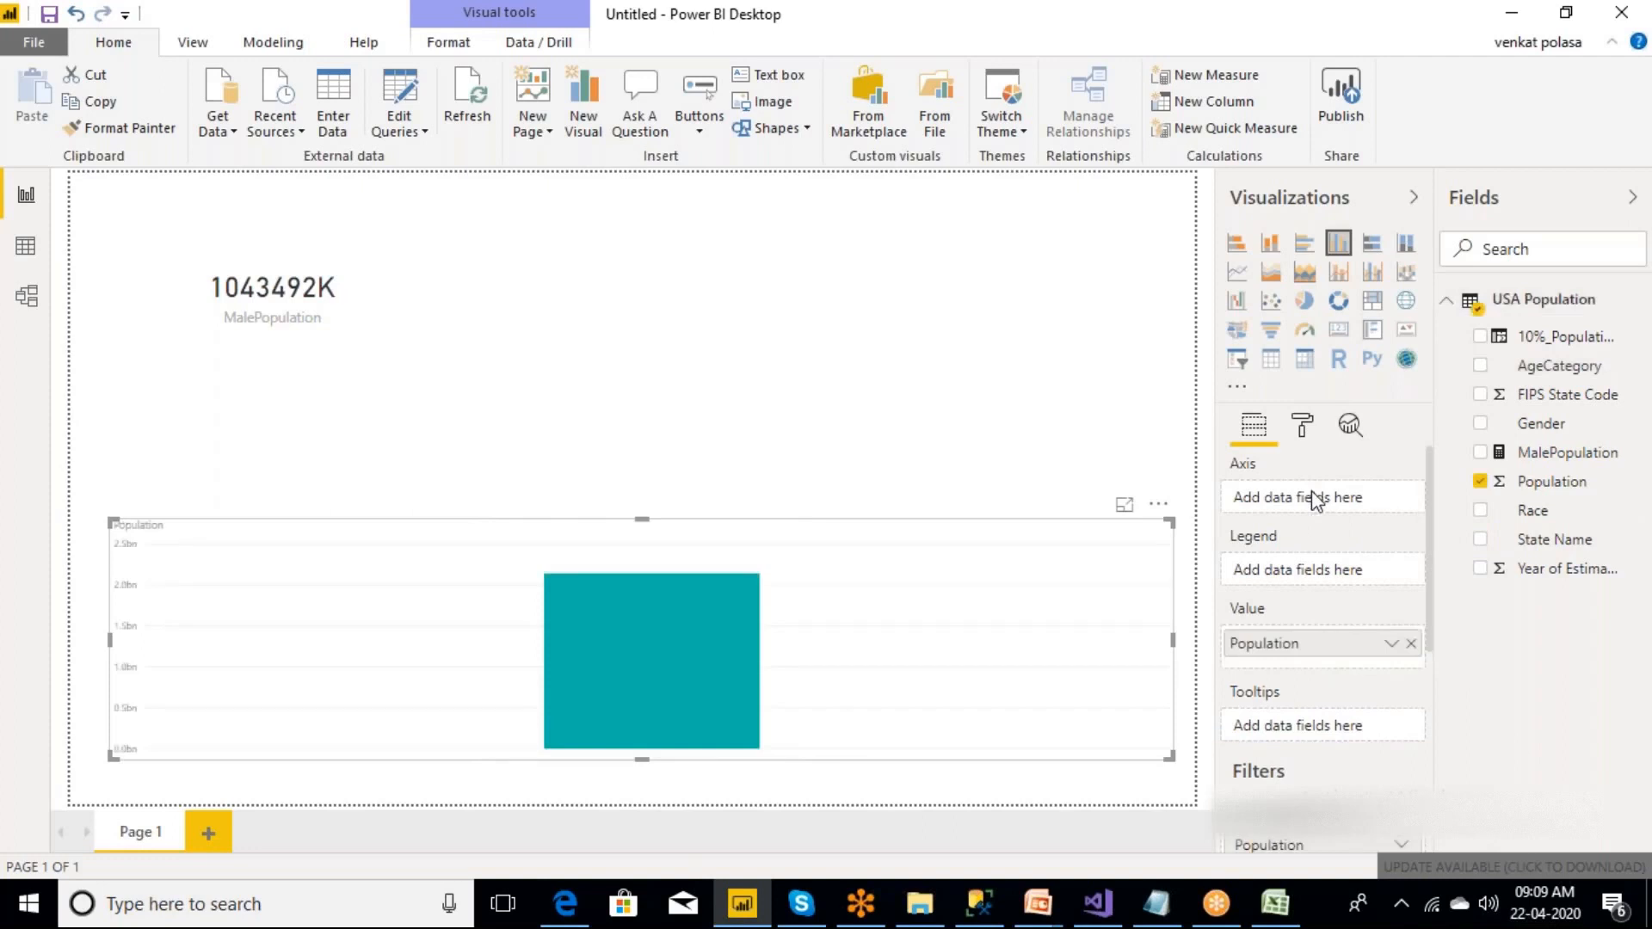
pyautogui.click(1574, 460)
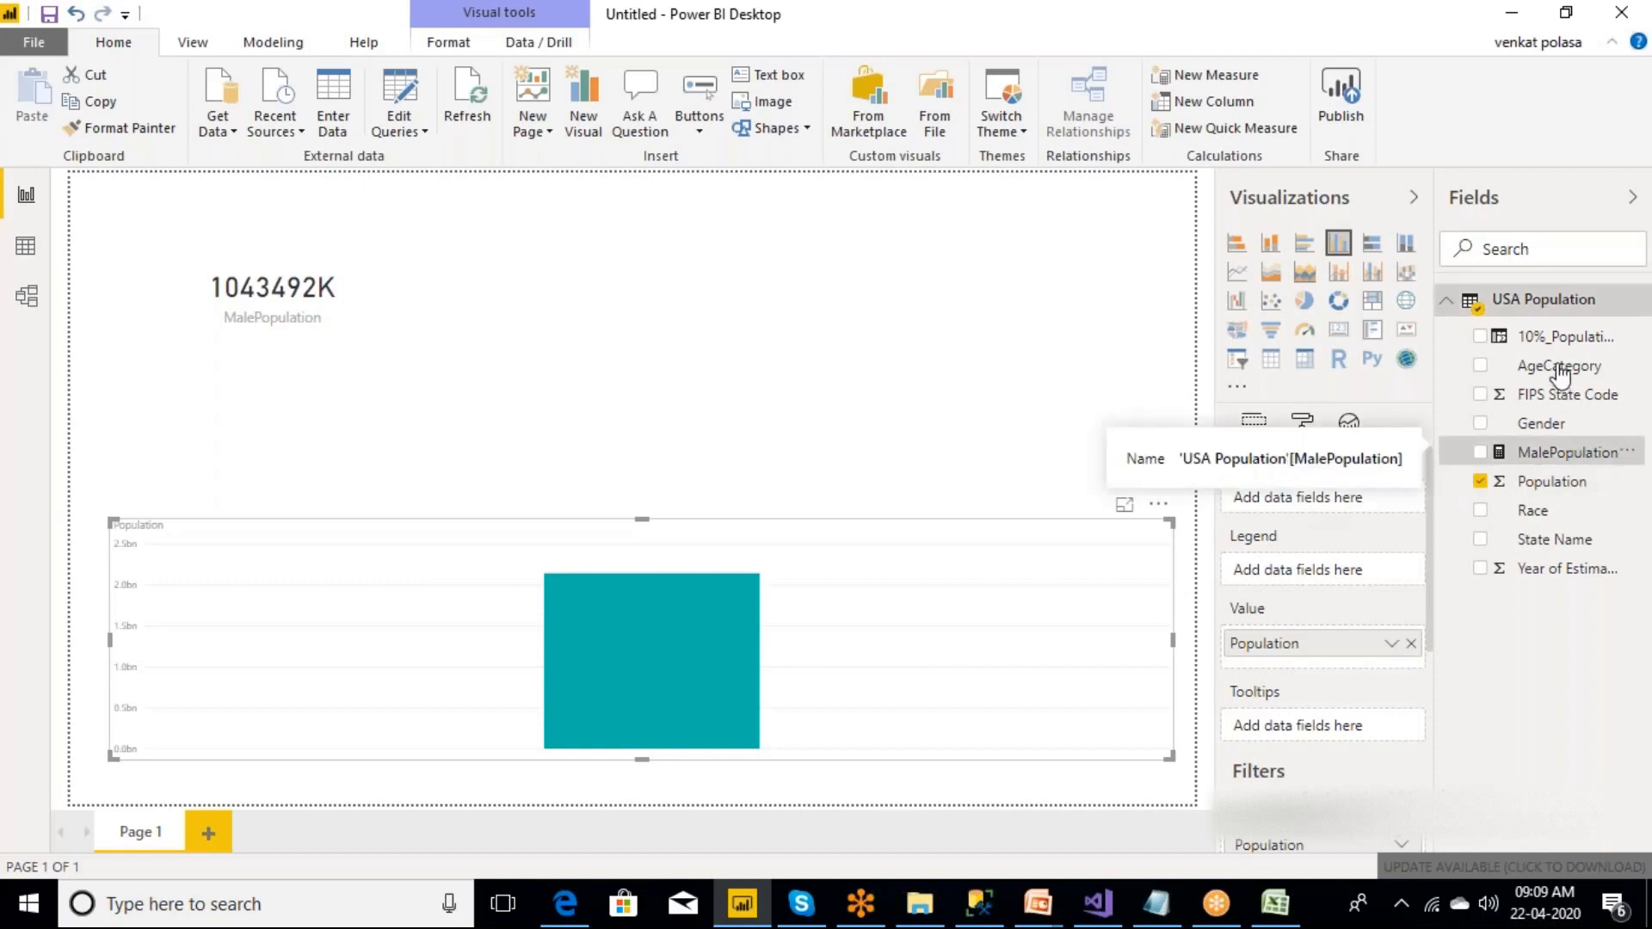
pyautogui.moveTo(1560, 372); pyautogui.dragTo(1301, 506)
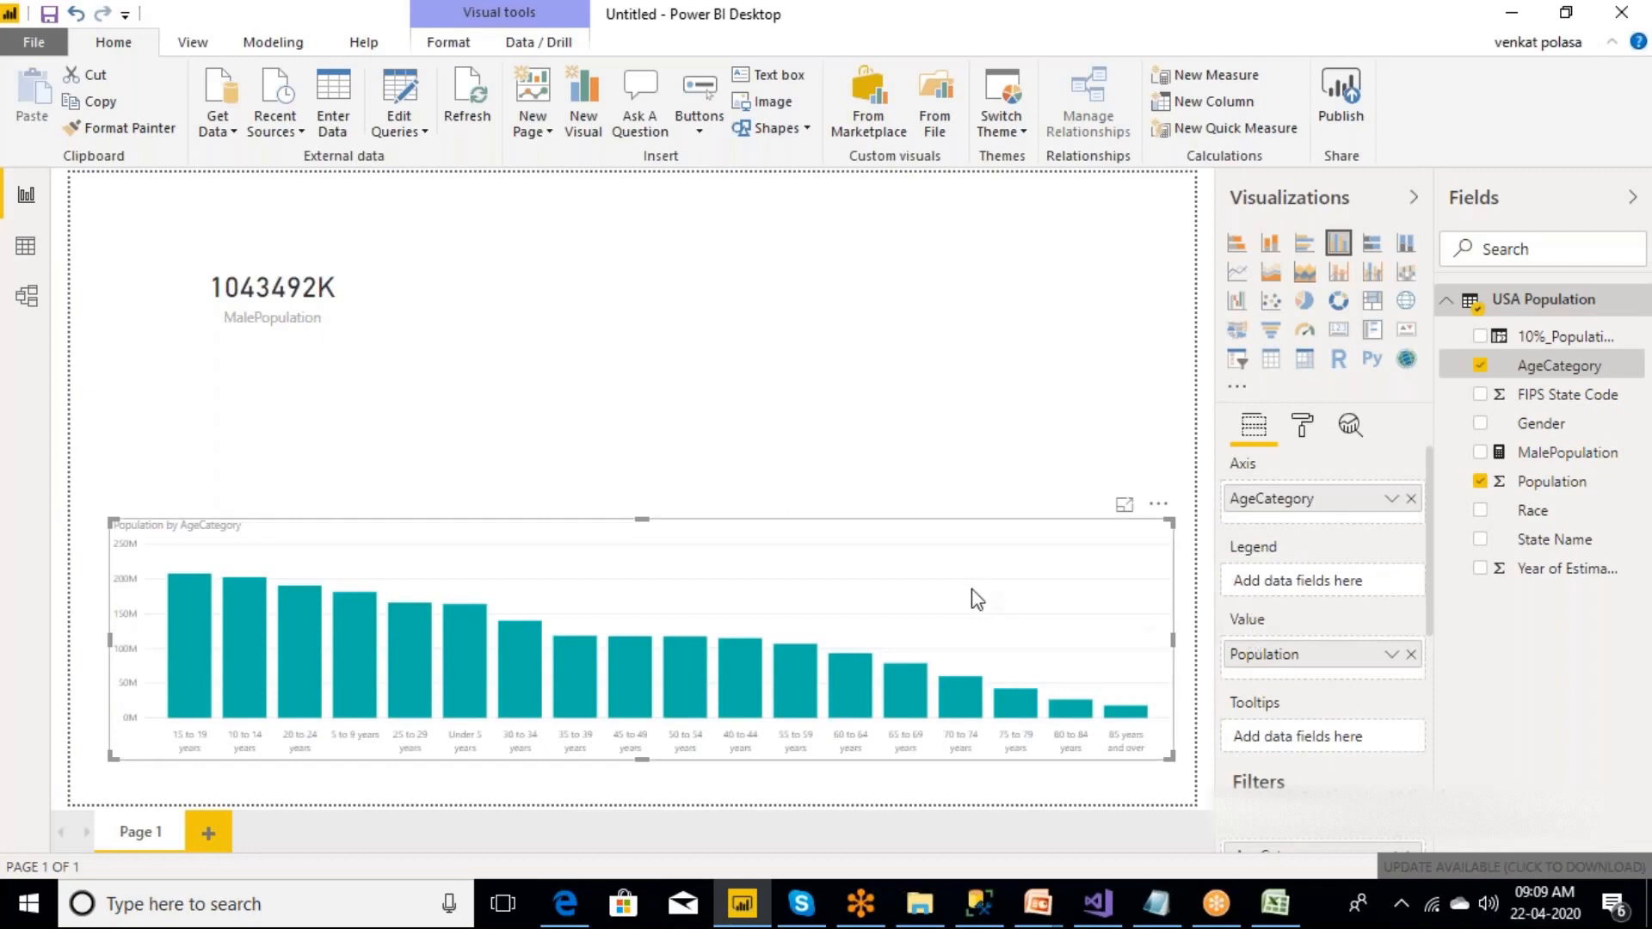
# Replace the population column chart with a new empty clustered column chart, sized to nearly the full page width along the page's lower edge.
pyautogui.click(1158, 505)
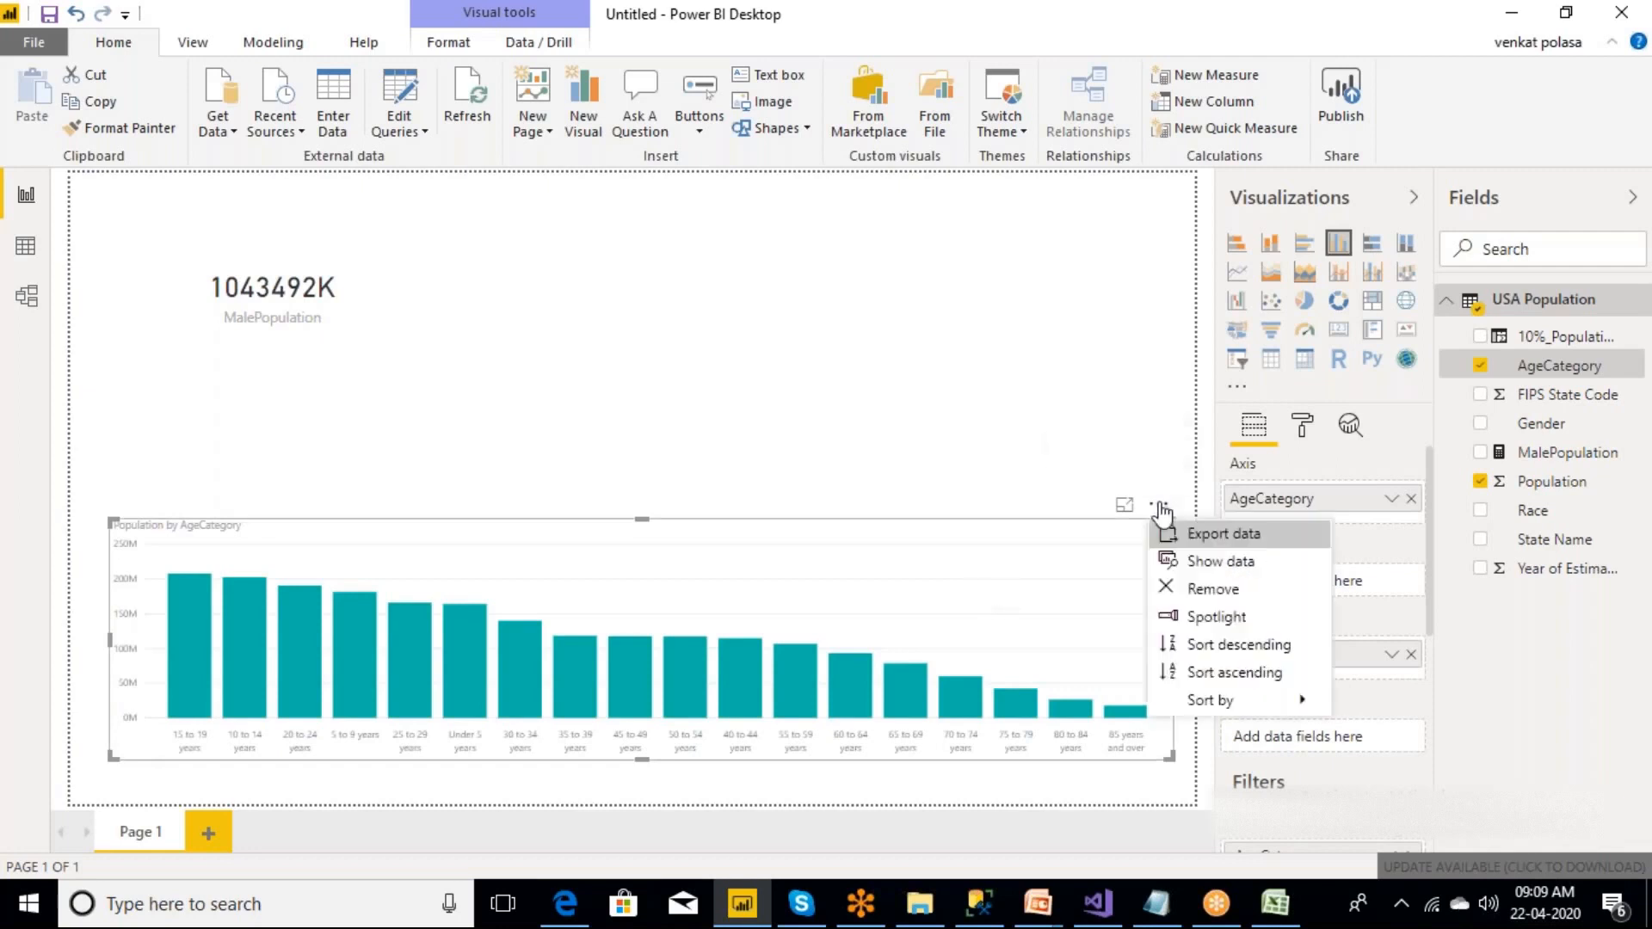
pyautogui.click(1220, 590)
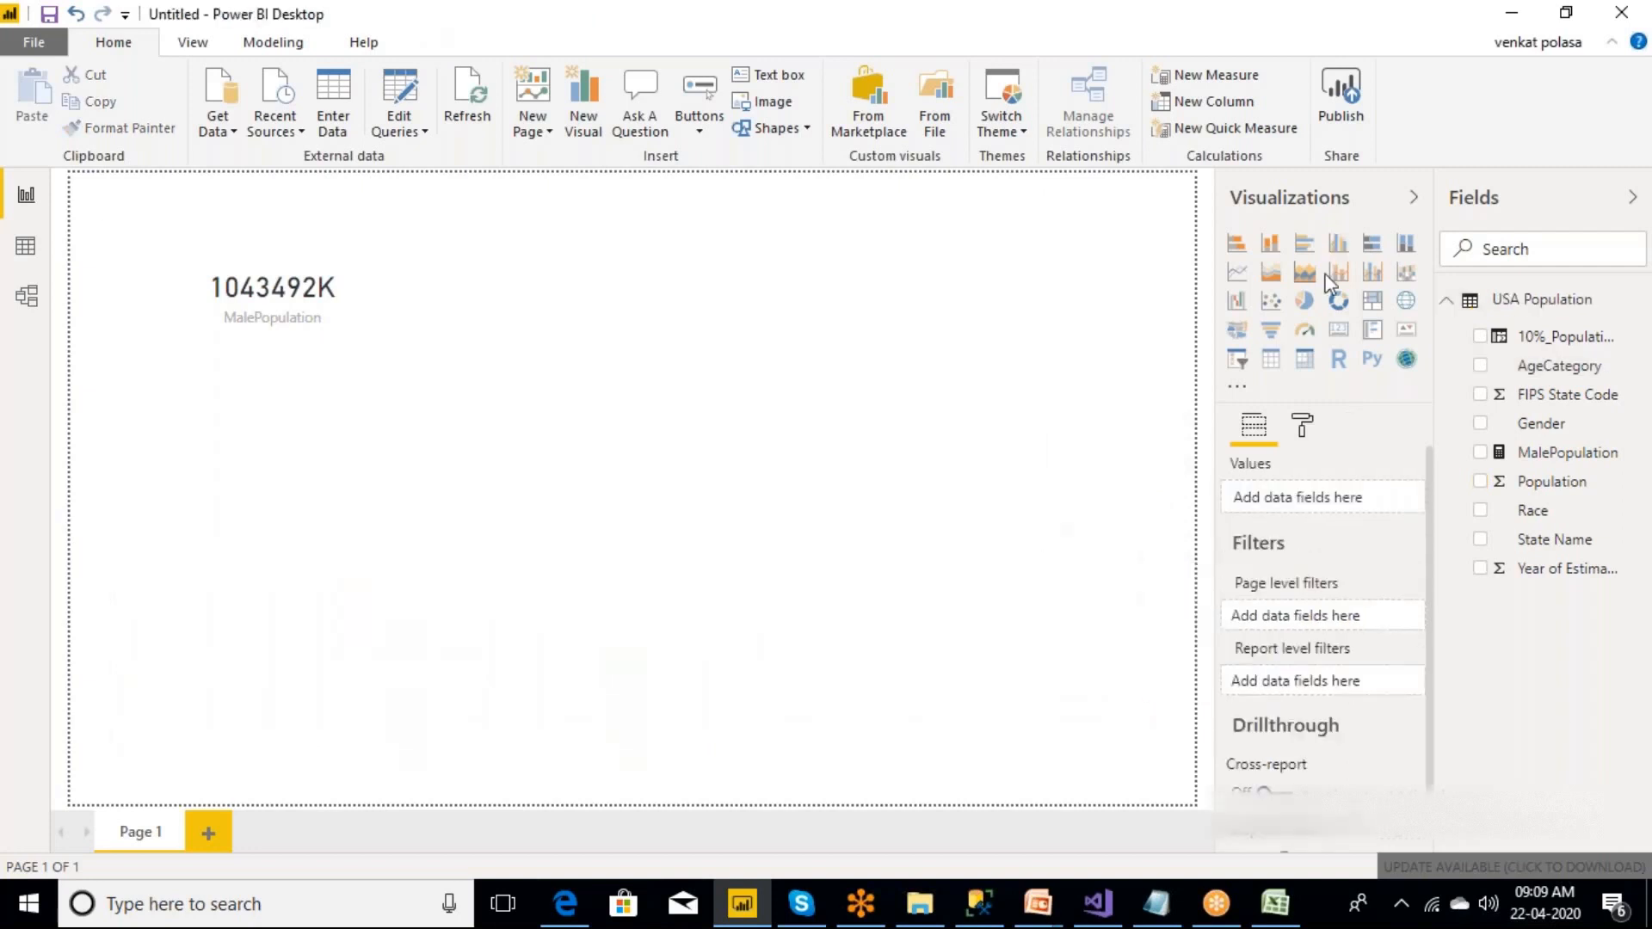
pyautogui.click(1339, 248)
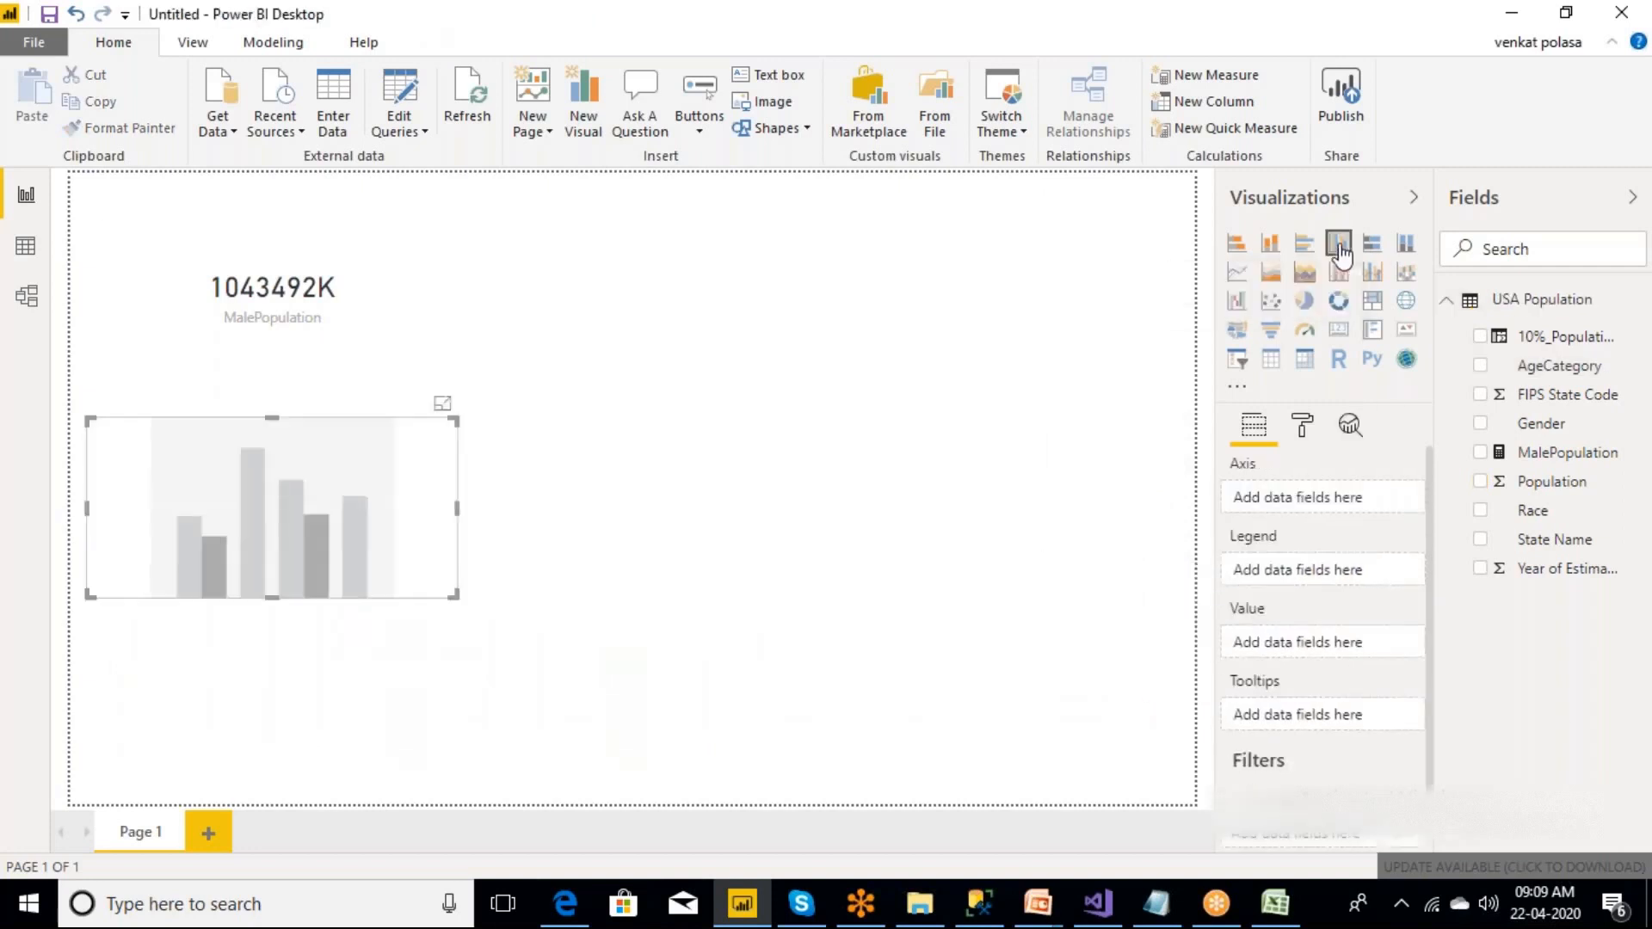
pyautogui.moveTo(229, 487); pyautogui.dragTo(239, 639)
pyautogui.moveTo(465, 747); pyautogui.dragTo(1185, 784)
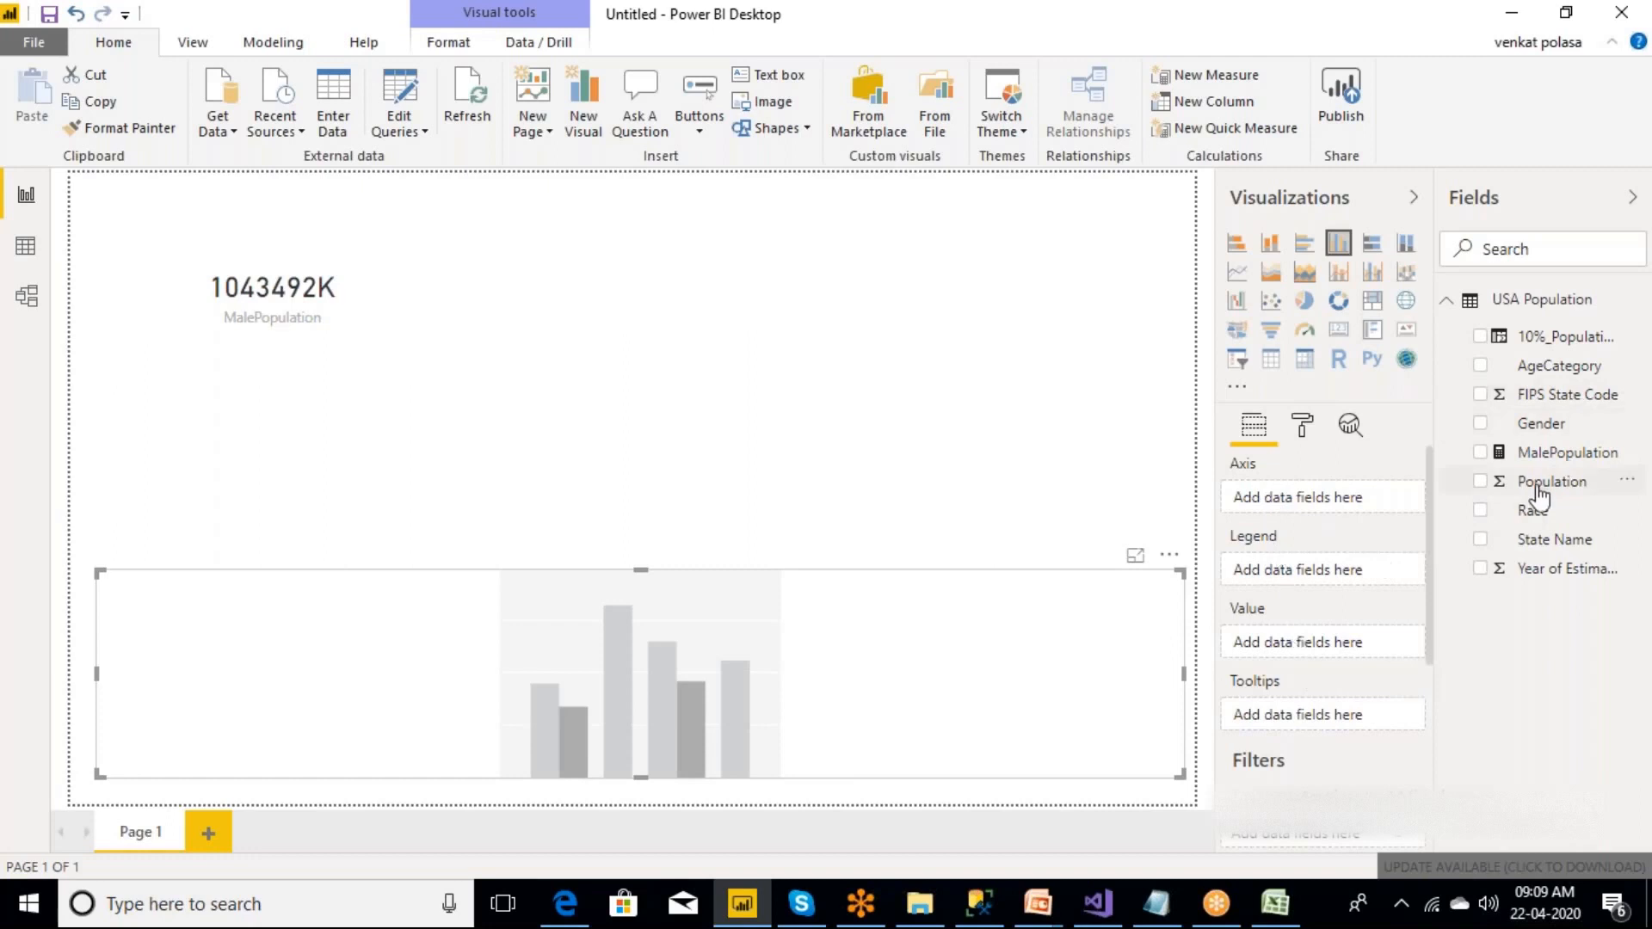
# Assign Population as the new column chart's value and AgeCategory as its axis, and view it in focus mode before returning to the report.
pyautogui.moveTo(1538, 497); pyautogui.dragTo(883, 684)
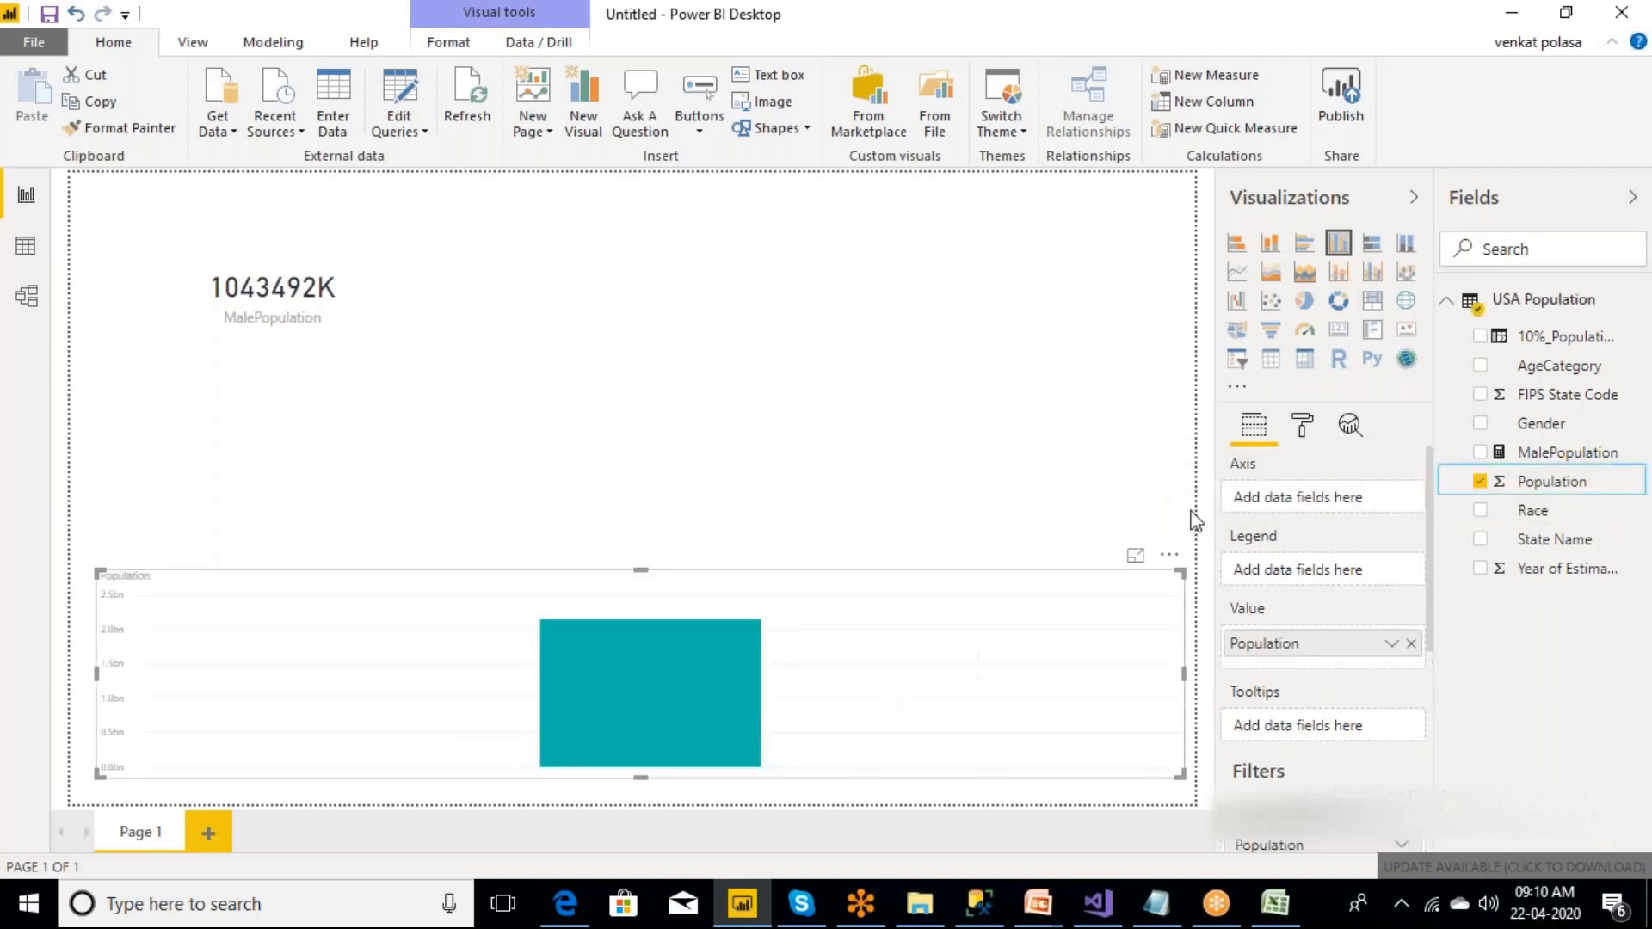
pyautogui.moveTo(1578, 375); pyautogui.dragTo(834, 652)
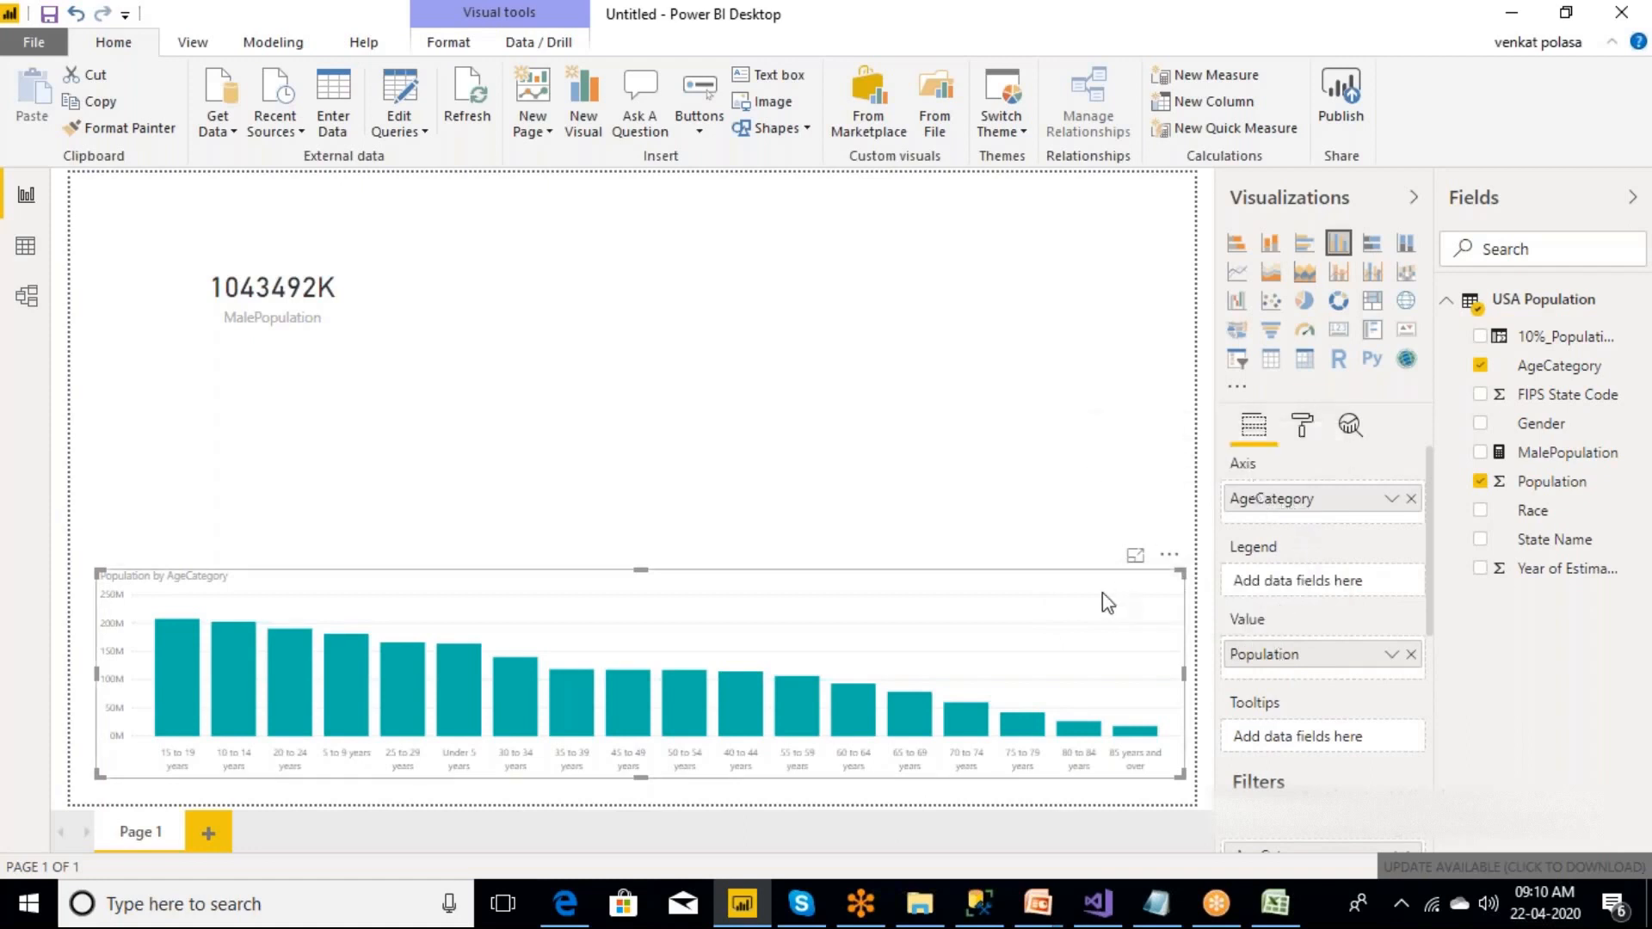
pyautogui.click(1134, 560)
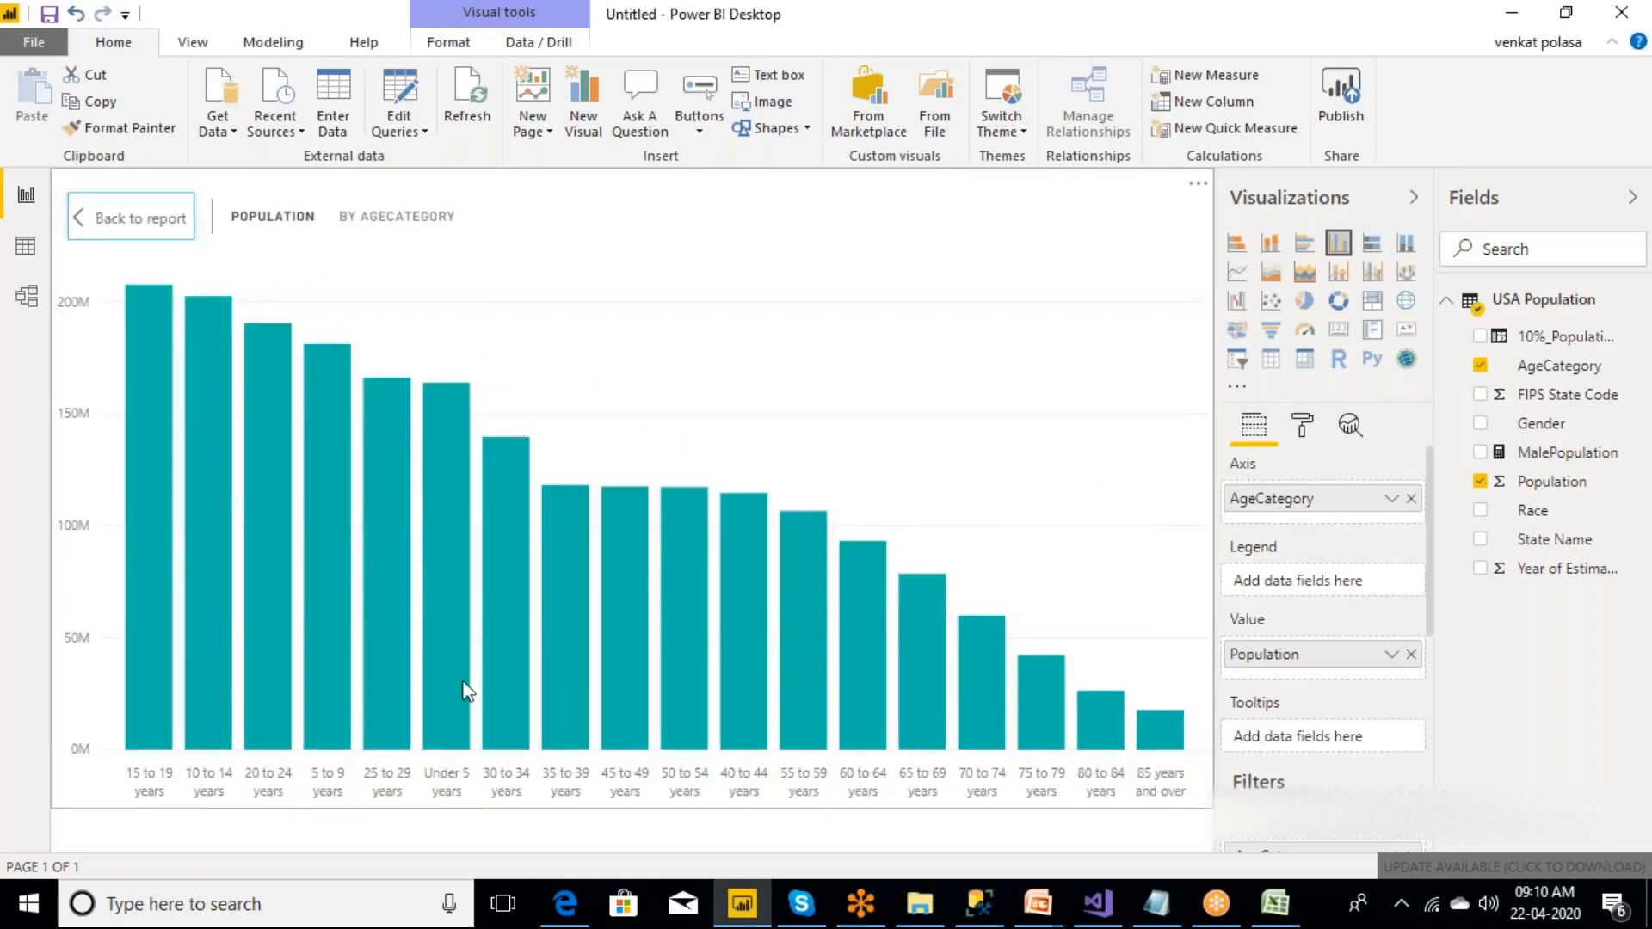
pyautogui.click(149, 230)
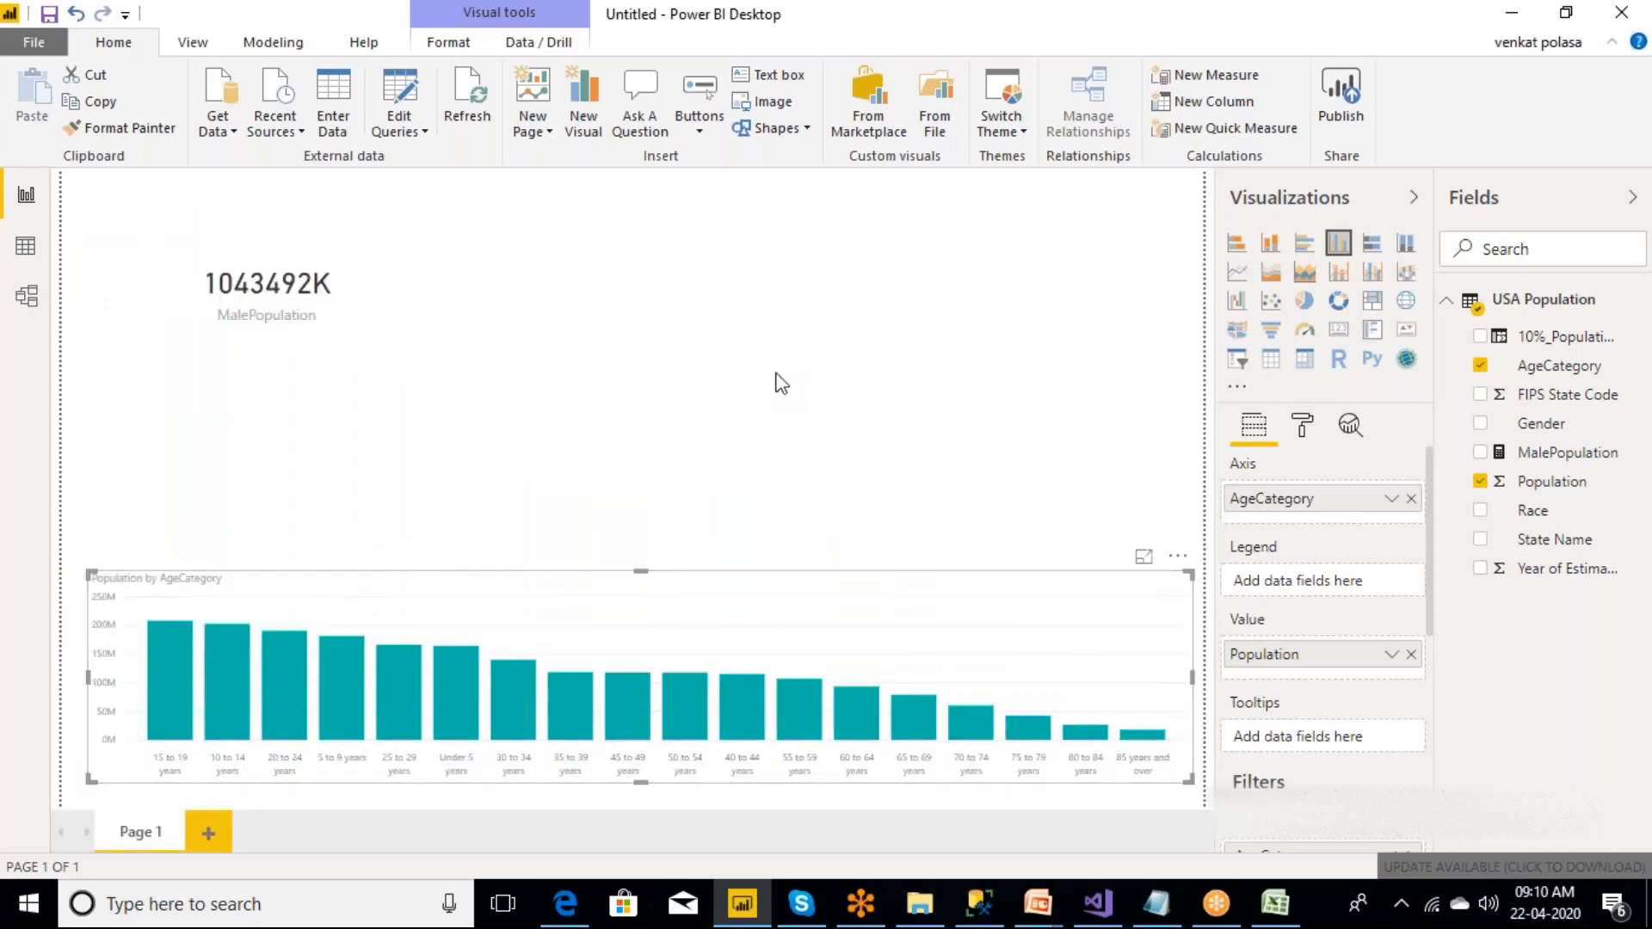
# Add an empty pie chart, place it beside the MalePopulation card above the column chart, and enlarge it.
pyautogui.click(781, 383)
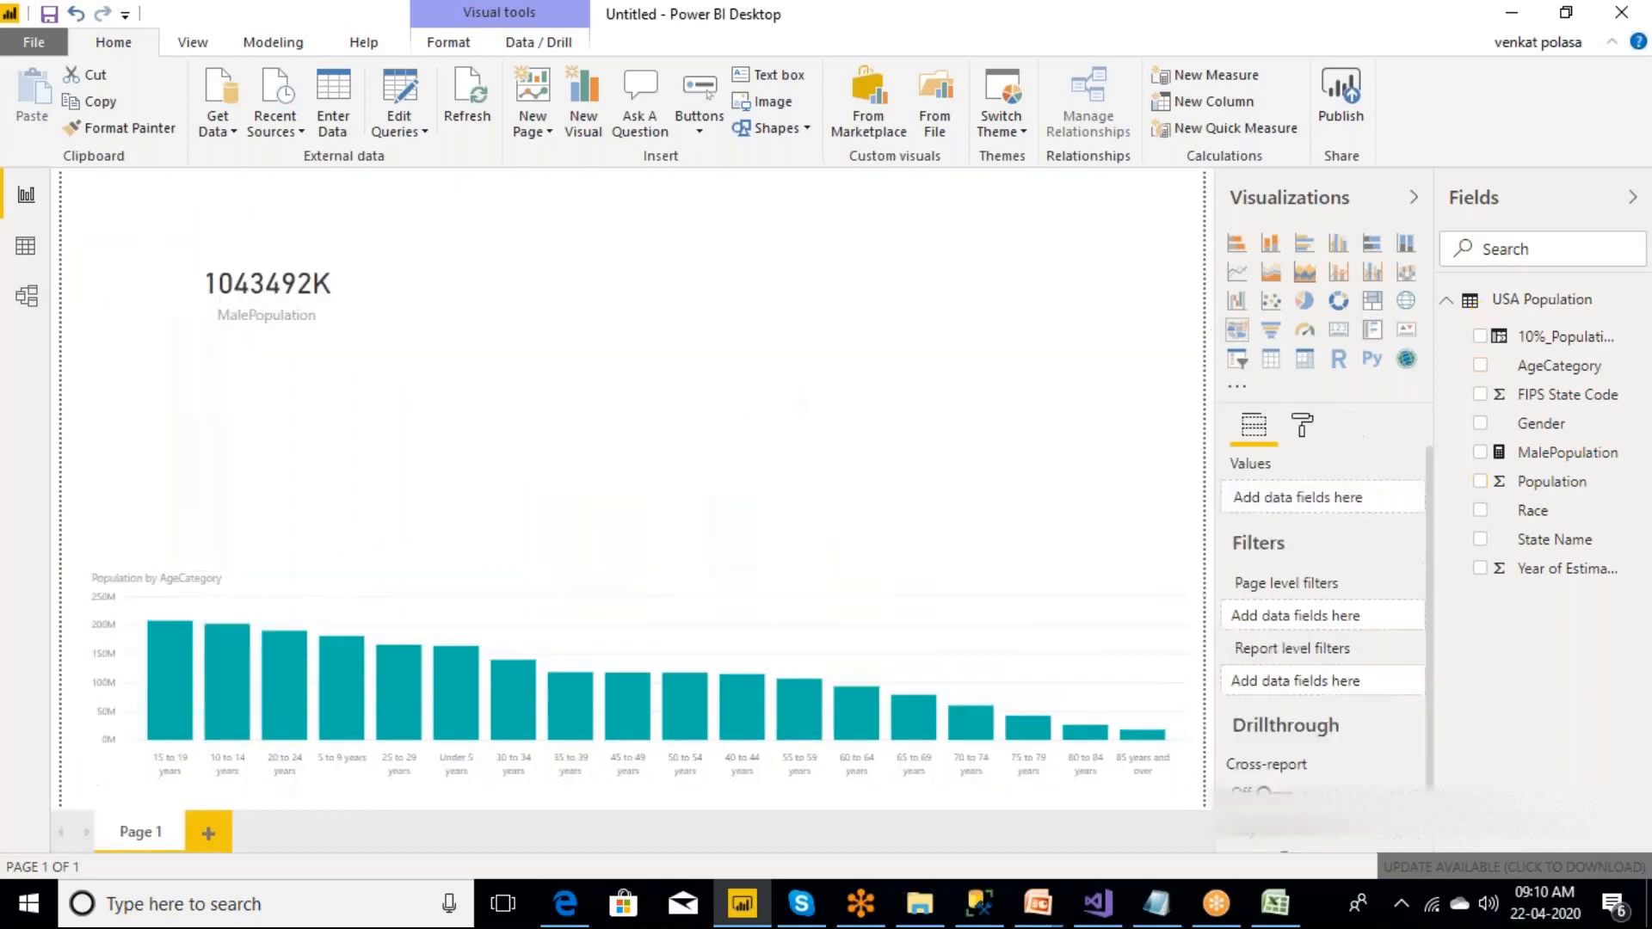
pyautogui.click(1304, 301)
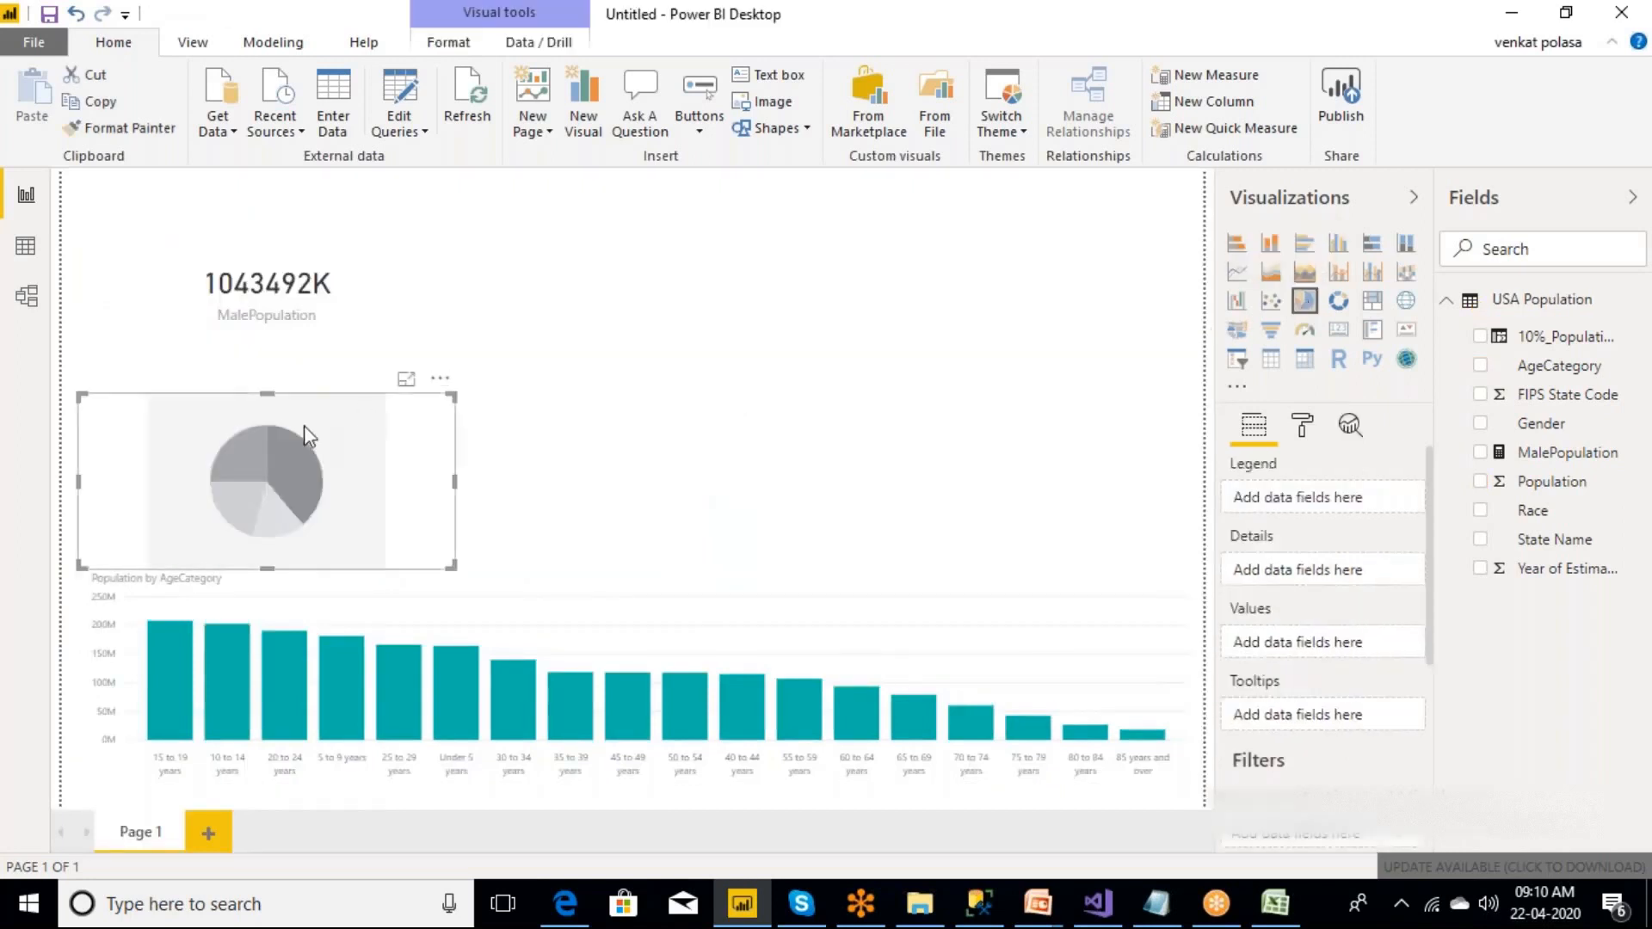
pyautogui.moveTo(303, 426); pyautogui.dragTo(594, 288)
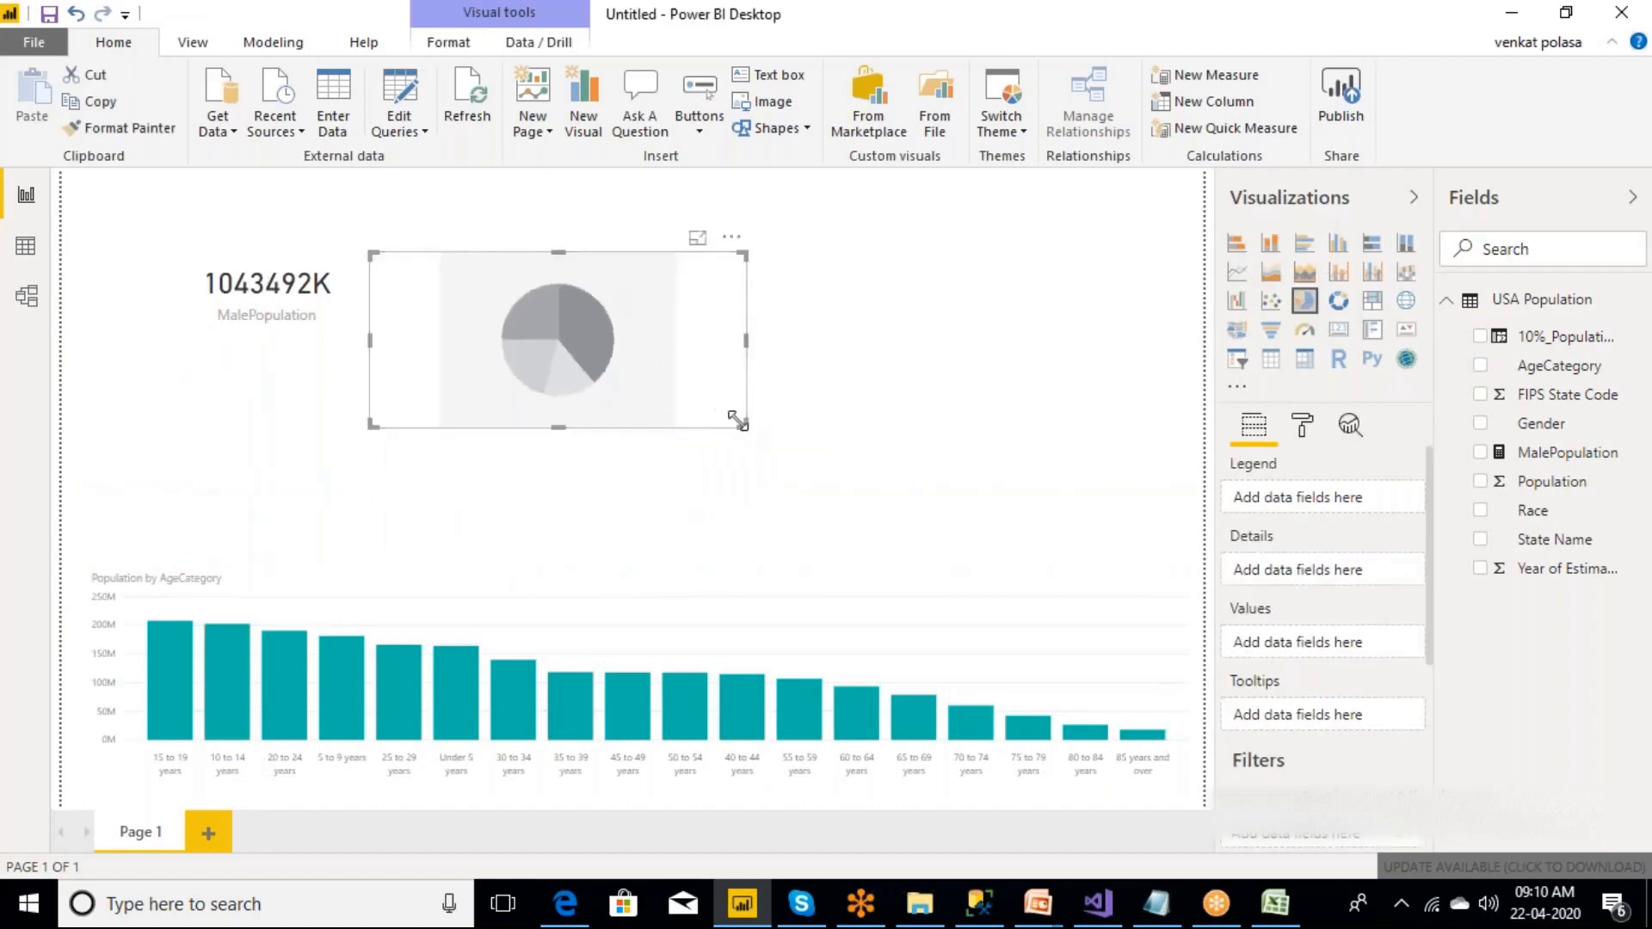
pyautogui.moveTo(738, 422); pyautogui.dragTo(777, 480)
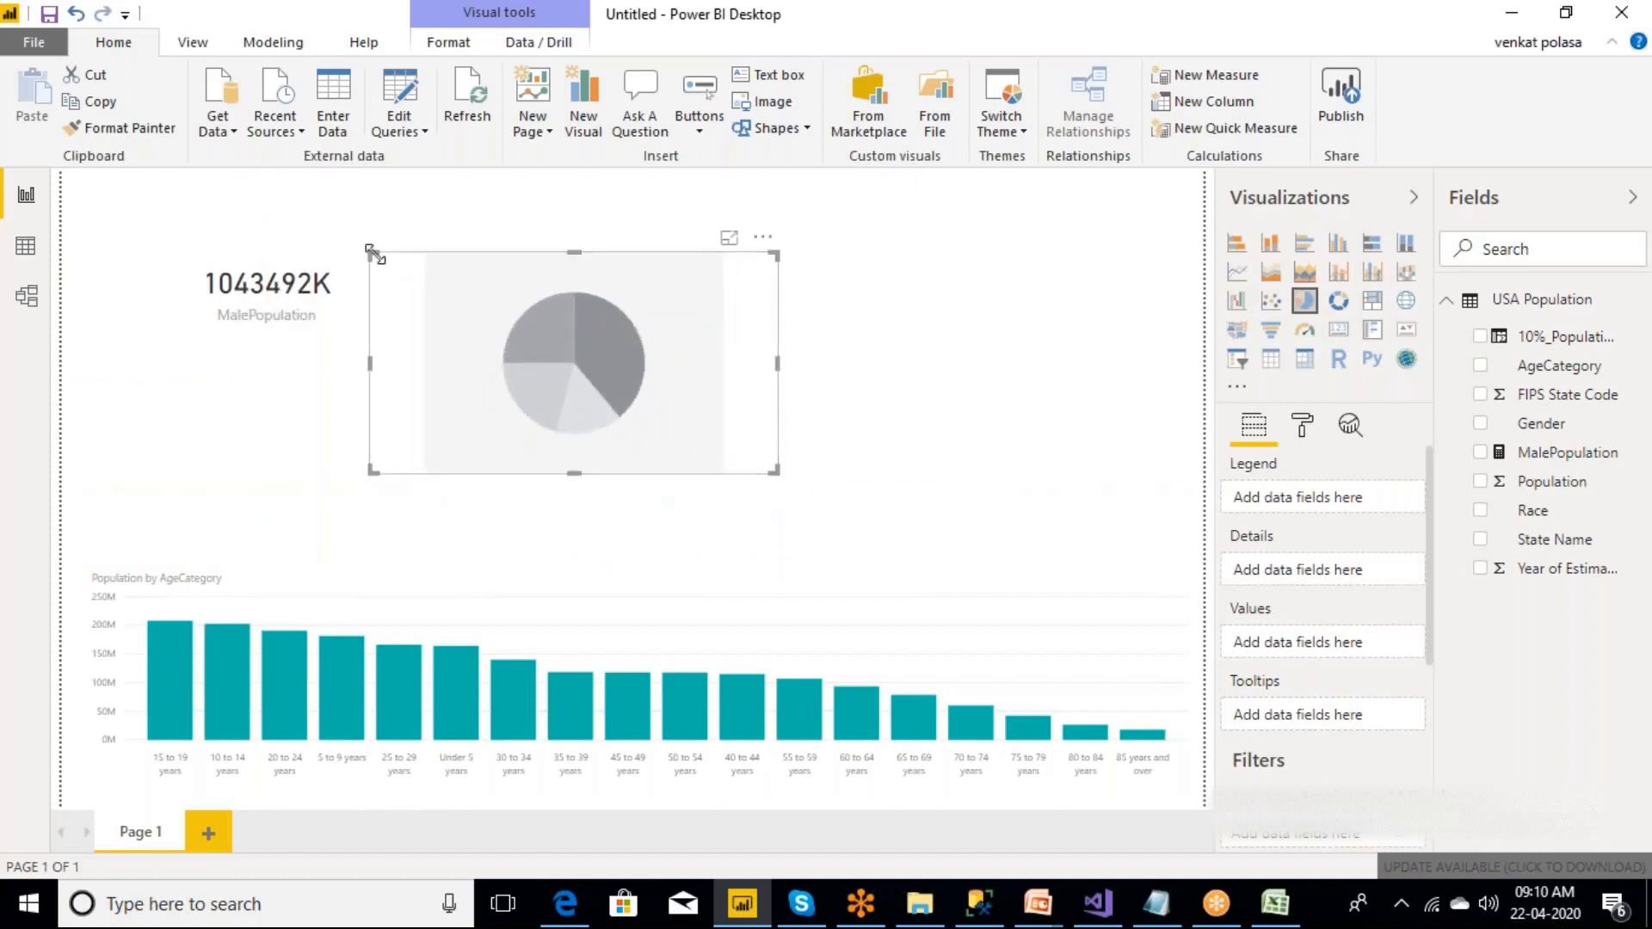
pyautogui.moveTo(372, 252); pyautogui.dragTo(374, 201)
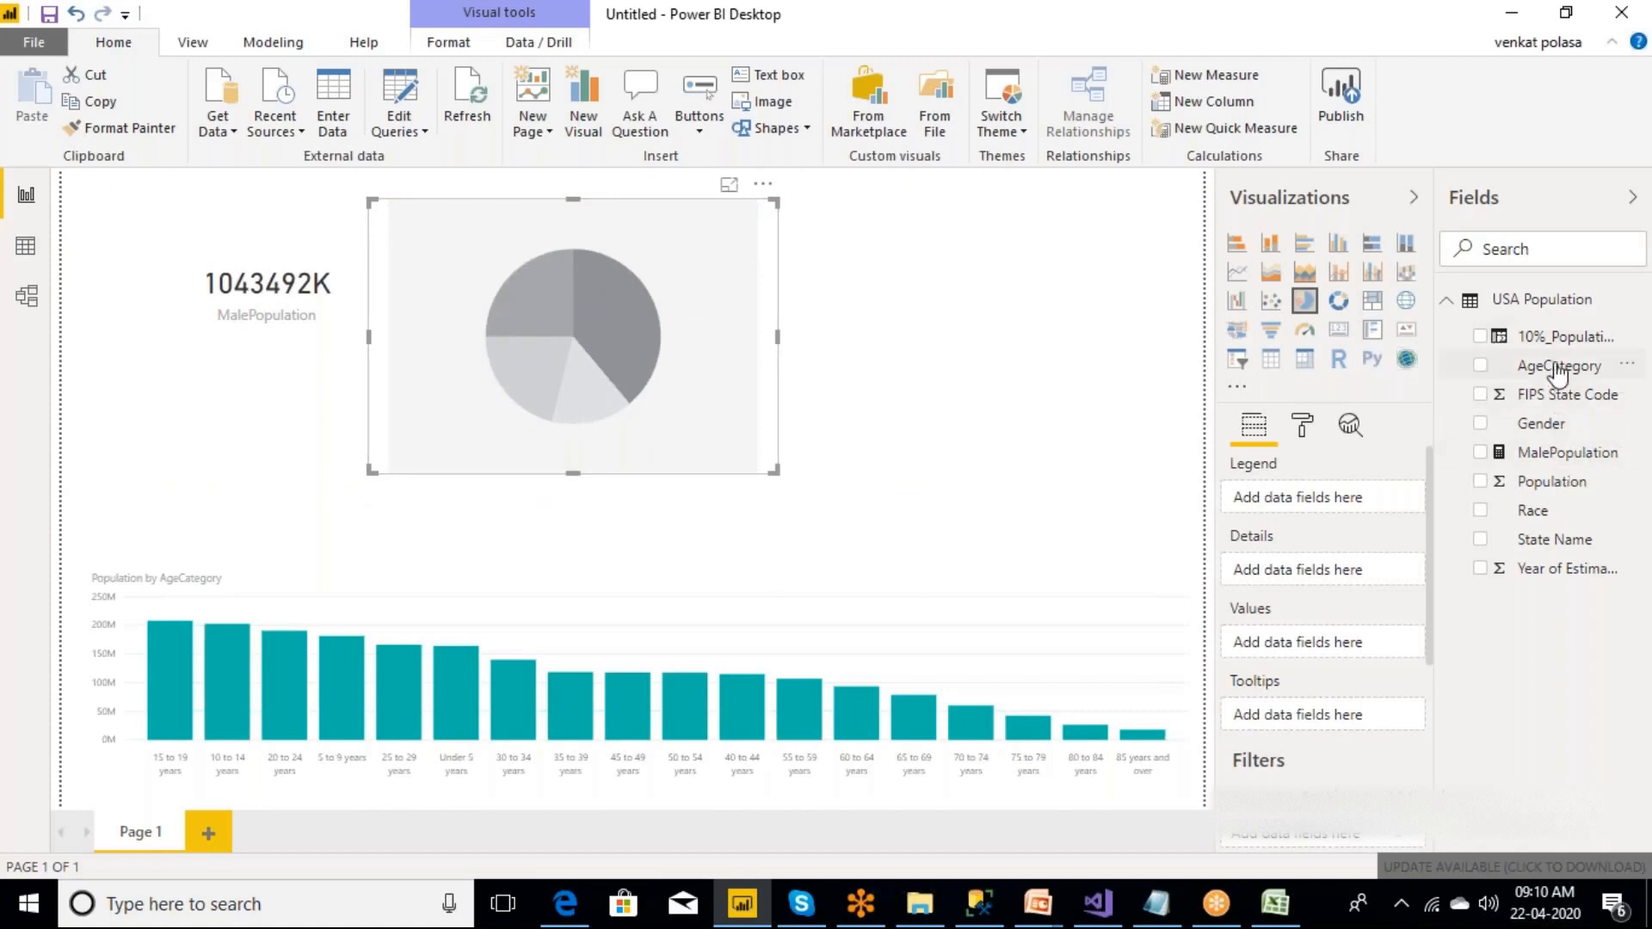
# Assign Gender as the pie chart's legend and Population as its values, and view it in focus mode before returning to the report.
pyautogui.moveTo(1557, 433); pyautogui.dragTo(659, 381)
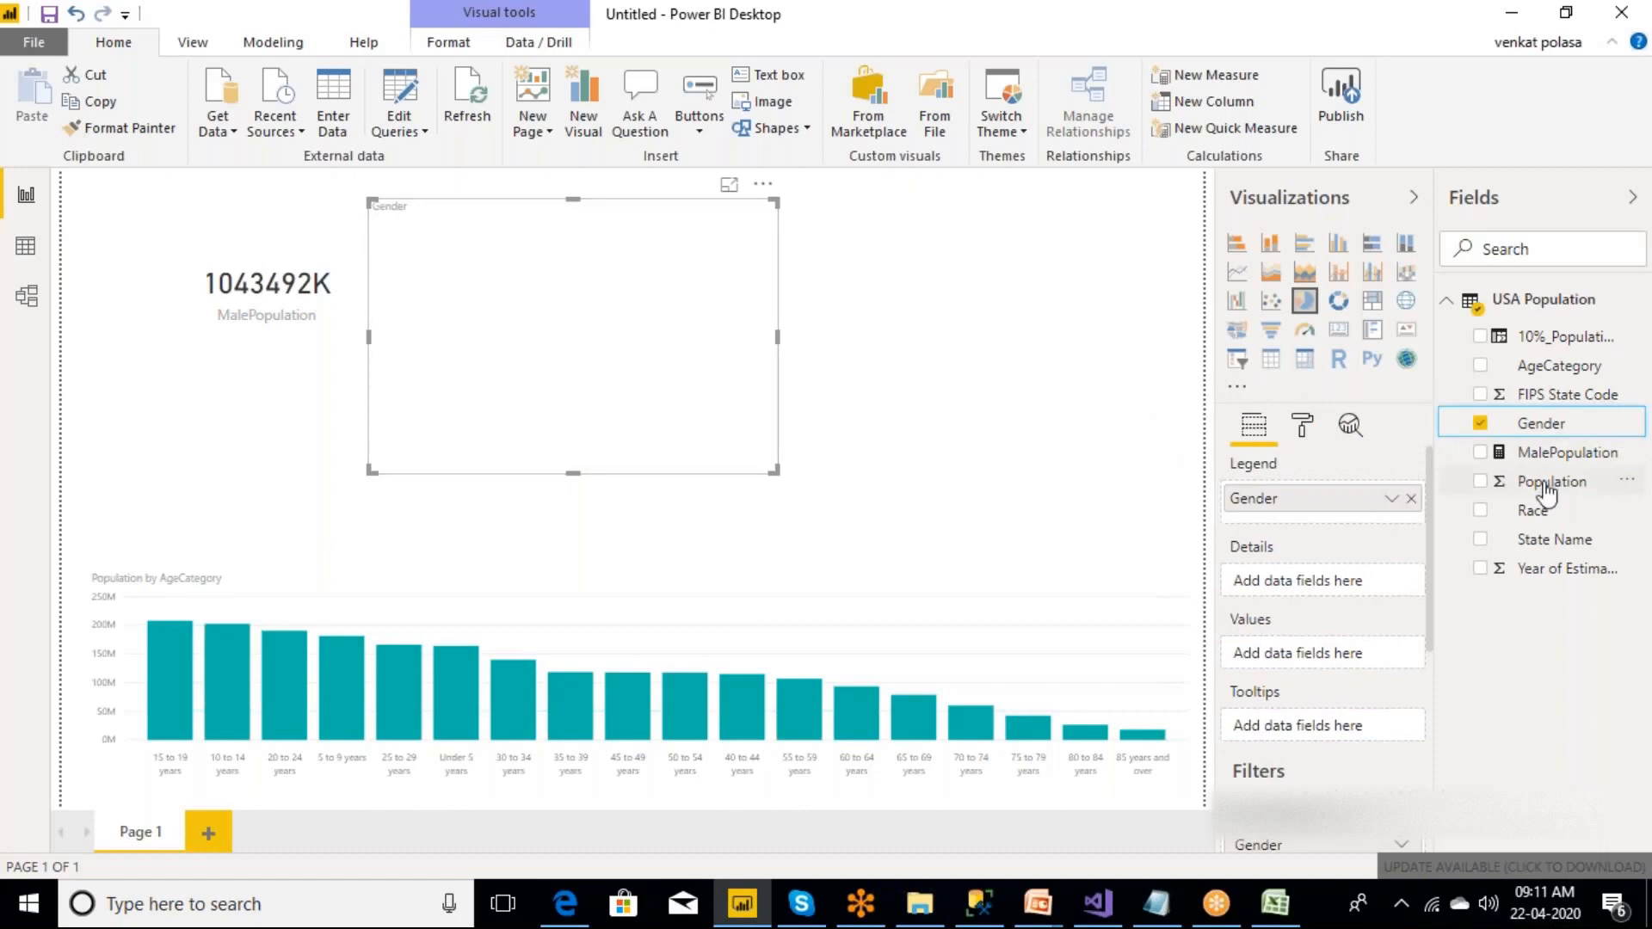
pyautogui.moveTo(1545, 495); pyautogui.dragTo(641, 344)
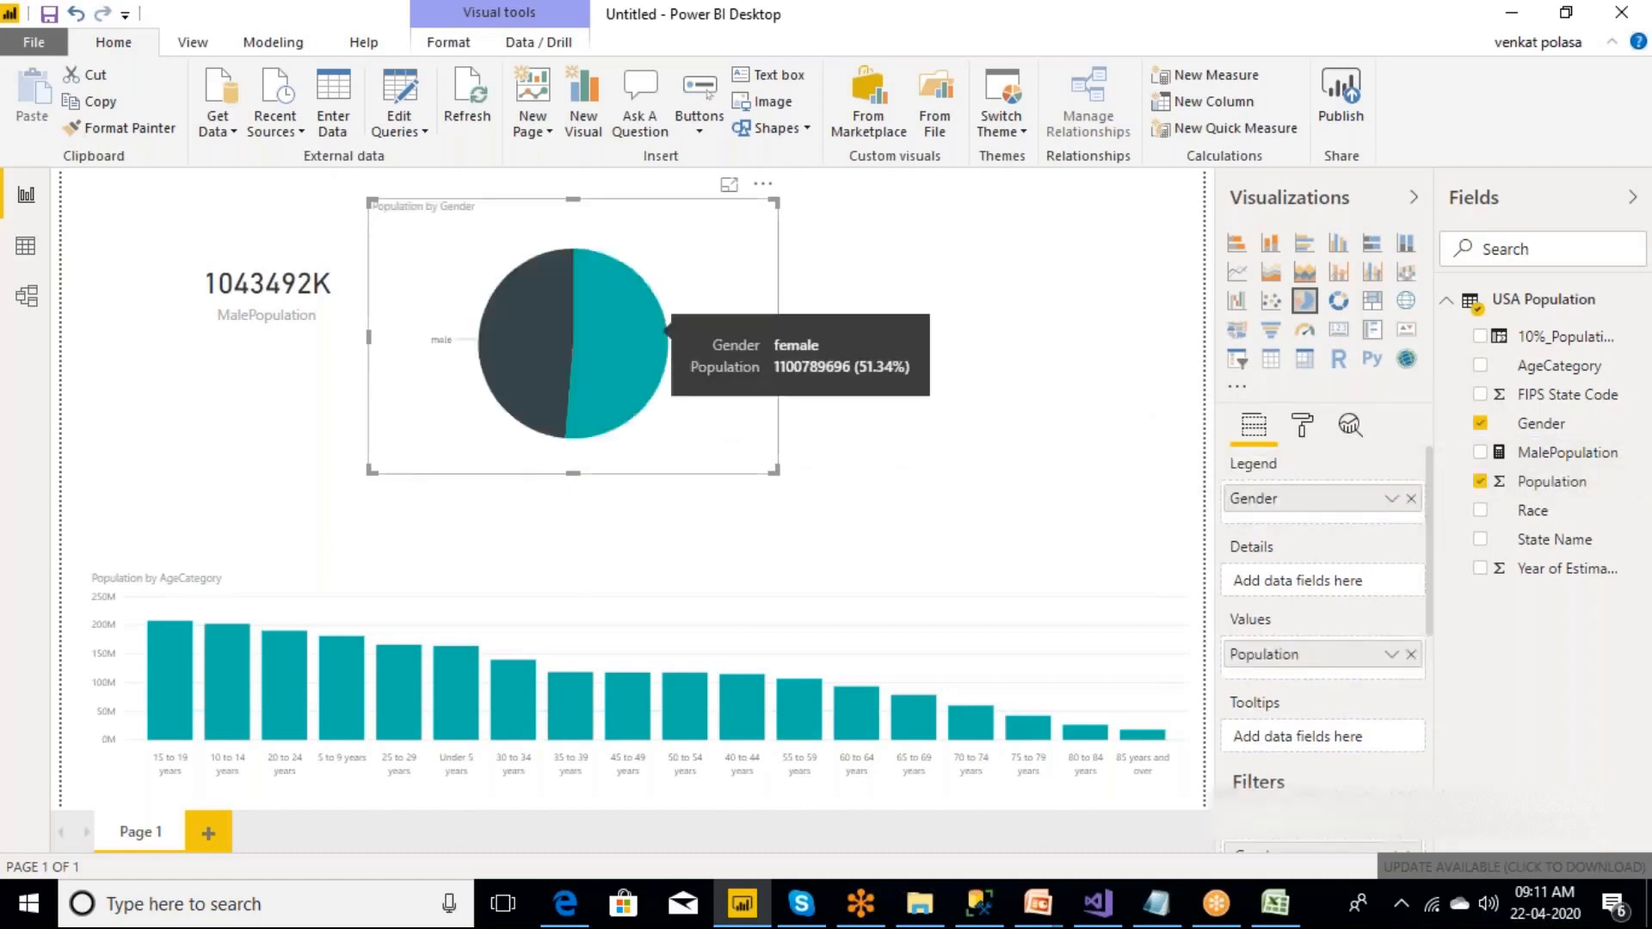
pyautogui.click(728, 188)
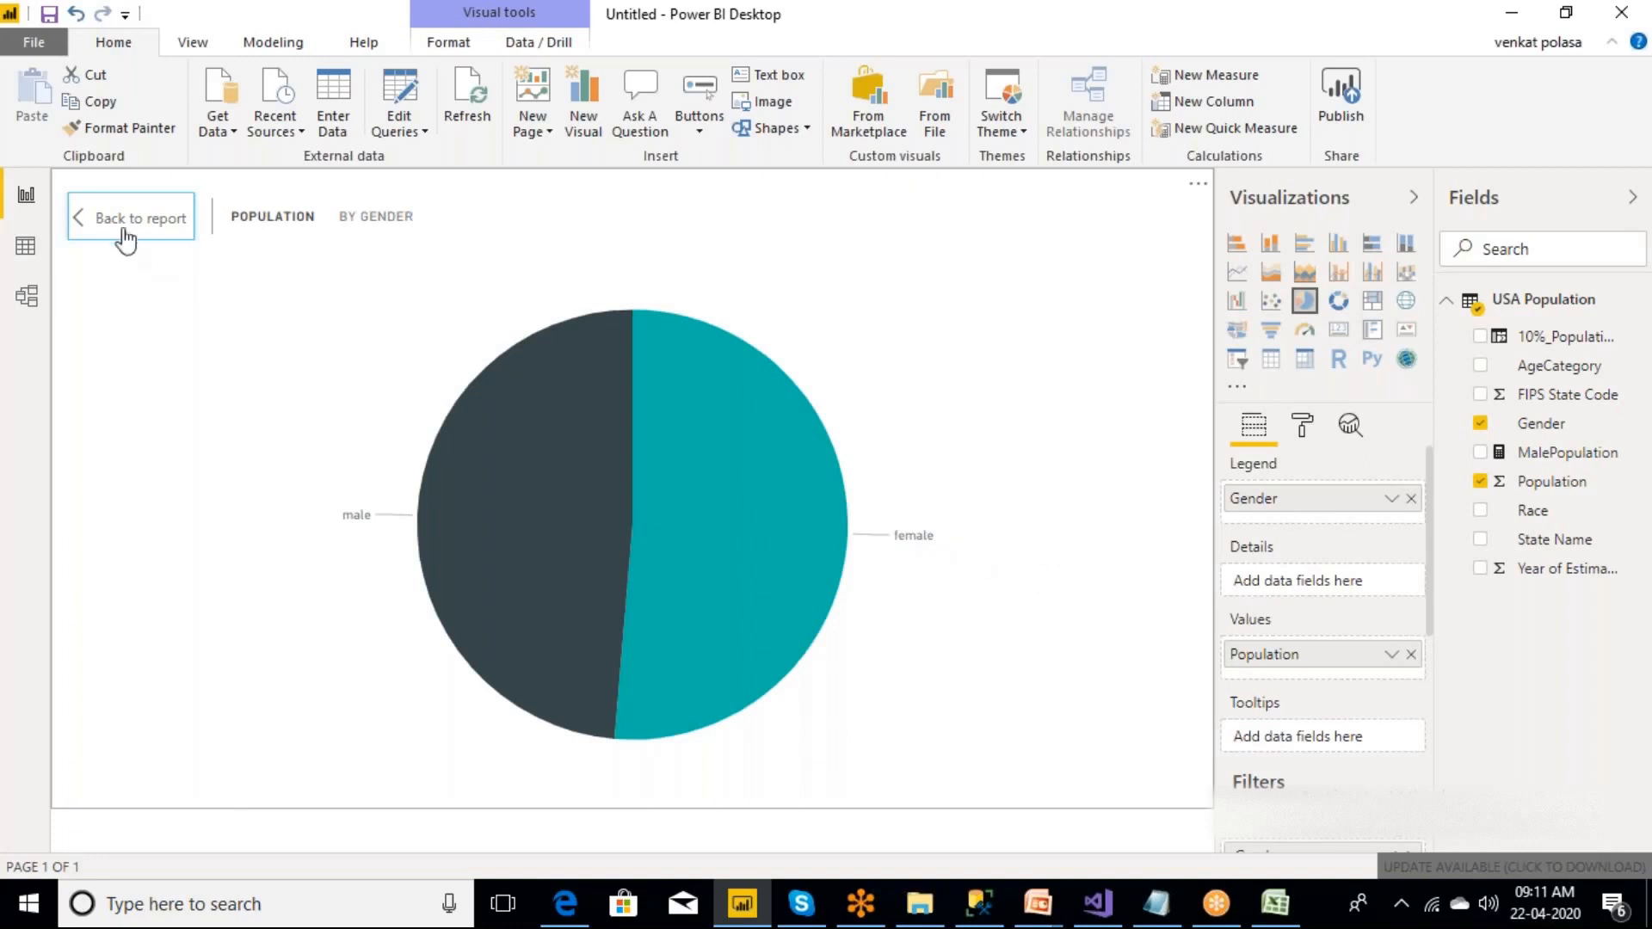
pyautogui.click(123, 234)
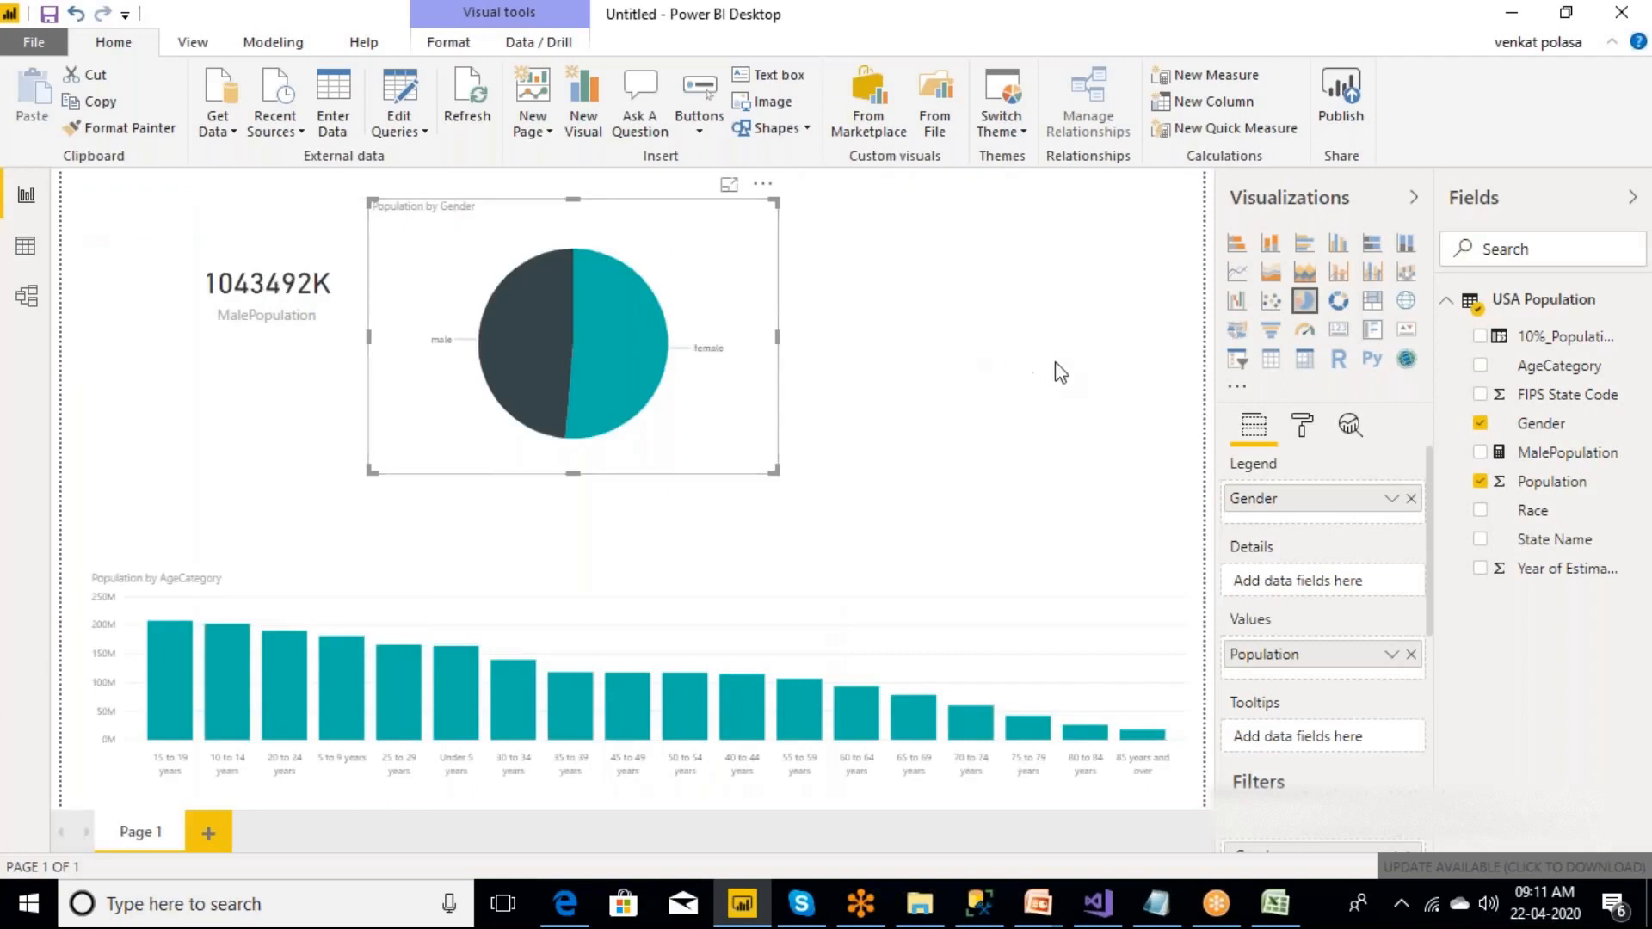
# Examine the pie chart's formatting options for the legend and detail labels, including the display unit choices.
pyautogui.click(1305, 426)
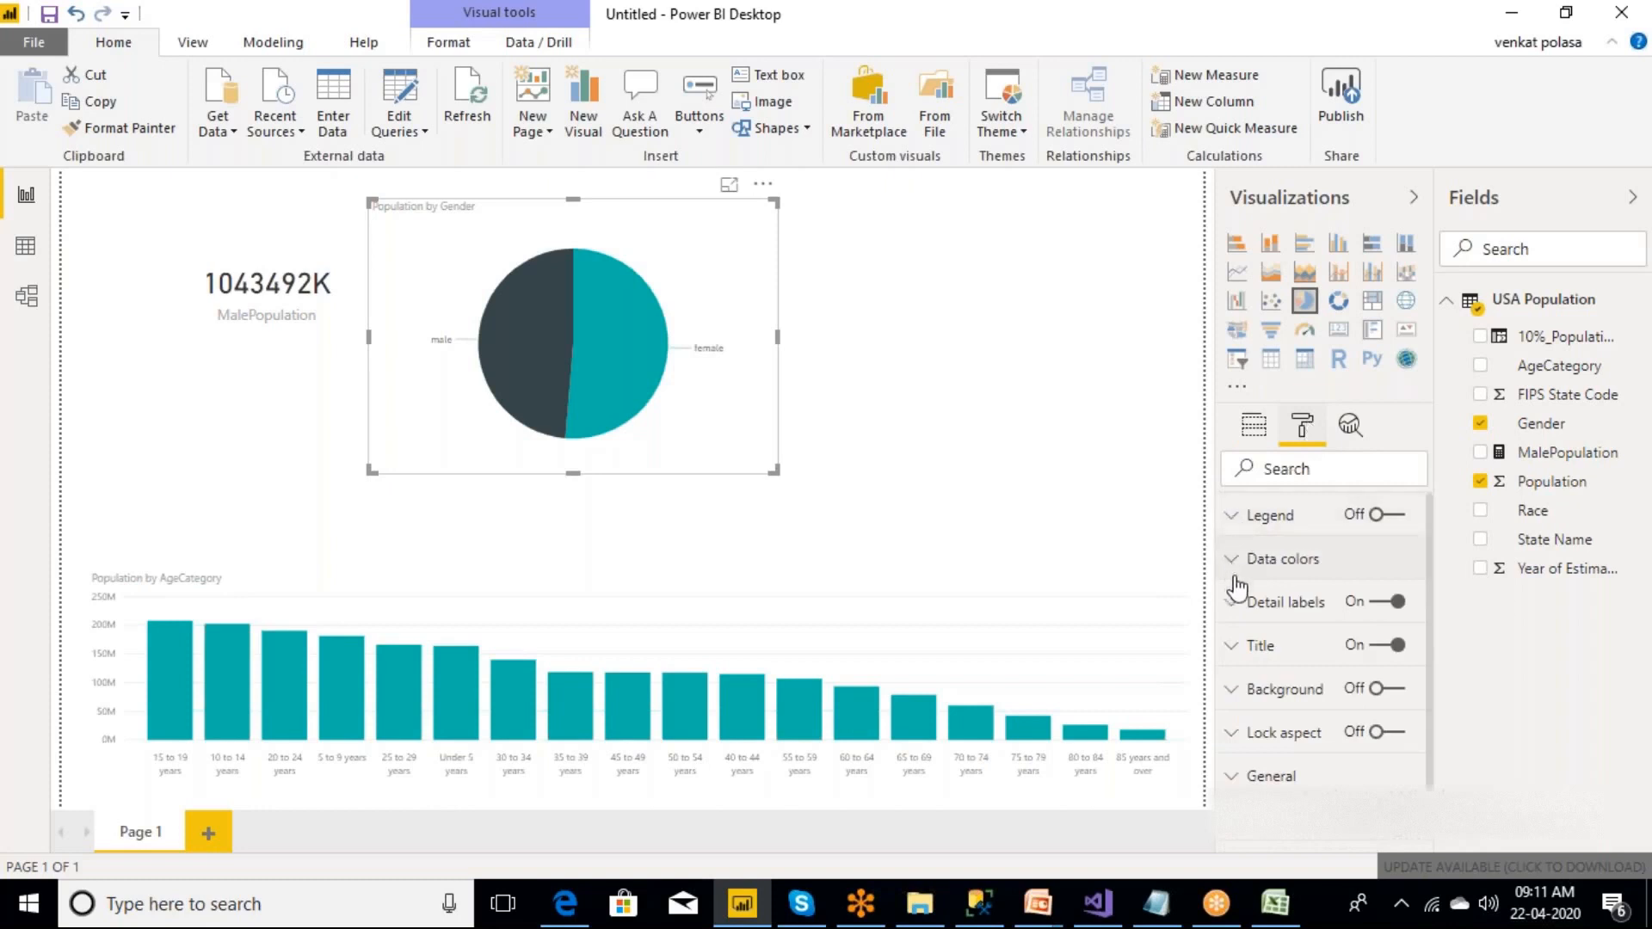
pyautogui.click(1233, 520)
pyautogui.click(1232, 521)
pyautogui.scroll(-2, 1430, 619)
pyautogui.scroll(2, 1428, 572)
pyautogui.click(1239, 606)
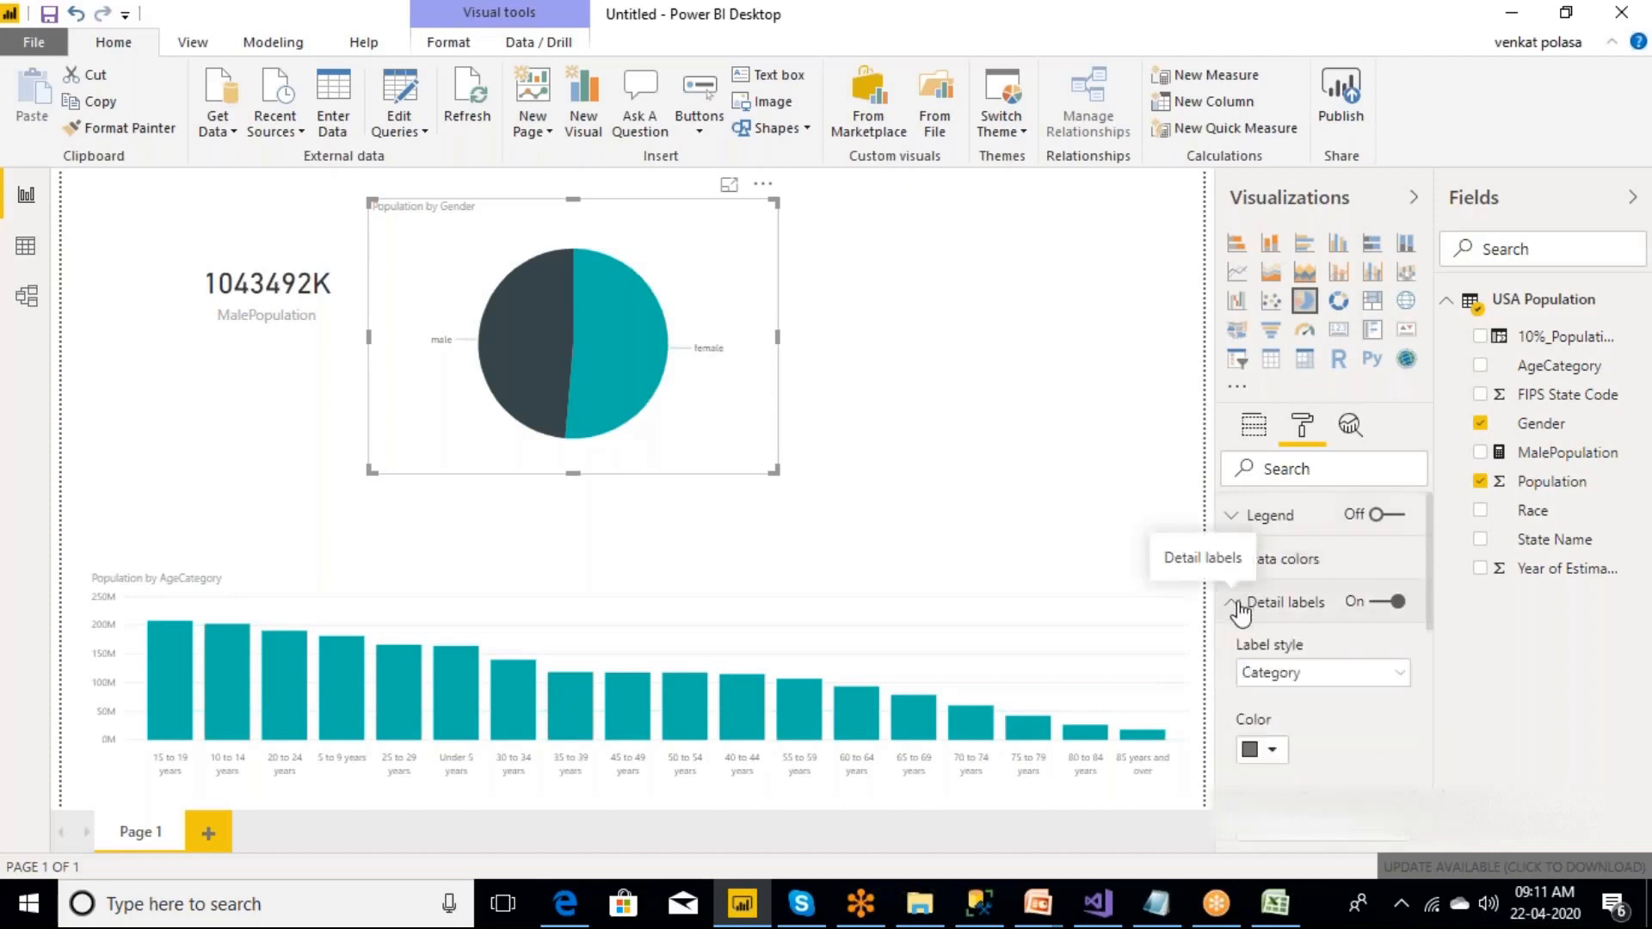
pyautogui.moveTo(1430, 609); pyautogui.dragTo(1431, 680)
pyautogui.click(1400, 664)
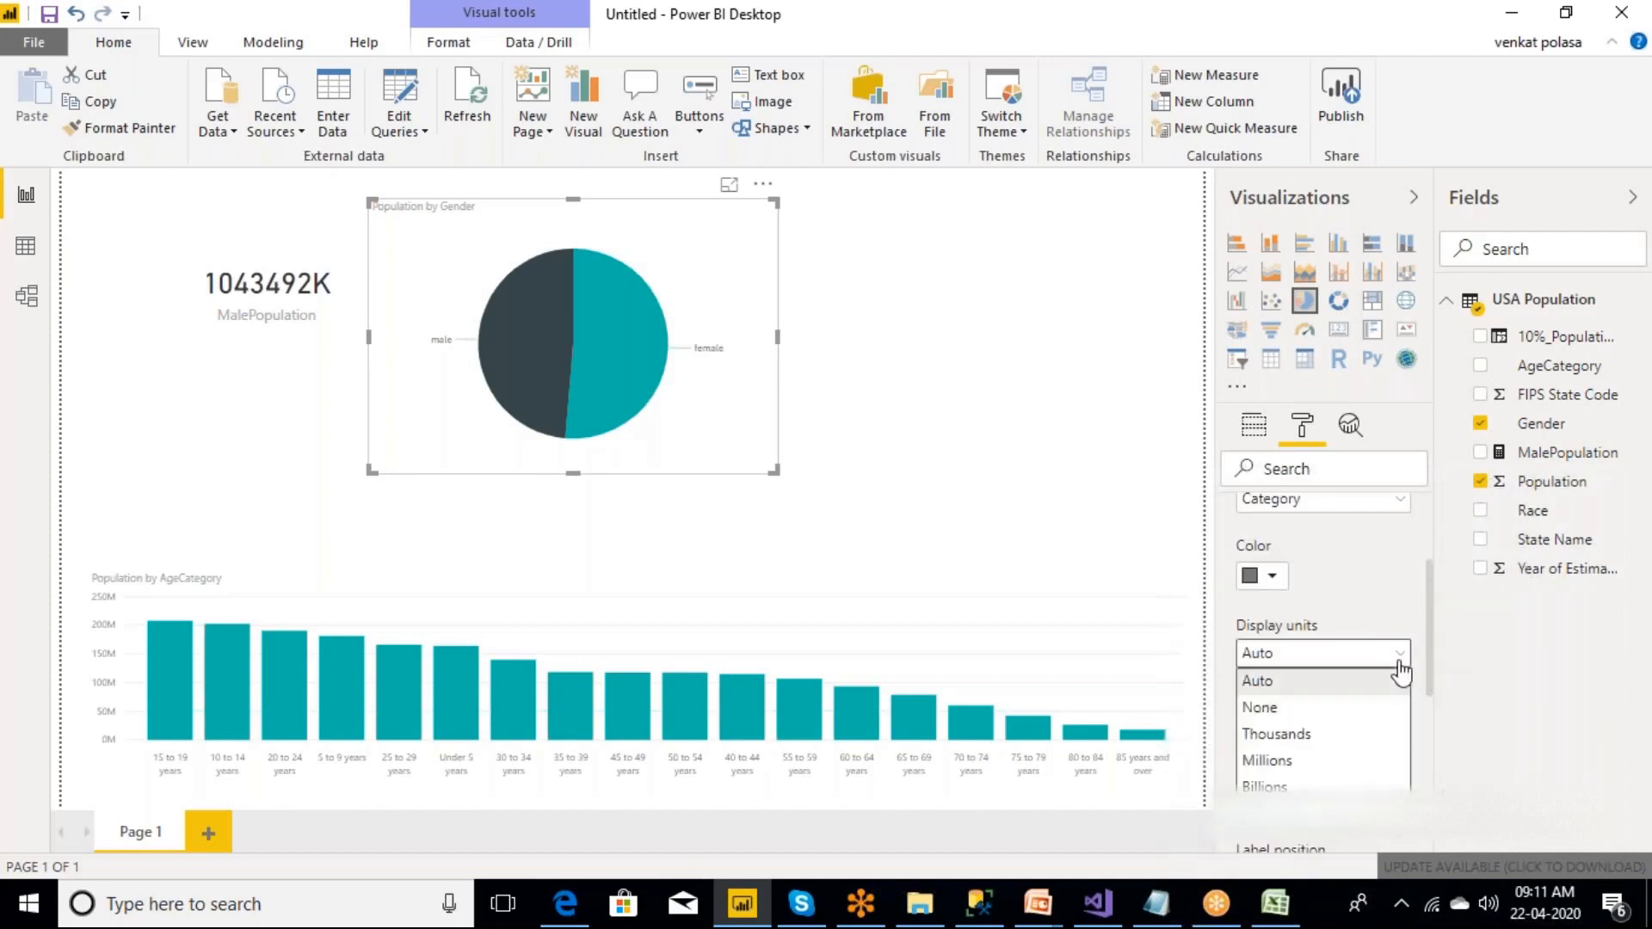
pyautogui.click(1385, 605)
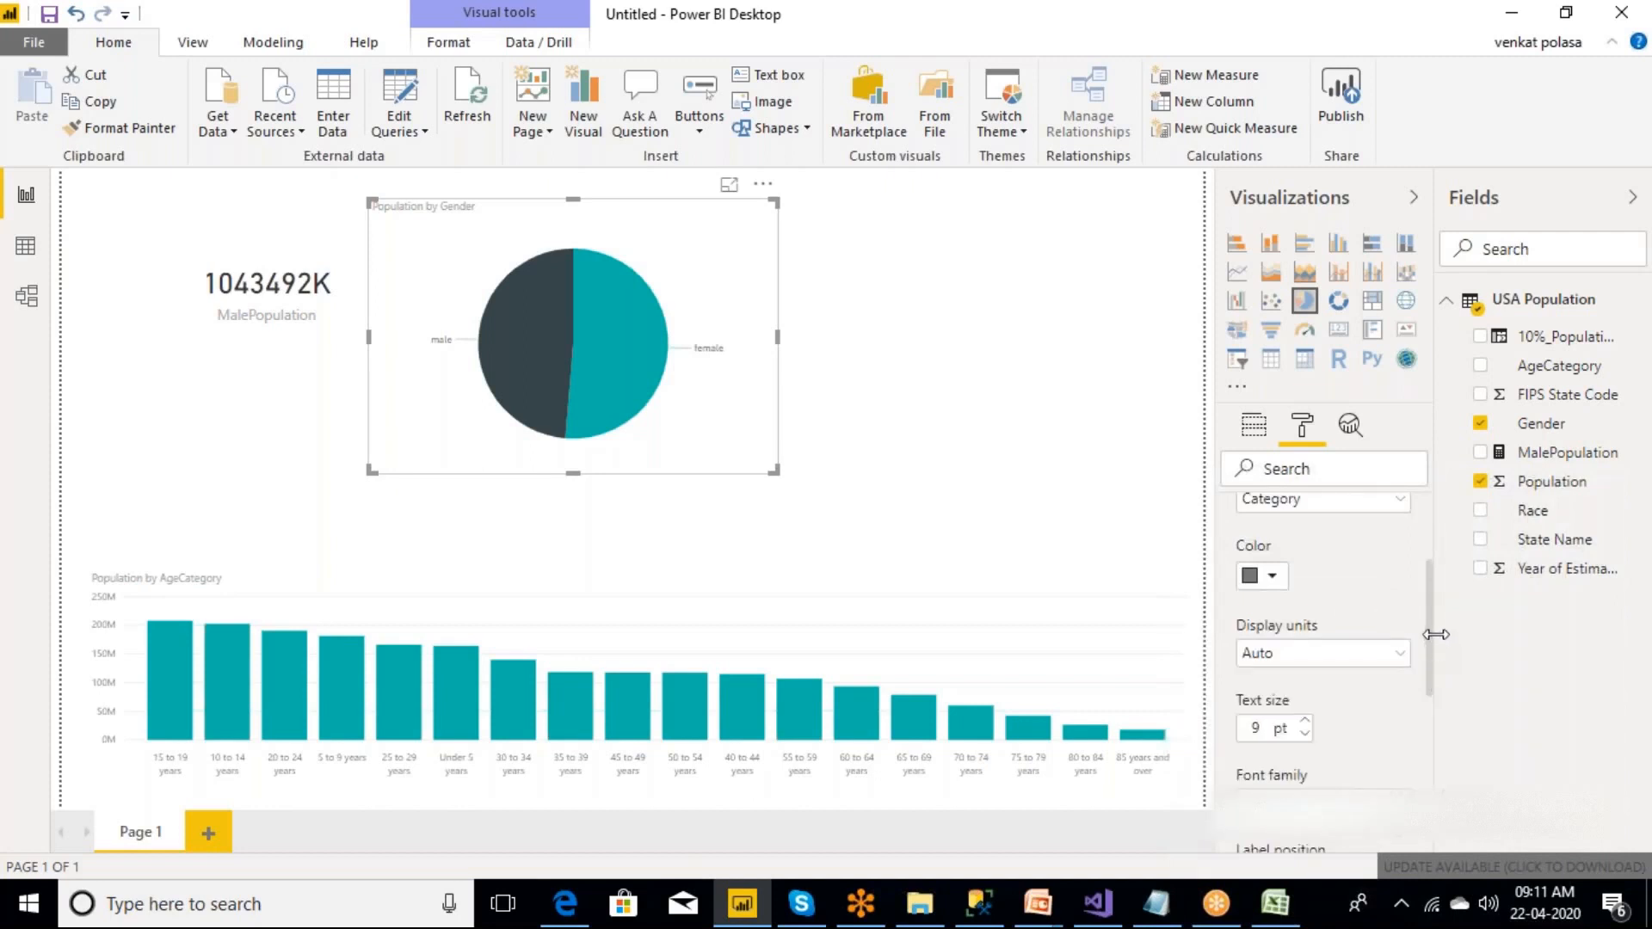
pyautogui.moveTo(1437, 636); pyautogui.dragTo(1434, 474)
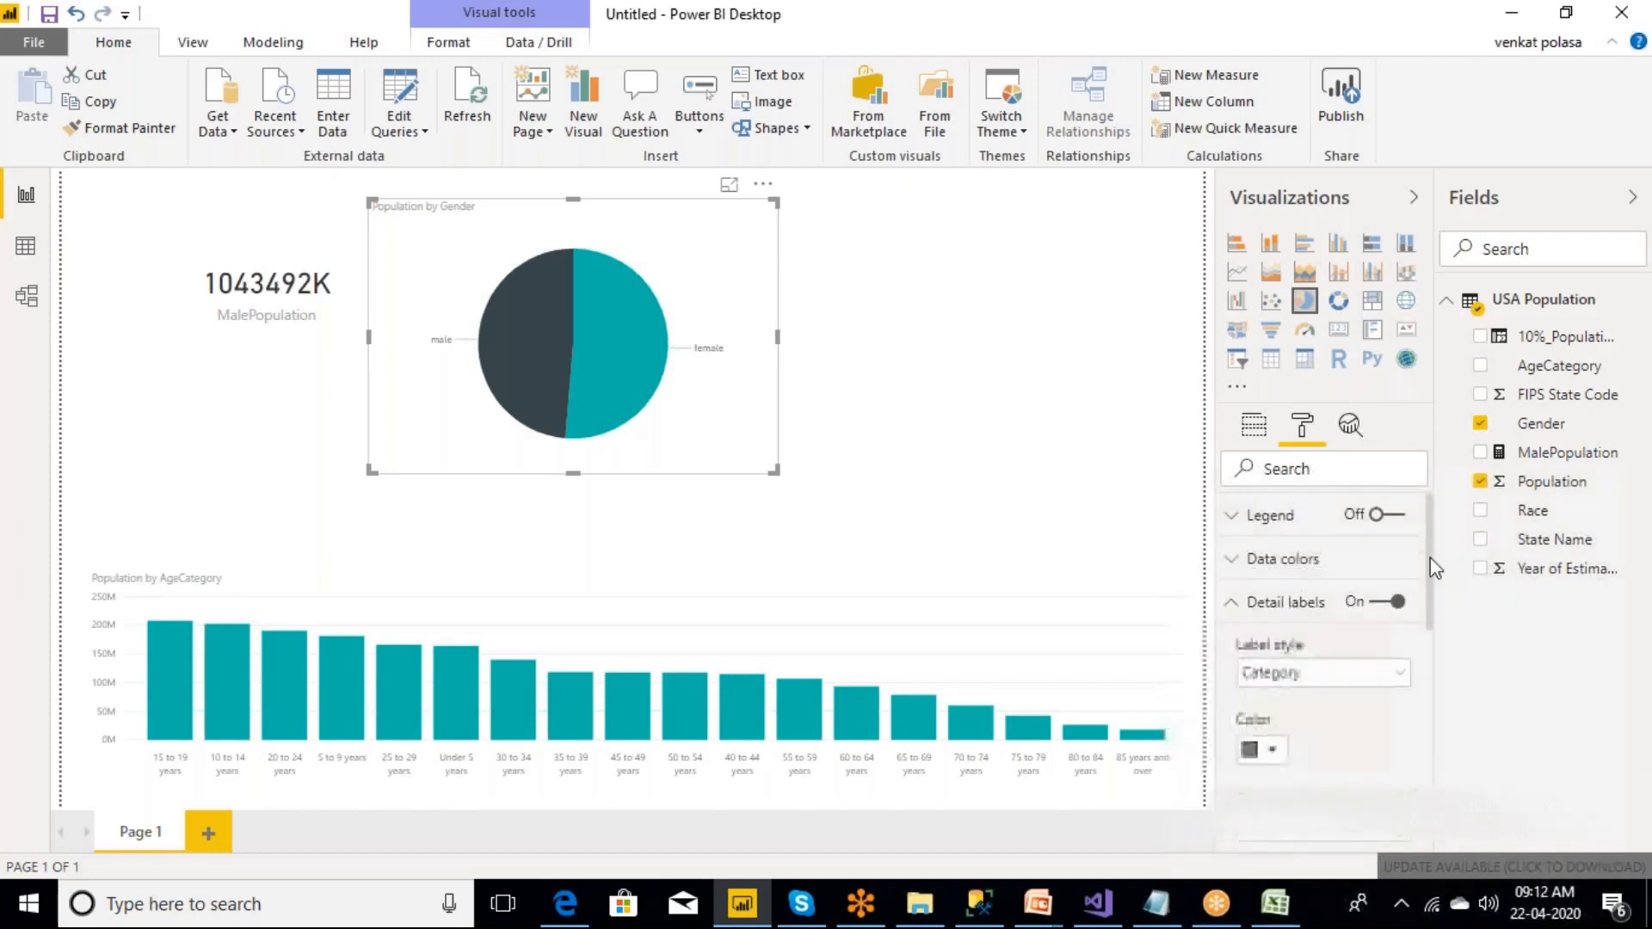
pyautogui.click(1233, 603)
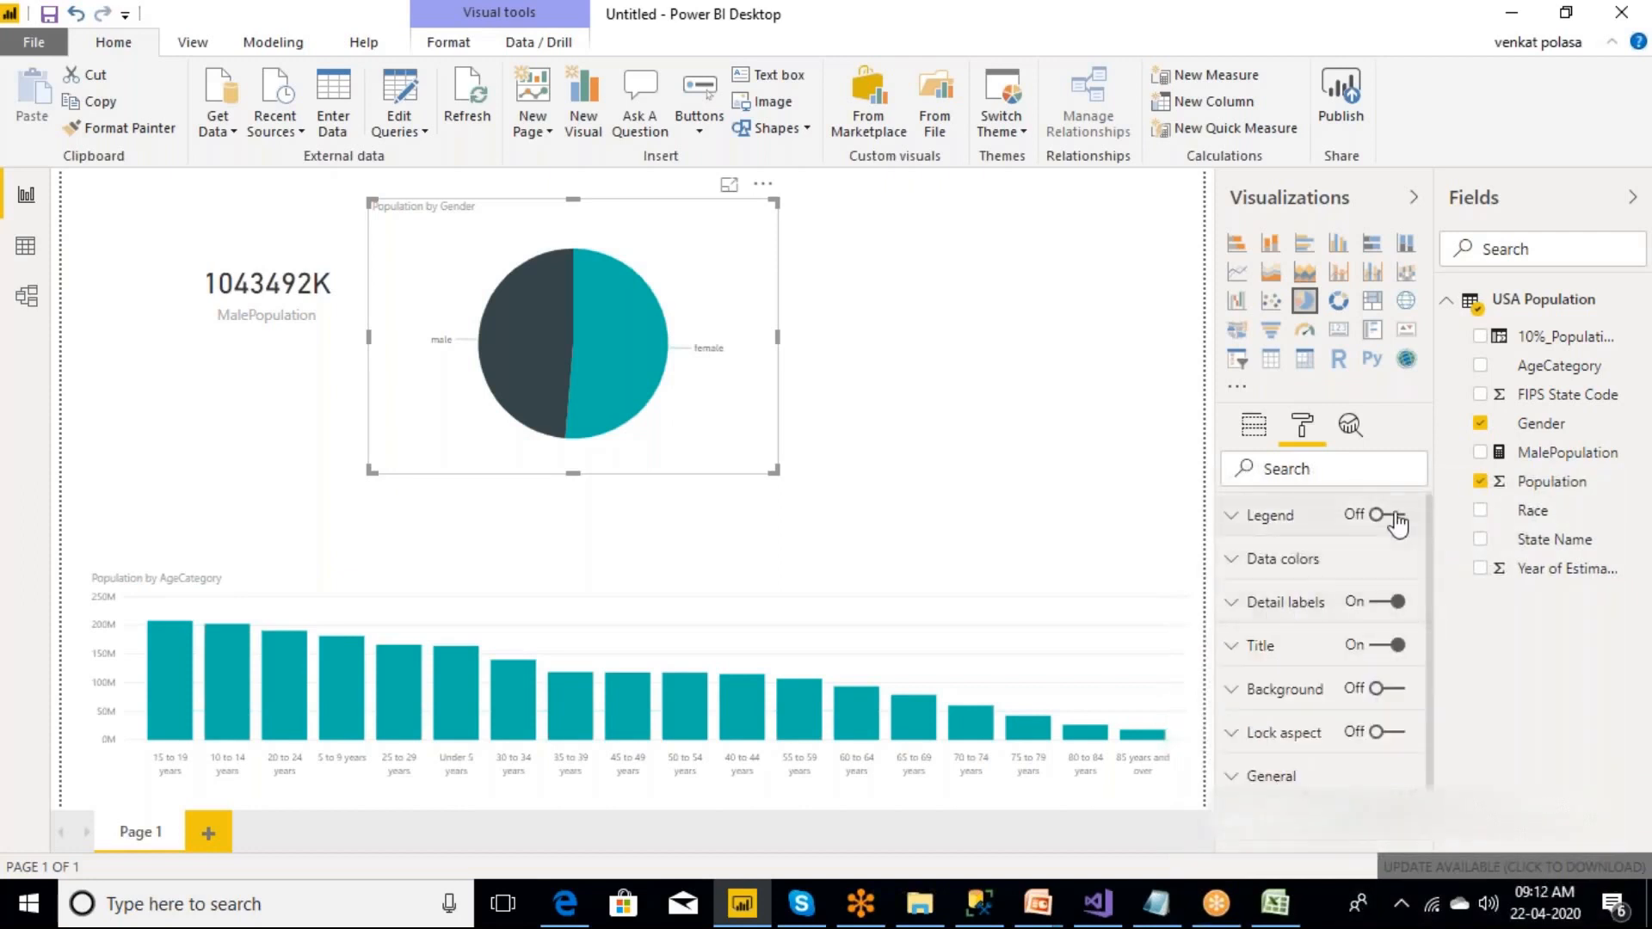
# Turn on the pie chart's legend and review its position and title options.
pyautogui.click(1394, 516)
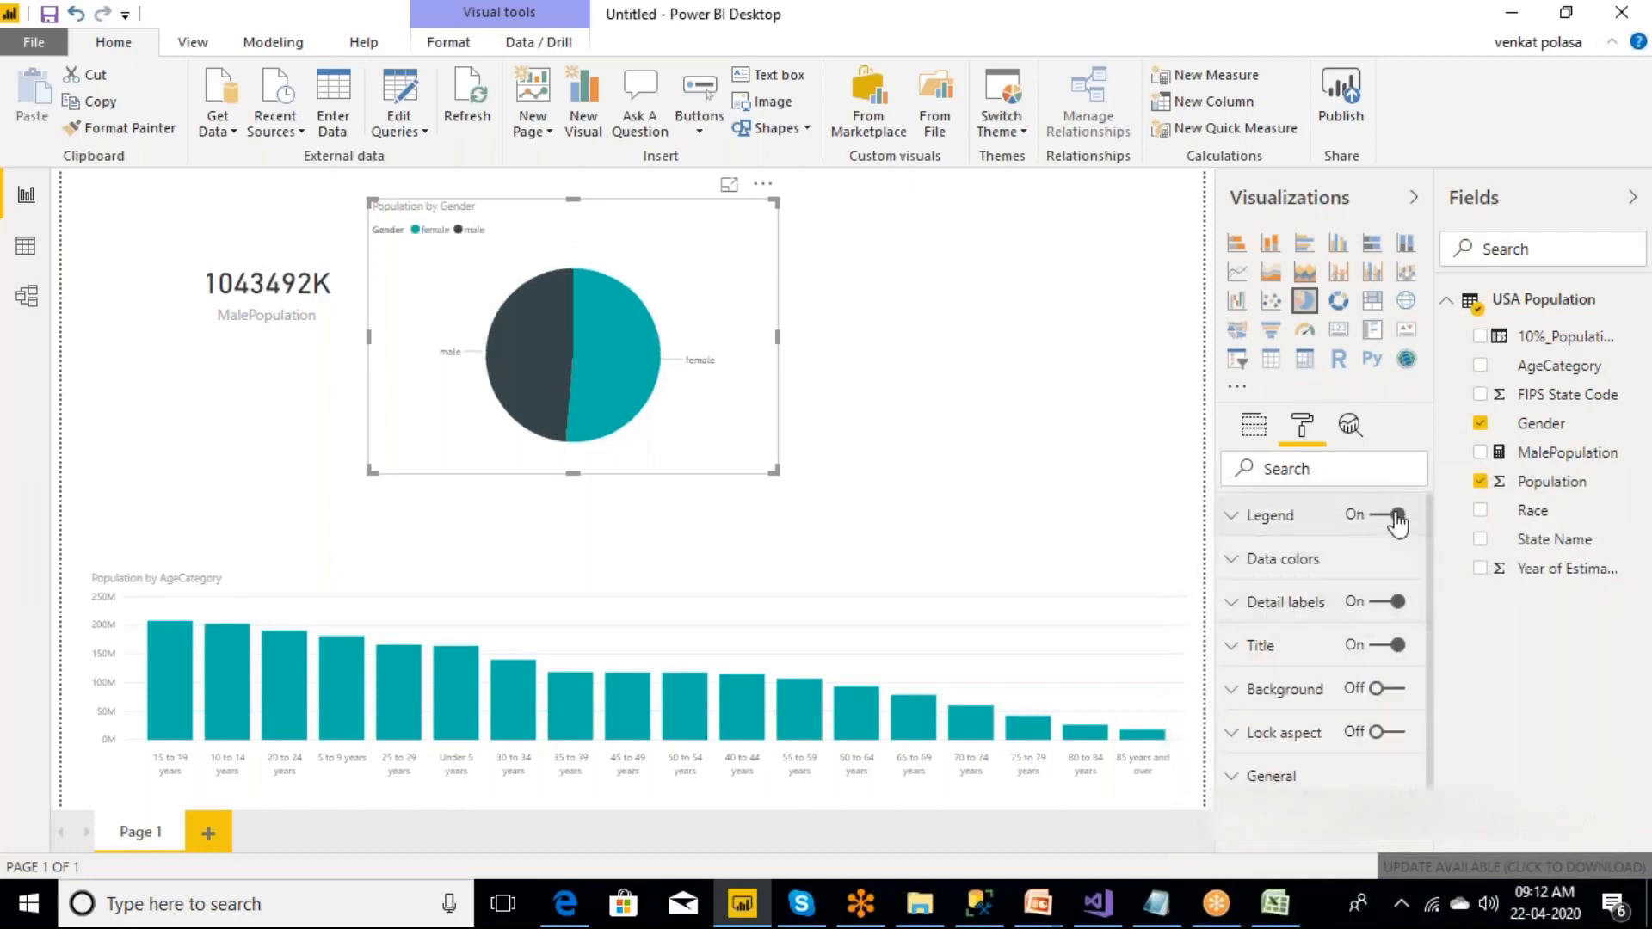
pyautogui.click(1233, 517)
pyautogui.moveTo(1430, 562)
pyautogui.mouseDown()
pyautogui.moveTo(1430, 671)
pyautogui.moveTo(1415, 542)
pyautogui.mouseUp()
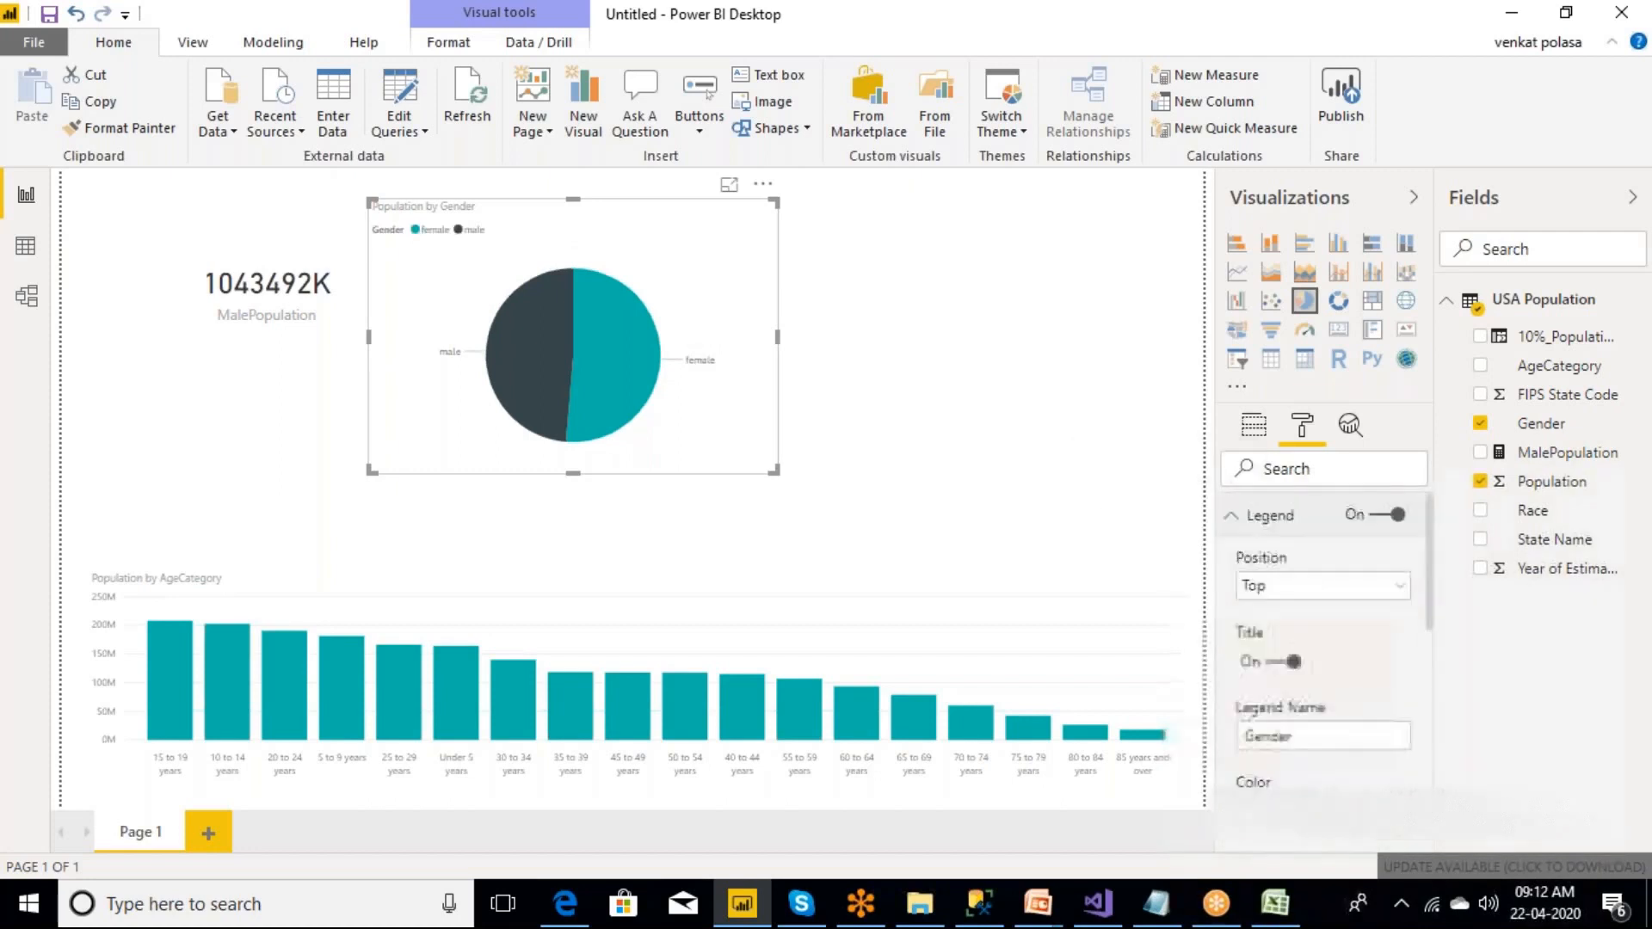
pyautogui.click(1232, 516)
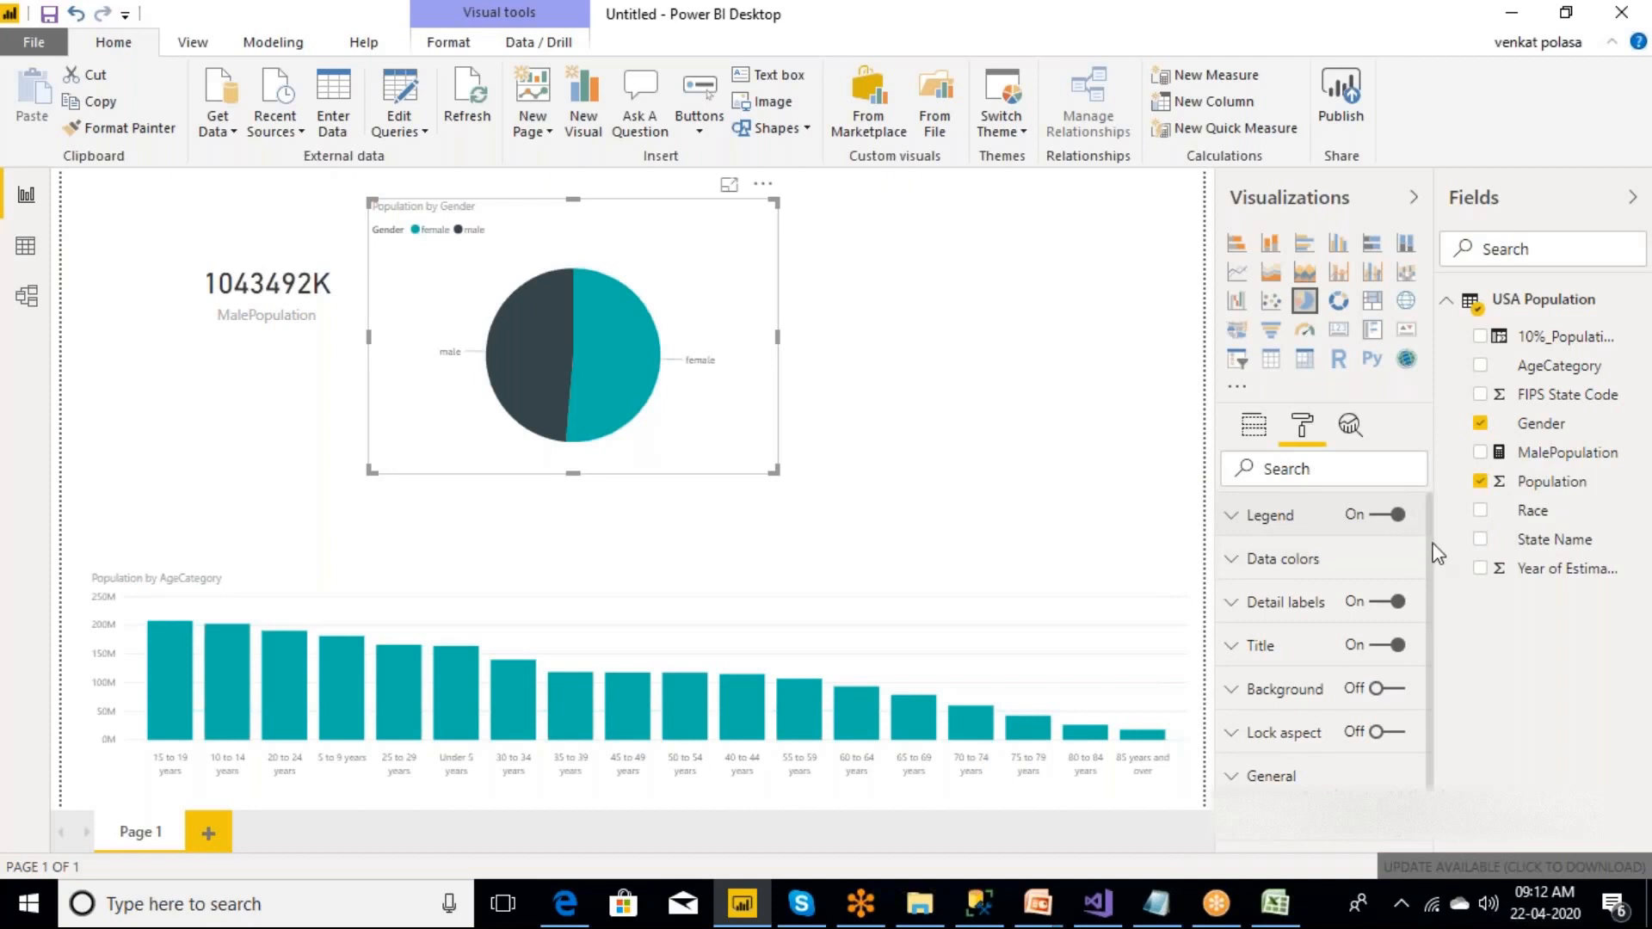
# Set the pie chart's data color for female to a bright green custom color.
pyautogui.scroll(-1, 1427, 582)
pyautogui.scroll(1, 1434, 539)
pyautogui.click(1233, 564)
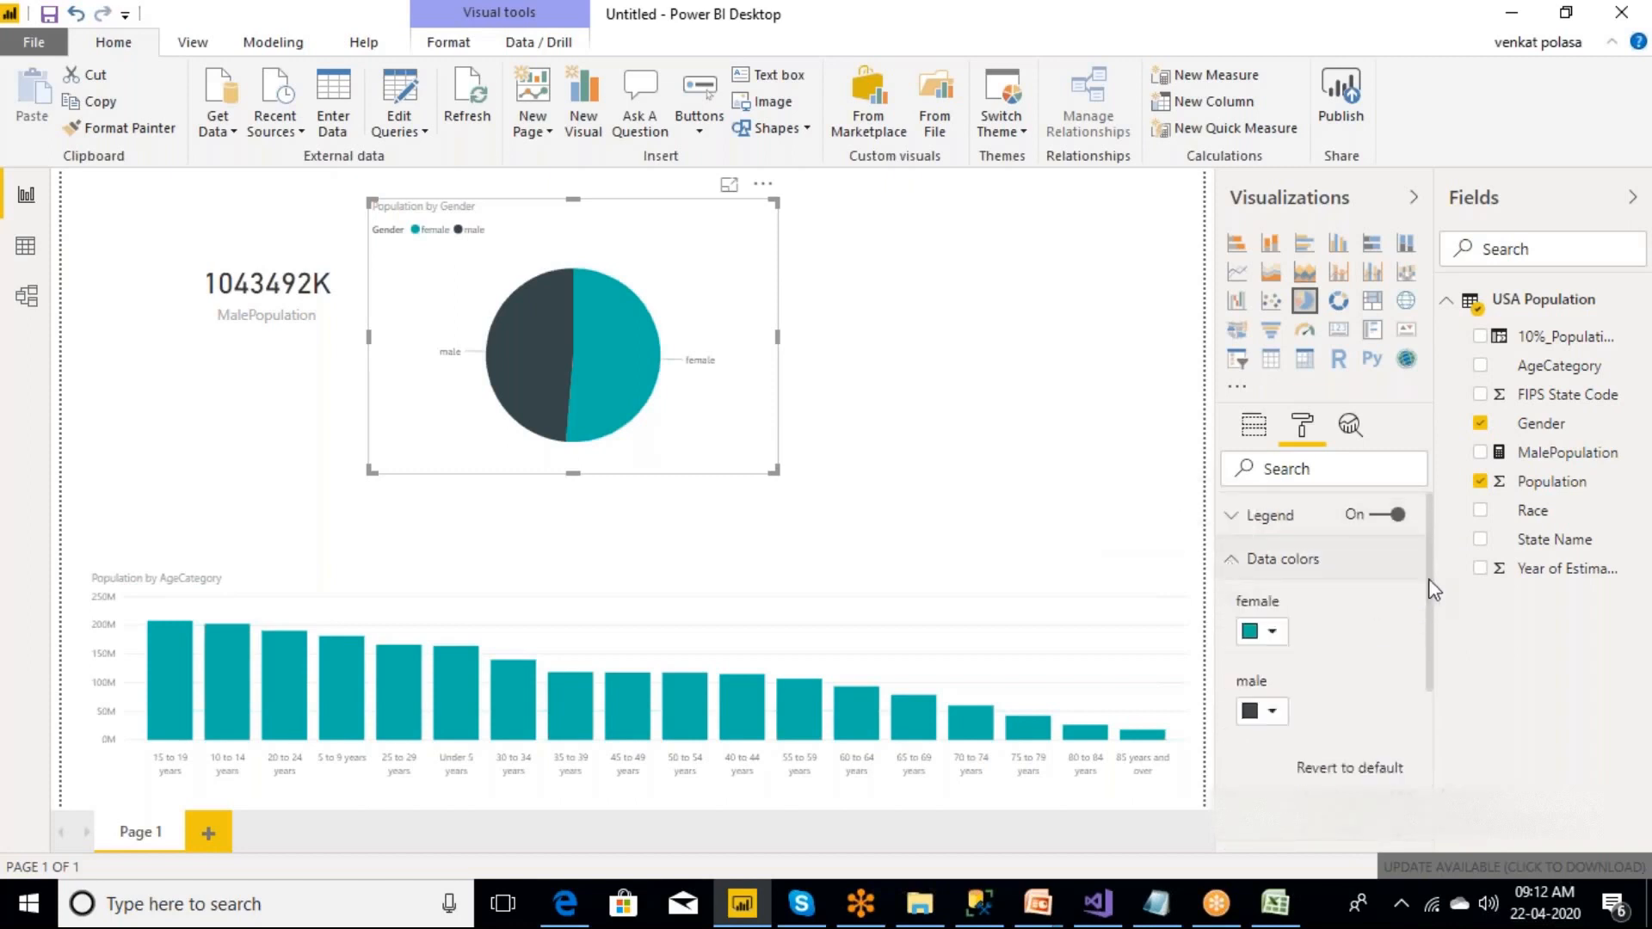
pyautogui.click(1272, 635)
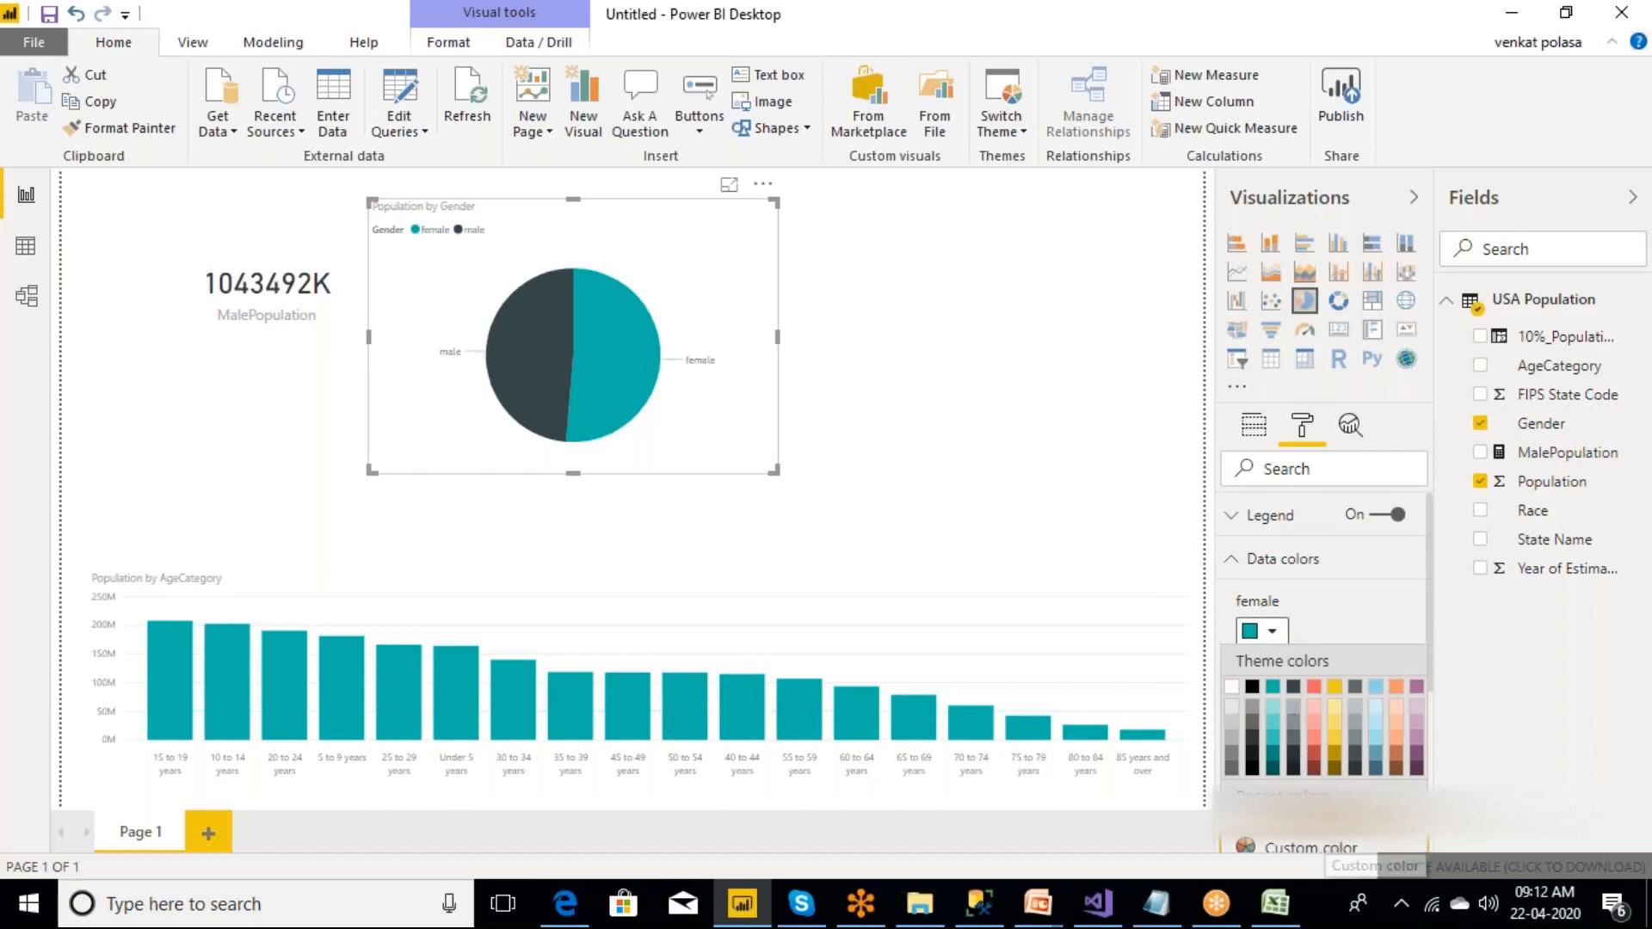
pyautogui.click(1324, 847)
pyautogui.click(1386, 686)
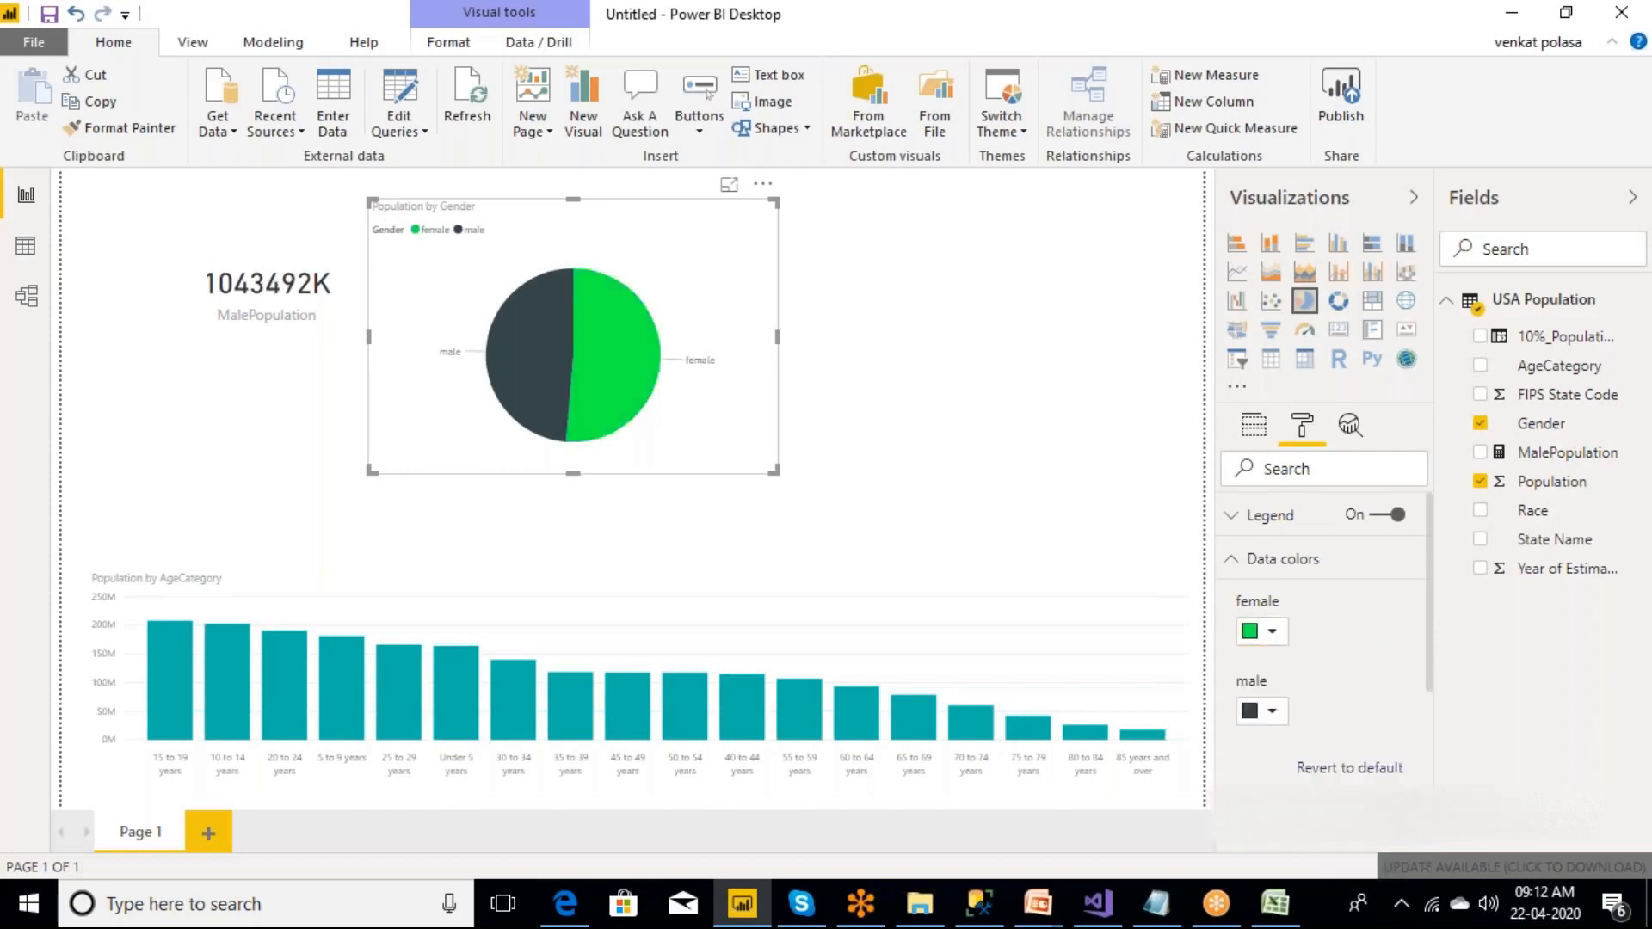
pyautogui.click(1239, 561)
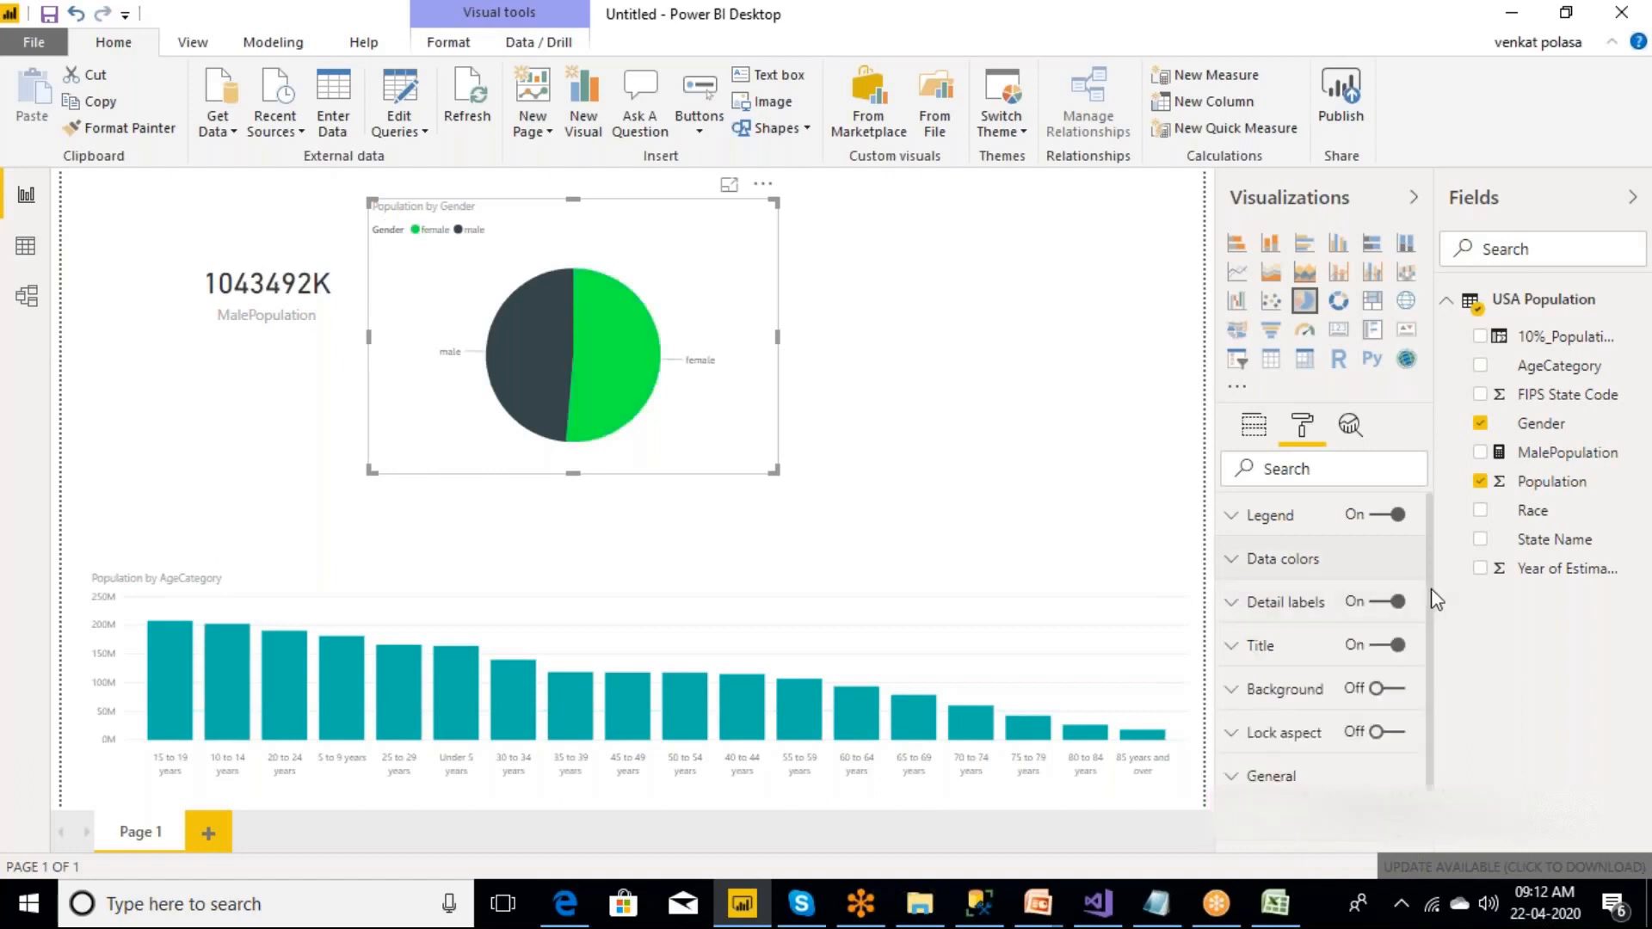
# Review the pie chart's available formatting categories, including the data color and legend settings.
pyautogui.scroll(-2, 1428, 693)
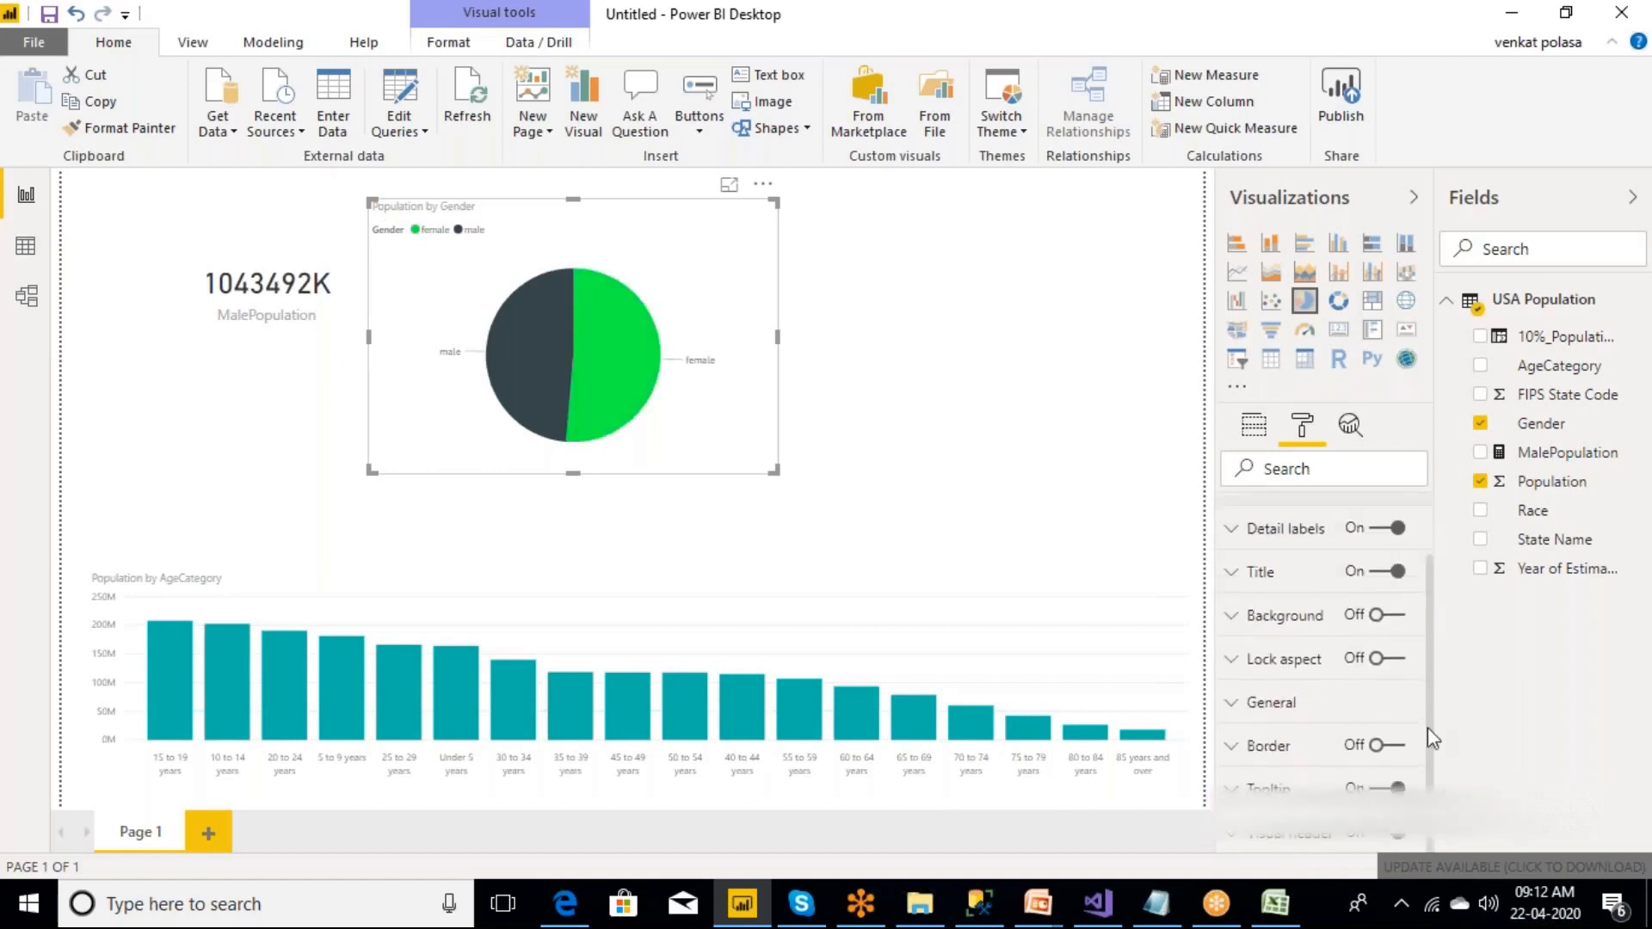
pyautogui.scroll(2, 1427, 726)
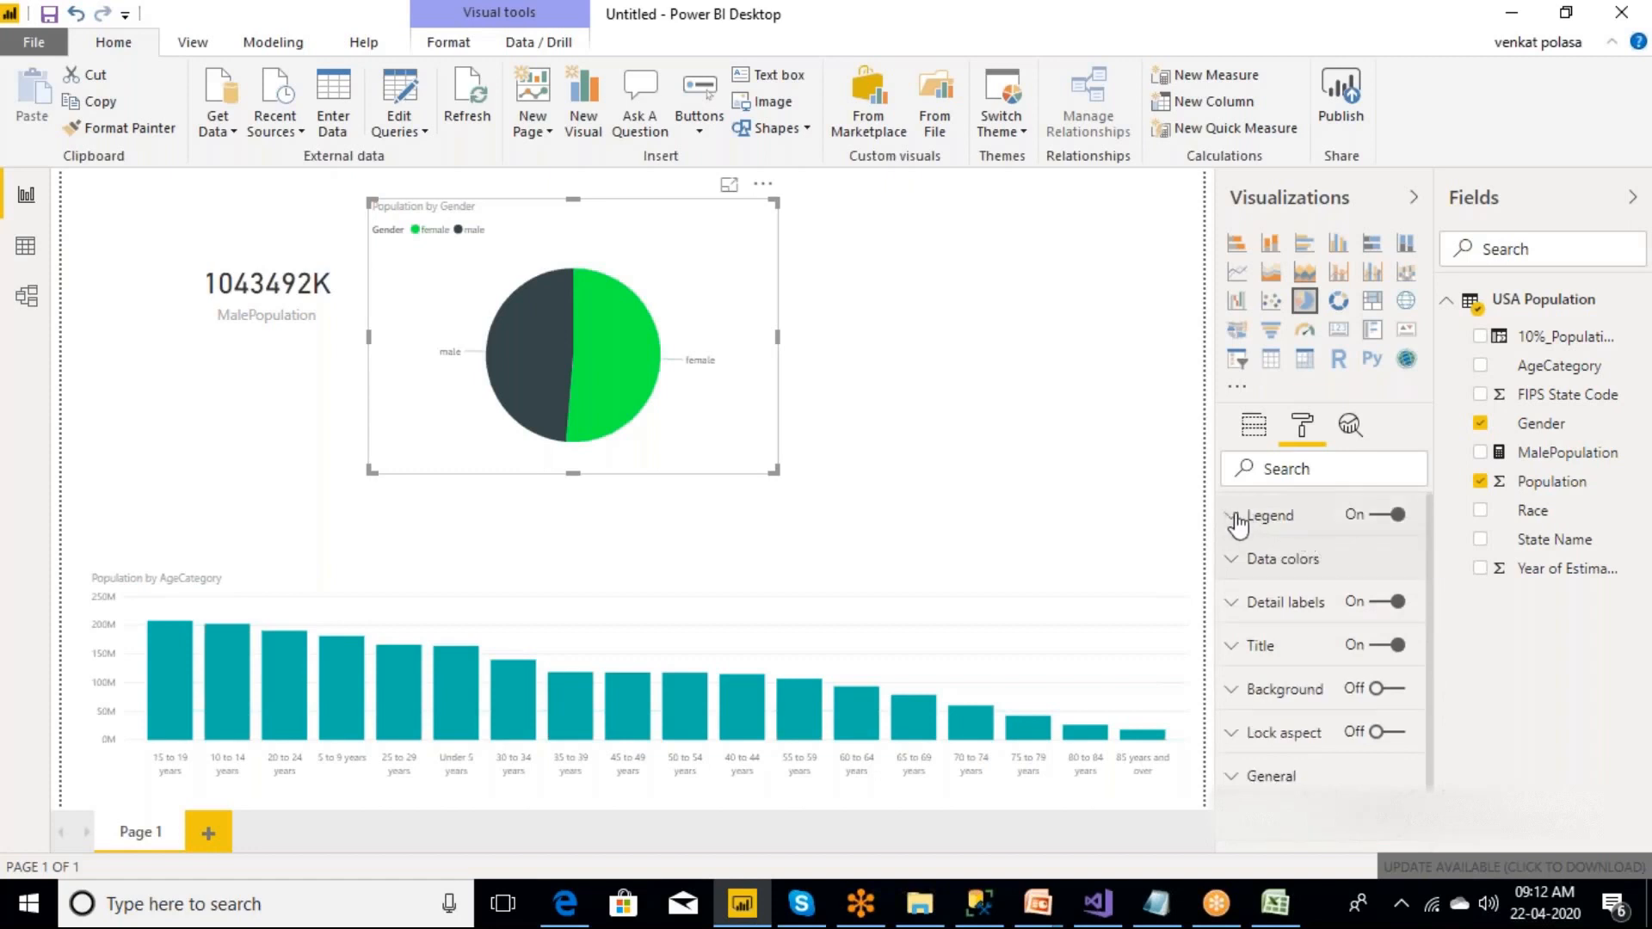
pyautogui.click(1231, 567)
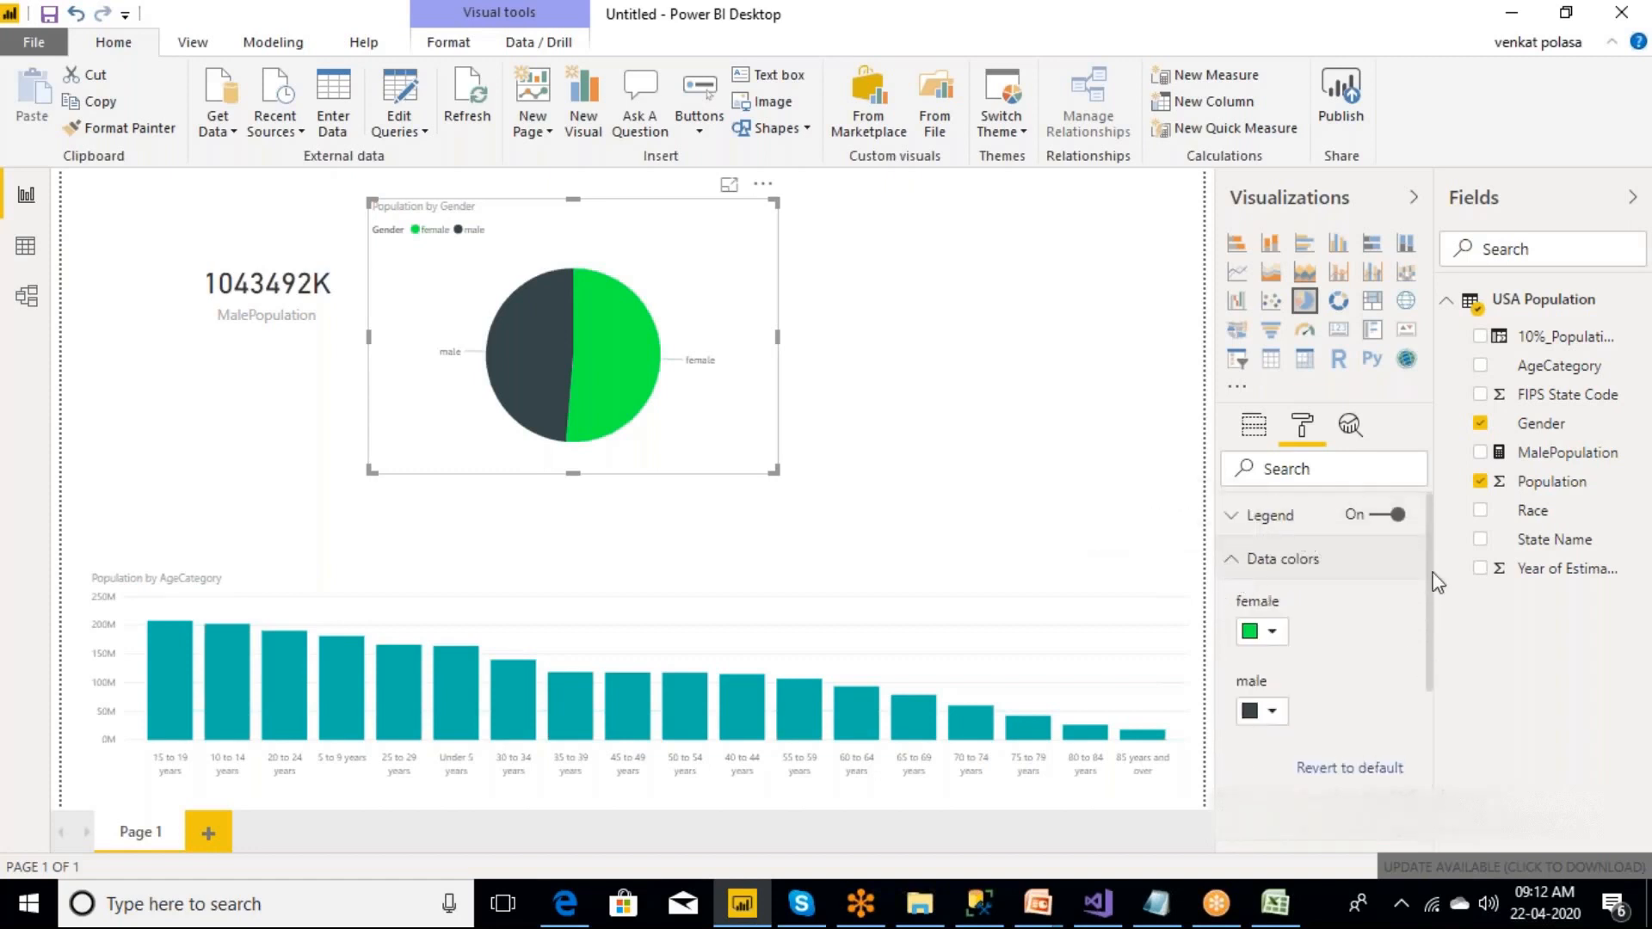
pyautogui.scroll(-5, 1427, 735)
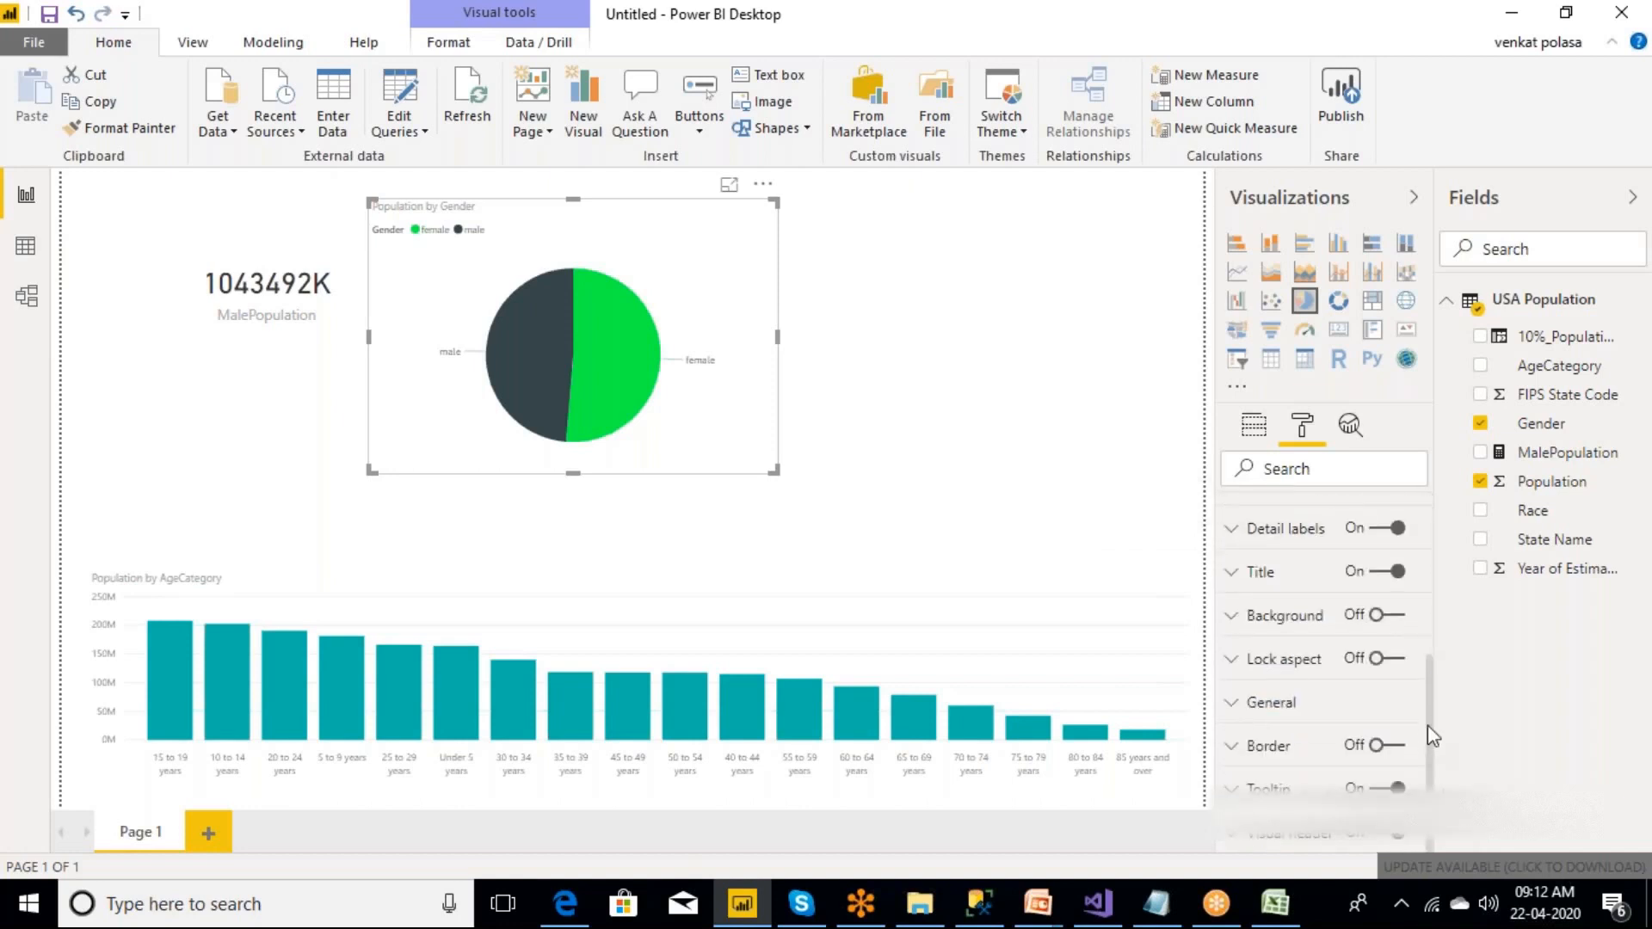
pyautogui.scroll(5, 1401, 579)
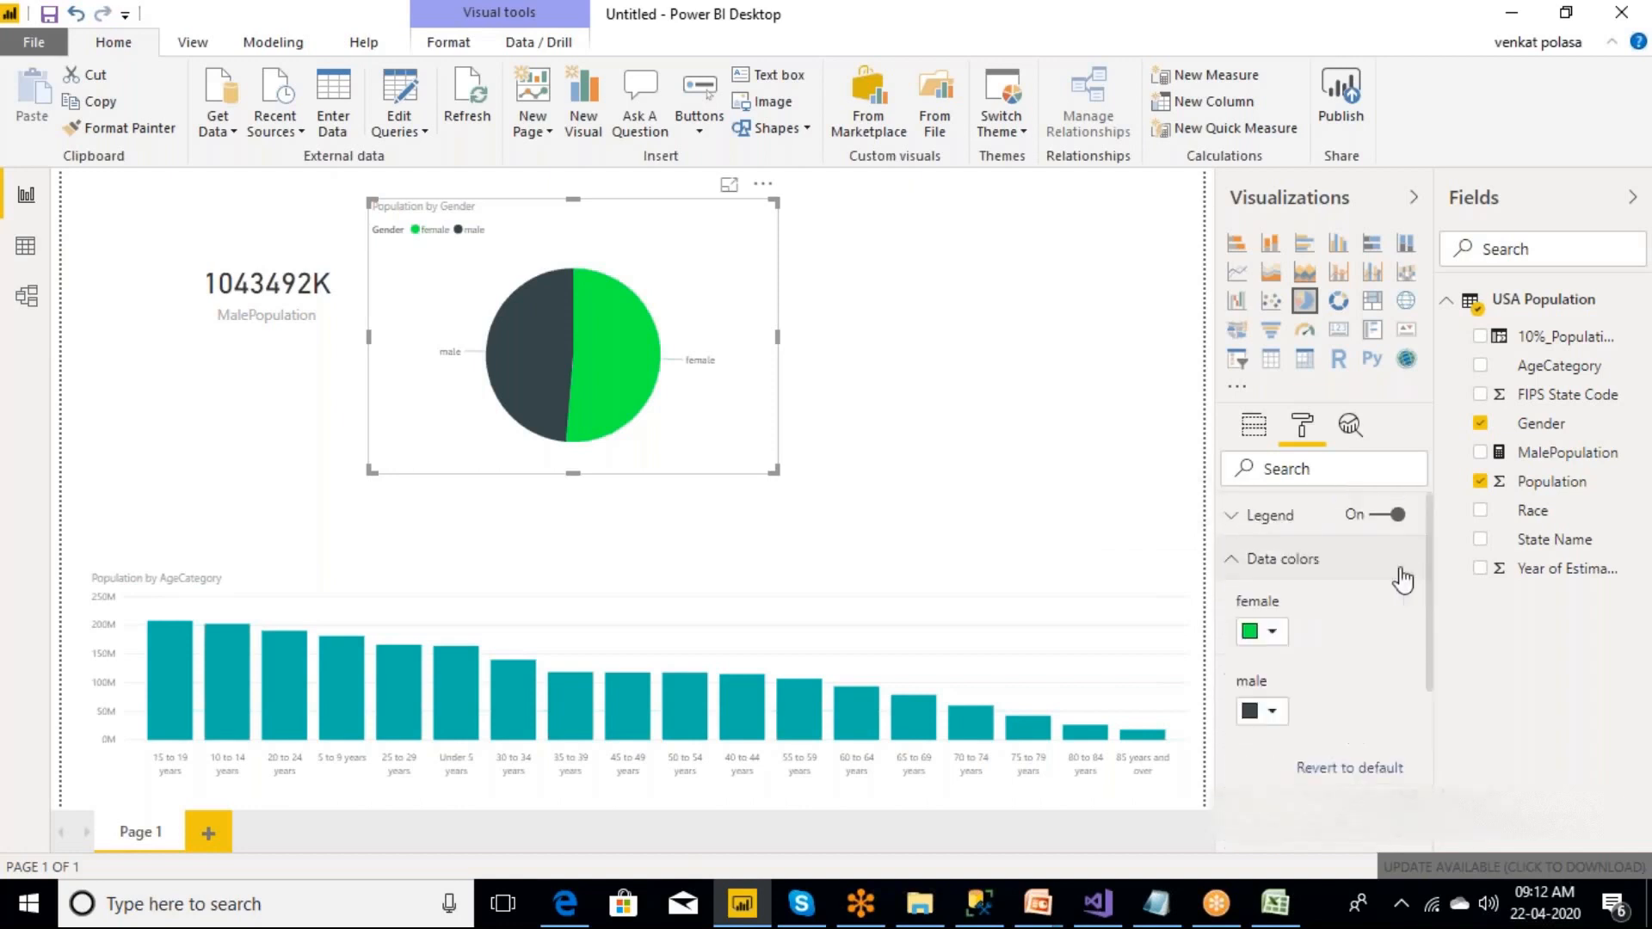
pyautogui.click(1233, 557)
pyautogui.click(1231, 516)
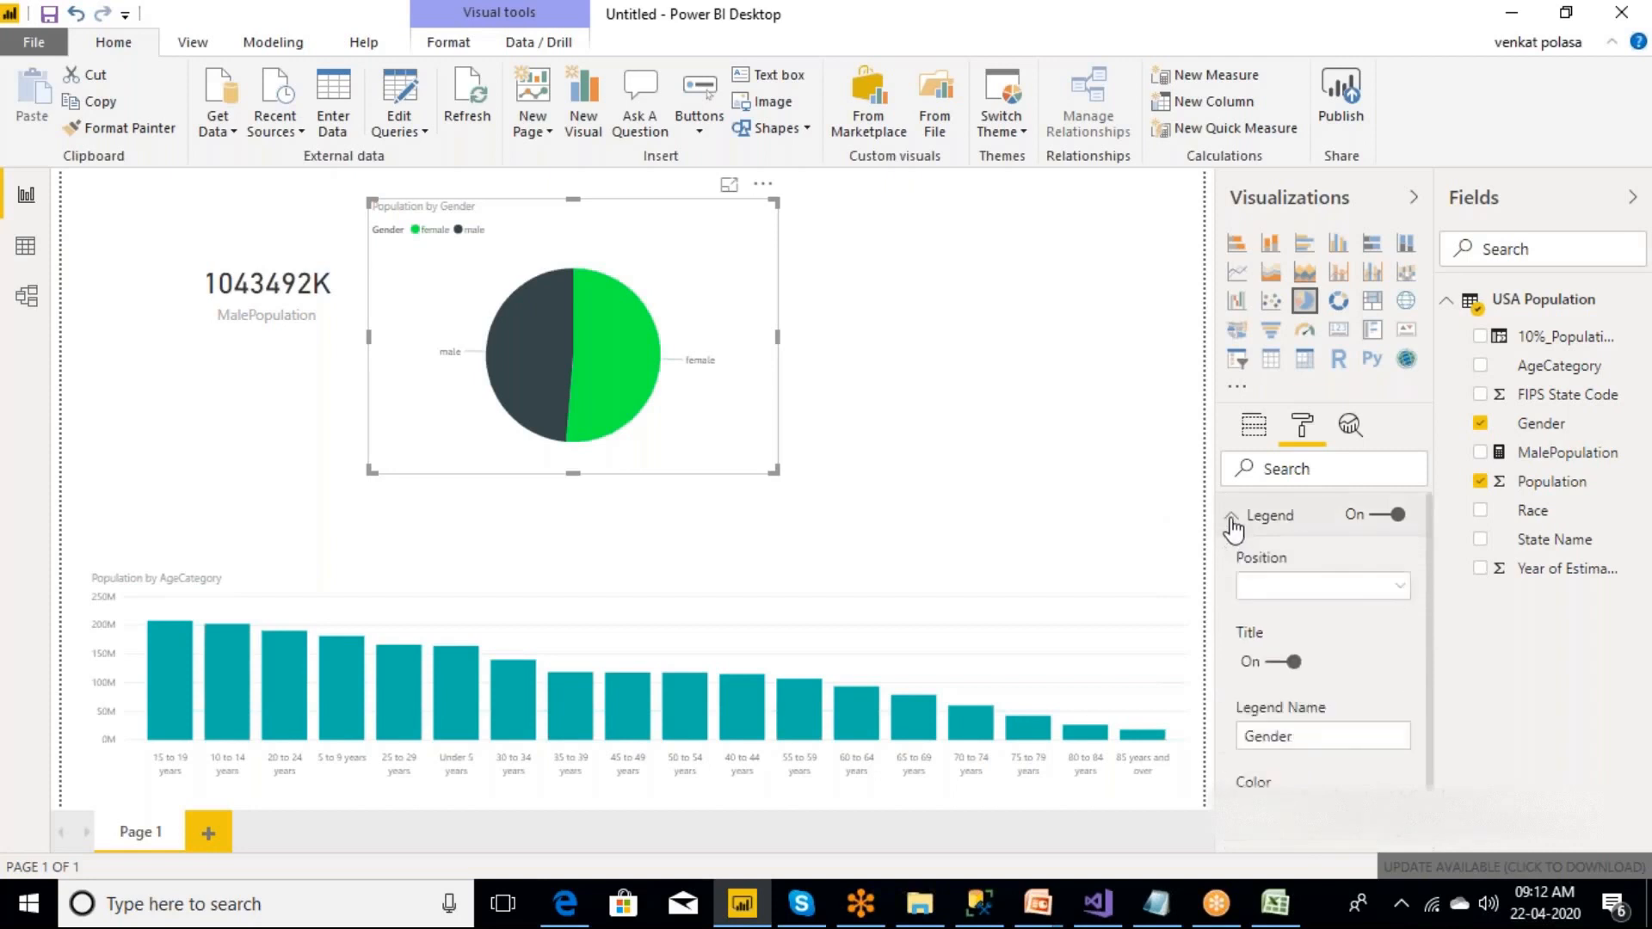
pyautogui.moveTo(1427, 556); pyautogui.dragTo(1434, 697)
pyautogui.scroll(5, 1433, 697)
pyautogui.click(1232, 517)
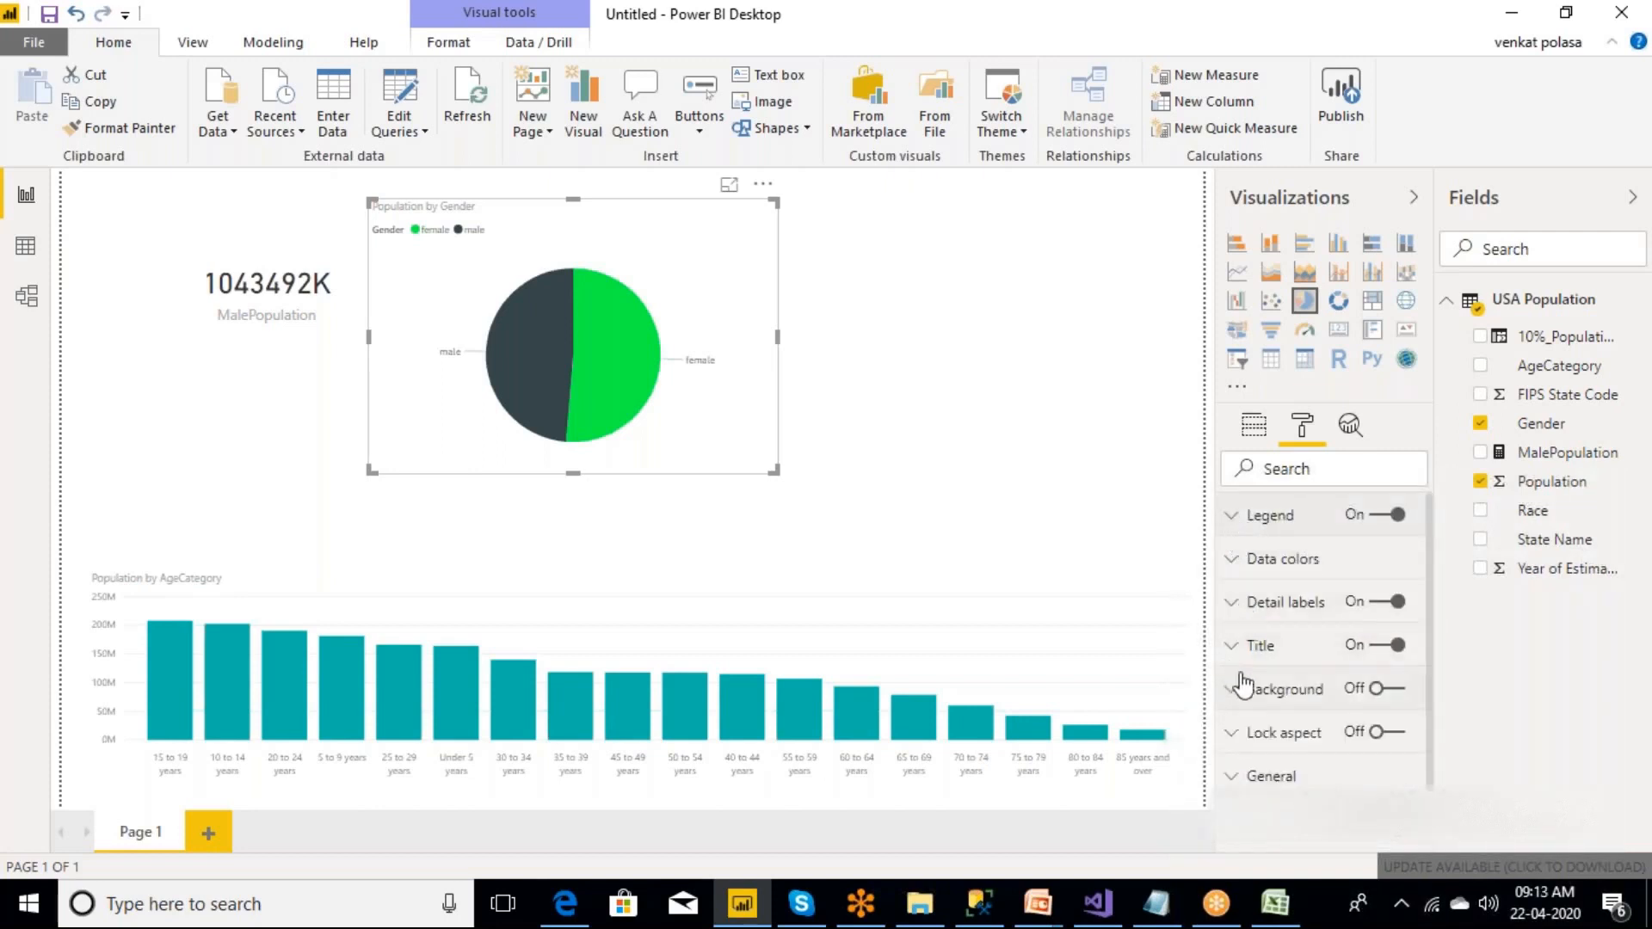
# Set the pie chart's detail label style to category and percent of total, and check the labels in focus mode.
pyautogui.click(1234, 607)
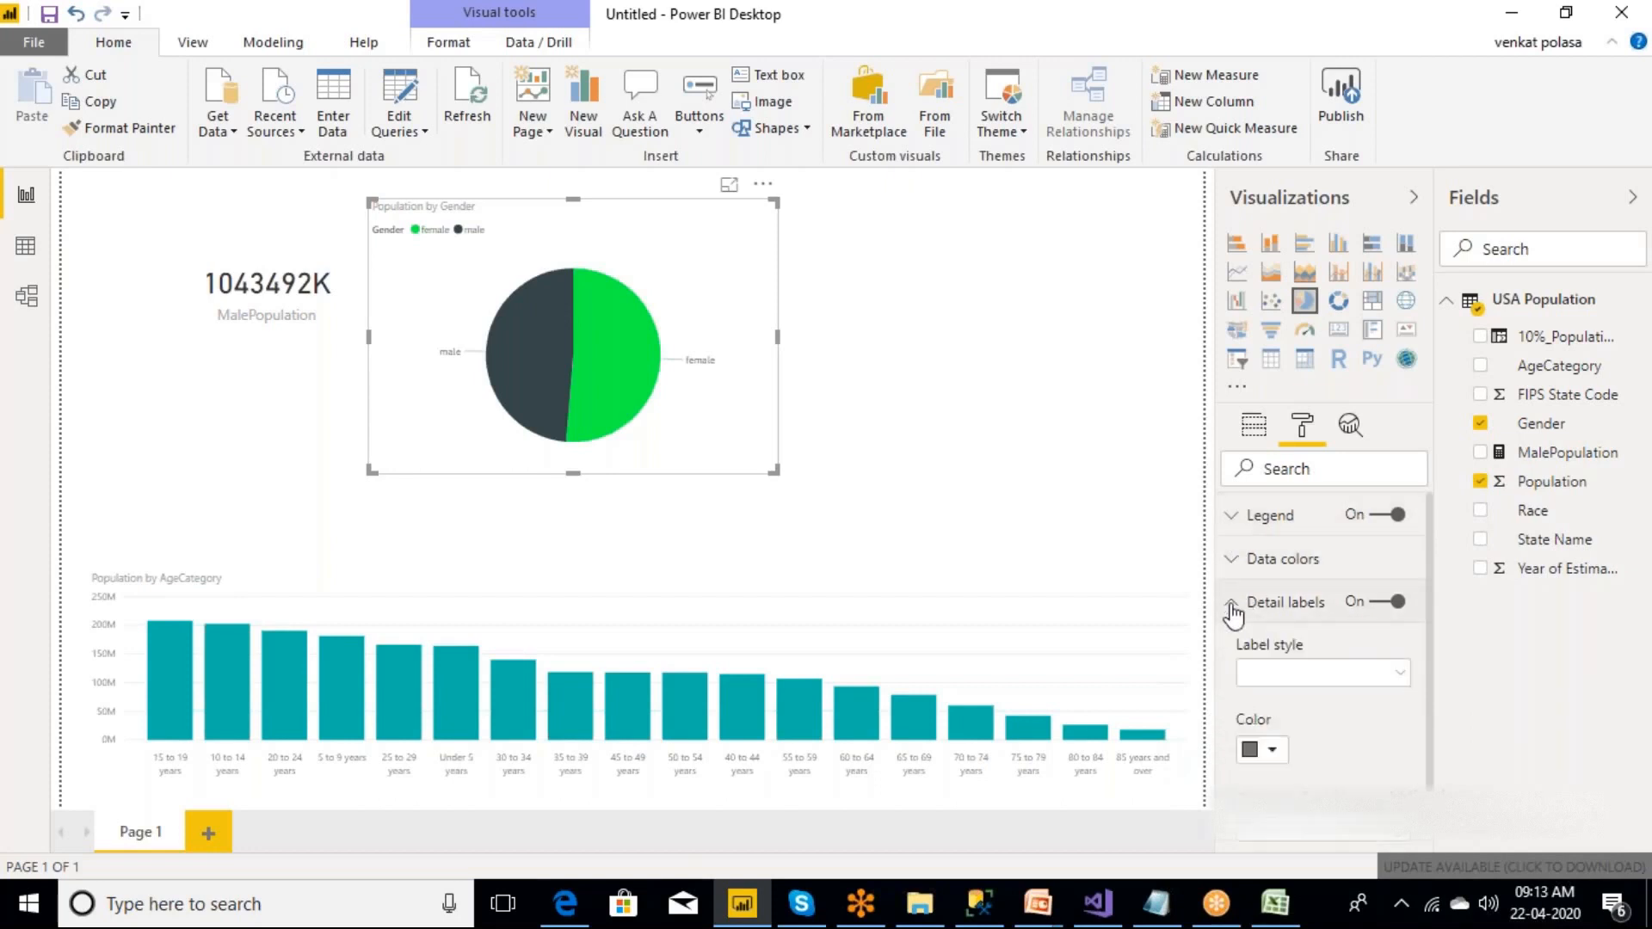
pyautogui.click(1400, 678)
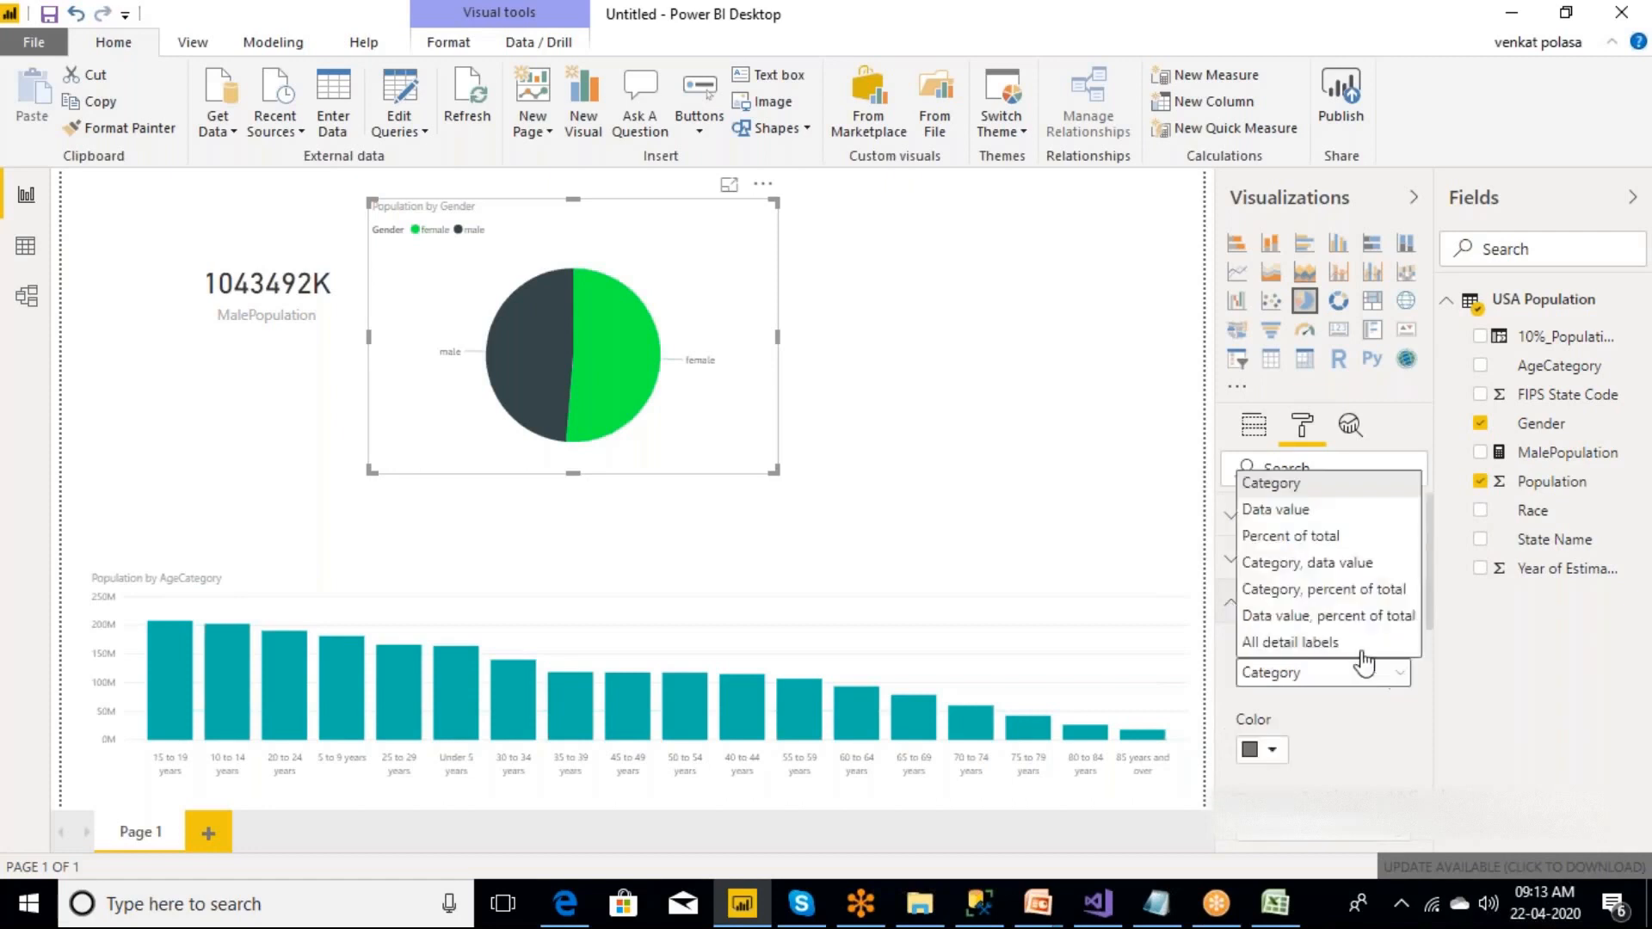
pyautogui.click(1273, 568)
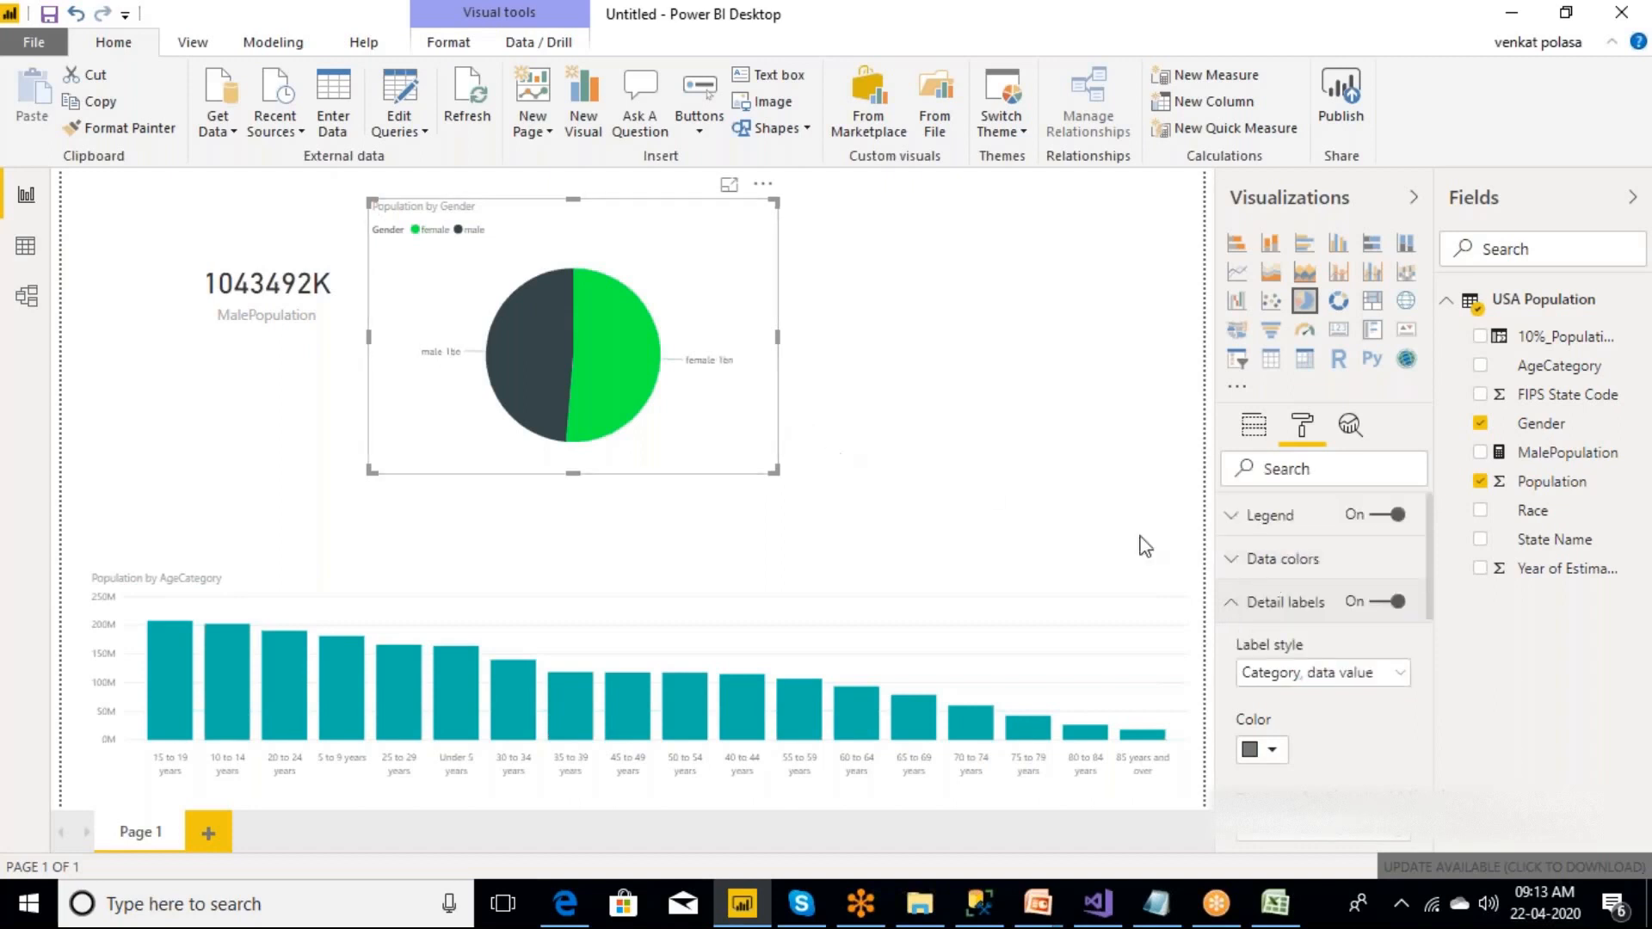
pyautogui.click(1402, 682)
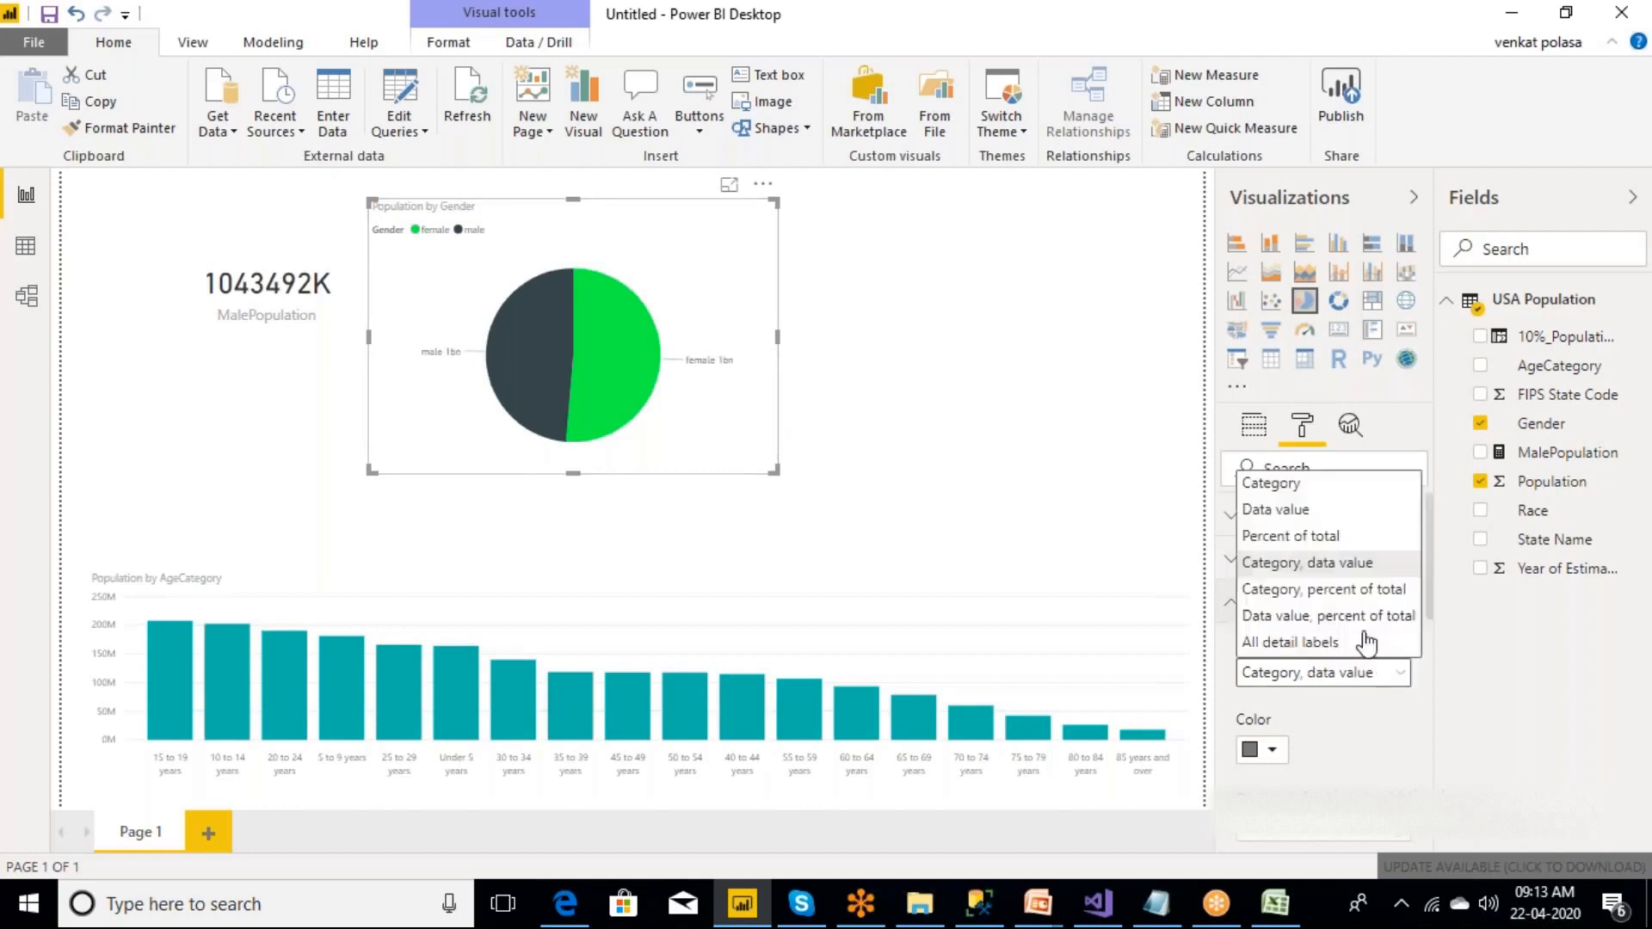
pyautogui.click(1324, 590)
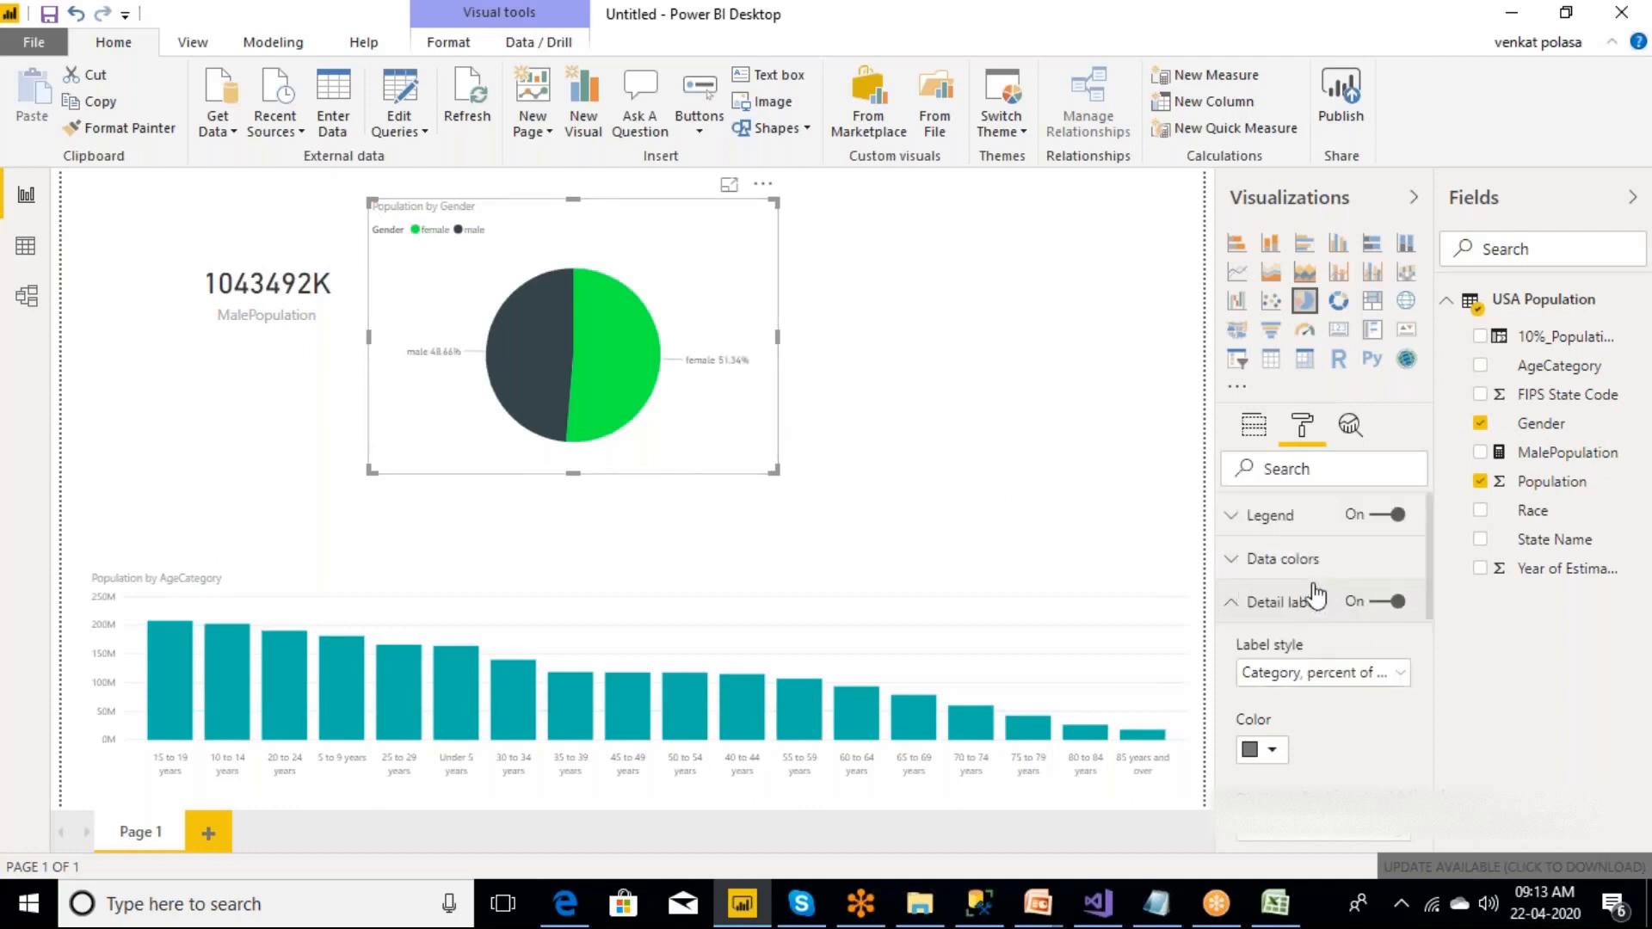
pyautogui.click(729, 188)
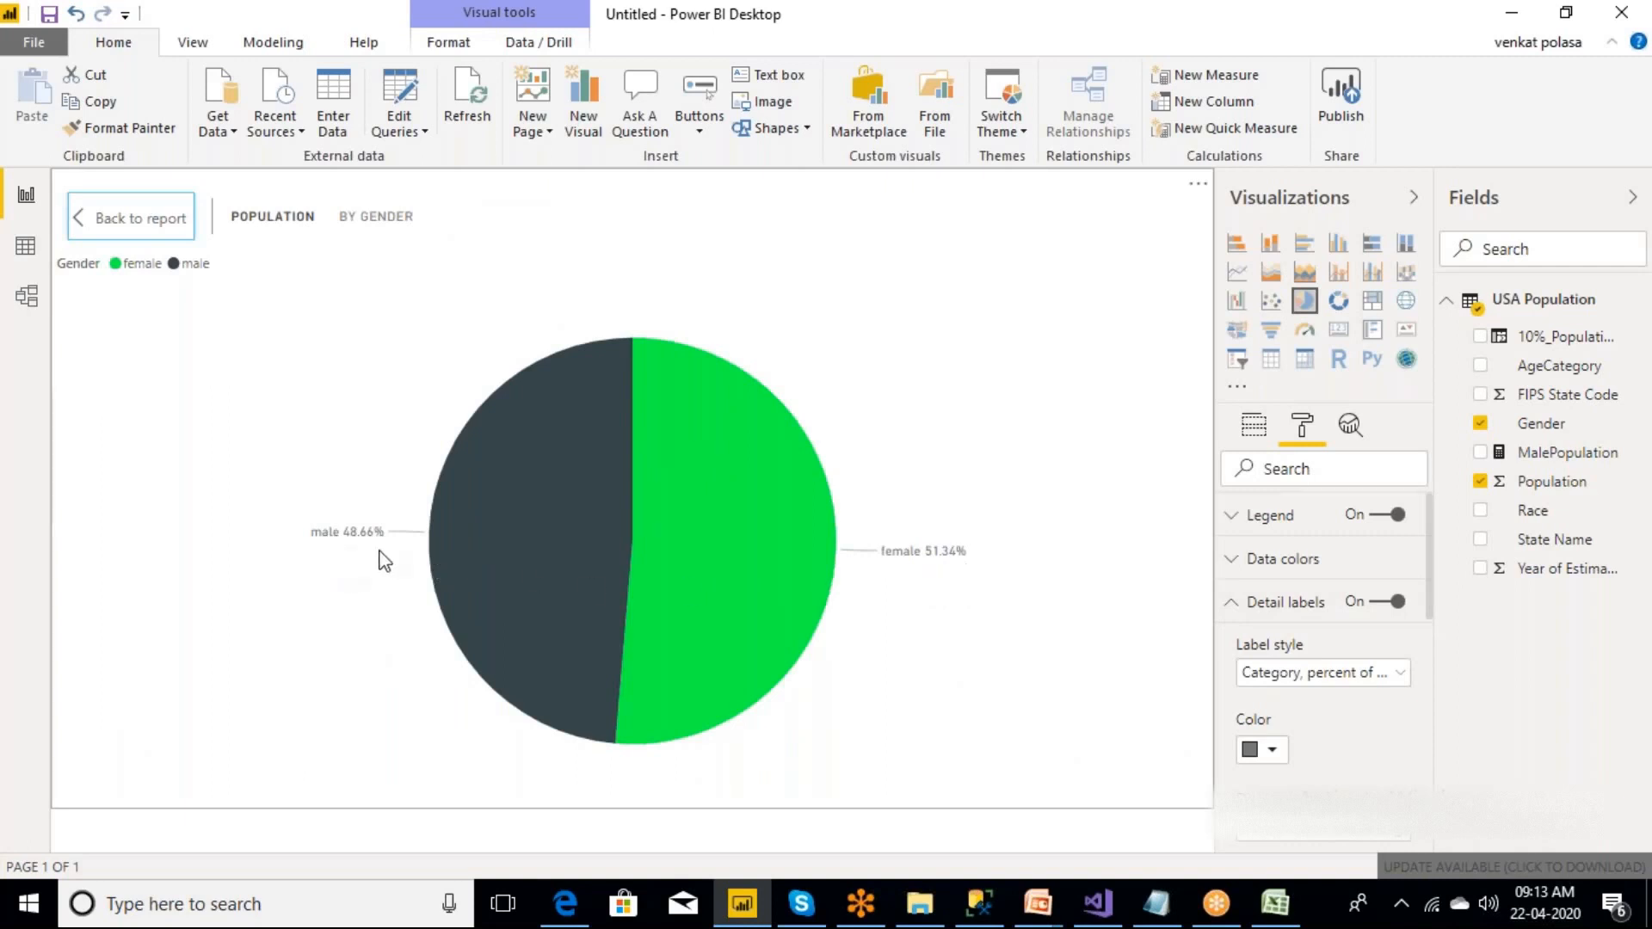
pyautogui.click(131, 222)
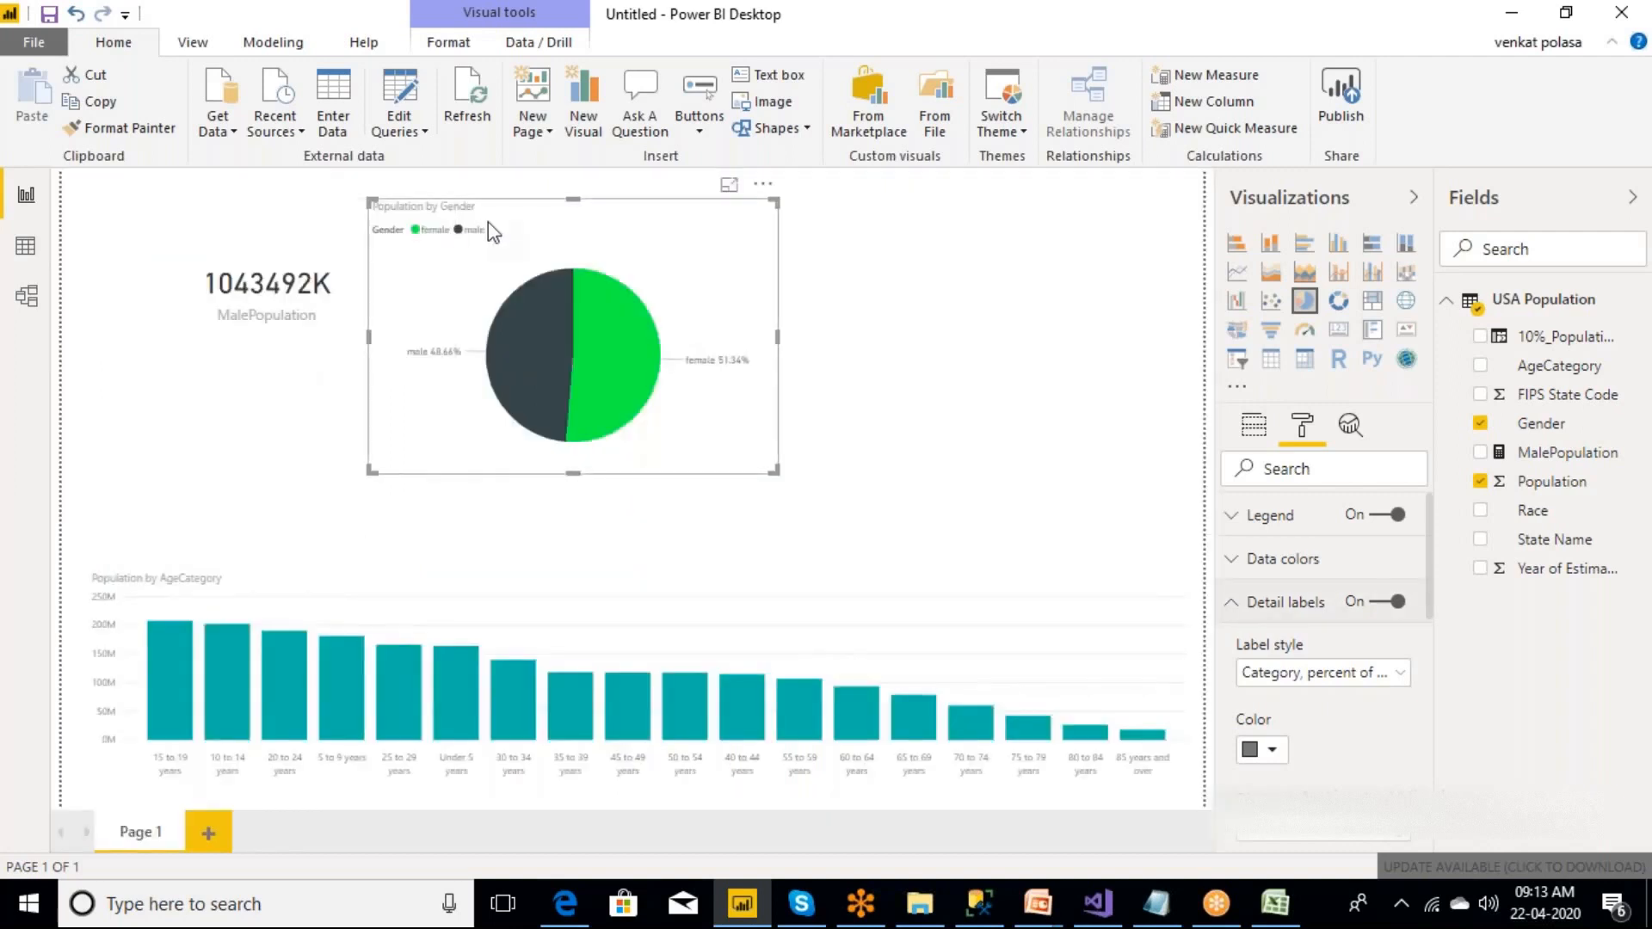
# Narrow the MalePopulation card, move the gender pie chart directly beside it and reduce the chart's size.
pyautogui.moveTo(561, 229); pyautogui.dragTo(679, 229)
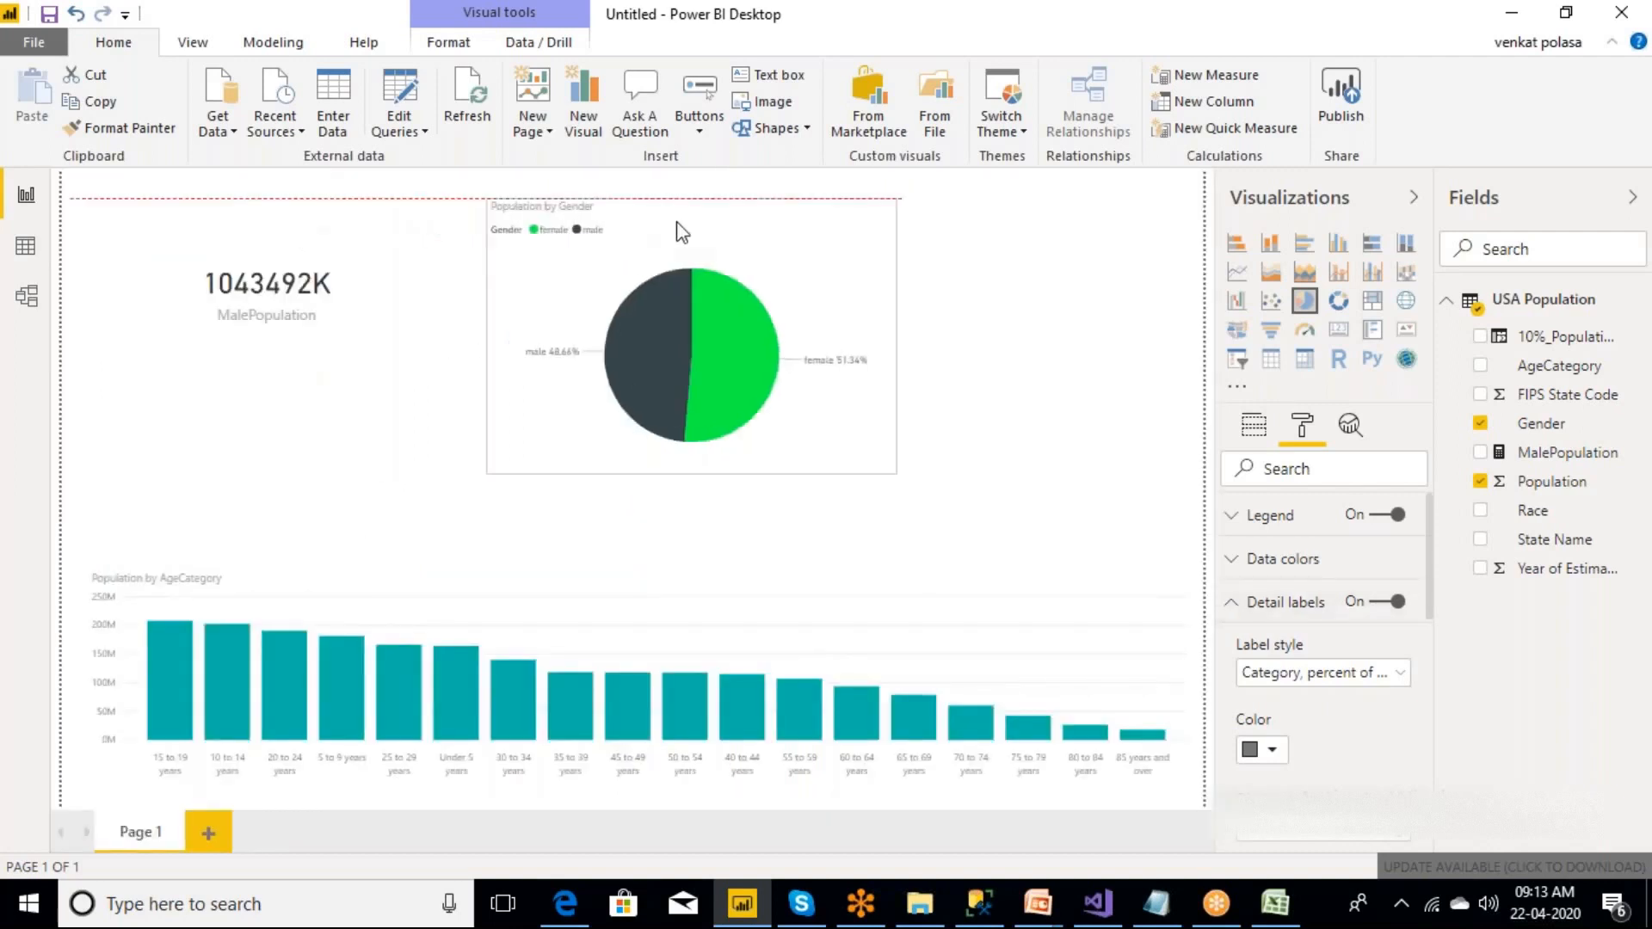
pyautogui.click(454, 381)
pyautogui.moveTo(454, 381); pyautogui.dragTo(249, 368)
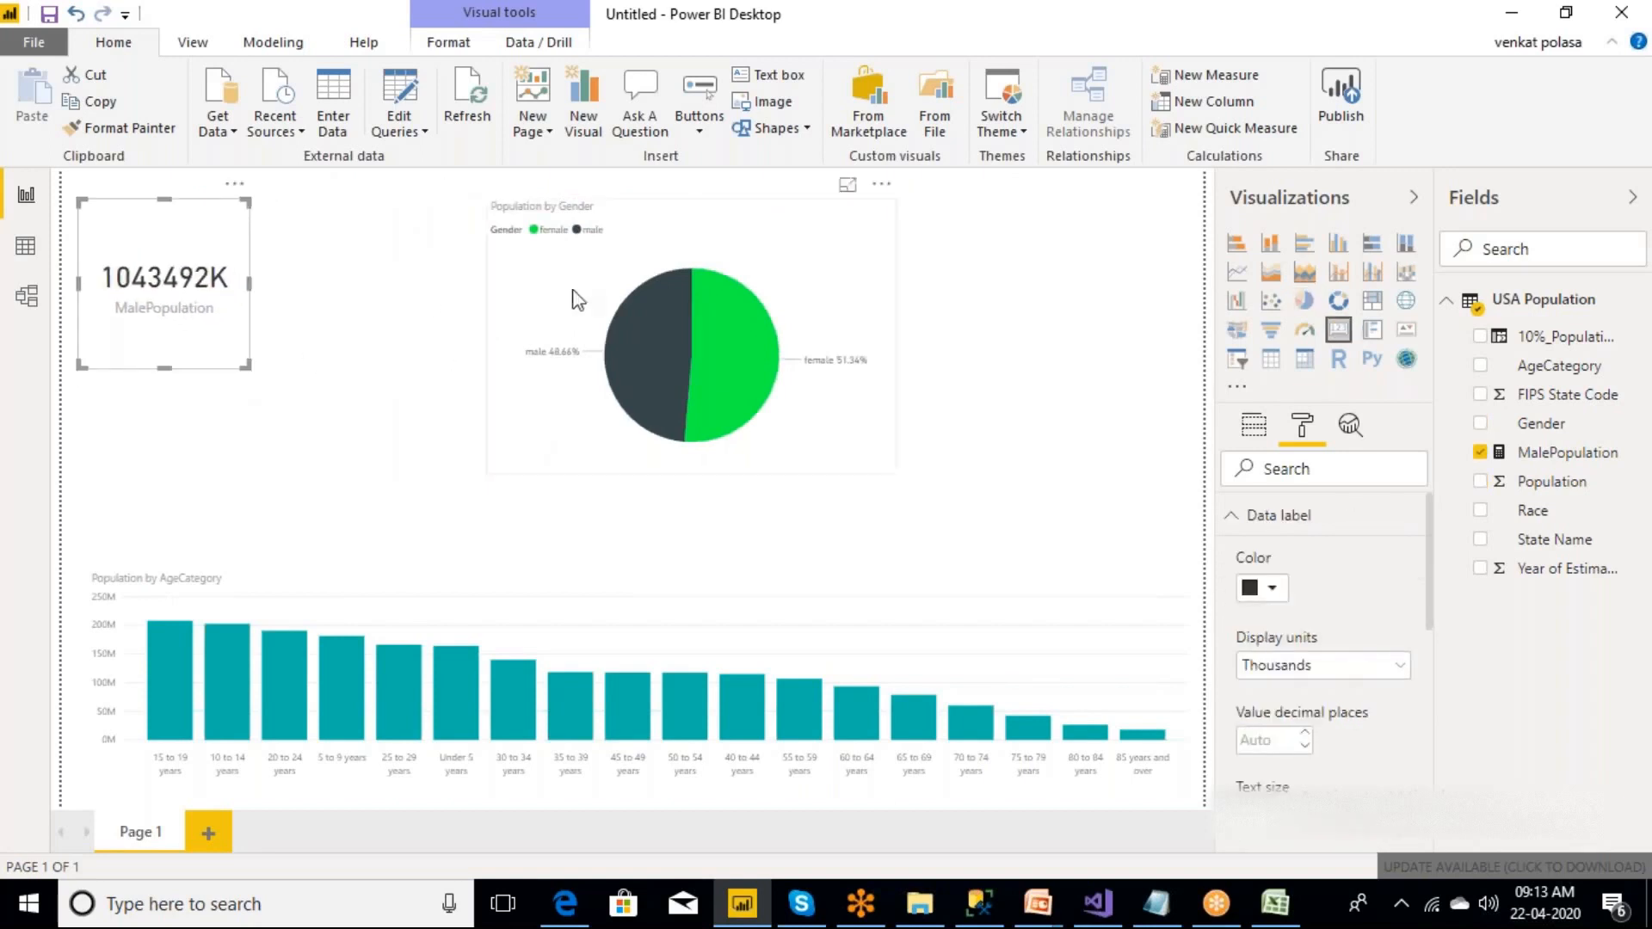
pyautogui.moveTo(552, 296); pyautogui.dragTo(350, 269)
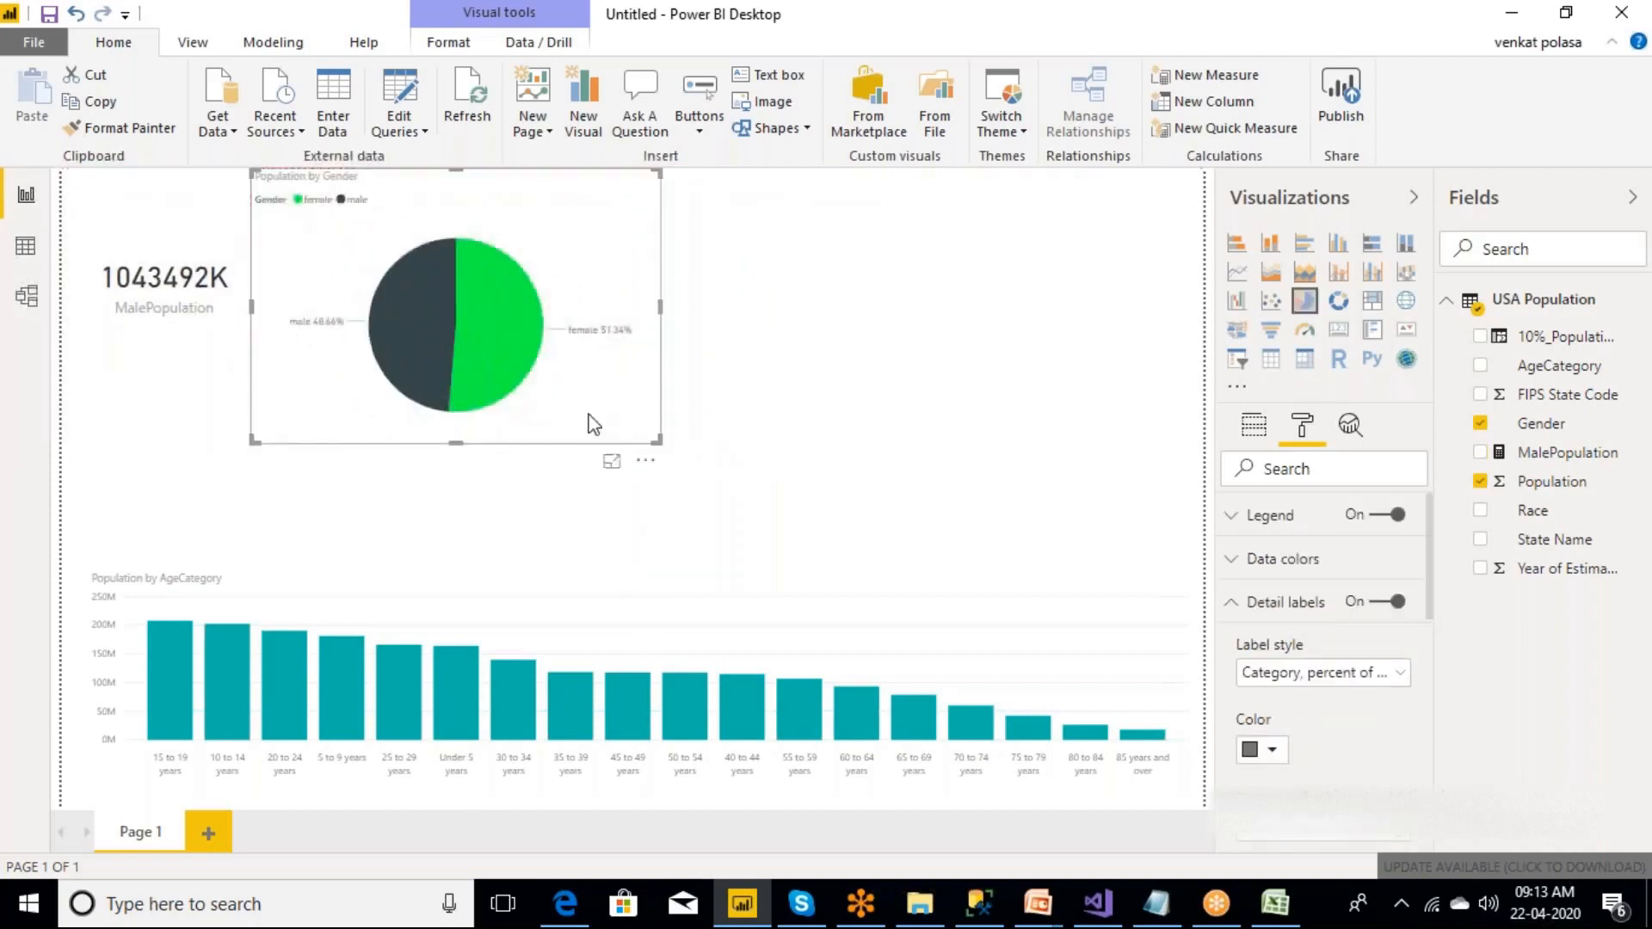
pyautogui.moveTo(658, 440); pyautogui.dragTo(533, 411)
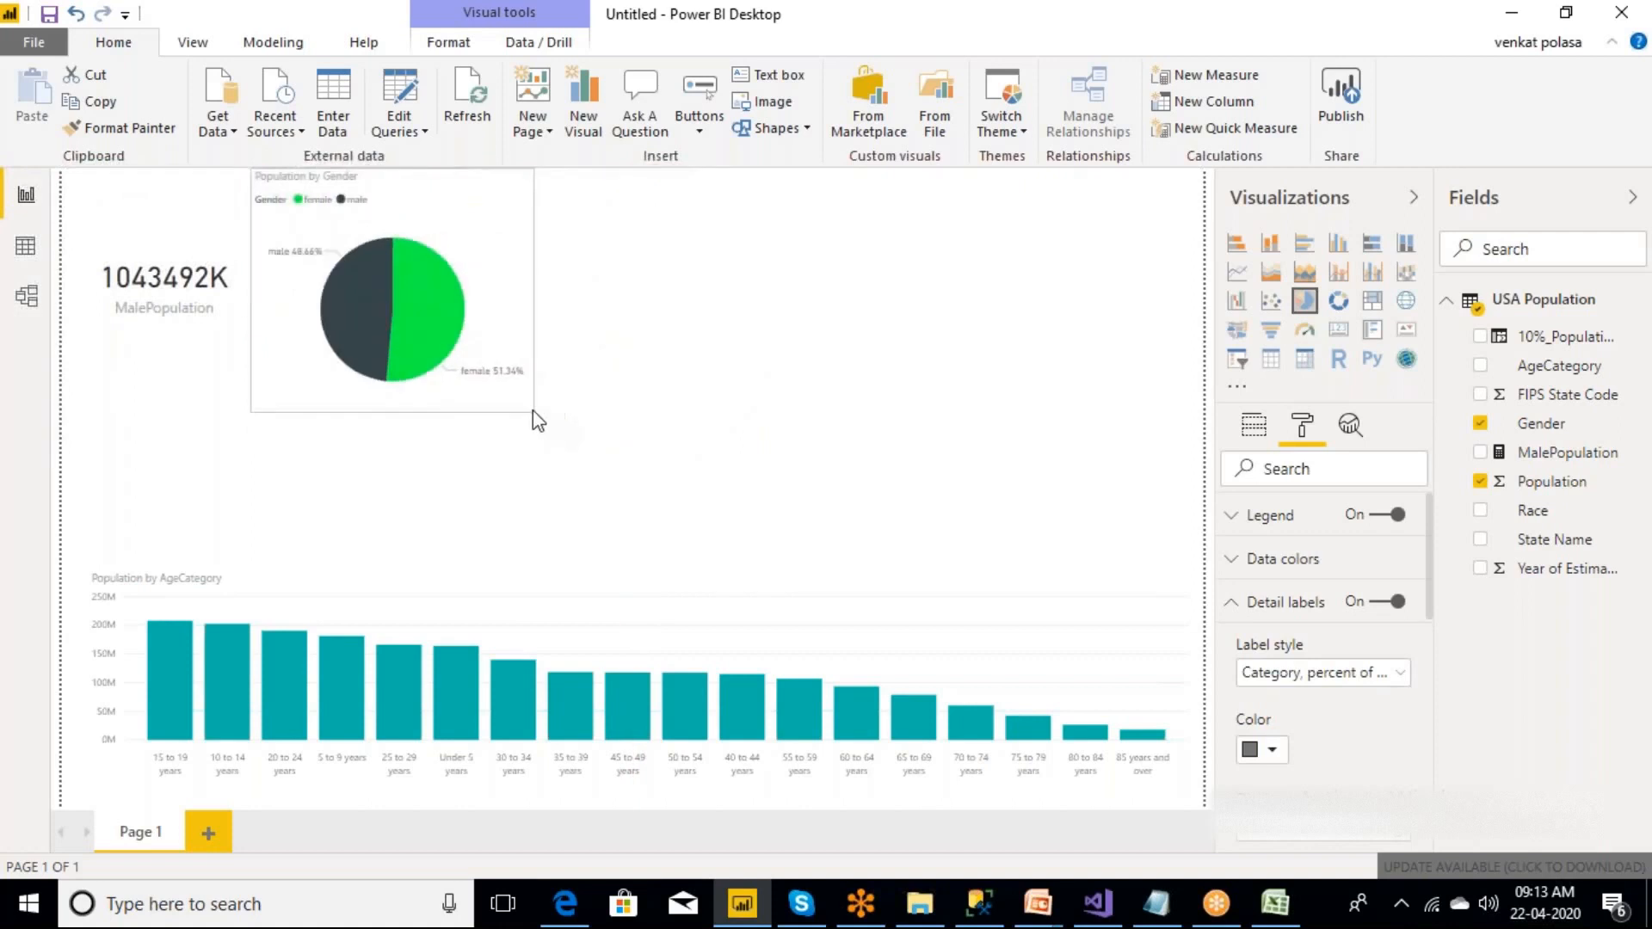
# Add a State Name slicer as a narrow, tall list in the upper-right corner of the report page.
pyautogui.click(895, 351)
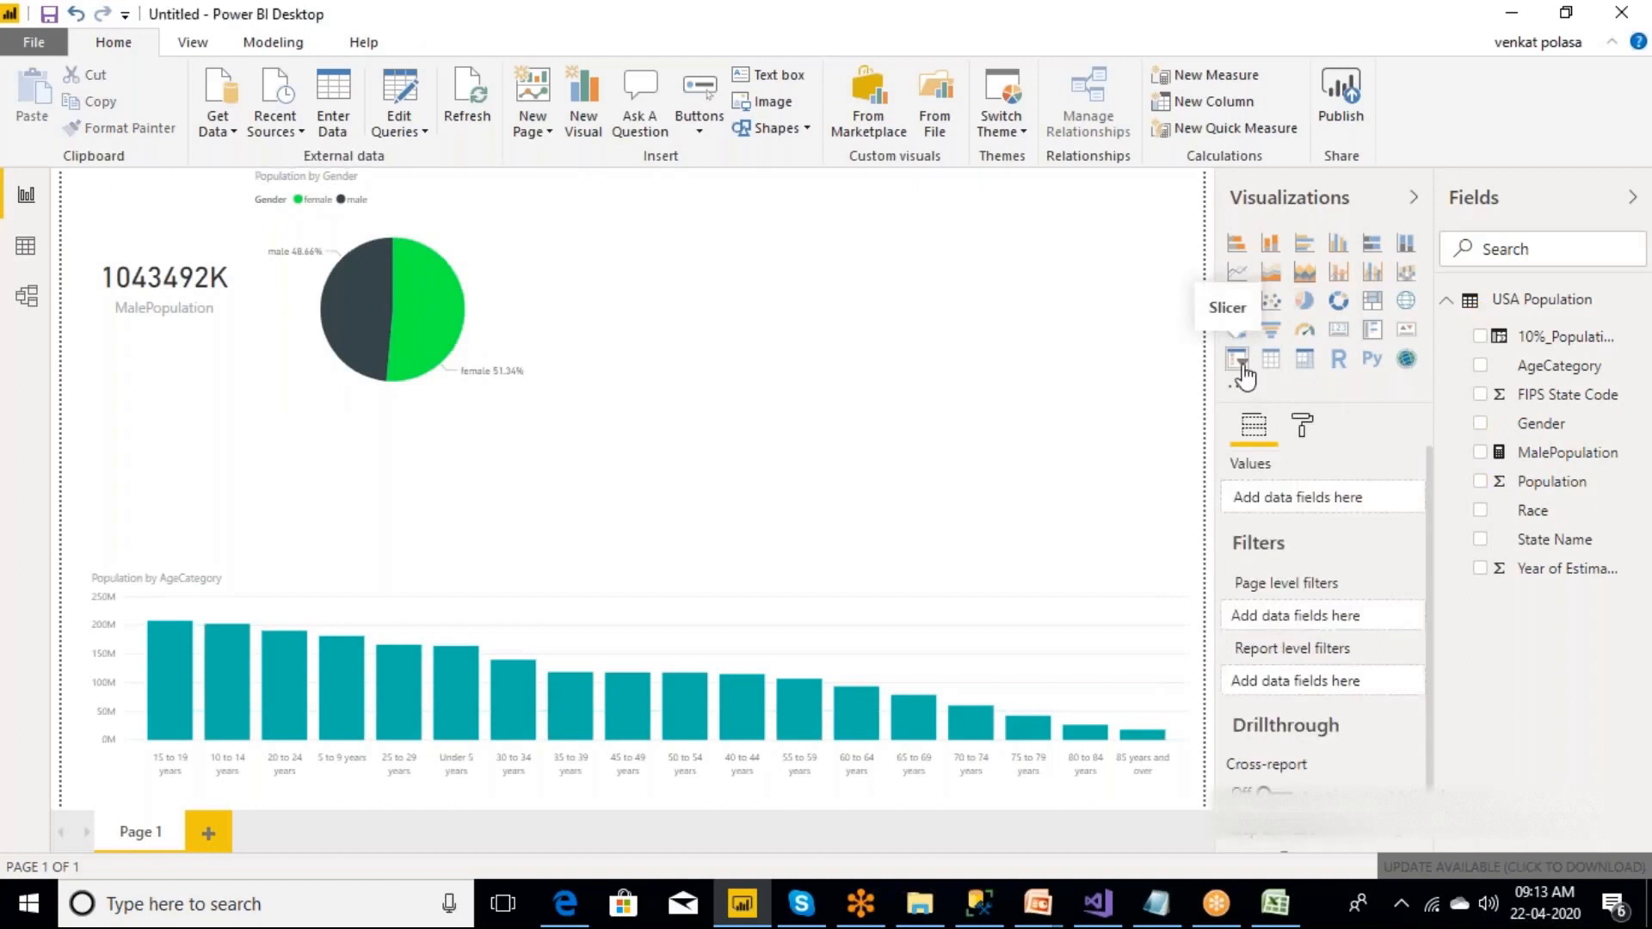
pyautogui.click(1239, 362)
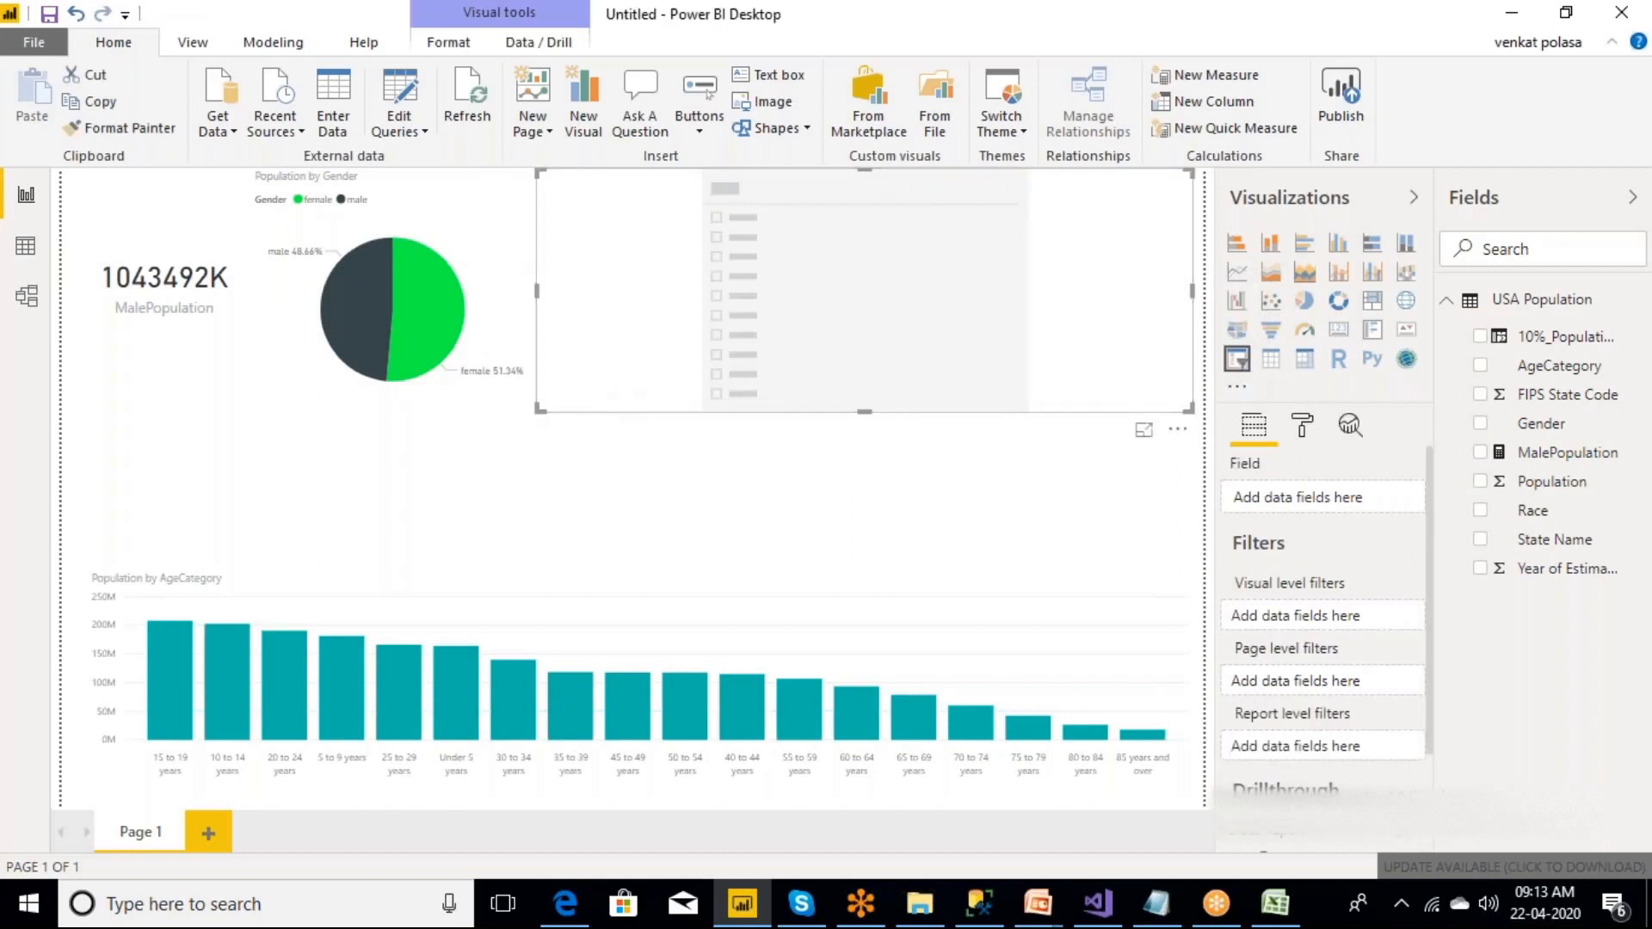
pyautogui.moveTo(540, 409); pyautogui.dragTo(966, 534)
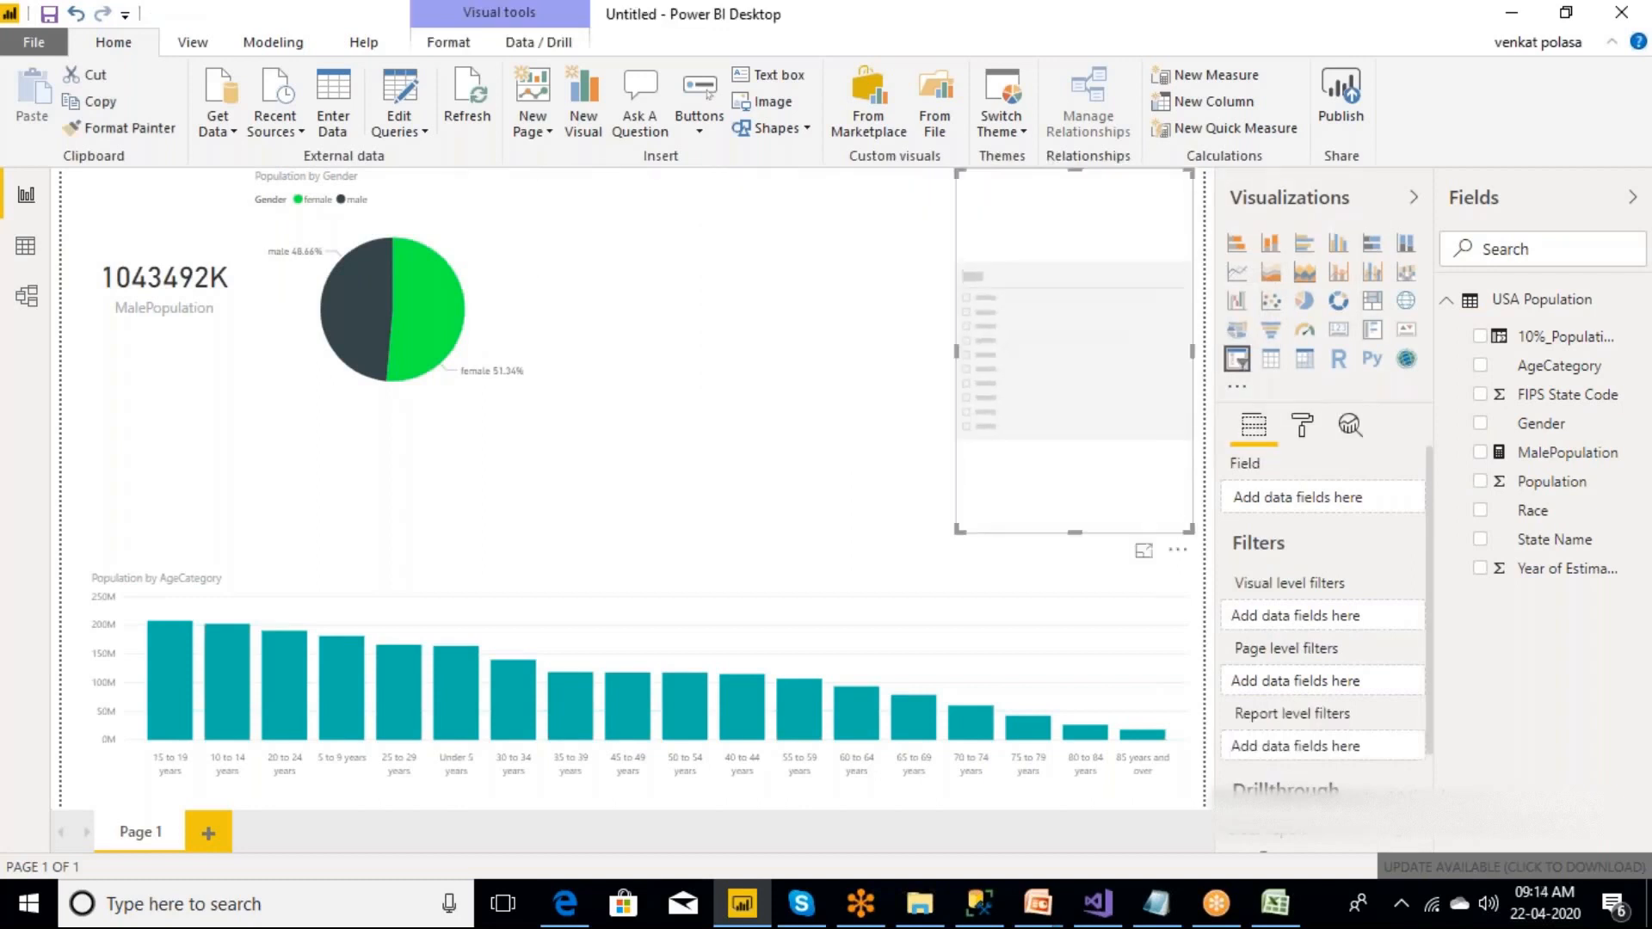
pyautogui.click(904, 469)
pyautogui.click(1106, 425)
pyautogui.moveTo(1551, 544); pyautogui.dragTo(1048, 387)
pyautogui.click(712, 327)
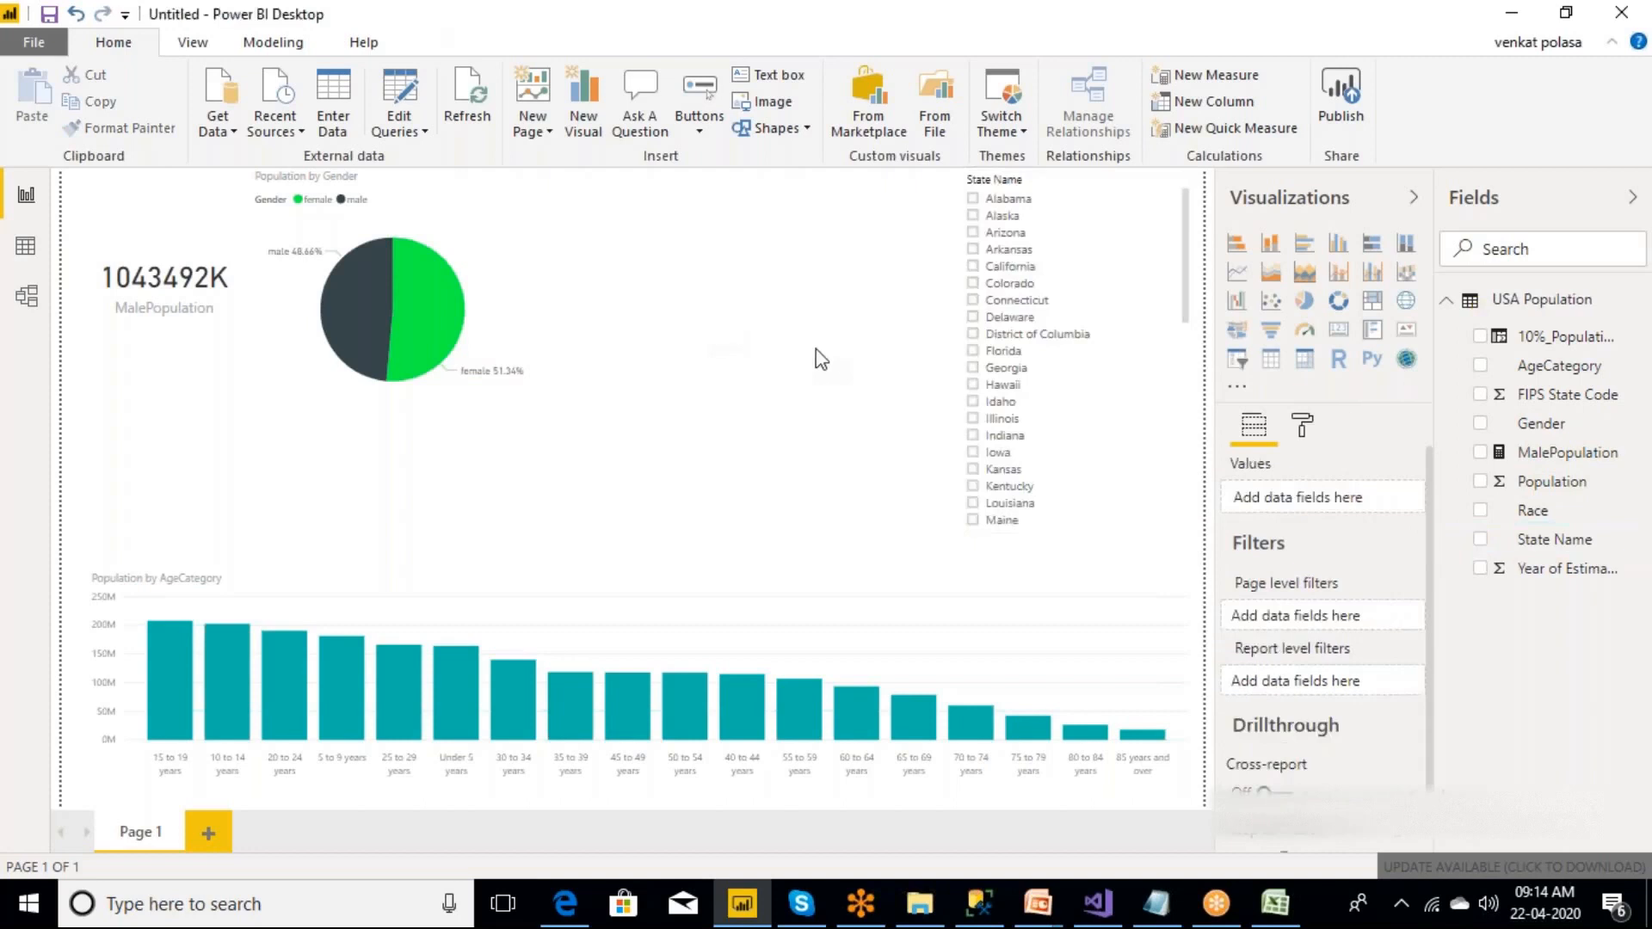
# Filter the report by California, Florida and Indiana in turn with the State Name slicer.
pyautogui.click(973, 268)
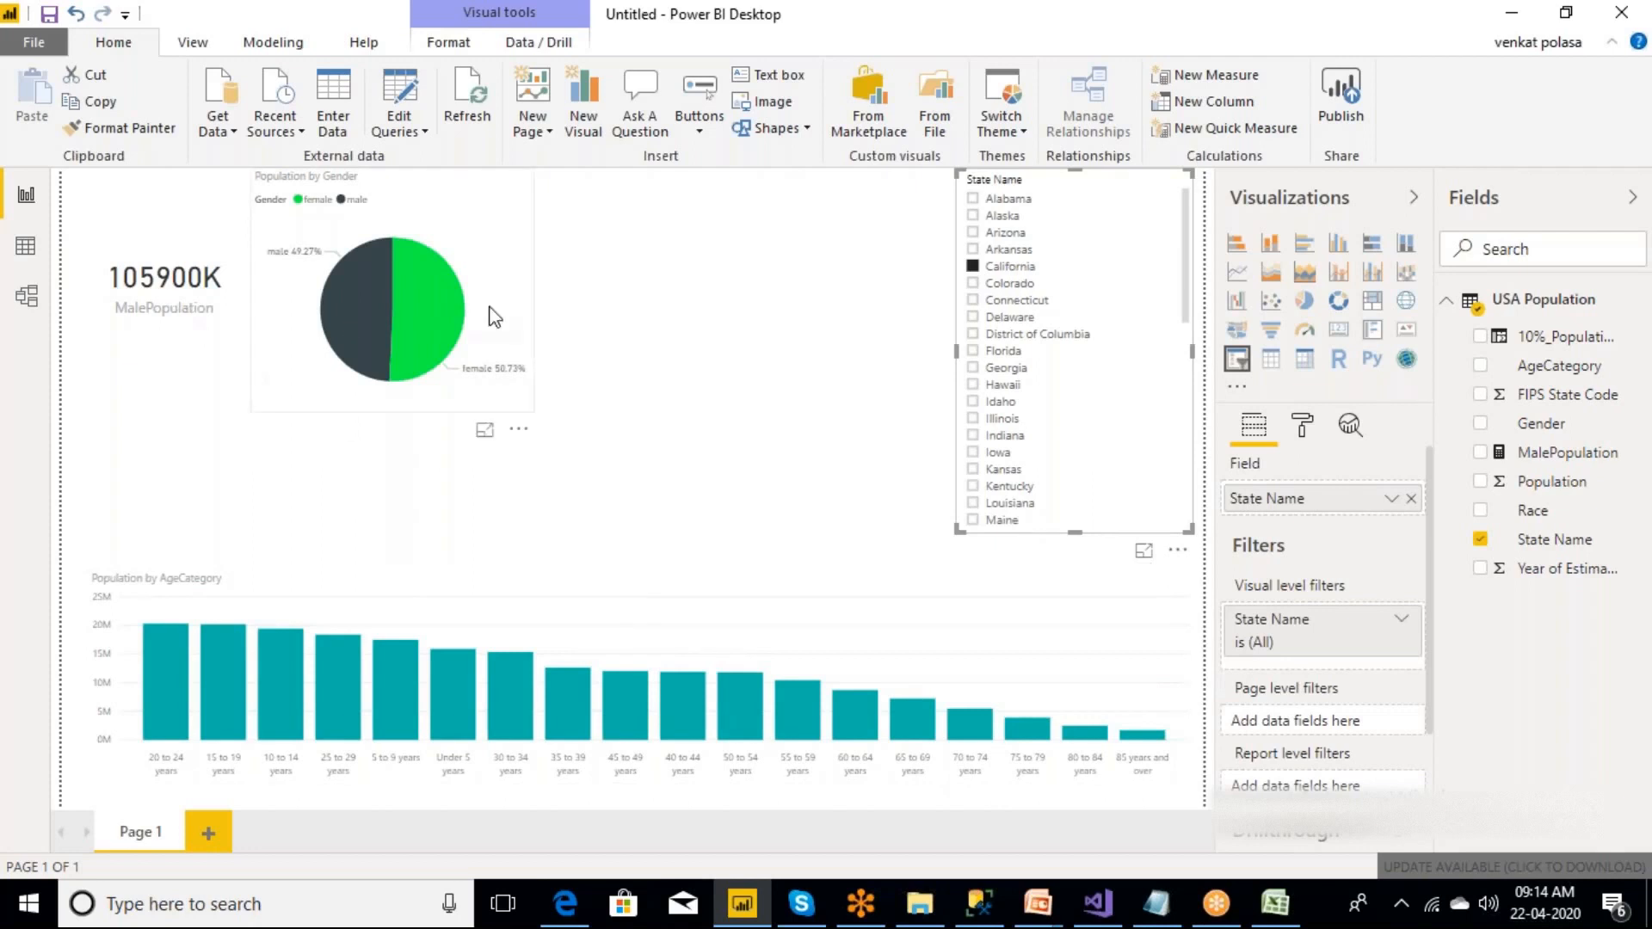
pyautogui.click(973, 352)
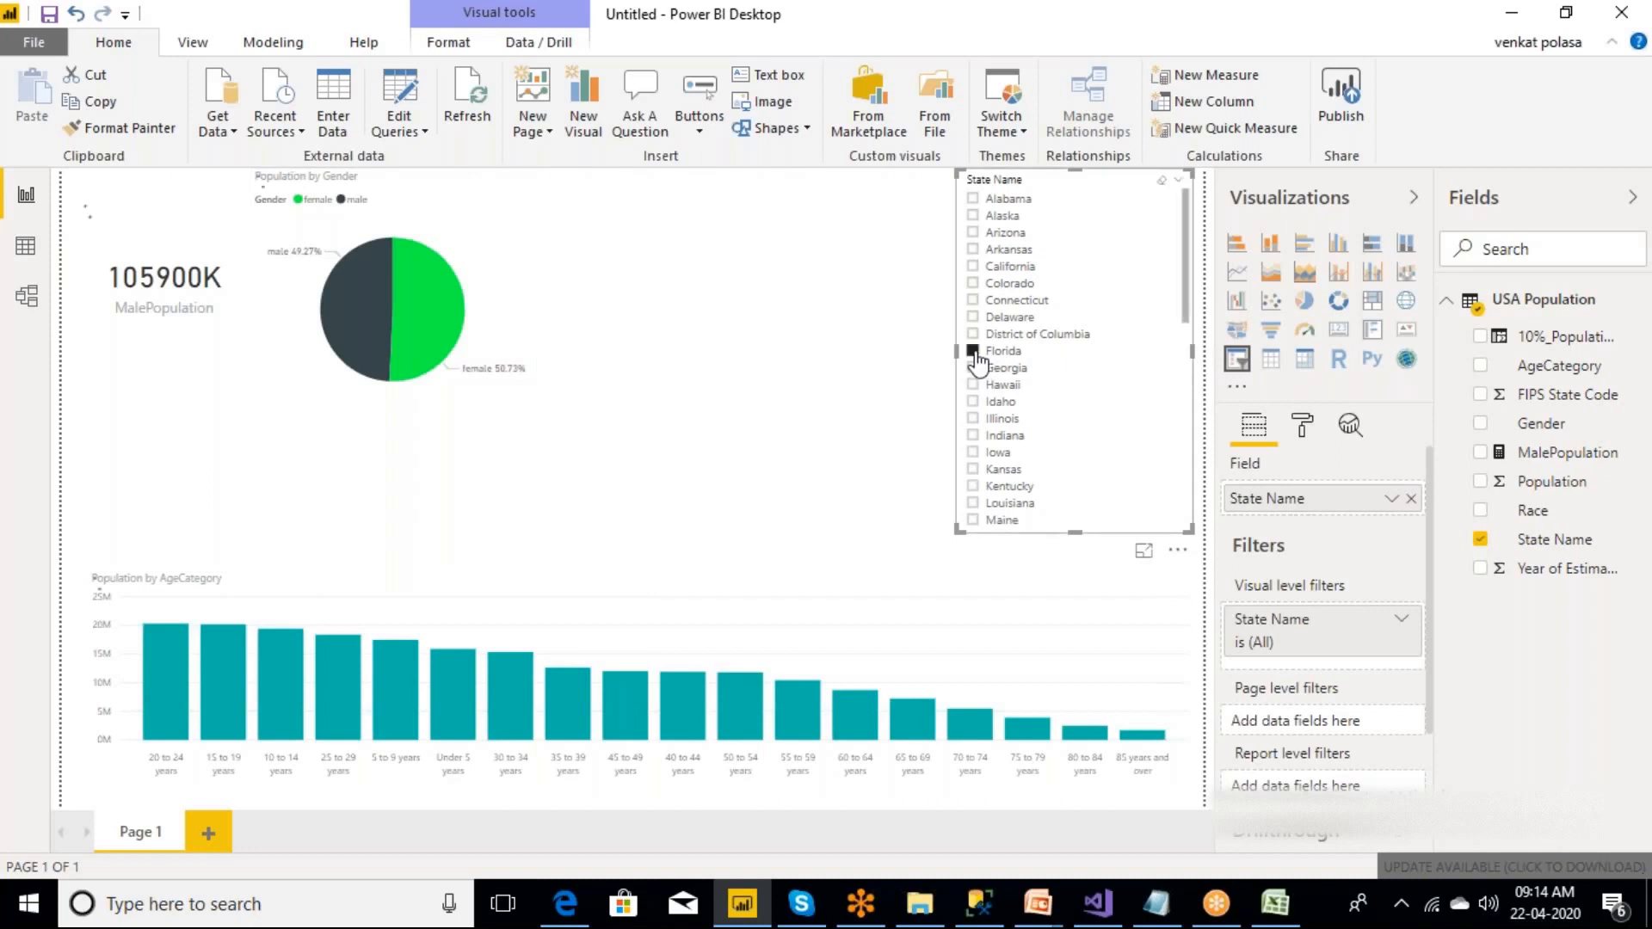
pyautogui.click(973, 436)
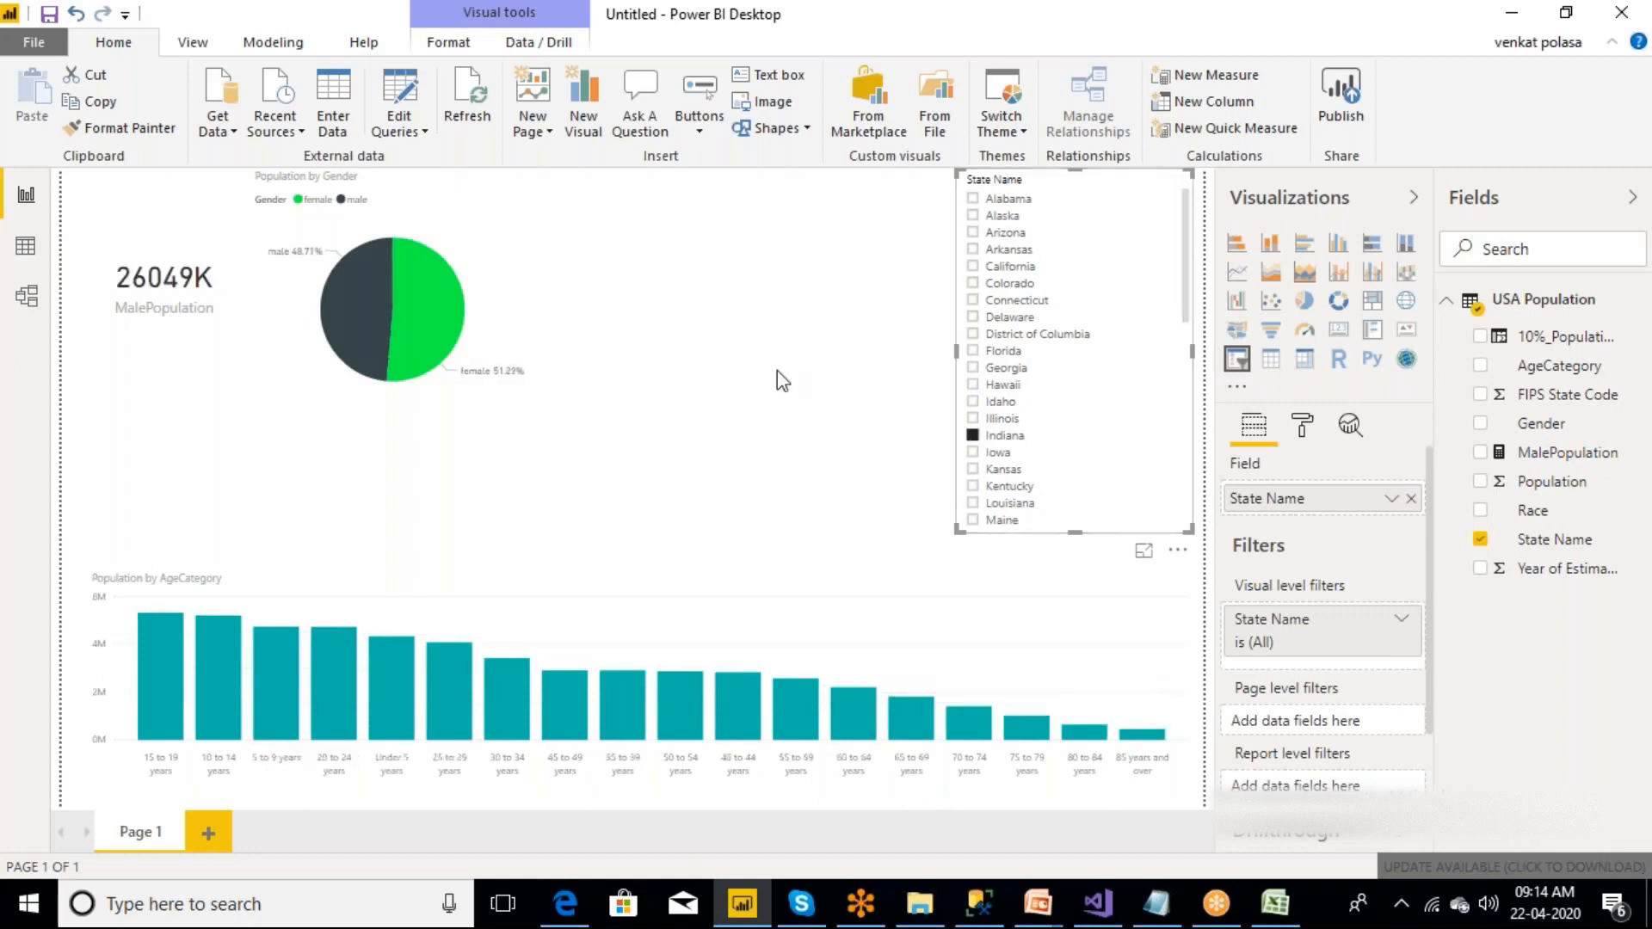
# Insert a map visual and size it to fill the space between the pie chart and the State Name slicer.
pyautogui.click(748, 365)
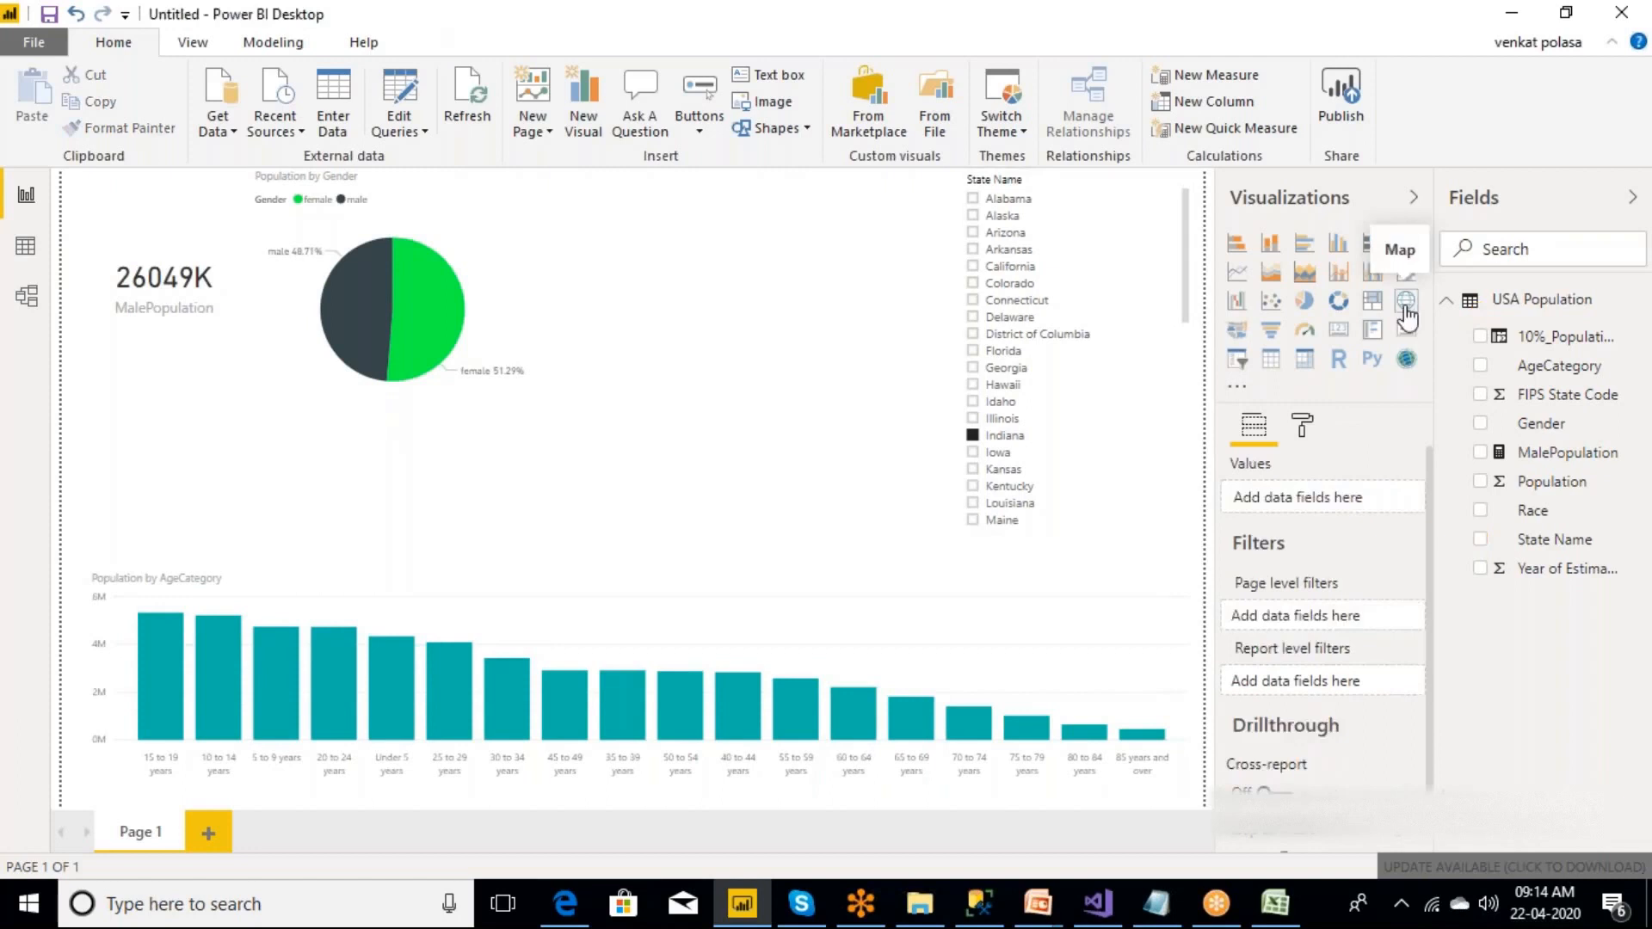
pyautogui.click(1405, 312)
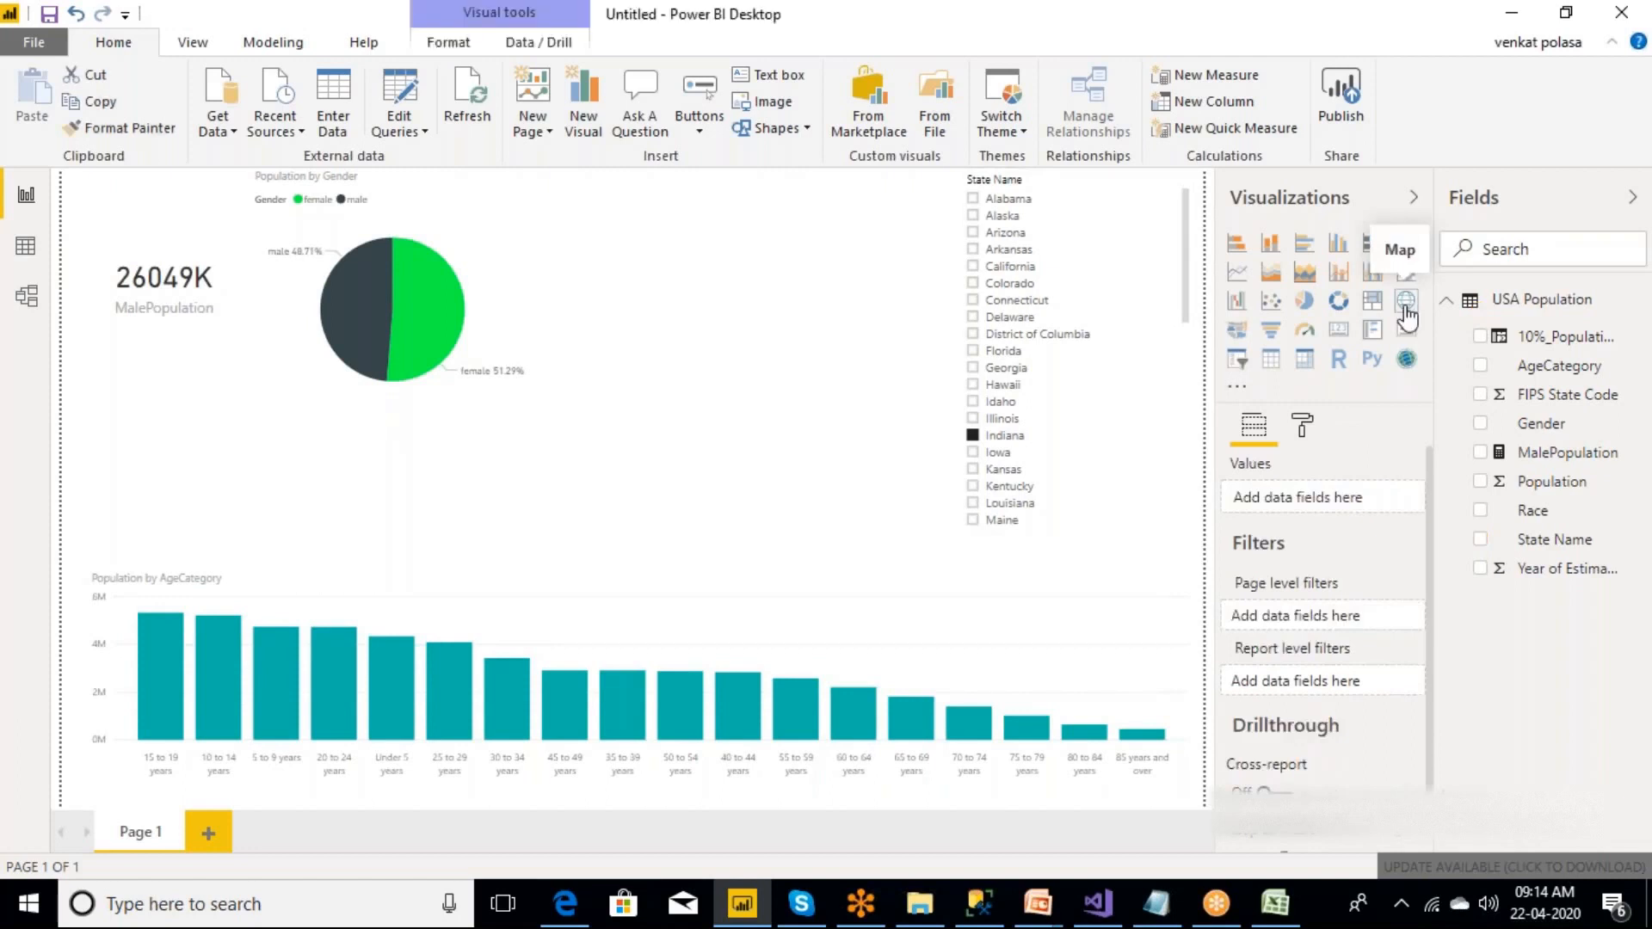
pyautogui.moveTo(540, 412); pyautogui.dragTo(506, 502)
pyautogui.moveTo(1194, 509); pyautogui.dragTo(955, 535)
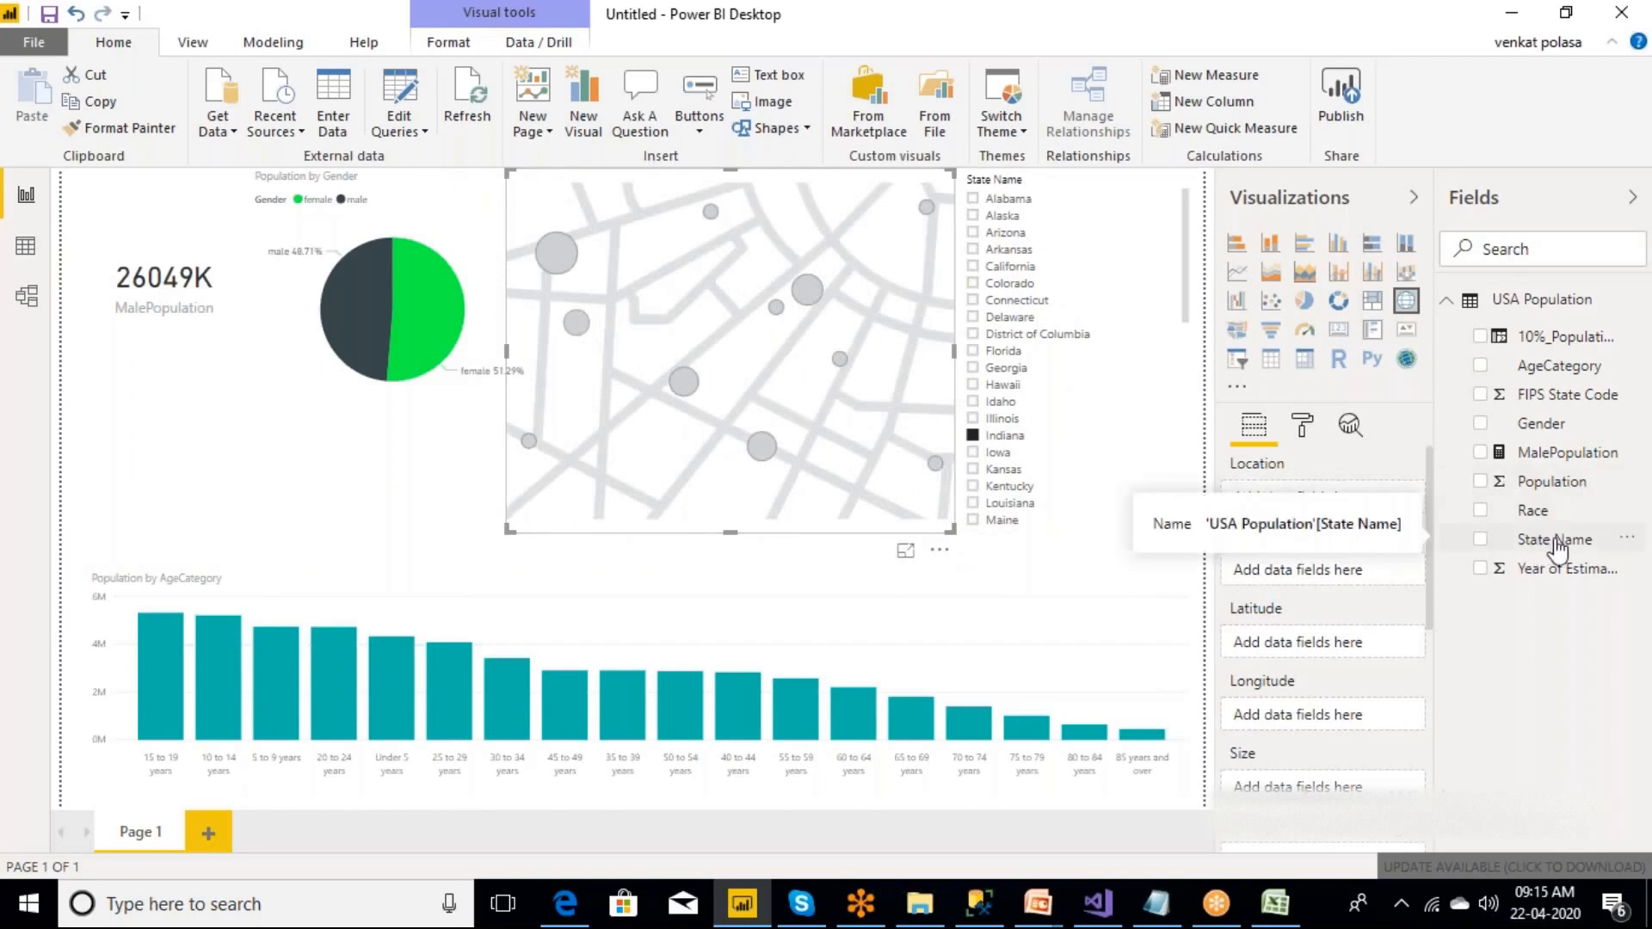
# Plot Population by State Name on the map and inspect the data of individual state bubbles.
pyautogui.moveTo(1557, 543); pyautogui.dragTo(709, 380)
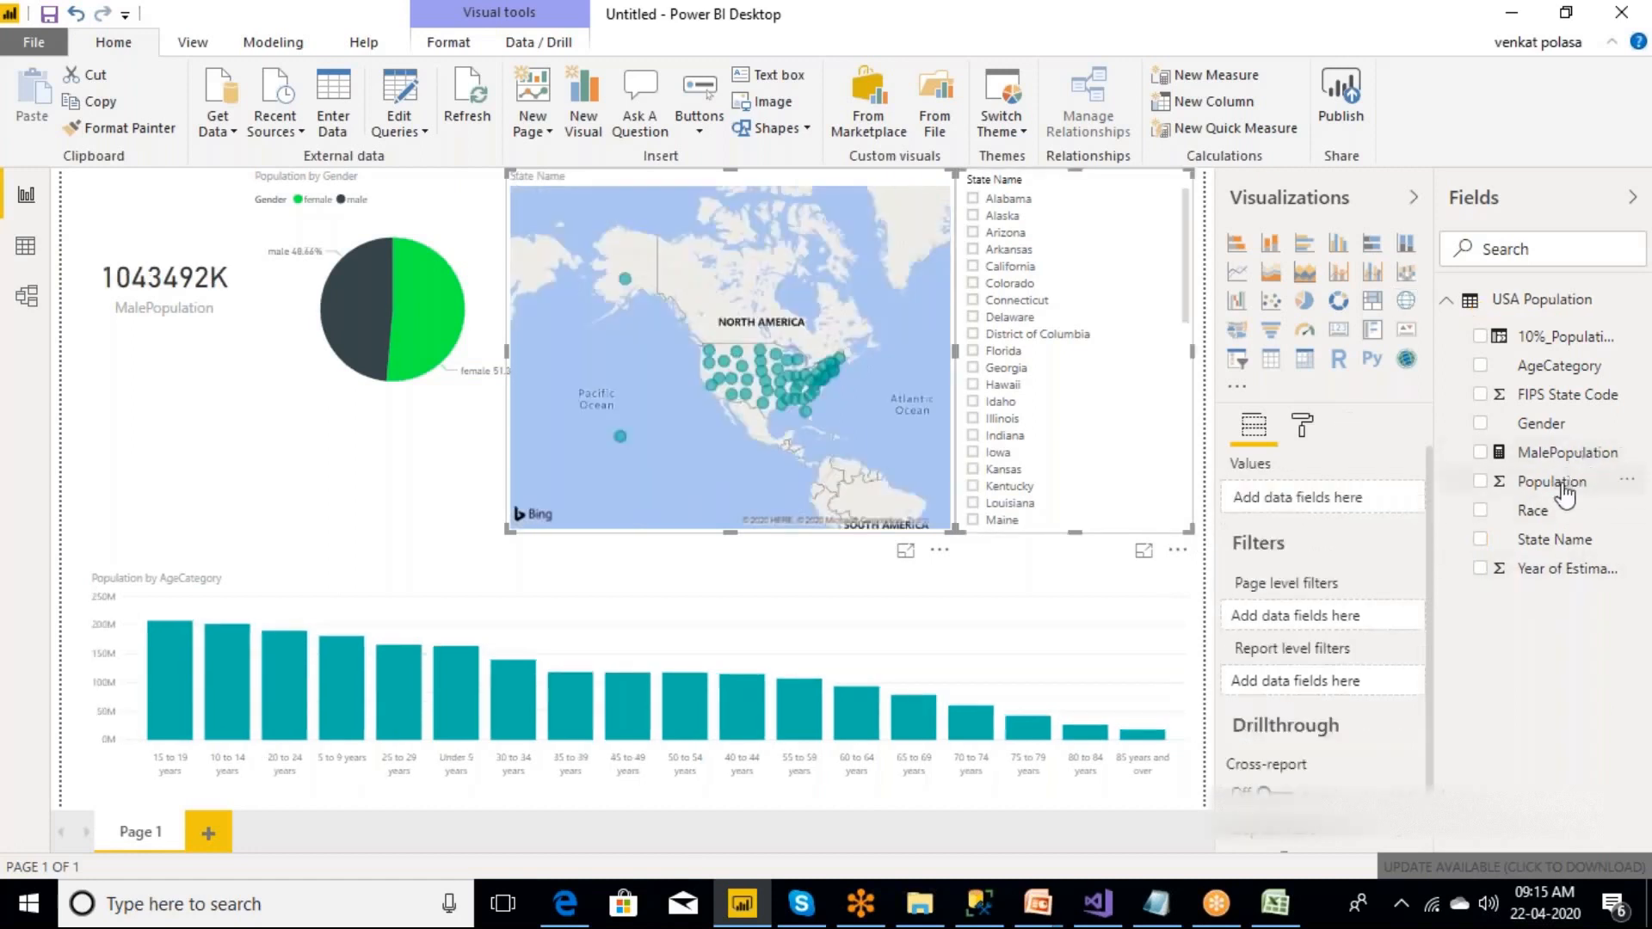
pyautogui.moveTo(1562, 487); pyautogui.dragTo(688, 435)
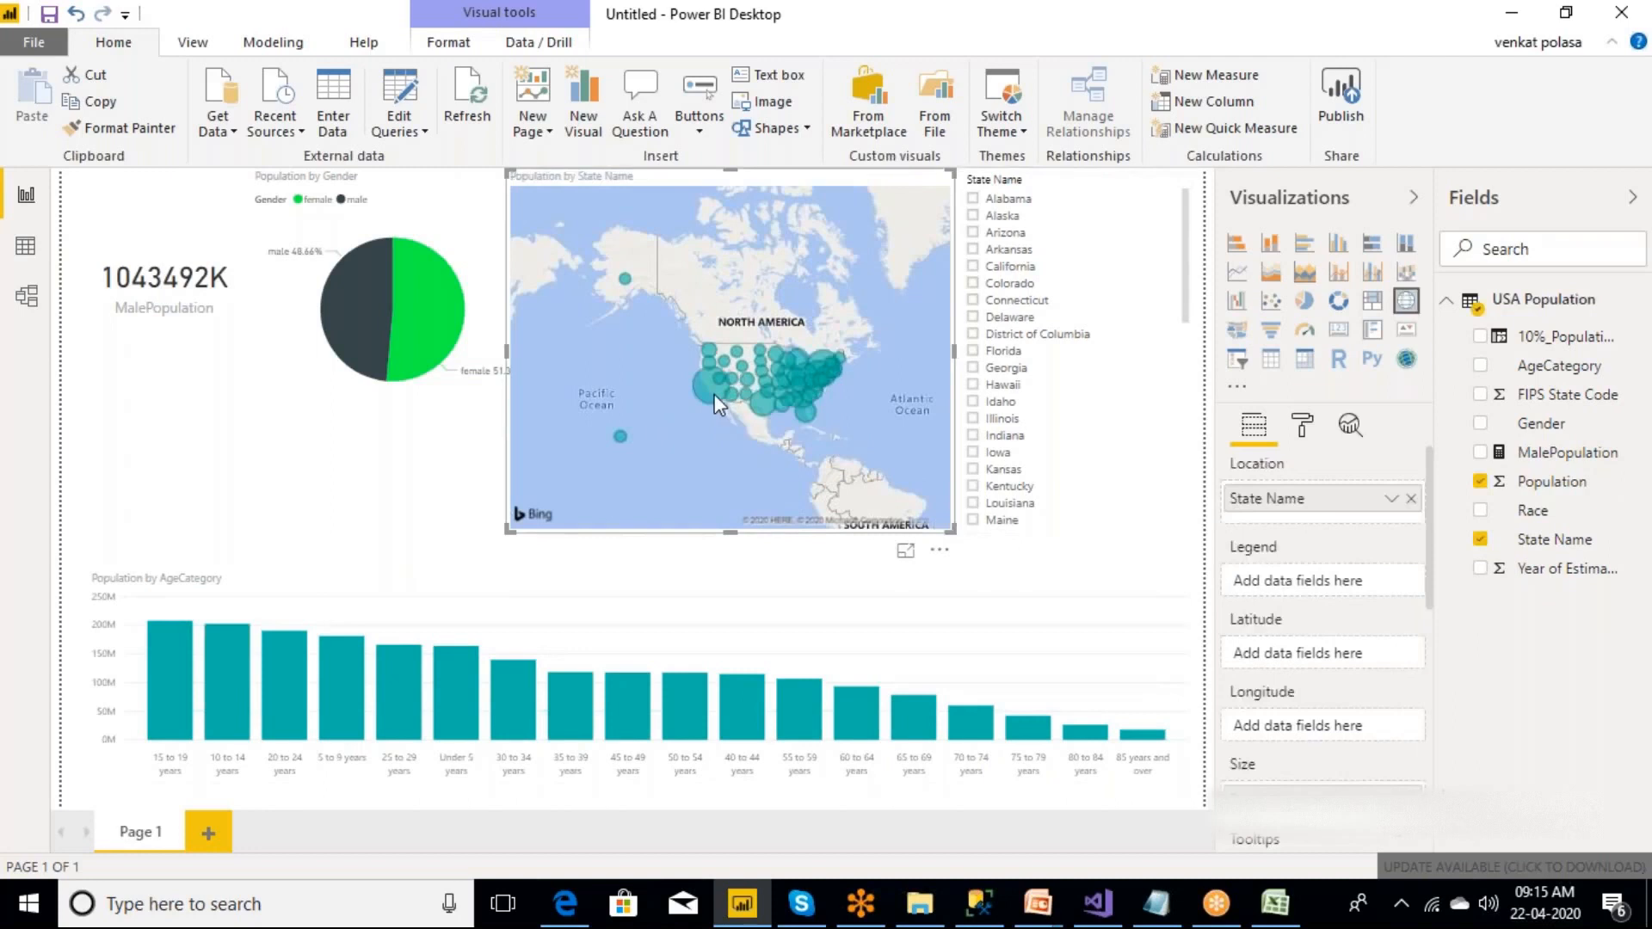
pyautogui.moveTo(714, 396)
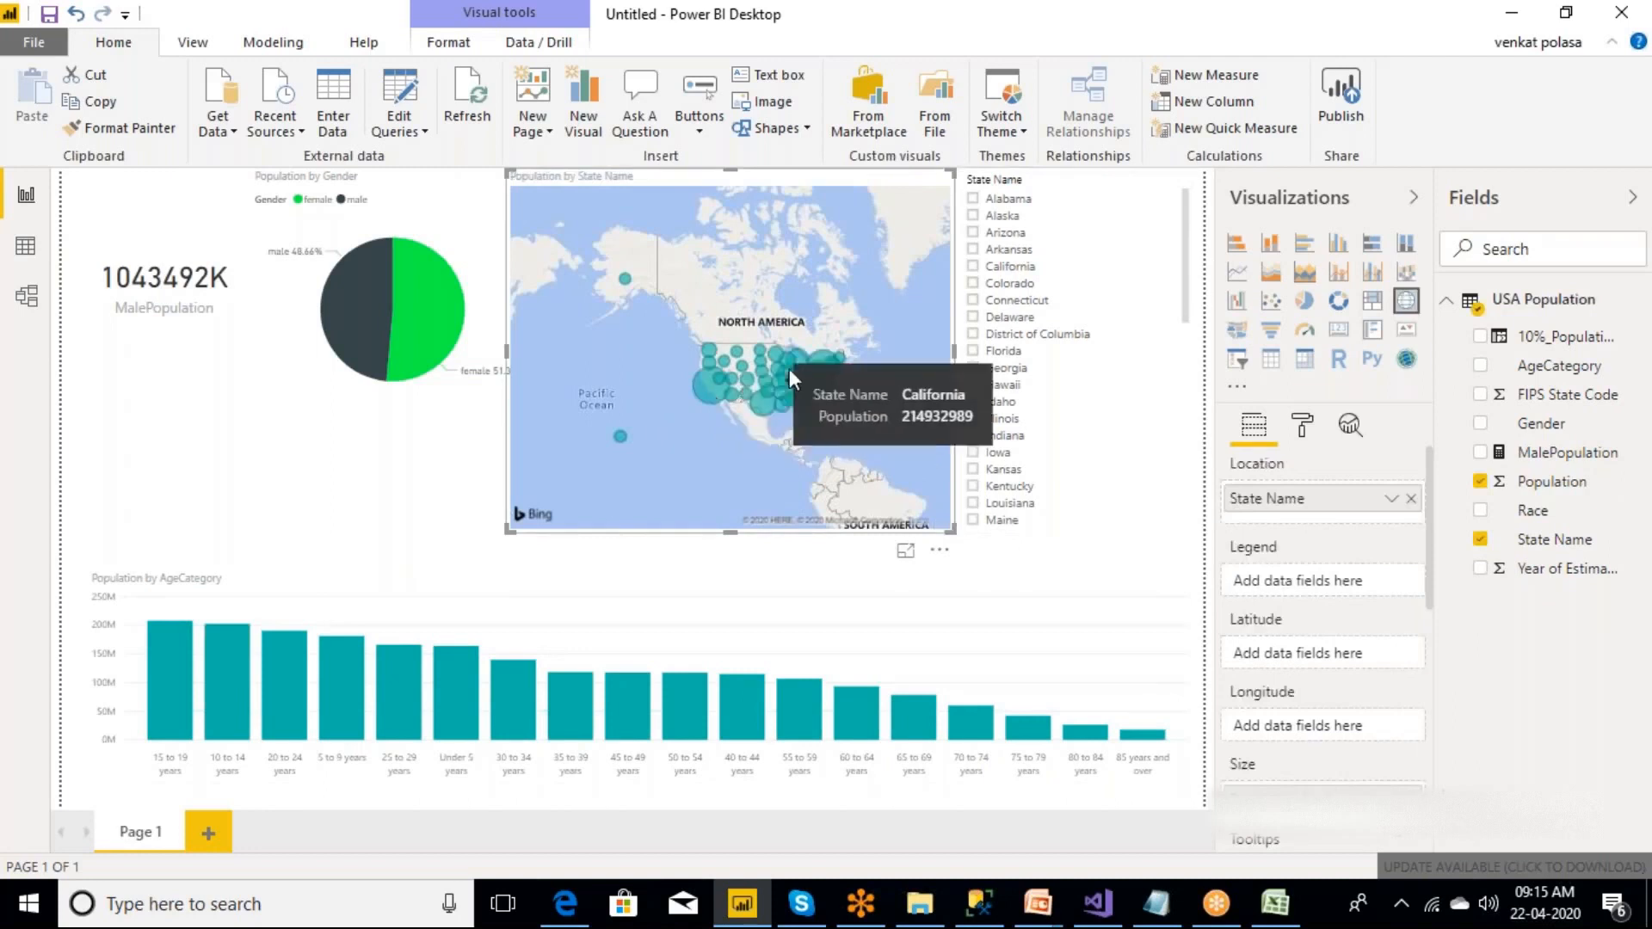
pyautogui.moveTo(824, 355)
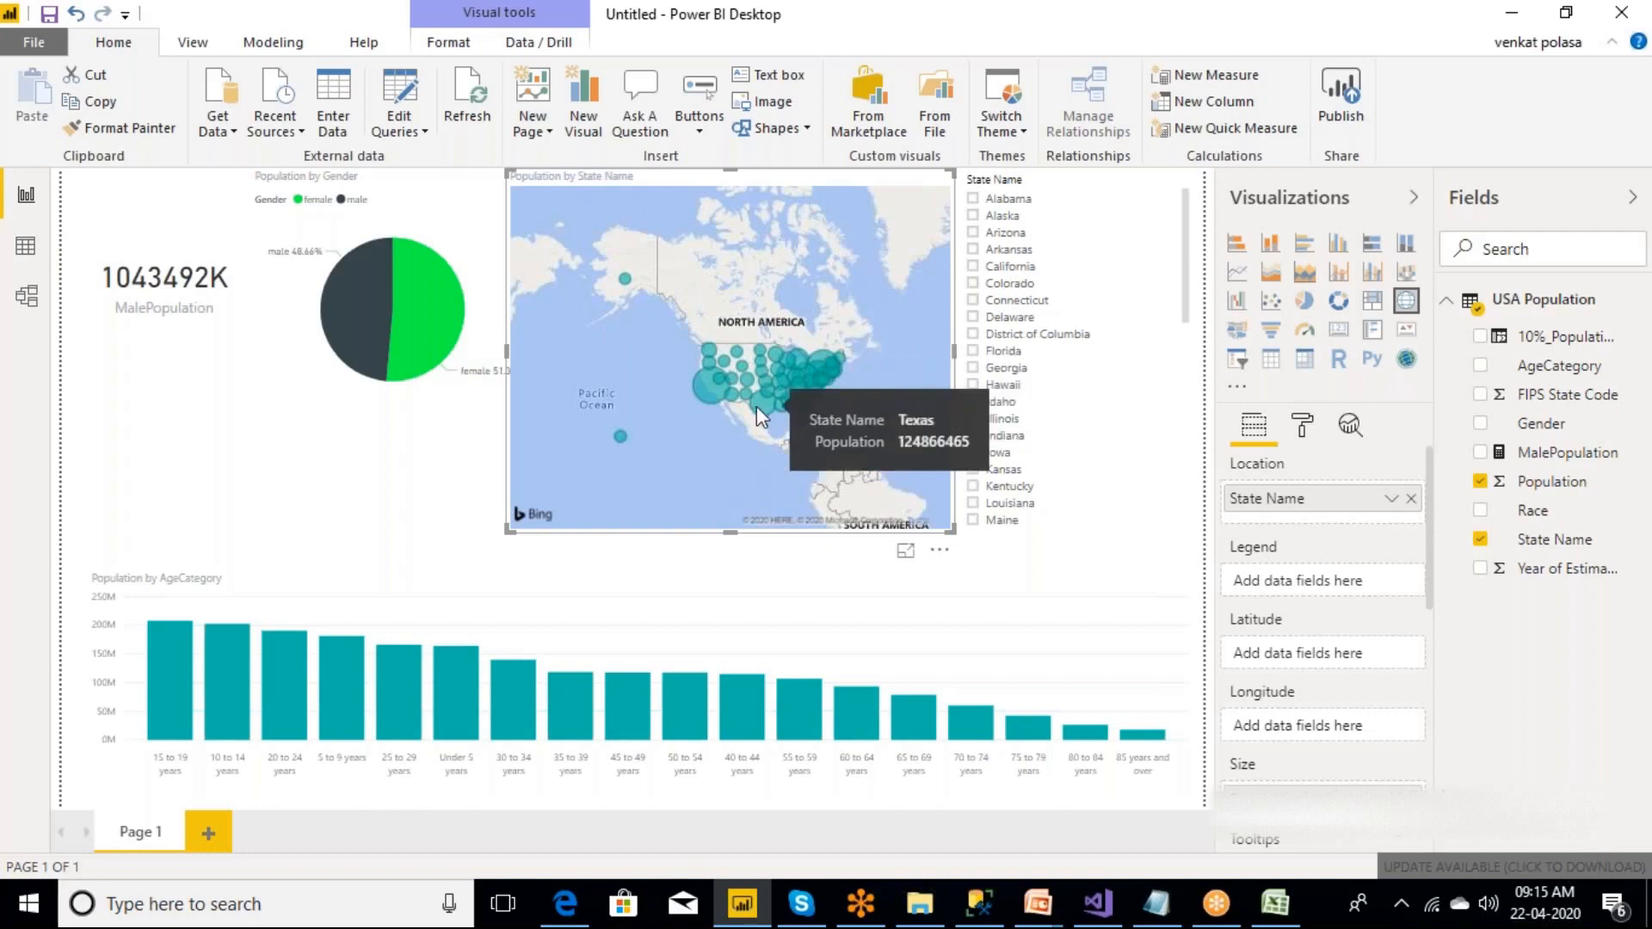
# Start publishing the report and save it to the Desktop folder as "us pop demo".
pyautogui.click(603, 555)
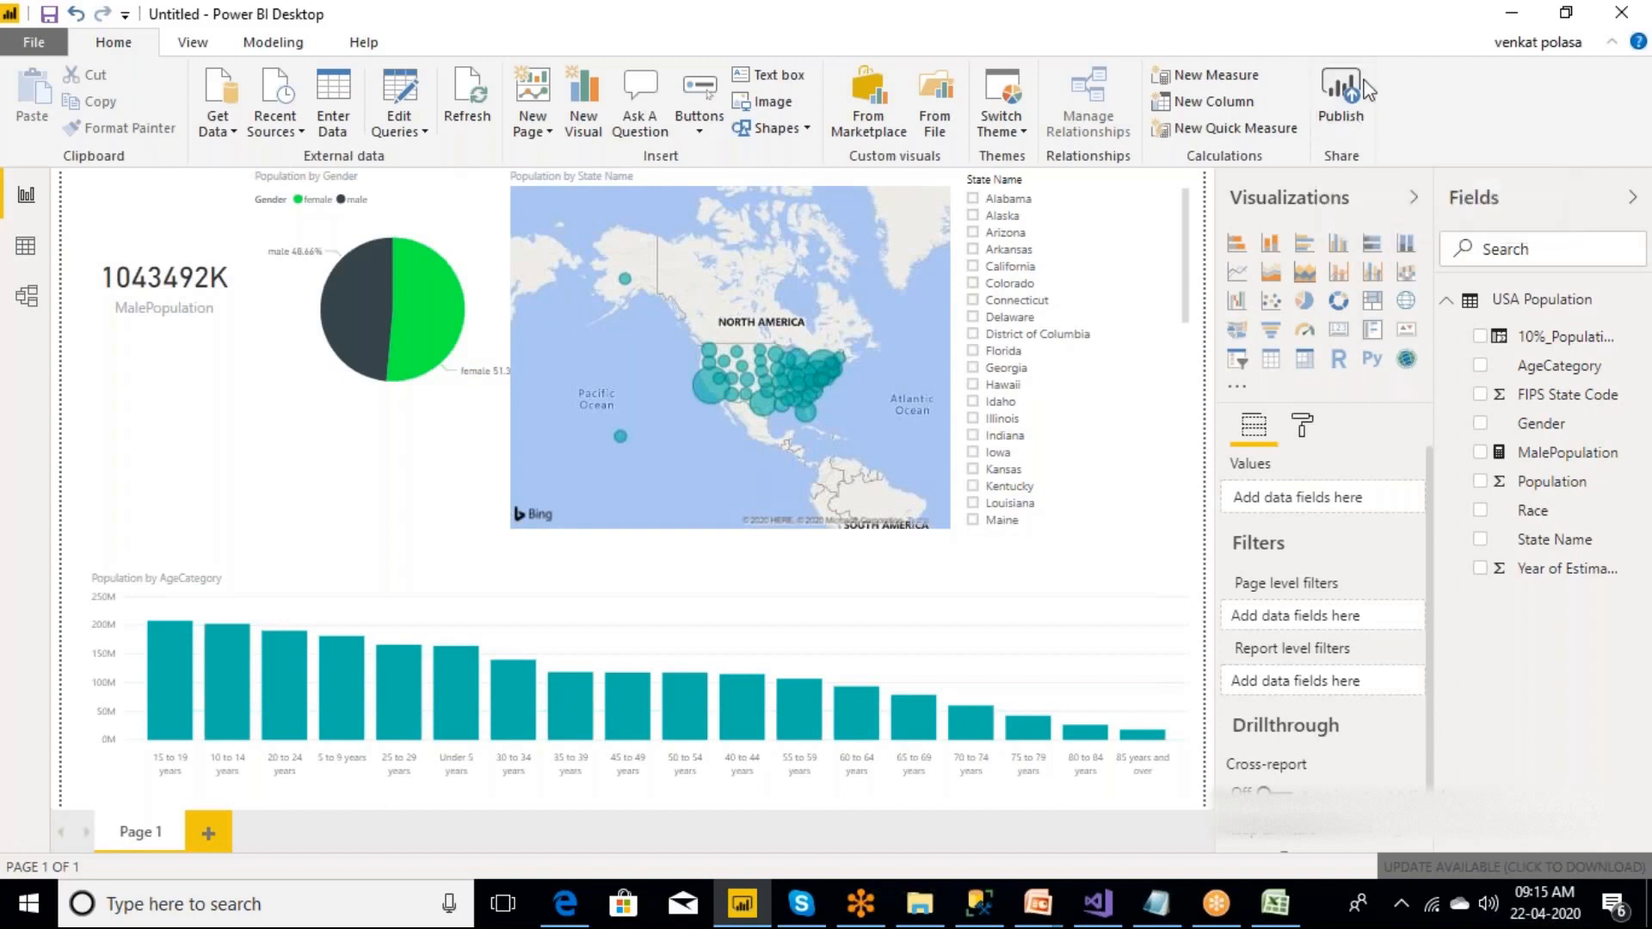
pyautogui.click(1356, 131)
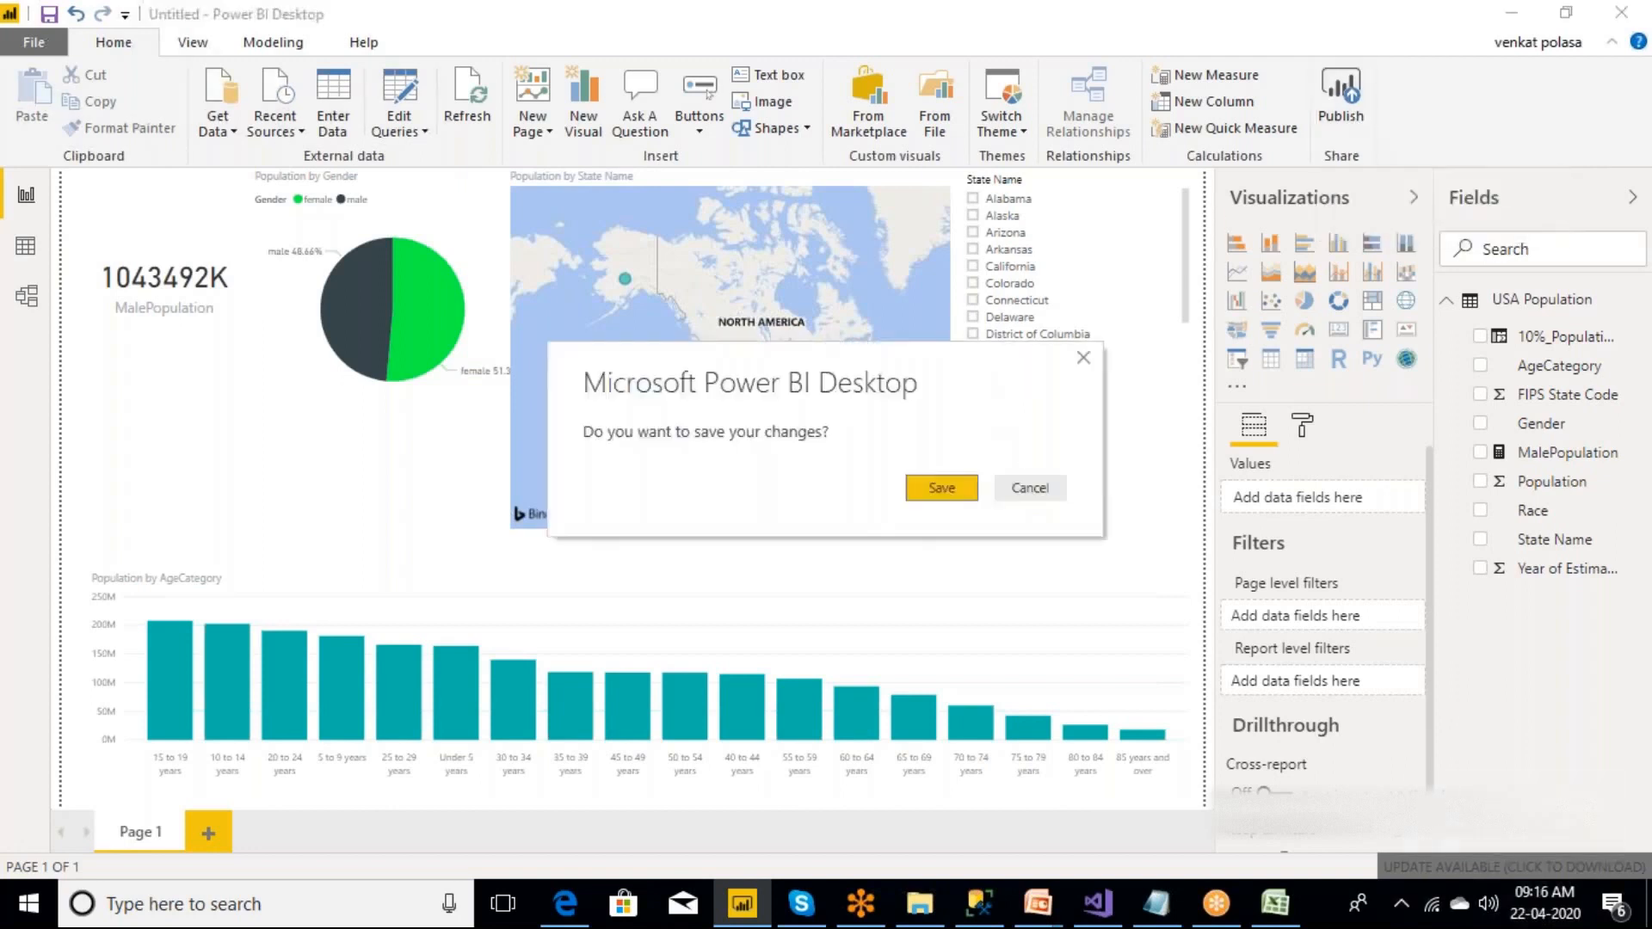
pyautogui.click(941, 489)
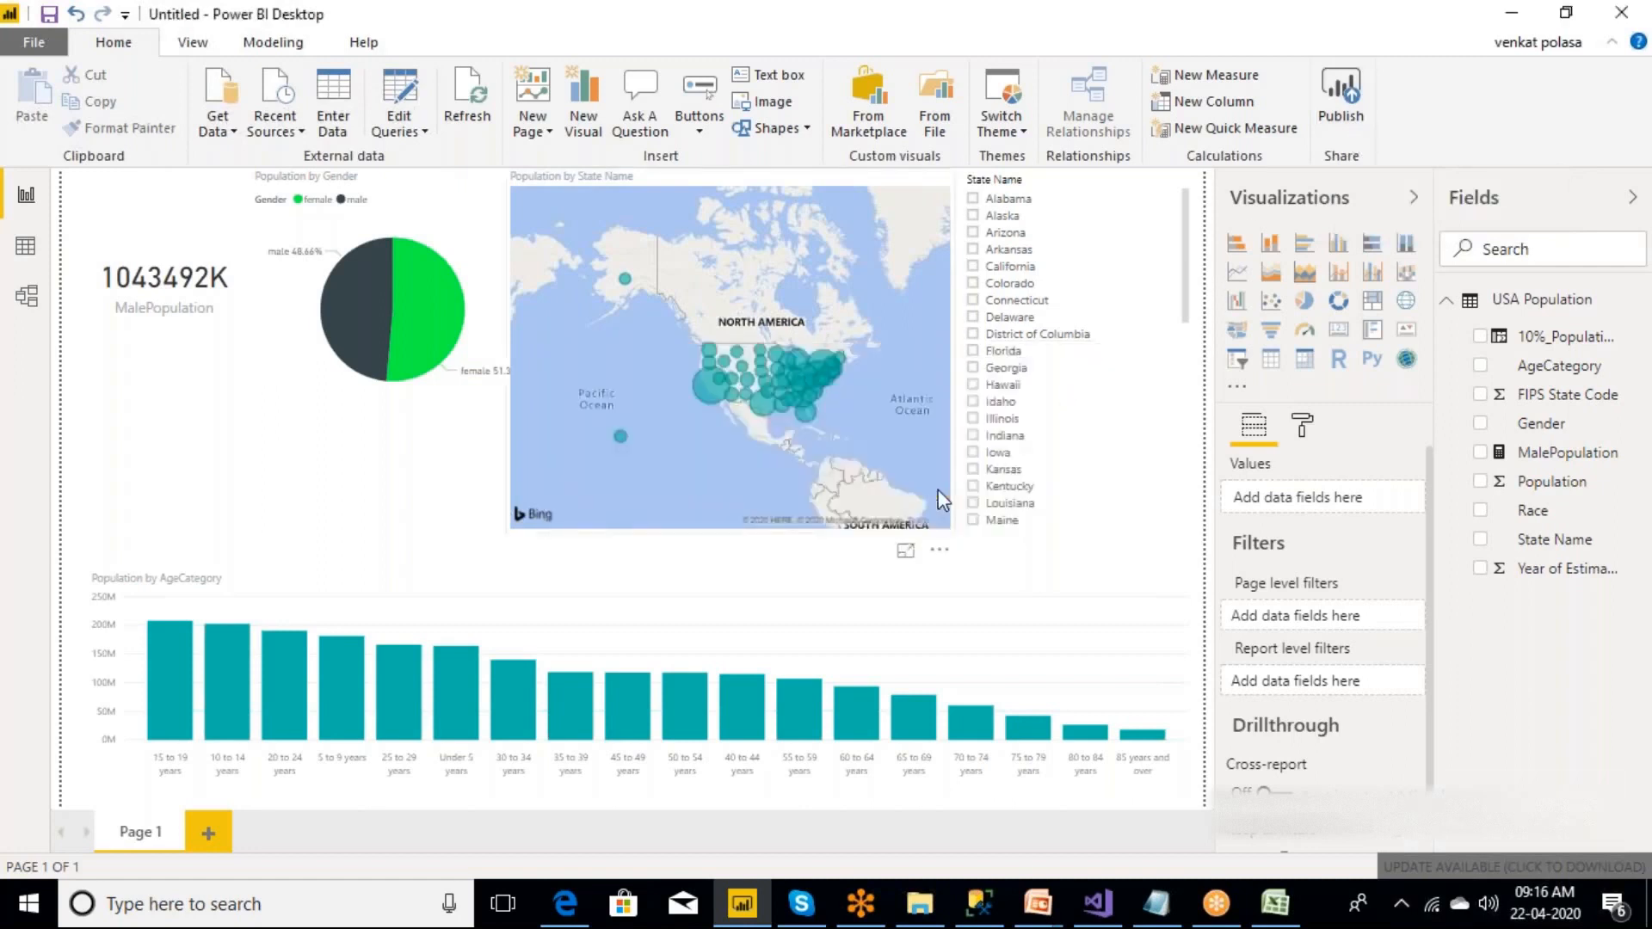
pyautogui.write('us')
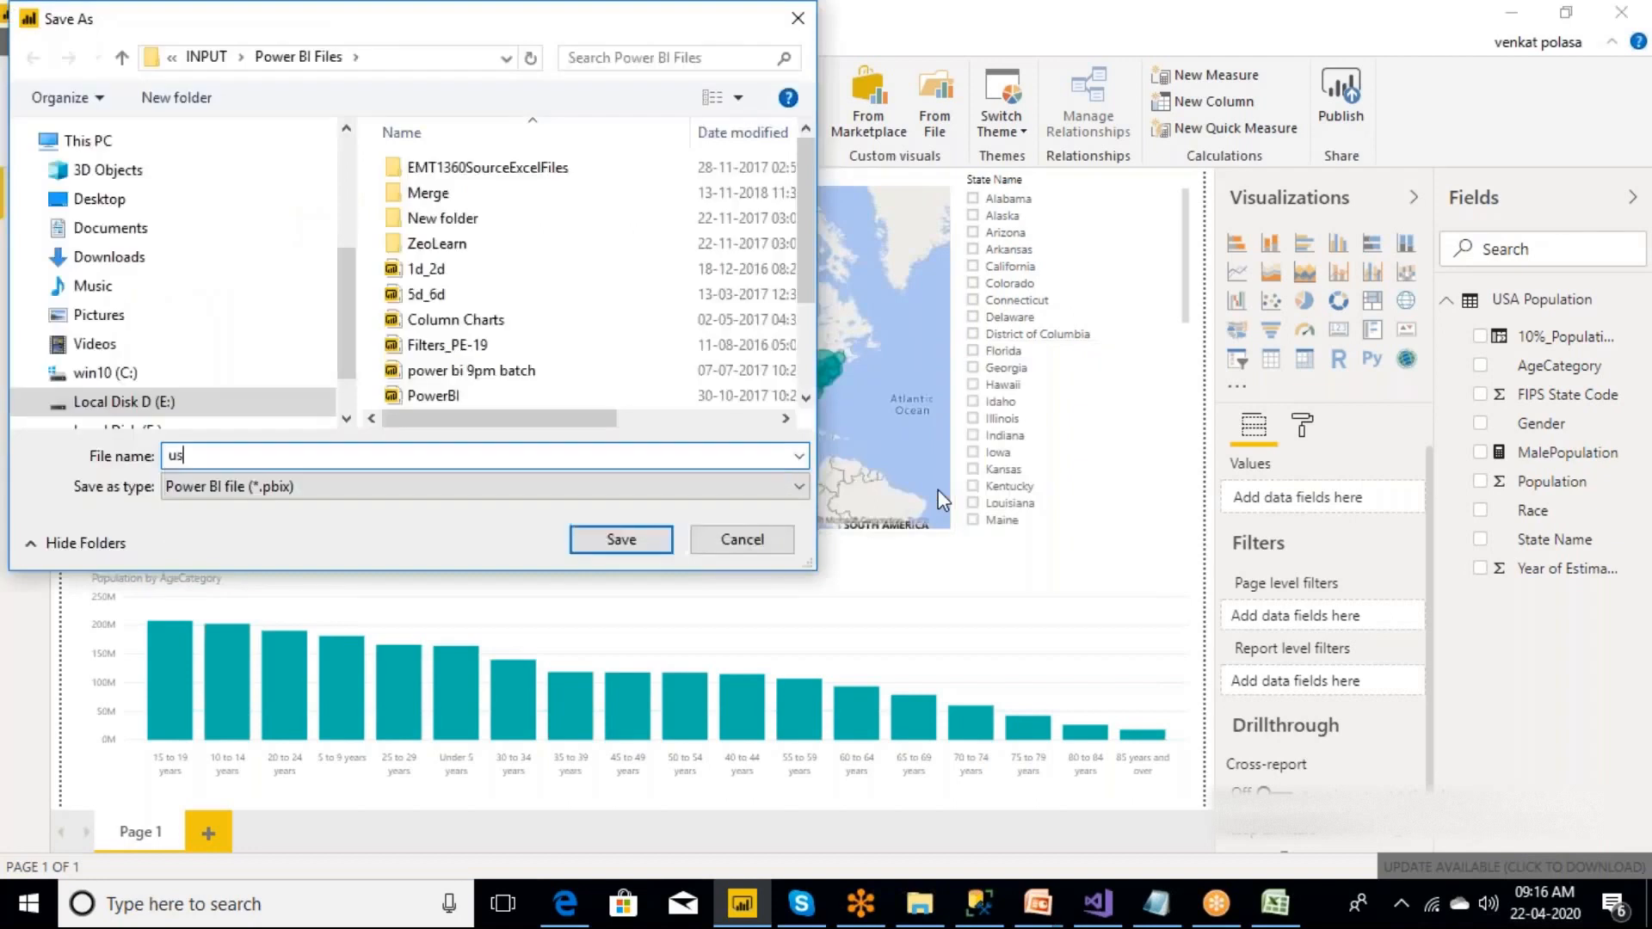
pyautogui.write(' pop demo')
pyautogui.click(172, 206)
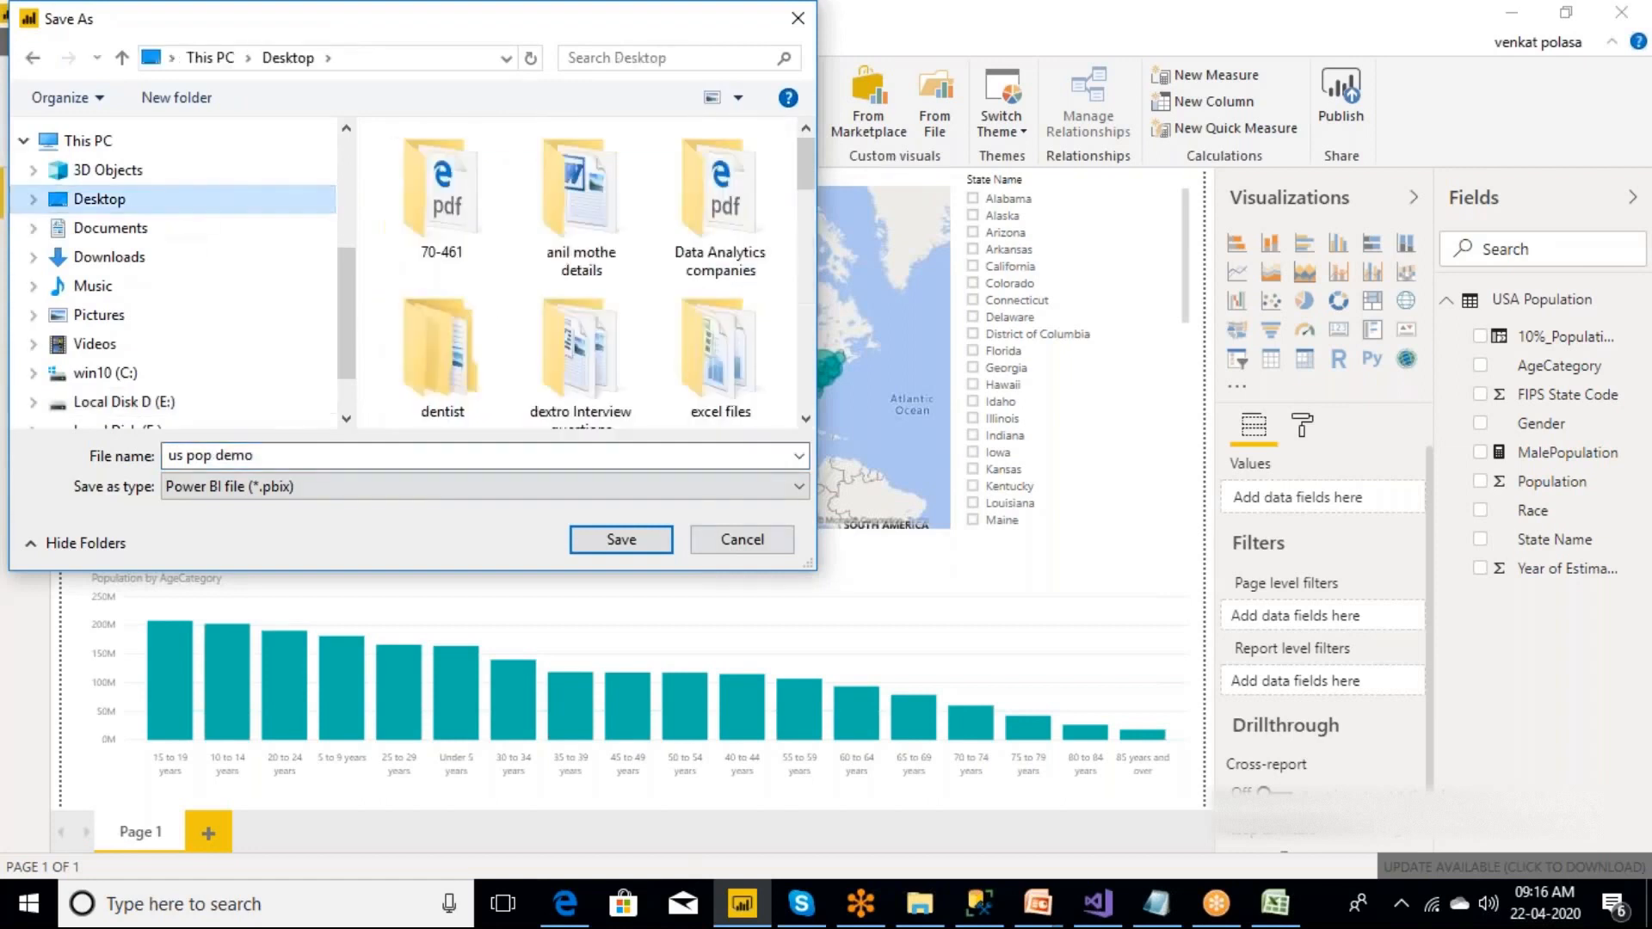
pyautogui.click(610, 545)
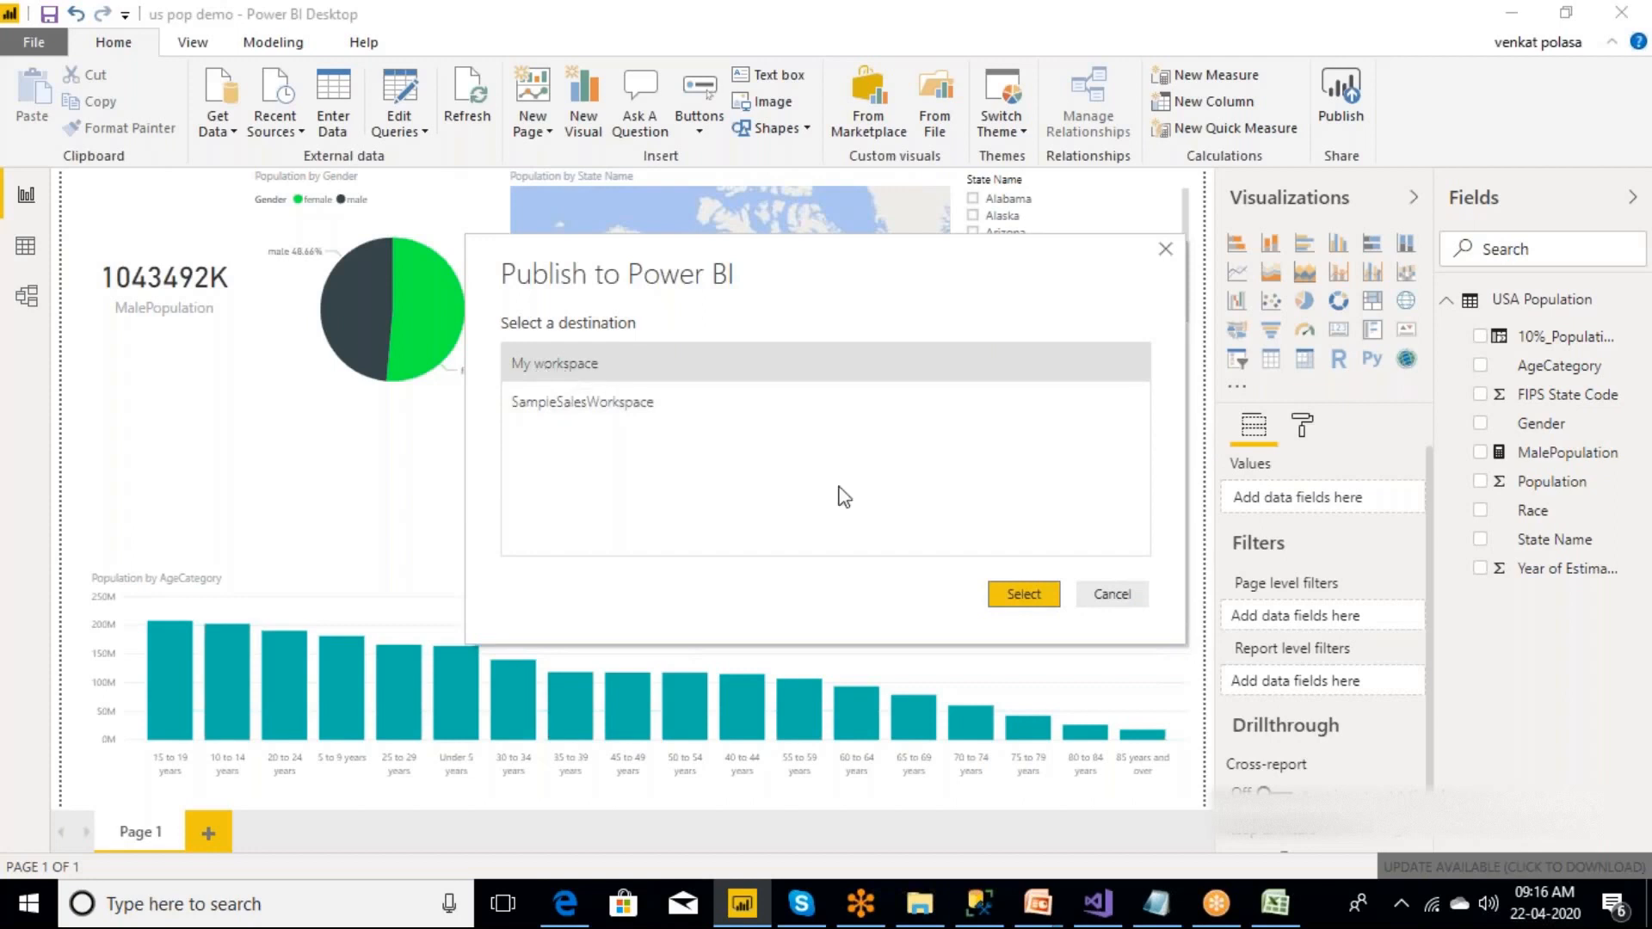
# Publish the report to My workspace and open it in the Power BI service, signing in to the account.
pyautogui.click(1024, 594)
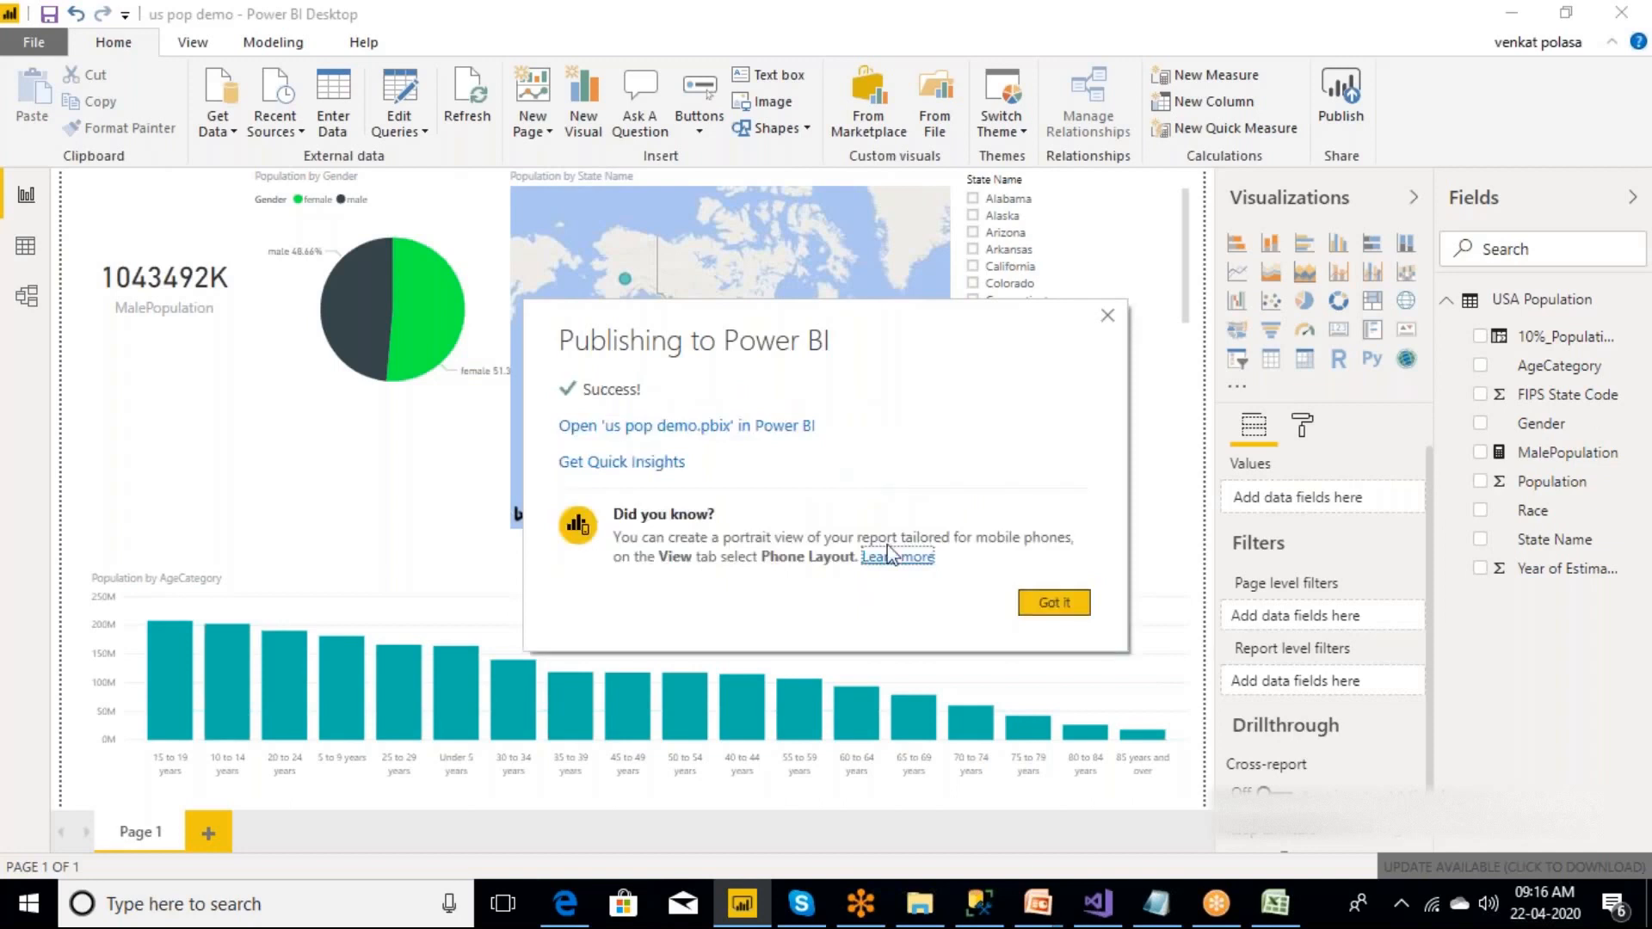
pyautogui.click(645, 428)
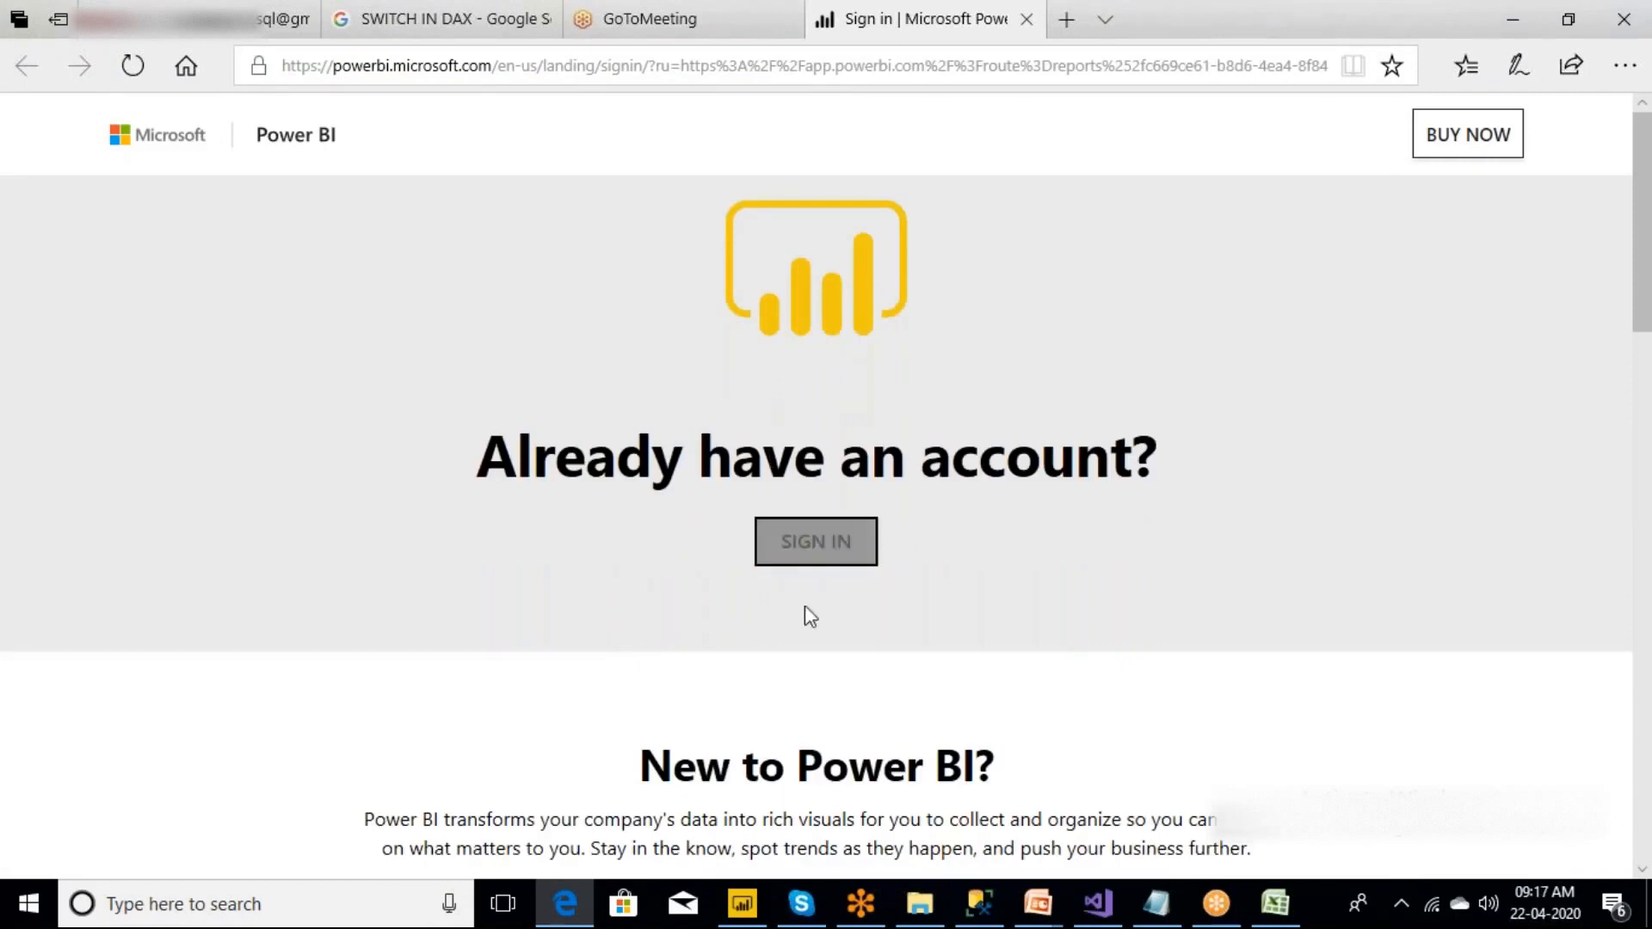
pyautogui.click(819, 547)
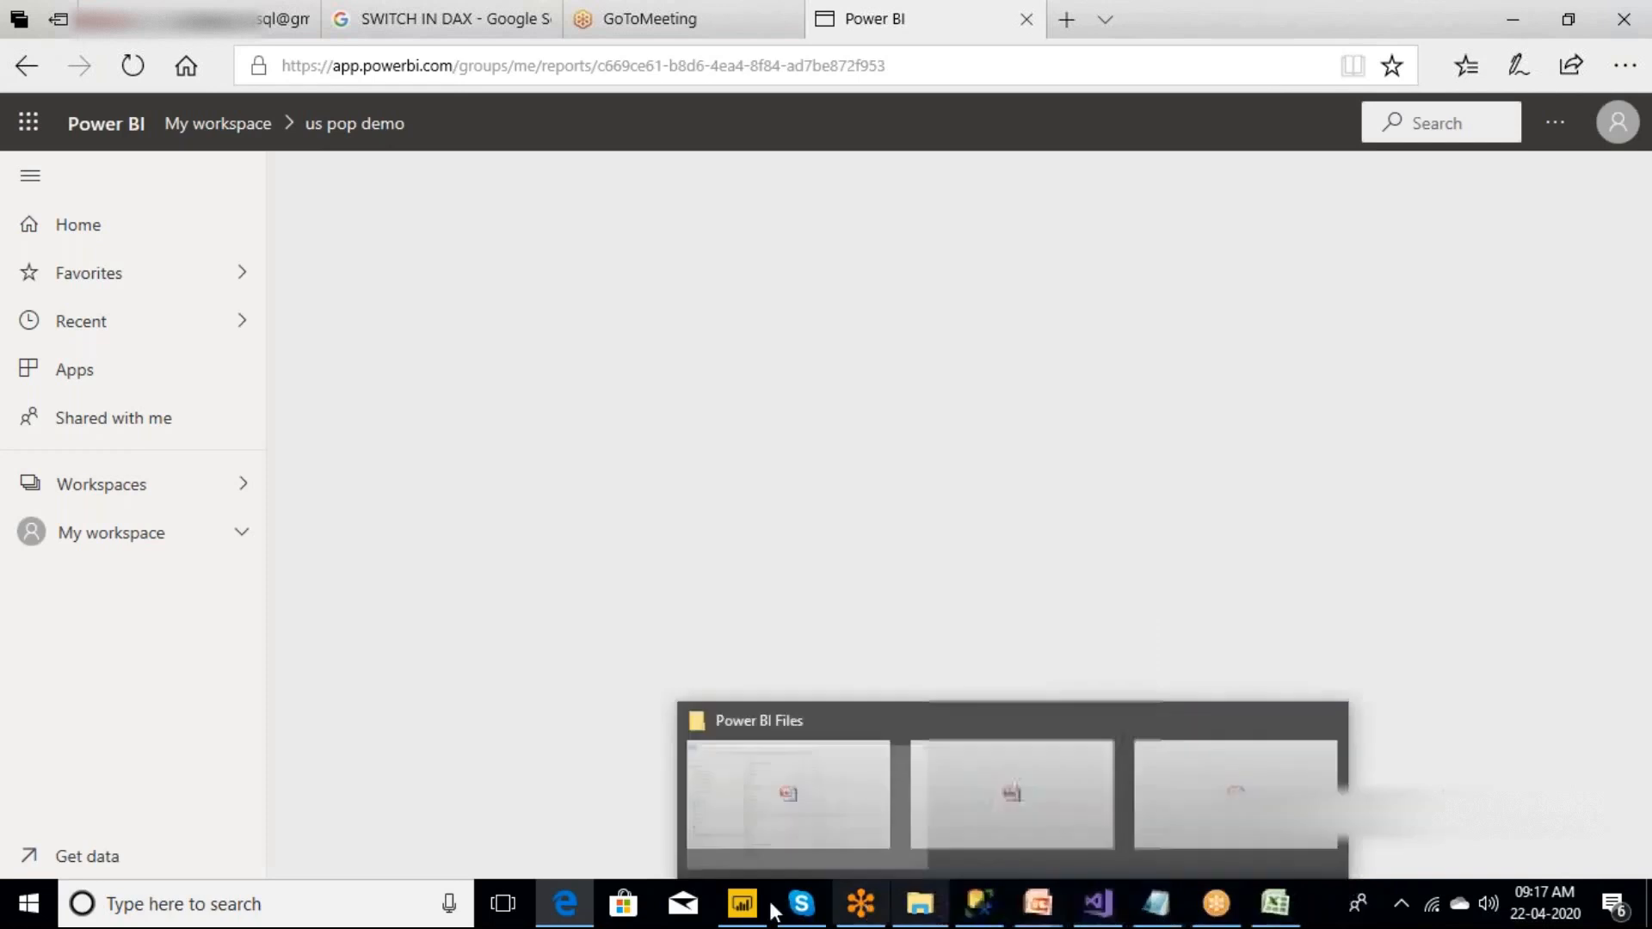
# Switch to Power BI Desktop, dismiss the publishing confirmation and return to the published report in the browser.
pyautogui.moveTo(744, 904)
pyautogui.click(747, 855)
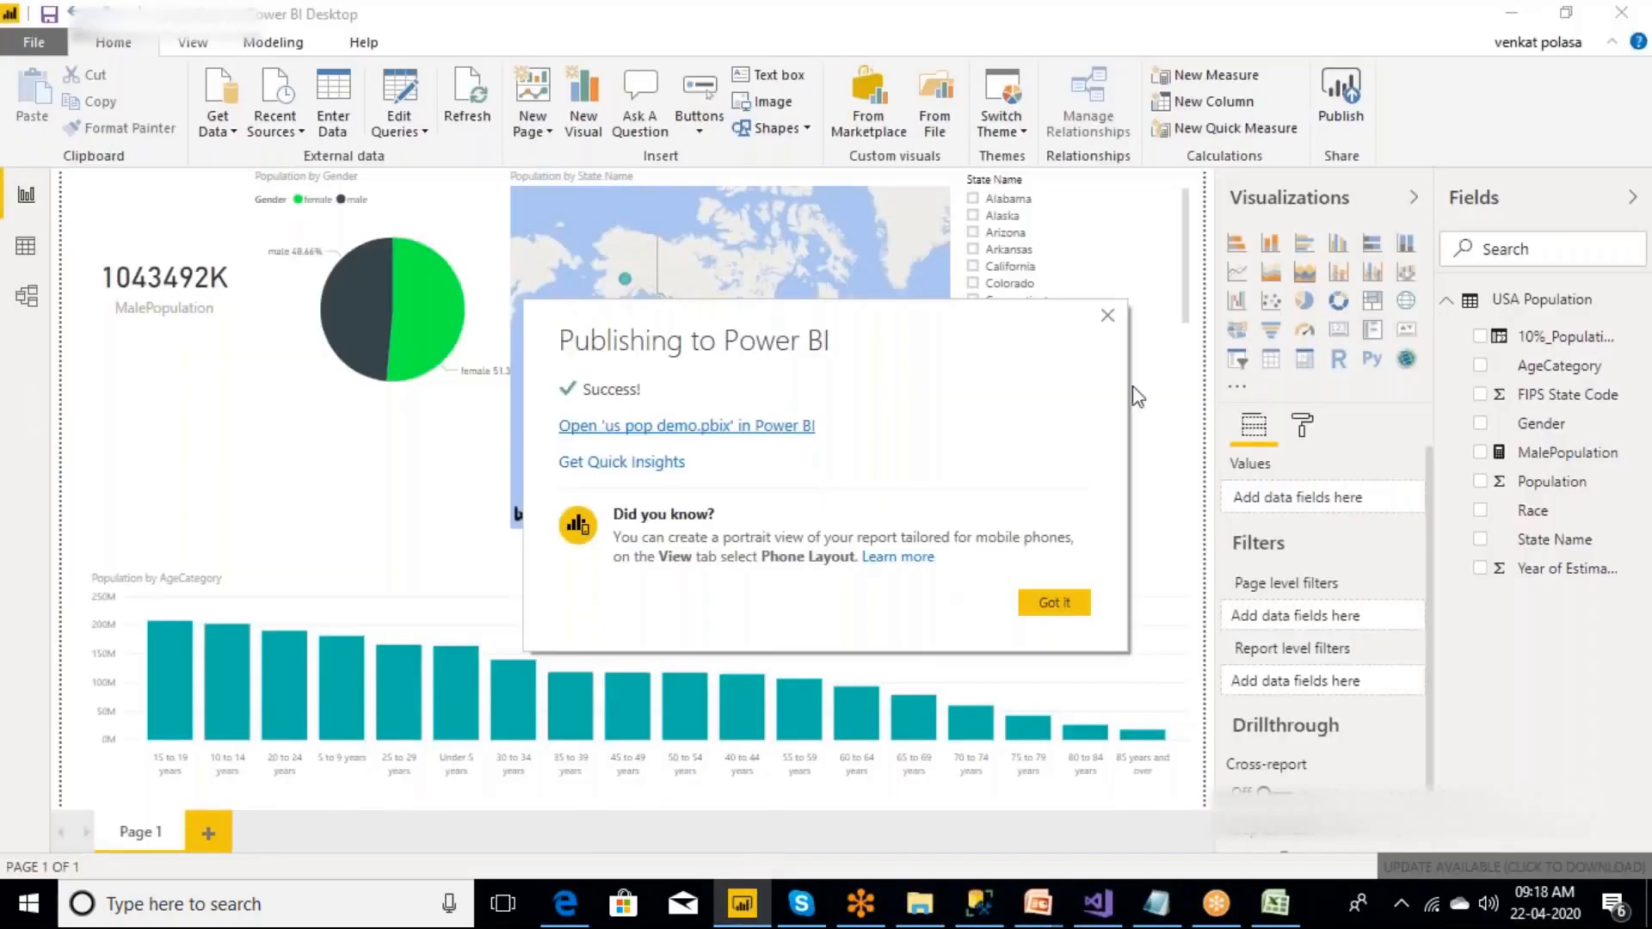
pyautogui.click(1107, 316)
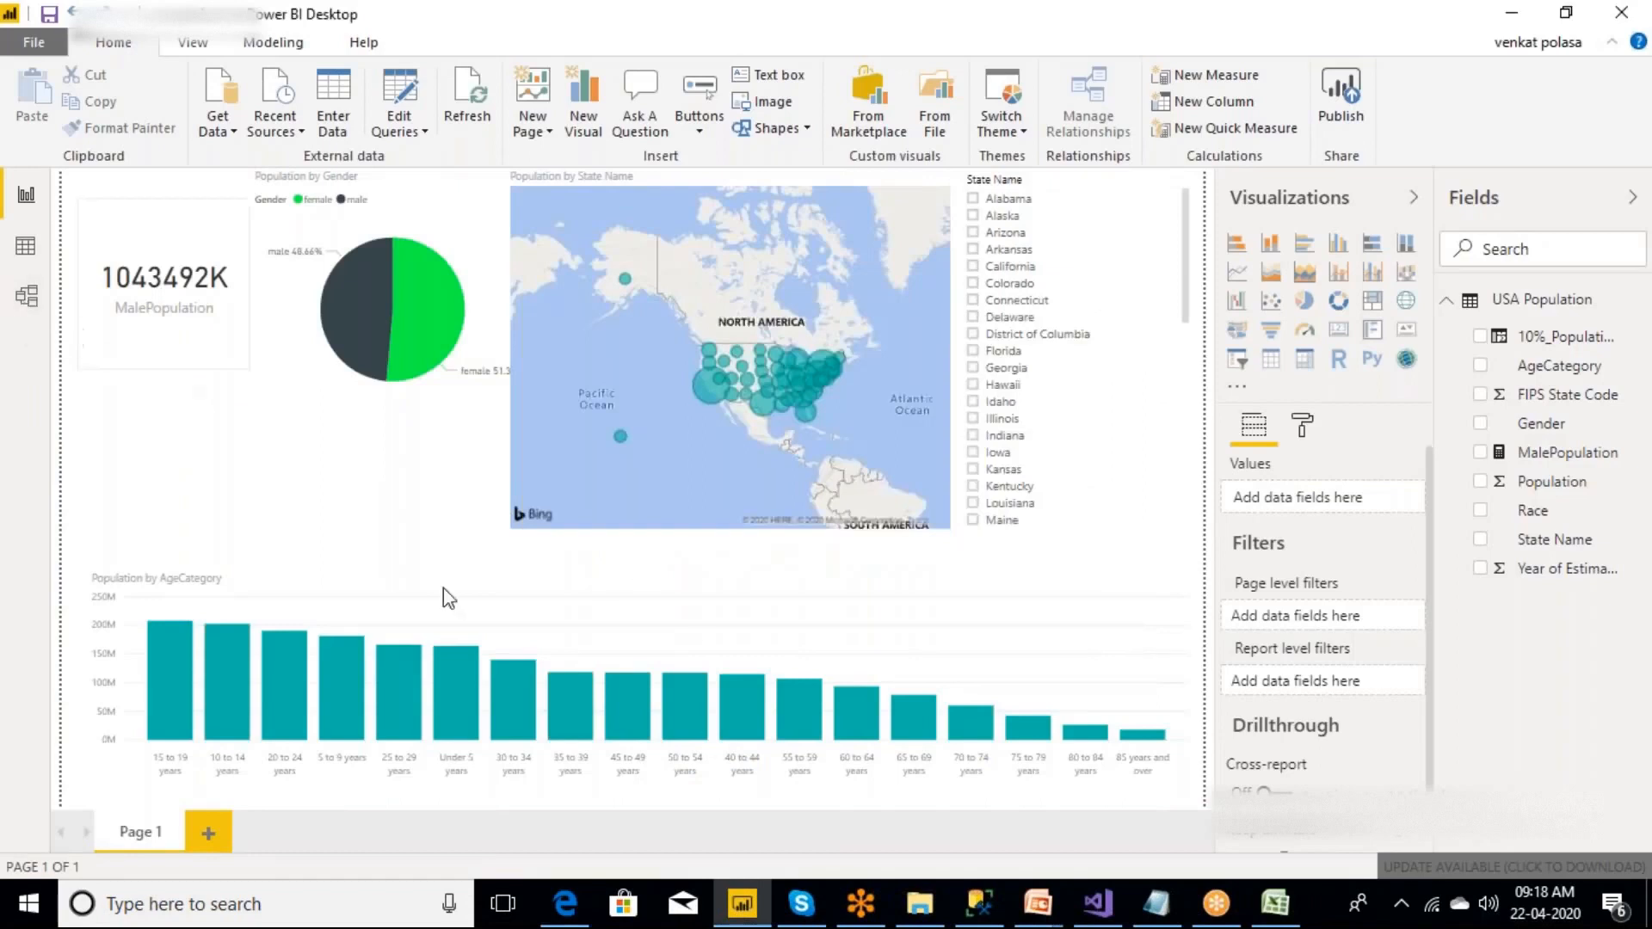
pyautogui.click(1514, 12)
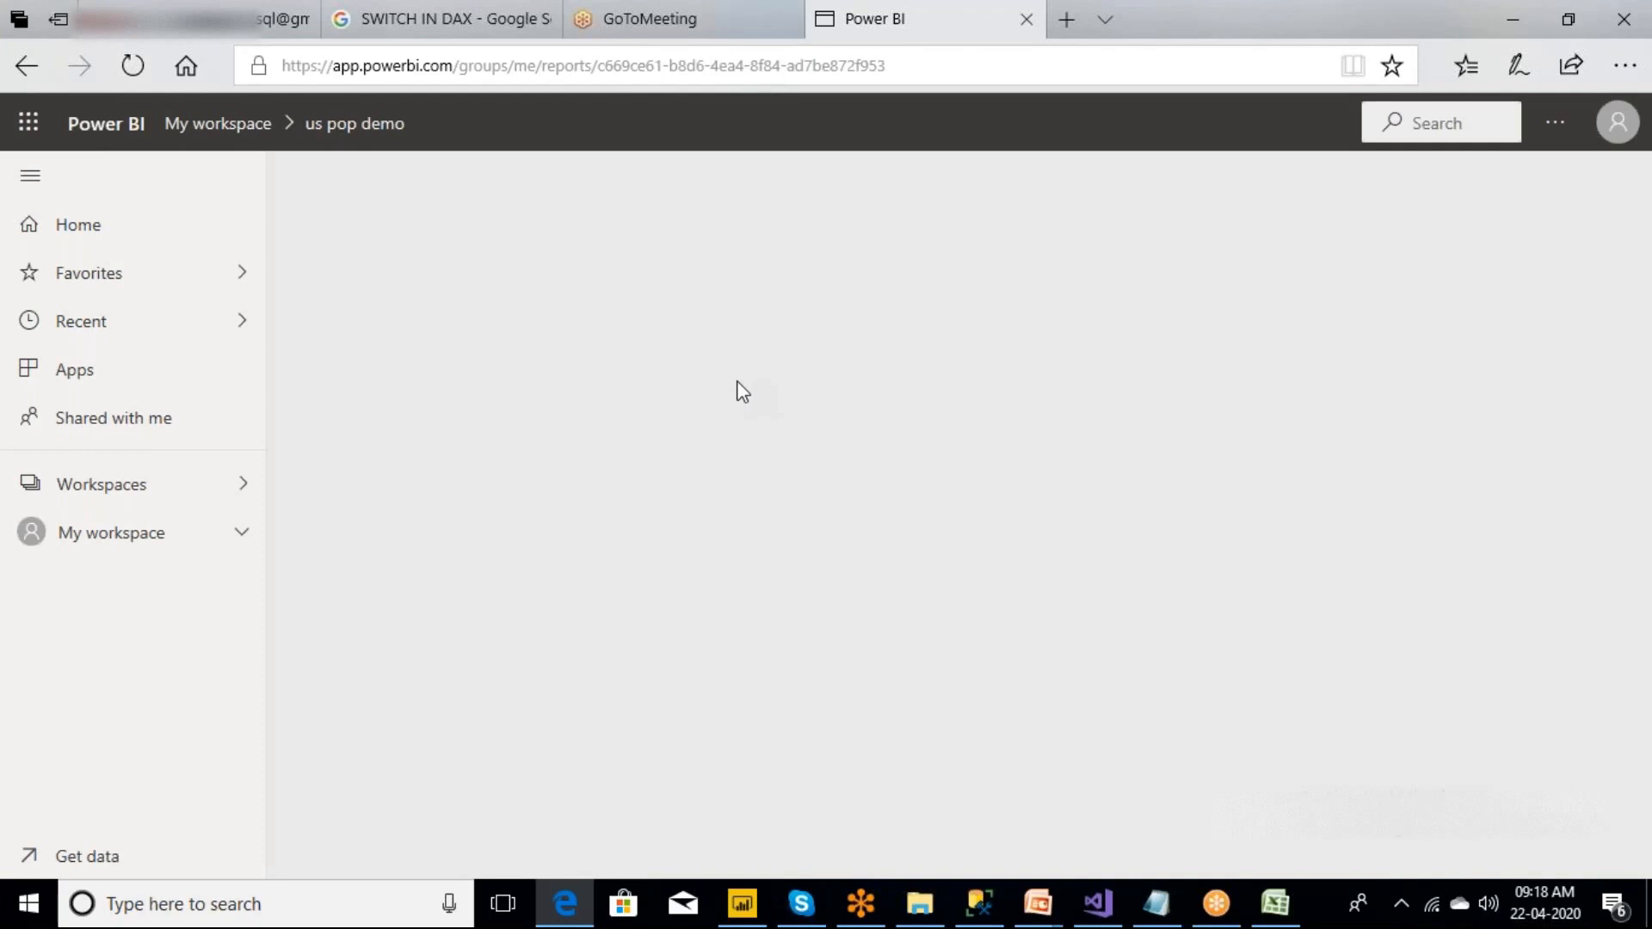
# Switch to Power BI Desktop to view the USA Population table in the Model view, and return to the browser.
pyautogui.click(1515, 21)
pyautogui.click(742, 903)
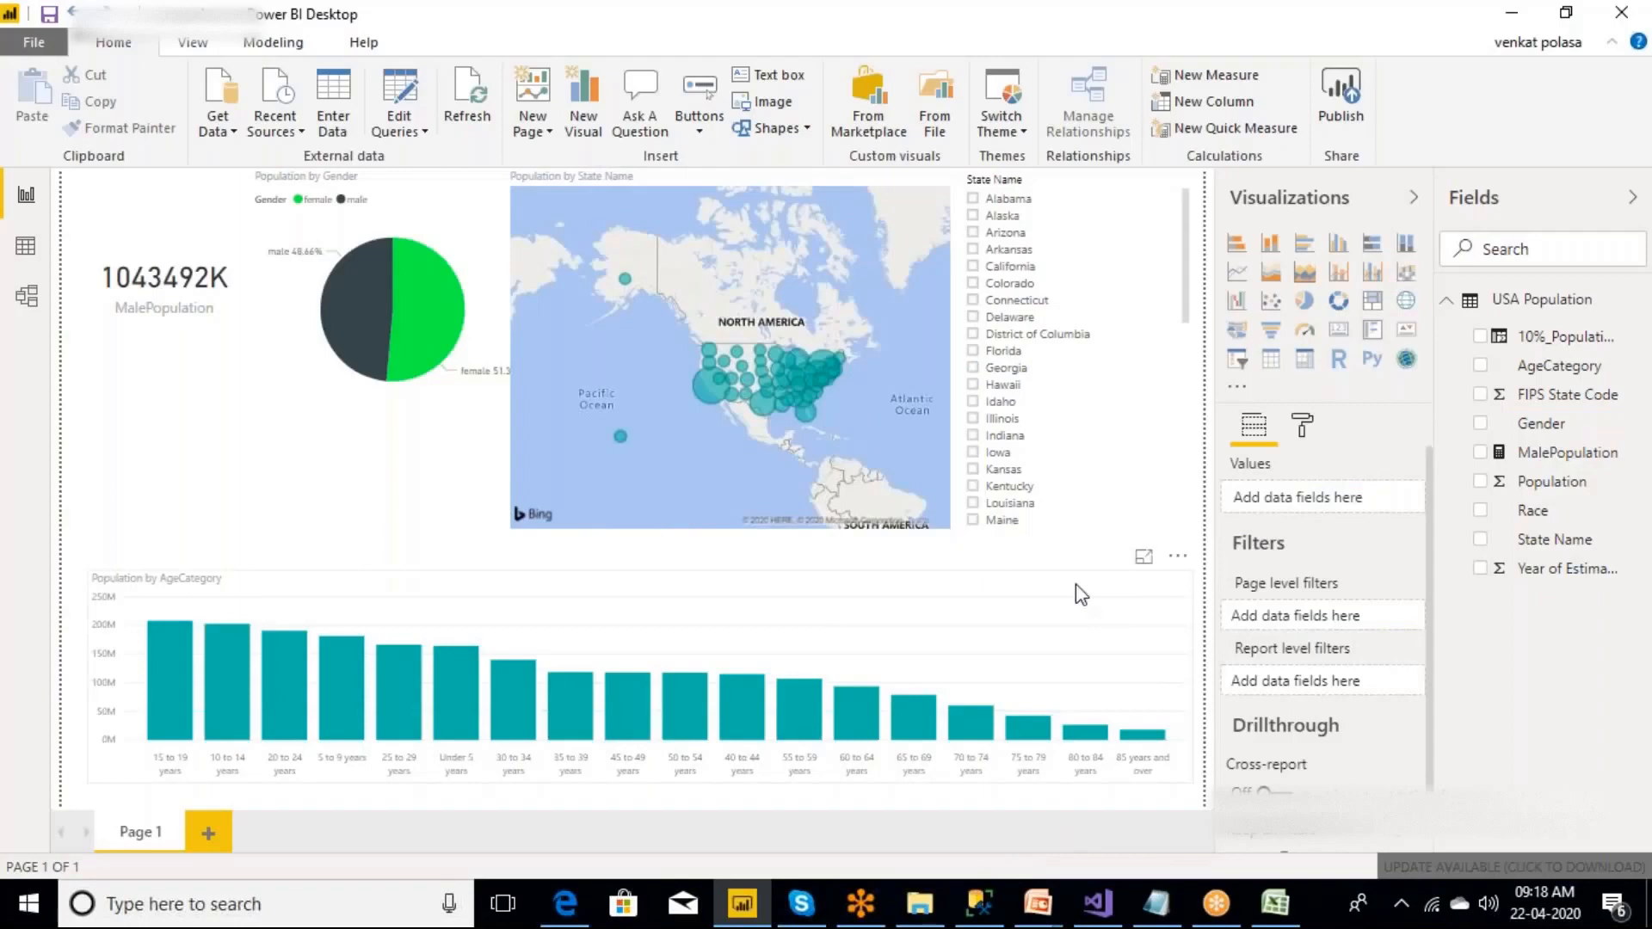
pyautogui.click(27, 297)
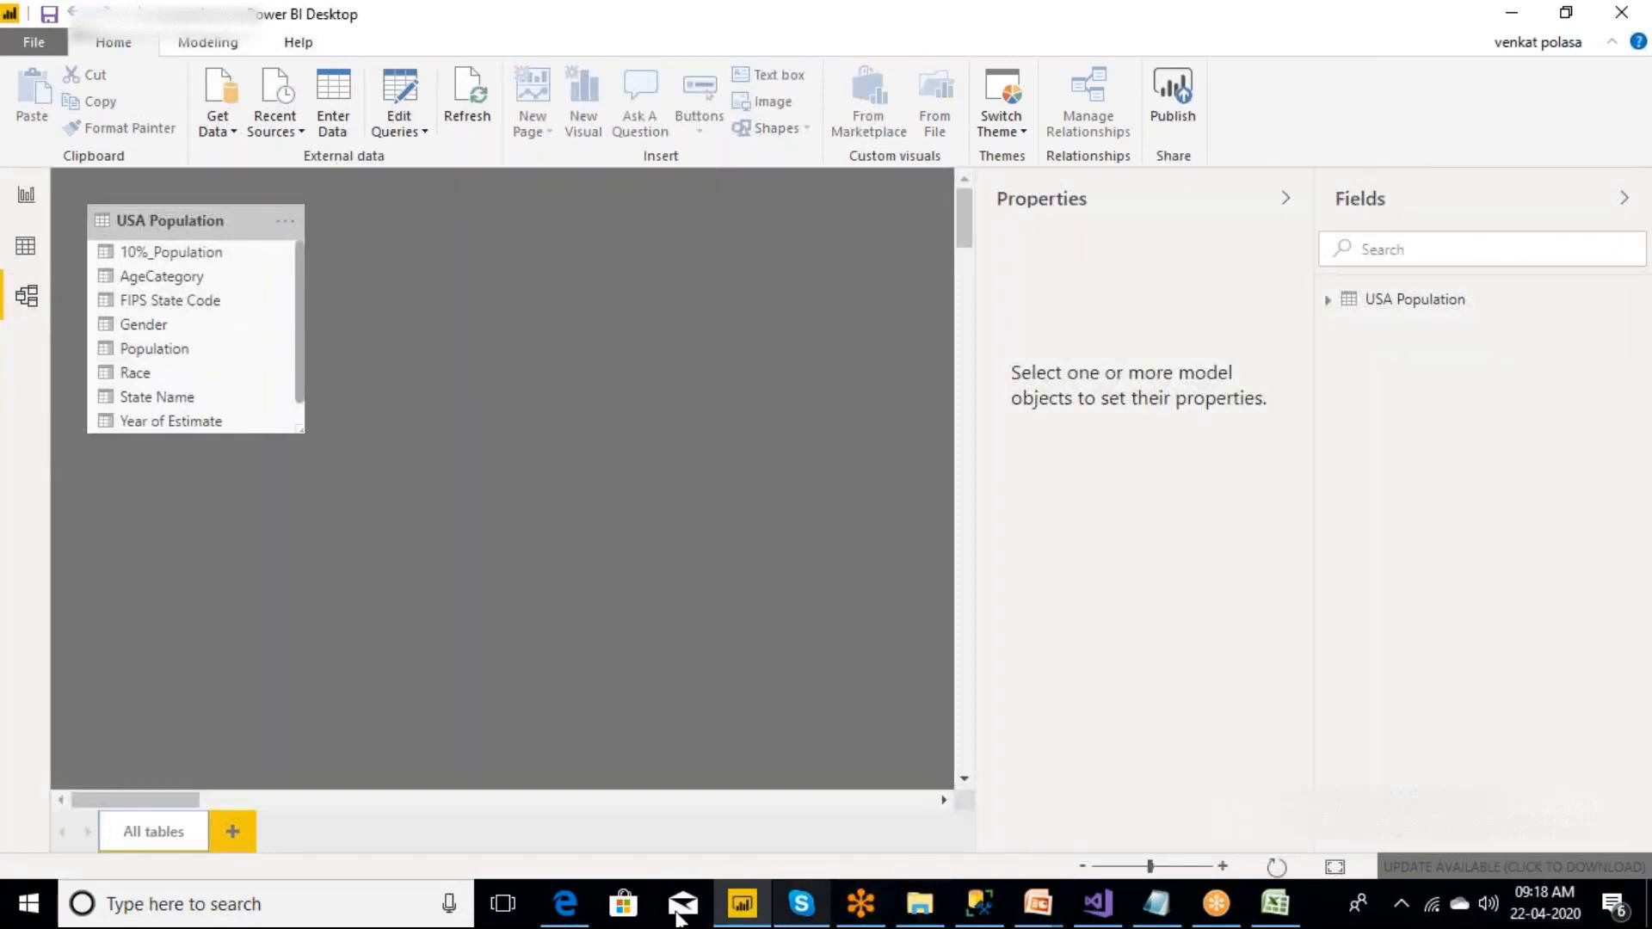
pyautogui.click(566, 917)
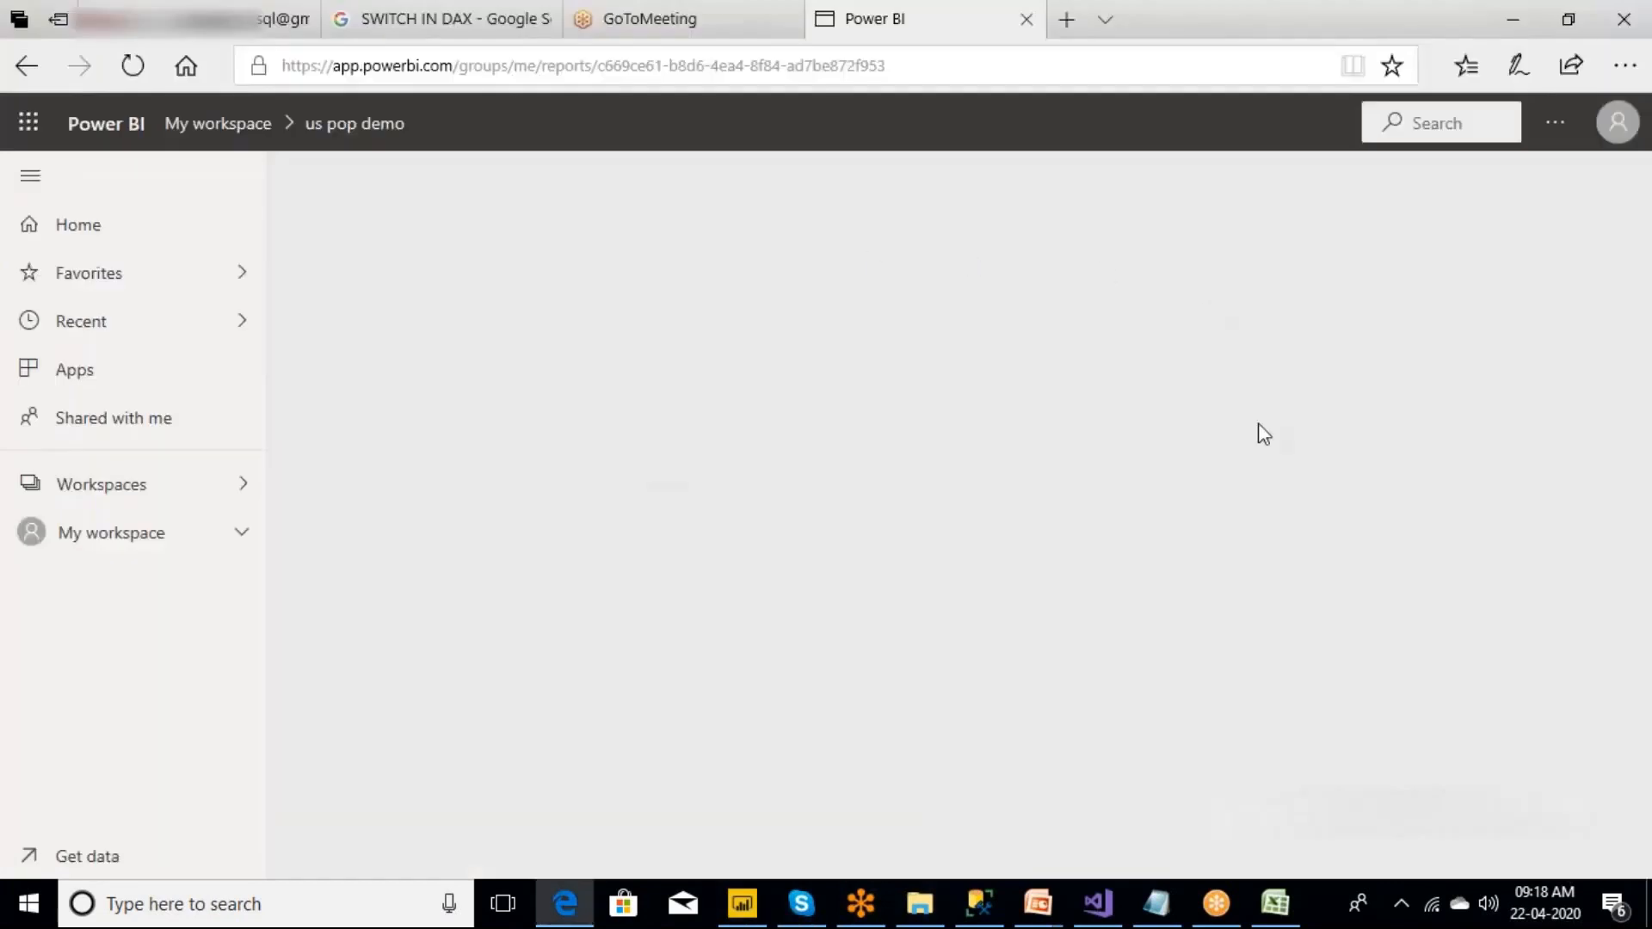